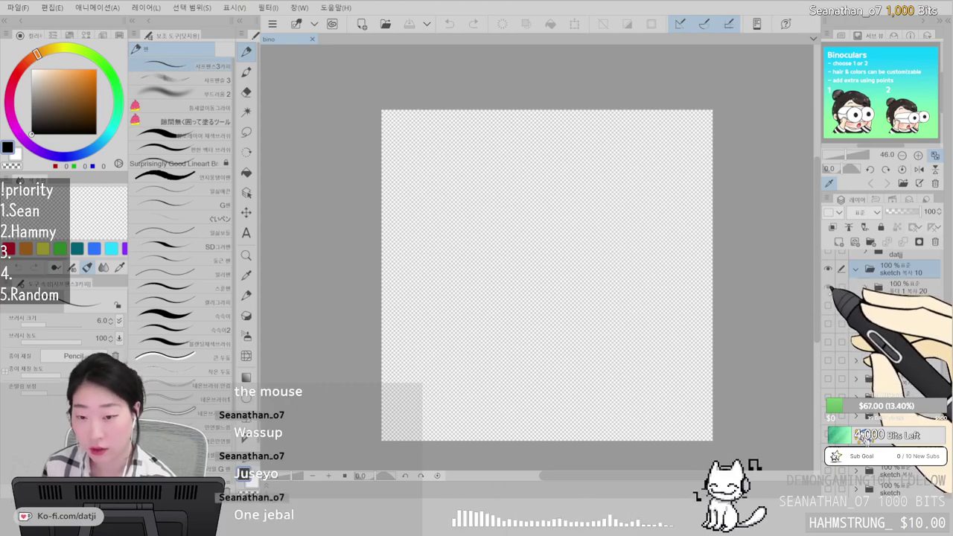
# - Show the second character folder (폴더 1 복사 21) inside the sketch 복사 10 group and expand its layers
pyautogui.click(829, 288)
pyautogui.click(829, 287)
pyautogui.click(829, 306)
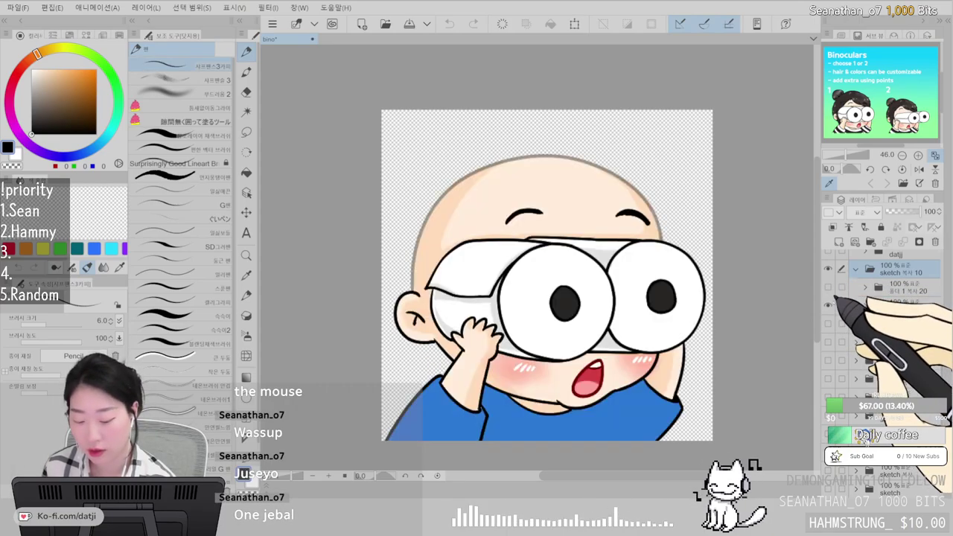
pyautogui.click(909, 304)
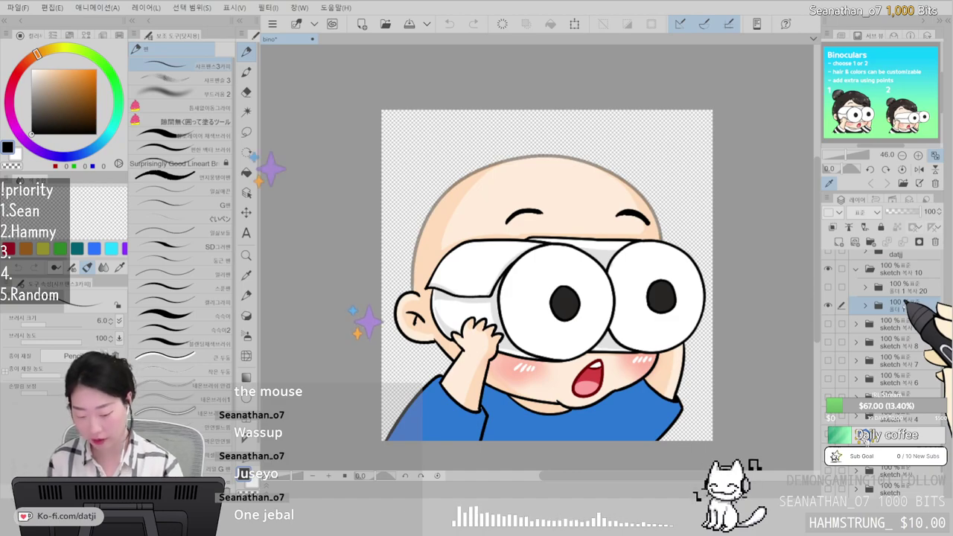
pyautogui.click(867, 306)
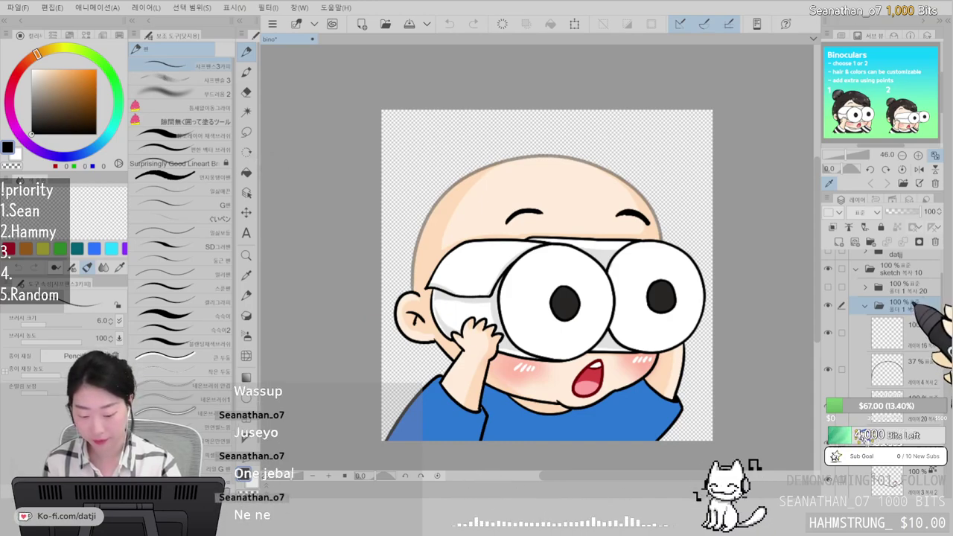
# - Rename the sketch 복사 10 folder with the requesting viewer's name
pyautogui.click(903, 270)
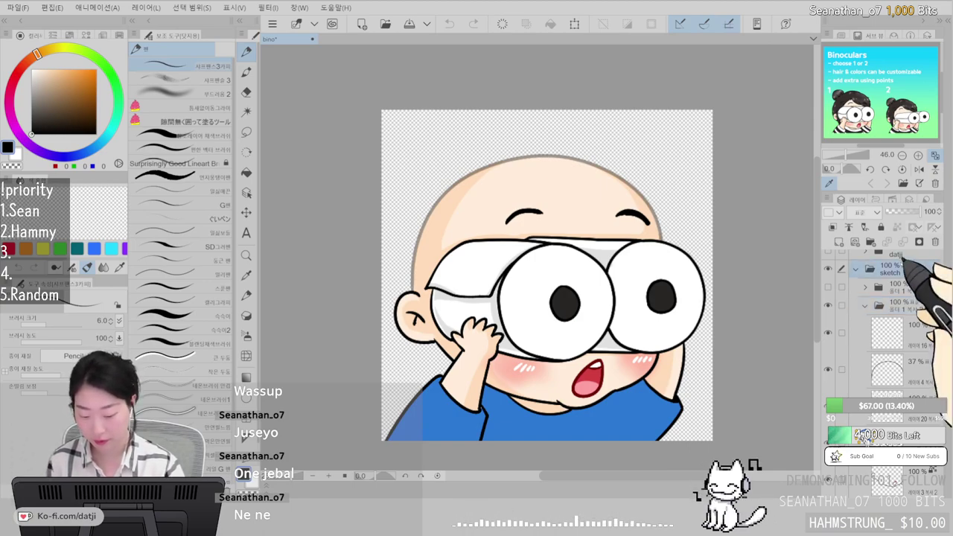
pyautogui.write('seannn')
pyautogui.press('Return')
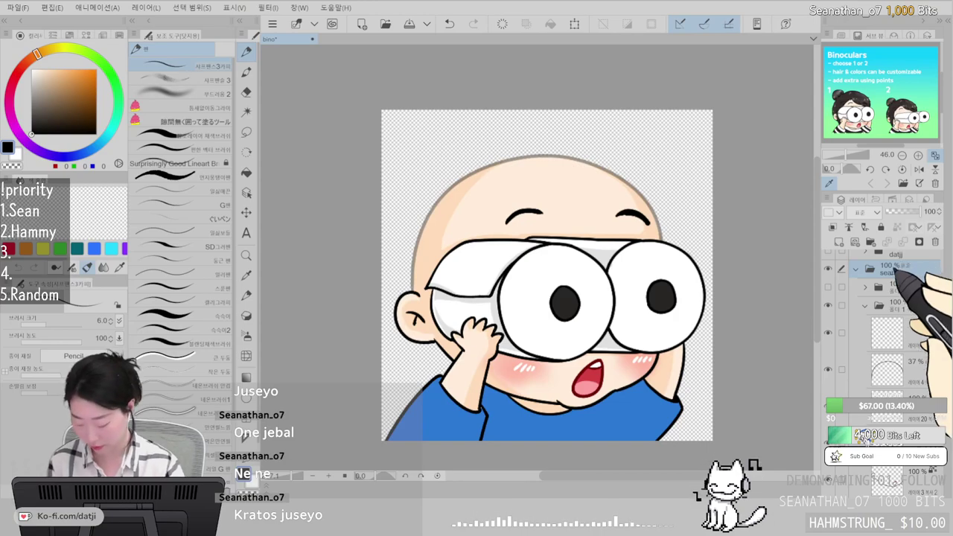
# - Raise the opacity of the bald head's outline layer to 100%
pyautogui.click(922, 336)
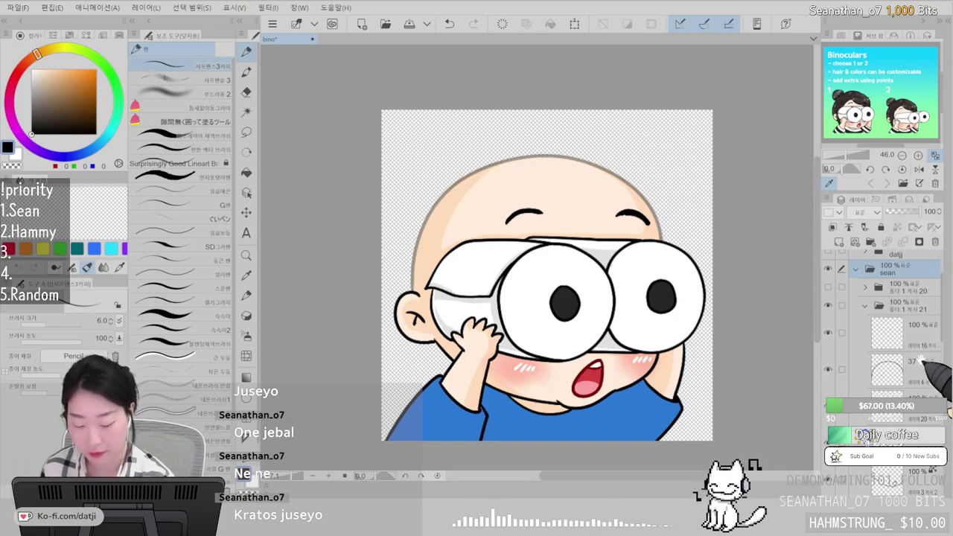
pyautogui.scroll(3, 547, 360)
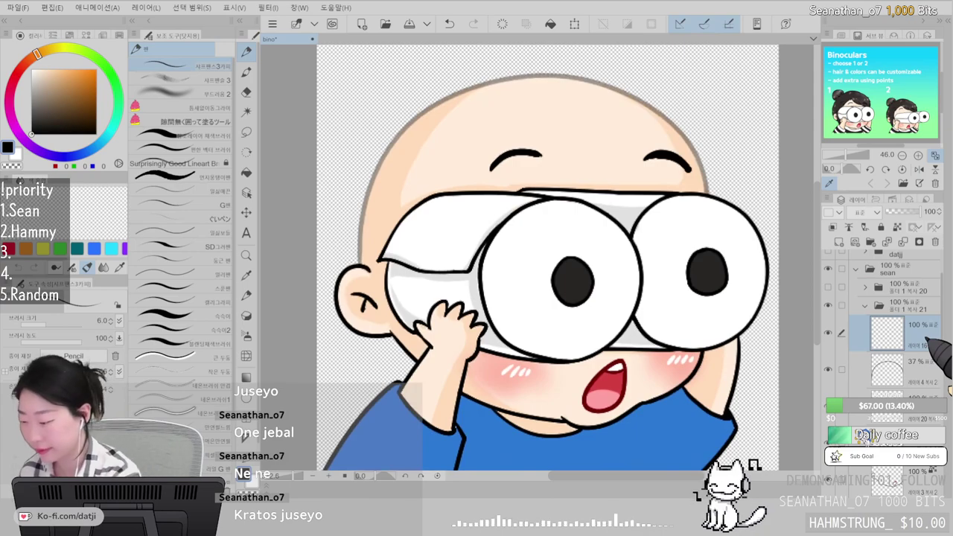
pyautogui.click(53, 111)
pyautogui.click(31, 134)
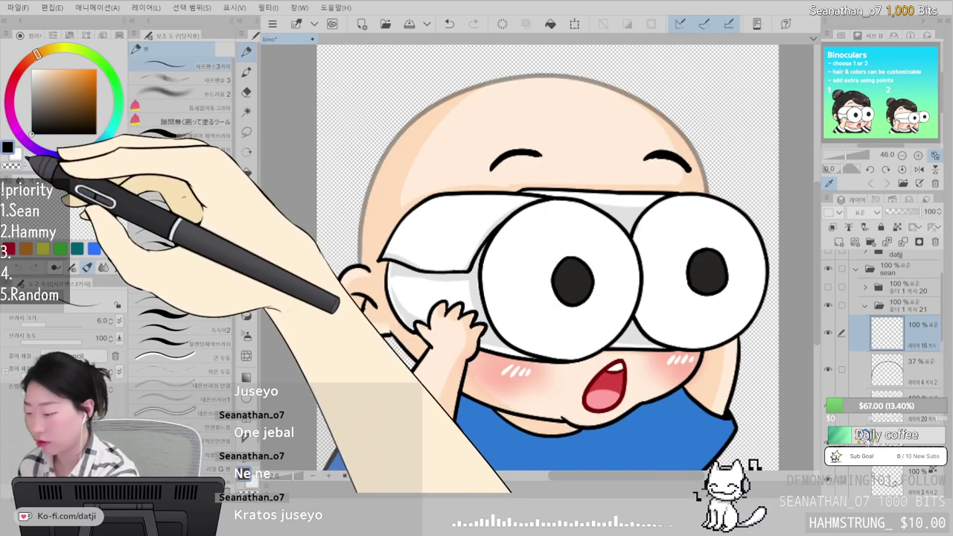
pyautogui.click(922, 369)
pyautogui.moveTo(903, 212); pyautogui.dragTo(935, 212)
# - Draw a dark red (RGB 163, 9, 11) edge line across the forehead through the right-hand eyebrow with the Surprisingly Good Lineart Brush, clipped to the skin
pyautogui.moveTo(26, 57); pyautogui.dragTo(16, 72)
pyautogui.click(79, 69)
pyautogui.click(92, 90)
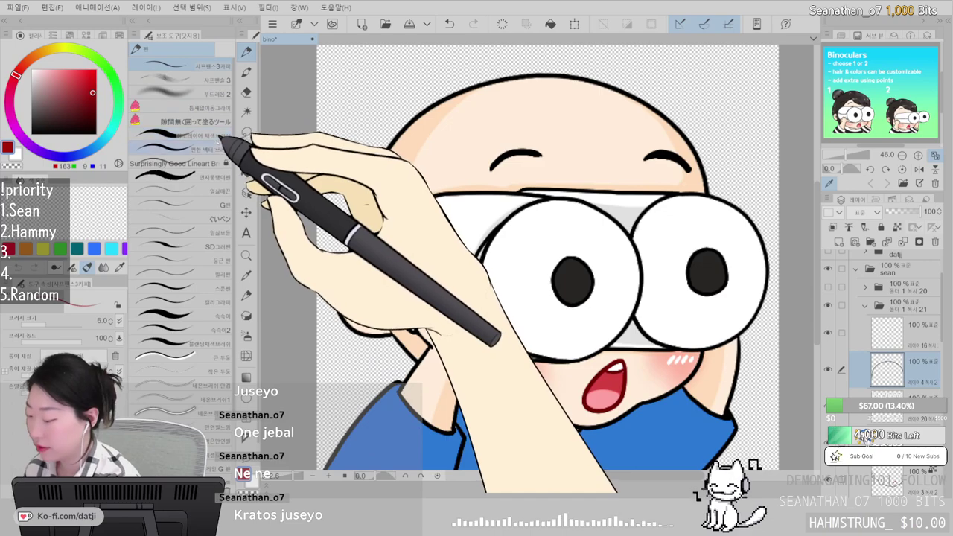
pyautogui.click(216, 160)
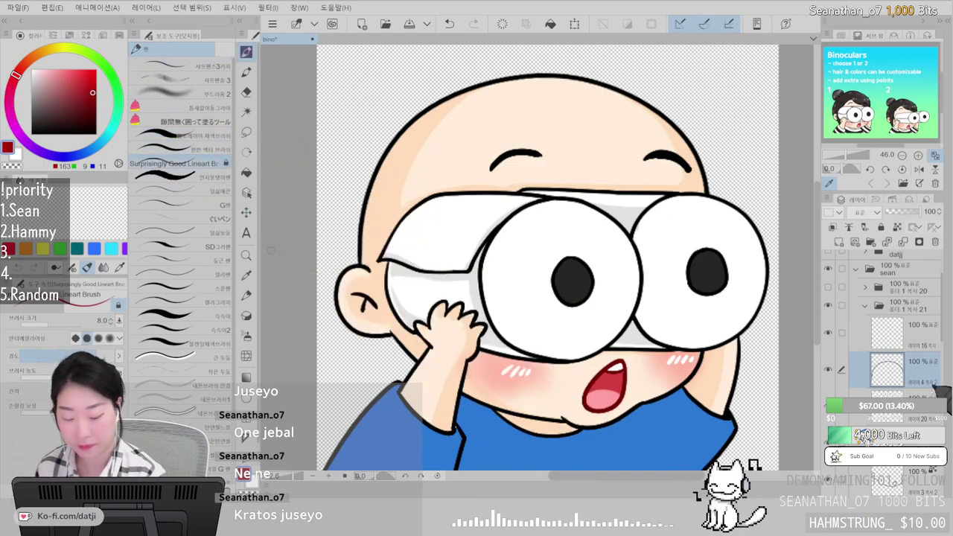
pyautogui.click(920, 339)
pyautogui.moveTo(917, 417); pyautogui.dragTo(928, 312)
pyautogui.keyDown('ctrl'); pyautogui.keyDown('shift'); pyautogui.click(639, 133); pyautogui.keyUp('shift'); pyautogui.keyUp('ctrl')
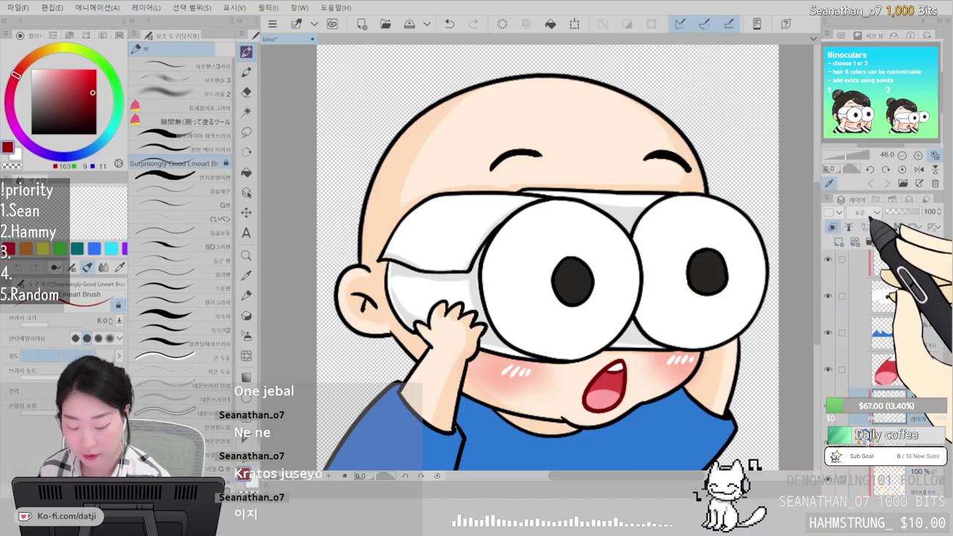
pyautogui.moveTo(676, 136); pyautogui.dragTo(658, 188)
pyautogui.hotkey('ctrl', 'z')
pyautogui.moveTo(676, 133); pyautogui.dragTo(651, 193)
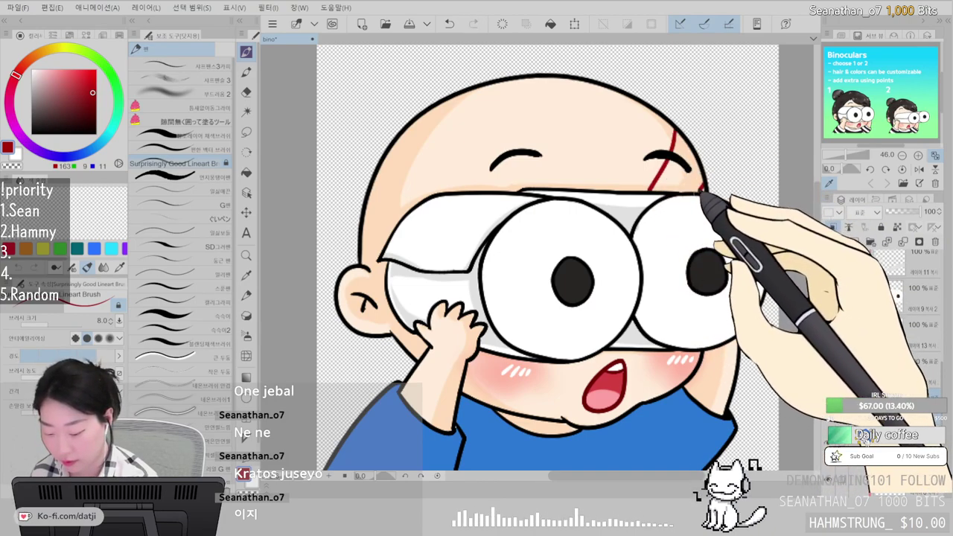
pyautogui.hotkey('ctrl', 'z')
pyautogui.moveTo(668, 125); pyautogui.dragTo(641, 189)
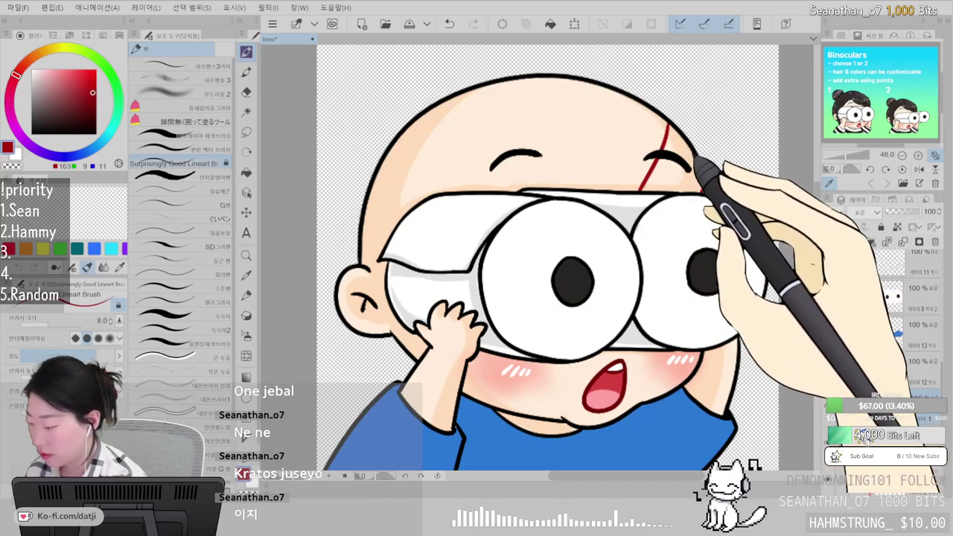
# - Fill the forehead marking with dark red and paint its pointed continuation on the cheek below the binoculars
pyautogui.click(246, 173)
pyautogui.click(675, 177)
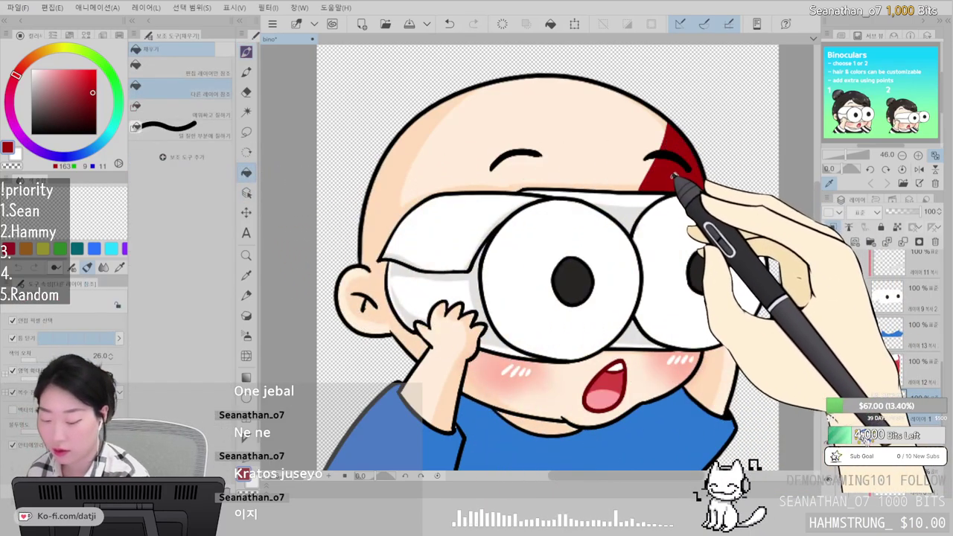
pyautogui.click(247, 51)
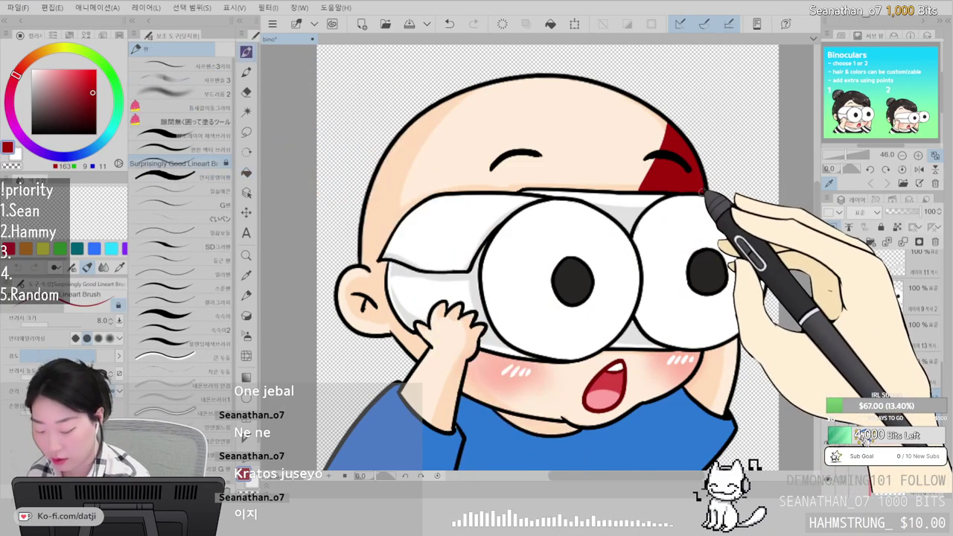
pyautogui.moveTo(628, 350)
pyautogui.mouseDown()
pyautogui.moveTo(646, 359)
pyautogui.moveTo(673, 347)
pyautogui.mouseUp()
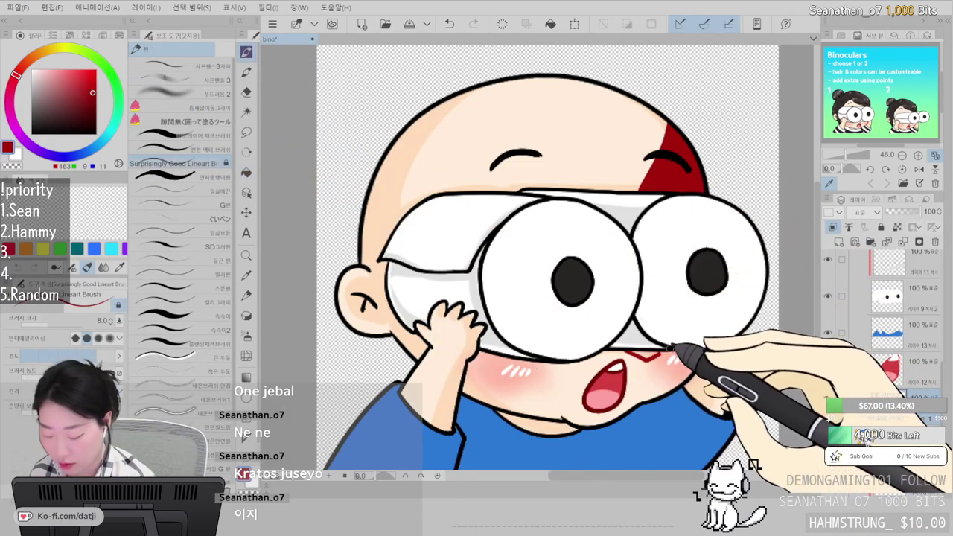
pyautogui.scroll(3, 675, 341)
pyautogui.moveTo(627, 206)
pyautogui.mouseDown()
pyautogui.moveTo(633, 225)
pyautogui.moveTo(653, 234)
pyautogui.mouseUp()
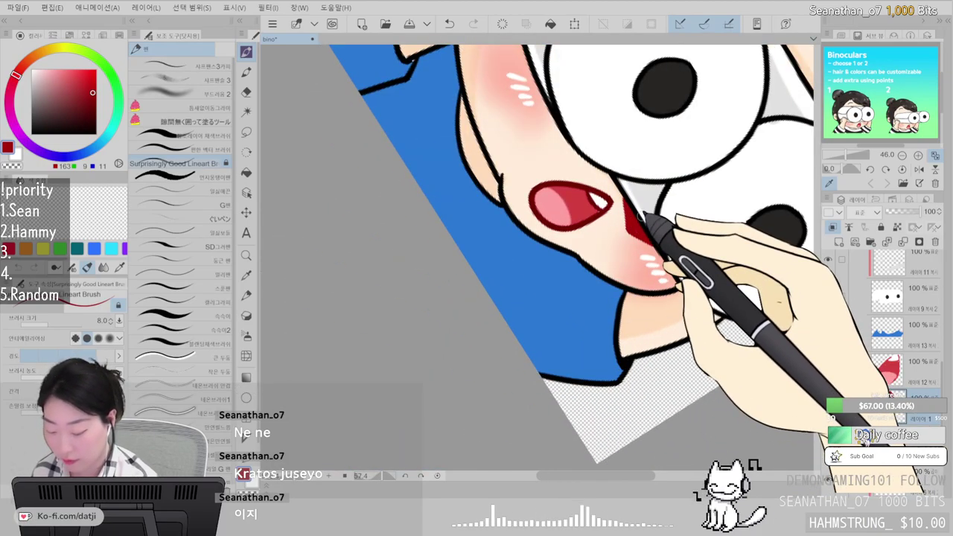
# - Shade the outer side of the forehead marking with orange (RGB 206, 89, 13) using the soft size 50 brush
pyautogui.scroll(-5, 645, 216)
pyautogui.scroll(3, 642, 218)
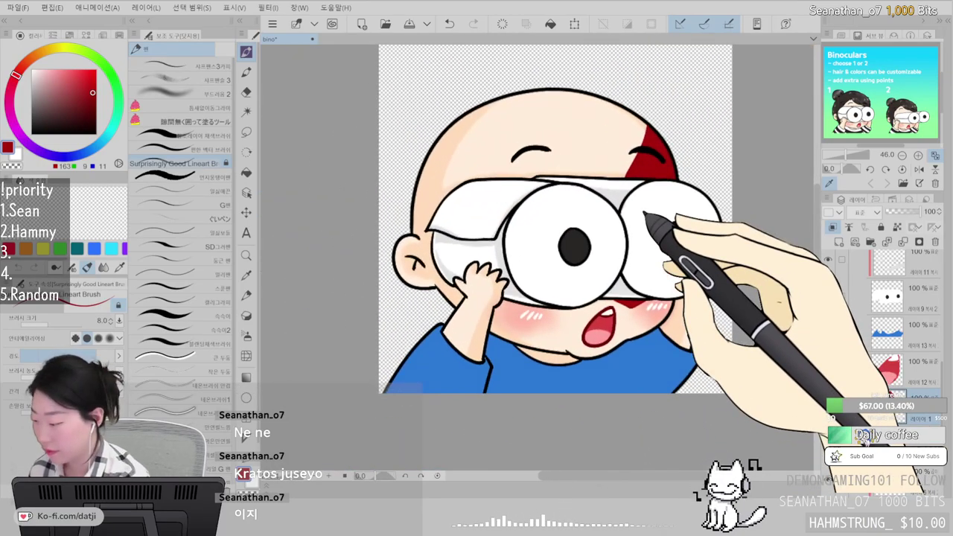
pyautogui.click(32, 58)
pyautogui.moveTo(81, 73); pyautogui.dragTo(93, 82)
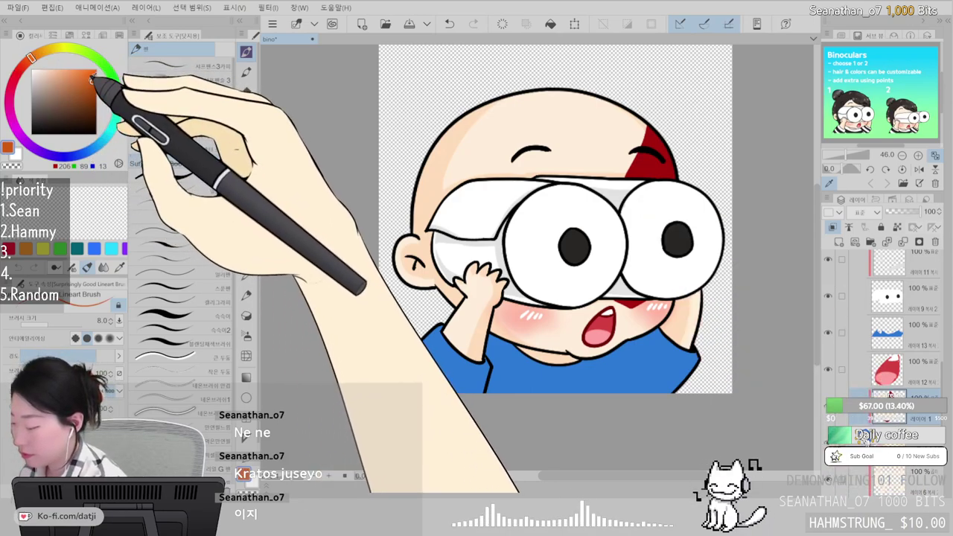
pyautogui.click(209, 106)
pyautogui.click(208, 95)
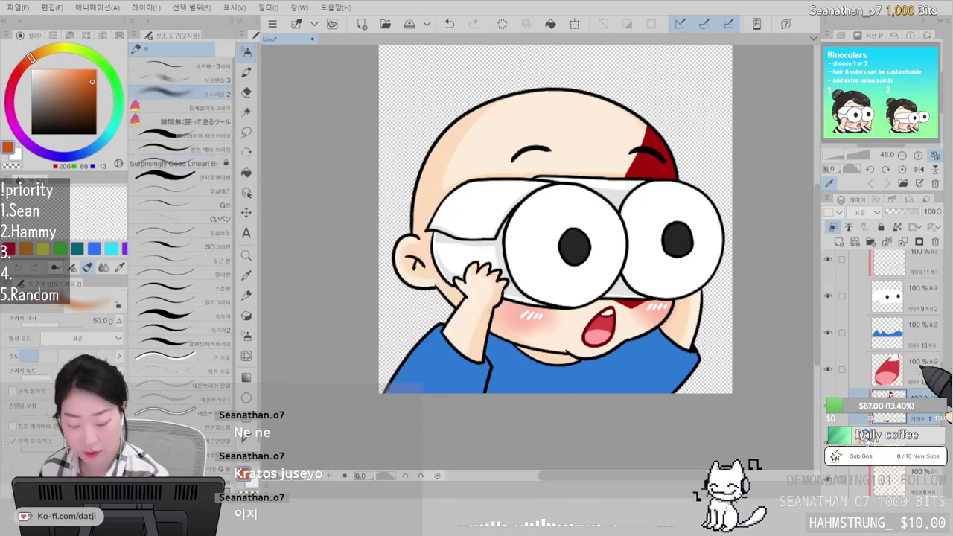
pyautogui.moveTo(679, 164)
pyautogui.mouseDown()
pyautogui.moveTo(658, 117)
pyautogui.moveTo(665, 133)
pyautogui.mouseUp()
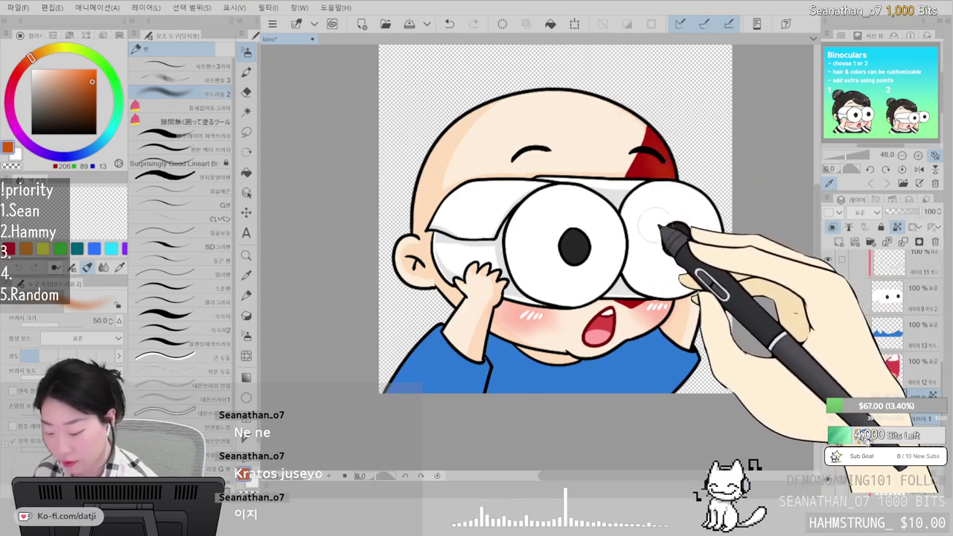
# - Add a thin light red (RGB 215, 95, 68) highlight along the forehead marking's outer edge with the Surprisingly Good Lineart Brush
pyautogui.click(22, 66)
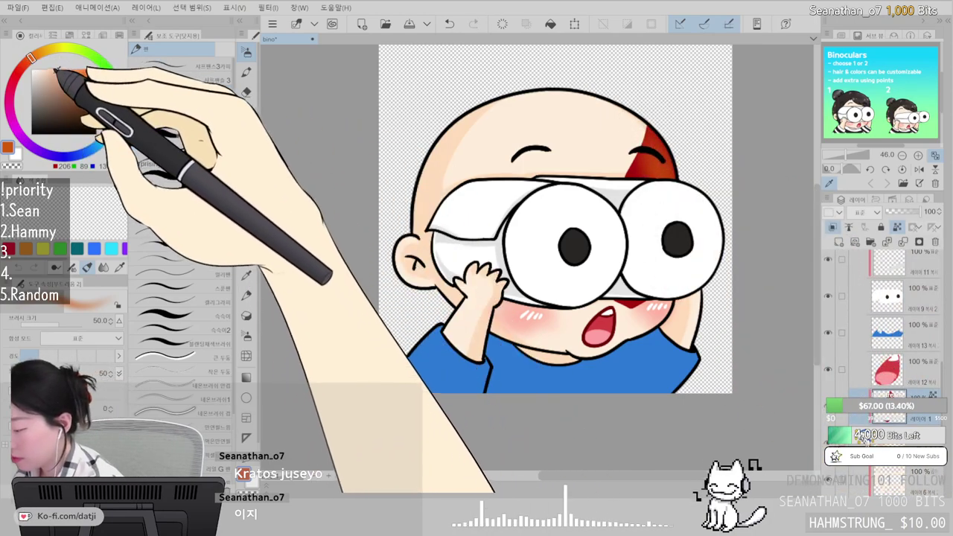
pyautogui.click(92, 87)
pyautogui.click(76, 79)
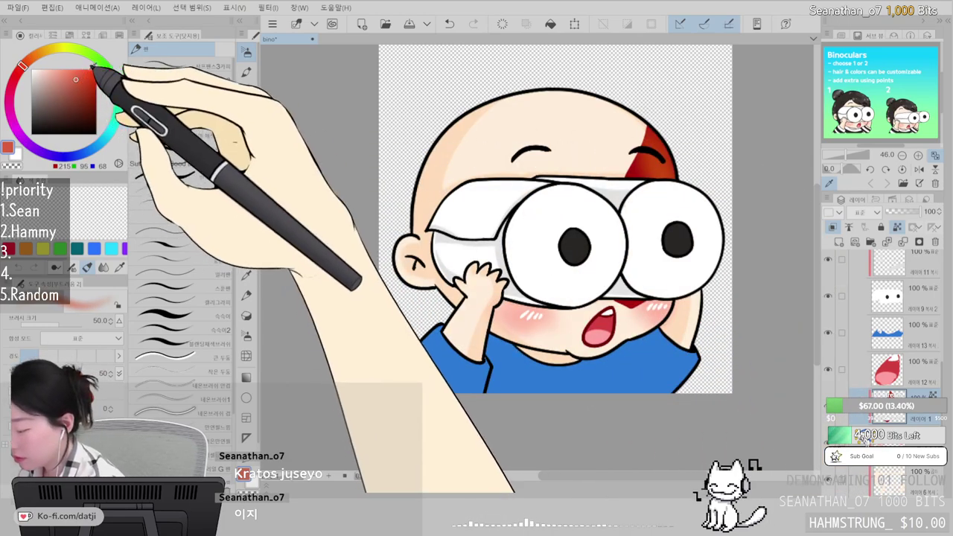
pyautogui.click(222, 161)
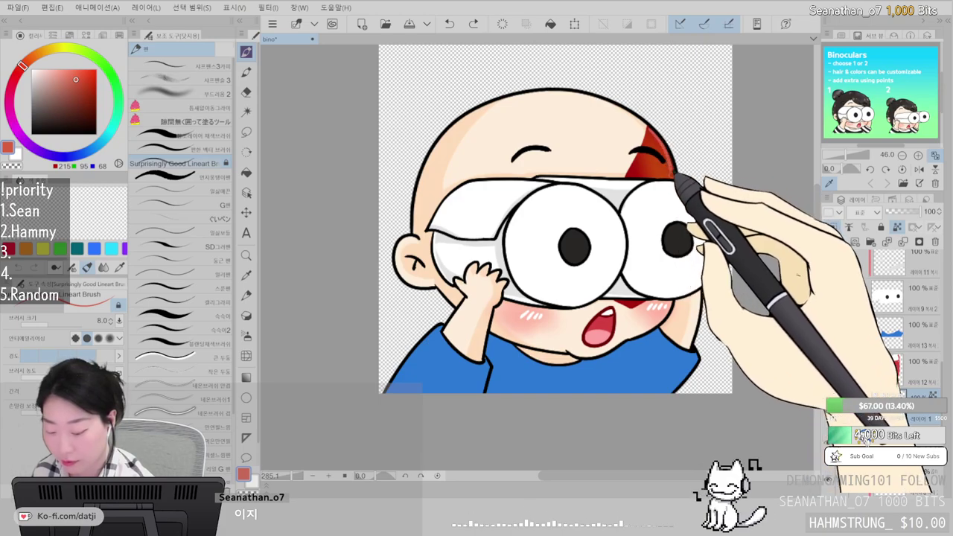
pyautogui.scroll(2, 700, 309)
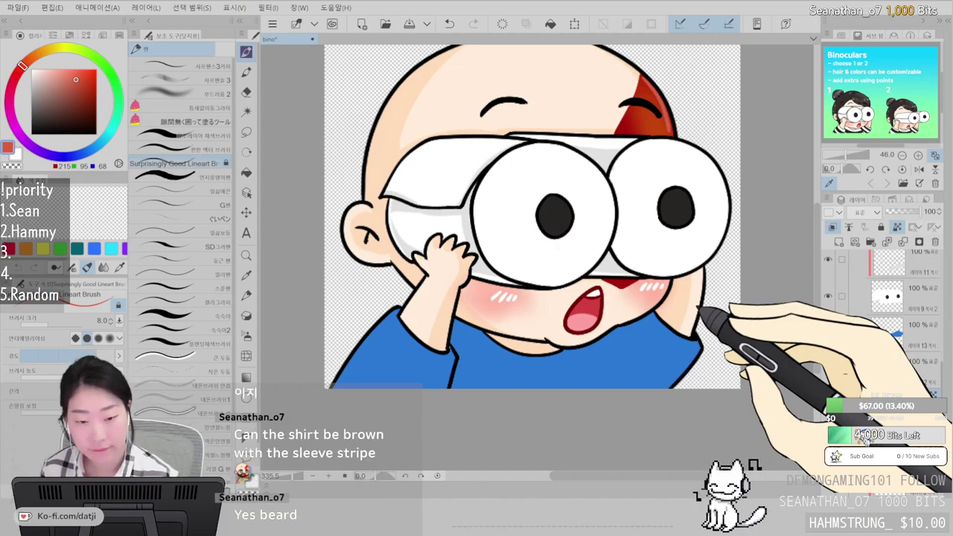
# - Draw a black scalloped beard outline around the mouth, cheeks and jaw on the empty layer at the top of the character folder
pyautogui.keyDown('ctrl'); pyautogui.keyDown('shift'); pyautogui.click(669, 291); pyautogui.keyUp('shift'); pyautogui.keyUp('ctrl')
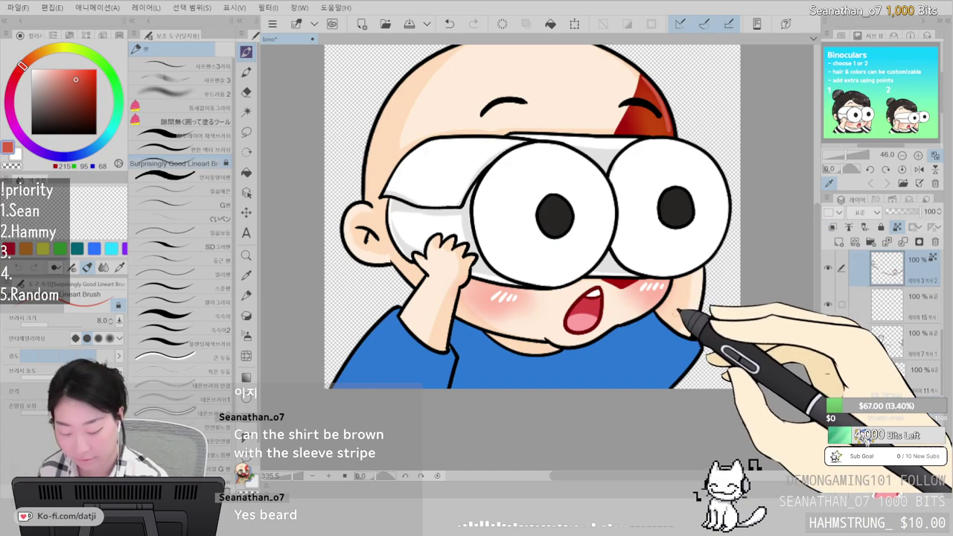
pyautogui.scroll(5, 913, 321)
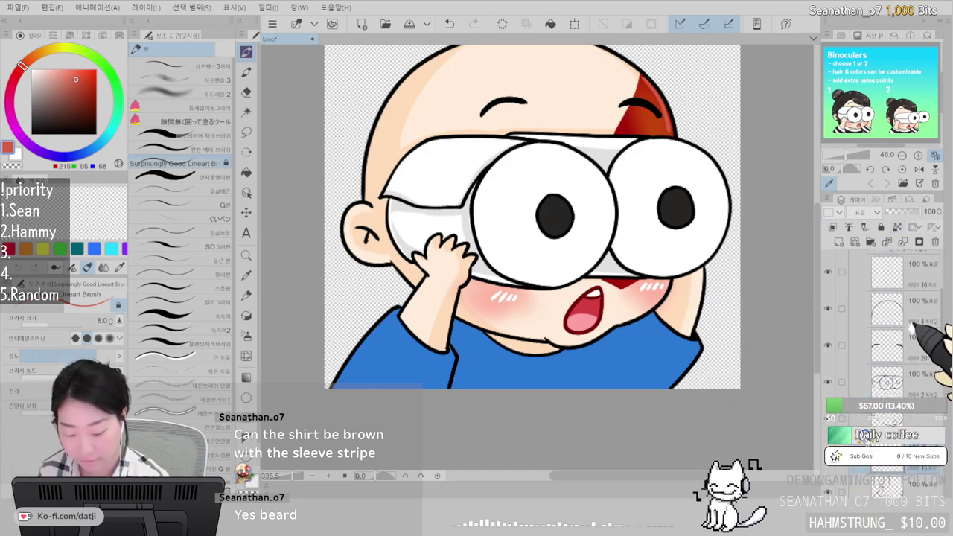
pyautogui.click(911, 316)
pyautogui.click(31, 134)
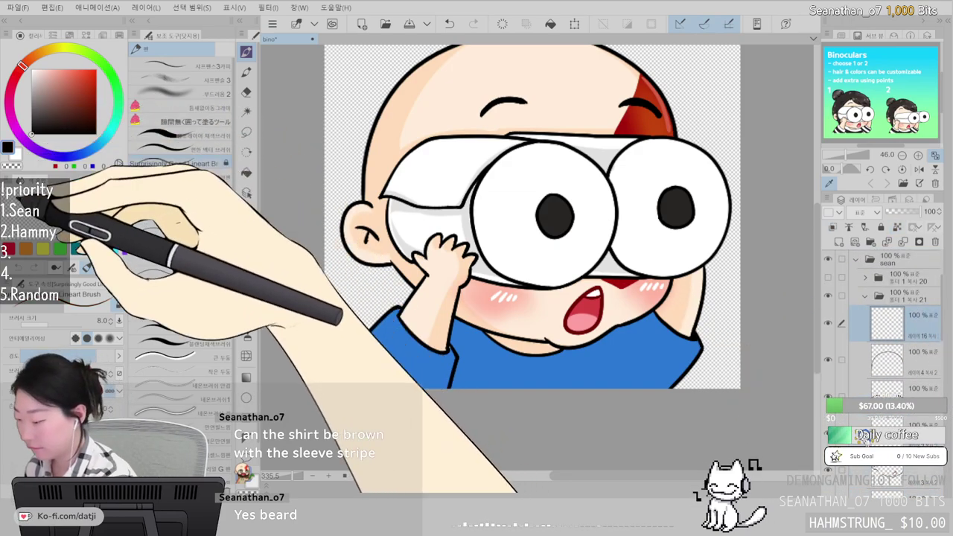
pyautogui.scroll(2, 537, 260)
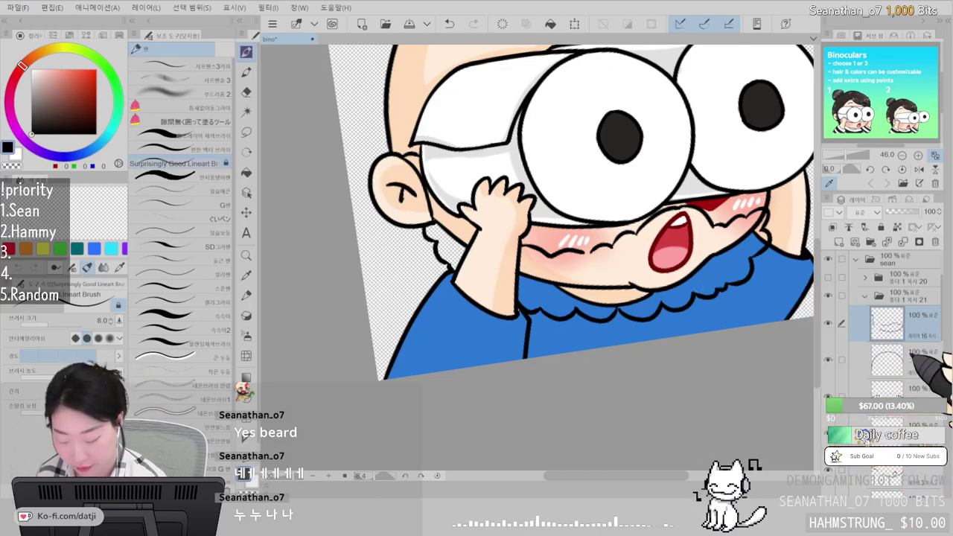
# - Erase the original jaw and chin lines that run inside the beard outline with the size 40 eraser
pyautogui.press('e')
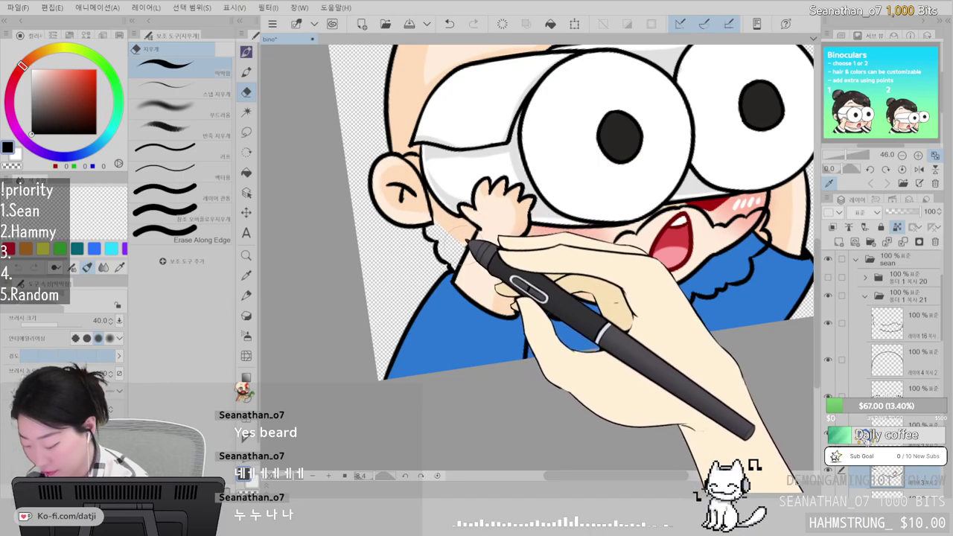
pyautogui.moveTo(502, 257)
pyautogui.mouseDown()
pyautogui.moveTo(579, 277)
pyautogui.moveTo(631, 275)
pyautogui.moveTo(636, 264)
pyautogui.moveTo(619, 284)
pyautogui.moveTo(630, 283)
pyautogui.moveTo(621, 273)
pyautogui.mouseUp()
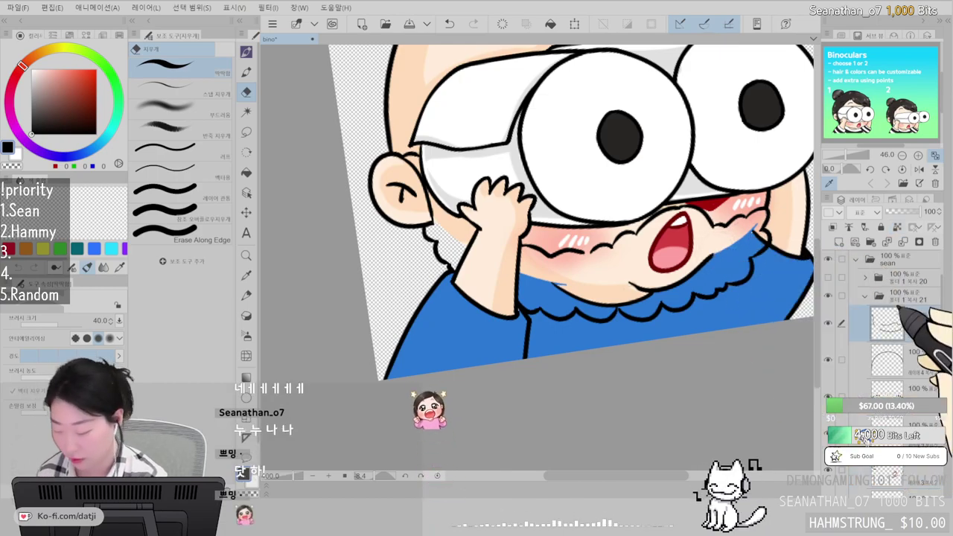
pyautogui.click(898, 311)
pyautogui.click(246, 51)
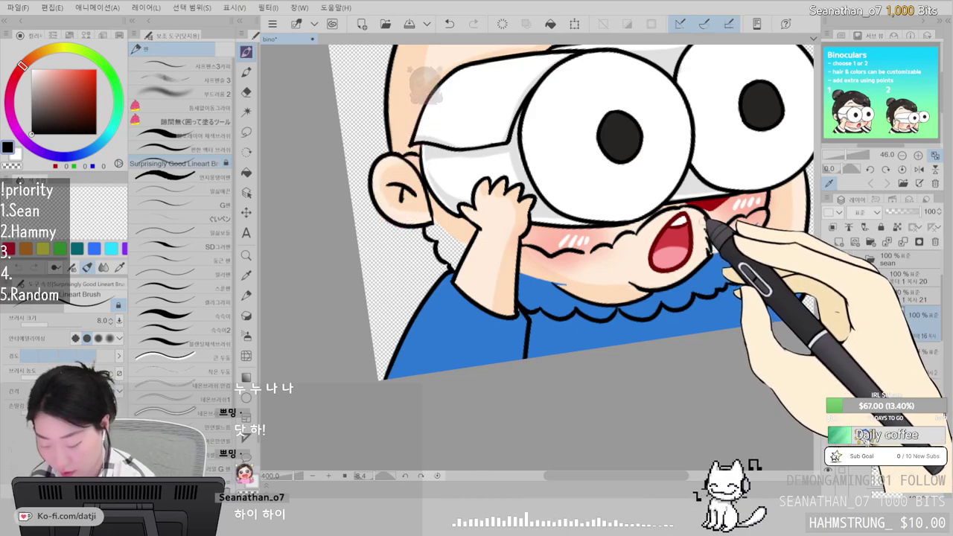
pyautogui.press('e')
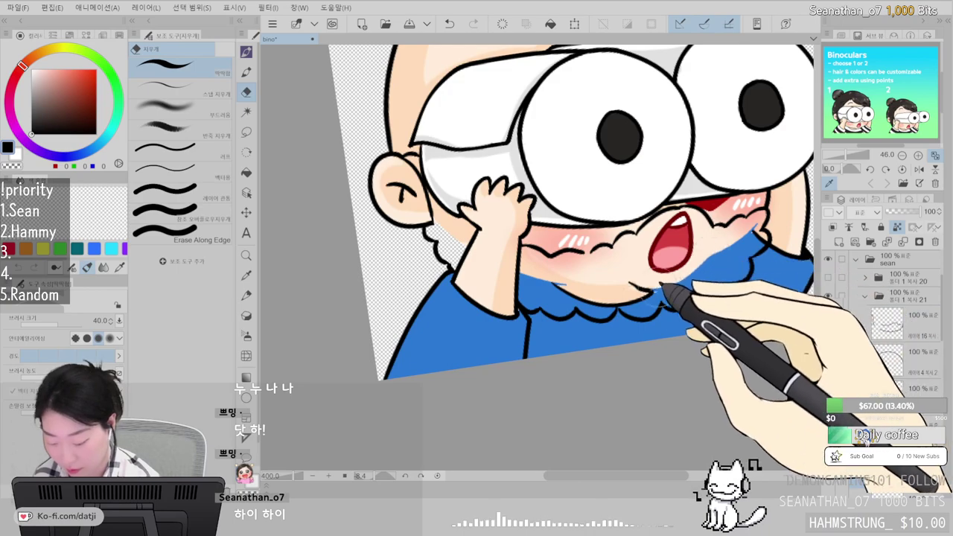
pyautogui.keyDown('ctrl'); pyautogui.keyDown('shift'); pyautogui.click(571, 282); pyautogui.keyUp('shift'); pyautogui.keyUp('ctrl')
pyautogui.moveTo(559, 283); pyautogui.dragTo(631, 294)
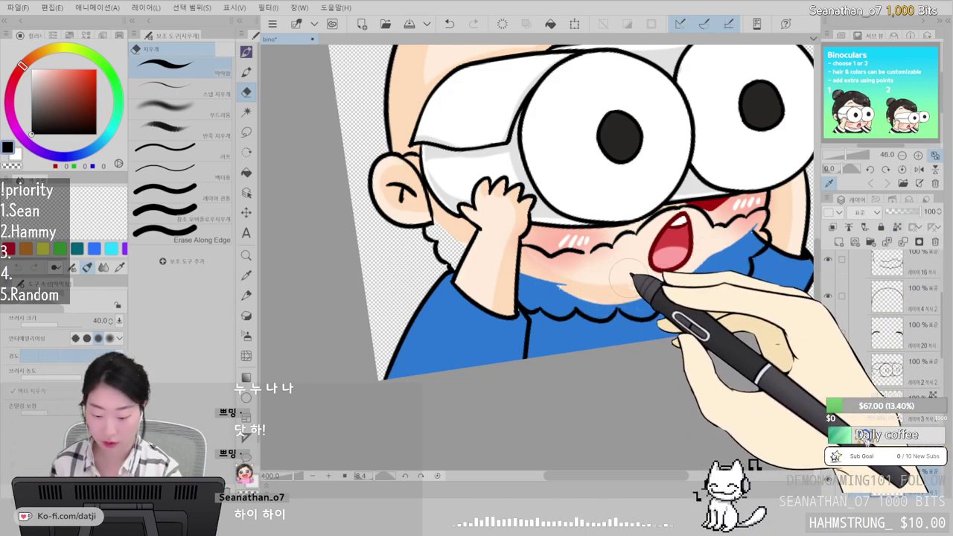
# - Add an empty layer directly beneath the hand line art layer and choose dark reddish brown (RGB 88, 32, 19)
pyautogui.moveTo(920, 477); pyautogui.dragTo(914, 260)
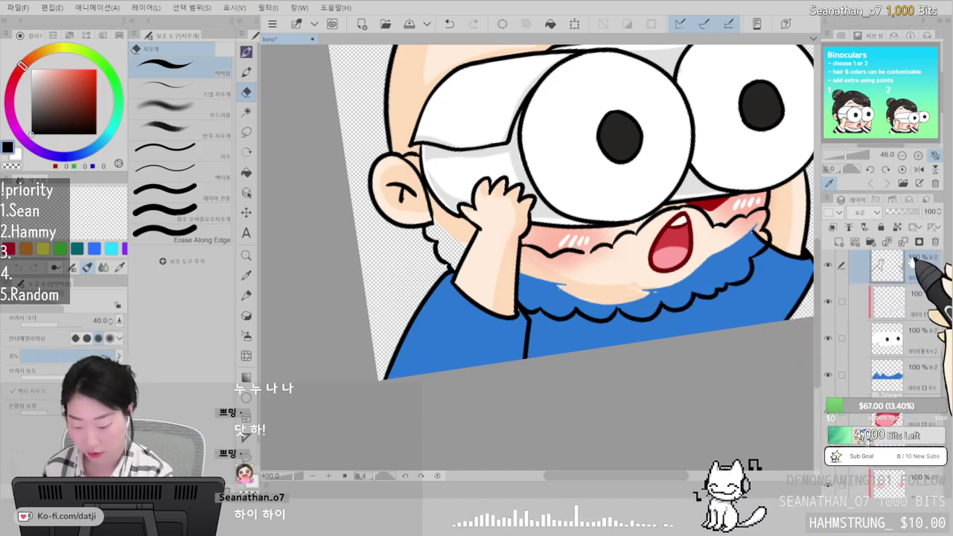
pyautogui.click(909, 300)
pyautogui.click(839, 242)
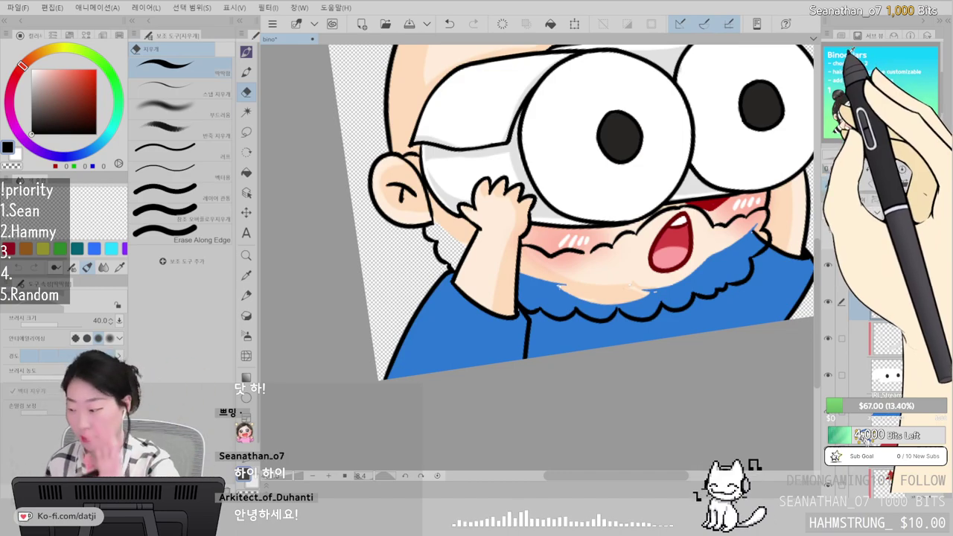
pyautogui.click(82, 112)
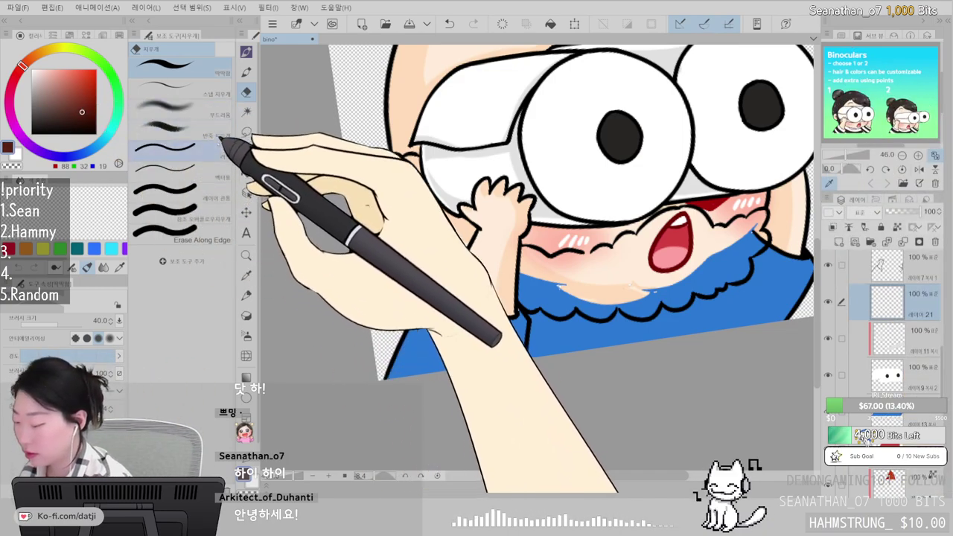
pyautogui.click(246, 172)
pyautogui.click(605, 275)
pyautogui.hotkey('ctrl', 'z')
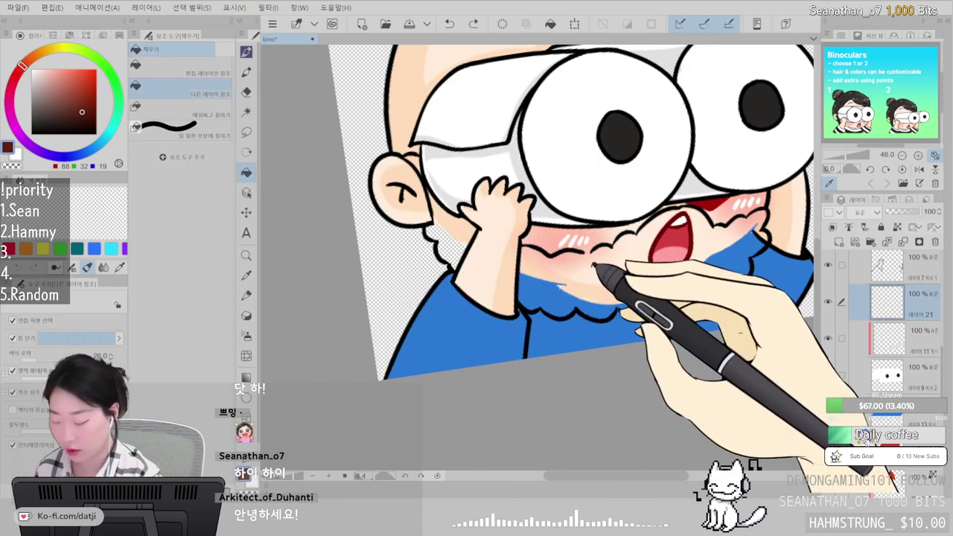
# - Paint the part of the beard between the ear and the raised arm dark brown (RGB 53, 35, 23) with a size 50 brush
pyautogui.click(246, 52)
pyautogui.click(216, 134)
pyautogui.moveTo(438, 213); pyautogui.dragTo(447, 224)
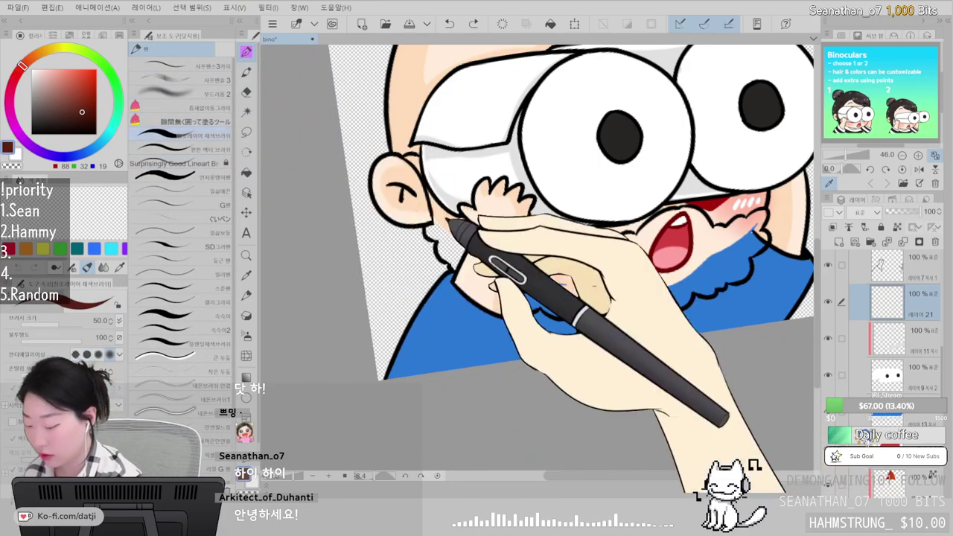
pyautogui.moveTo(417, 161)
pyautogui.mouseDown()
pyautogui.moveTo(410, 156)
pyautogui.moveTo(419, 158)
pyautogui.moveTo(442, 206)
pyautogui.moveTo(469, 220)
pyautogui.mouseUp()
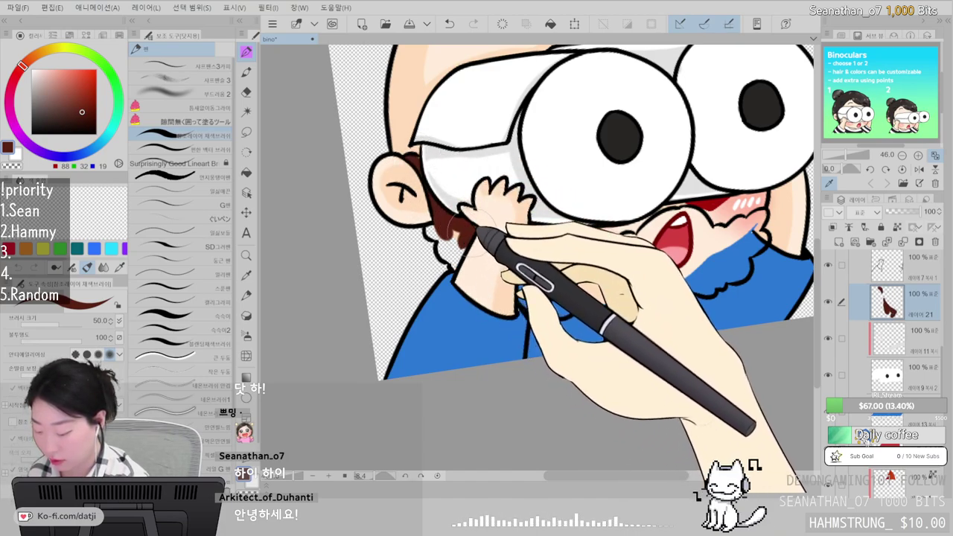
pyautogui.moveTo(462, 261); pyautogui.dragTo(458, 223)
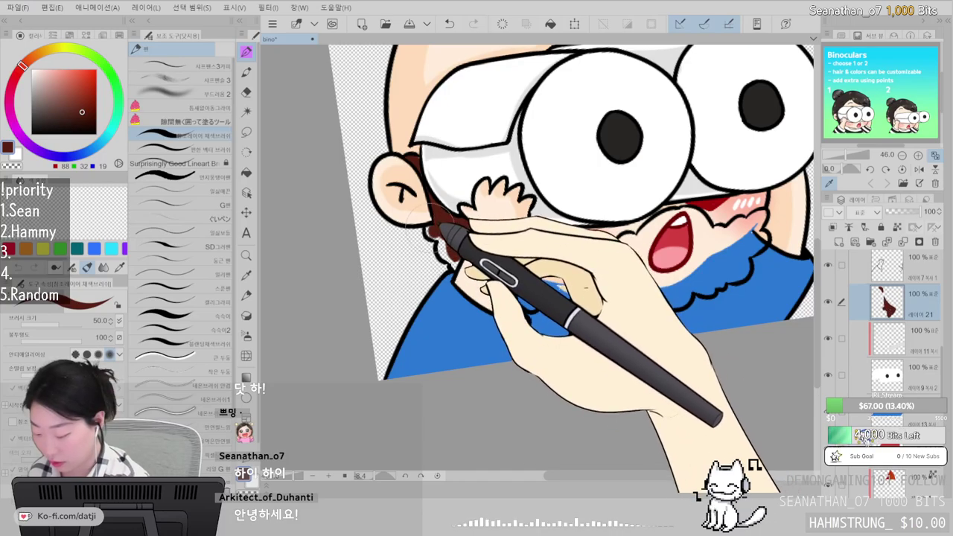
pyautogui.moveTo(84, 111); pyautogui.dragTo(68, 120)
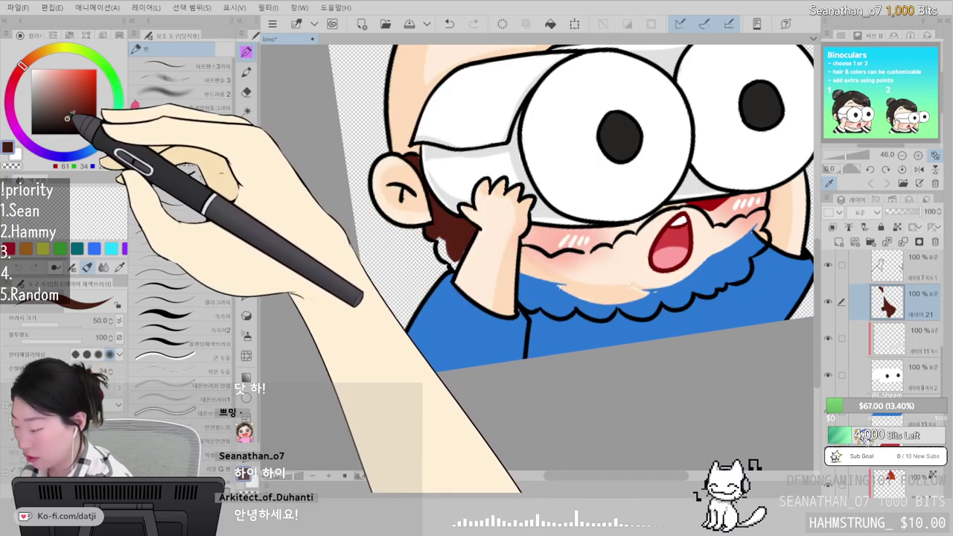
pyautogui.click(31, 57)
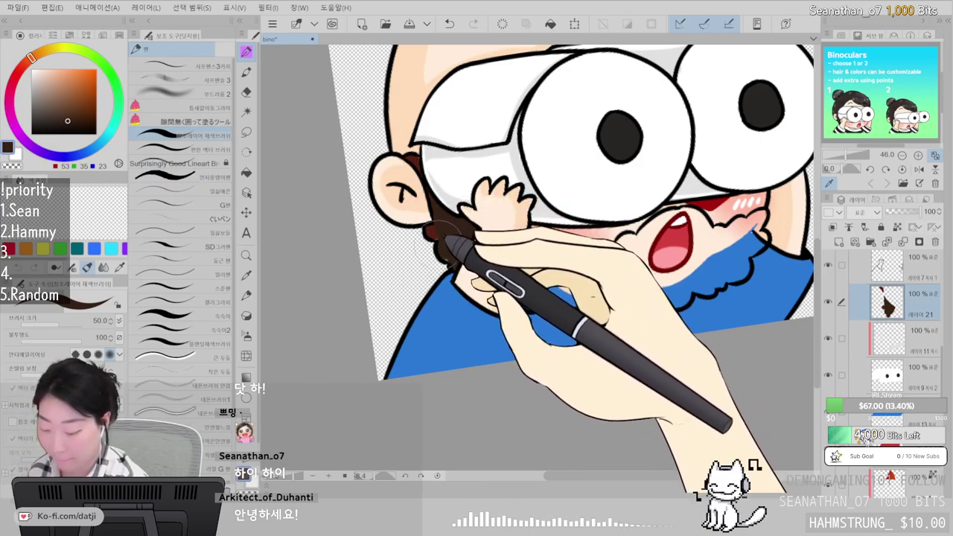
pyautogui.moveTo(441, 235)
pyautogui.mouseDown()
pyautogui.moveTo(423, 158)
pyautogui.moveTo(424, 168)
pyautogui.moveTo(413, 156)
pyautogui.moveTo(424, 158)
pyautogui.moveTo(439, 204)
pyautogui.mouseUp()
# - Paint the rest of the beard dark brown across the cheeks, moustache and chin, leaving a skin-coloured rim around the mouth
pyautogui.moveTo(527, 259); pyautogui.dragTo(538, 274)
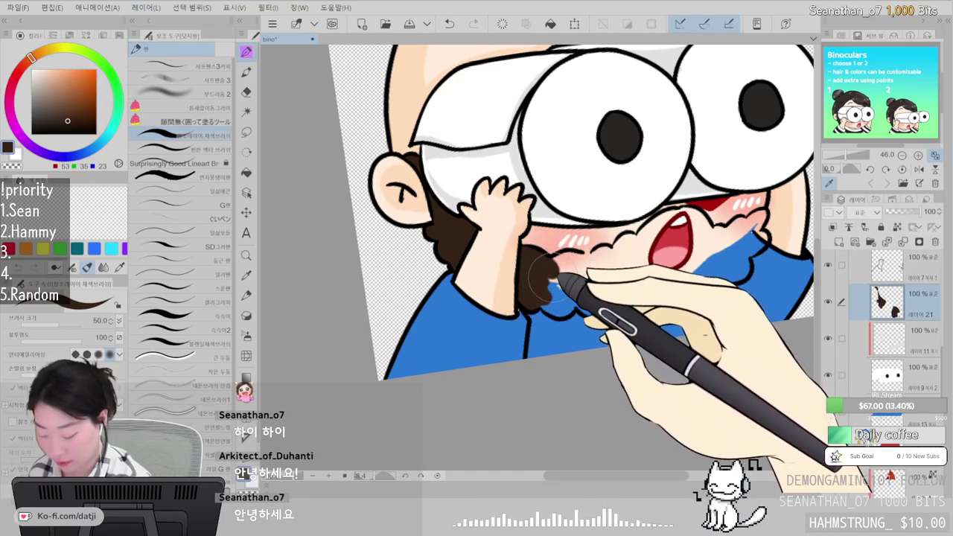
pyautogui.moveTo(536, 279)
pyautogui.mouseDown()
pyautogui.moveTo(549, 310)
pyautogui.moveTo(562, 306)
pyautogui.mouseUp()
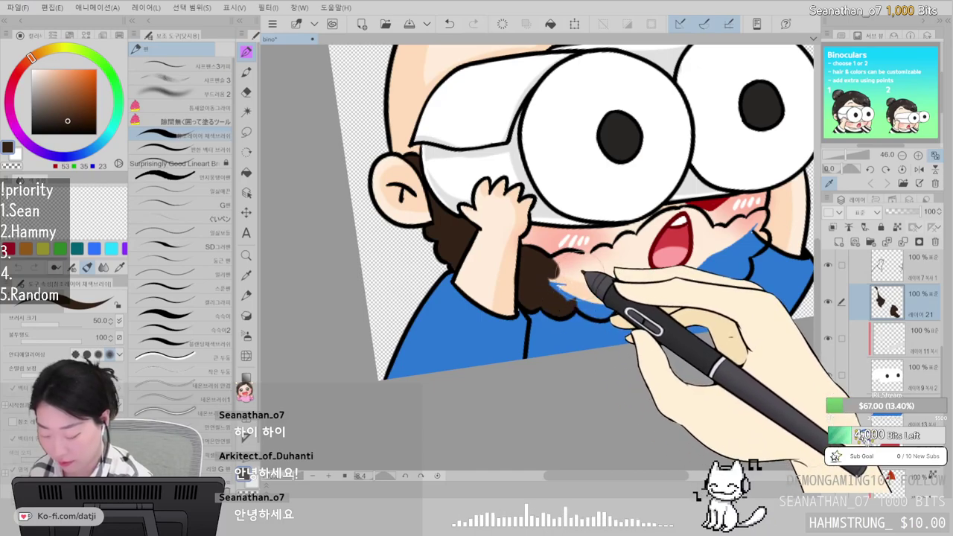
pyautogui.moveTo(639, 286)
pyautogui.mouseDown()
pyautogui.moveTo(613, 318)
pyautogui.moveTo(637, 284)
pyautogui.moveTo(604, 291)
pyautogui.moveTo(603, 301)
pyautogui.moveTo(627, 274)
pyautogui.moveTo(597, 302)
pyautogui.moveTo(626, 276)
pyautogui.mouseUp()
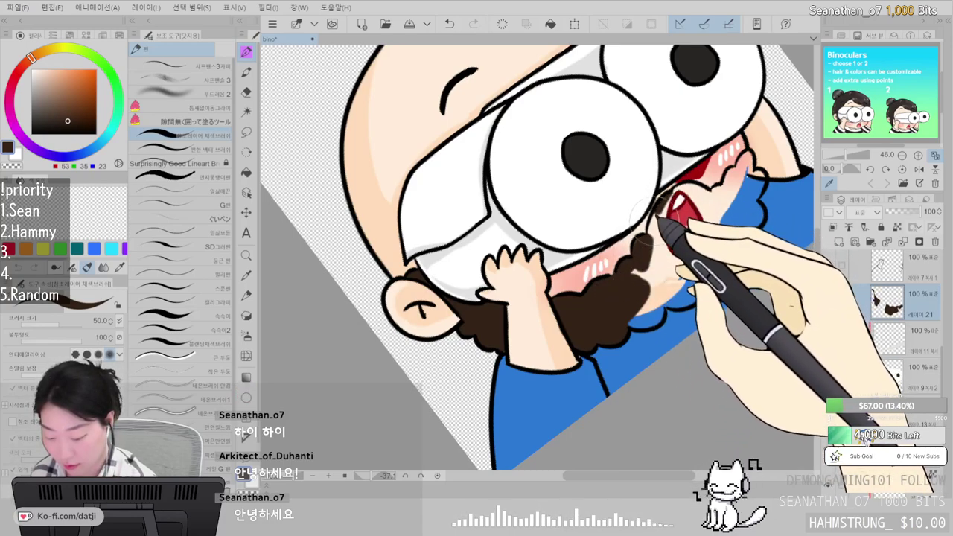
pyautogui.moveTo(678, 264)
pyautogui.mouseDown()
pyautogui.moveTo(707, 260)
pyautogui.moveTo(706, 226)
pyautogui.mouseUp()
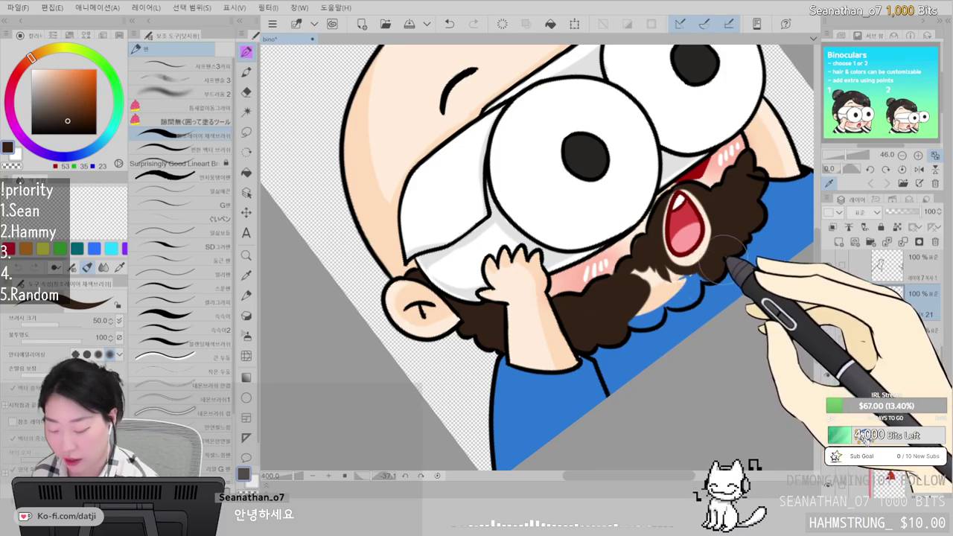
pyautogui.moveTo(681, 278)
pyautogui.mouseDown()
pyautogui.moveTo(644, 243)
pyautogui.moveTo(649, 270)
pyautogui.moveTo(639, 283)
pyautogui.moveTo(655, 259)
pyautogui.moveTo(685, 289)
pyautogui.moveTo(677, 277)
pyautogui.moveTo(700, 270)
pyautogui.moveTo(673, 288)
pyautogui.moveTo(689, 290)
pyautogui.moveTo(661, 295)
pyautogui.moveTo(685, 302)
pyautogui.moveTo(699, 273)
pyautogui.moveTo(654, 284)
pyautogui.moveTo(625, 319)
pyautogui.moveTo(662, 298)
pyautogui.moveTo(627, 313)
pyautogui.moveTo(665, 305)
pyautogui.moveTo(630, 320)
pyautogui.moveTo(650, 309)
pyautogui.moveTo(631, 320)
pyautogui.moveTo(653, 322)
pyautogui.moveTo(660, 301)
pyautogui.mouseUp()
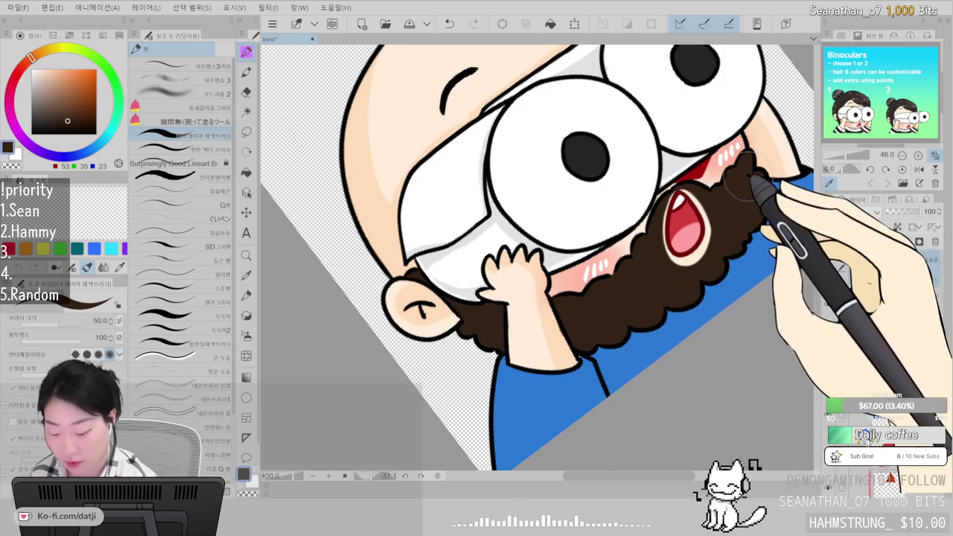
pyautogui.press('e')
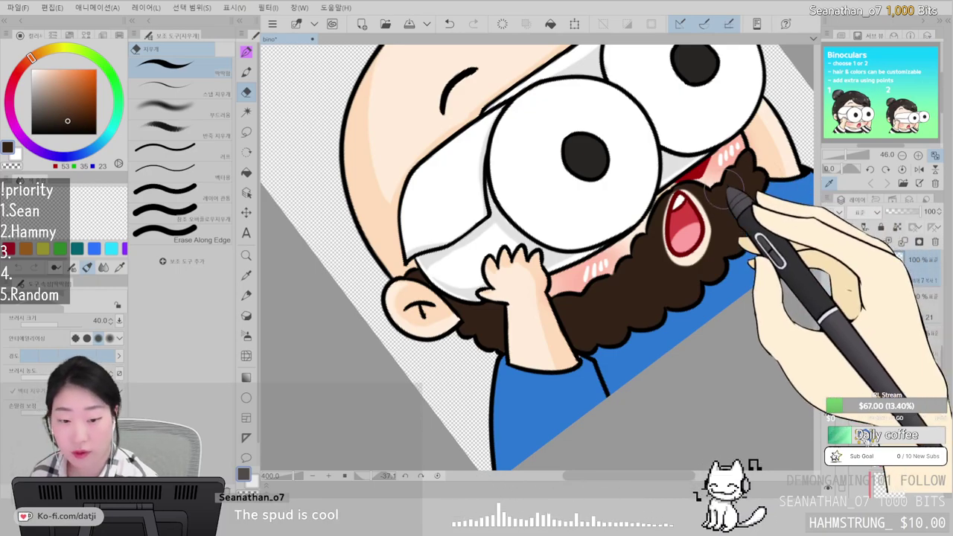
pyautogui.scroll(-3, 729, 189)
pyautogui.scroll(2, 729, 190)
pyautogui.scroll(-1, 728, 190)
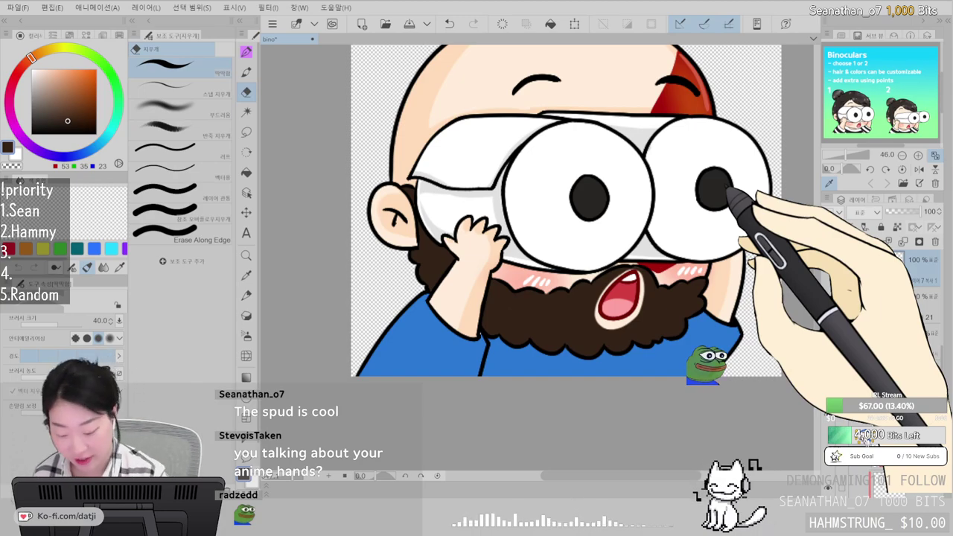
pyautogui.click(933, 304)
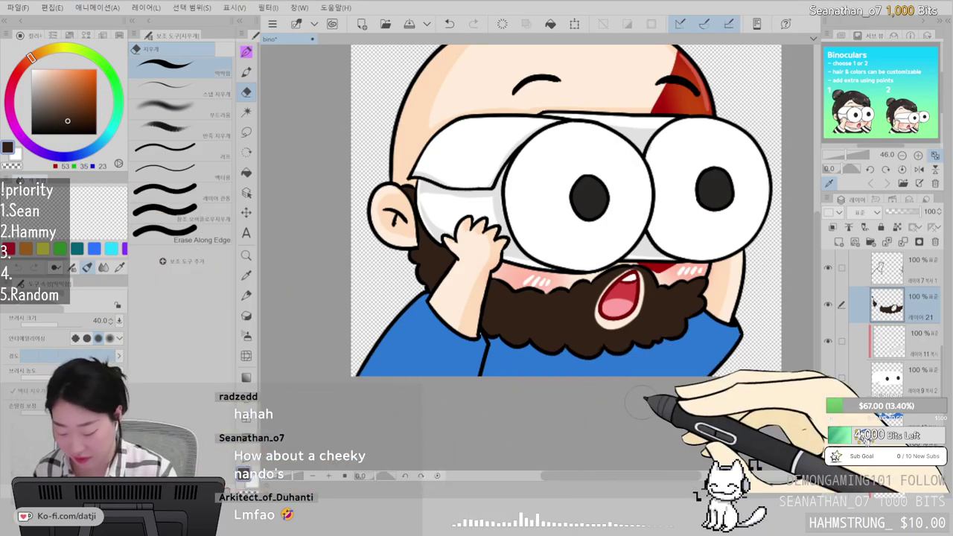
# - Recolour the blue shirt khaki (RGB 197, 181, 142) sampled from the reference emote, locking transparent pixels and using the soft size 50 brush
pyautogui.scroll(-2, 566, 230)
pyautogui.scroll(-3, 691, 278)
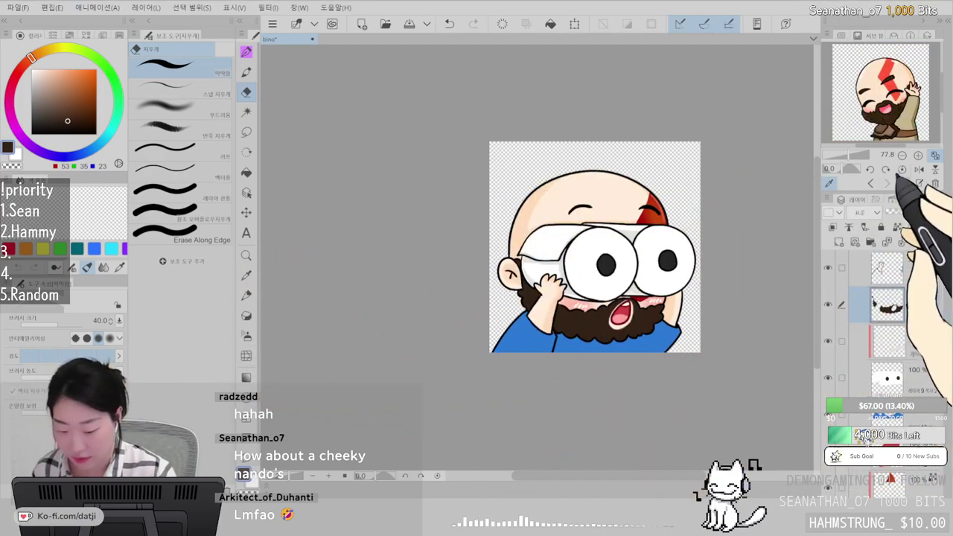
pyautogui.click(904, 109)
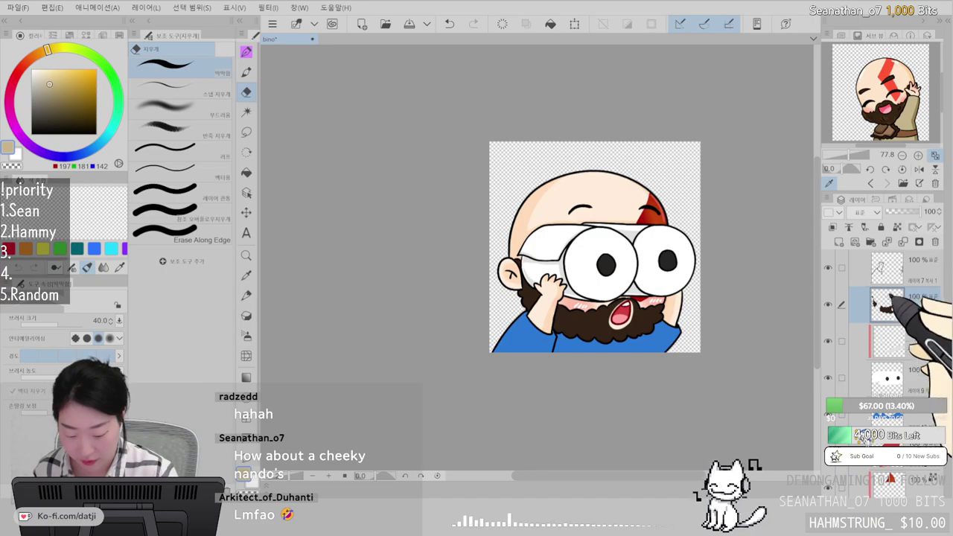
pyautogui.keyDown('ctrl'); pyautogui.keyDown('shift'); pyautogui.click(649, 339); pyautogui.keyUp('shift'); pyautogui.keyUp('ctrl')
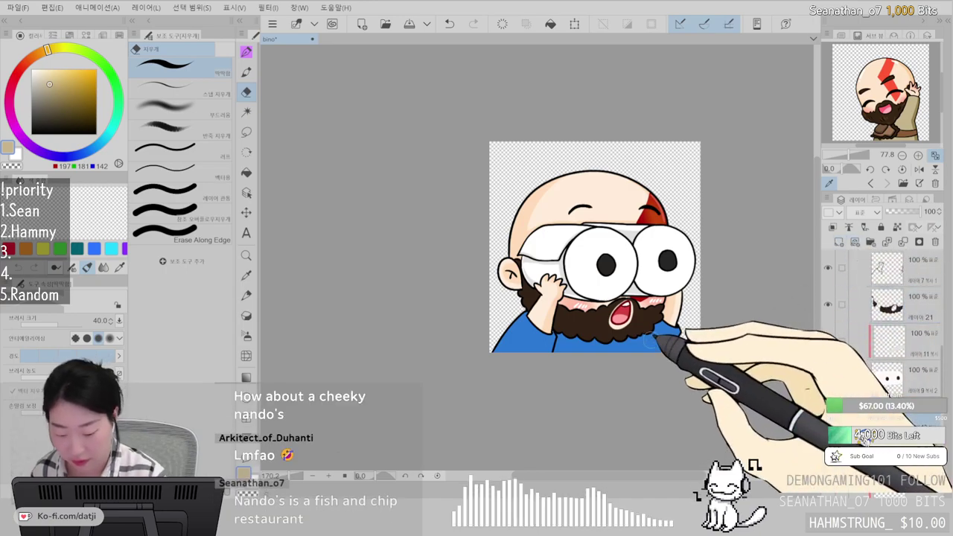
pyautogui.click(897, 227)
pyautogui.click(247, 52)
pyautogui.click(215, 95)
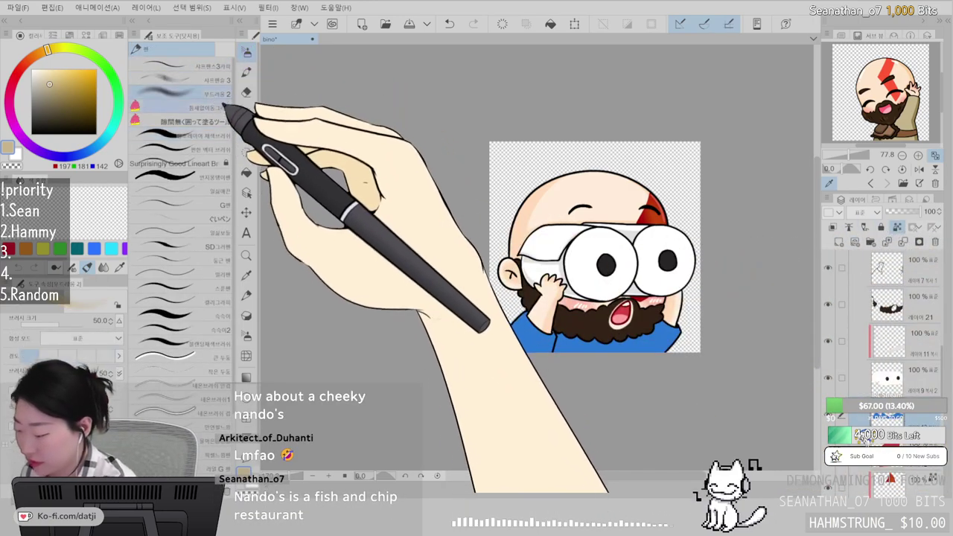
pyautogui.moveTo(519, 322)
pyautogui.mouseDown()
pyautogui.moveTo(489, 327)
pyautogui.moveTo(514, 313)
pyautogui.moveTo(551, 338)
pyautogui.moveTo(675, 341)
pyautogui.moveTo(674, 356)
pyautogui.moveTo(706, 365)
pyautogui.mouseUp()
# - Paint a brown (RGB 139, 92, 55) garment panel on the chest below the beard, on a new layer clipped to the shirt
pyautogui.scroll(3, 697, 389)
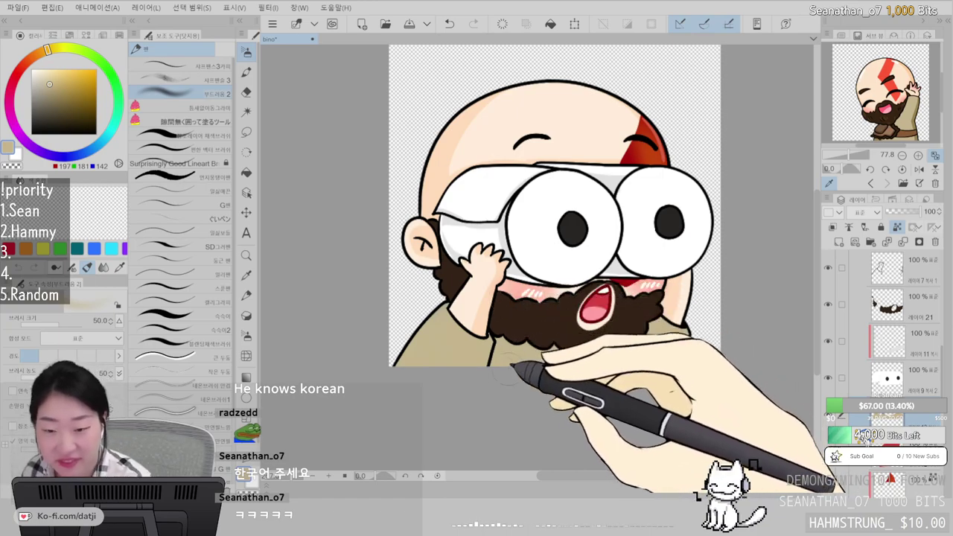
pyautogui.click(896, 129)
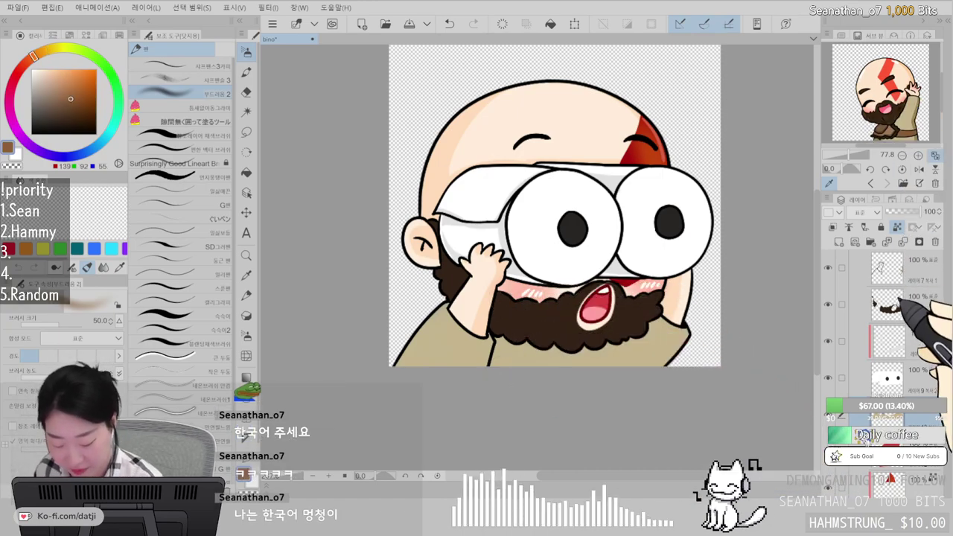
pyautogui.click(223, 137)
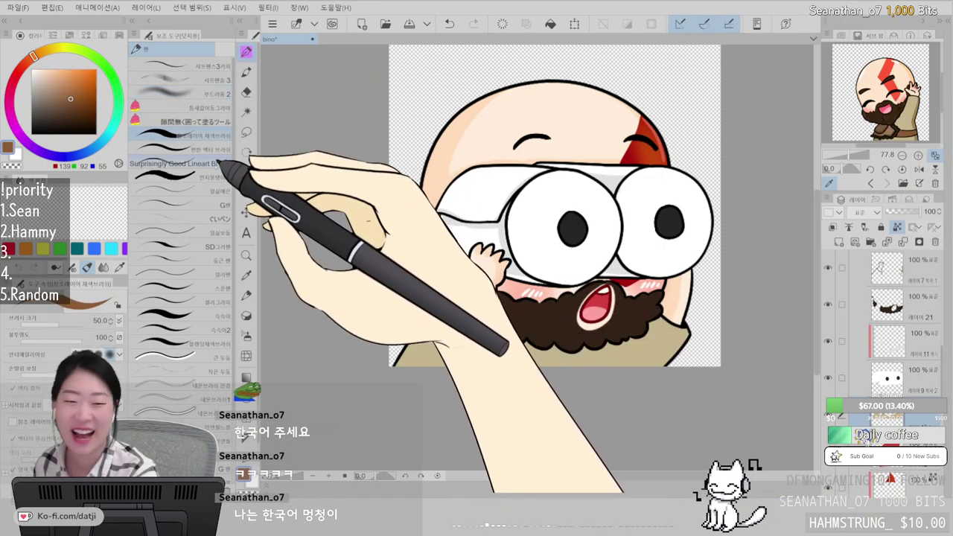
pyautogui.moveTo(484, 340); pyautogui.dragTo(557, 377)
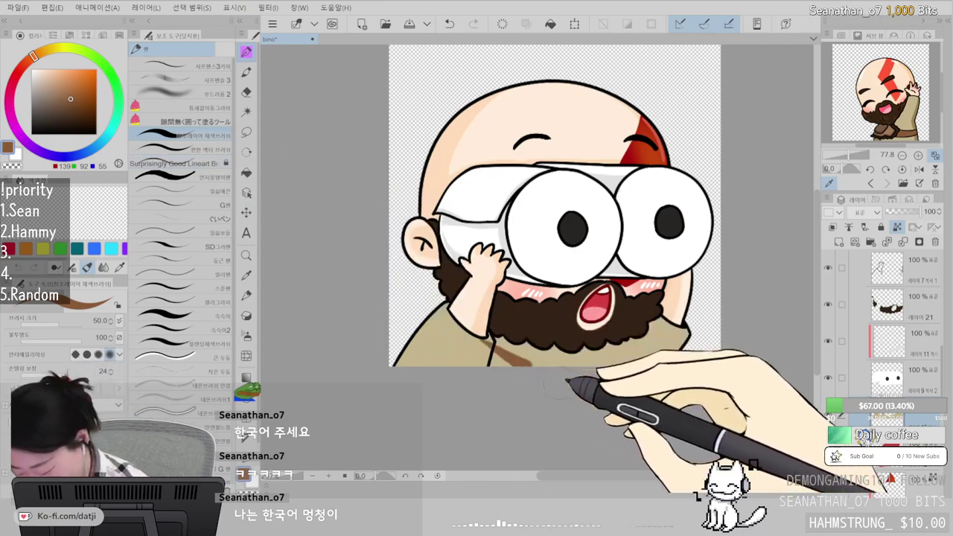
pyautogui.hotkey('ctrl', 'z')
pyautogui.click(839, 242)
pyautogui.click(833, 228)
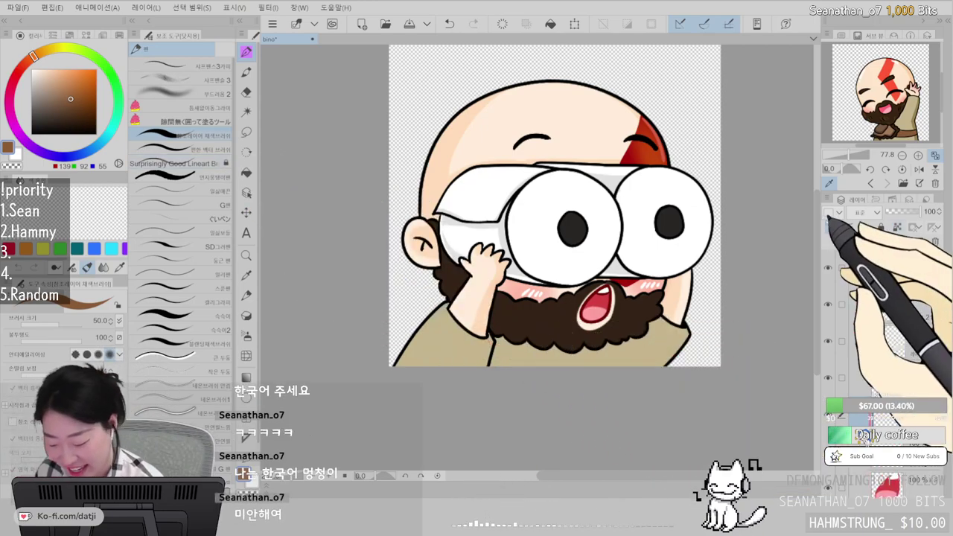
pyautogui.moveTo(497, 339)
pyautogui.mouseDown()
pyautogui.moveTo(519, 378)
pyautogui.moveTo(516, 364)
pyautogui.mouseUp()
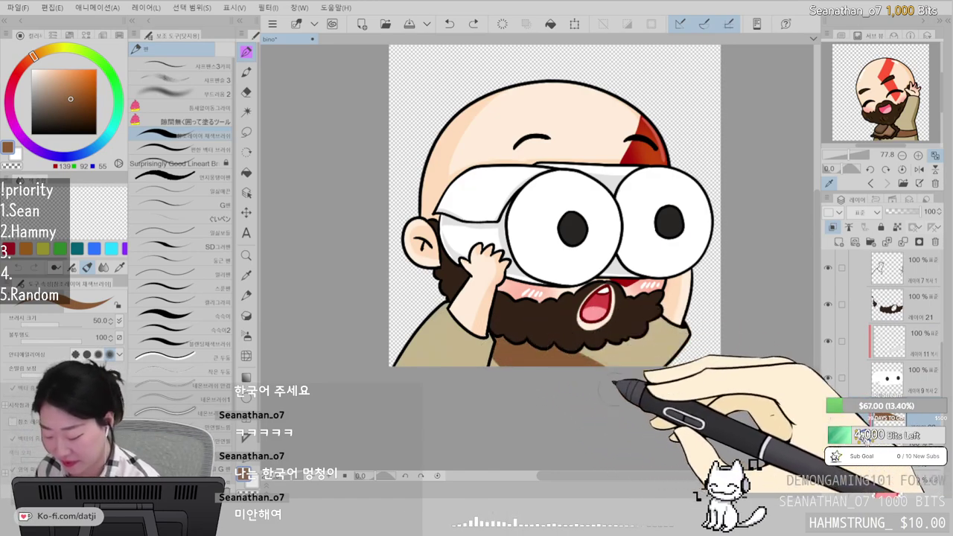
# - Outline the edge of the brown chest panel in black with the Surprisingly Good Lineart Brush at size 8
pyautogui.moveTo(36, 130); pyautogui.dragTo(13, 160)
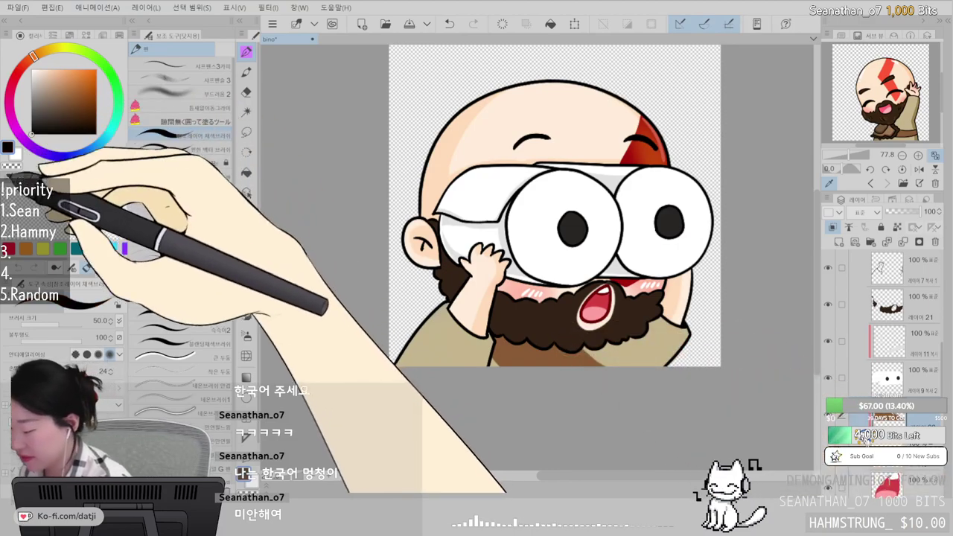
pyautogui.click(219, 163)
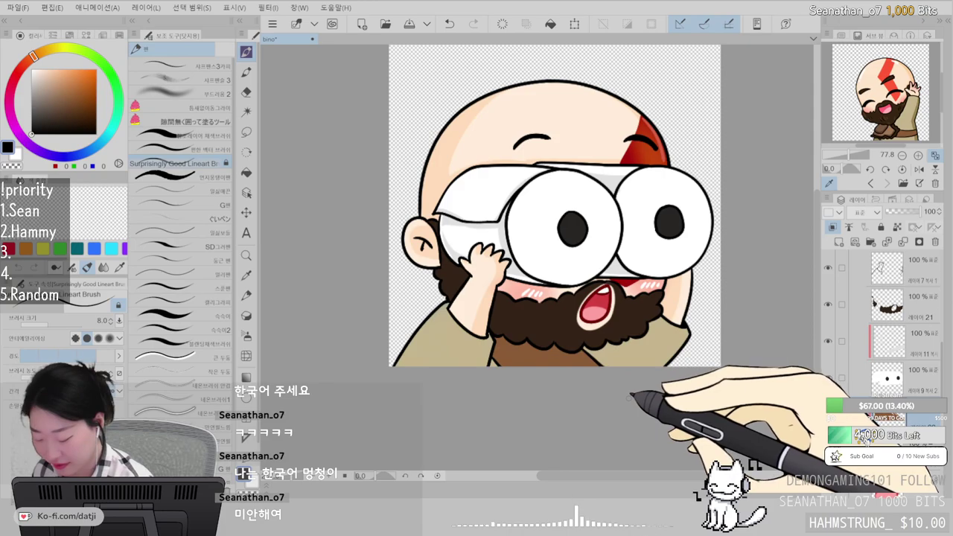
pyautogui.scroll(-3, 632, 401)
pyautogui.scroll(1, 631, 400)
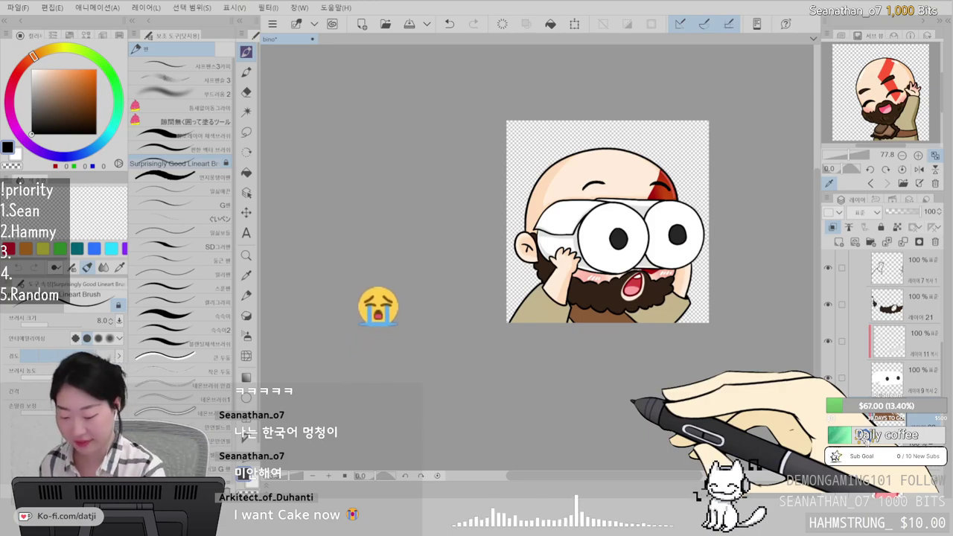
# - Add a new layer clipped to the beard and choose a lighter brown (RGB 144, 103, 60) for hair strands
pyautogui.hotkey('ctrl', '+')
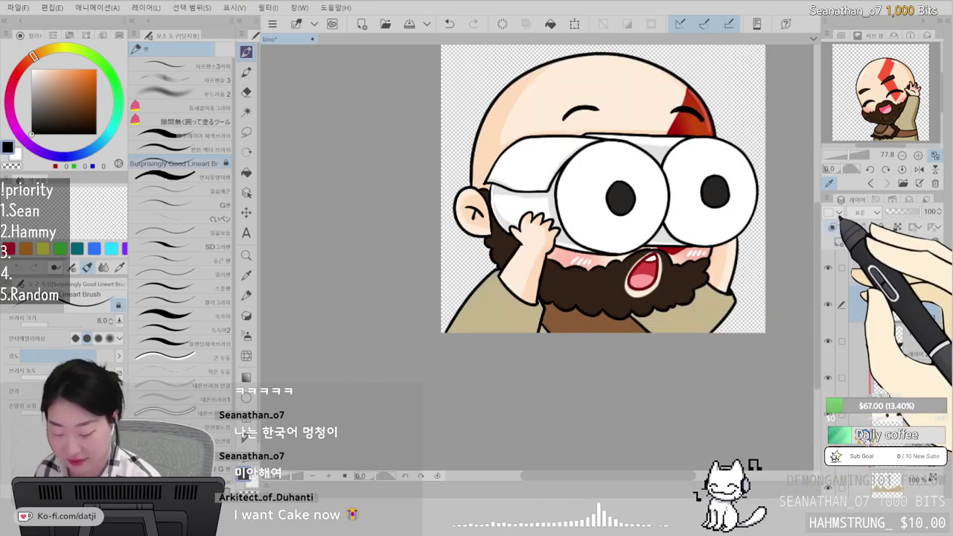
pyautogui.click(890, 114)
pyautogui.click(69, 98)
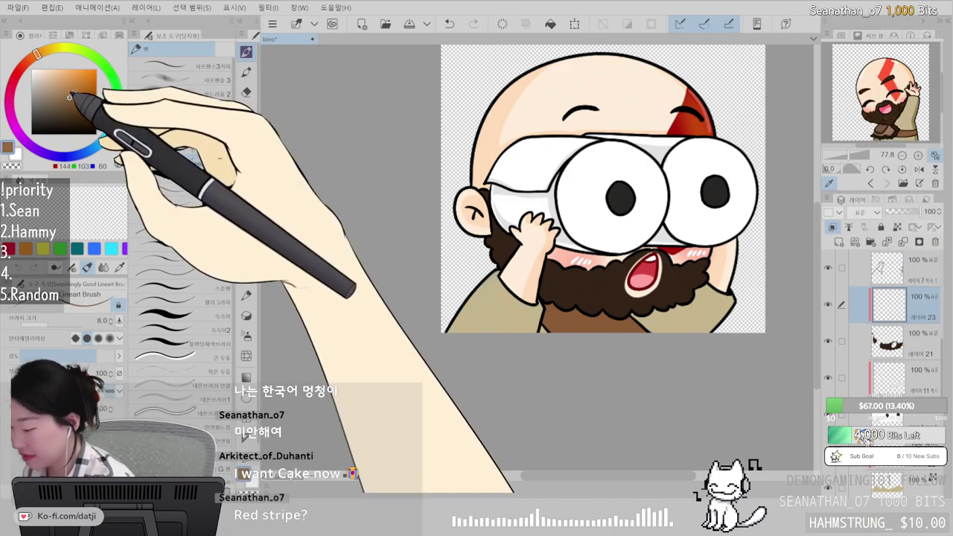
pyautogui.click(216, 65)
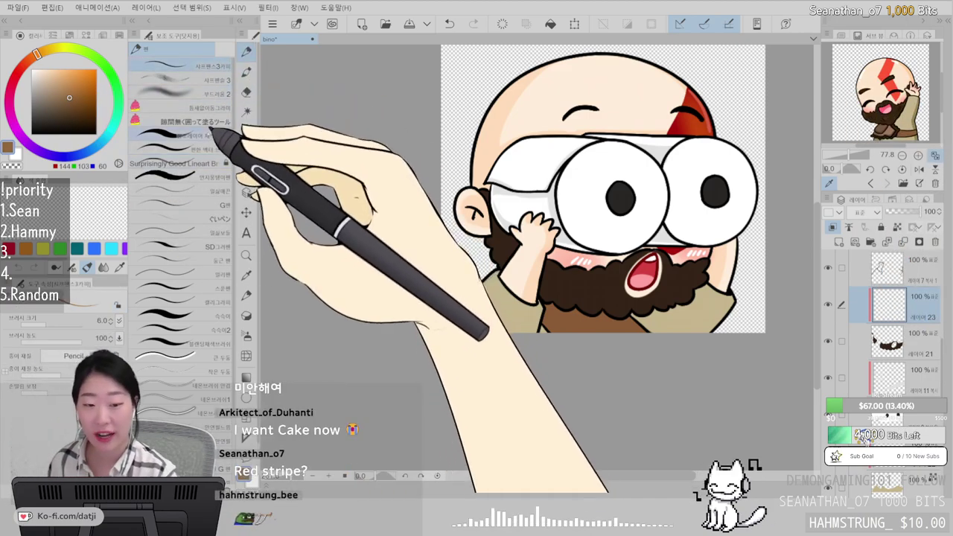
pyautogui.scroll(3, 637, 385)
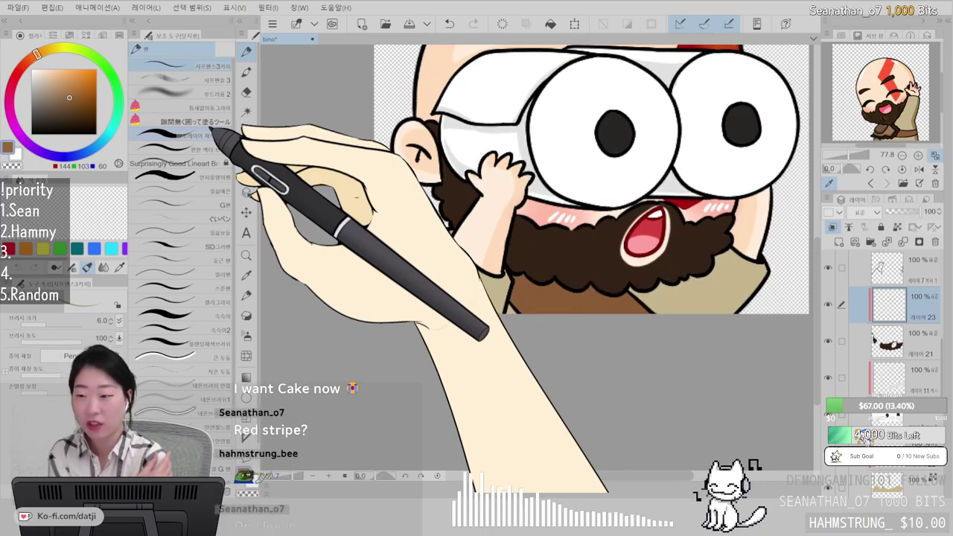
# - Delete the brown garment panel from the chest of the khaki shirt
pyautogui.click(913, 445)
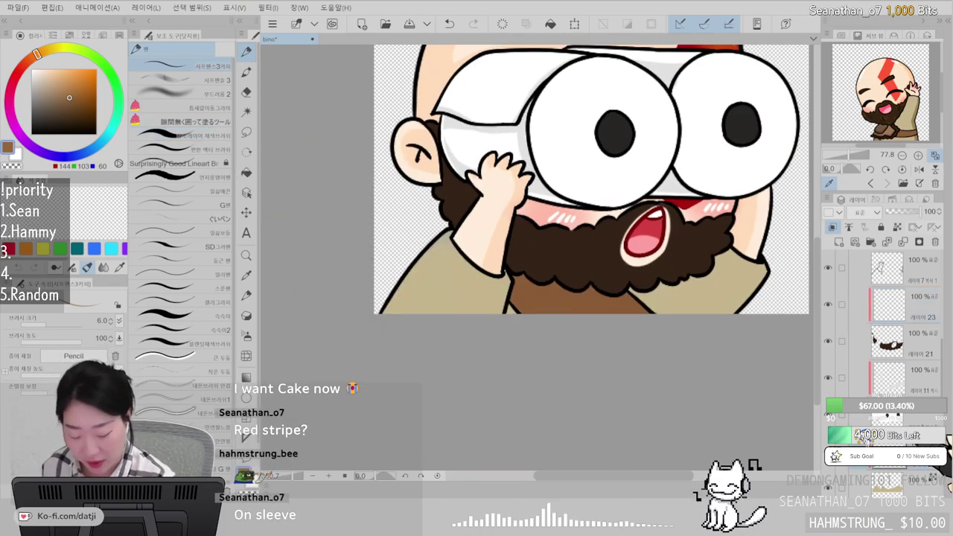
pyautogui.press('Delete')
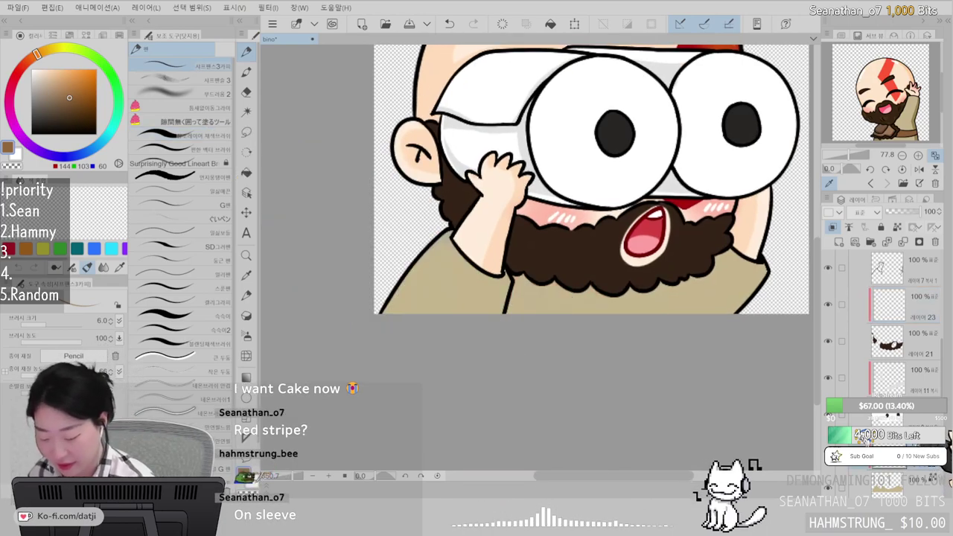
# - Draw short brown hair strands across the beard with the Surprisingly Good Lineart Brush at size 8, and set their layer opacity to 55%
pyautogui.click(919, 300)
pyautogui.moveTo(566, 240); pyautogui.dragTo(569, 245)
pyautogui.click(209, 162)
pyautogui.moveTo(444, 184); pyautogui.dragTo(455, 195)
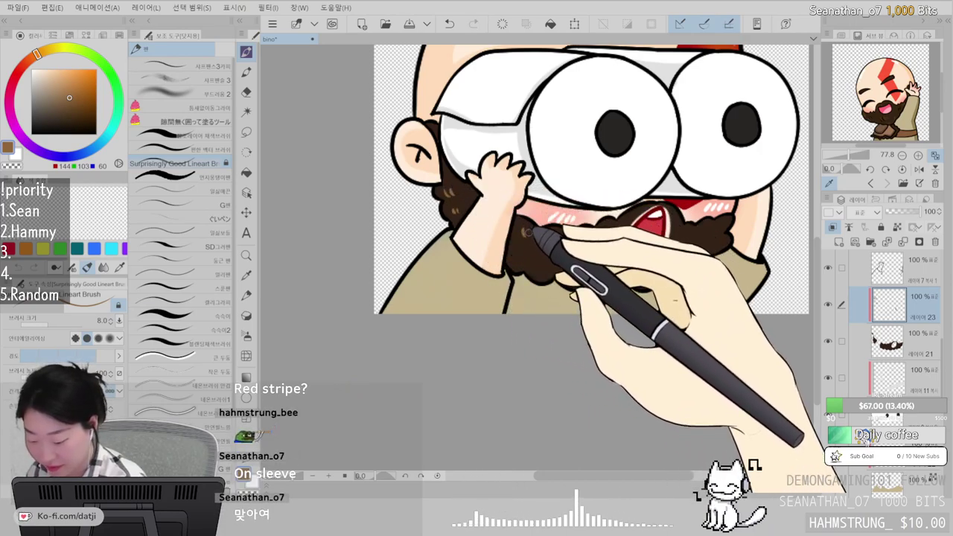
pyautogui.moveTo(590, 230)
pyautogui.mouseDown()
pyautogui.moveTo(585, 243)
pyautogui.moveTo(594, 239)
pyautogui.mouseUp()
pyautogui.moveTo(562, 266); pyautogui.dragTo(573, 279)
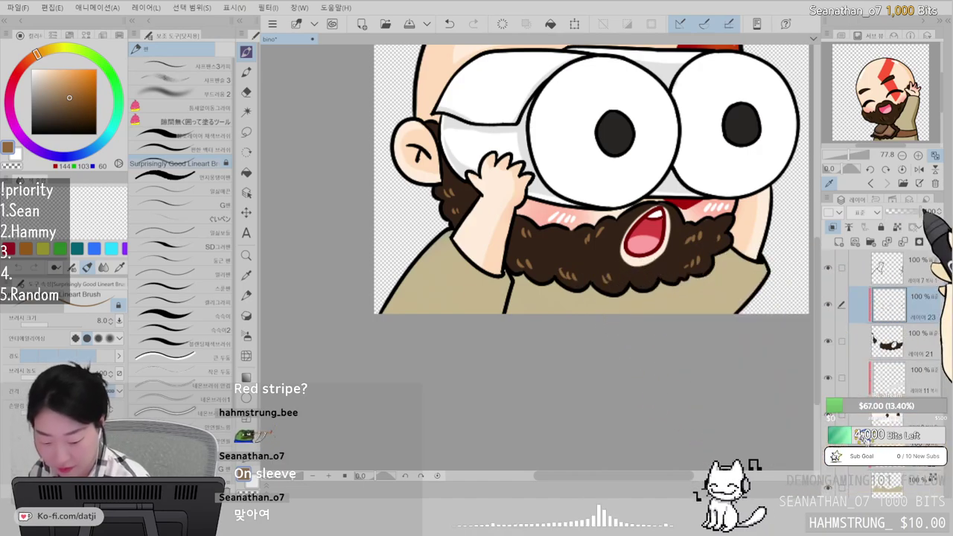
pyautogui.moveTo(919, 212); pyautogui.dragTo(906, 212)
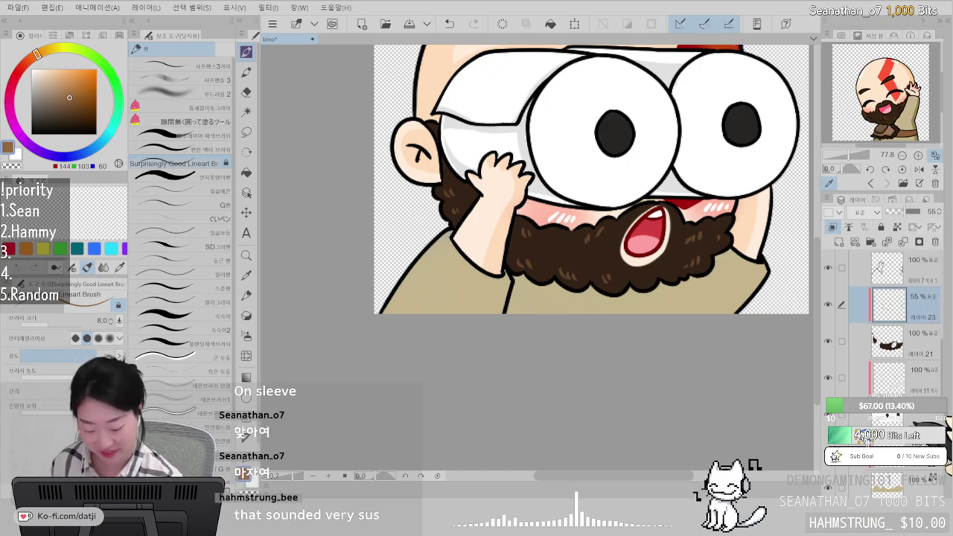
# - Paint a diagonal red stripe (RGB 193, 62, 13), sampled from the face marking, down the khaki sleeve with a size 50 colouring brush
pyautogui.click(909, 453)
pyautogui.moveTo(713, 89); pyautogui.dragTo(705, 132)
pyautogui.keyDown('alt'); pyautogui.click(704, 79); pyautogui.keyUp('alt')
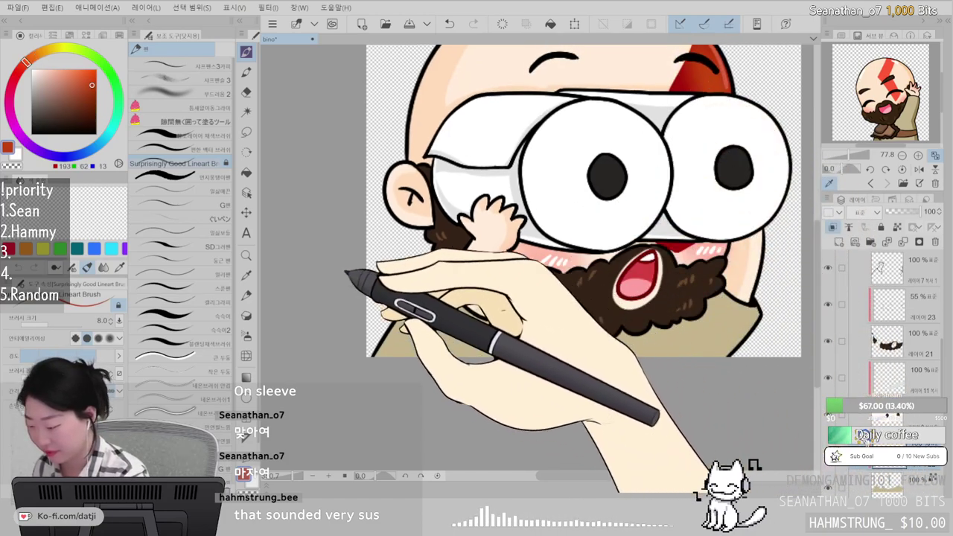
pyautogui.click(179, 149)
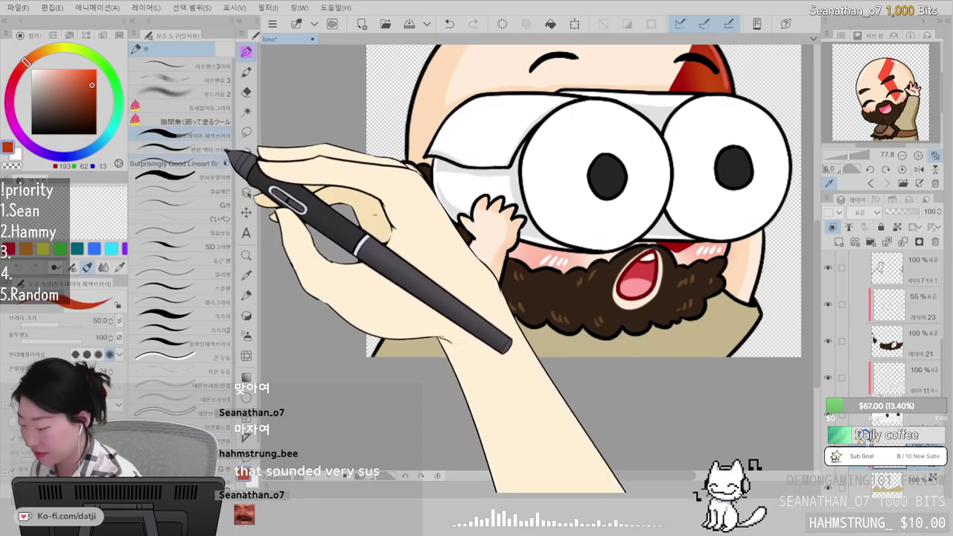
pyautogui.click(201, 135)
pyautogui.moveTo(465, 307); pyautogui.dragTo(398, 403)
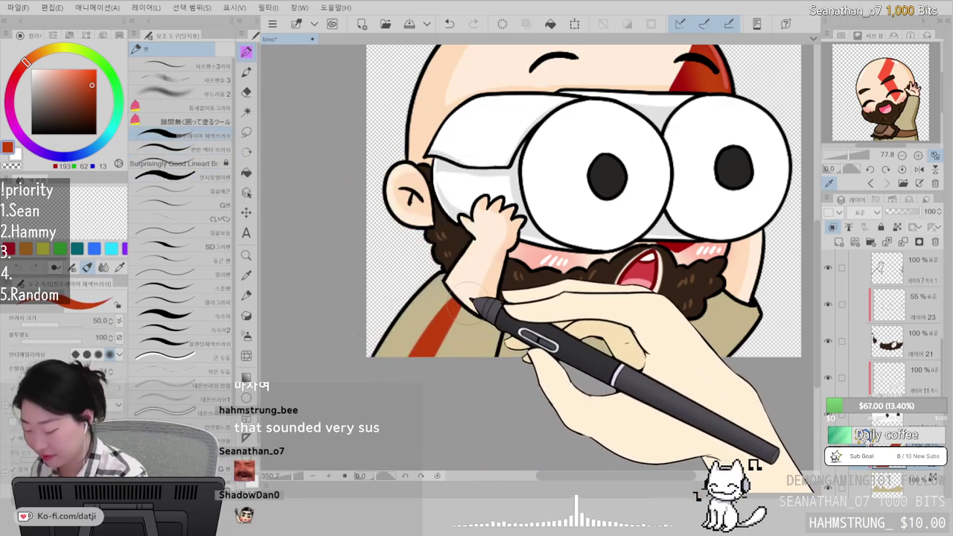
pyautogui.moveTo(468, 301); pyautogui.dragTo(421, 360)
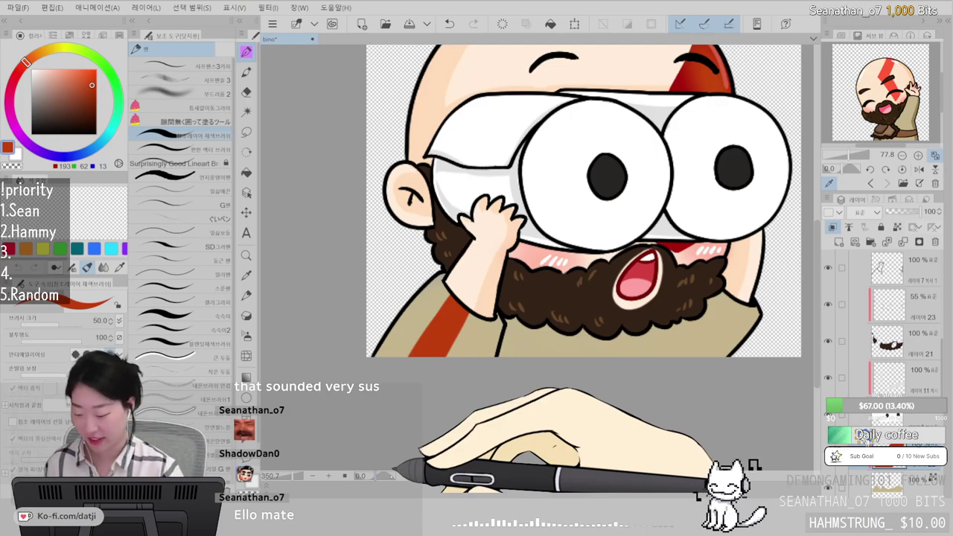
# - View the whole emote and save the document
pyautogui.scroll(-3, 641, 298)
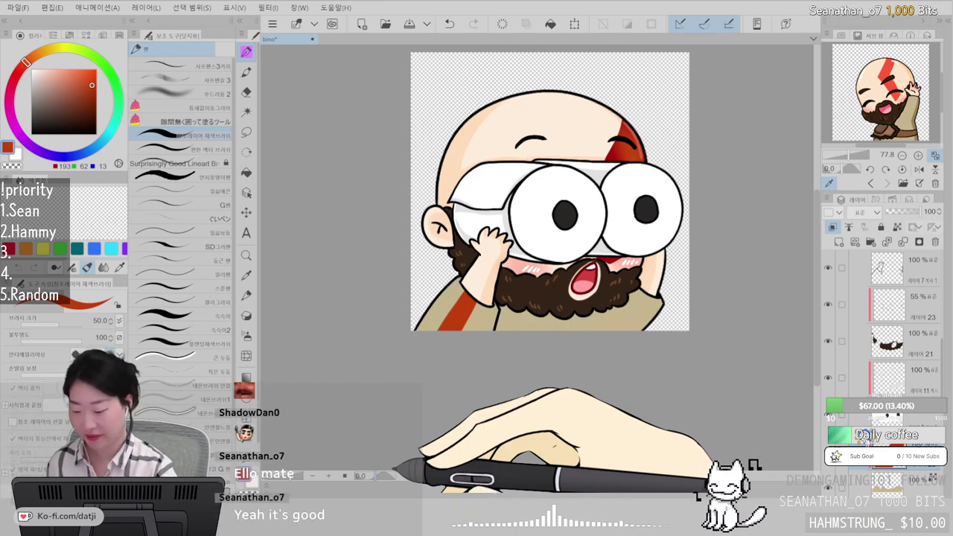
pyautogui.scroll(-1, 566, 224)
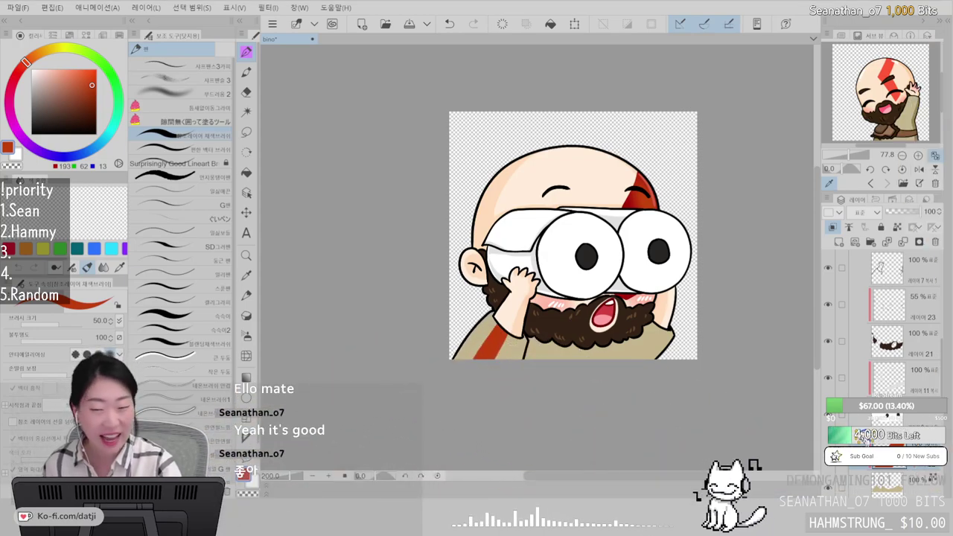
pyautogui.hotkey('ctrl', 's')
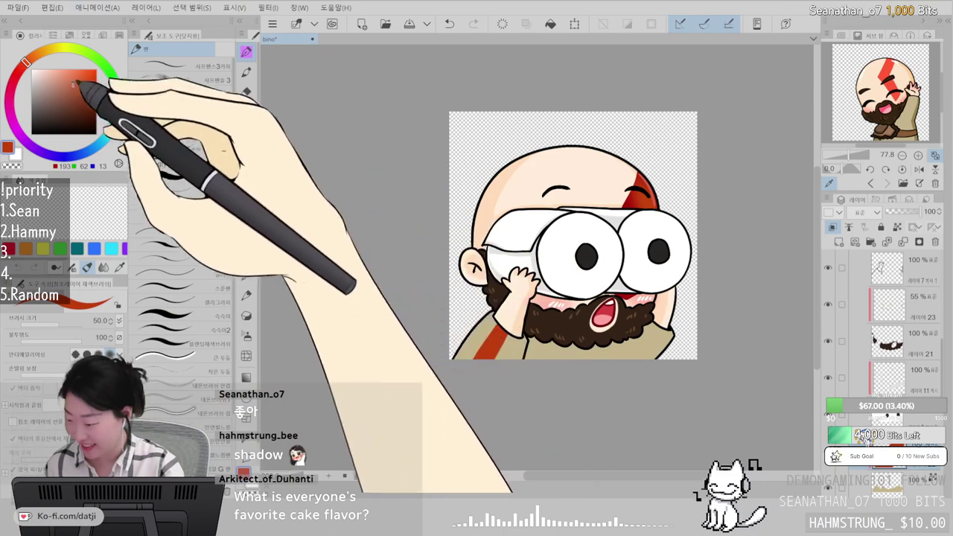
pyautogui.click(18, 7)
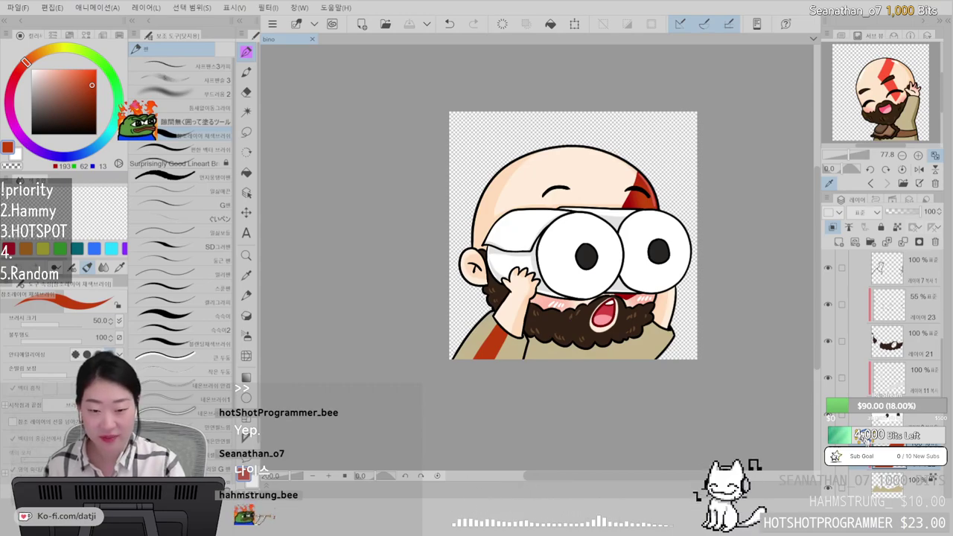
# - Collapse and hide the finished viewer's layer folder, and open and show the next viewer's folder with the plain bald binoculars emote
pyautogui.scroll(5, 886, 333)
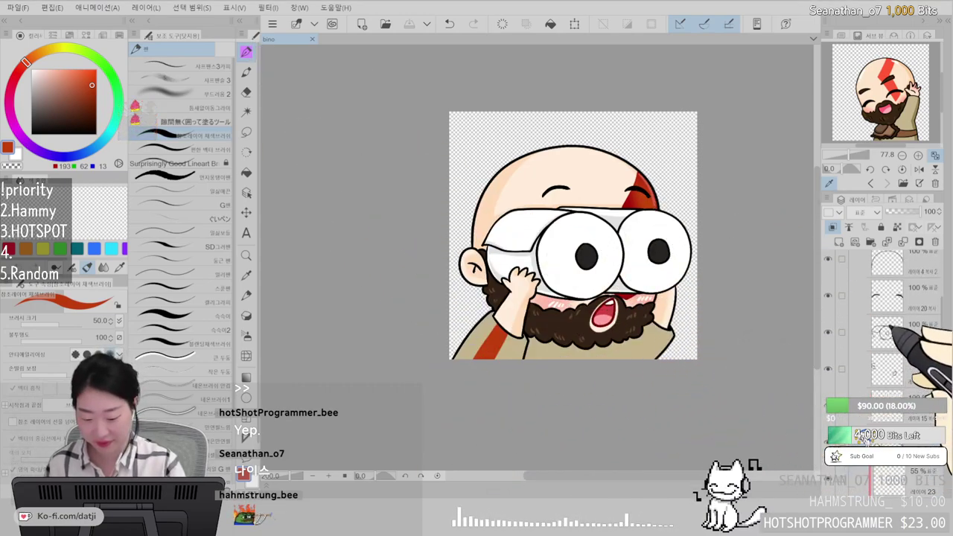
pyautogui.scroll(5, 892, 328)
pyautogui.click(857, 349)
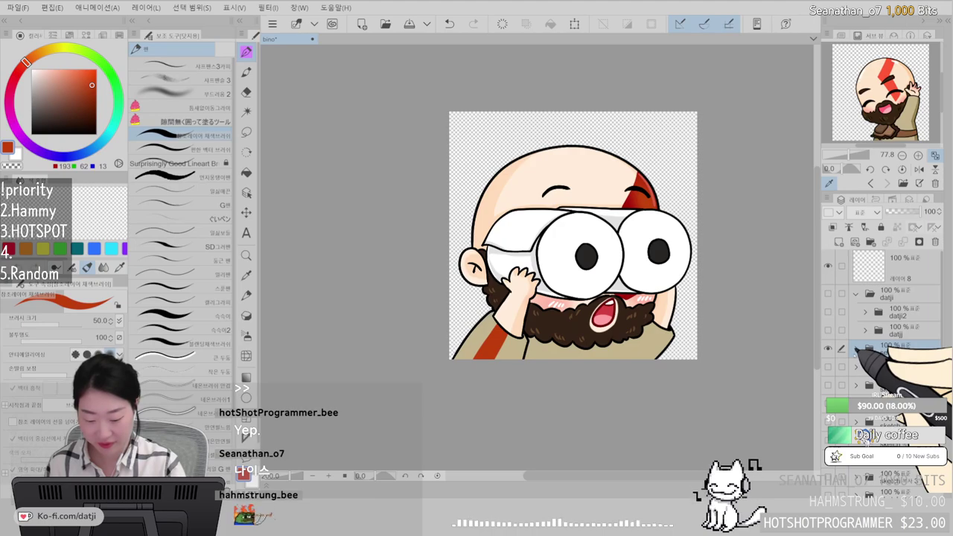
pyautogui.click(828, 349)
pyautogui.click(828, 368)
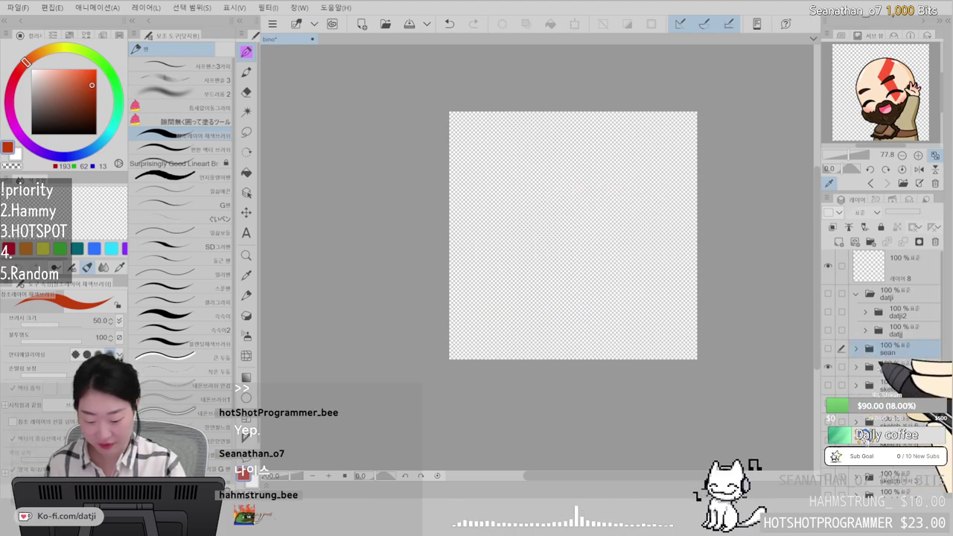
pyautogui.click(887, 368)
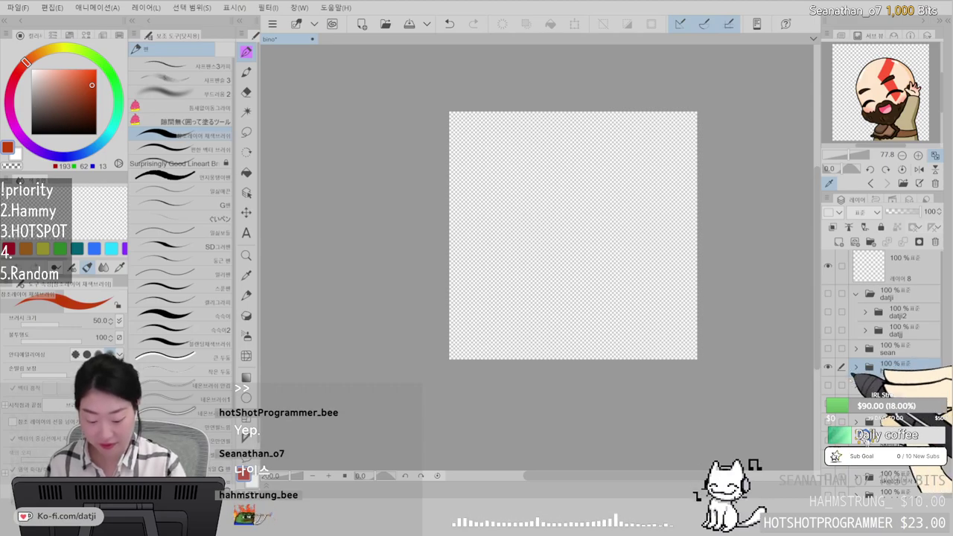
pyautogui.click(857, 368)
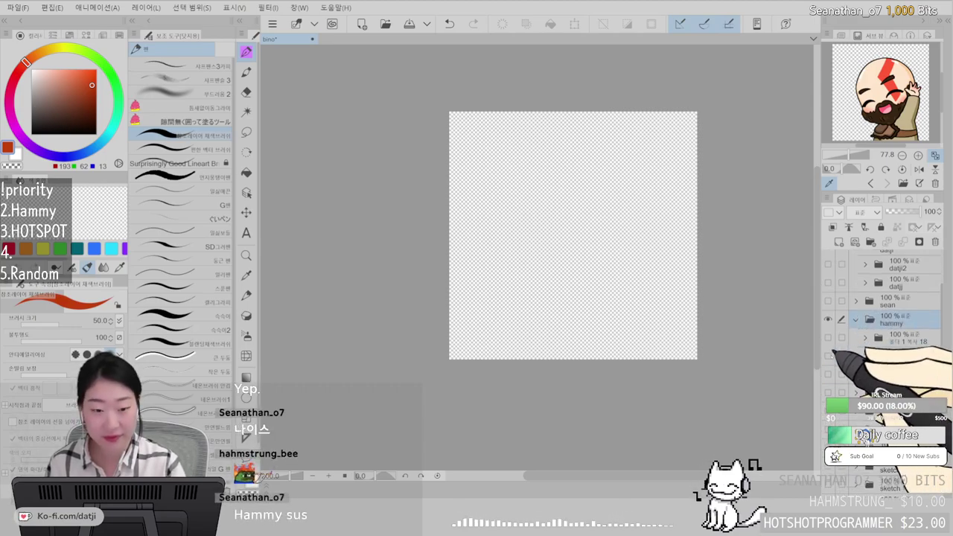
pyautogui.click(828, 356)
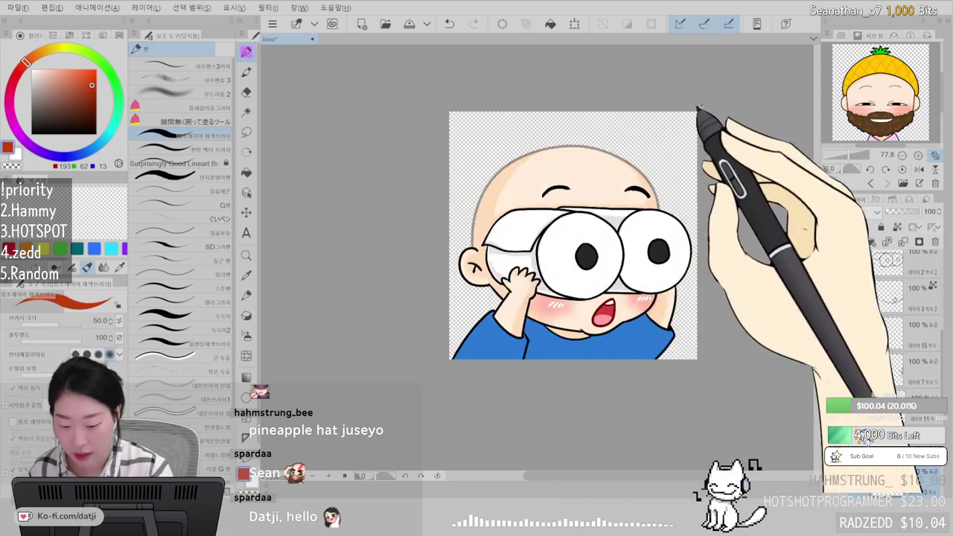
# - Recolour the blue shirt yellow (RGB 255, 196, 0) sampled from the reference hat, locking transparent pixels and using the soft size 50 brush
pyautogui.click(887, 59)
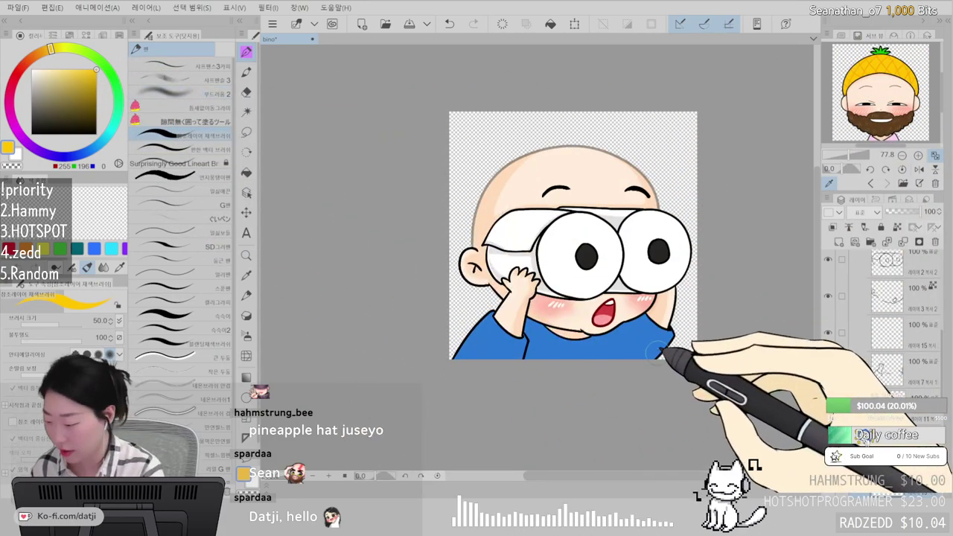
pyautogui.click(224, 94)
pyautogui.moveTo(500, 323)
pyautogui.mouseDown()
pyautogui.moveTo(473, 339)
pyautogui.moveTo(531, 372)
pyautogui.moveTo(543, 315)
pyautogui.moveTo(598, 367)
pyautogui.moveTo(666, 350)
pyautogui.moveTo(639, 298)
pyautogui.moveTo(715, 357)
pyautogui.mouseUp()
pyautogui.click(898, 227)
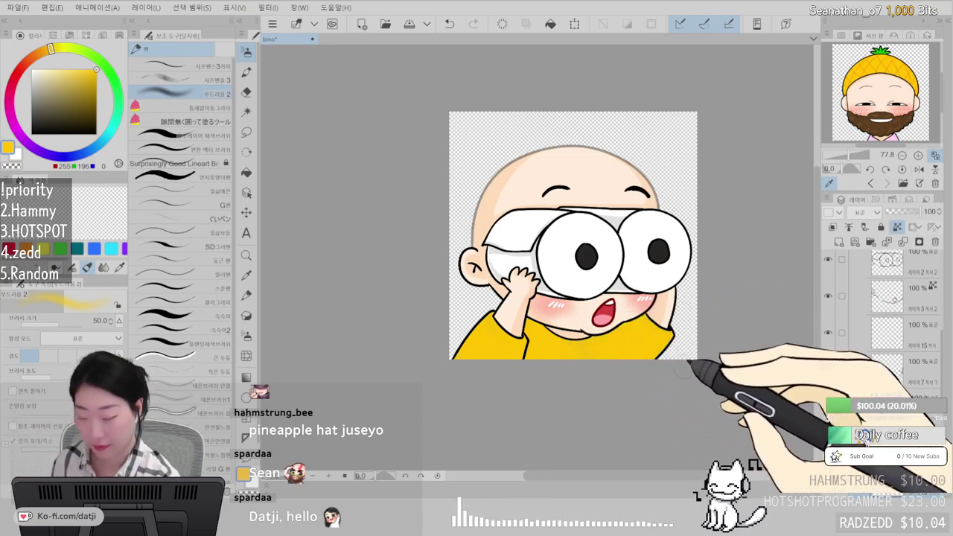
# - Draw the beard's scalloped lower edge in black from below the ear around to the far cheek with the Surprisingly Good Lineart Brush at size 8
pyautogui.scroll(3, 686, 371)
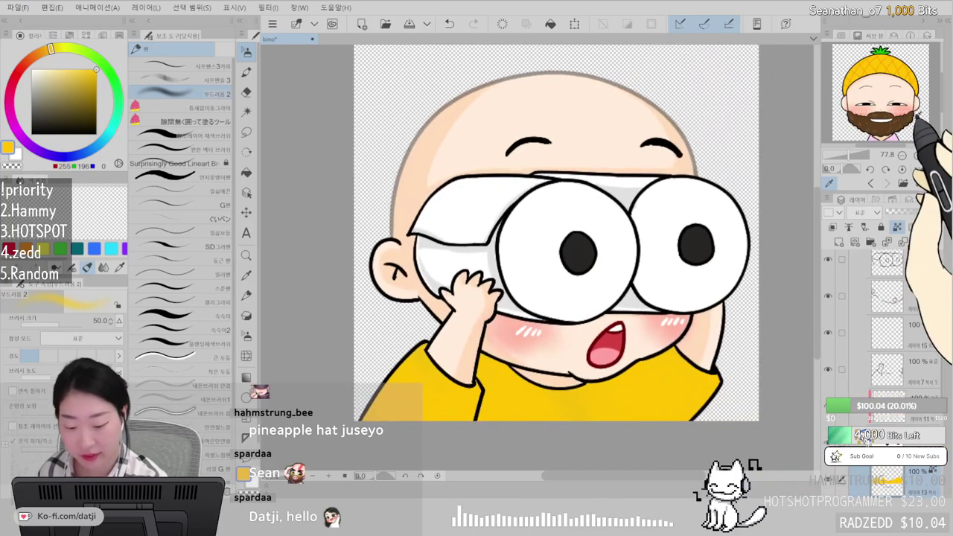
pyautogui.press('alt')
pyautogui.click(31, 136)
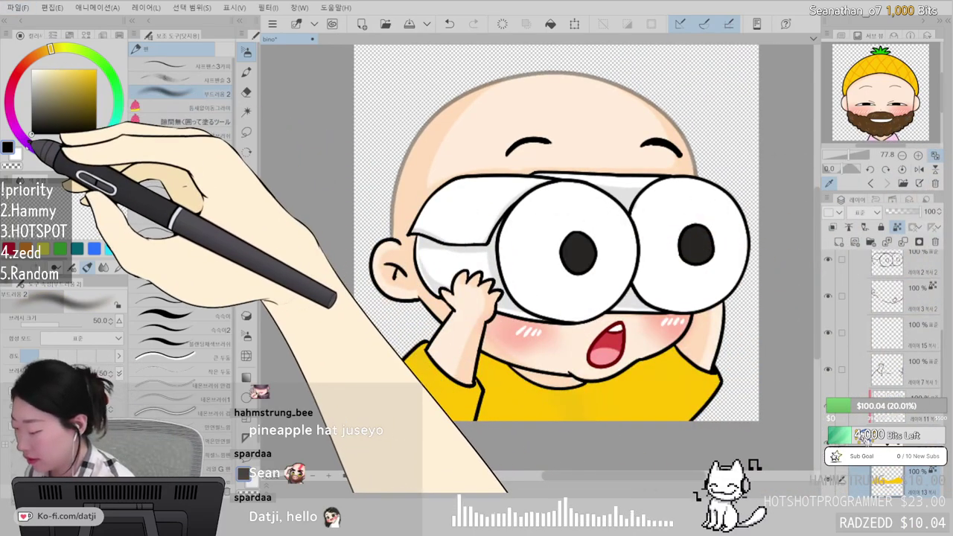
pyautogui.click(211, 162)
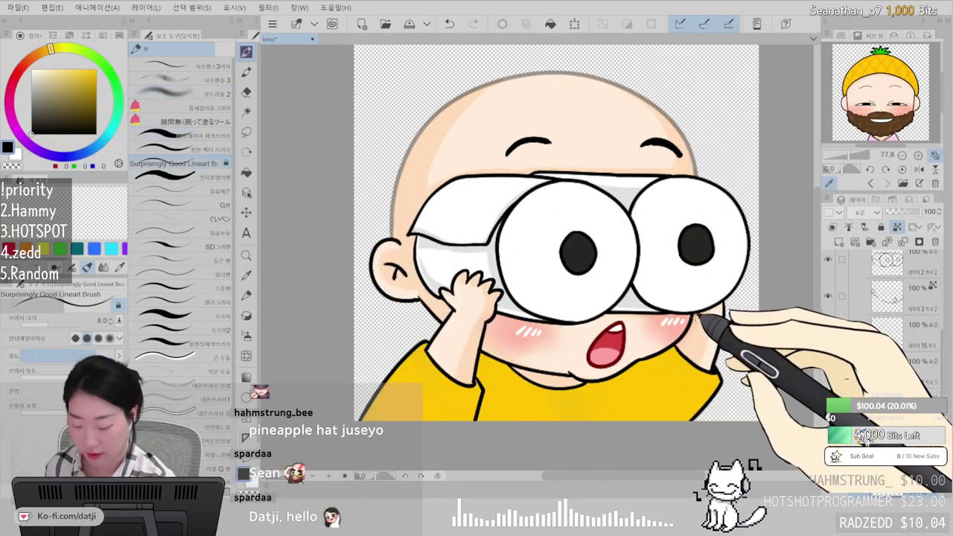
pyautogui.click(870, 243)
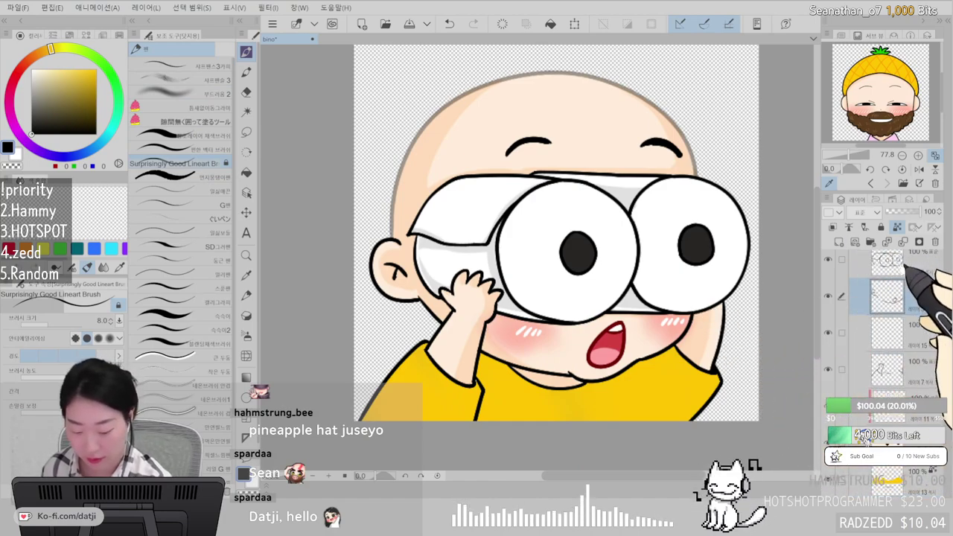
pyautogui.moveTo(949, 282); pyautogui.dragTo(949, 270)
pyautogui.click(900, 300)
pyautogui.scroll(1, 540, 257)
pyautogui.moveTo(401, 178)
pyautogui.mouseDown()
pyautogui.moveTo(422, 190)
pyautogui.moveTo(421, 266)
pyautogui.moveTo(440, 299)
pyautogui.mouseUp()
pyautogui.moveTo(514, 347)
pyautogui.mouseDown()
pyautogui.moveTo(584, 370)
pyautogui.moveTo(628, 376)
pyautogui.moveTo(633, 363)
pyautogui.moveTo(605, 365)
pyautogui.moveTo(643, 374)
pyautogui.moveTo(738, 326)
pyautogui.moveTo(763, 279)
pyautogui.mouseUp()
pyautogui.hotkey('ctrl', 'z')
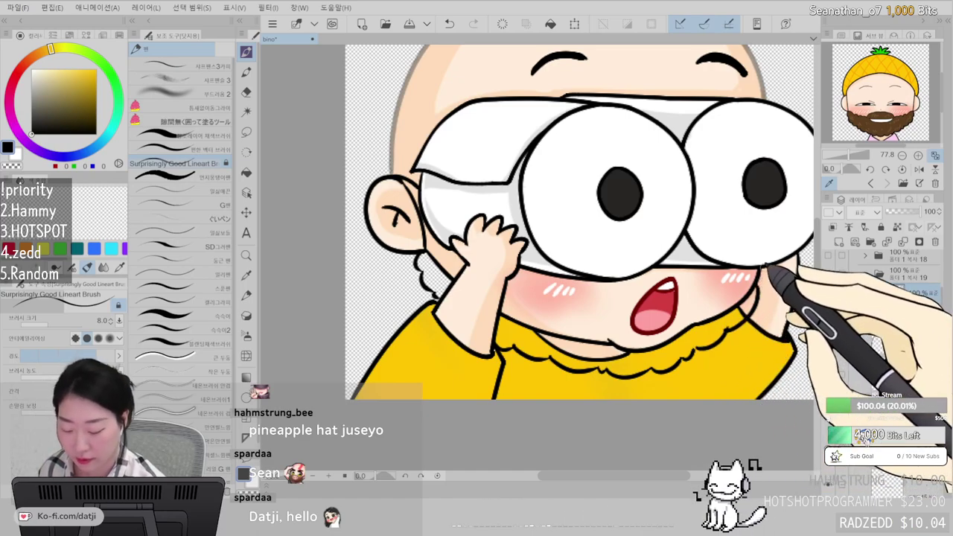
# - Draw the beard's upper edge in black, curving around the open mouth and waving across the cheeks, redoing the first stroke
pyautogui.scroll(3, 767, 277)
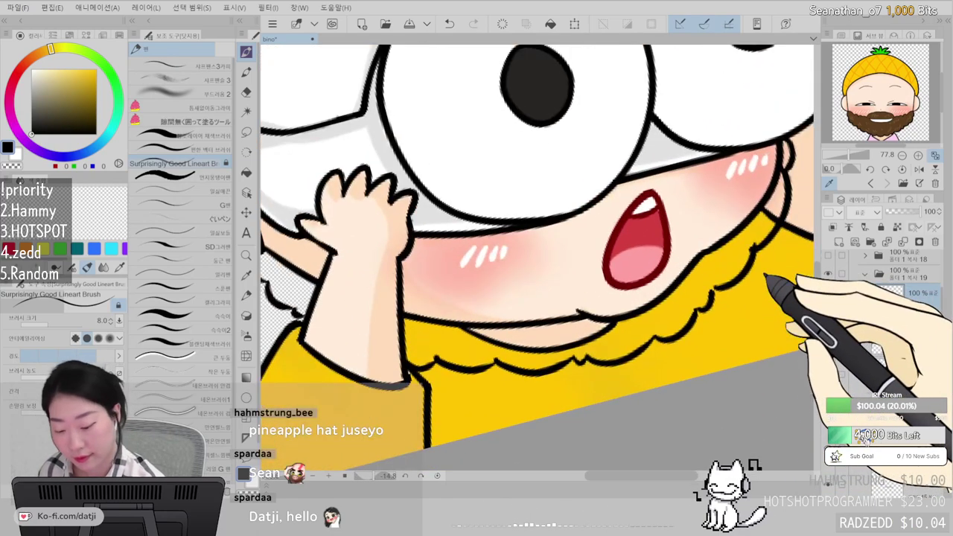
pyautogui.moveTo(660, 180)
pyautogui.mouseDown()
pyautogui.moveTo(702, 199)
pyautogui.moveTo(775, 173)
pyautogui.mouseUp()
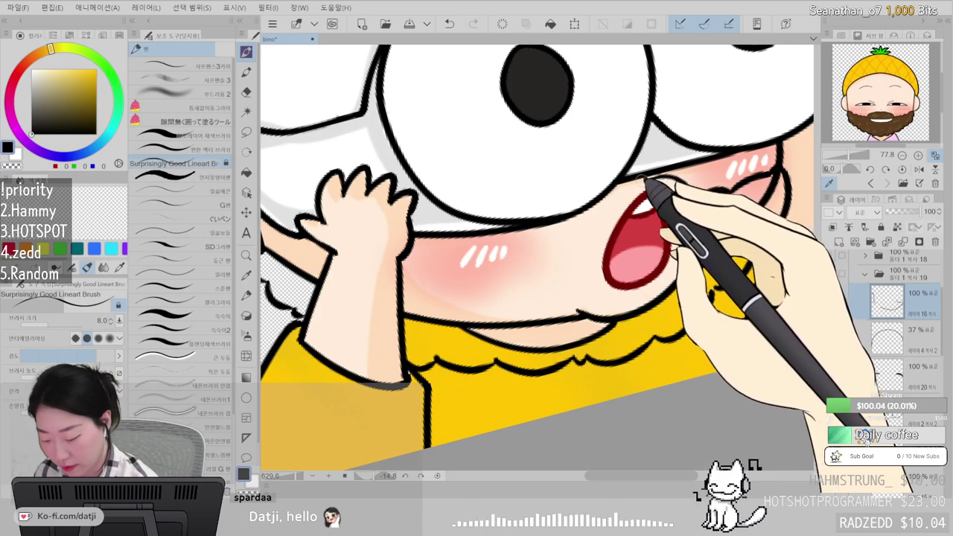
pyautogui.hotkey('ctrl', 'z')
pyautogui.moveTo(651, 181)
pyautogui.mouseDown()
pyautogui.moveTo(616, 198)
pyautogui.moveTo(578, 253)
pyautogui.moveTo(655, 180)
pyautogui.mouseUp()
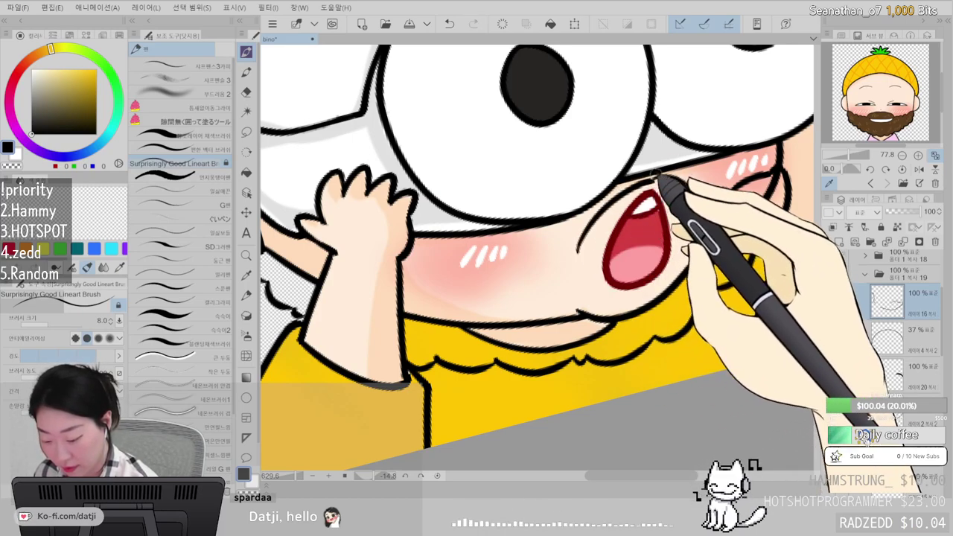
pyautogui.moveTo(536, 266)
pyautogui.mouseDown()
pyautogui.moveTo(467, 275)
pyautogui.moveTo(401, 265)
pyautogui.moveTo(419, 235)
pyautogui.moveTo(495, 229)
pyautogui.mouseUp()
# - Erase the face's jaw outline between the beard's upper and lower edges, using the eraser at size 40
pyautogui.scroll(-2, 487, 264)
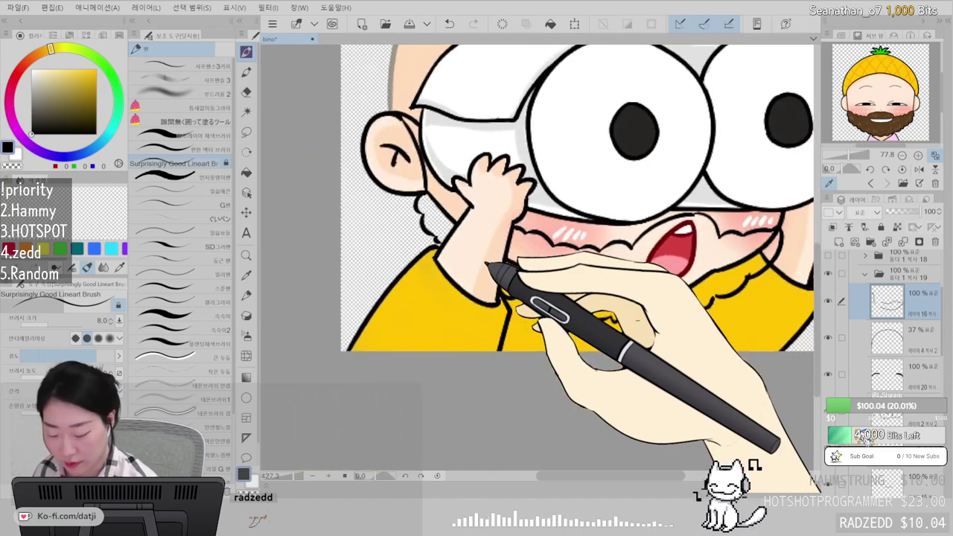
pyautogui.press('e')
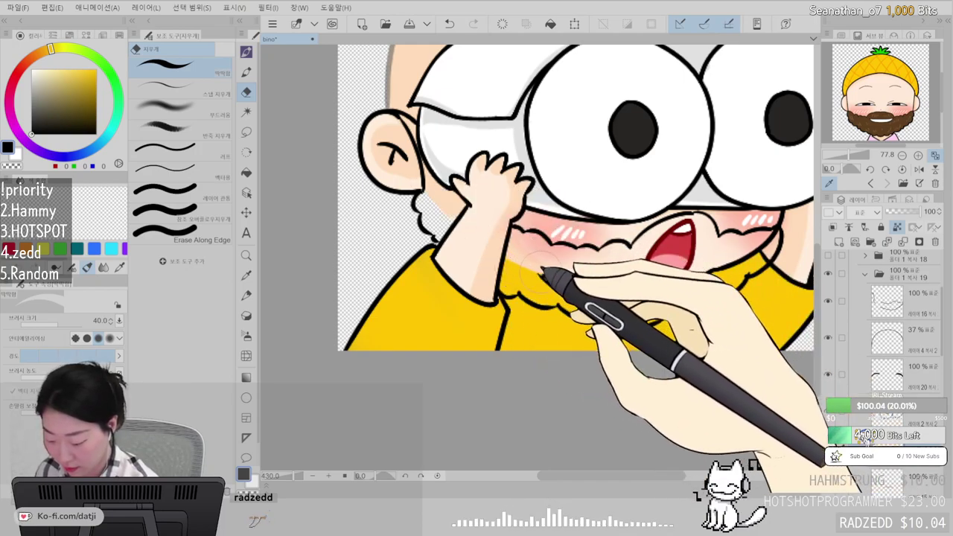
pyautogui.moveTo(691, 294); pyautogui.dragTo(589, 287)
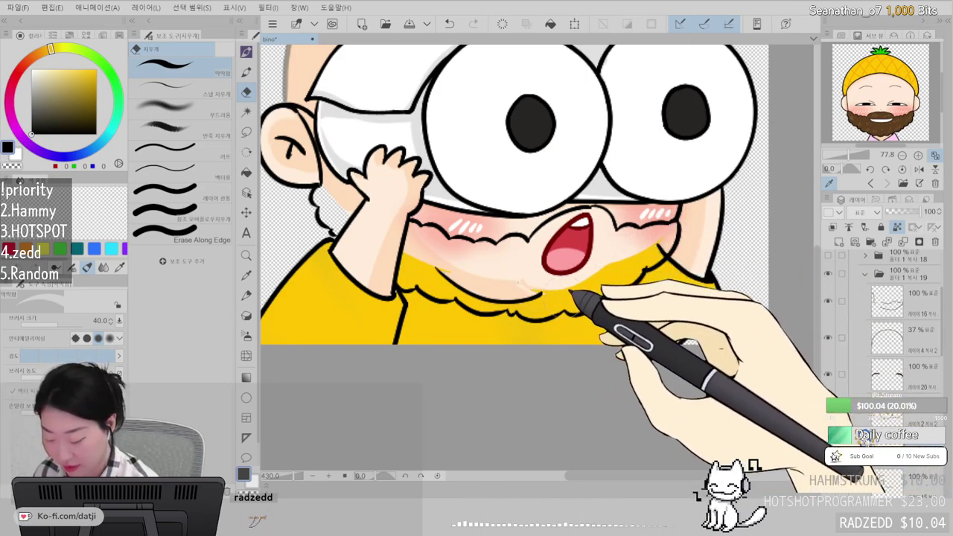
pyautogui.keyDown('ctrl'); pyautogui.keyDown('shift'); pyautogui.click(443, 269); pyautogui.keyUp('shift'); pyautogui.keyUp('ctrl')
pyautogui.moveTo(438, 268); pyautogui.dragTo(445, 274)
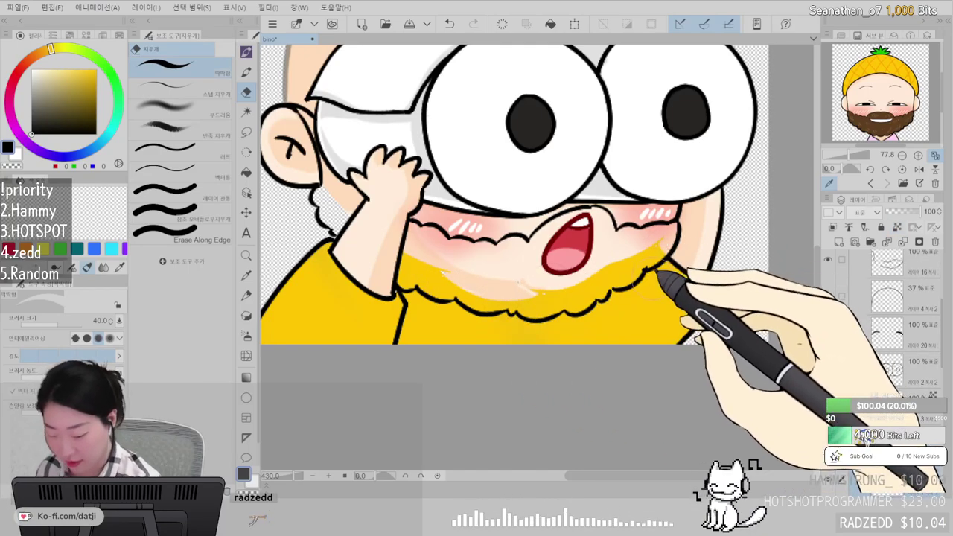
# - Paint the beard below the ear and on the near cheek brown (RGB 93, 62, 30), sampled from the reference, on a new layer beneath the arm layer
pyautogui.keyDown('alt'); pyautogui.click(880, 123); pyautogui.keyUp('alt')
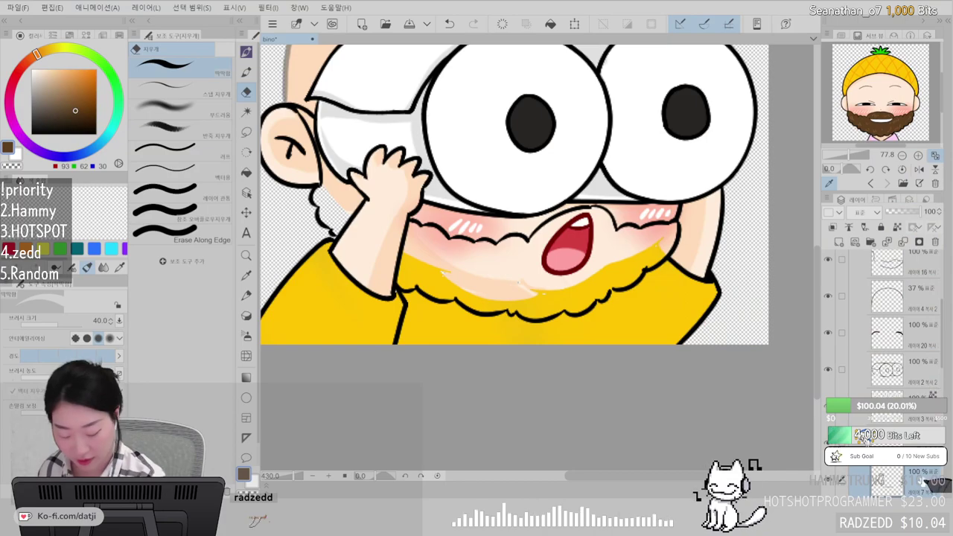
pyautogui.moveTo(919, 488); pyautogui.dragTo(909, 258)
pyautogui.moveTo(915, 296); pyautogui.dragTo(915, 341)
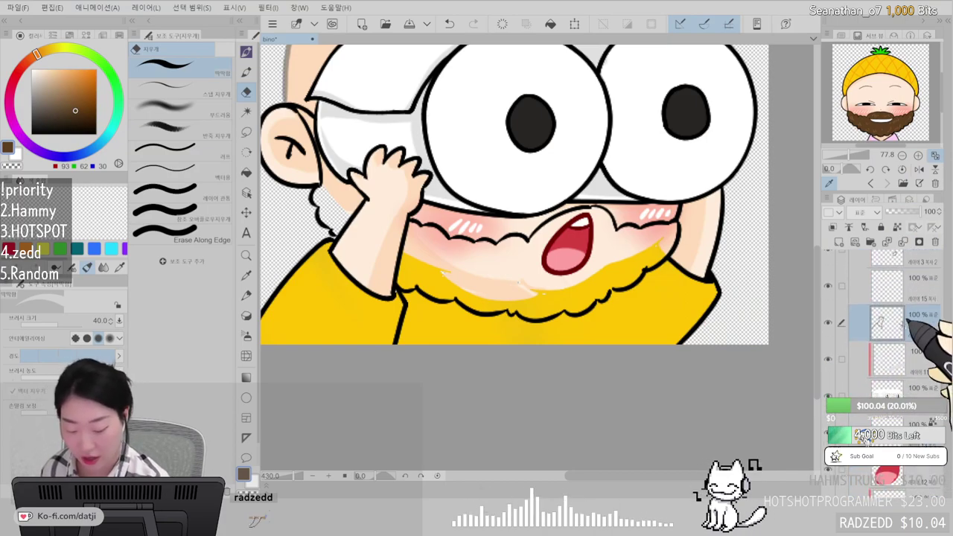
pyautogui.click(833, 226)
pyautogui.click(247, 51)
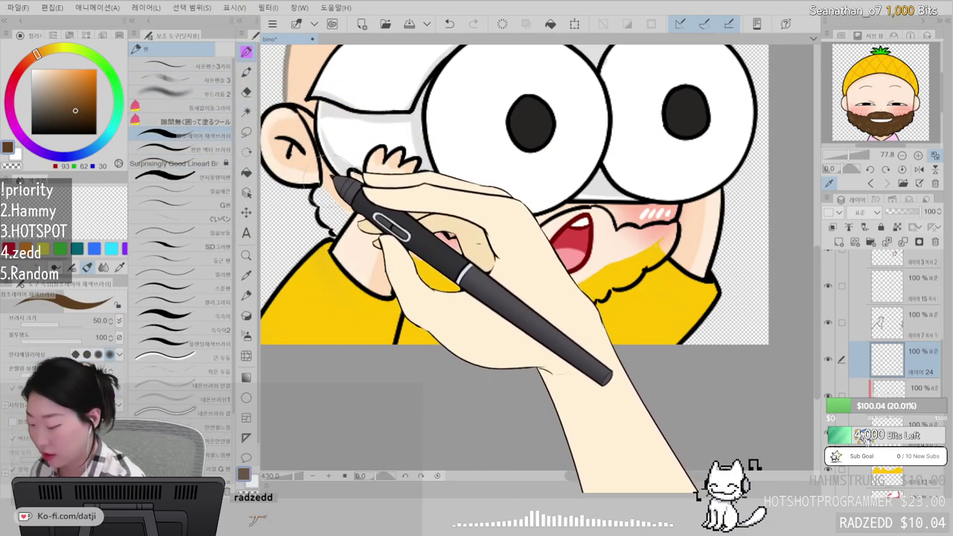
pyautogui.moveTo(345, 204); pyautogui.dragTo(326, 176)
pyautogui.moveTo(313, 119)
pyautogui.mouseDown()
pyautogui.moveTo(335, 172)
pyautogui.moveTo(325, 152)
pyautogui.moveTo(330, 165)
pyautogui.moveTo(345, 200)
pyautogui.mouseUp()
pyautogui.moveTo(403, 189); pyautogui.dragTo(507, 231)
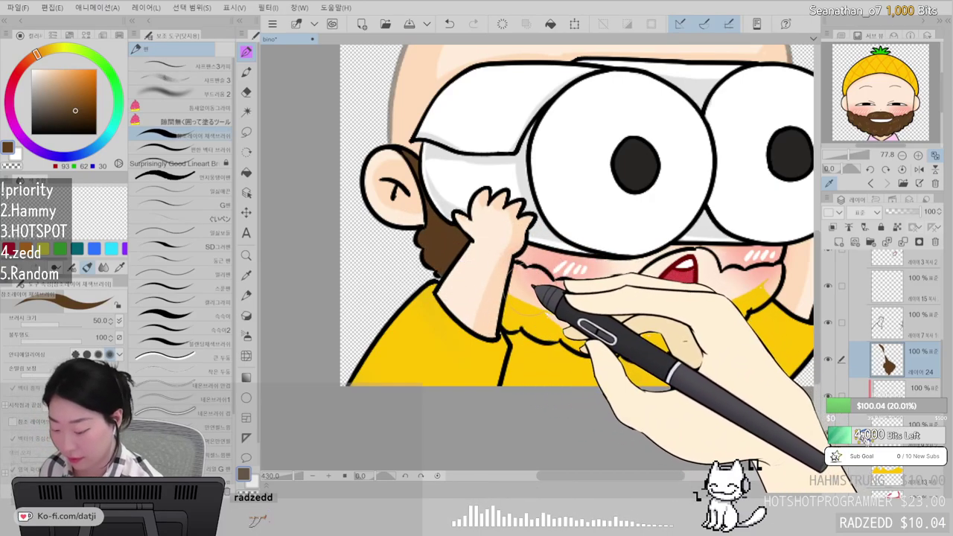
pyautogui.moveTo(535, 311); pyautogui.dragTo(533, 304)
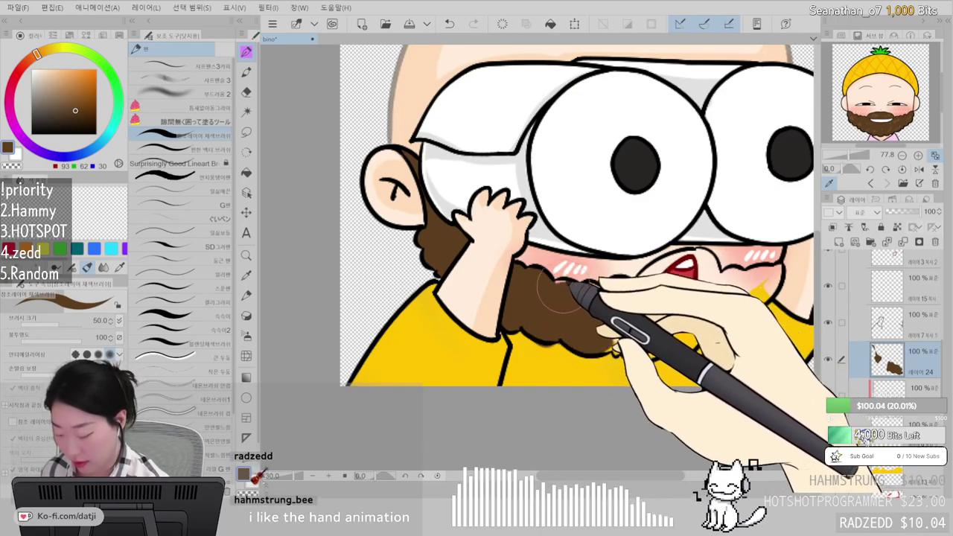
# - Extend the brown beard fill across the chin and around the open mouth with the size 50 brush, leaving a skin-coloured rim
pyautogui.scroll(3, 579, 288)
pyautogui.press('e')
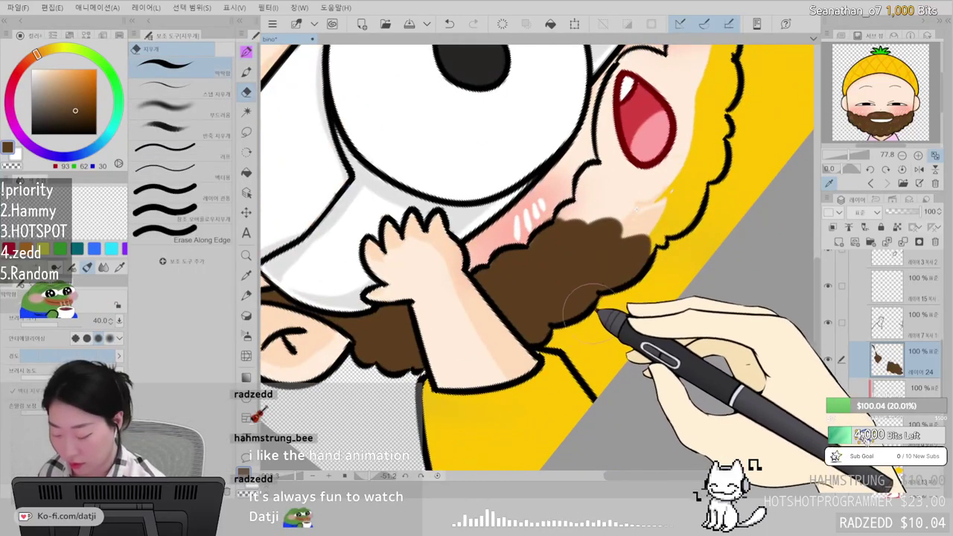
pyautogui.press('p')
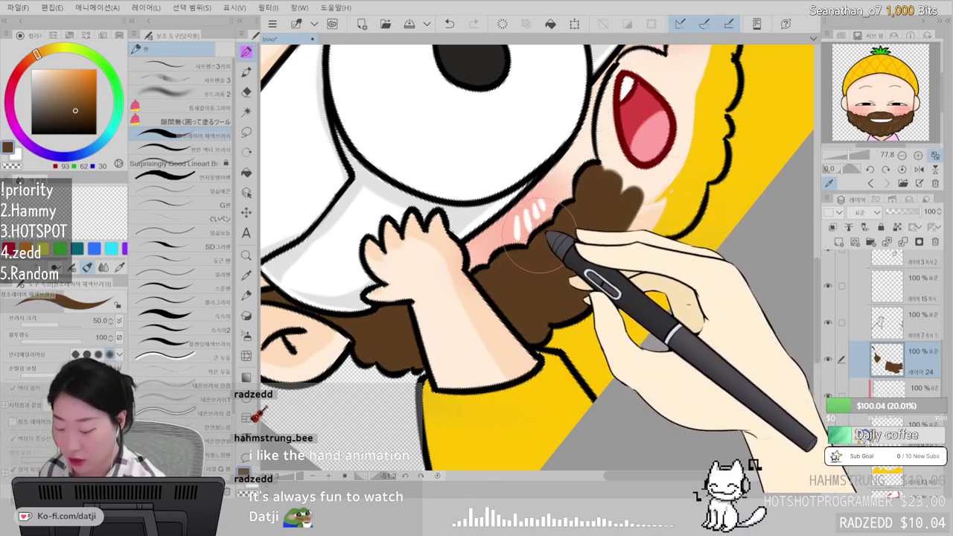
pyautogui.moveTo(544, 237); pyautogui.dragTo(665, 179)
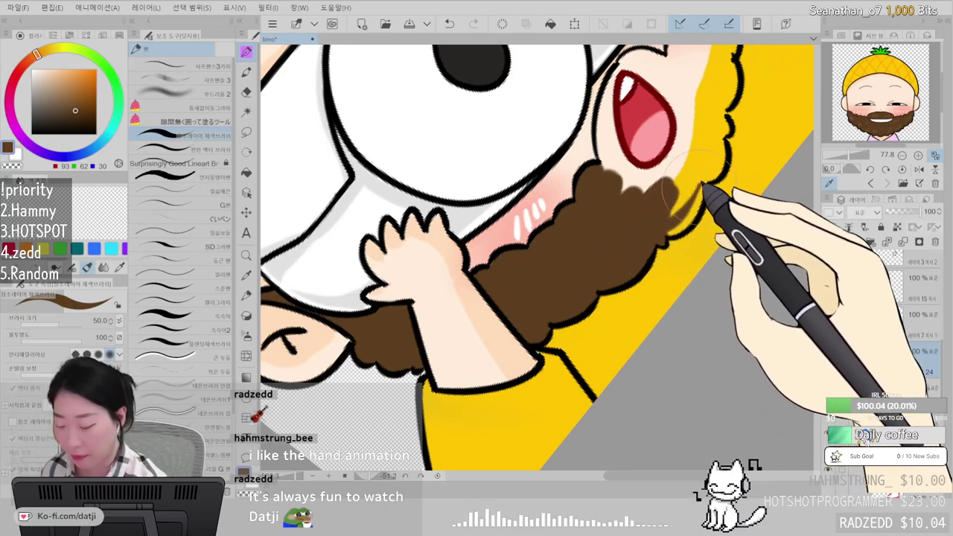
pyautogui.moveTo(670, 237)
pyautogui.mouseDown()
pyautogui.moveTo(694, 200)
pyautogui.moveTo(705, 137)
pyautogui.moveTo(687, 194)
pyautogui.moveTo(698, 153)
pyautogui.moveTo(667, 199)
pyautogui.moveTo(674, 160)
pyautogui.moveTo(622, 128)
pyautogui.moveTo(614, 86)
pyautogui.moveTo(607, 147)
pyautogui.mouseUp()
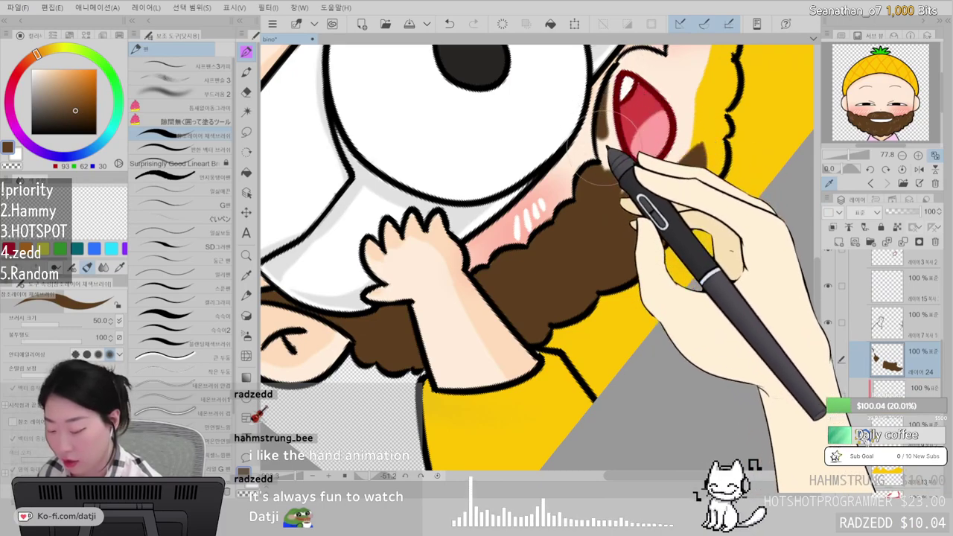
pyautogui.moveTo(656, 186)
pyautogui.mouseDown()
pyautogui.moveTo(618, 82)
pyautogui.moveTo(614, 185)
pyautogui.mouseUp()
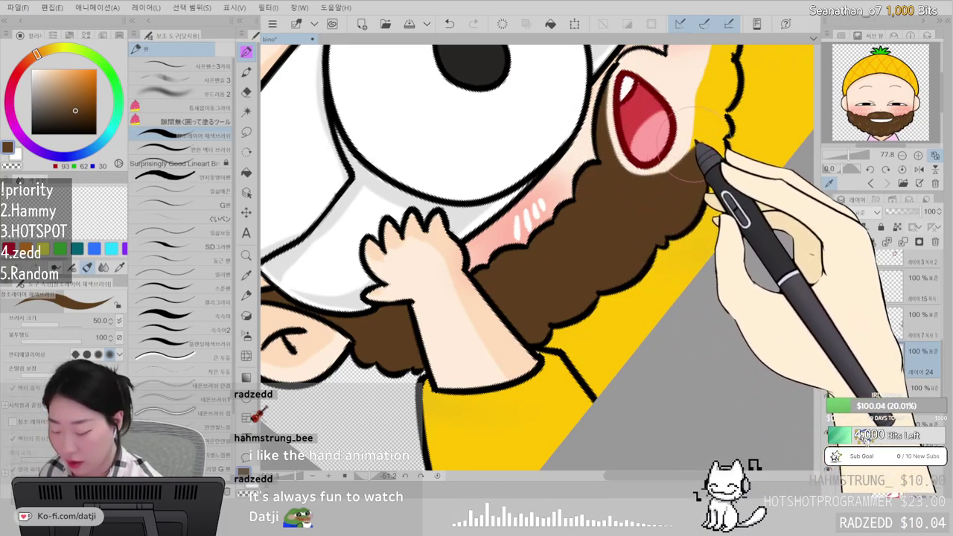
# - Fill the remaining beard brown above the mouth and up the far cheek to its outline
pyautogui.moveTo(697, 144); pyautogui.dragTo(675, 196)
pyautogui.moveTo(706, 163); pyautogui.dragTo(664, 262)
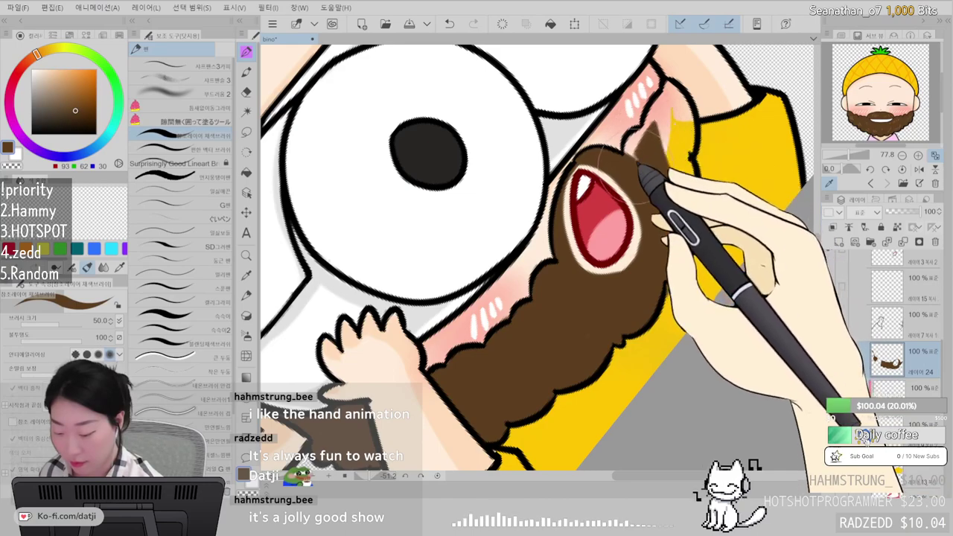
pyautogui.moveTo(643, 153); pyautogui.dragTo(671, 133)
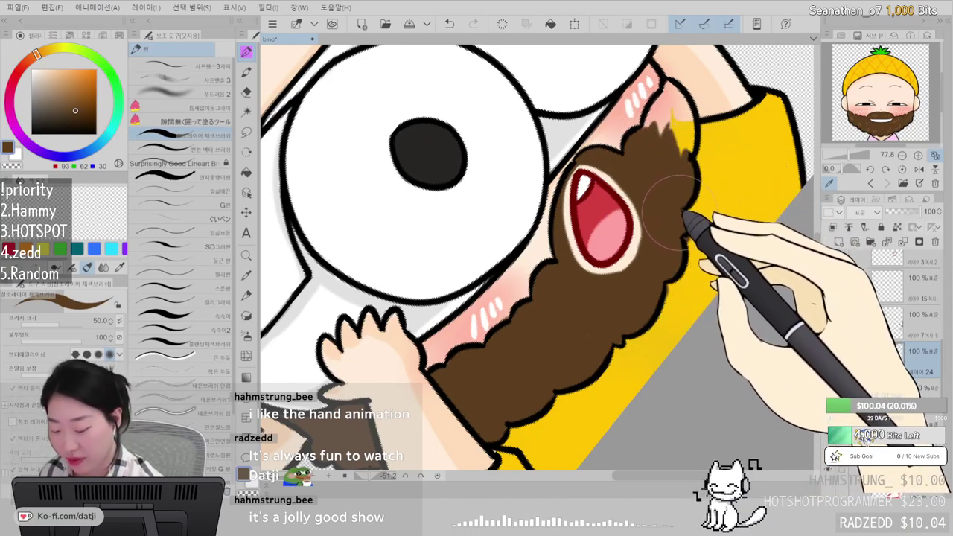
pyautogui.moveTo(684, 162)
pyautogui.mouseDown()
pyautogui.moveTo(669, 86)
pyautogui.moveTo(665, 138)
pyautogui.moveTo(664, 97)
pyautogui.moveTo(641, 139)
pyautogui.moveTo(669, 84)
pyautogui.moveTo(663, 97)
pyautogui.moveTo(680, 126)
pyautogui.moveTo(673, 104)
pyautogui.moveTo(684, 168)
pyautogui.moveTo(677, 106)
pyautogui.mouseUp()
pyautogui.press('e')
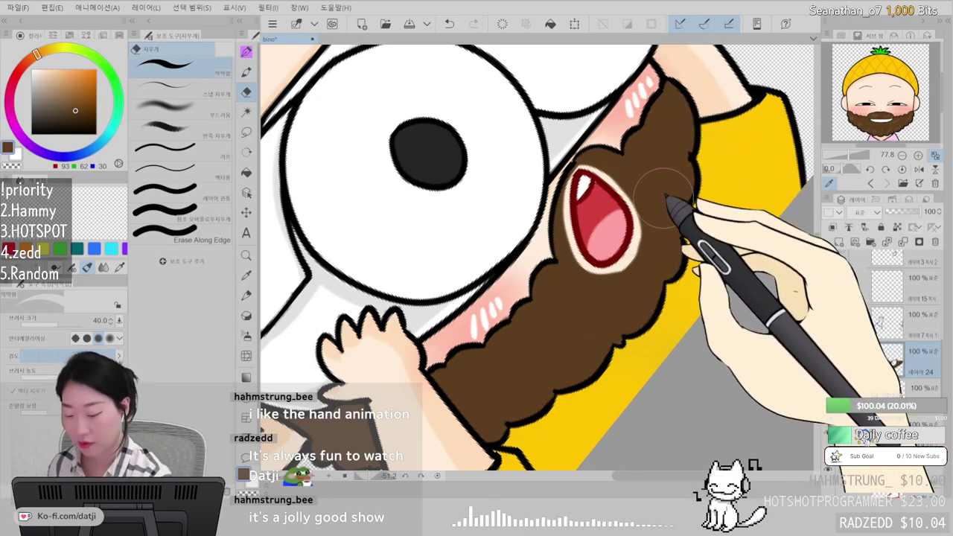
# - Add short lighter brown (RGB 148, 107, 64) hair strokes across the beard on a new clipped layer with the Surprisingly Good Lineart Brush at size 8
pyautogui.scroll(-4, 668, 200)
pyautogui.scroll(2, 668, 197)
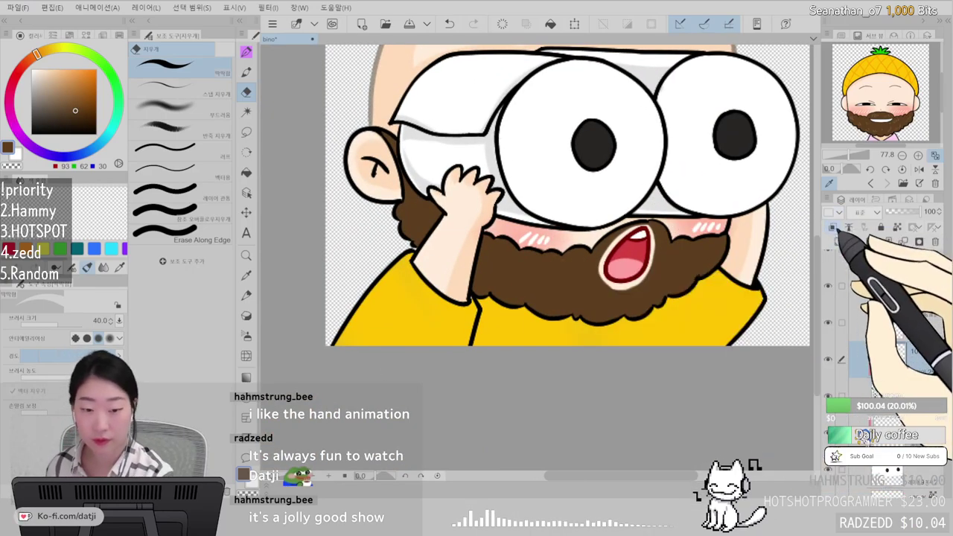
pyautogui.click(69, 97)
pyautogui.click(247, 52)
pyautogui.click(223, 134)
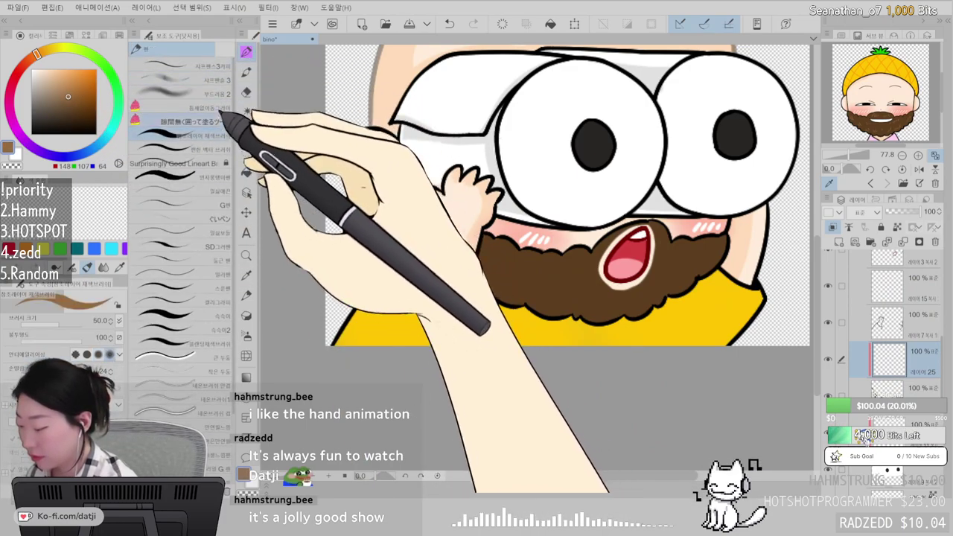
pyautogui.click(216, 163)
pyautogui.moveTo(403, 212); pyautogui.dragTo(419, 227)
pyautogui.moveTo(482, 251)
pyautogui.mouseDown()
pyautogui.moveTo(484, 284)
pyautogui.moveTo(521, 257)
pyautogui.moveTo(505, 286)
pyautogui.moveTo(520, 280)
pyautogui.moveTo(554, 298)
pyautogui.moveTo(616, 241)
pyautogui.moveTo(576, 255)
pyautogui.moveTo(588, 258)
pyautogui.moveTo(589, 302)
pyautogui.mouseUp()
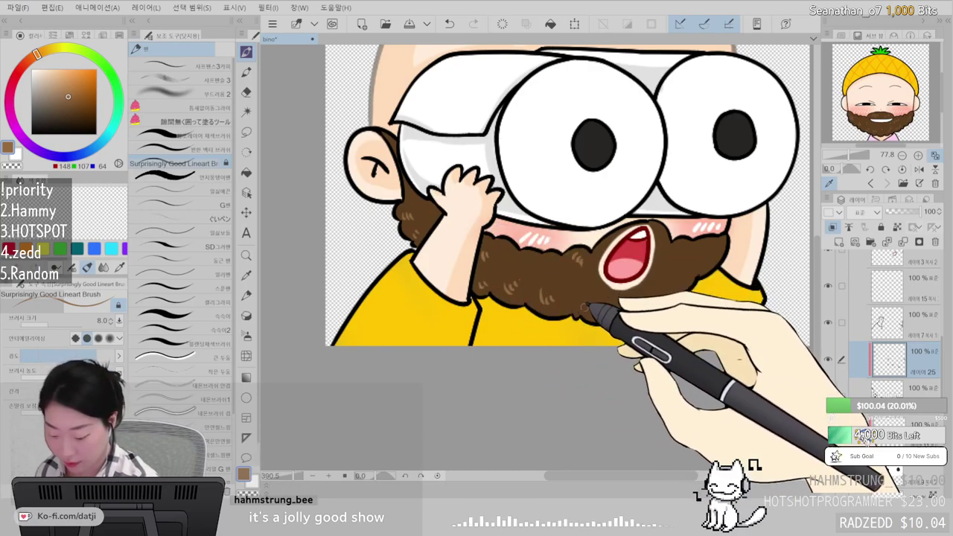
pyautogui.moveTo(720, 239); pyautogui.dragTo(703, 259)
pyautogui.moveTo(660, 291); pyautogui.dragTo(644, 303)
pyautogui.moveTo(683, 266)
pyautogui.mouseDown()
pyautogui.moveTo(698, 285)
pyautogui.moveTo(705, 261)
pyautogui.moveTo(692, 336)
pyautogui.mouseUp()
pyautogui.moveTo(716, 188); pyautogui.dragTo(725, 236)
# - Draw the hat's curved black brim across the forehead on a new unclipped layer above the head outline, redoing the first stroke
pyautogui.scroll(1, 725, 237)
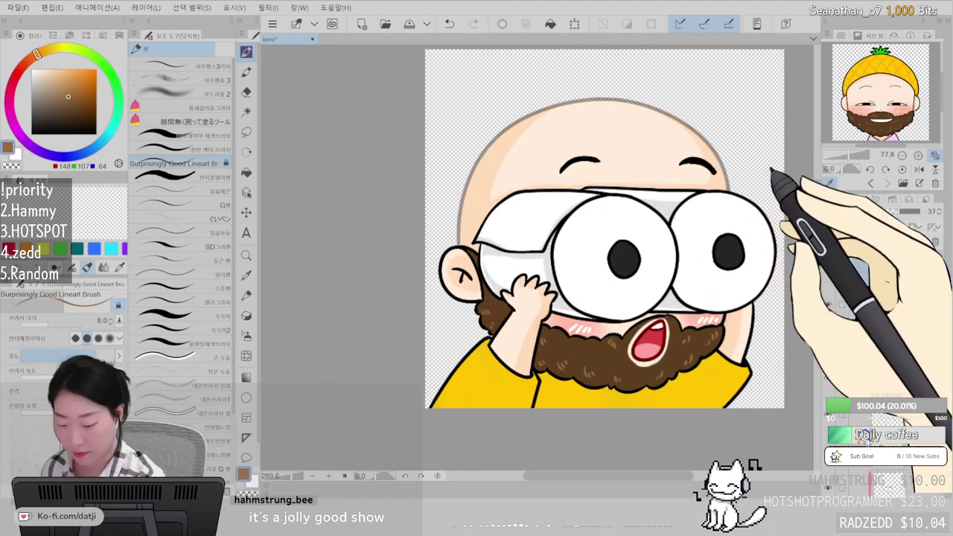
pyautogui.click(888, 269)
pyautogui.click(838, 241)
pyautogui.click(831, 227)
pyautogui.click(33, 133)
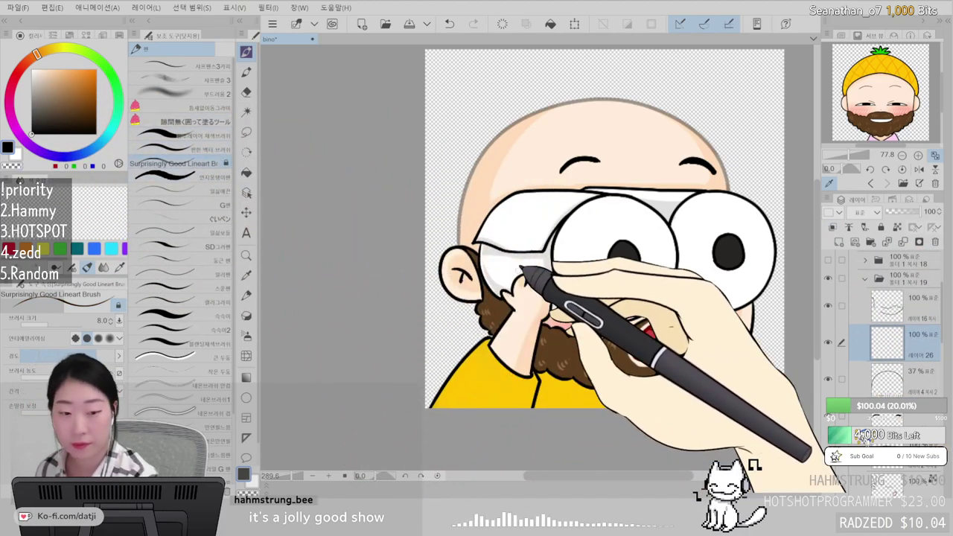
pyautogui.scroll(-3, 523, 268)
pyautogui.scroll(5, 523, 268)
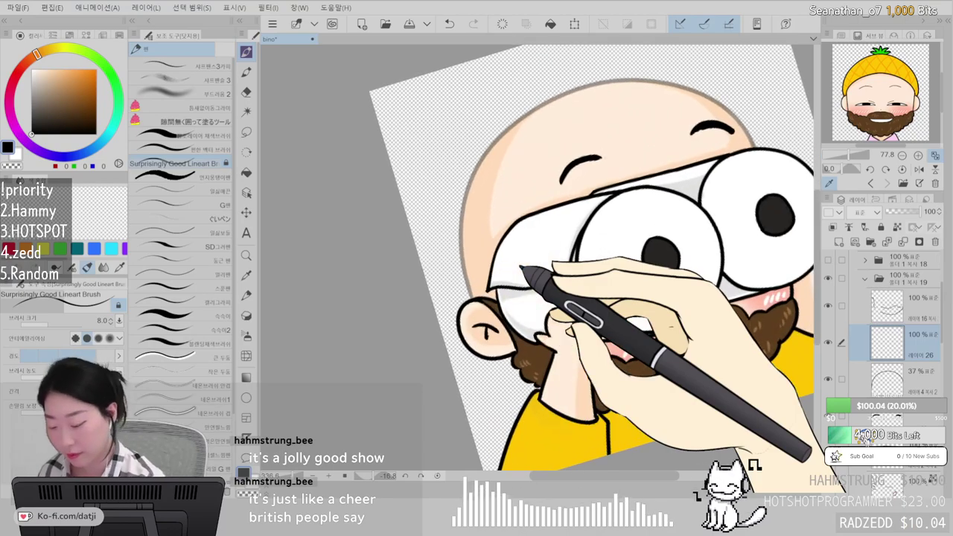
pyautogui.hotkey('ctrl', 'z')
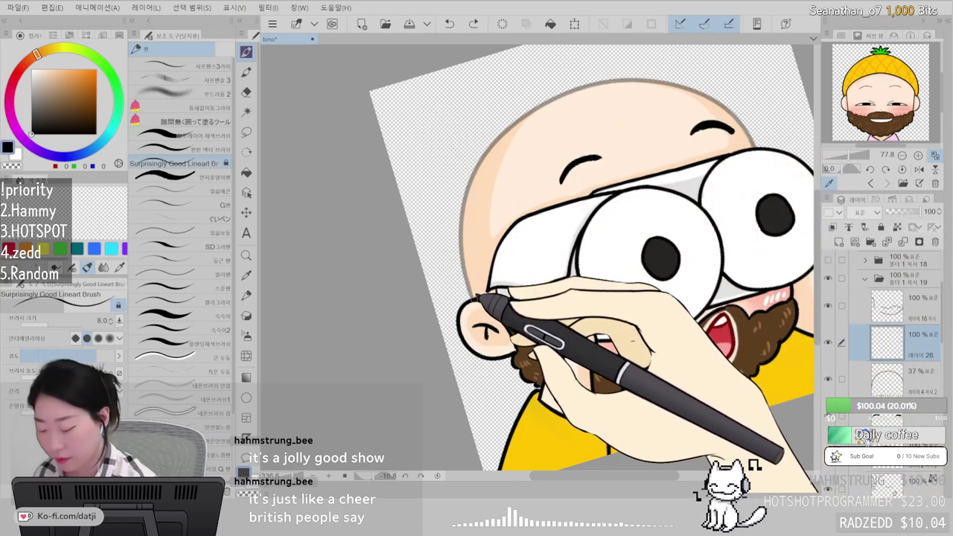
pyautogui.moveTo(598, 120)
pyautogui.mouseDown()
pyautogui.moveTo(666, 108)
pyautogui.moveTo(739, 117)
pyautogui.mouseUp()
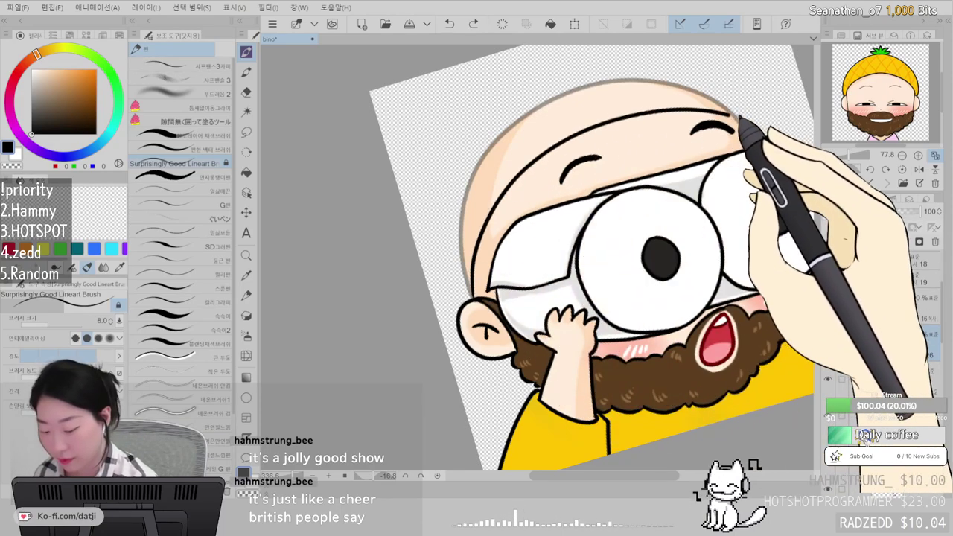
# - Draw the hat's black domed outline from above the ear over the head to the far end of the brim
pyautogui.moveTo(673, 136); pyautogui.dragTo(667, 216)
pyautogui.hotkey('ctrl', 'z')
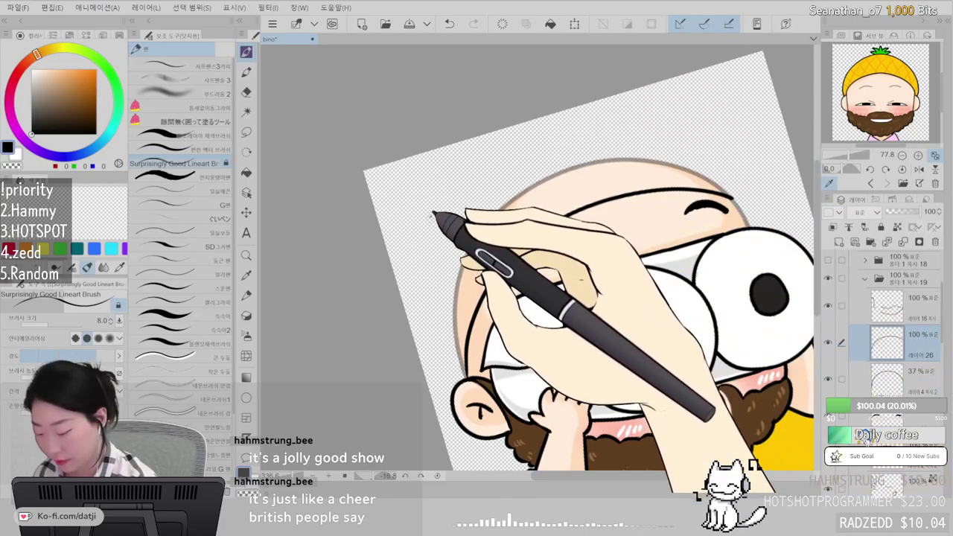
pyautogui.moveTo(447, 216)
pyautogui.mouseDown()
pyautogui.moveTo(433, 257)
pyautogui.moveTo(438, 323)
pyautogui.moveTo(462, 372)
pyautogui.mouseUp()
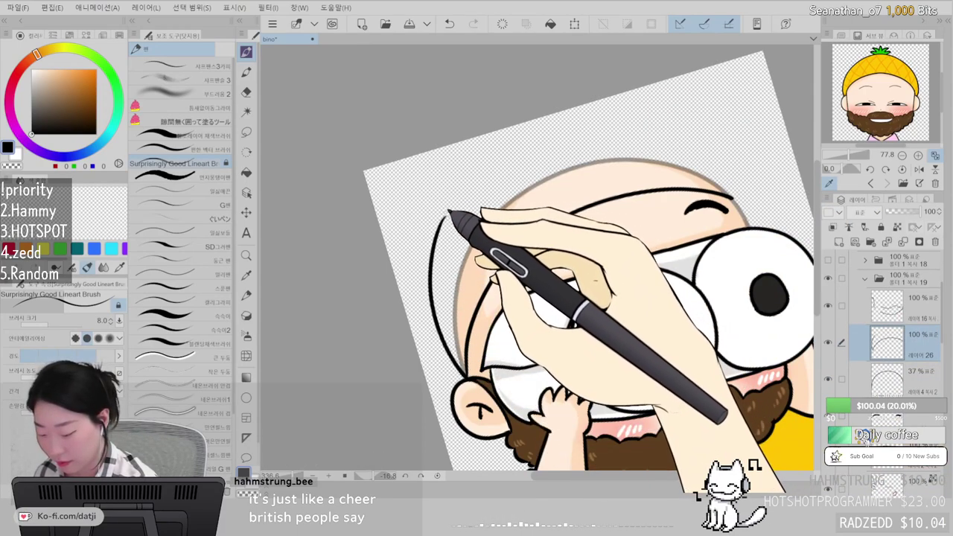
pyautogui.moveTo(447, 212)
pyautogui.mouseDown()
pyautogui.moveTo(482, 173)
pyautogui.moveTo(566, 141)
pyautogui.mouseUp()
pyautogui.scroll(-3, 567, 133)
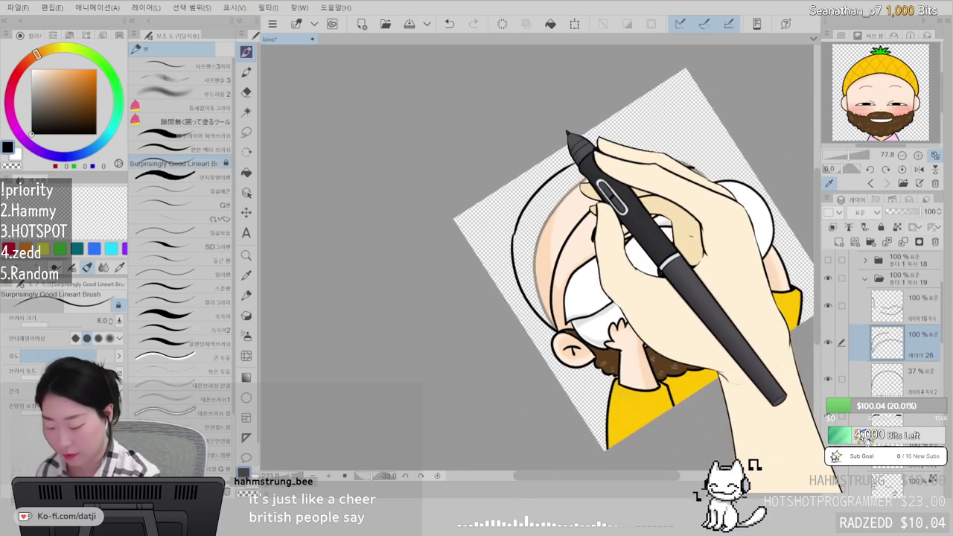
pyautogui.moveTo(633, 186)
pyautogui.mouseDown()
pyautogui.moveTo(654, 176)
pyautogui.moveTo(620, 186)
pyautogui.moveTo(581, 227)
pyautogui.mouseUp()
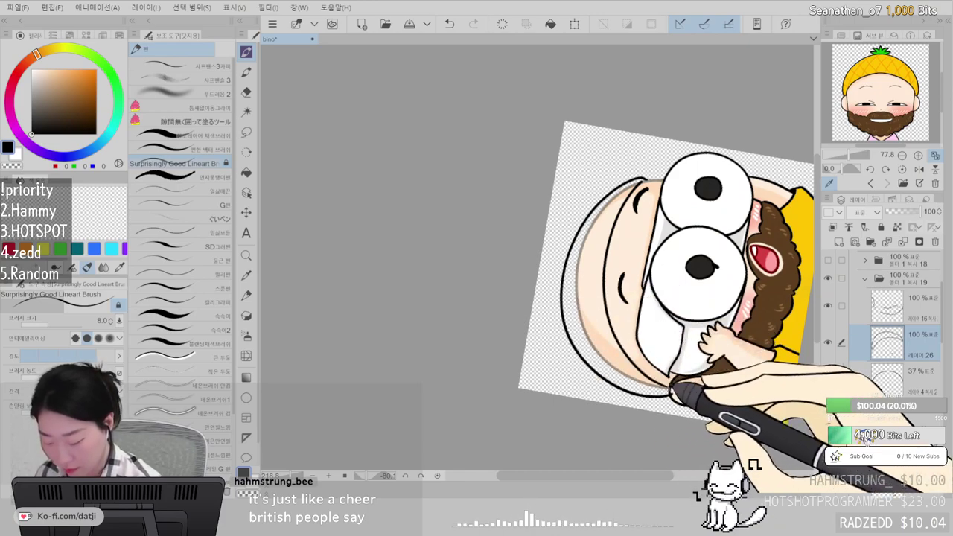
# - Draw a spiky pineapple leaf tuft in black on the hat's upper edge, on the ear side
pyautogui.scroll(3, 672, 385)
pyautogui.scroll(1, 672, 384)
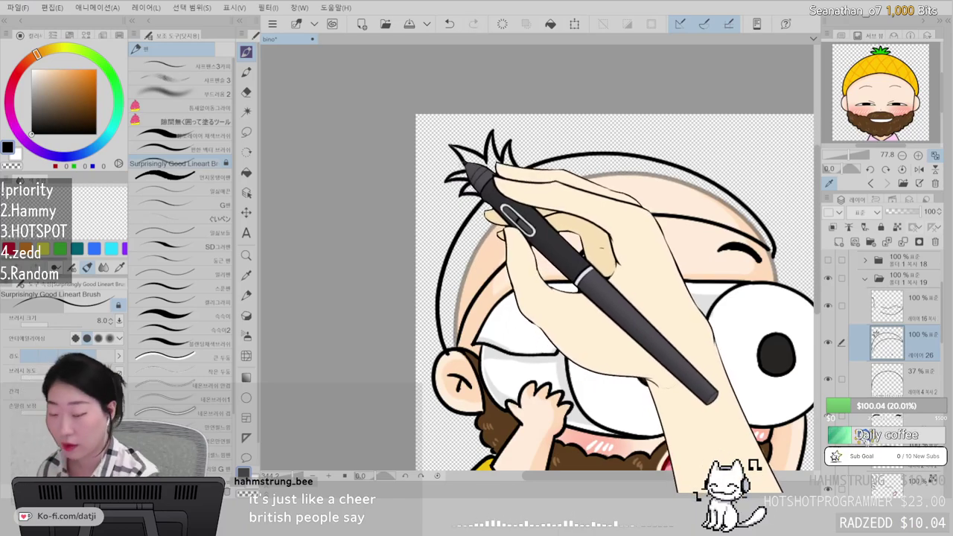
pyautogui.moveTo(679, 334); pyautogui.dragTo(618, 260)
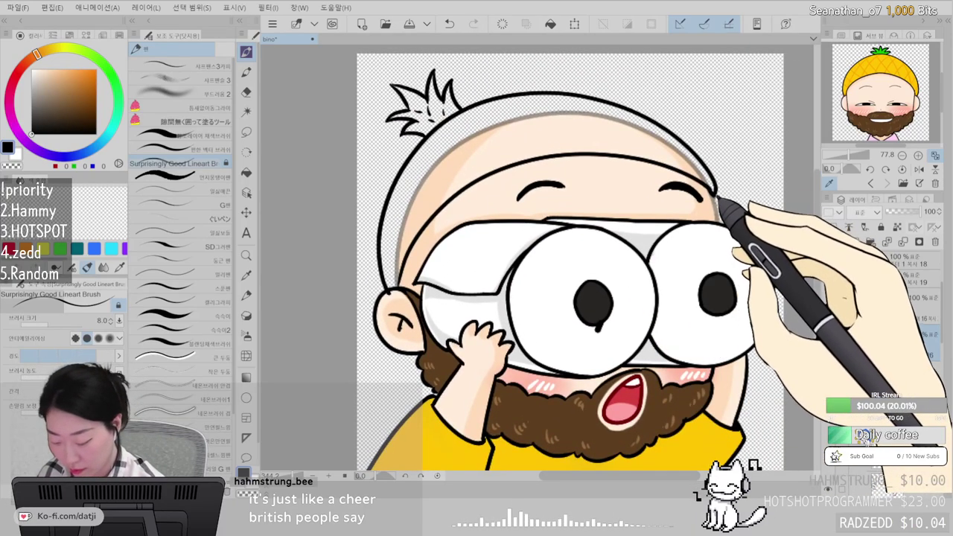
# - Set the head outline layer to 100% opacity, erase the outline under the hat, and clean up the hat line near the ear
pyautogui.keyDown('ctrl'); pyautogui.keyDown('shift'); pyautogui.click(705, 172); pyautogui.keyUp('shift'); pyautogui.keyUp('ctrl')
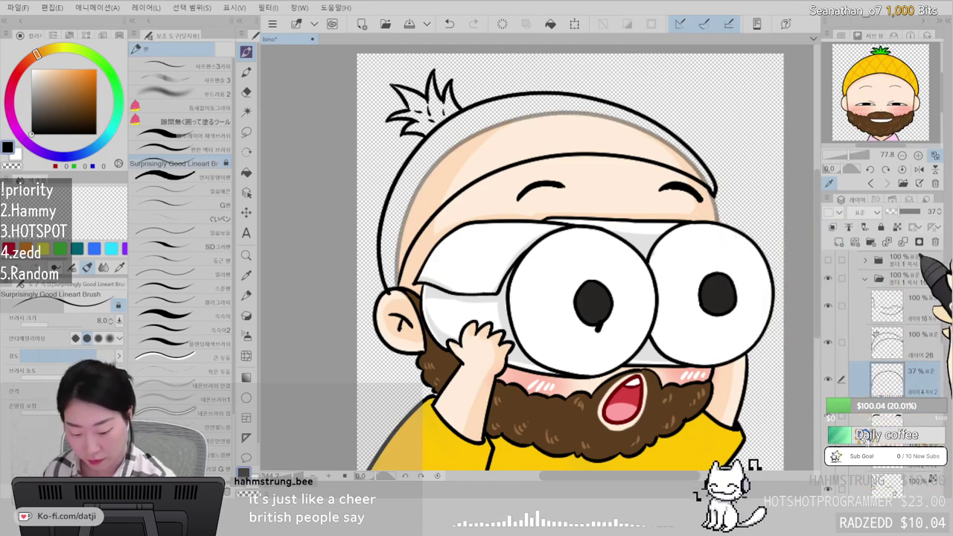
pyautogui.moveTo(909, 212); pyautogui.dragTo(931, 212)
pyautogui.press('e')
pyautogui.moveTo(694, 162); pyautogui.dragTo(713, 181)
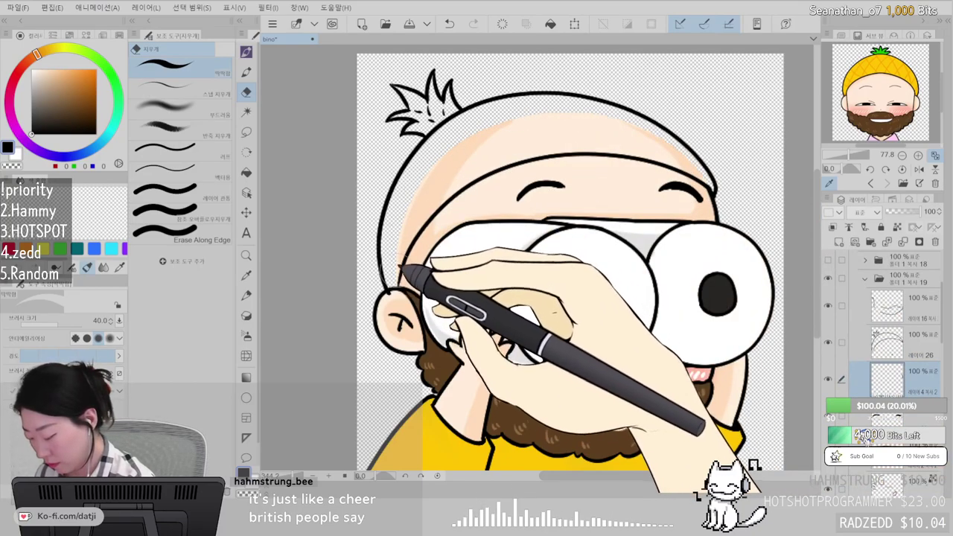
pyautogui.keyDown('ctrl'); pyautogui.keyDown('shift'); pyautogui.click(386, 277); pyautogui.keyUp('shift'); pyautogui.keyUp('ctrl')
pyautogui.moveTo(397, 291); pyautogui.dragTo(391, 293)
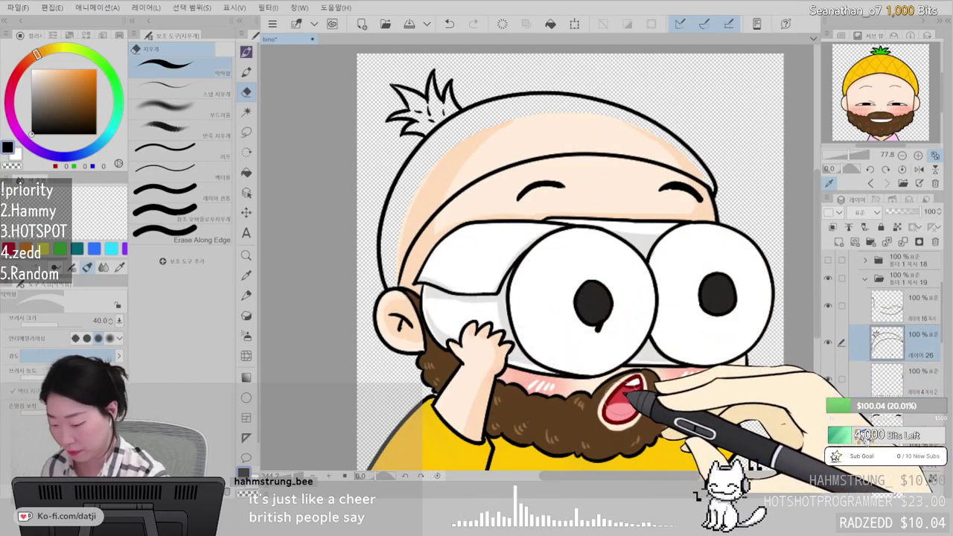
# - Paint the ear side of the hat yellow on a new layer, using the hat colour sampled from the reference
pyautogui.moveTo(622, 397); pyautogui.dragTo(688, 401)
pyautogui.click(884, 73)
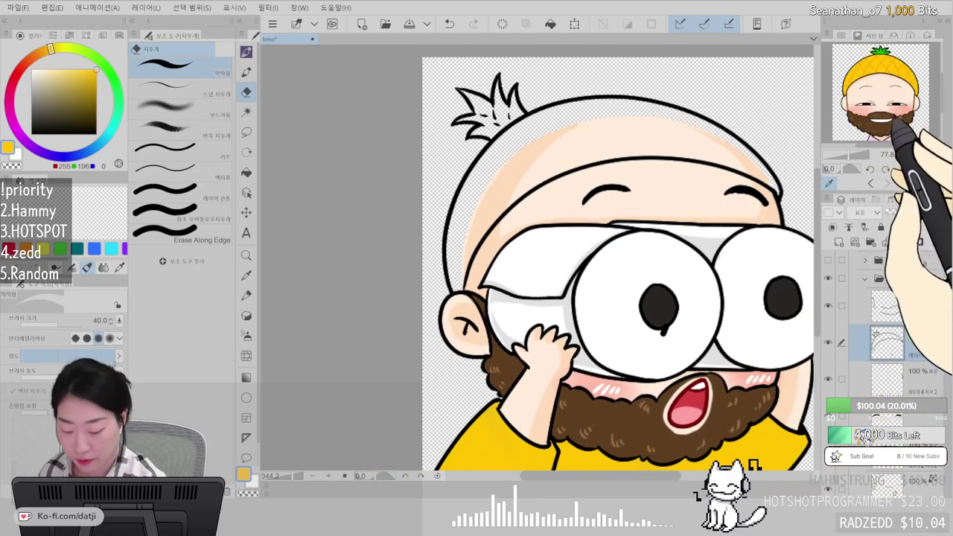
pyautogui.scroll(-5, 909, 403)
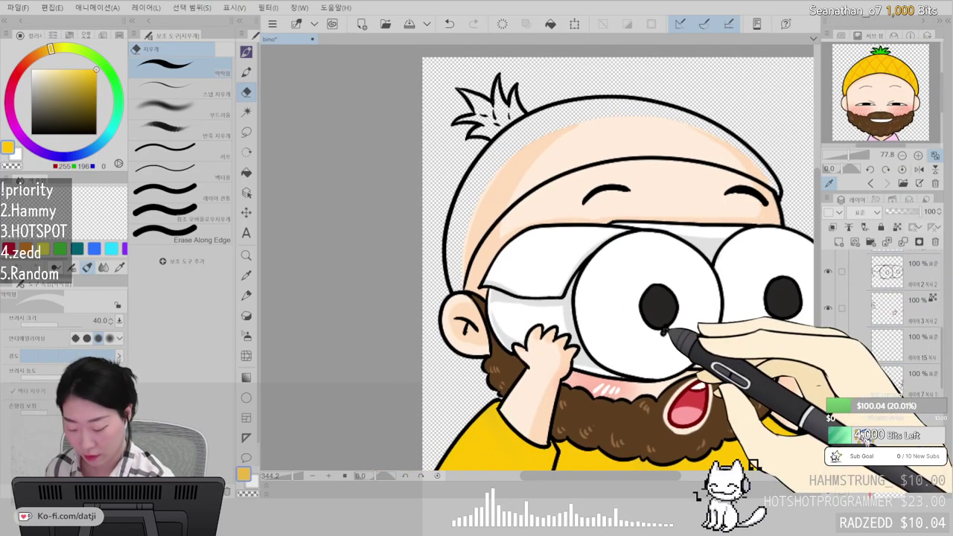
pyautogui.keyDown('ctrl'); pyautogui.keyDown('shift'); pyautogui.click(775, 443); pyautogui.keyUp('shift'); pyautogui.keyUp('ctrl')
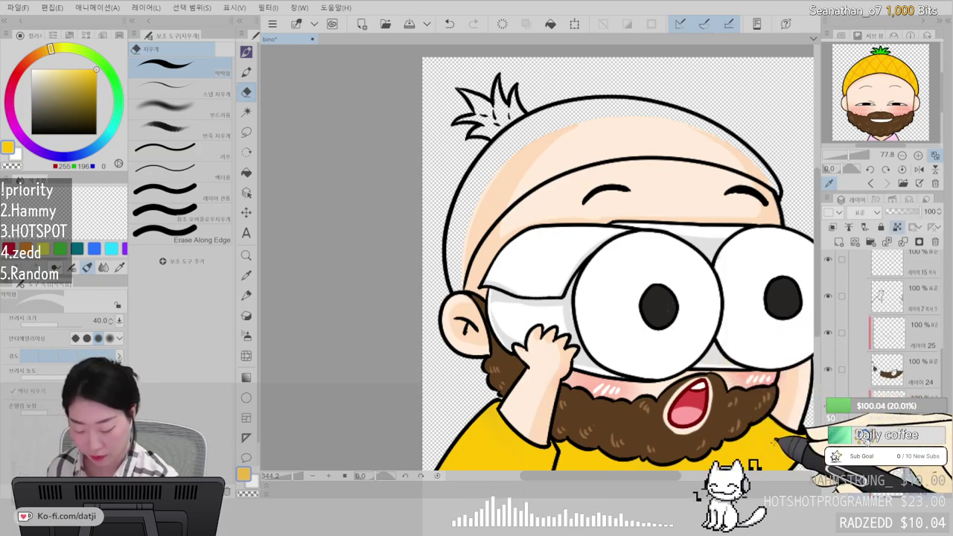
pyautogui.click(839, 242)
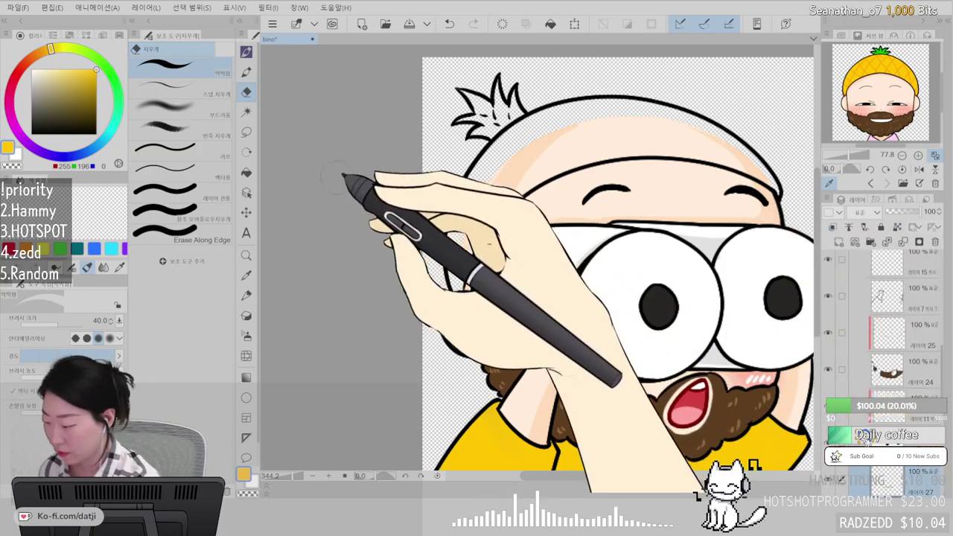
pyautogui.click(246, 50)
pyautogui.click(179, 135)
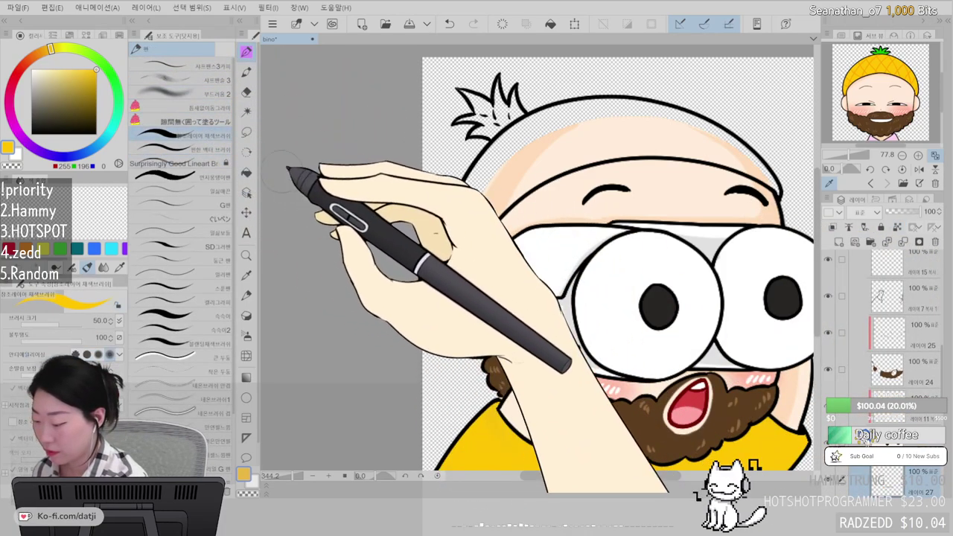
pyautogui.moveTo(564, 127)
pyautogui.mouseDown()
pyautogui.moveTo(493, 176)
pyautogui.moveTo(532, 121)
pyautogui.moveTo(493, 157)
pyautogui.moveTo(511, 131)
pyautogui.moveTo(482, 162)
pyautogui.moveTo(466, 226)
pyautogui.moveTo(506, 167)
pyautogui.moveTo(577, 211)
pyautogui.moveTo(715, 209)
pyautogui.mouseUp()
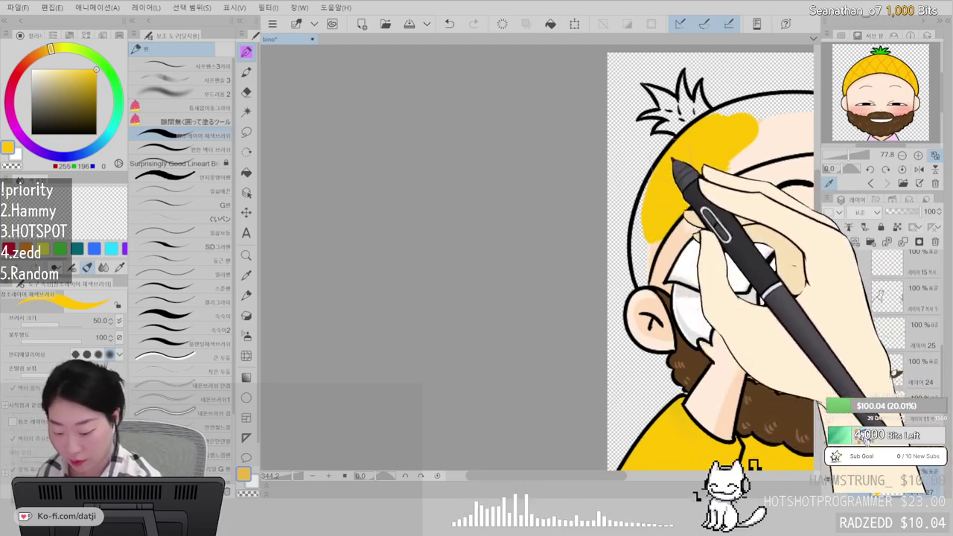
pyautogui.moveTo(663, 168); pyautogui.dragTo(646, 204)
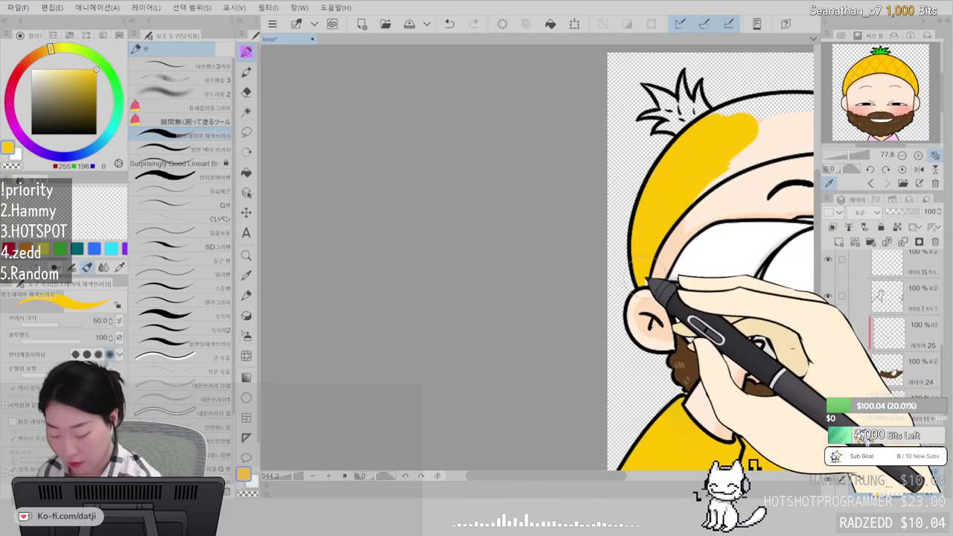
pyautogui.moveTo(715, 183)
pyautogui.mouseDown()
pyautogui.moveTo(569, 309)
pyautogui.moveTo(588, 296)
pyautogui.moveTo(590, 307)
pyautogui.moveTo(553, 318)
pyautogui.mouseUp()
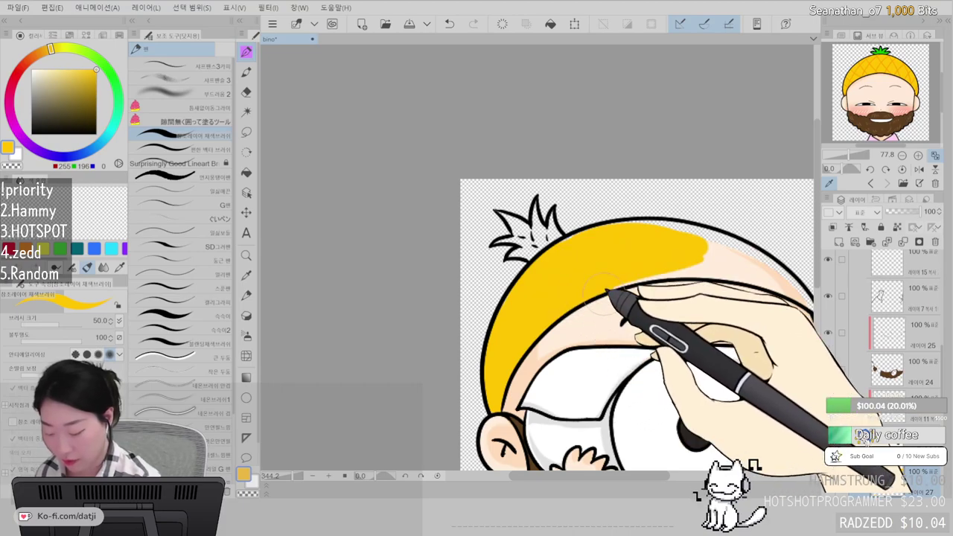
# - Extend the yellow fill across the rest of the hat to the far end of the brim
pyautogui.scroll(-3, 609, 291)
pyautogui.scroll(3, 609, 291)
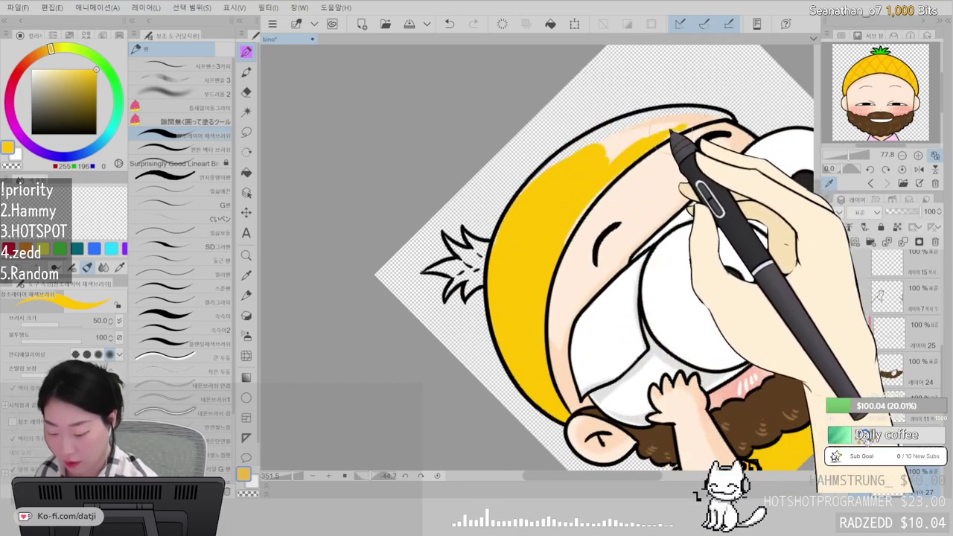
pyautogui.moveTo(551, 217)
pyautogui.mouseDown()
pyautogui.moveTo(664, 116)
pyautogui.moveTo(621, 124)
pyautogui.moveTo(569, 152)
pyautogui.moveTo(598, 132)
pyautogui.moveTo(517, 206)
pyautogui.moveTo(540, 175)
pyautogui.moveTo(502, 246)
pyautogui.mouseUp()
pyautogui.moveTo(662, 123)
pyautogui.mouseDown()
pyautogui.moveTo(688, 115)
pyautogui.moveTo(668, 134)
pyautogui.moveTo(710, 111)
pyautogui.moveTo(650, 118)
pyautogui.moveTo(711, 112)
pyautogui.moveTo(651, 111)
pyautogui.moveTo(720, 127)
pyautogui.moveTo(703, 113)
pyautogui.moveTo(735, 118)
pyautogui.mouseUp()
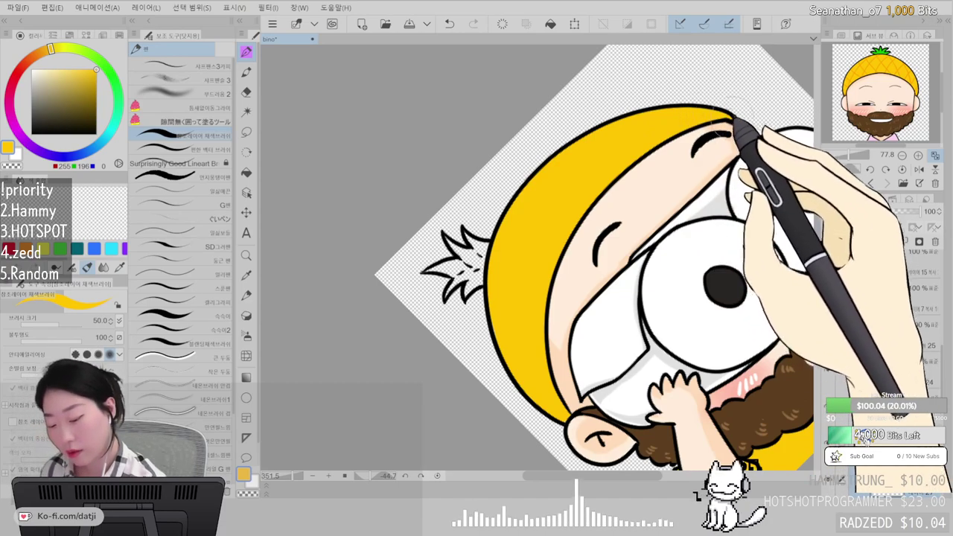
# - Paint the pineapple leaf tuft on another new layer with the bright green sampled from the reference's leaves
pyautogui.click(881, 53)
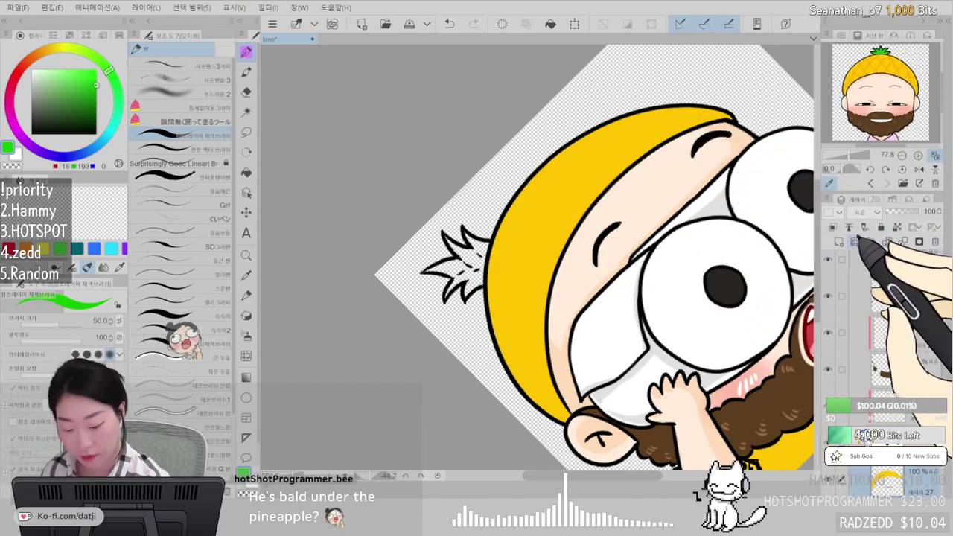
pyautogui.click(839, 241)
pyautogui.scroll(5, 538, 258)
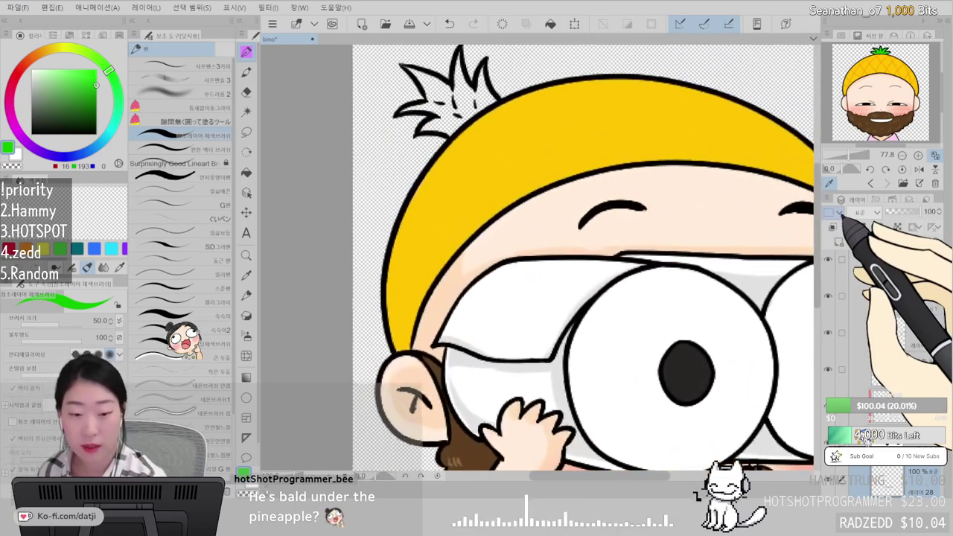
pyautogui.moveTo(450, 114); pyautogui.dragTo(462, 152)
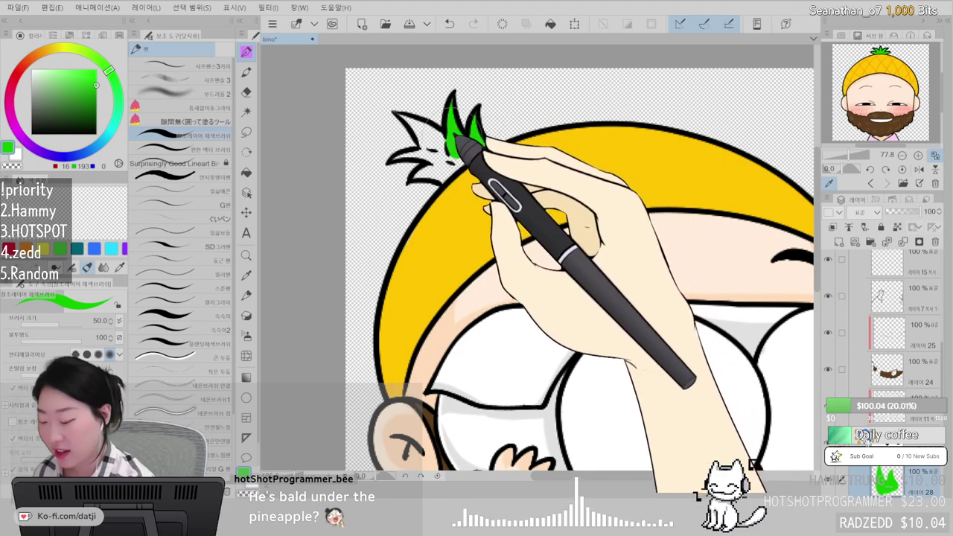
pyautogui.moveTo(395, 113); pyautogui.dragTo(450, 149)
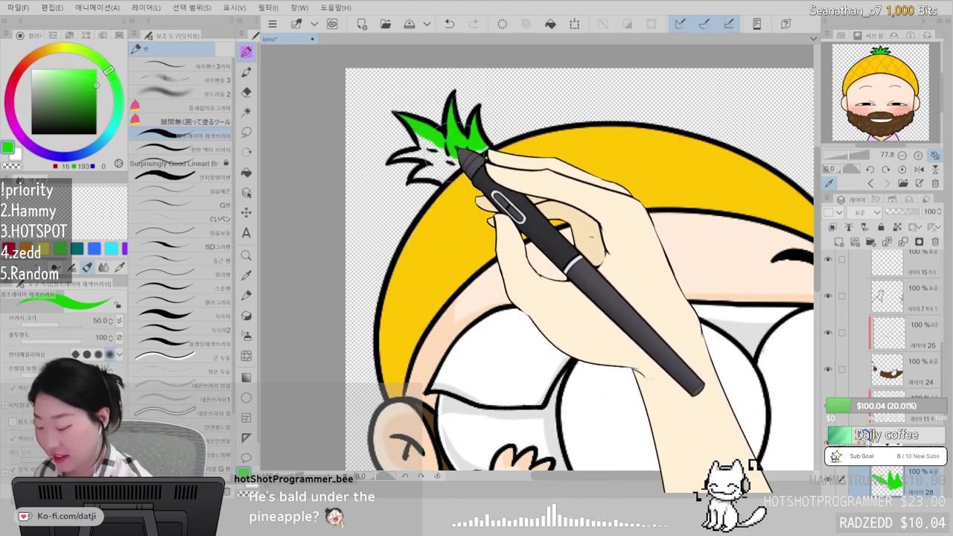
pyautogui.moveTo(423, 141)
pyautogui.mouseDown()
pyautogui.moveTo(398, 160)
pyautogui.moveTo(422, 153)
pyautogui.mouseUp()
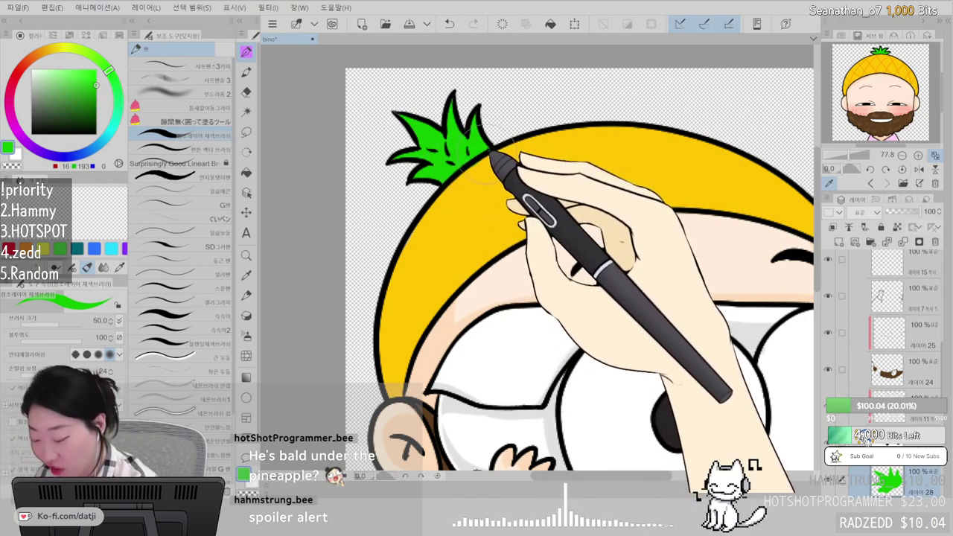
pyautogui.press('e')
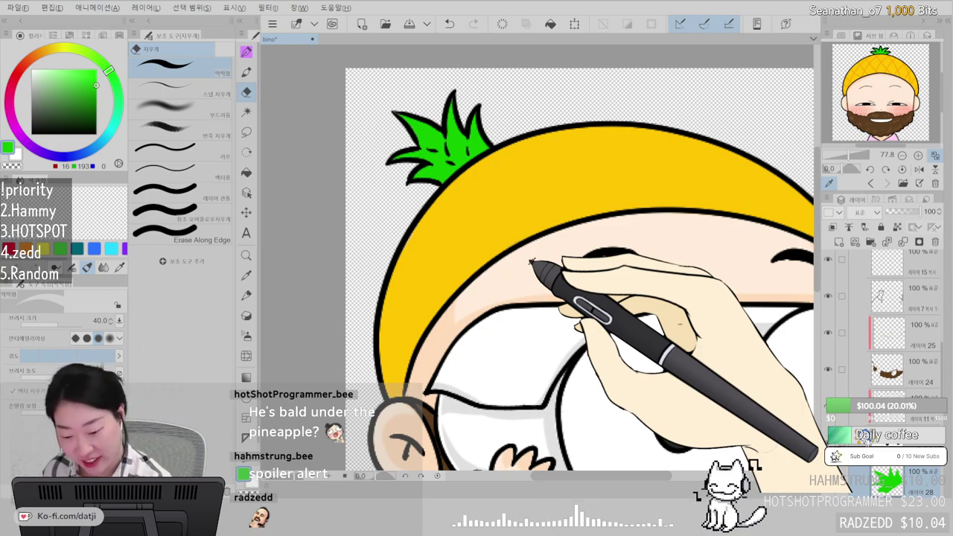
# - Shade the hat's ear side and far end softly with sampled orange on a new layer clipped to the yellow fill
pyautogui.click(885, 70)
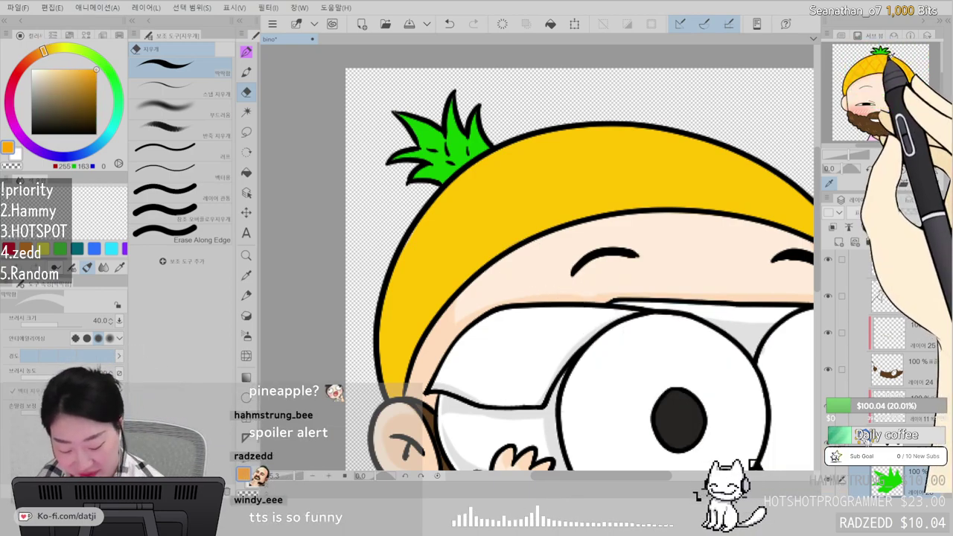
pyautogui.moveTo(917, 481); pyautogui.dragTo(921, 375)
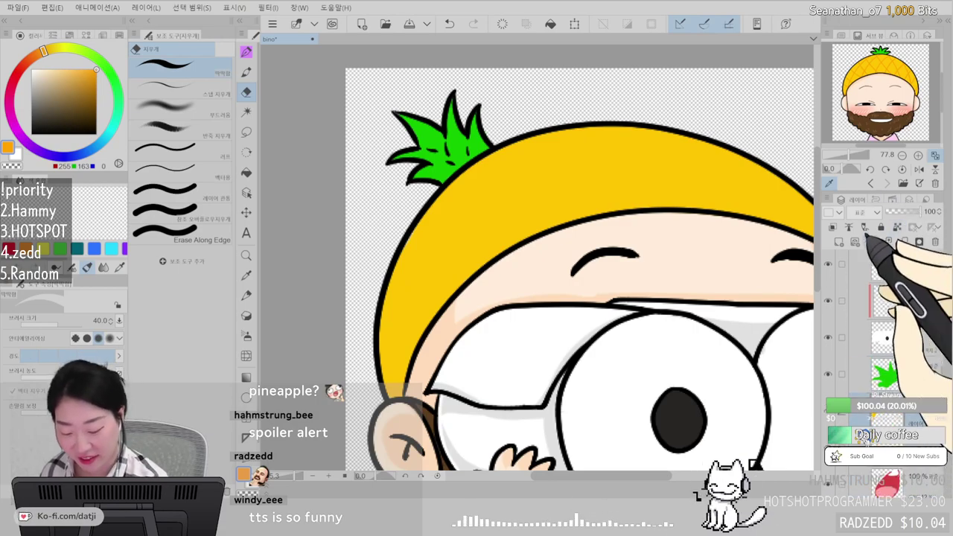
pyautogui.click(244, 50)
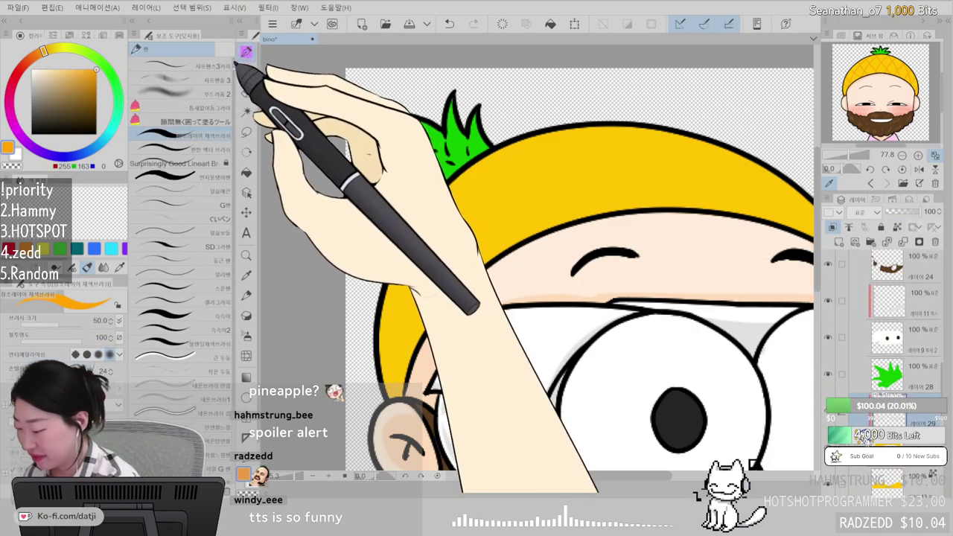
pyautogui.click(222, 93)
pyautogui.moveTo(447, 175); pyautogui.dragTo(429, 392)
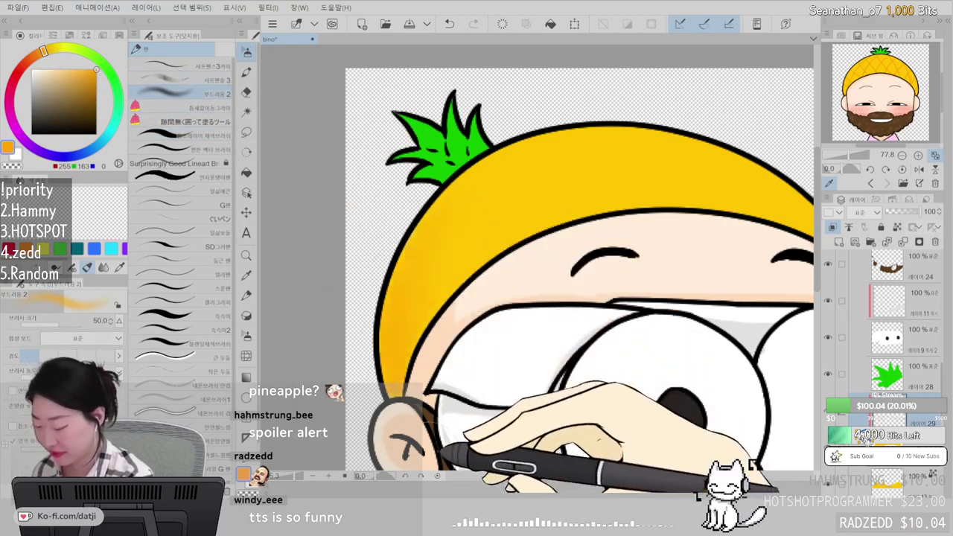
pyautogui.moveTo(528, 141); pyautogui.dragTo(432, 392)
pyautogui.moveTo(631, 171); pyautogui.dragTo(590, 154)
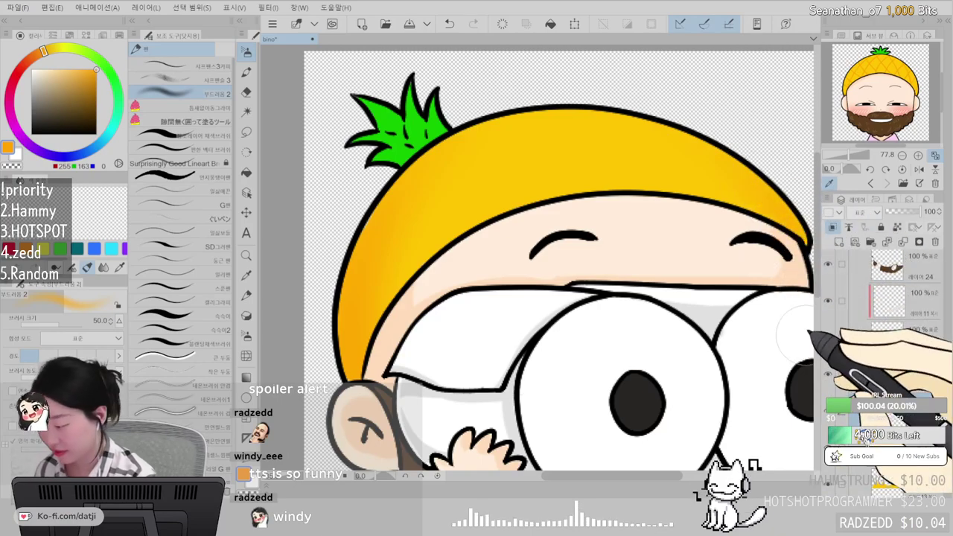
# - Draw slanted dark orange lines across the hat with the size 8 Surprisingly Good Lineart Brush on a new clipped layer, redoing one line
pyautogui.click(88, 93)
pyautogui.click(41, 51)
pyautogui.click(221, 161)
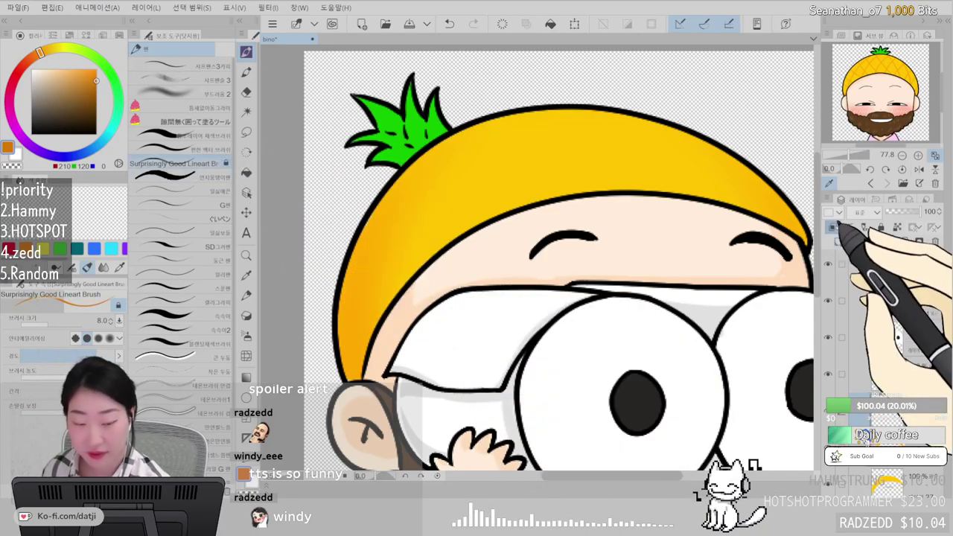
pyautogui.moveTo(389, 190); pyautogui.dragTo(368, 268)
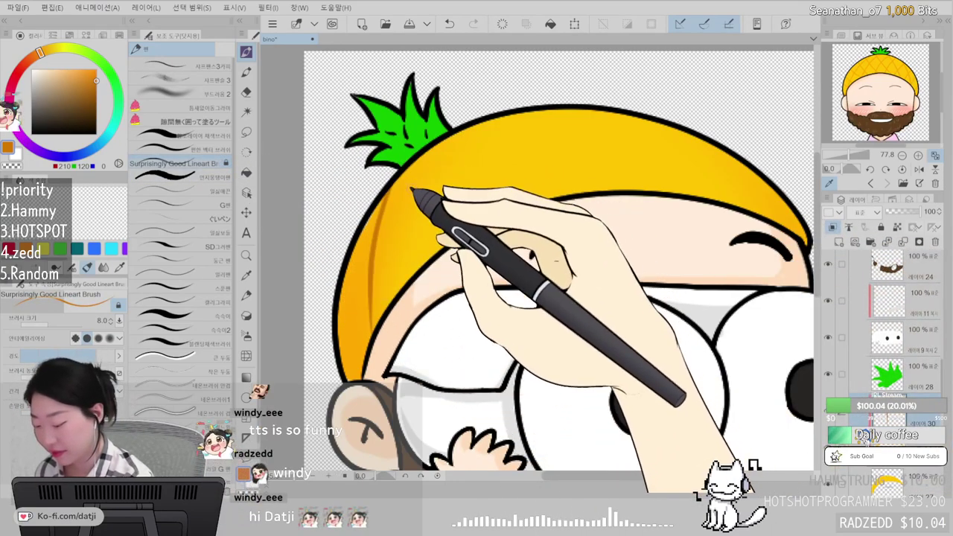
pyautogui.moveTo(373, 319); pyautogui.dragTo(374, 331)
pyautogui.moveTo(464, 136); pyautogui.dragTo(421, 264)
pyautogui.moveTo(509, 116); pyautogui.dragTo(480, 222)
pyautogui.moveTo(584, 112)
pyautogui.mouseDown()
pyautogui.moveTo(550, 175)
pyautogui.moveTo(645, 125)
pyautogui.moveTo(601, 120)
pyautogui.moveTo(582, 95)
pyautogui.moveTo(543, 205)
pyautogui.mouseUp()
pyautogui.hotkey('ctrl', 'z')
pyautogui.moveTo(651, 116); pyautogui.dragTo(611, 205)
pyautogui.moveTo(726, 134); pyautogui.dragTo(690, 201)
pyautogui.moveTo(775, 173); pyautogui.dragTo(748, 222)
# - Draw opposing diagonal lines in dark orange across the hat to complete the pineapple crosshatch pattern
pyautogui.moveTo(694, 129); pyautogui.dragTo(793, 261)
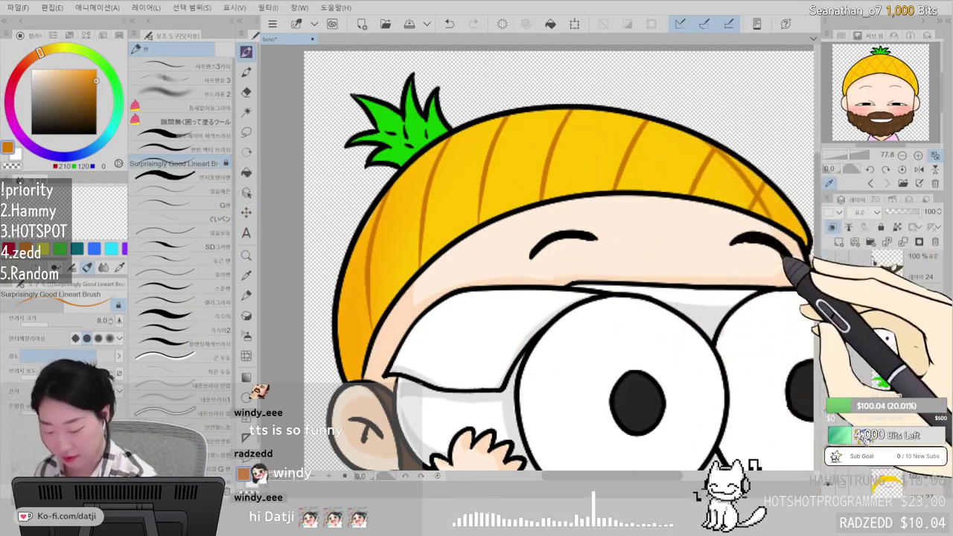
pyautogui.moveTo(602, 113); pyautogui.dragTo(766, 215)
pyautogui.moveTo(500, 115); pyautogui.dragTo(632, 191)
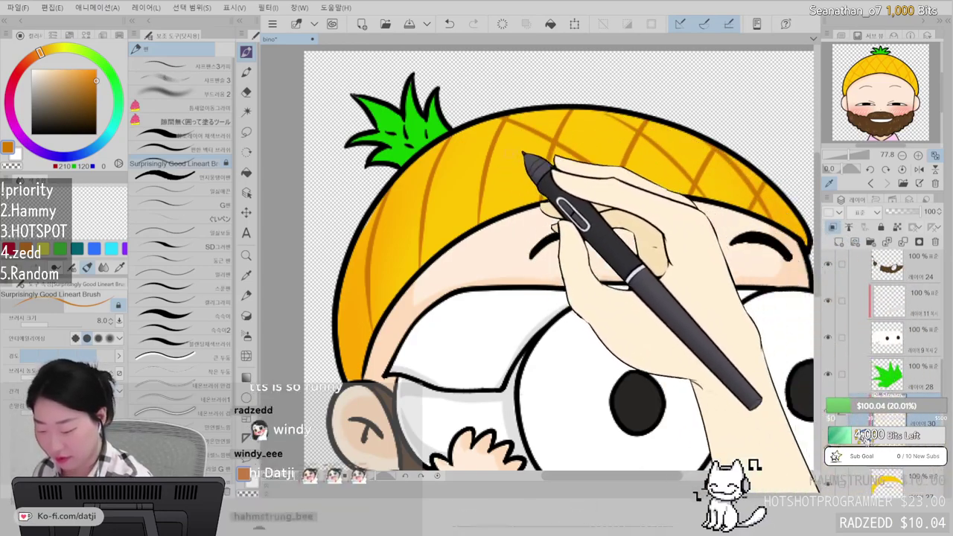
pyautogui.moveTo(408, 158); pyautogui.dragTo(579, 195)
pyautogui.moveTo(383, 191); pyautogui.dragTo(547, 228)
pyautogui.moveTo(353, 248); pyautogui.dragTo(519, 278)
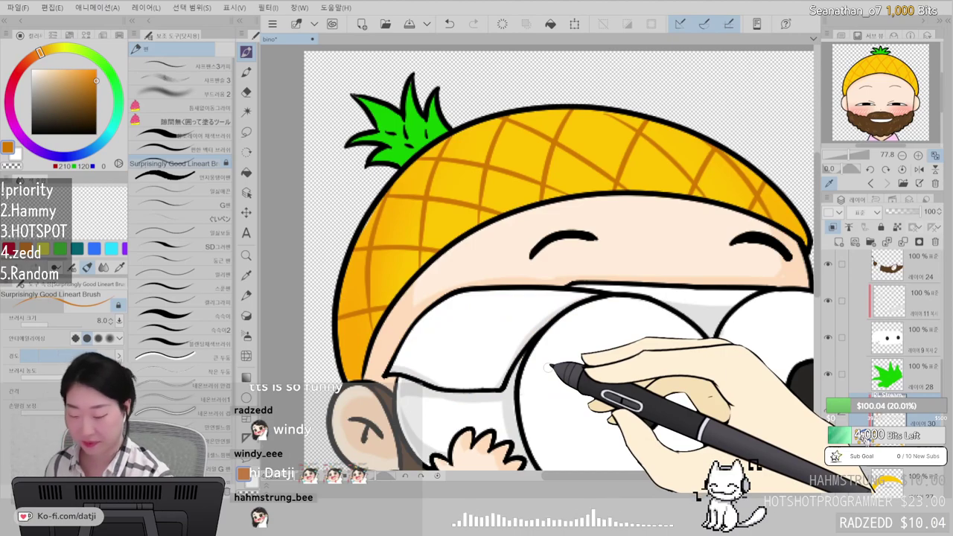
# - Examine the whole emote with the patterned pineapple hat
pyautogui.scroll(-5, 549, 367)
pyautogui.scroll(1, 552, 367)
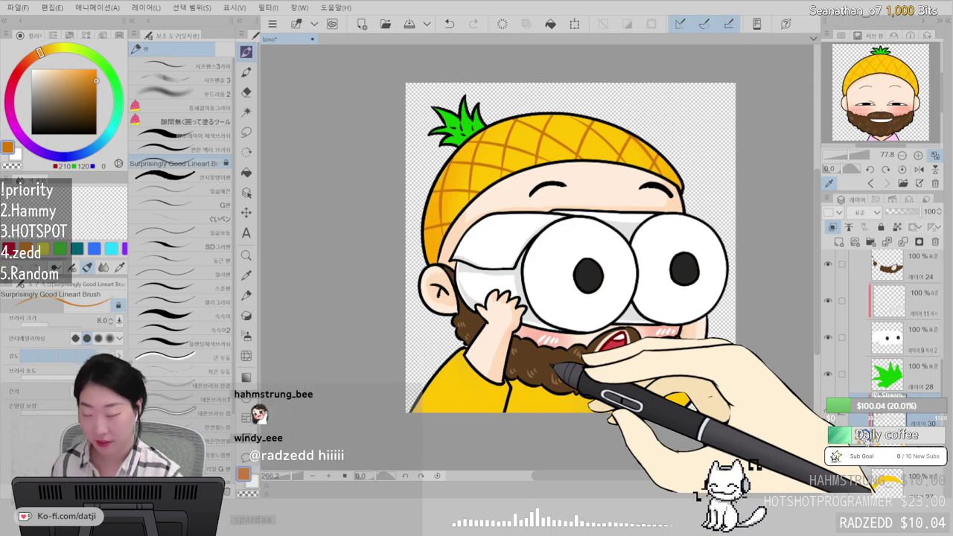
pyautogui.scroll(-3, 552, 367)
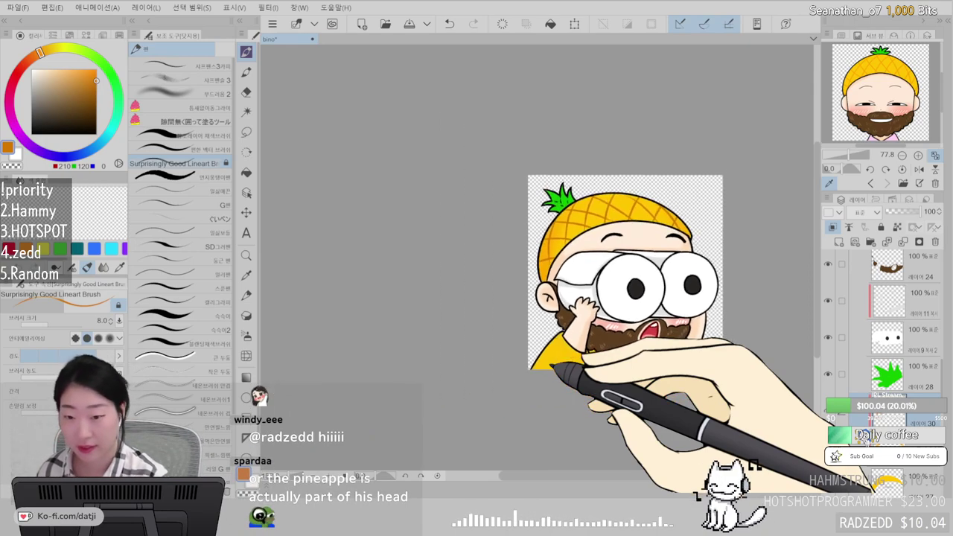
pyautogui.scroll(1, 553, 361)
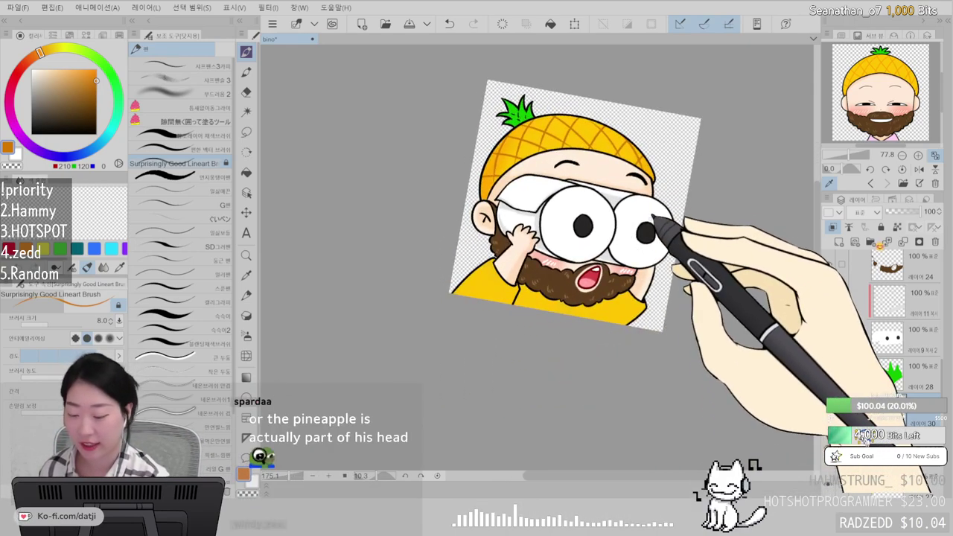
pyautogui.scroll(3, 653, 216)
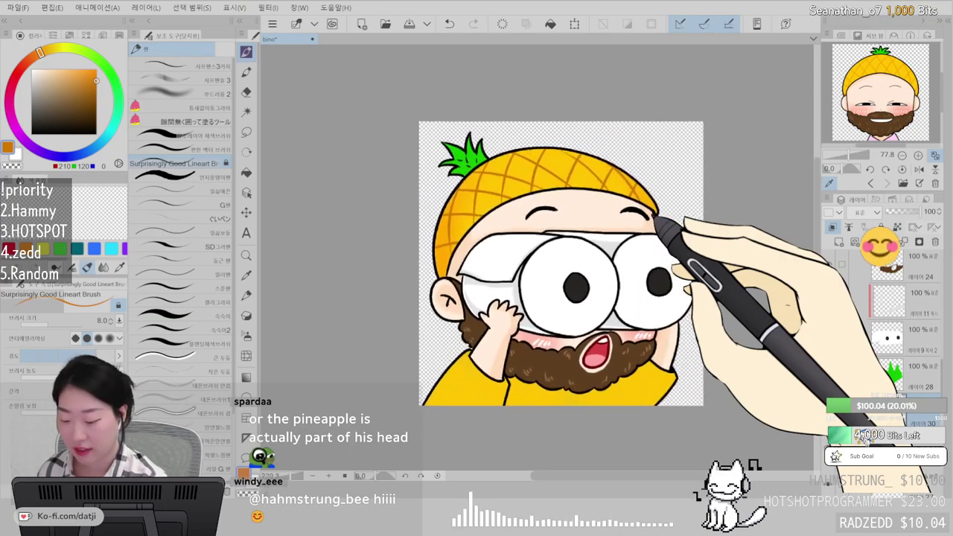
pyautogui.scroll(-1, 653, 216)
# - Paint pale yellow highlights (RGB 255, 237, 180) on the hat on a new layer and save the file
pyautogui.scroll(-1, 653, 216)
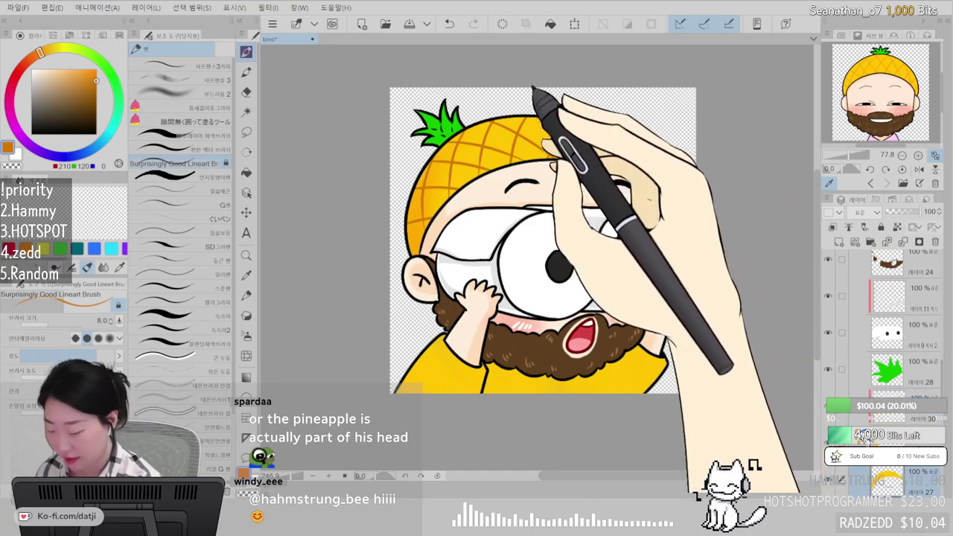
pyautogui.click(50, 49)
pyautogui.click(75, 69)
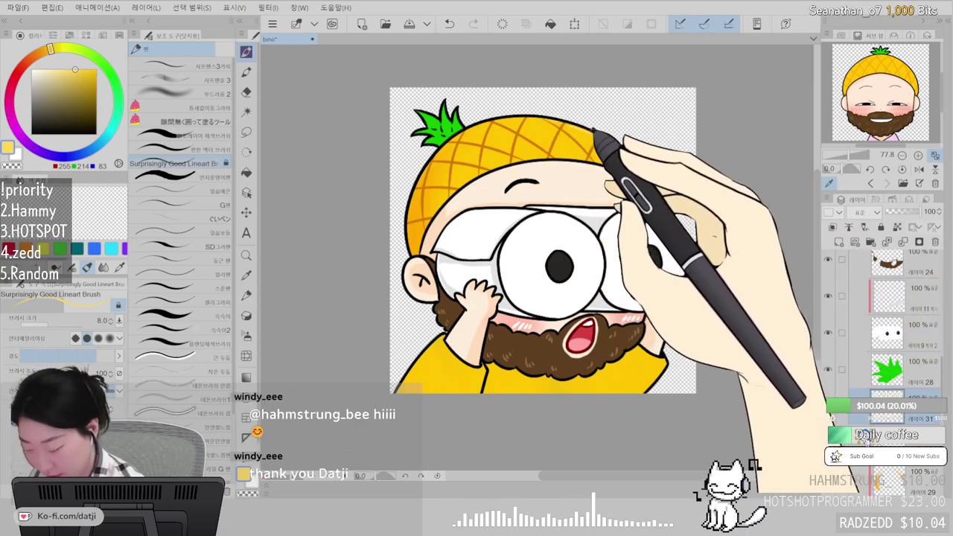
pyautogui.click(52, 55)
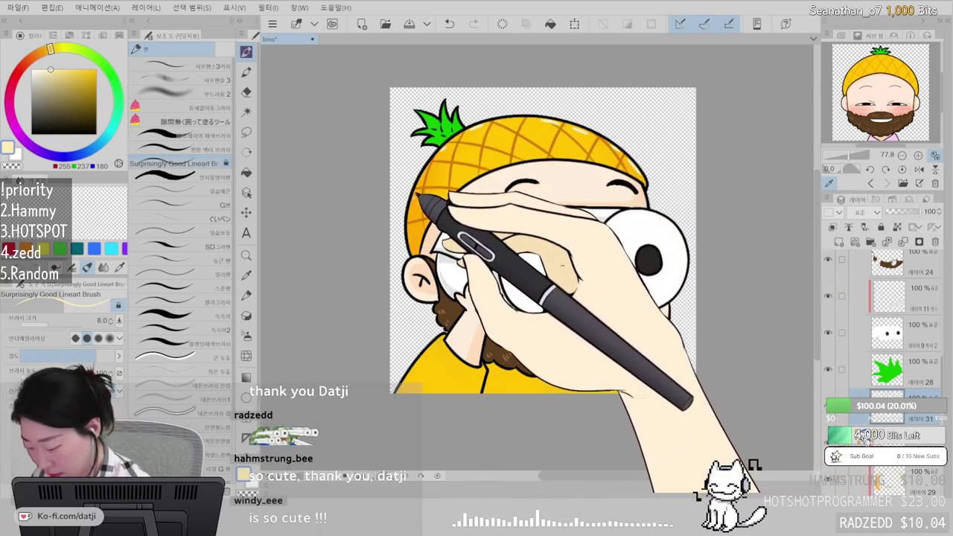
pyautogui.scroll(-1, 419, 249)
pyautogui.moveTo(418, 249); pyautogui.dragTo(359, 228)
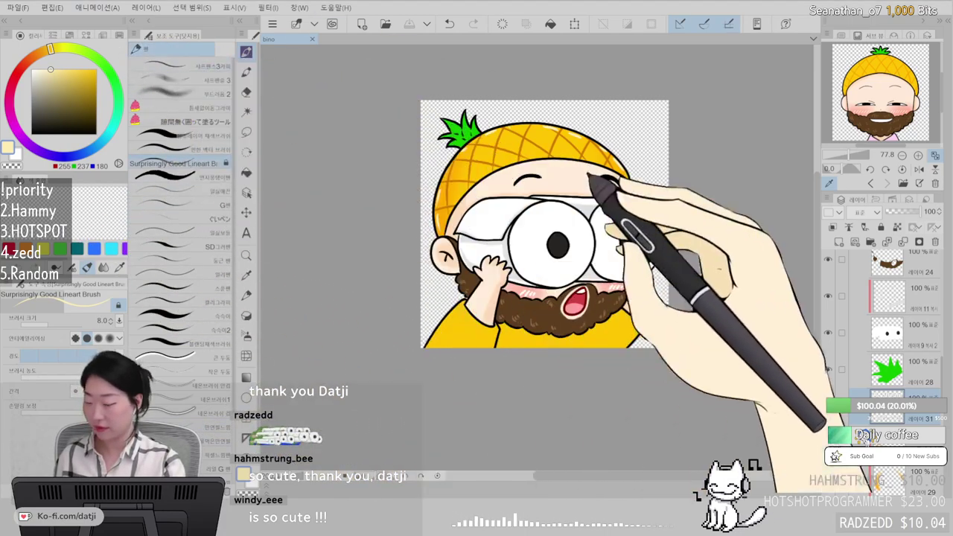
pyautogui.scroll(8, 878, 319)
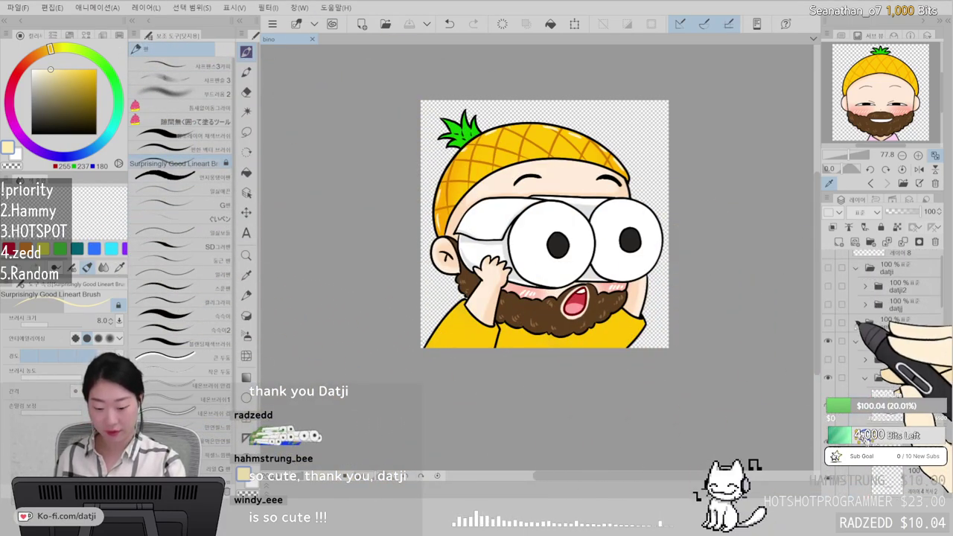
# - Hide the finished pineapple-hat emote and show the next group's bald base with the blue shirt
pyautogui.click(828, 340)
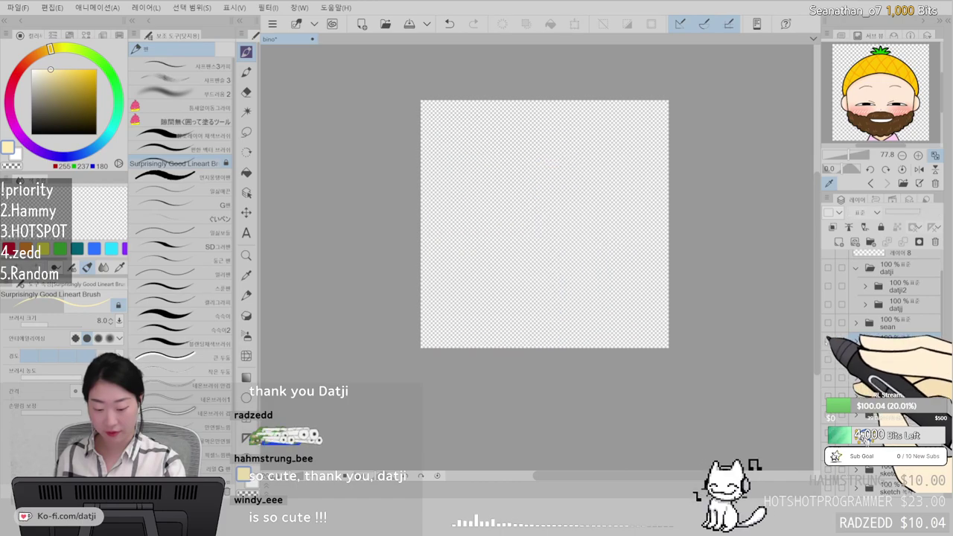
pyautogui.click(828, 359)
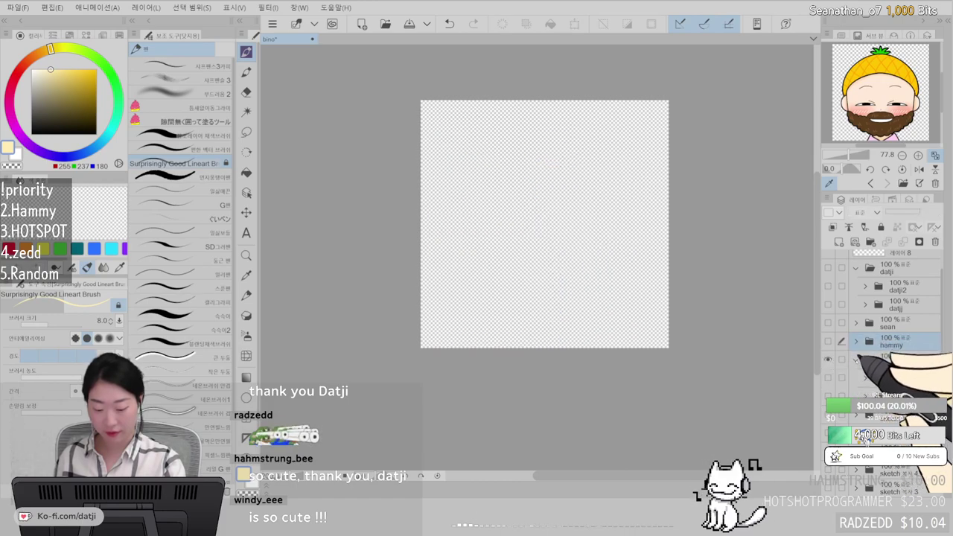
pyautogui.click(828, 396)
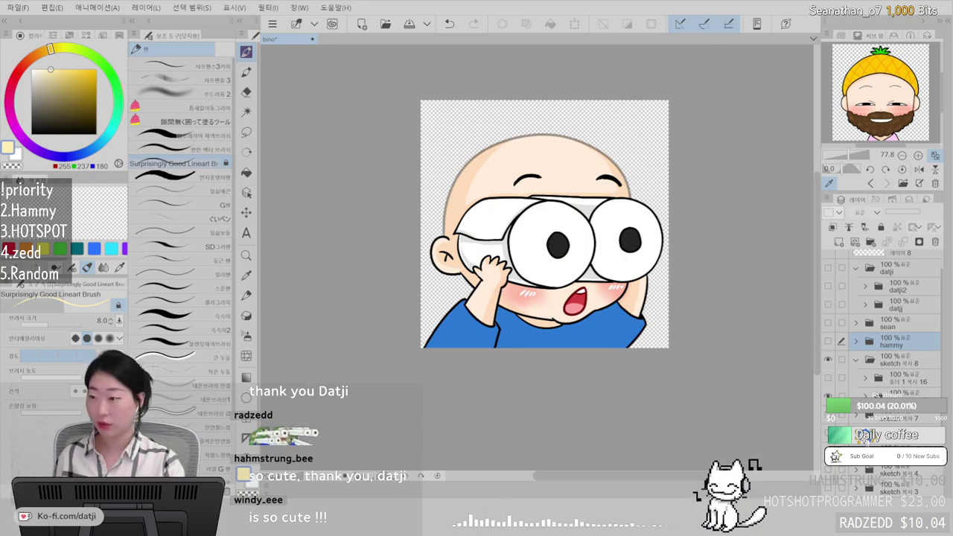
# - Switch to the chat raffle page, run a simple raffle with unwanted entrants excluded, and draw a winner
pyautogui.hotkey('alt', 'Tab')
pyautogui.click(564, 134)
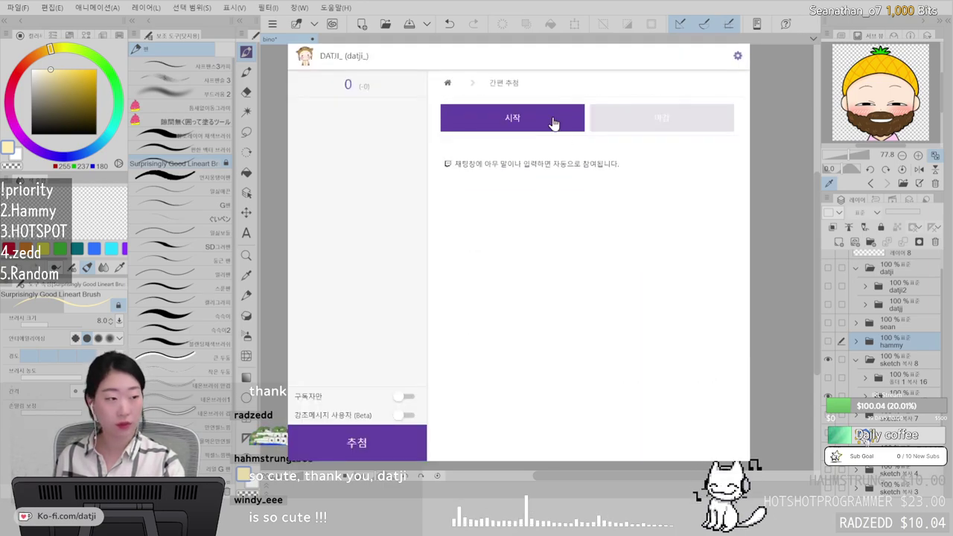
pyautogui.click(554, 124)
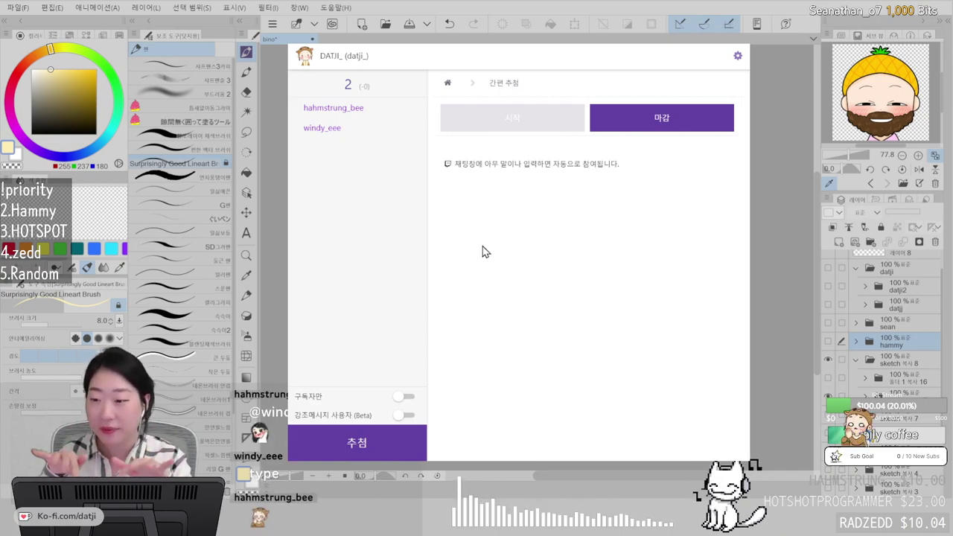
pyautogui.click(377, 110)
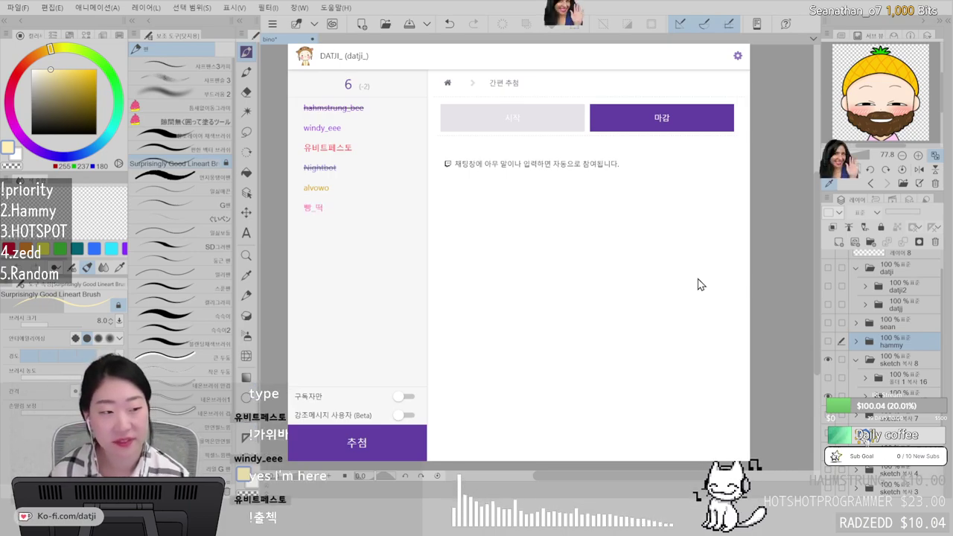
pyautogui.click(313, 208)
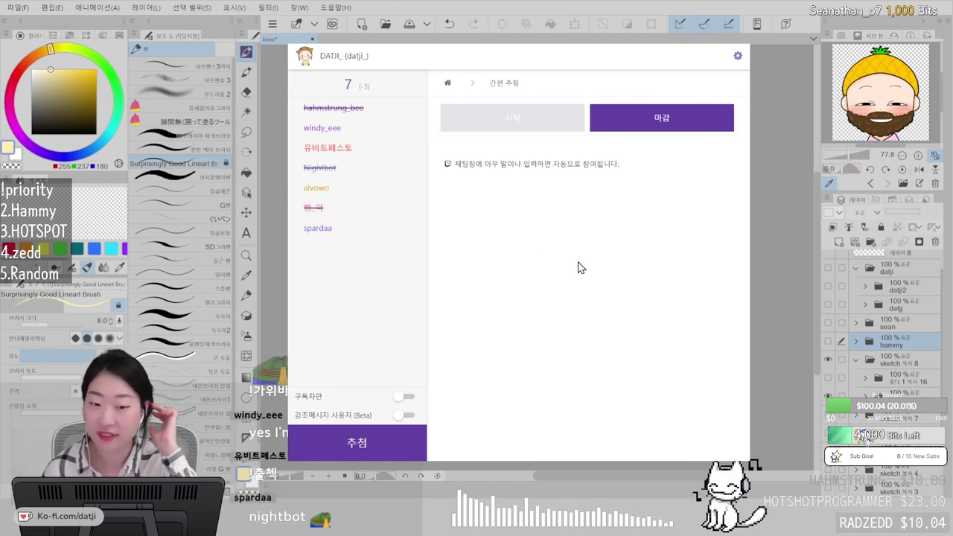
pyautogui.click(359, 456)
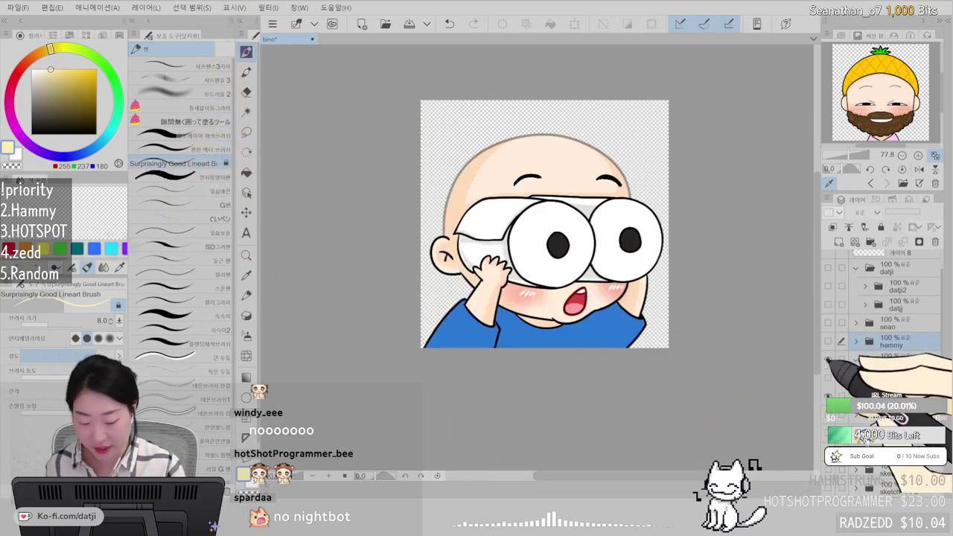
# - Rename the bald emote's group with the chosen viewer's name and select the empty line layer inside its expanded subfolder
pyautogui.click(887, 362)
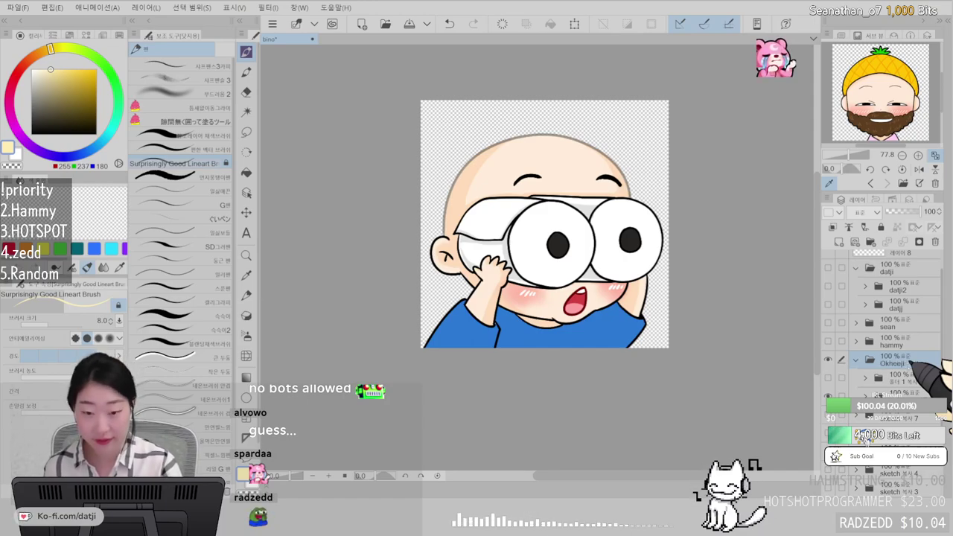
pyautogui.scroll(-5, 910, 363)
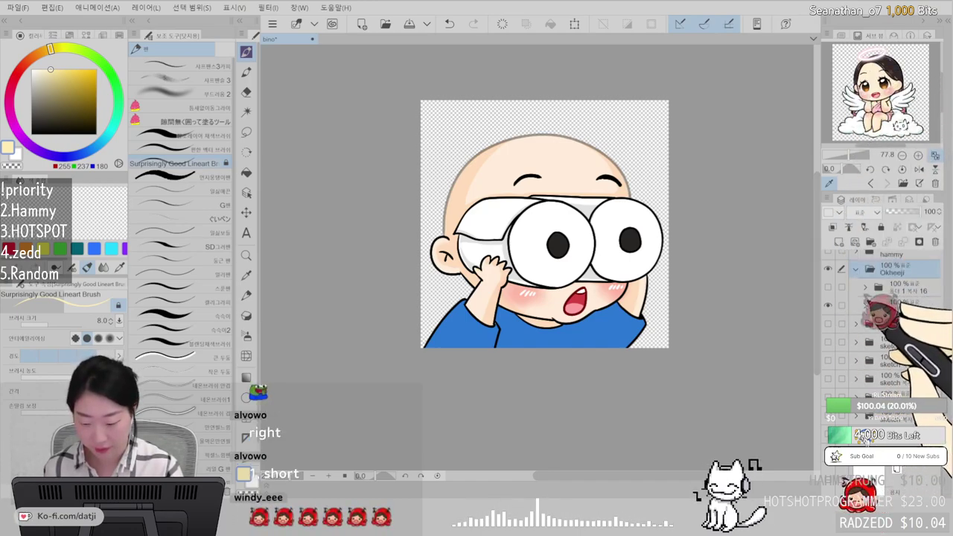
pyautogui.click(865, 306)
pyautogui.click(908, 335)
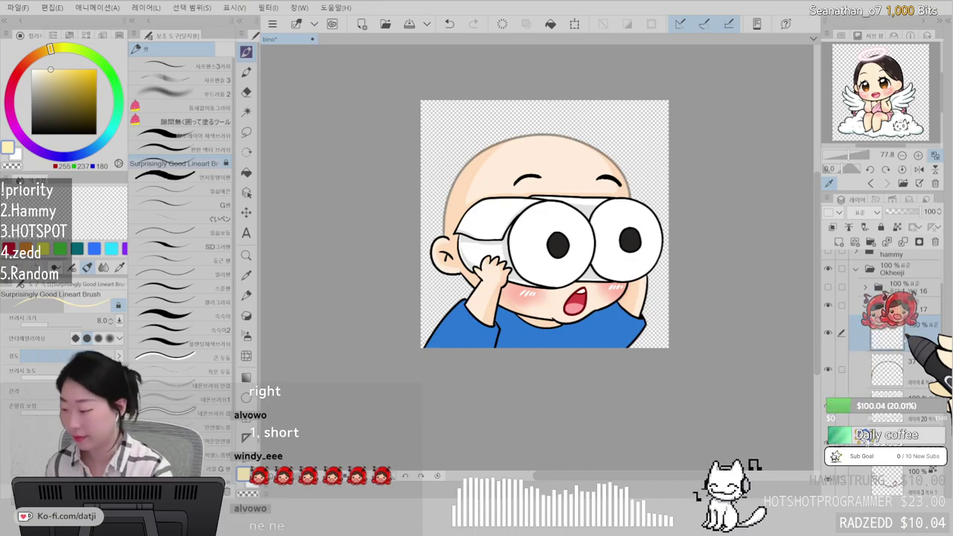
# - Draw a center-parted hairline across the forehead in black (RGB 0, 0, 0) with the Surprisingly Good Lineart Brush, redoing the right-hand curve
pyautogui.moveTo(75, 111); pyautogui.dragTo(4, 222)
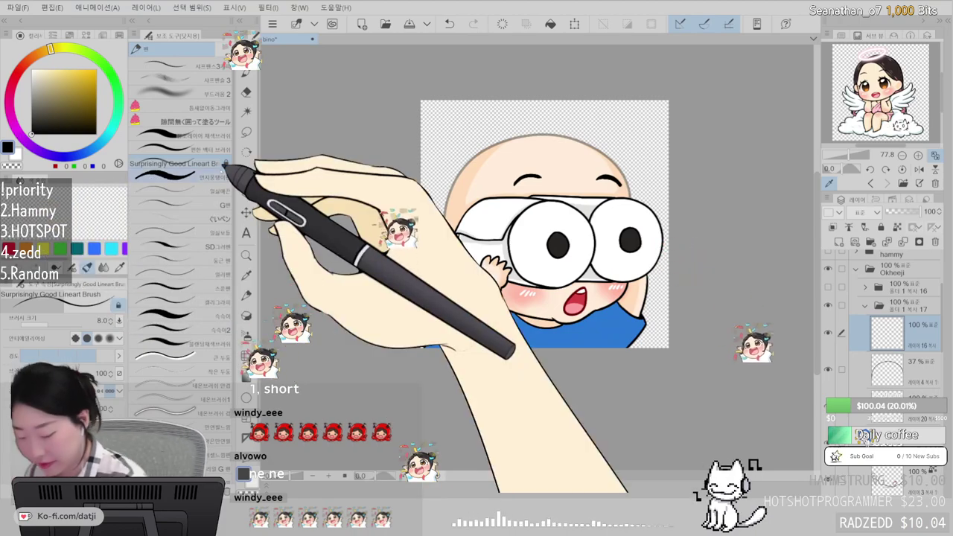
pyautogui.hotkey('ctrl', '+')
pyautogui.hotkey('ctrl', '+')
pyautogui.hotkey('ctrl', '+')
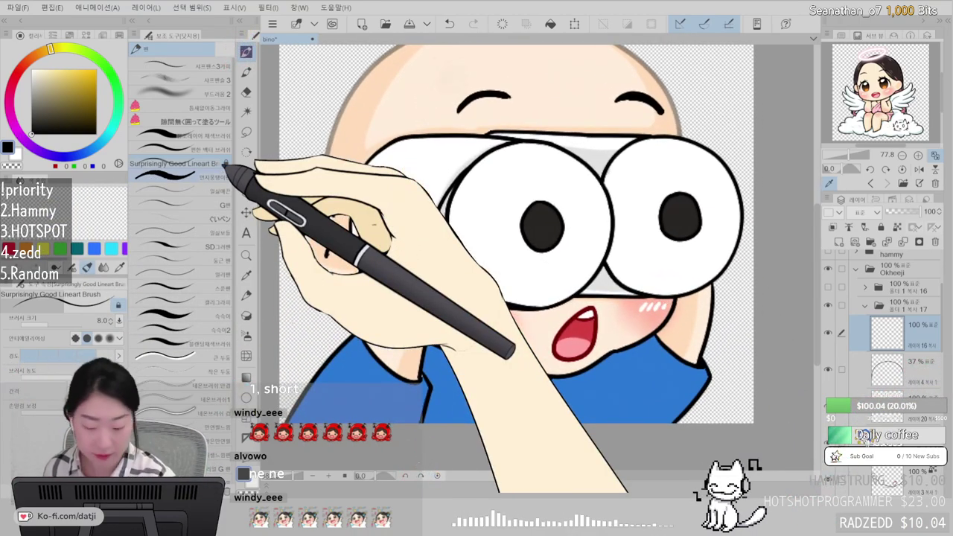
pyautogui.moveTo(607, 149); pyautogui.dragTo(634, 238)
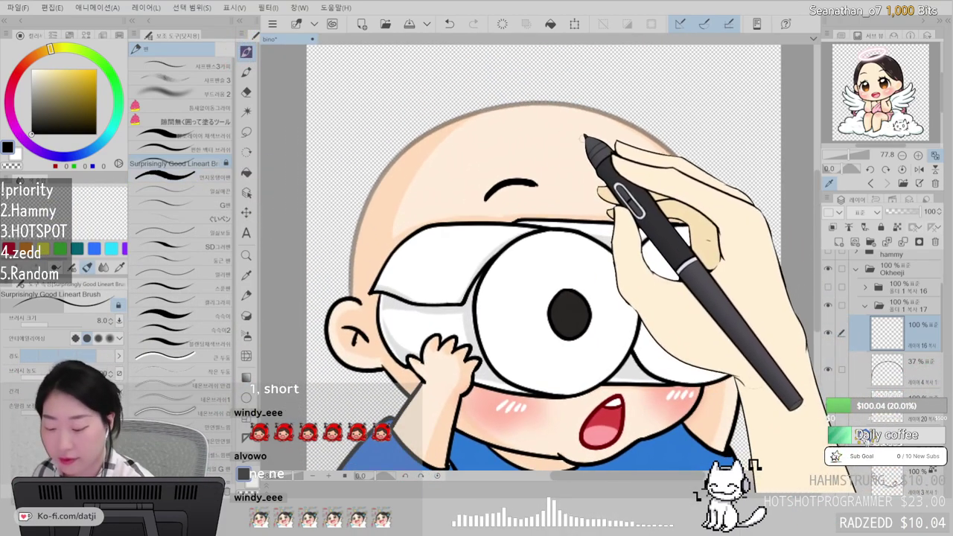
pyautogui.moveTo(576, 132); pyautogui.dragTo(645, 187)
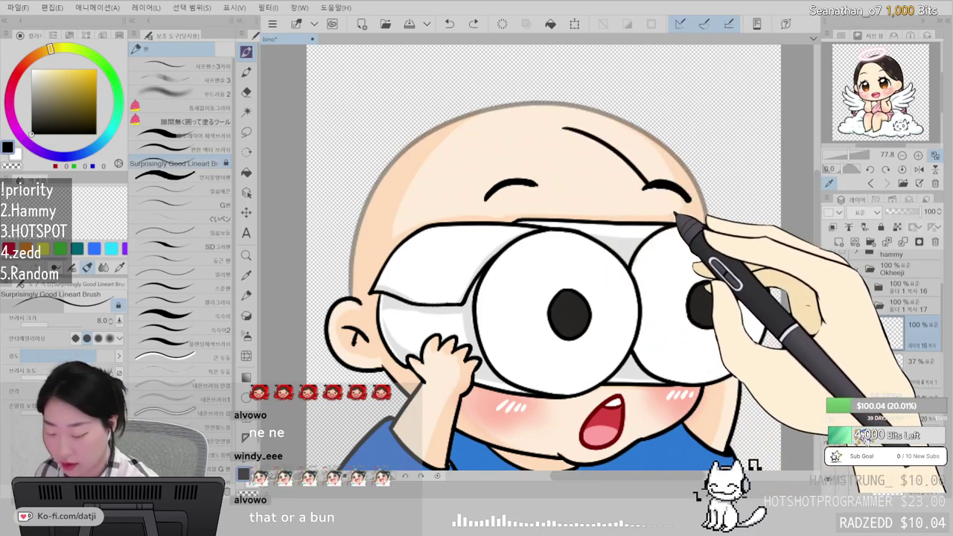
pyautogui.moveTo(560, 137); pyautogui.dragTo(613, 118)
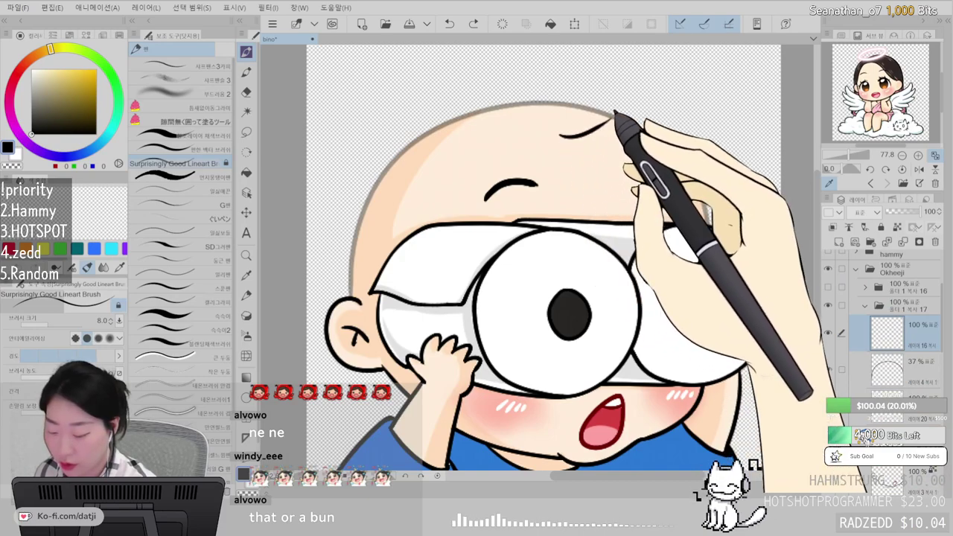
pyautogui.hotkey('ctrl', 'z')
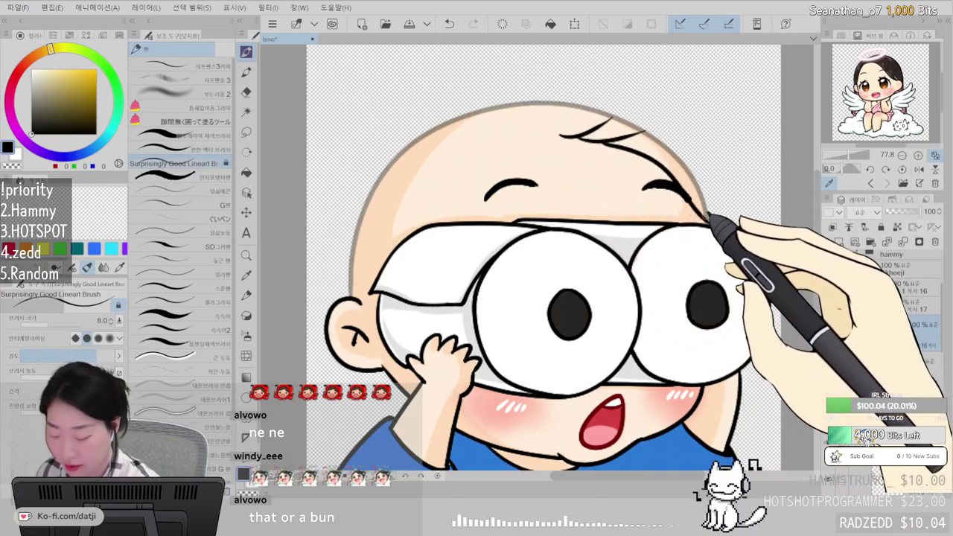
pyautogui.moveTo(579, 128)
pyautogui.mouseDown()
pyautogui.moveTo(604, 127)
pyautogui.moveTo(663, 164)
pyautogui.moveTo(709, 222)
pyautogui.mouseUp()
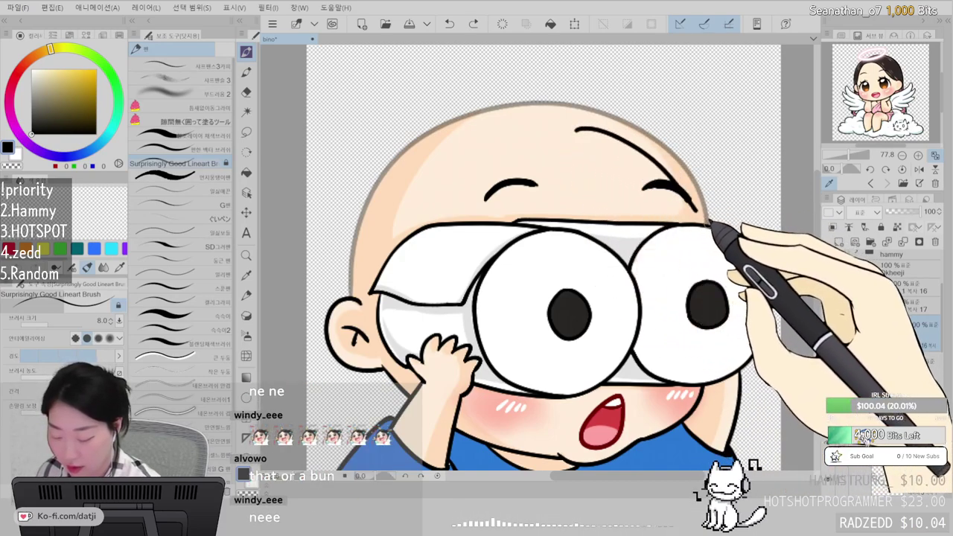
pyautogui.moveTo(574, 133)
pyautogui.mouseDown()
pyautogui.moveTo(543, 149)
pyautogui.moveTo(485, 213)
pyautogui.moveTo(456, 216)
pyautogui.mouseUp()
# - Draw the side lock by the ear and the outer hair outline with a bun at the back, adding short strand lines
pyautogui.moveTo(637, 282); pyautogui.dragTo(705, 174)
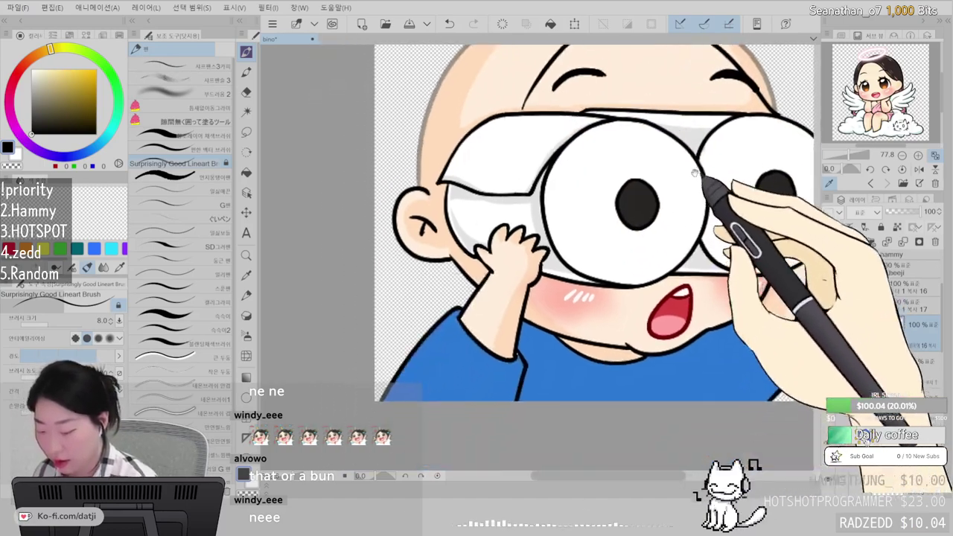
pyautogui.moveTo(546, 106); pyautogui.dragTo(550, 149)
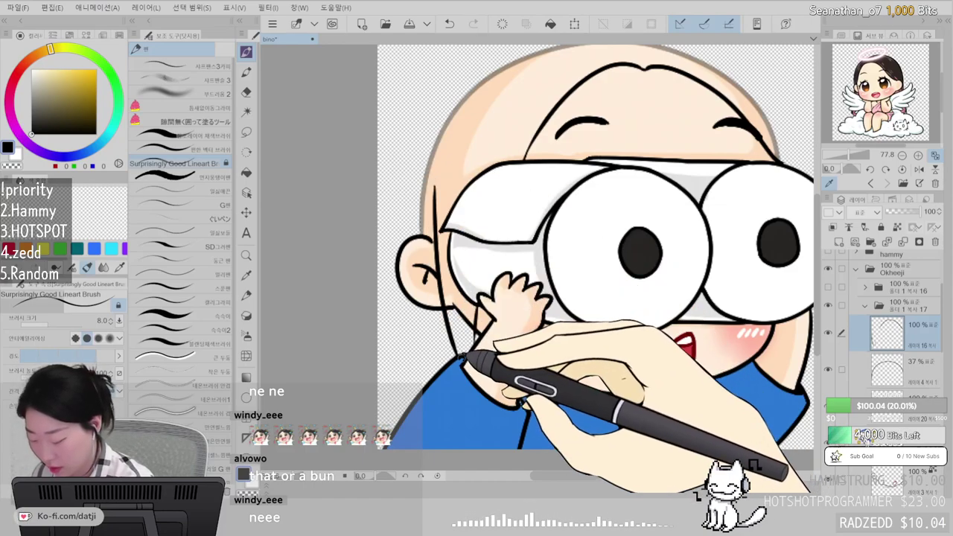
pyautogui.scroll(-3, 596, 254)
pyautogui.scroll(2, 596, 253)
pyautogui.scroll(-2, 596, 253)
pyautogui.scroll(1, 604, 243)
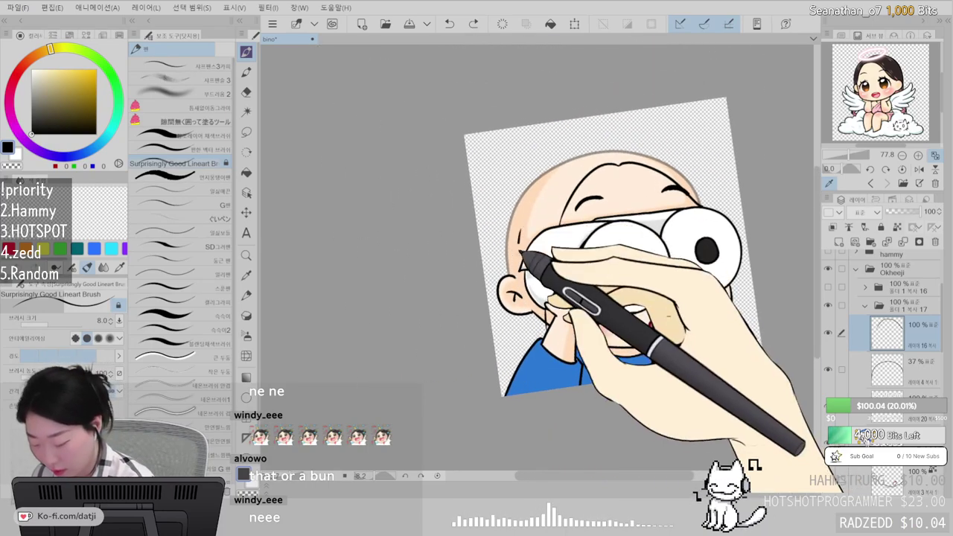
pyautogui.moveTo(671, 287); pyautogui.dragTo(627, 302)
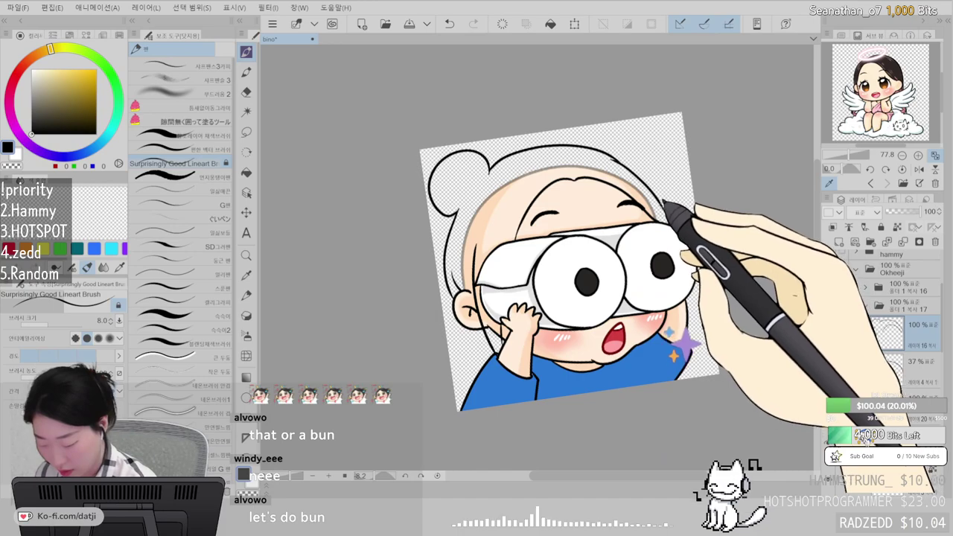
pyautogui.hotkey('ctrl', 'z')
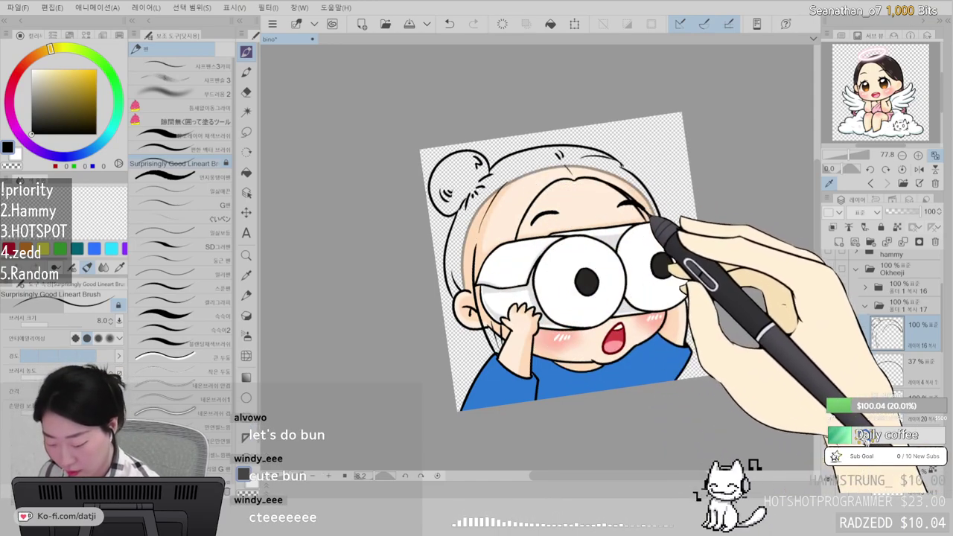
# - Erase the right half of the hairline and redraw it as a smooth curve from the parting down to the binoculars
pyautogui.press('e')
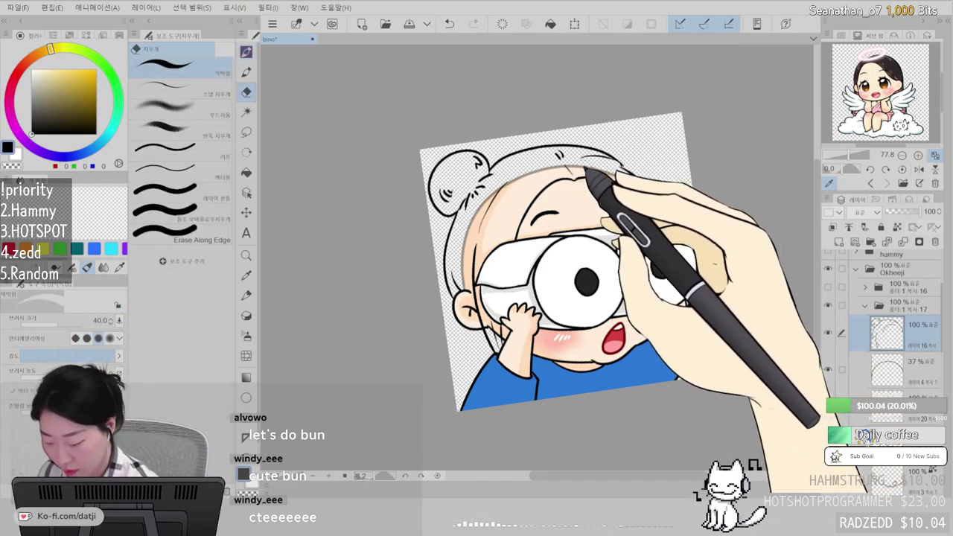
pyautogui.click(246, 52)
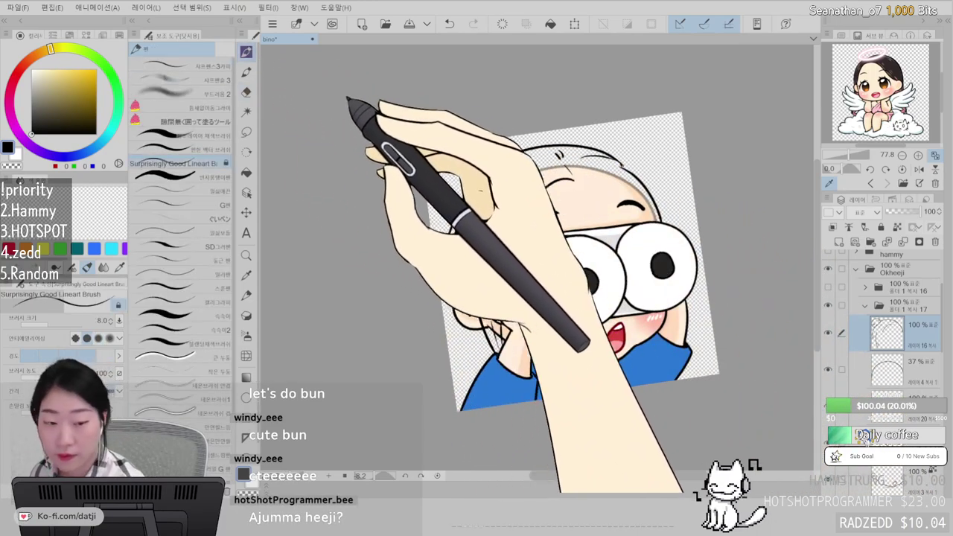
pyautogui.hotkey('ctrl', '0')
pyautogui.scroll(3, 564, 165)
pyautogui.scroll(-1, 564, 165)
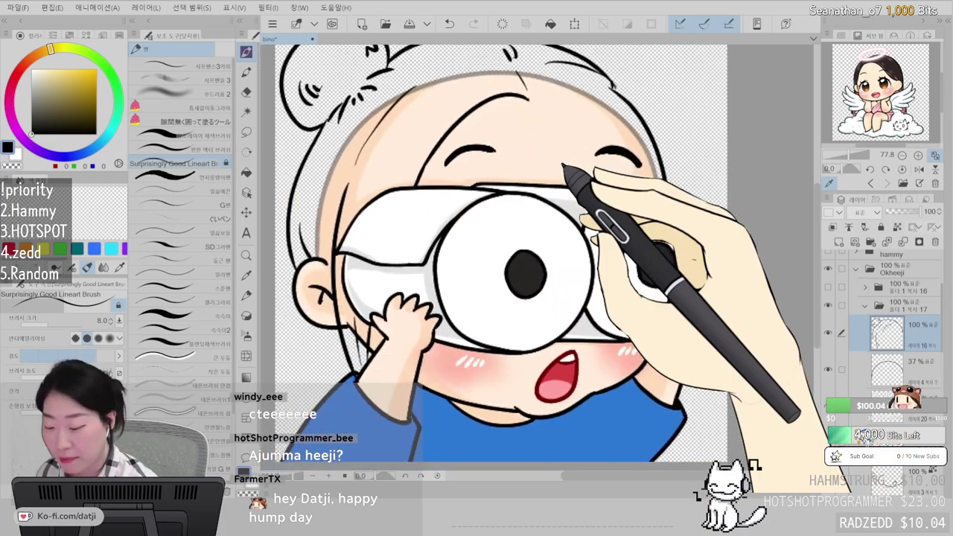
pyautogui.moveTo(528, 98)
pyautogui.mouseDown()
pyautogui.moveTo(567, 91)
pyautogui.moveTo(618, 127)
pyautogui.moveTo(647, 172)
pyautogui.mouseUp()
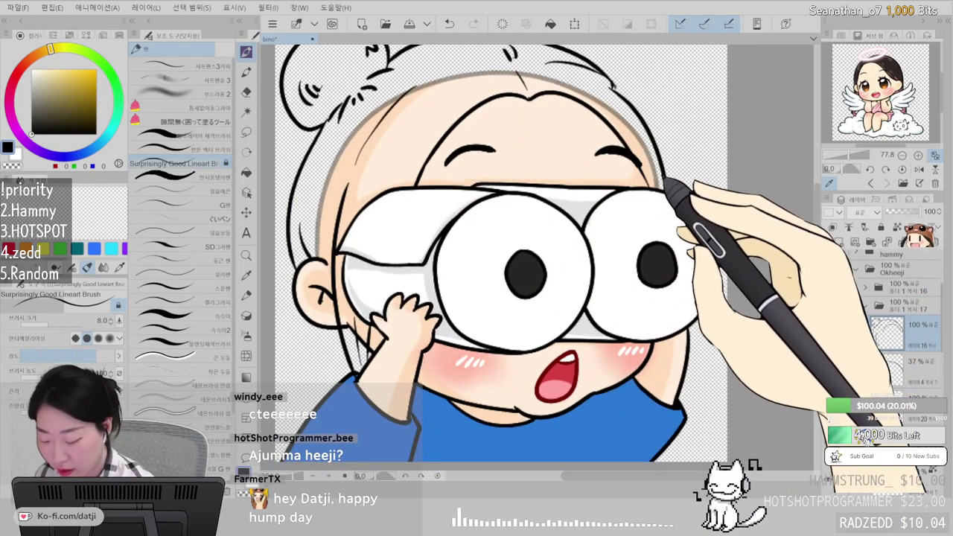
# - Refine the outer hair outline on the right side of the head by erasing and redrawing its line down to the binoculars
pyautogui.press('e')
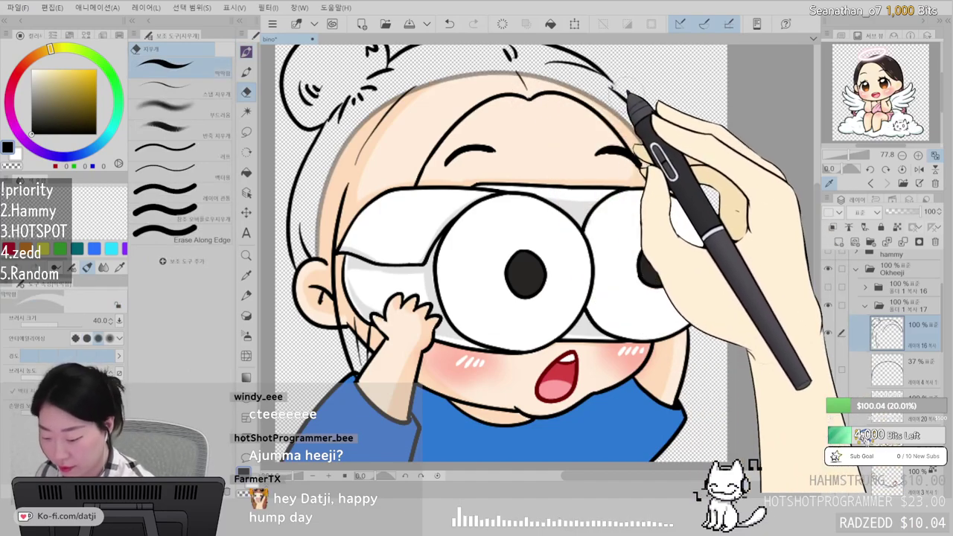
pyautogui.press('p')
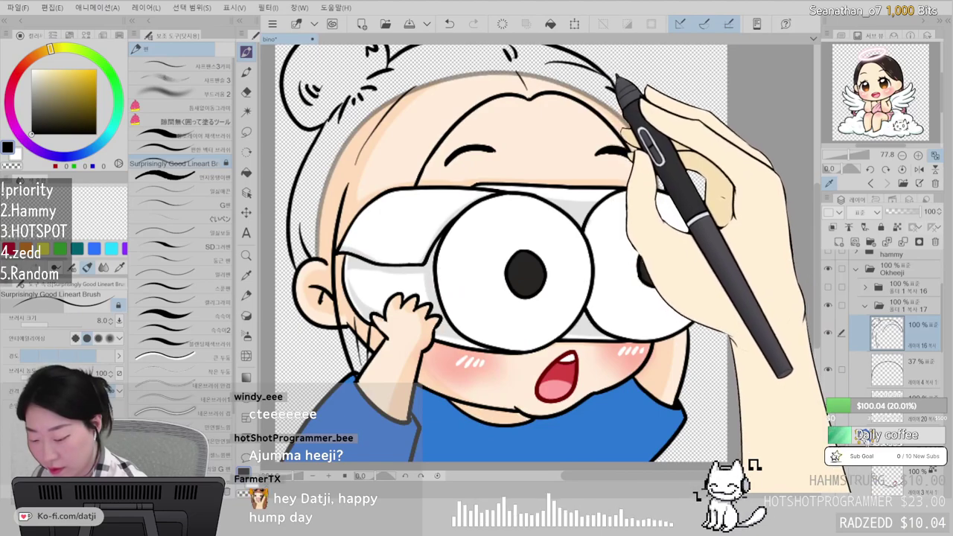
pyautogui.press('e')
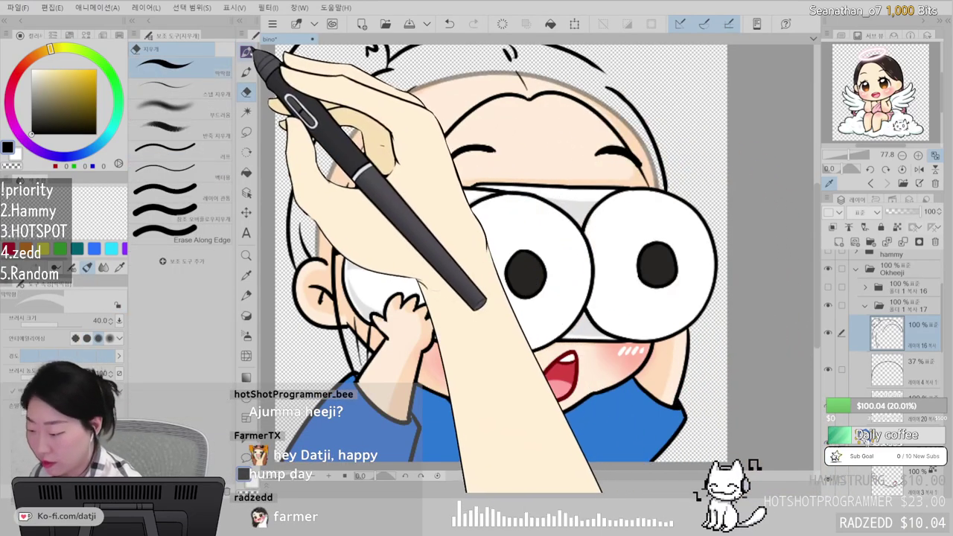
pyautogui.press('p')
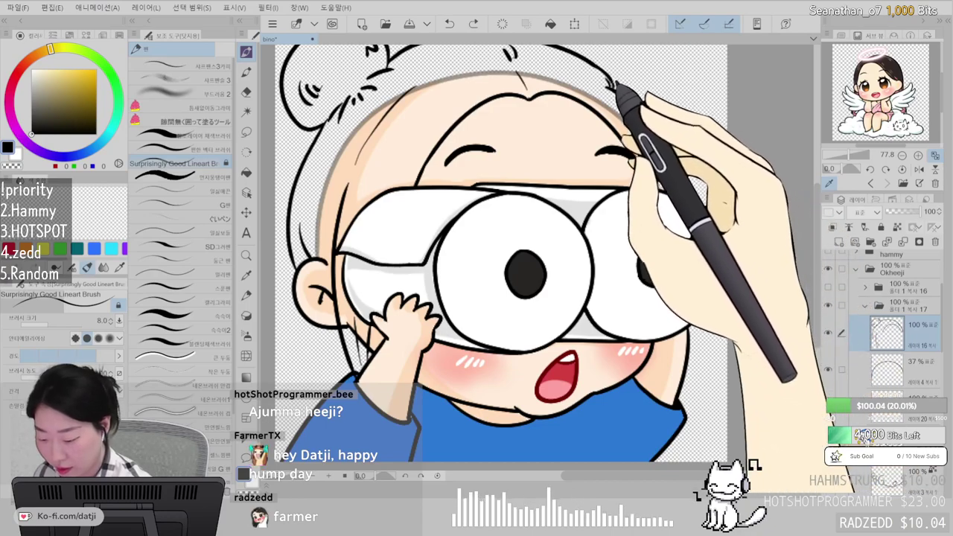
pyautogui.press('e')
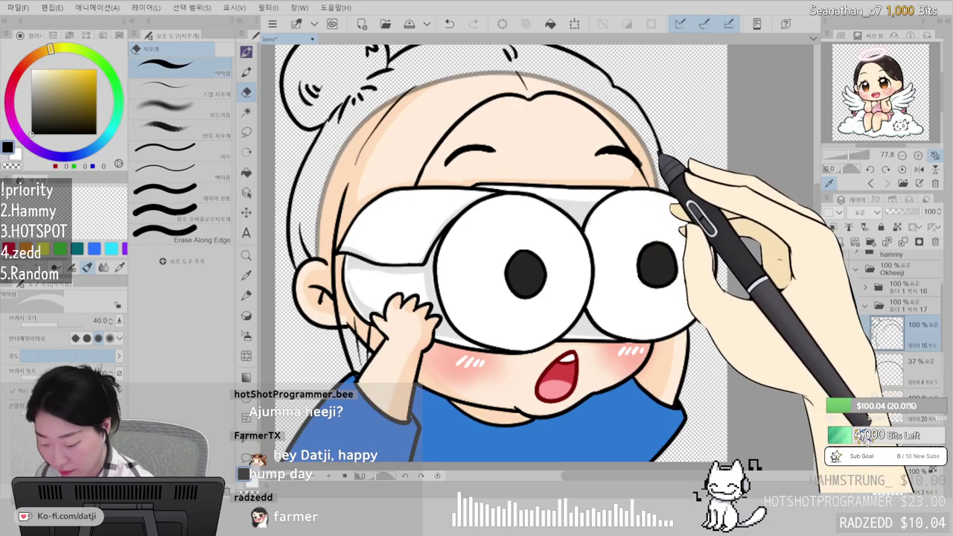
pyautogui.click(247, 51)
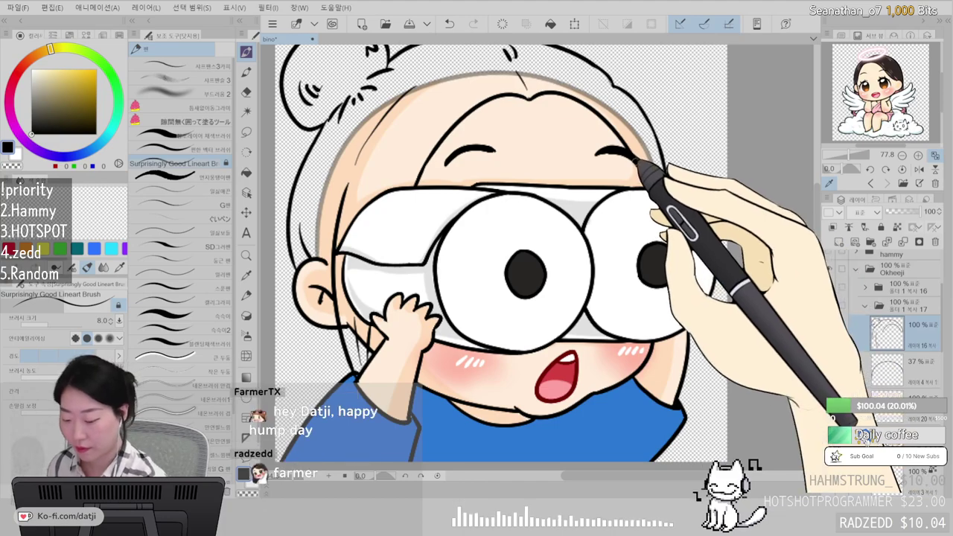
# - Lasso the eyebrow on the right side of the face and shift it slightly outward with a transform
pyautogui.press('e')
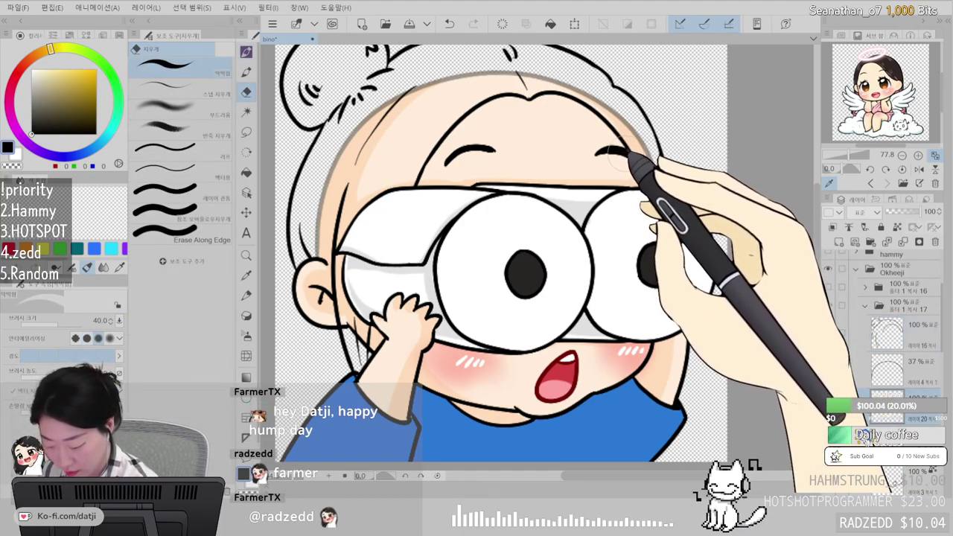
pyautogui.click(247, 132)
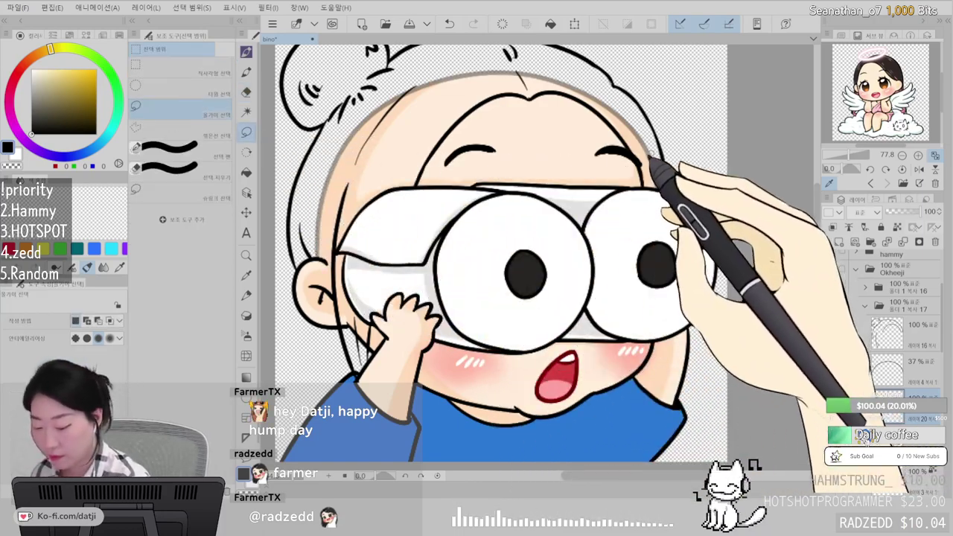
pyautogui.hotkey('ctrl', 't')
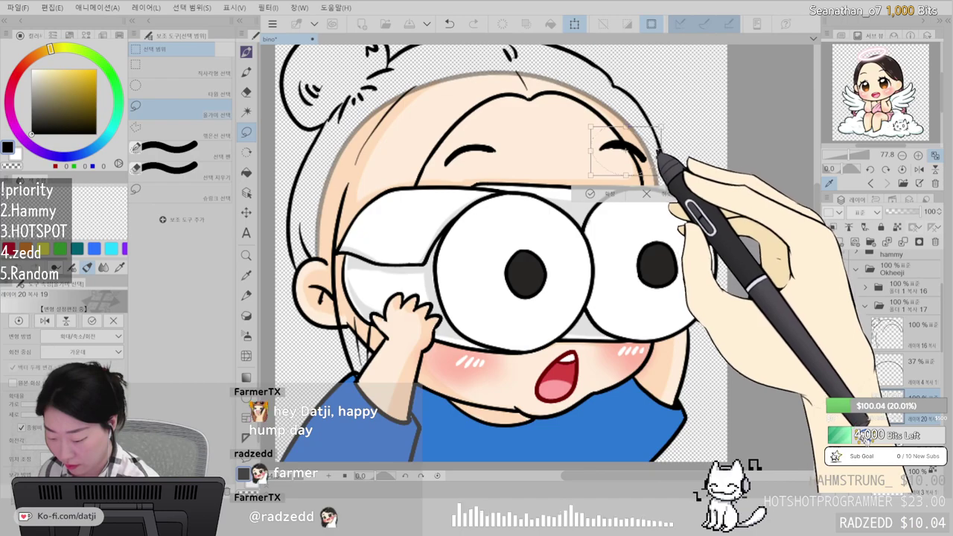
pyautogui.click(592, 194)
pyautogui.scroll(-5, 665, 234)
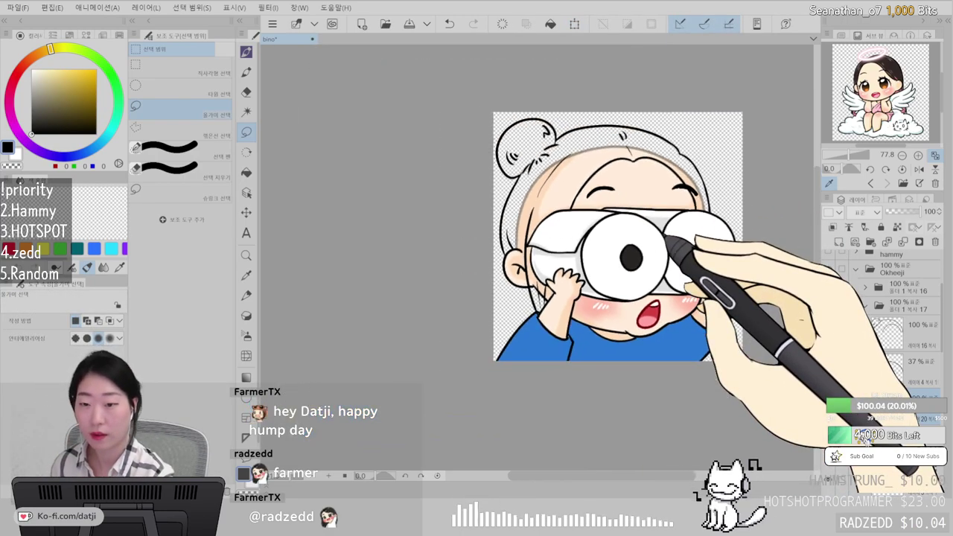
pyautogui.scroll(2, 664, 235)
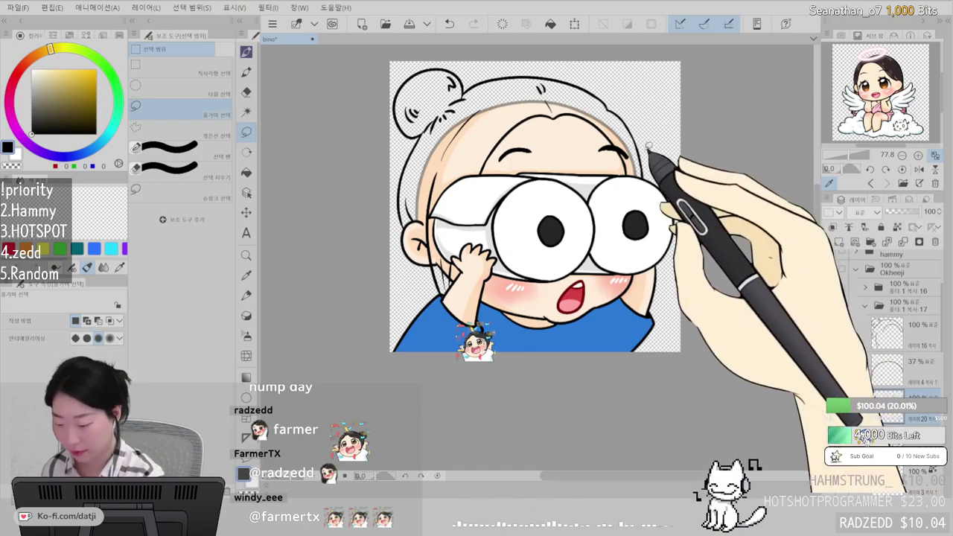
# - Hide the 37% opacity layer holding the grey head guide line
pyautogui.click(916, 366)
pyautogui.click(828, 369)
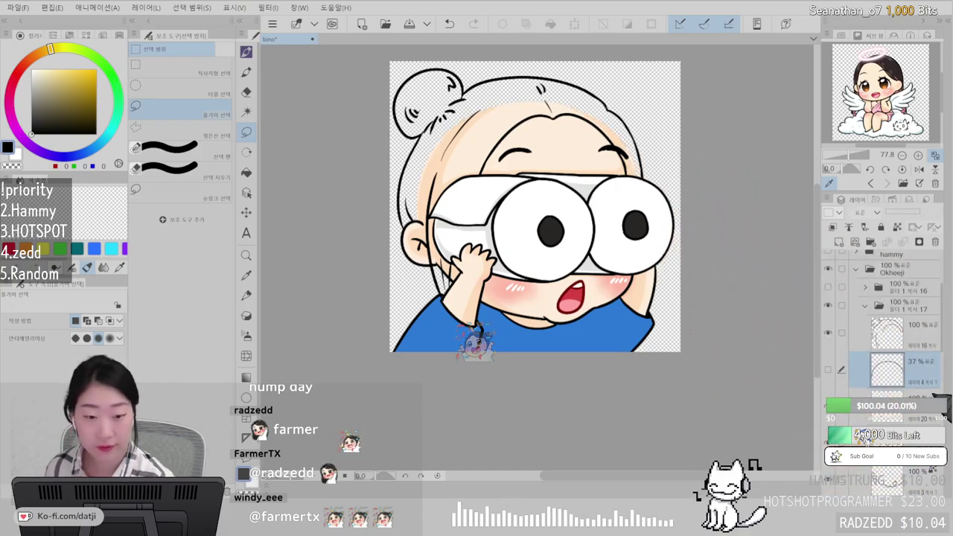
# - Sample dark brown (RGB 50, 40, 37) from the angel reference's hair and add a new layer for the hair colour below the lineart
pyautogui.scroll(-5, 925, 298)
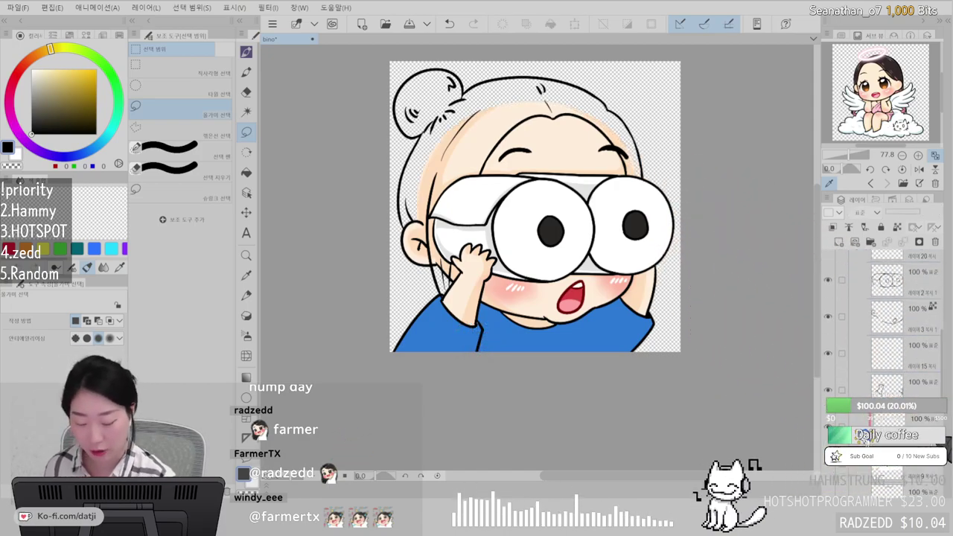
pyautogui.click(869, 66)
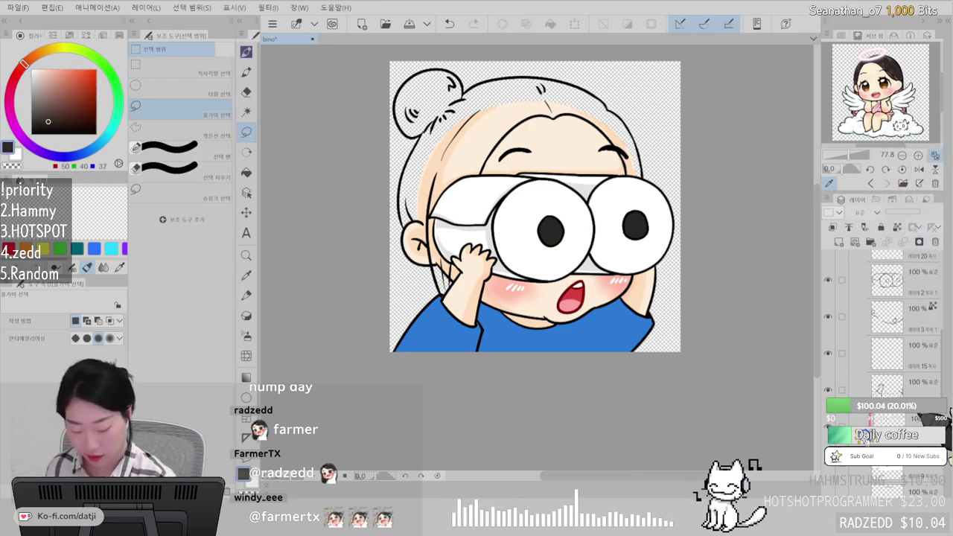
pyautogui.scroll(-2, 911, 372)
pyautogui.scroll(-3, 928, 298)
pyautogui.scroll(3, 931, 328)
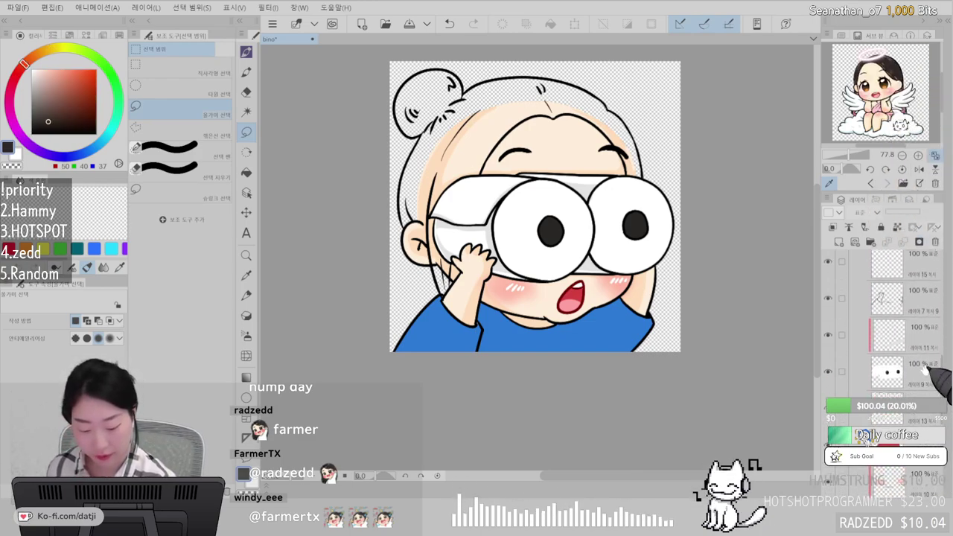
pyautogui.click(840, 242)
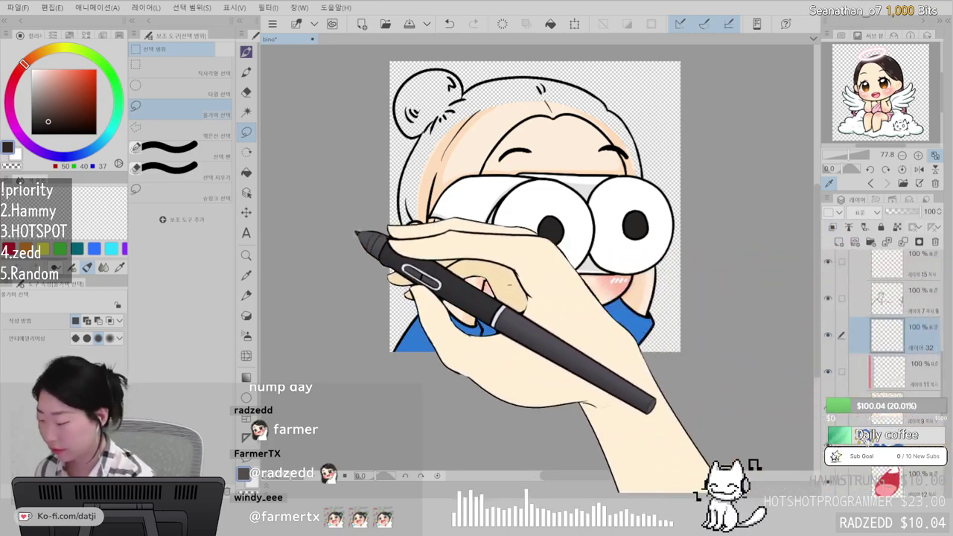
# - Fill the bun and the adjoining hair areas at the crown with the dark brown, undoing the last two fills
pyautogui.click(248, 172)
pyautogui.click(525, 89)
pyautogui.click(440, 105)
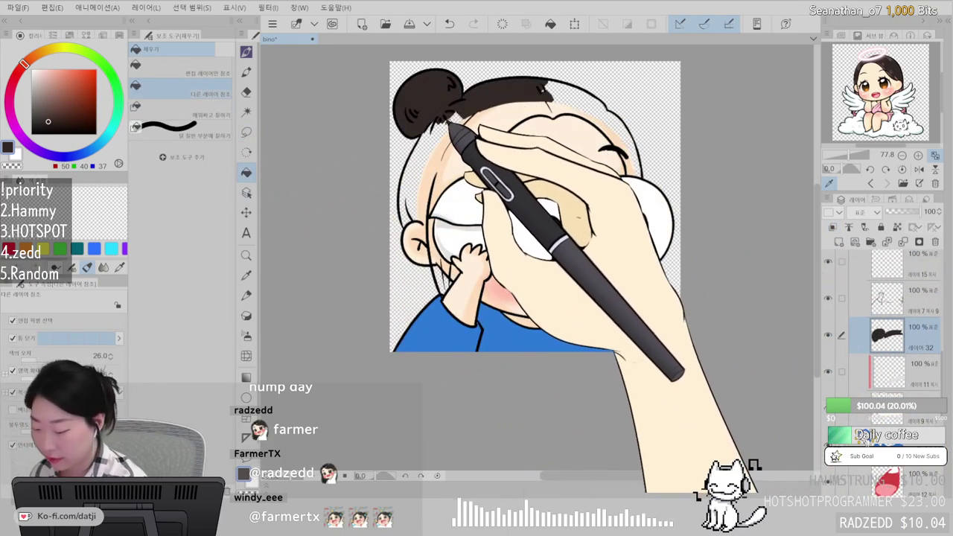
pyautogui.click(443, 133)
pyautogui.click(429, 171)
pyautogui.click(452, 154)
pyautogui.hotkey('ctrl', 'z')
pyautogui.hotkey('ctrl', 'z')
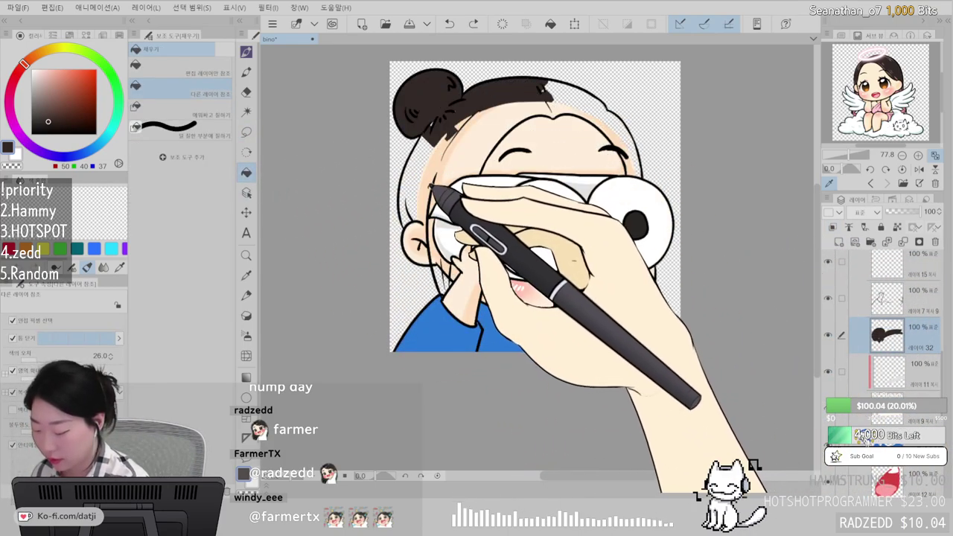
# - Return to the hair lineart layer with the Surprisingly Good Lineart Brush in black (RGB 0, 0, 0) to close gaps in the outline
pyautogui.keyDown('ctrl'); pyautogui.keyDown('shift'); pyautogui.click(426, 200); pyautogui.keyUp('shift'); pyautogui.keyUp('ctrl')
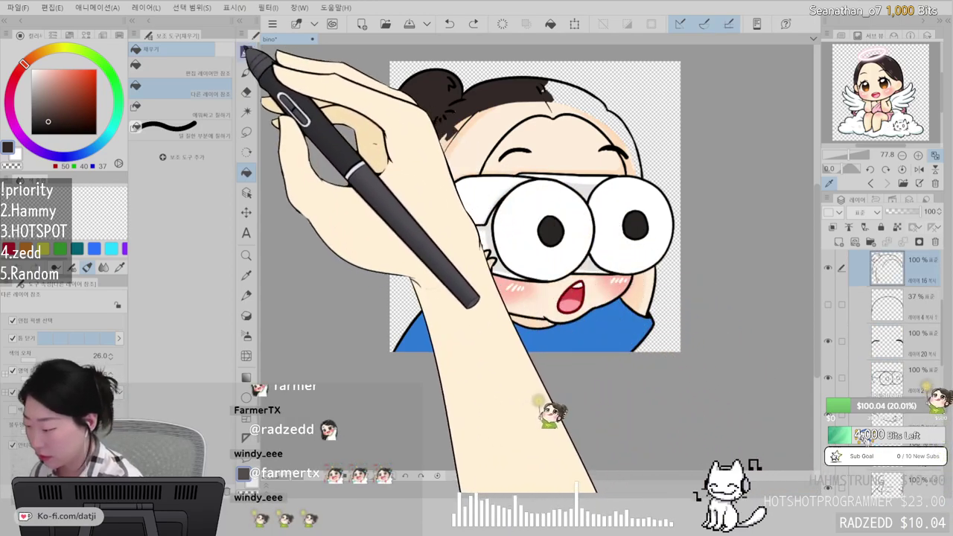
pyautogui.click(246, 51)
pyautogui.moveTo(45, 125); pyautogui.dragTo(28, 167)
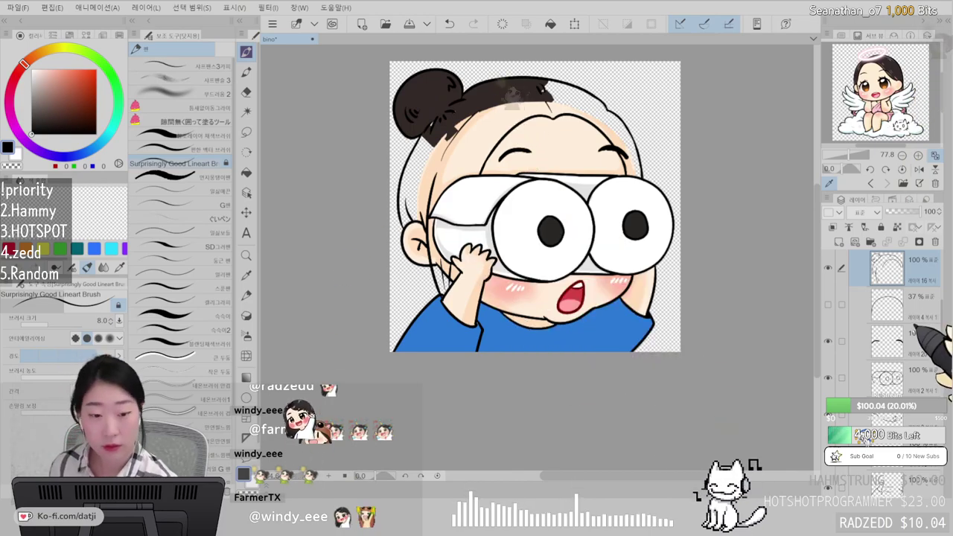
# - Resample the dark brown and fill the remaining hair on both sides of the parting on the hair colour layer
pyautogui.keyDown('alt'); pyautogui.click(499, 91); pyautogui.keyUp('alt')
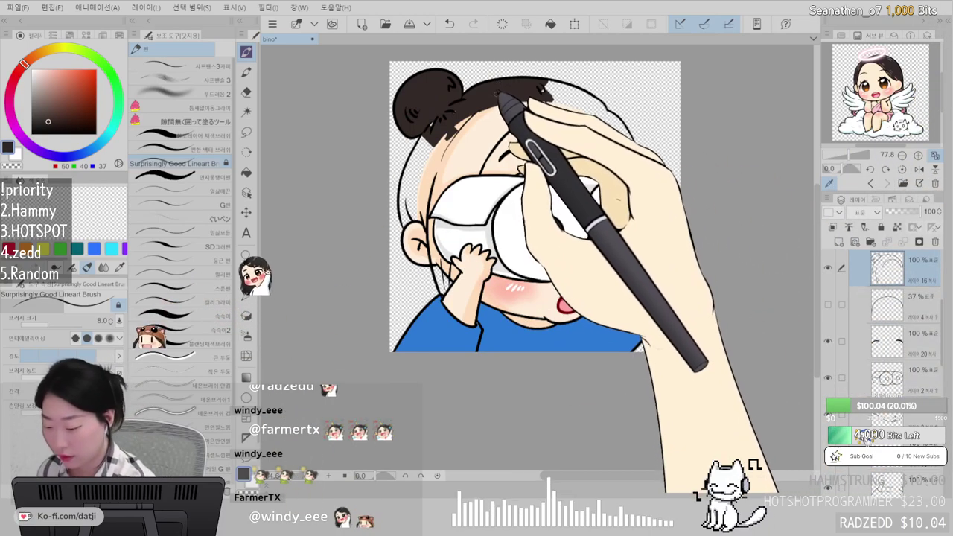
pyautogui.keyDown('ctrl'); pyautogui.keyDown('shift'); pyautogui.click(499, 91); pyautogui.keyUp('shift'); pyautogui.keyUp('ctrl')
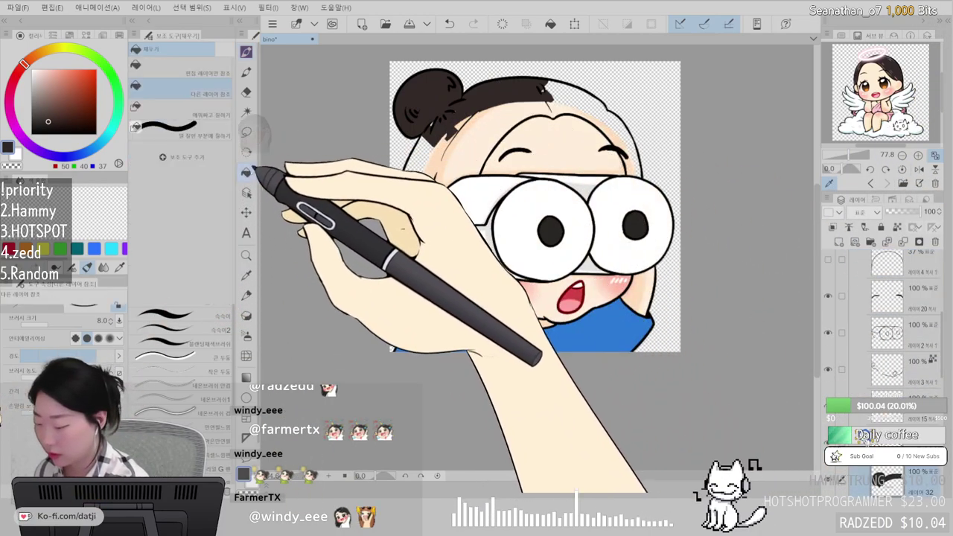
pyautogui.click(248, 173)
pyautogui.click(483, 128)
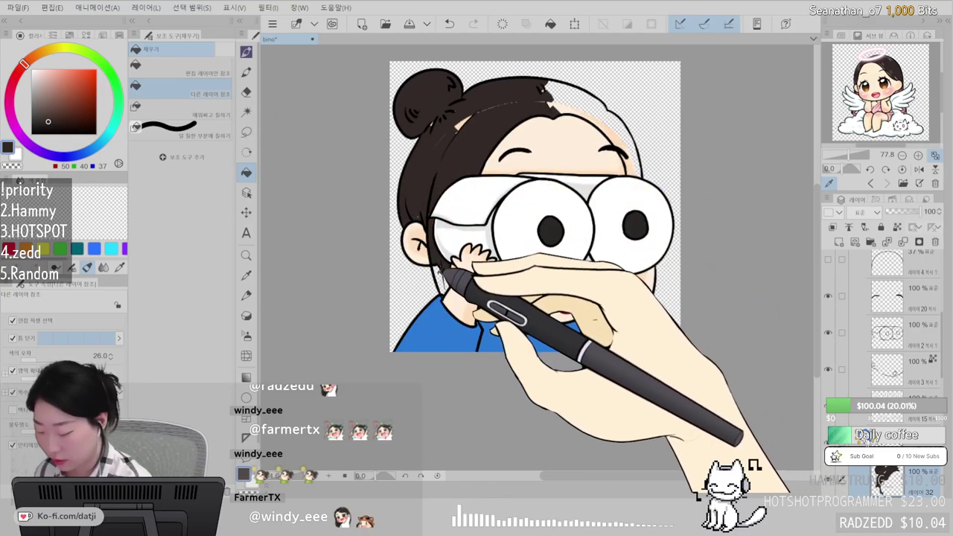
pyautogui.click(602, 108)
pyautogui.click(616, 127)
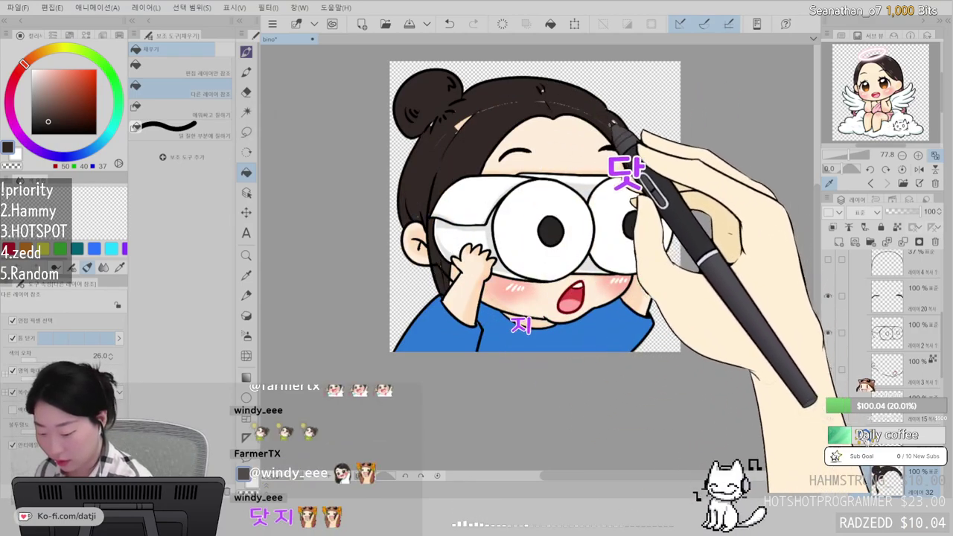
# - Paint over the unfilled slivers along the hairline, crown and bun in dark brown with the size 50 colouring brush
pyautogui.click(246, 51)
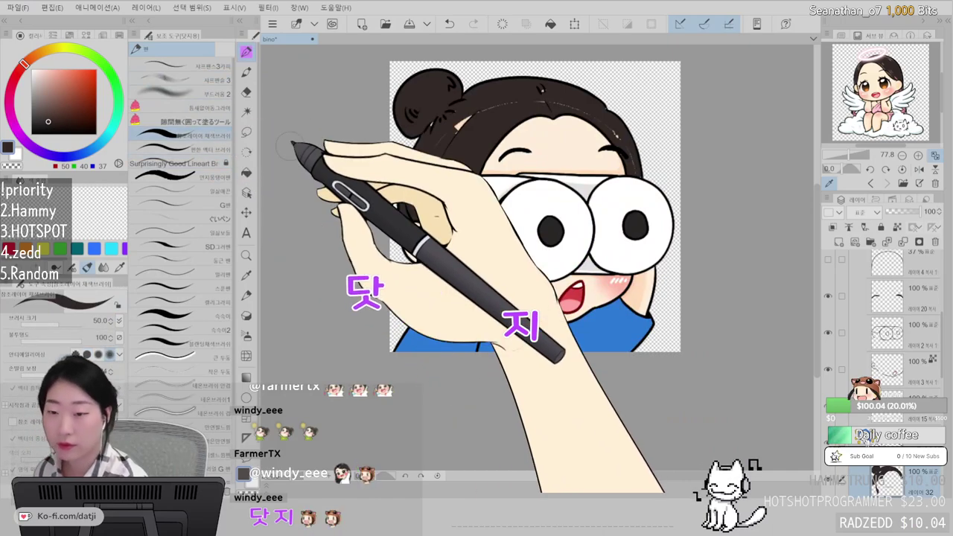
pyautogui.scroll(4, 293, 142)
pyautogui.moveTo(705, 186); pyautogui.dragTo(706, 213)
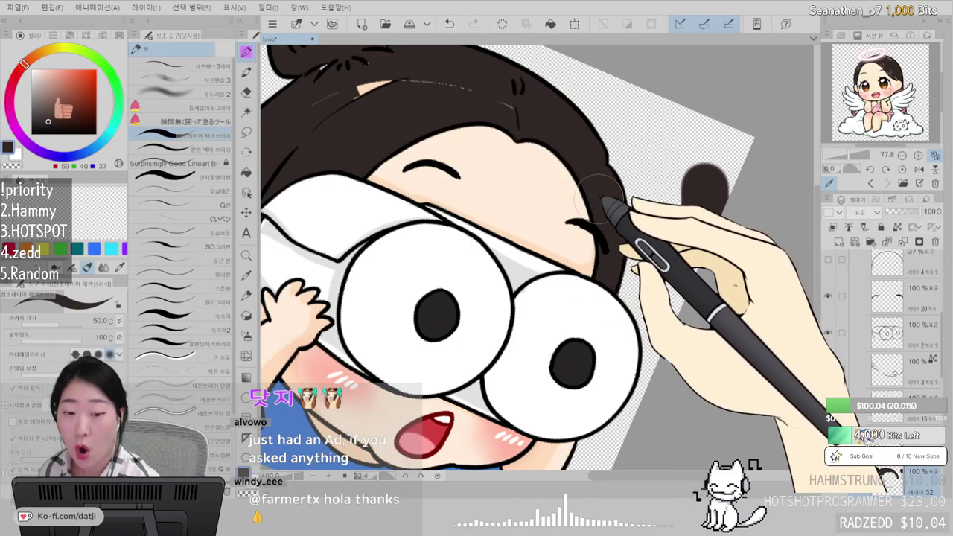
pyautogui.scroll(-3, 604, 200)
pyautogui.scroll(4, 602, 197)
pyautogui.scroll(2, 632, 95)
pyautogui.moveTo(599, 161)
pyautogui.mouseDown()
pyautogui.moveTo(491, 225)
pyautogui.moveTo(616, 101)
pyautogui.moveTo(475, 243)
pyautogui.mouseUp()
pyautogui.moveTo(452, 288)
pyautogui.mouseDown()
pyautogui.moveTo(444, 231)
pyautogui.moveTo(421, 250)
pyautogui.mouseUp()
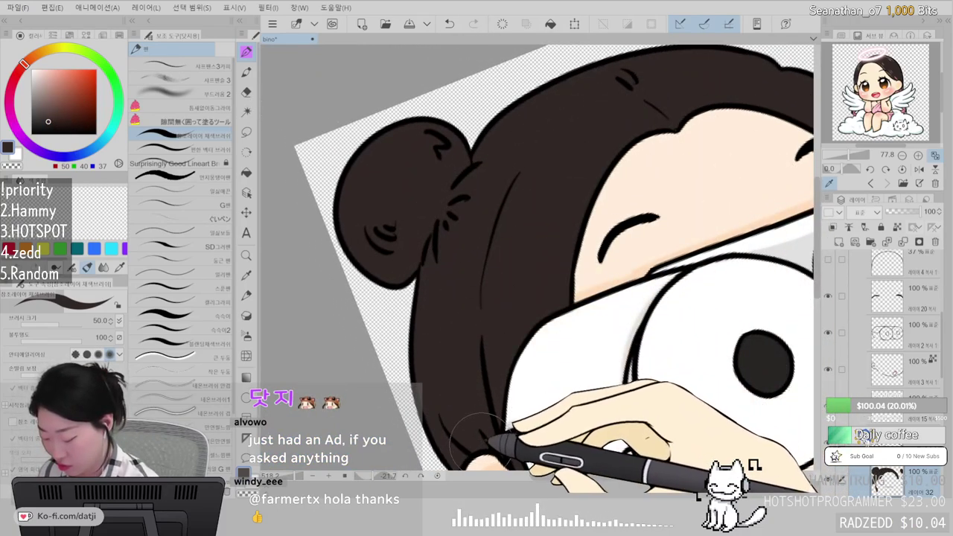
# - Clean up the face outline where it crosses the side lock by the ear, using the eraser at size 40
pyautogui.moveTo(501, 296)
pyautogui.mouseDown()
pyautogui.moveTo(475, 211)
pyautogui.moveTo(466, 120)
pyautogui.mouseUp()
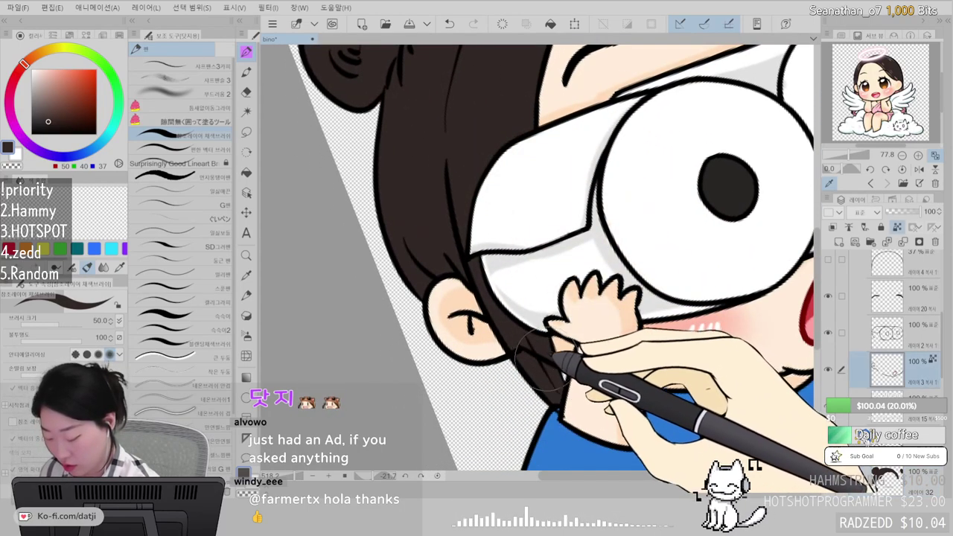
pyautogui.press('e')
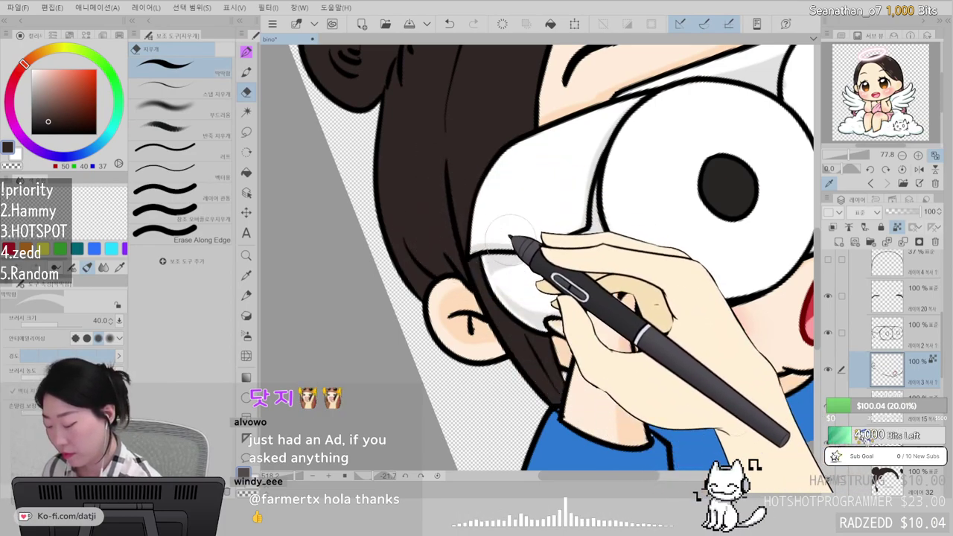
pyautogui.hotkey('ctrl', '0')
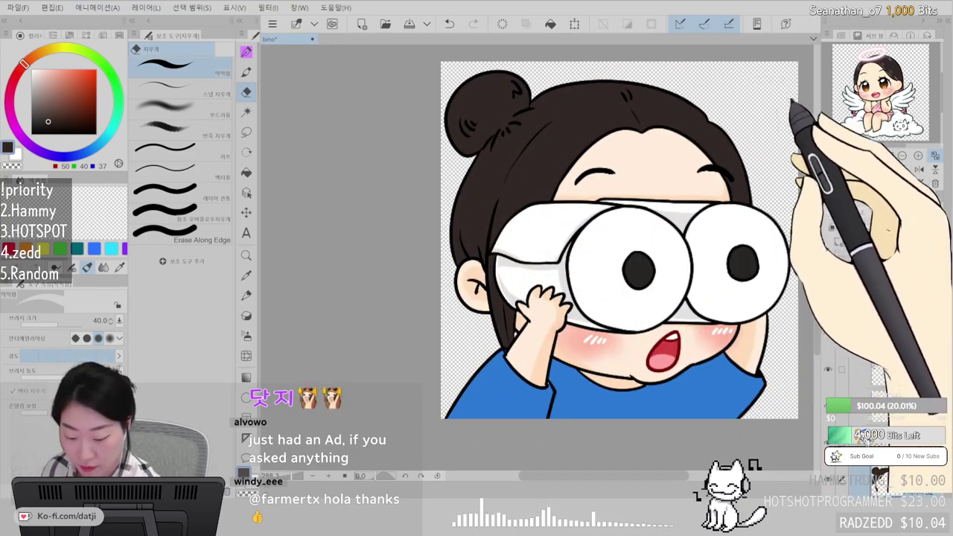
# - Brush soft pink (RGB 225, 133, 138) onto the side lock with the size 50 soft brush on a new layer clipped to the hair colour
pyautogui.click(904, 109)
pyautogui.moveTo(904, 108); pyautogui.dragTo(897, 91)
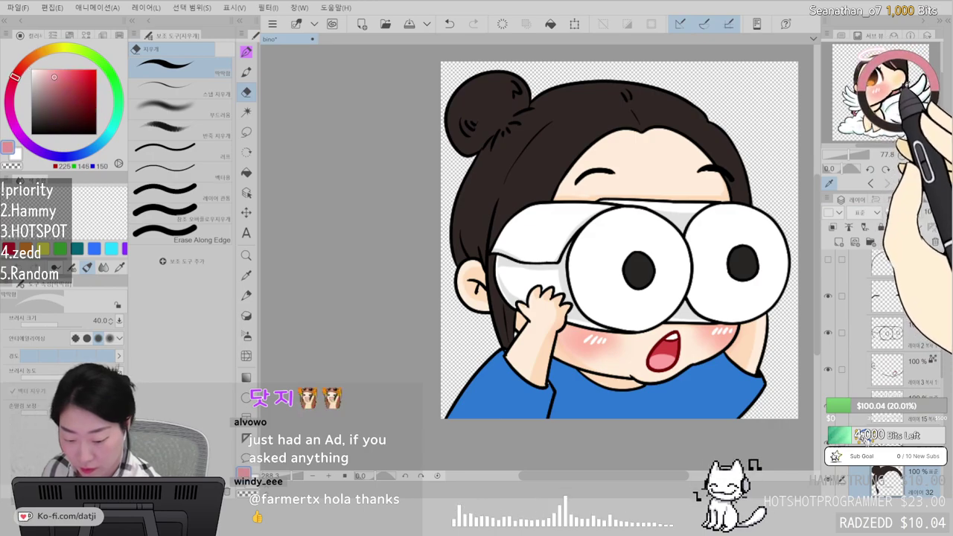
pyautogui.click(60, 75)
pyautogui.click(211, 97)
pyautogui.click(247, 53)
pyautogui.click(218, 94)
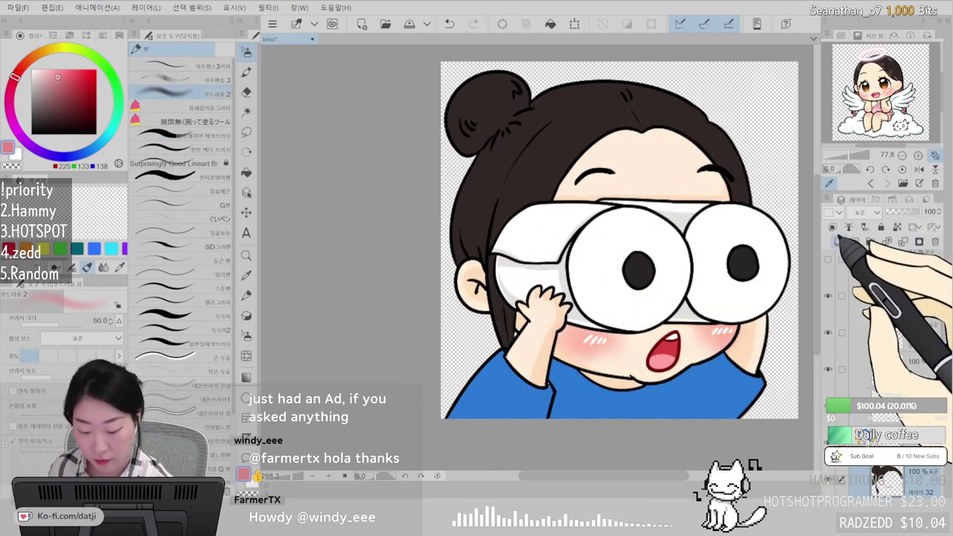
pyautogui.click(838, 242)
pyautogui.click(833, 227)
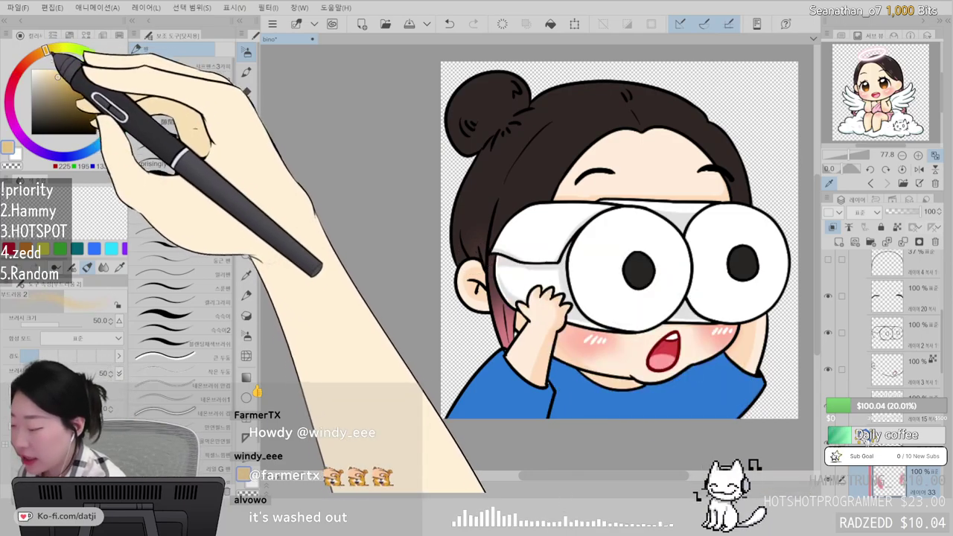
# - Replace the pink with caramel (RGB 201, 129, 80), blending it softly into the side lock, bun and hair ends
pyautogui.click(61, 72)
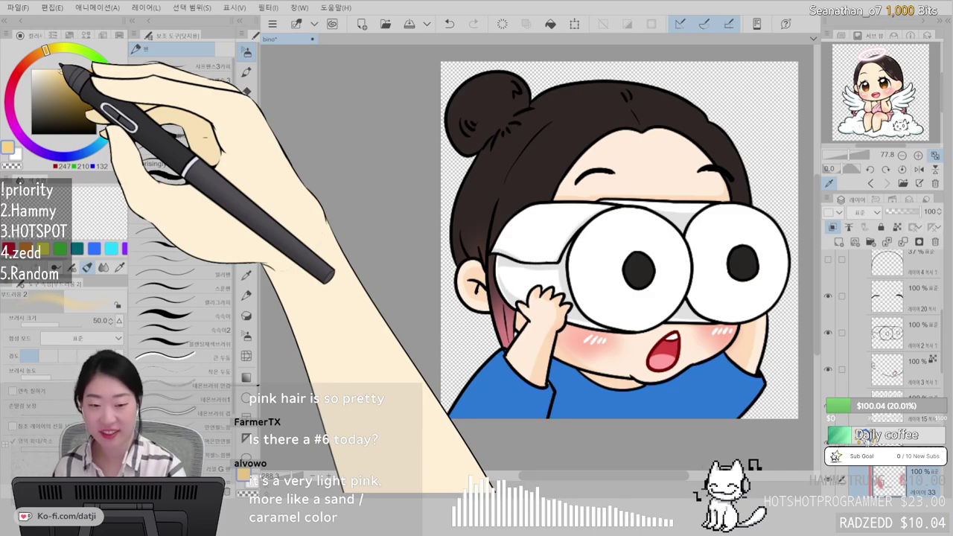
pyautogui.moveTo(46, 51)
pyautogui.mouseDown()
pyautogui.moveTo(32, 57)
pyautogui.moveTo(68, 76)
pyautogui.mouseUp()
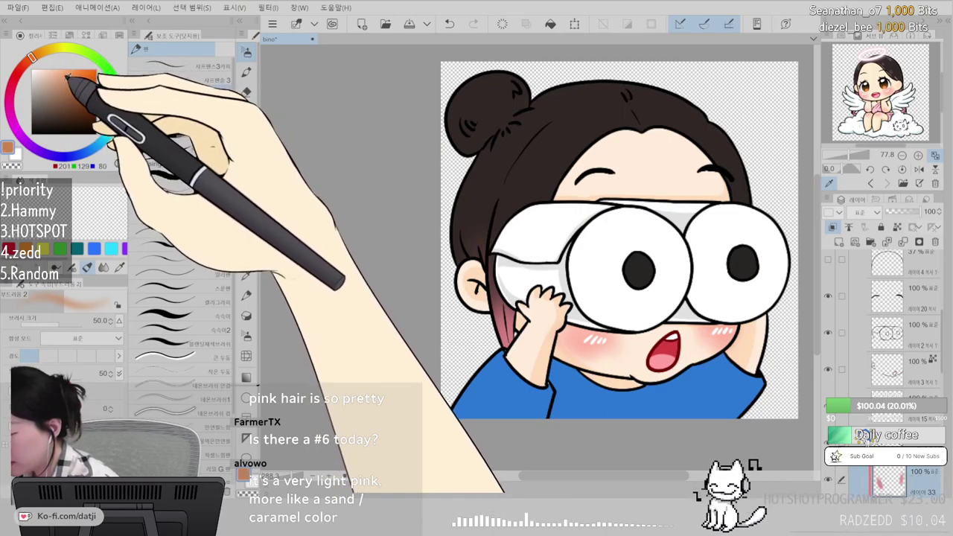
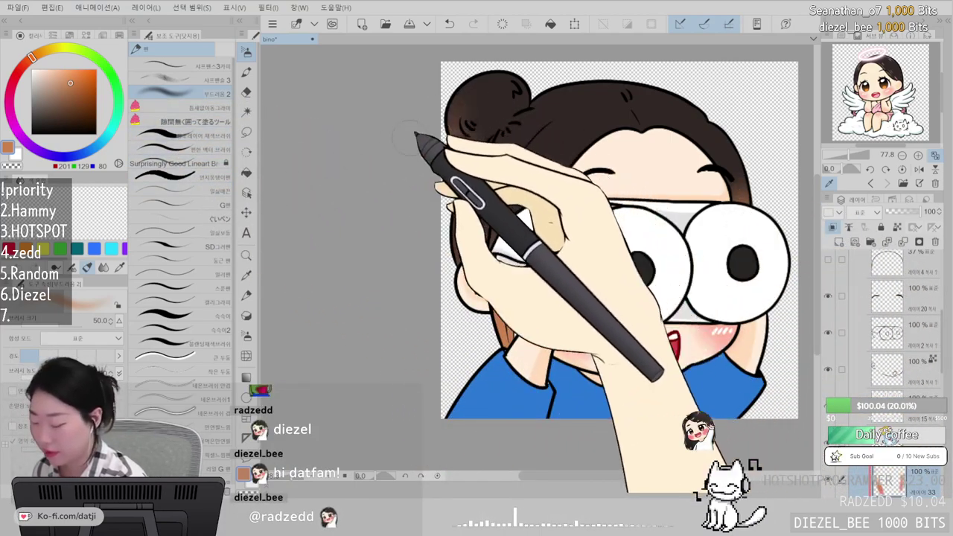
# - Draw caramel highlight strands along the bun and the hair above the ear with the size 50 colouring brush, redoing the first stroke
pyautogui.click(195, 134)
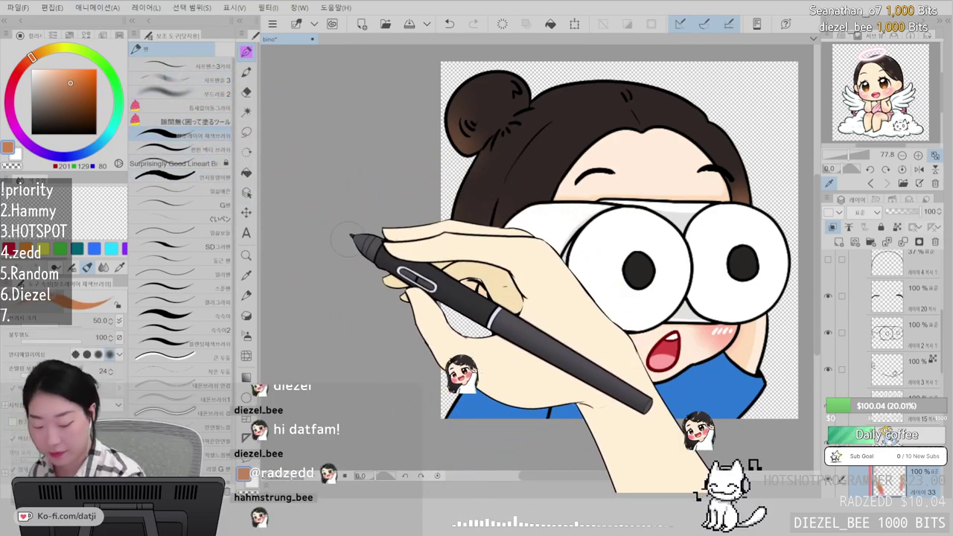
pyautogui.moveTo(461, 88); pyautogui.dragTo(471, 138)
pyautogui.hotkey('ctrl', 'z')
pyautogui.moveTo(457, 91)
pyautogui.mouseDown()
pyautogui.moveTo(472, 152)
pyautogui.moveTo(485, 154)
pyautogui.moveTo(489, 98)
pyautogui.moveTo(494, 131)
pyautogui.moveTo(487, 117)
pyautogui.moveTo(494, 139)
pyautogui.moveTo(487, 132)
pyautogui.moveTo(463, 157)
pyautogui.mouseUp()
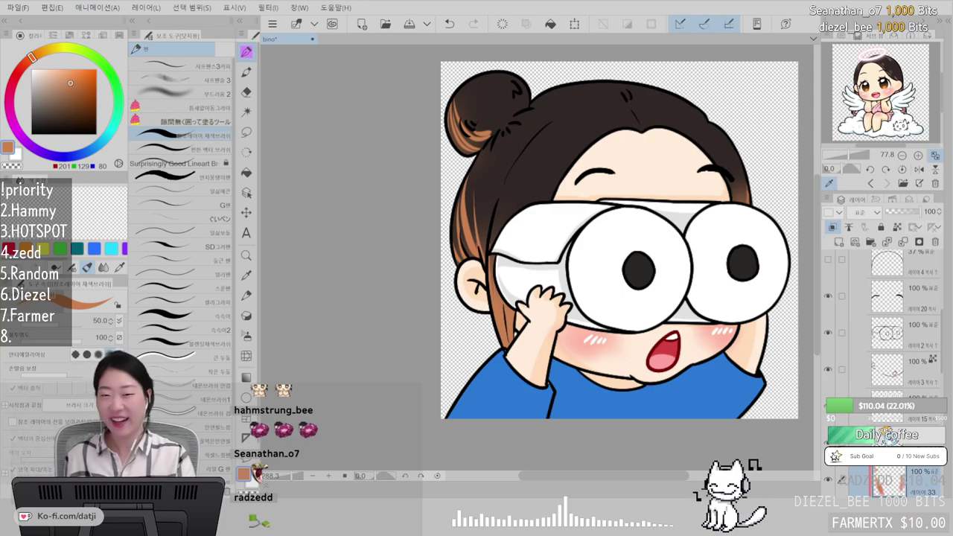
# - Add lighter peach-caramel strands (RGB 245, 179, 133) over the bun and the hair above the ear with the size 50 colouring brush
pyautogui.scroll(2, 689, 254)
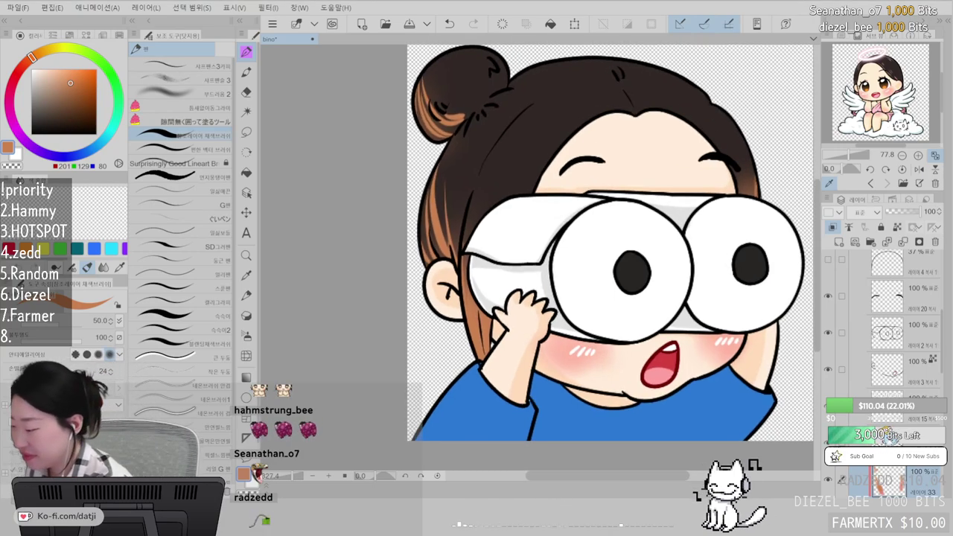
pyautogui.click(62, 69)
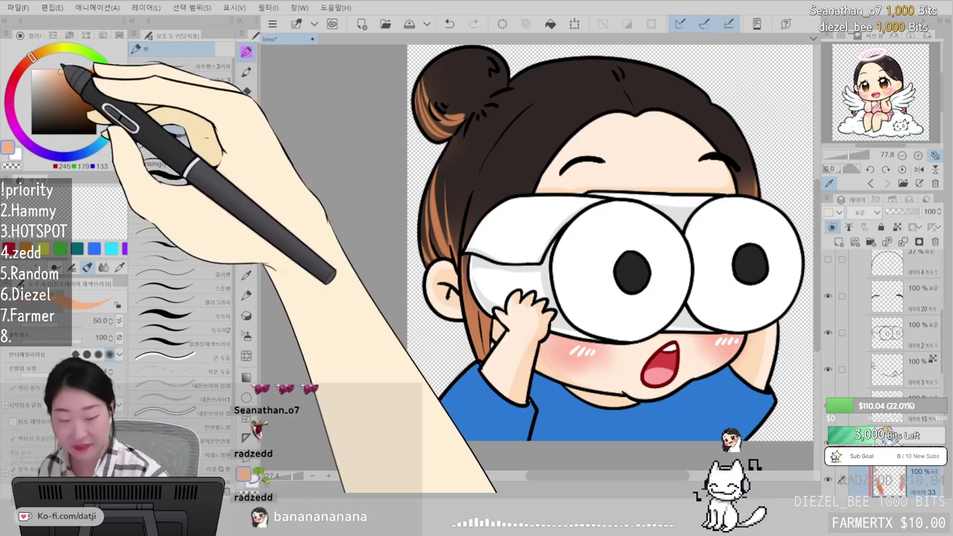
pyautogui.moveTo(562, 247); pyautogui.dragTo(622, 255)
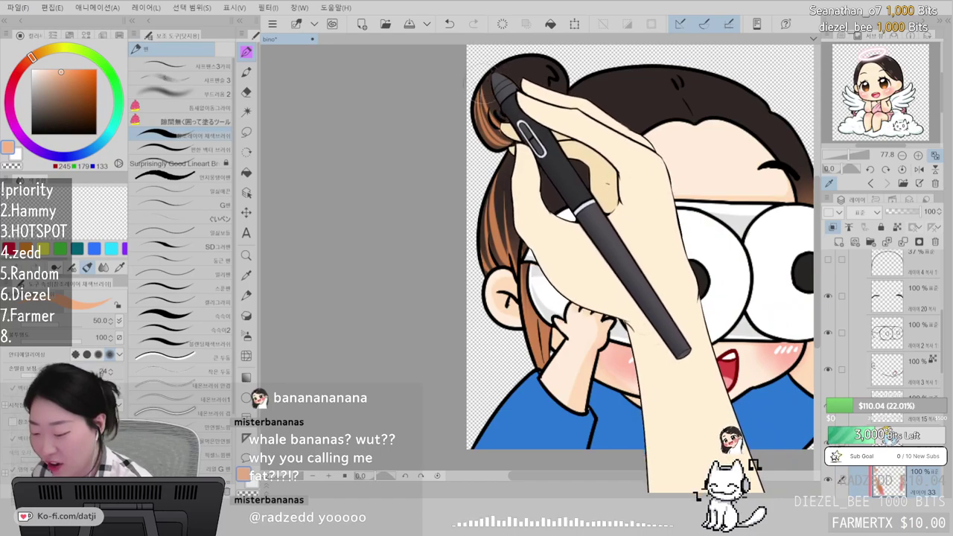
pyautogui.moveTo(485, 92); pyautogui.dragTo(489, 130)
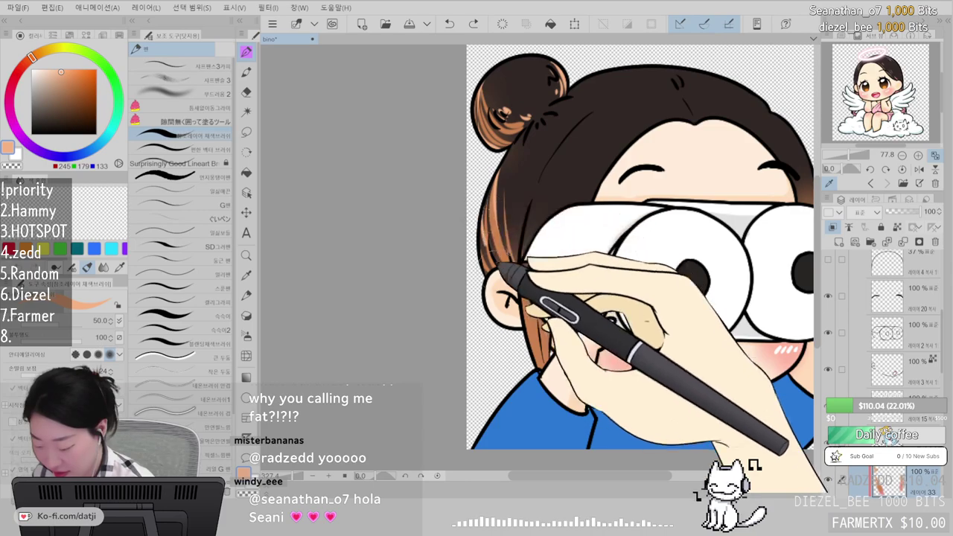
pyautogui.moveTo(718, 328); pyautogui.dragTo(616, 341)
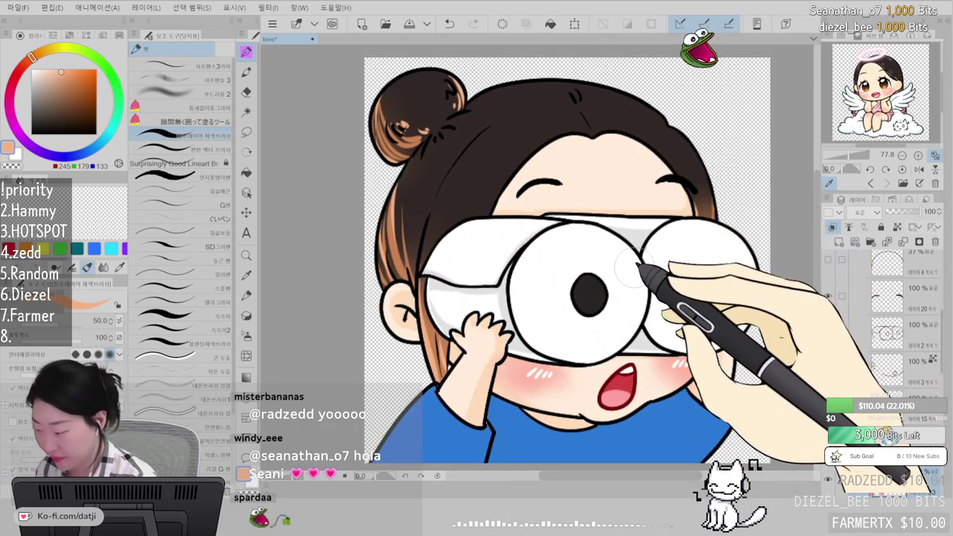
# - Hatch grey (RGB 164, 164, 164) shine marks along the top and front hair on a new layer with the size 8 lineart brush
pyautogui.click(31, 88)
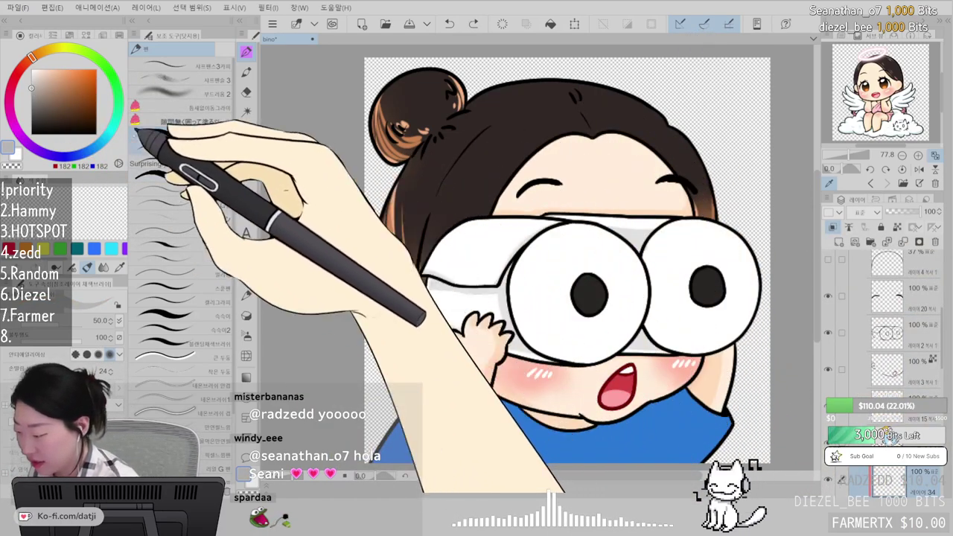
pyautogui.click(31, 92)
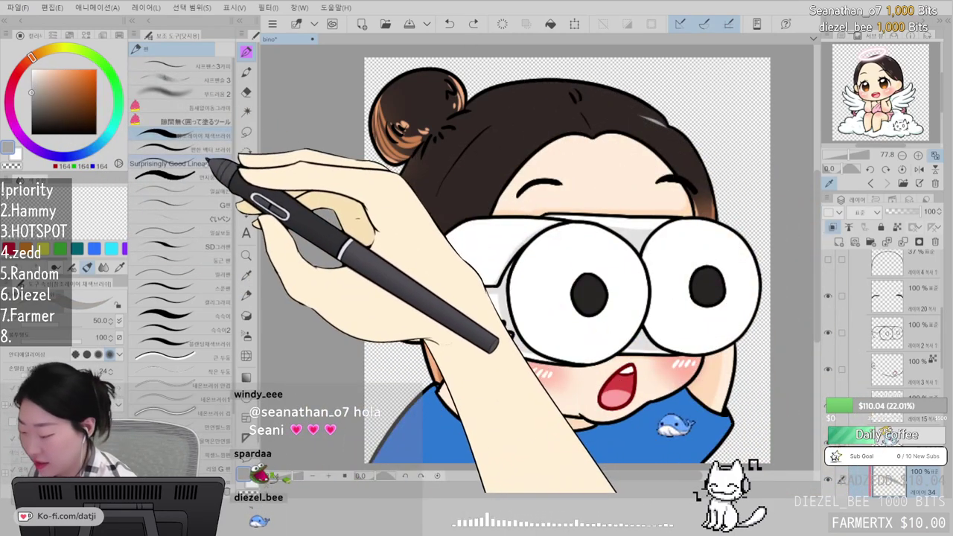
pyautogui.click(211, 163)
pyautogui.hotkey('ctrl', 'z')
pyautogui.scroll(3, 645, 141)
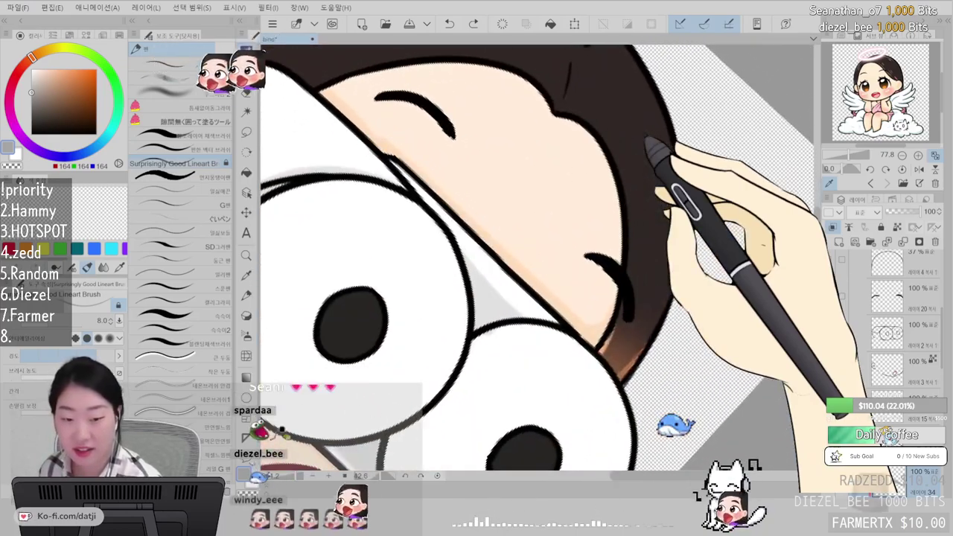
pyautogui.moveTo(614, 147); pyautogui.dragTo(634, 166)
pyautogui.moveTo(678, 212)
pyautogui.mouseDown()
pyautogui.moveTo(666, 219)
pyautogui.moveTo(667, 260)
pyautogui.mouseUp()
pyautogui.moveTo(524, 111); pyautogui.dragTo(536, 93)
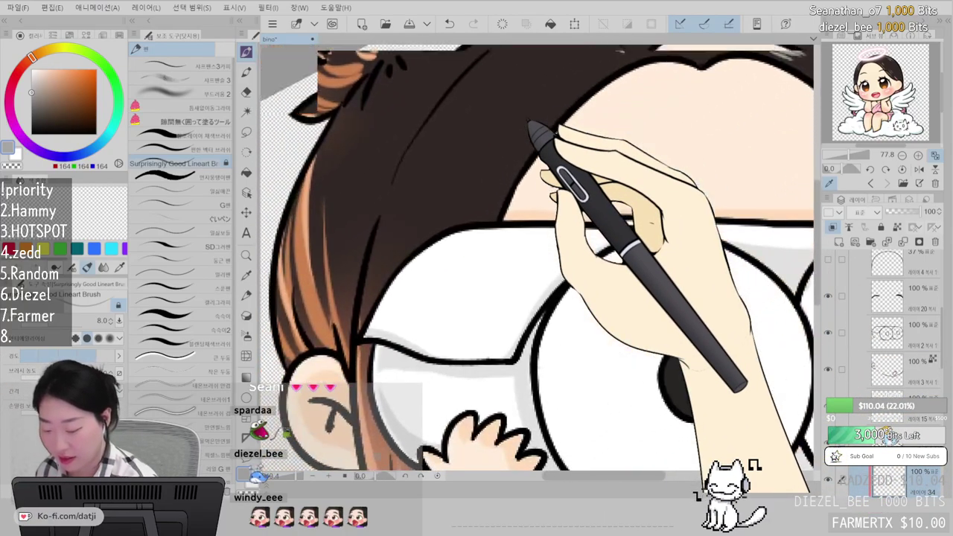
pyautogui.moveTo(470, 243); pyautogui.dragTo(487, 322)
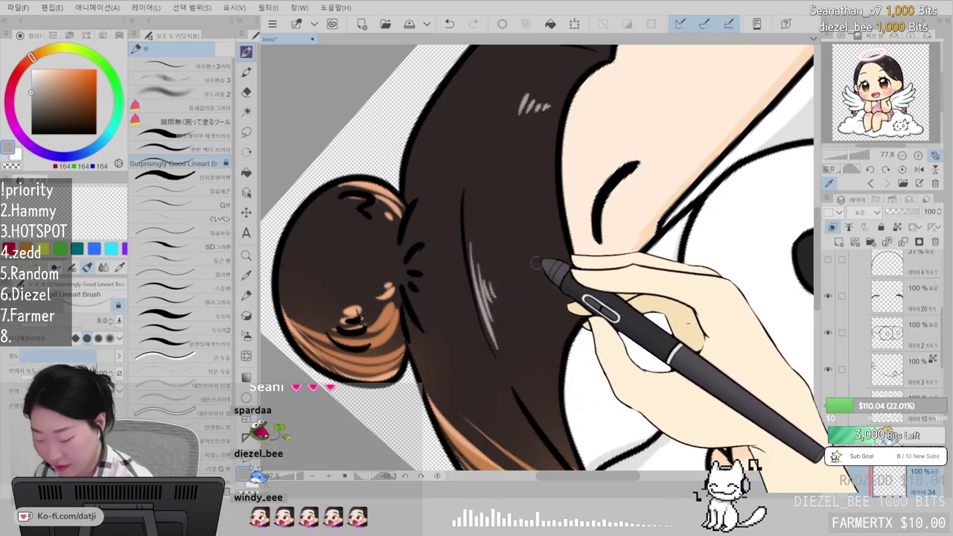
# - Add short grey shine strokes across the middle of the bun and the hair beside its base
pyautogui.moveTo(423, 132); pyautogui.dragTo(421, 183)
pyautogui.moveTo(328, 223)
pyautogui.mouseDown()
pyautogui.moveTo(352, 223)
pyautogui.moveTo(356, 239)
pyautogui.mouseUp()
pyautogui.moveTo(338, 253); pyautogui.dragTo(350, 261)
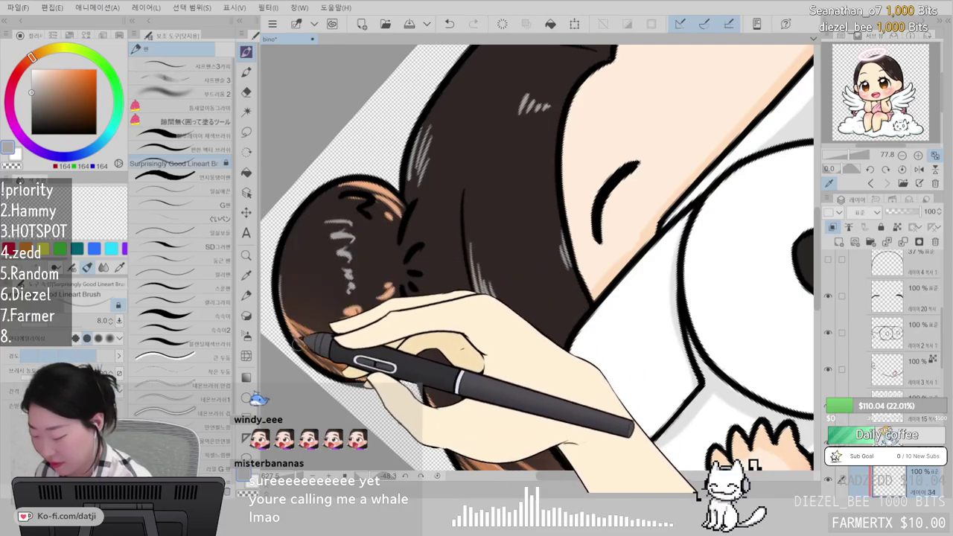
pyautogui.moveTo(458, 393); pyautogui.dragTo(425, 250)
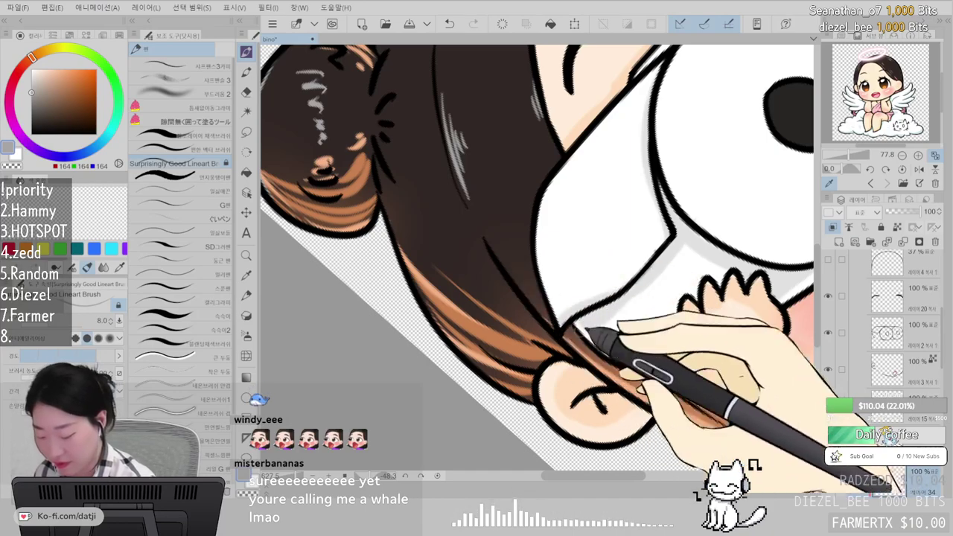
pyautogui.scroll(-3, 603, 382)
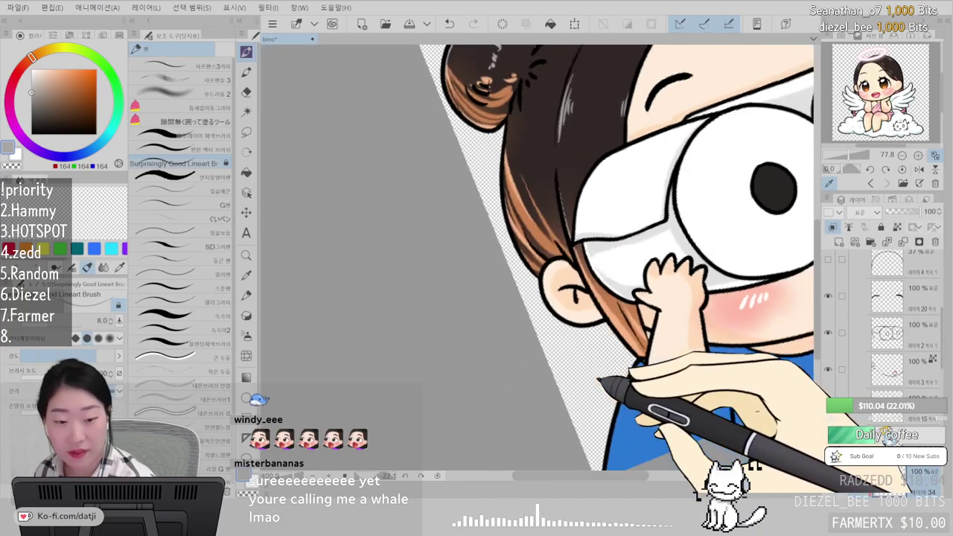
pyautogui.scroll(1, 605, 381)
pyautogui.scroll(-2, 602, 381)
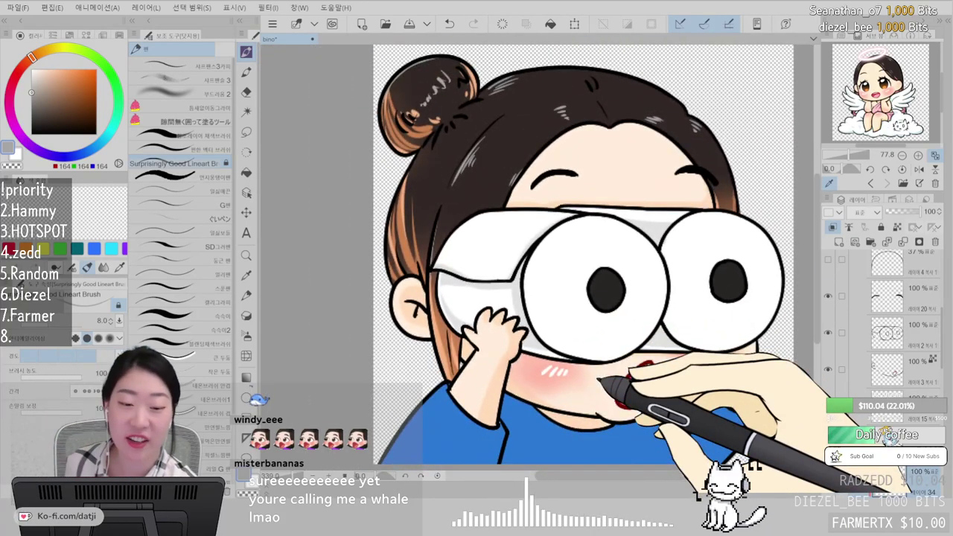
pyautogui.scroll(-2, 600, 381)
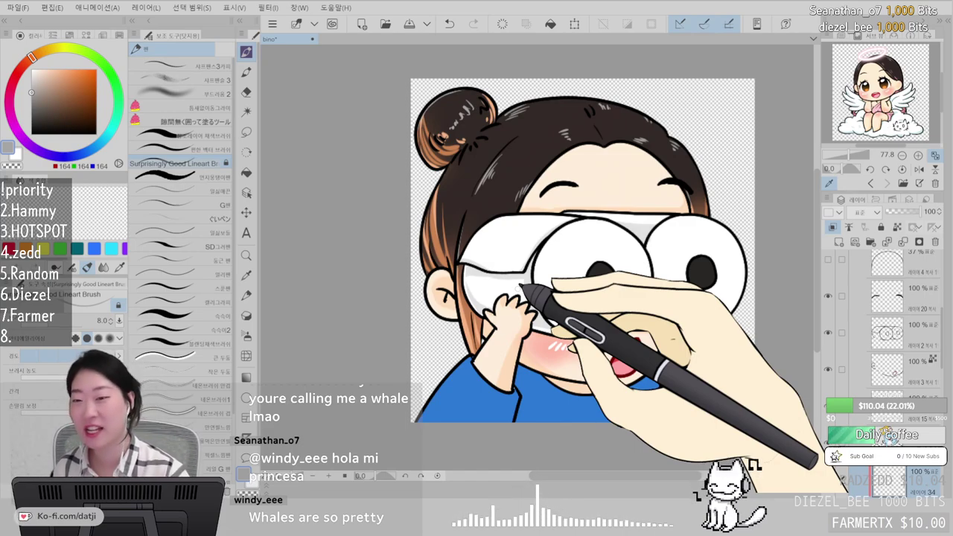
# - Recolour the blue shirt light pink (RGB 255, 199, 209), sampled from the reference character's outfit, using the size 50 soft brush
pyautogui.moveTo(870, 105); pyautogui.dragTo(873, 113)
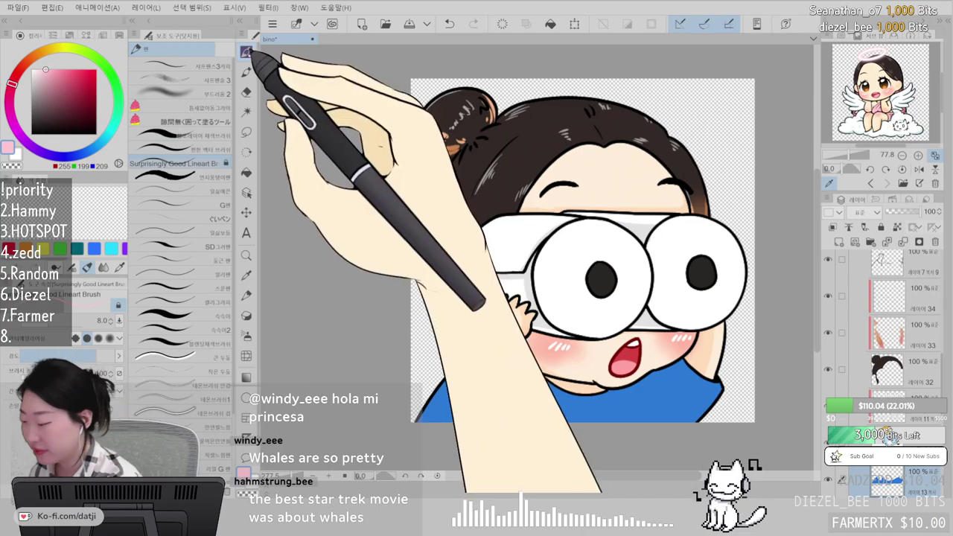
pyautogui.click(176, 90)
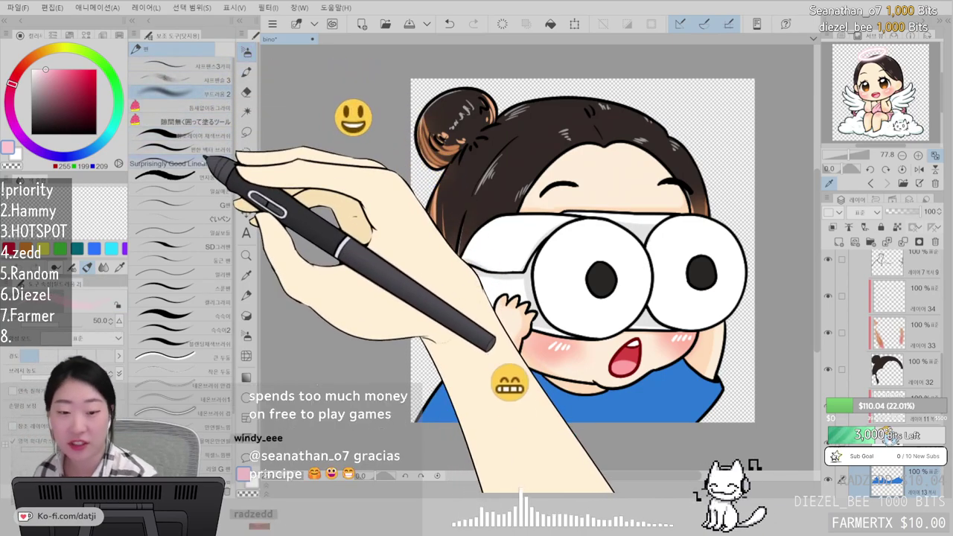
pyautogui.moveTo(621, 363); pyautogui.dragTo(608, 275)
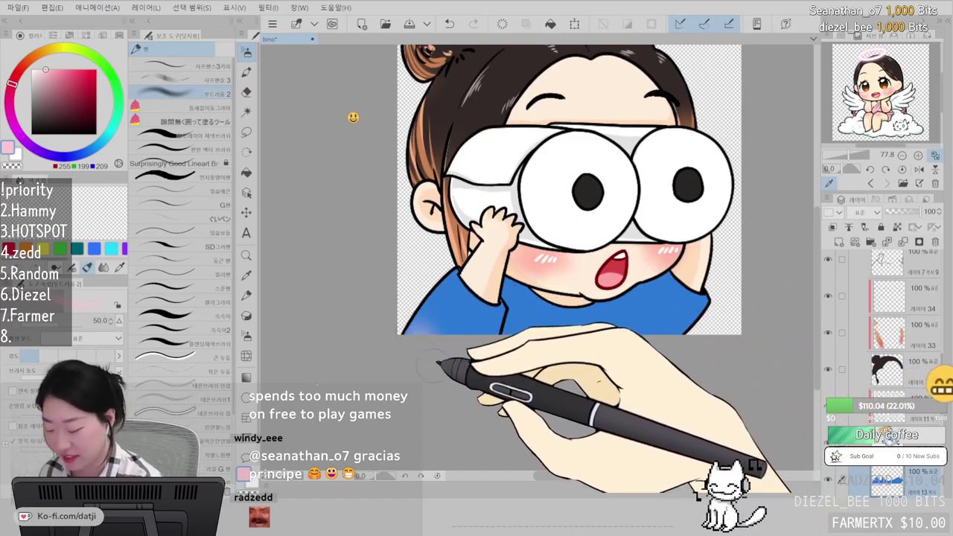
pyautogui.moveTo(410, 320)
pyautogui.mouseDown()
pyautogui.moveTo(472, 332)
pyautogui.moveTo(484, 261)
pyautogui.moveTo(550, 328)
pyautogui.moveTo(618, 297)
pyautogui.moveTo(697, 322)
pyautogui.moveTo(735, 317)
pyautogui.mouseUp()
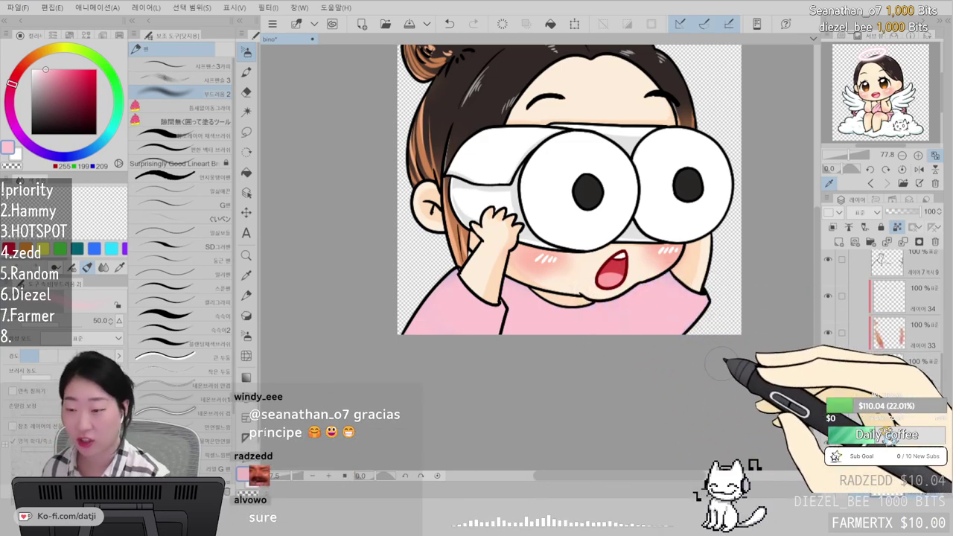
# - Examine the whole emote with the pink shirt at small and large display sizes
pyautogui.scroll(-3, 724, 360)
pyautogui.scroll(2, 724, 360)
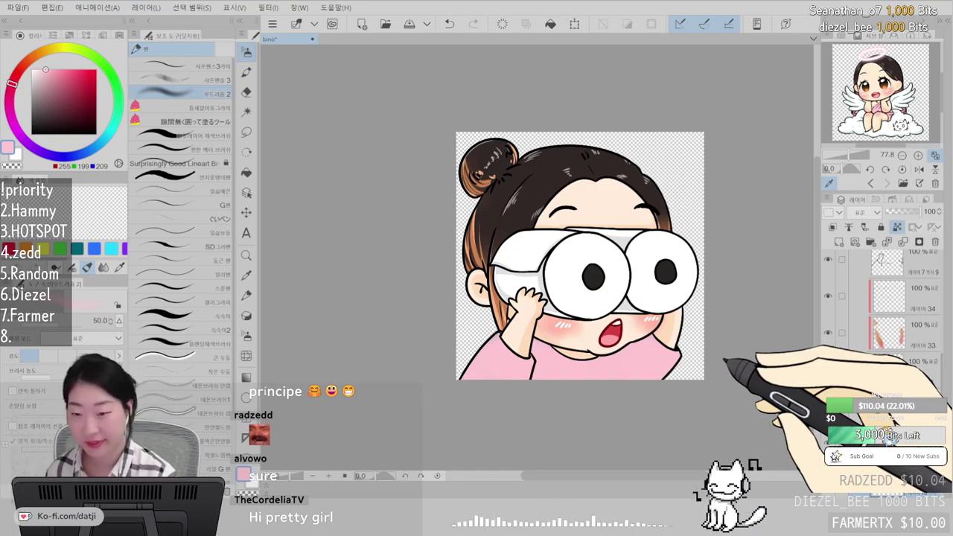
pyautogui.scroll(-3, 726, 362)
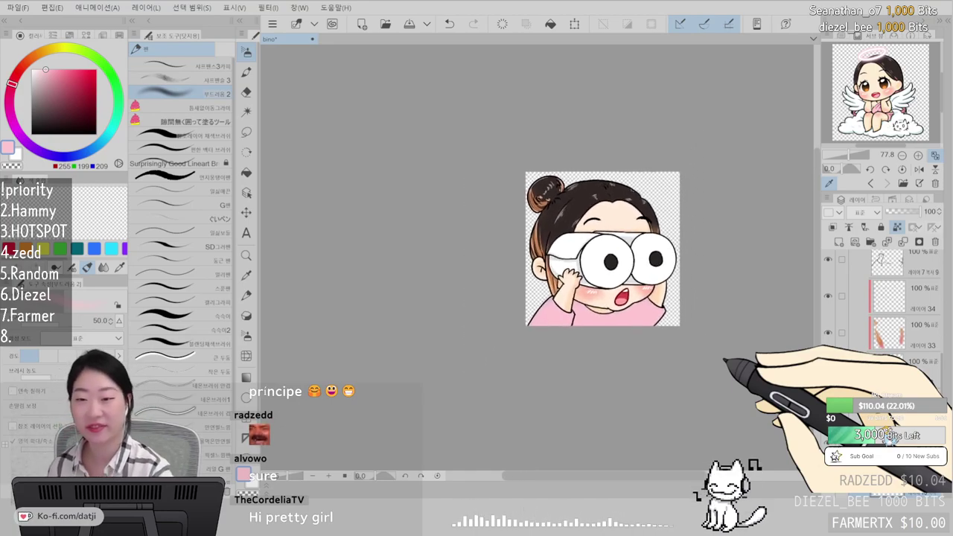
pyautogui.scroll(2, 726, 361)
pyautogui.scroll(-3, 727, 361)
pyautogui.scroll(3, 726, 362)
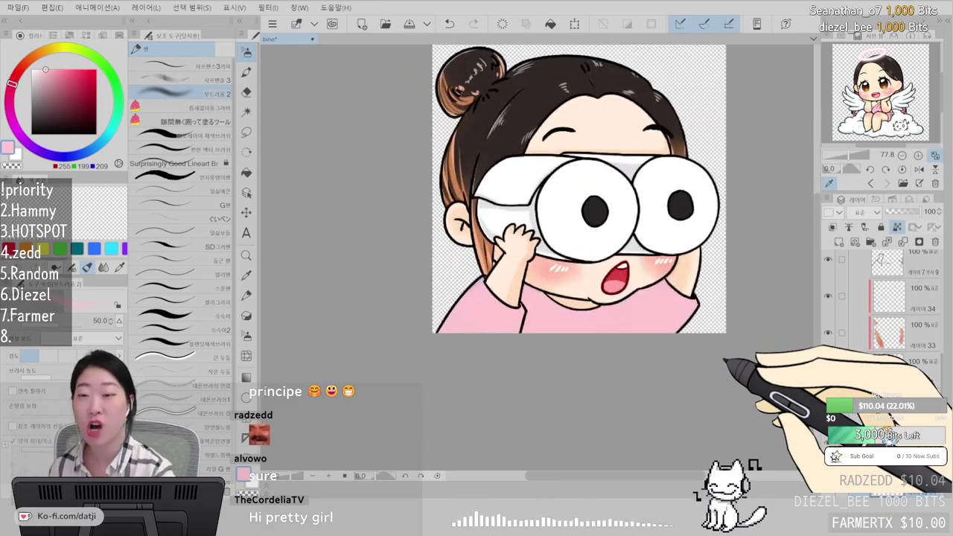
pyautogui.scroll(-4, 724, 360)
pyautogui.scroll(4, 724, 360)
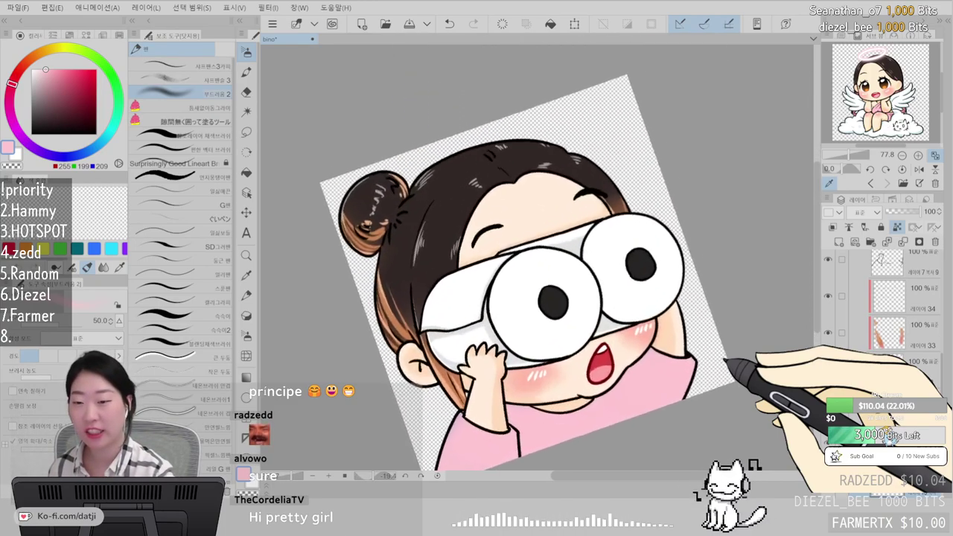
pyautogui.scroll(4, 727, 361)
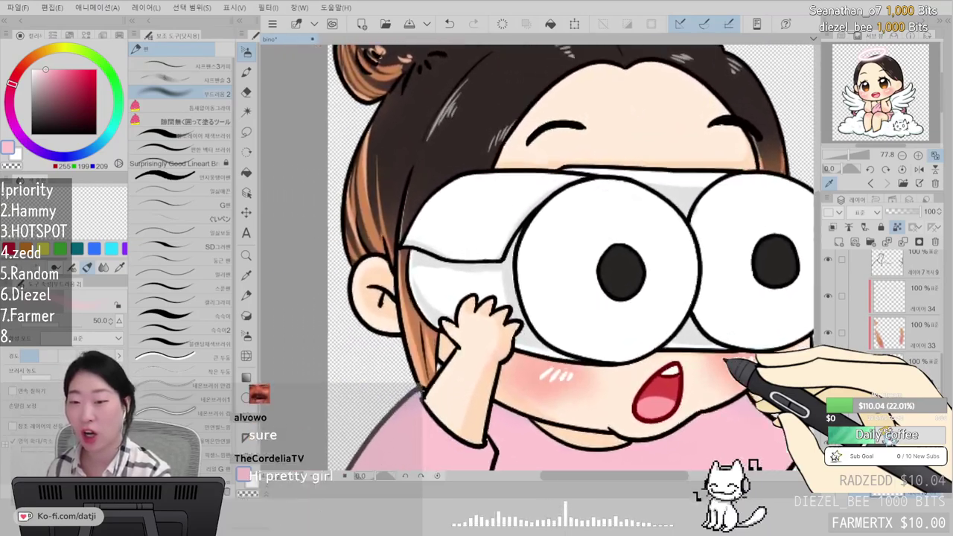
pyautogui.scroll(-4, 726, 361)
pyautogui.scroll(2, 726, 361)
pyautogui.scroll(-3, 727, 362)
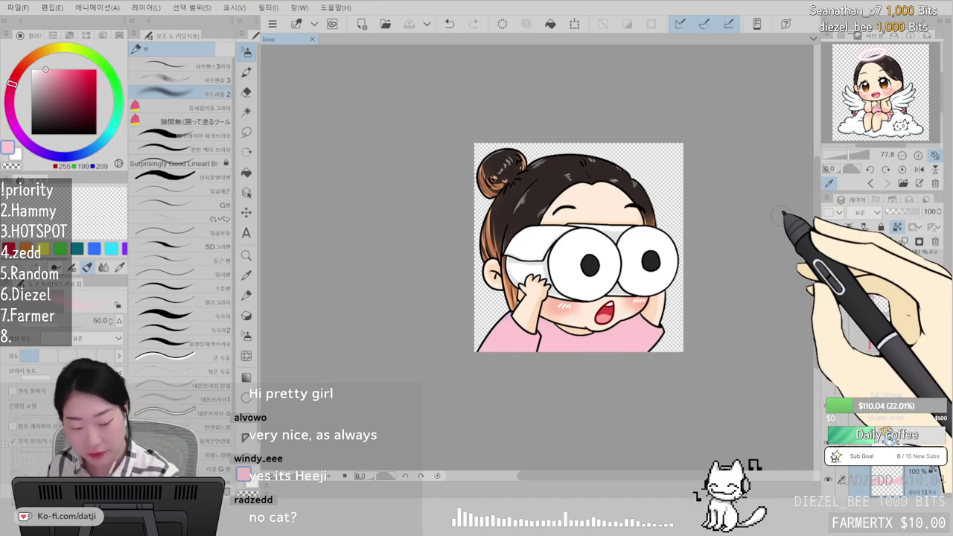
# - Add a new layer for the shirt logo and set up black with the size 8 lineart brush
pyautogui.click(839, 242)
pyautogui.click(833, 227)
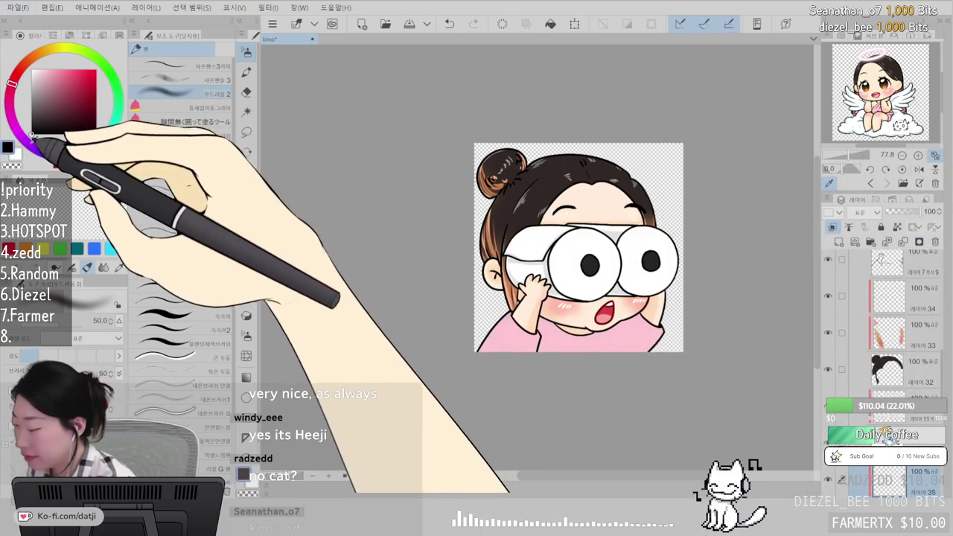
pyautogui.click(33, 137)
pyautogui.click(225, 163)
pyautogui.scroll(4, 596, 245)
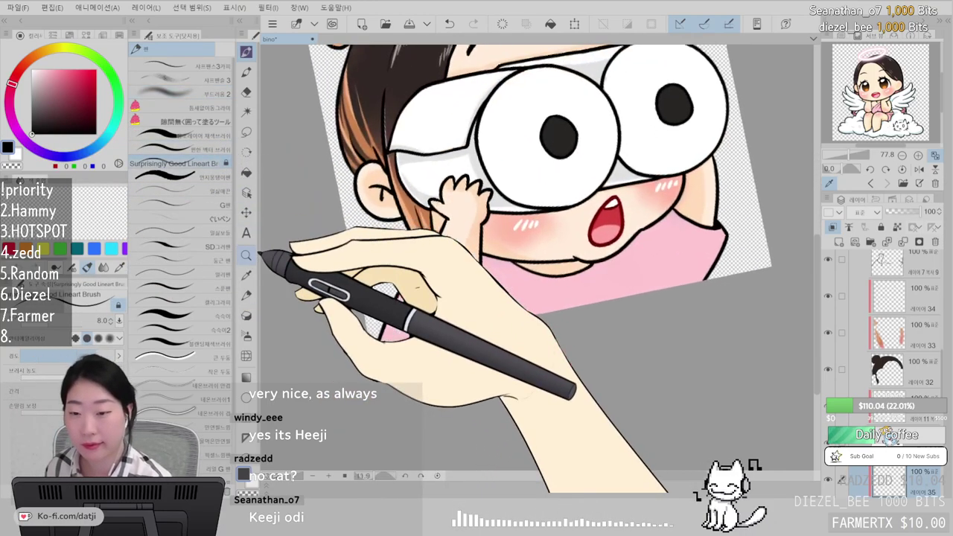
# - Try a large black two-berry cherry outline at the shirt's lower edge, redoing the first stroke and clearing the drawing
pyautogui.moveTo(552, 303); pyautogui.dragTo(564, 302)
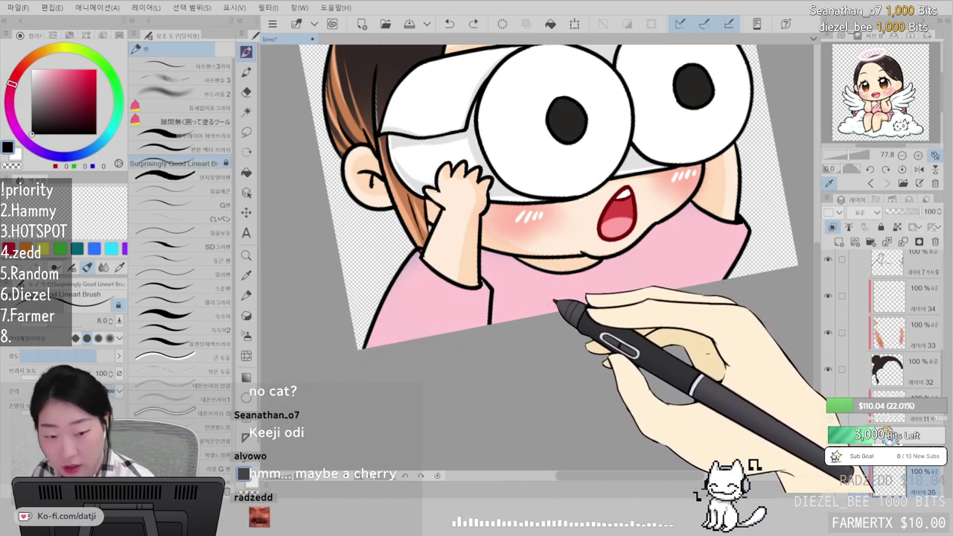
pyautogui.hotkey('ctrl', 'z')
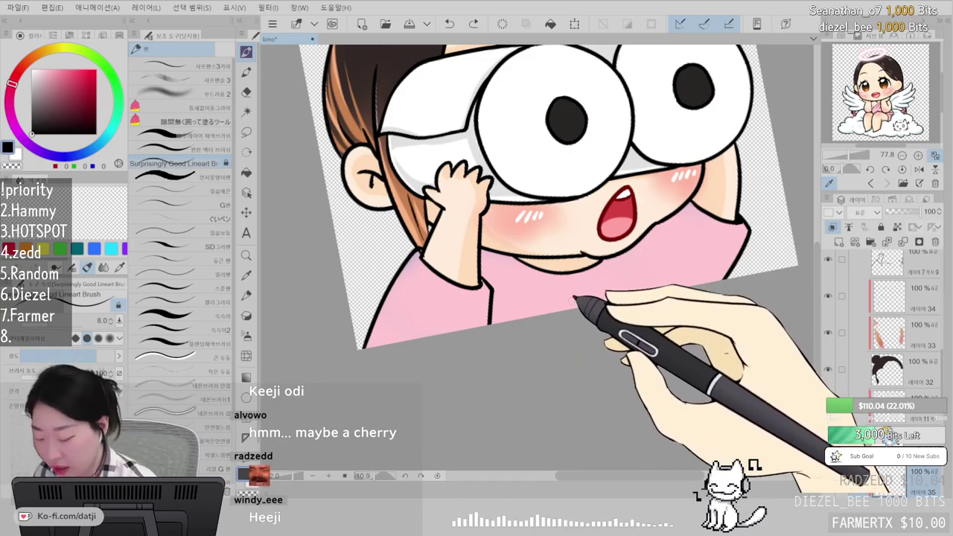
pyautogui.moveTo(561, 290)
pyautogui.mouseDown()
pyautogui.moveTo(595, 297)
pyautogui.moveTo(611, 282)
pyautogui.moveTo(624, 300)
pyautogui.moveTo(595, 304)
pyautogui.moveTo(586, 287)
pyautogui.moveTo(587, 308)
pyautogui.moveTo(595, 287)
pyautogui.moveTo(622, 299)
pyautogui.mouseUp()
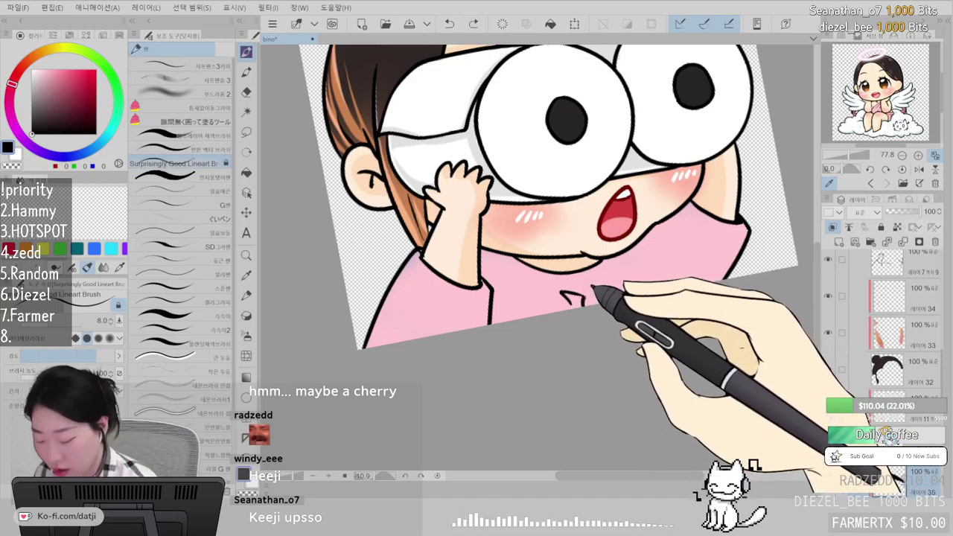
pyautogui.moveTo(555, 312); pyautogui.dragTo(587, 306)
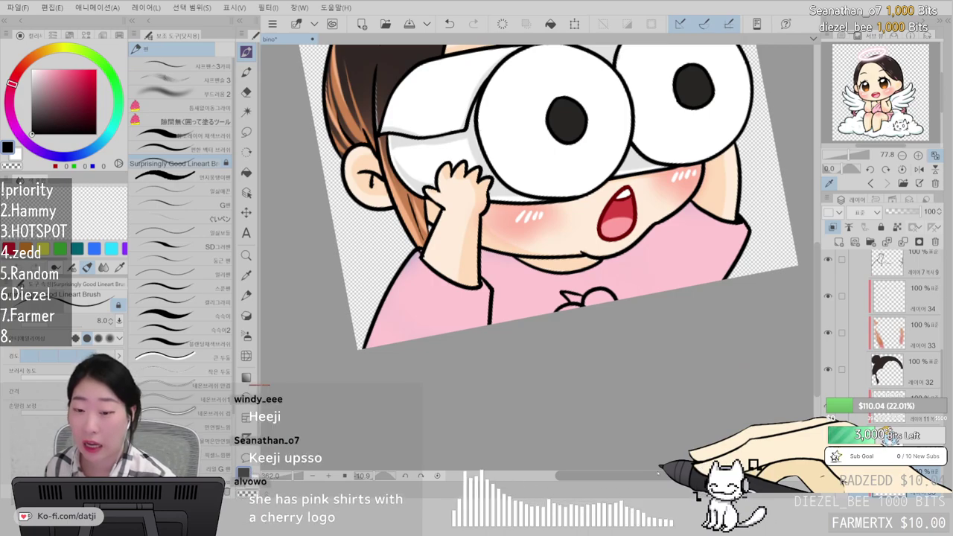
pyautogui.press('Delete')
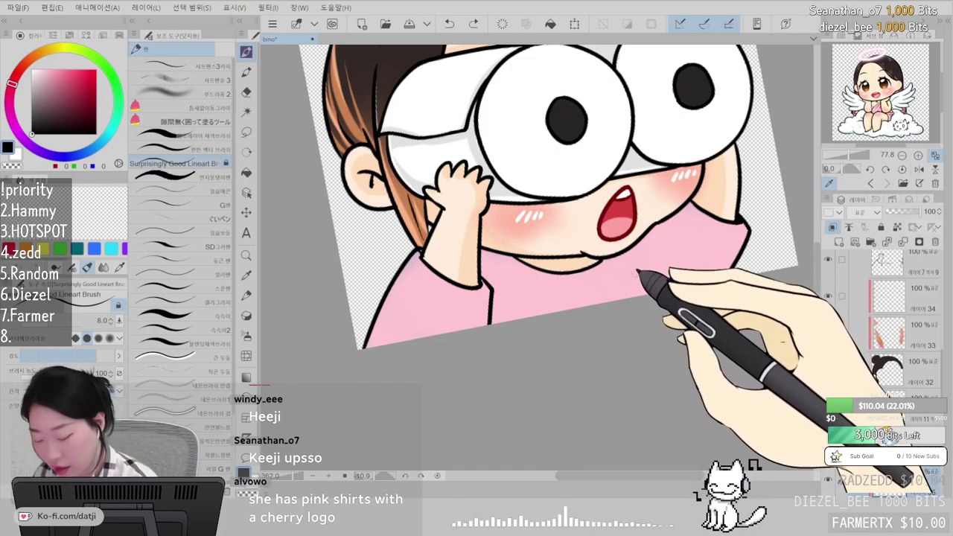
# - Draw a small black two-berry cherry logo on the shirt's chest and colour the berries dark red (RGB 167, 35, 45)
pyautogui.moveTo(633, 274)
pyautogui.mouseDown()
pyautogui.moveTo(649, 276)
pyautogui.moveTo(643, 285)
pyautogui.moveTo(653, 272)
pyautogui.moveTo(631, 274)
pyautogui.mouseUp()
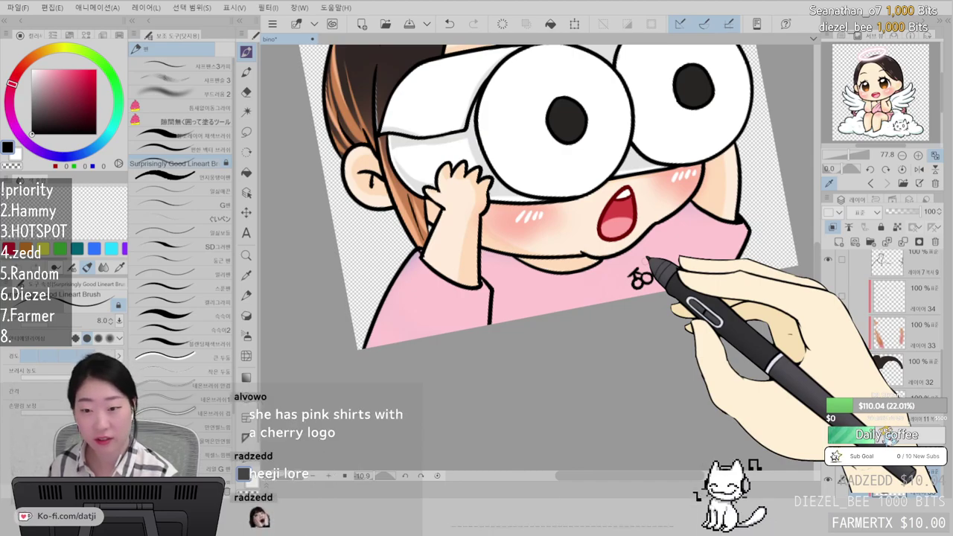
pyautogui.click(19, 72)
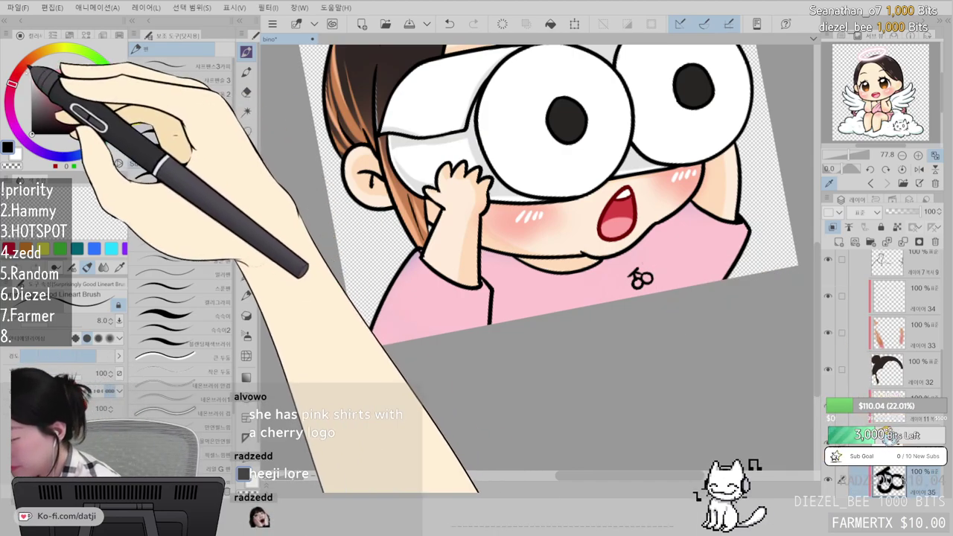
pyautogui.click(82, 91)
pyautogui.moveTo(18, 71); pyautogui.dragTo(14, 78)
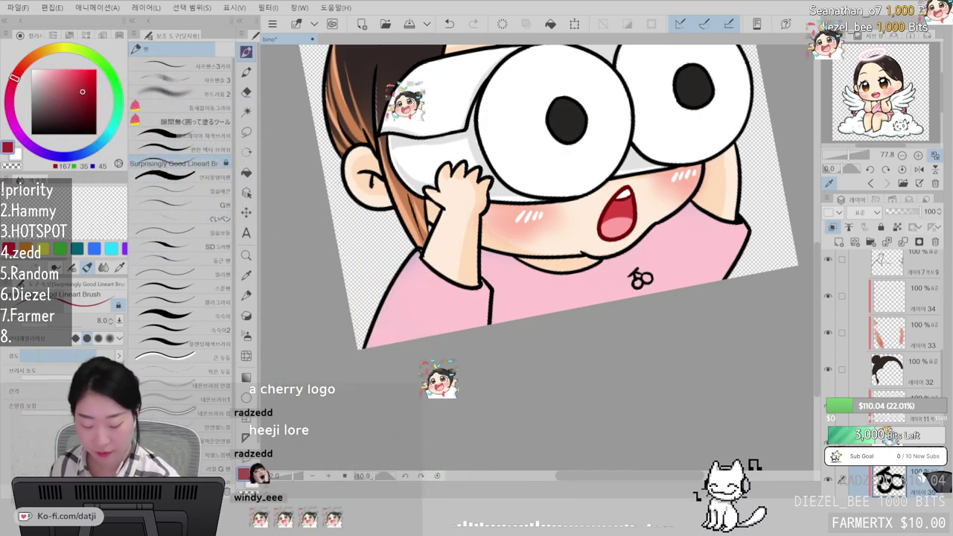
pyautogui.scroll(-2, 919, 475)
pyautogui.click(923, 449)
pyautogui.click(833, 228)
pyautogui.moveTo(650, 274); pyautogui.dragTo(642, 284)
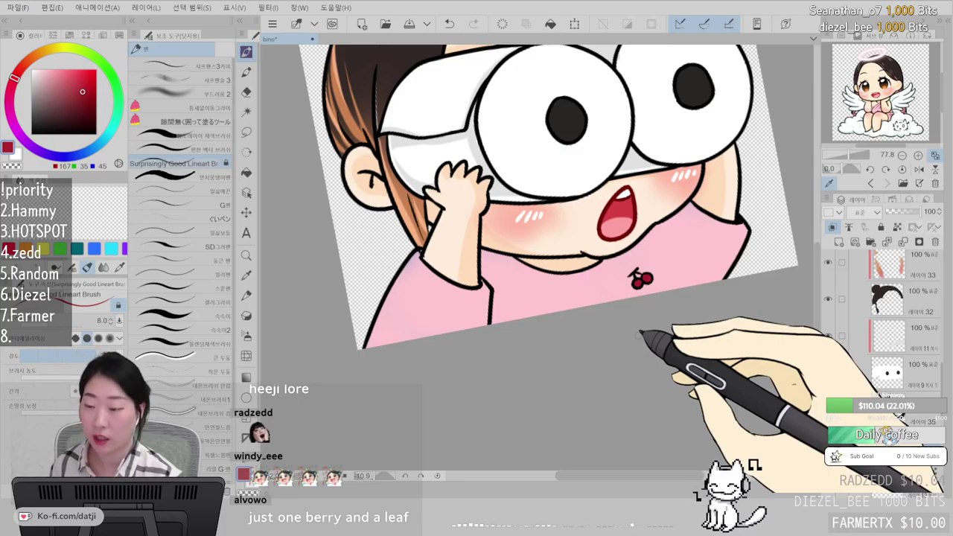
# - Remove the small two-berry cherry outline and its red colouring from the shirt
pyautogui.click(910, 414)
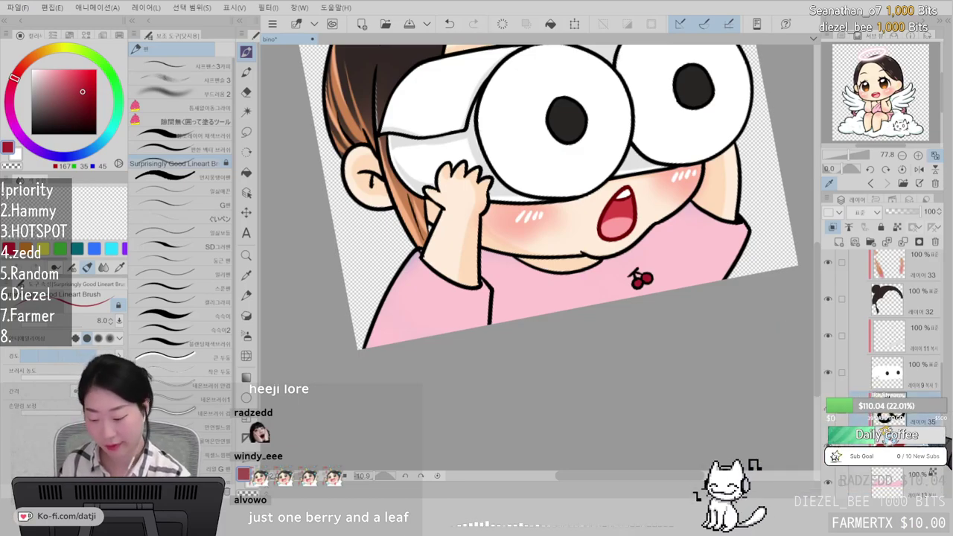
pyautogui.press('Delete')
pyautogui.hotkey('ctrl', 'z')
pyautogui.hotkey('ctrl', 'z')
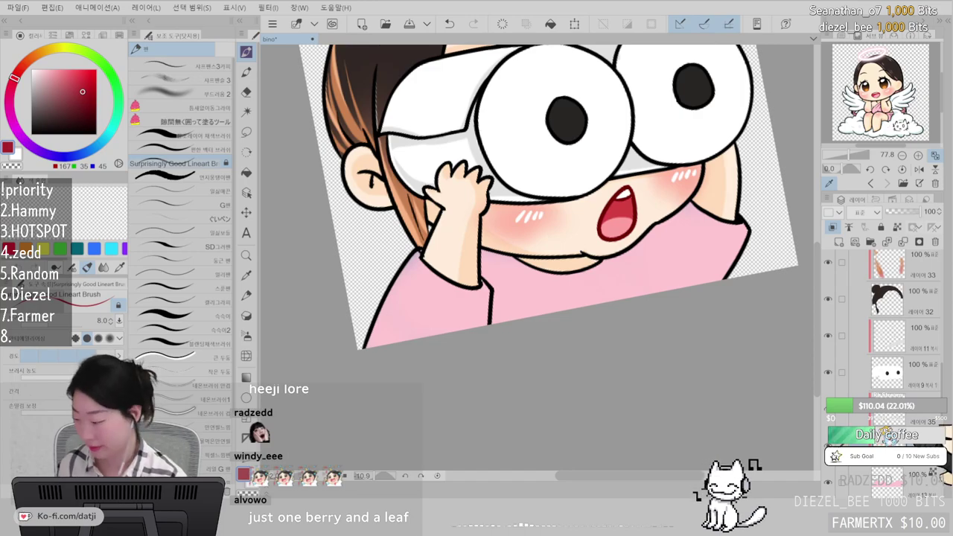
# - Outline a single cherry with an upright leaf in black on the shirt's chest and fill the berry dark red
pyautogui.click(31, 134)
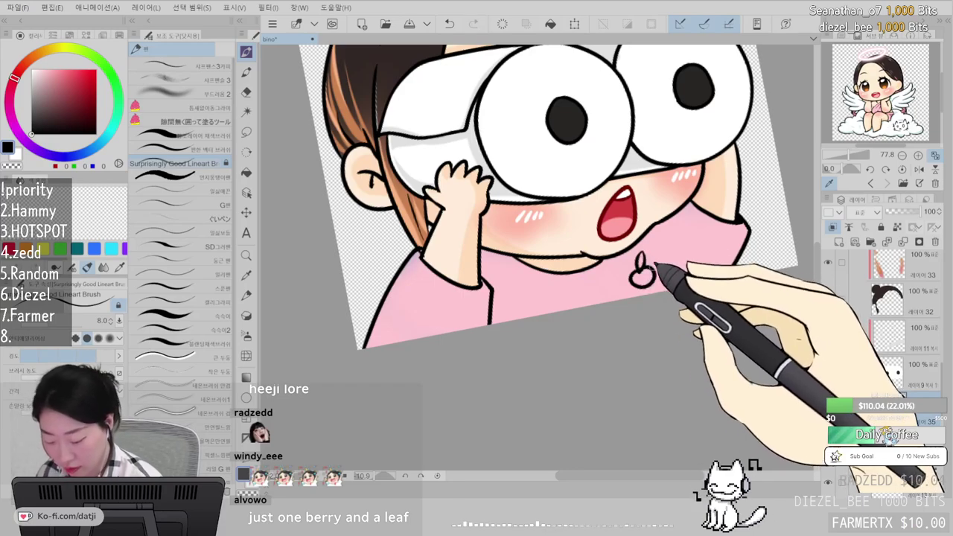
pyautogui.click(88, 88)
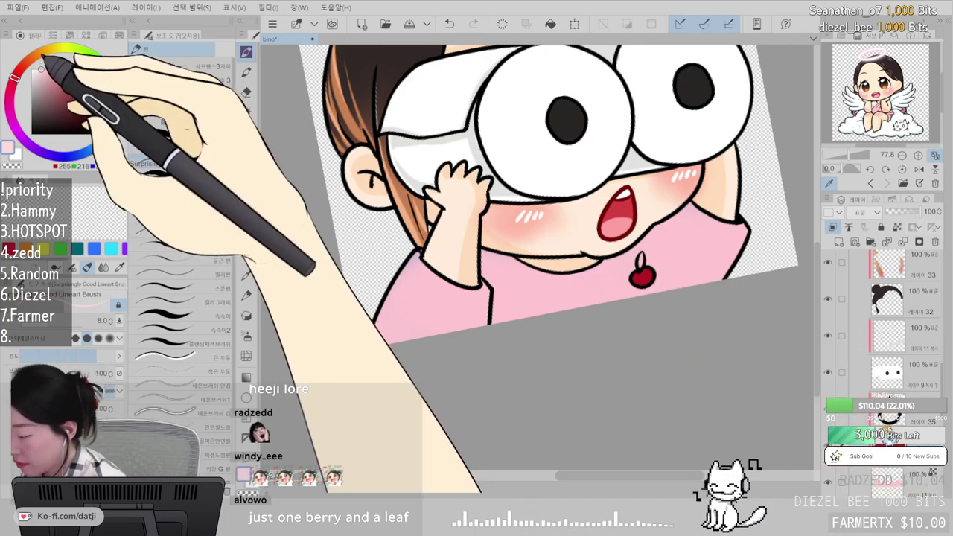
# - Paint the single cherry on the shirt with a light pink highlight and a green leaf with lighter green accents
pyautogui.click(41, 70)
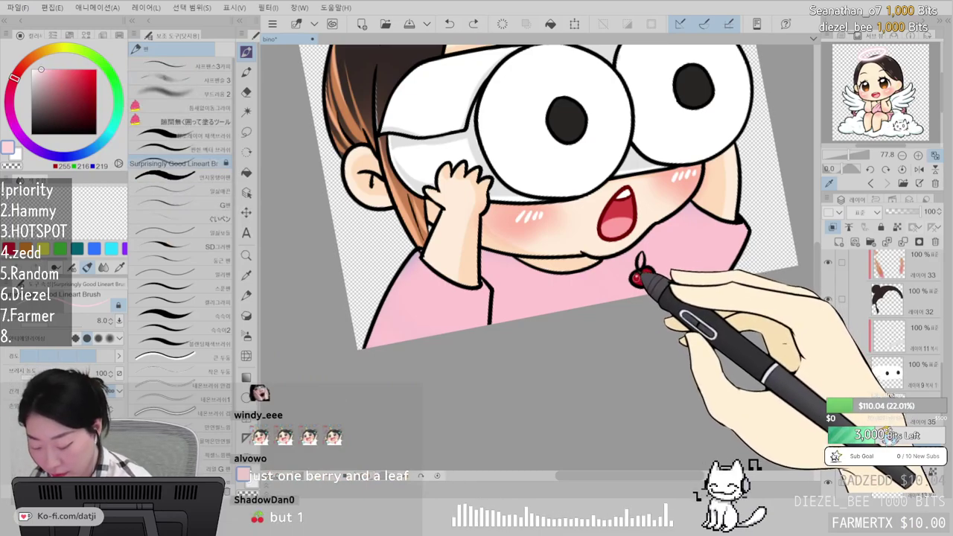
pyautogui.click(112, 77)
pyautogui.click(82, 94)
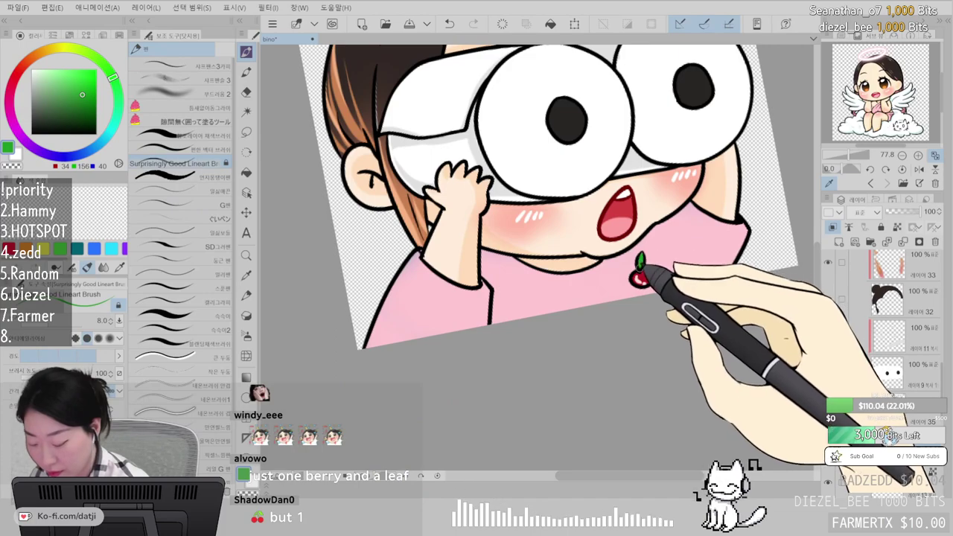
pyautogui.click(79, 74)
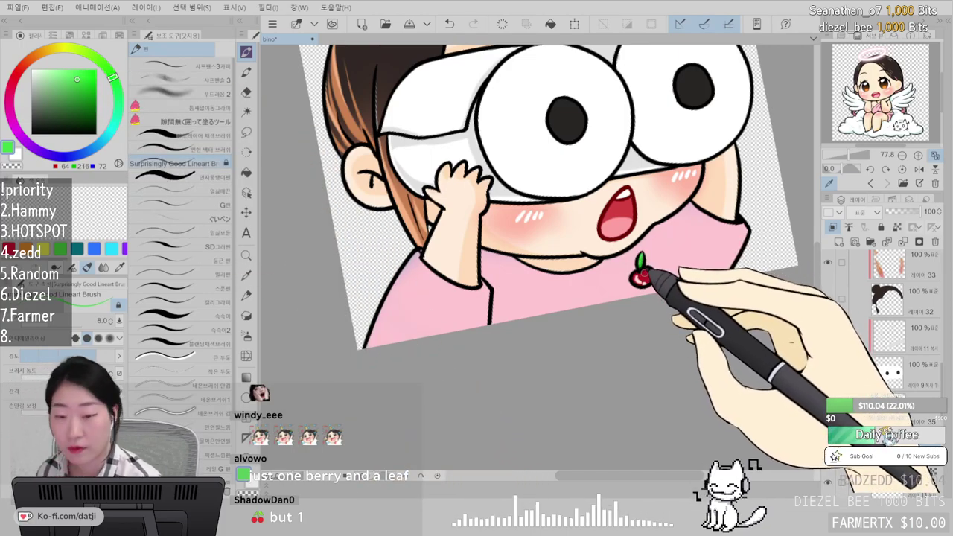
pyautogui.scroll(-3, 648, 270)
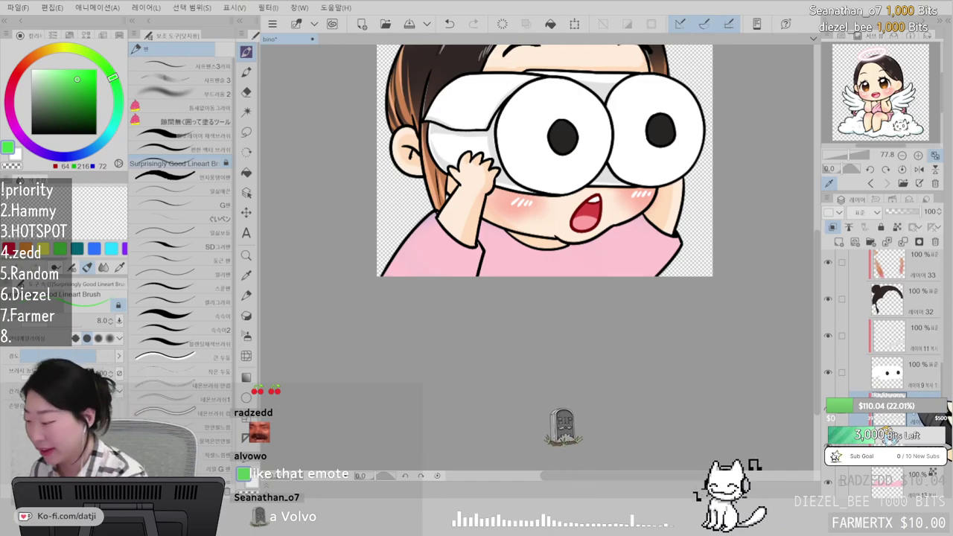
# - Draw a black lineart outline of two joined cherries with a stem and leaf on the lower front of the pink shirt
pyautogui.moveTo(63, 104); pyautogui.dragTo(28, 141)
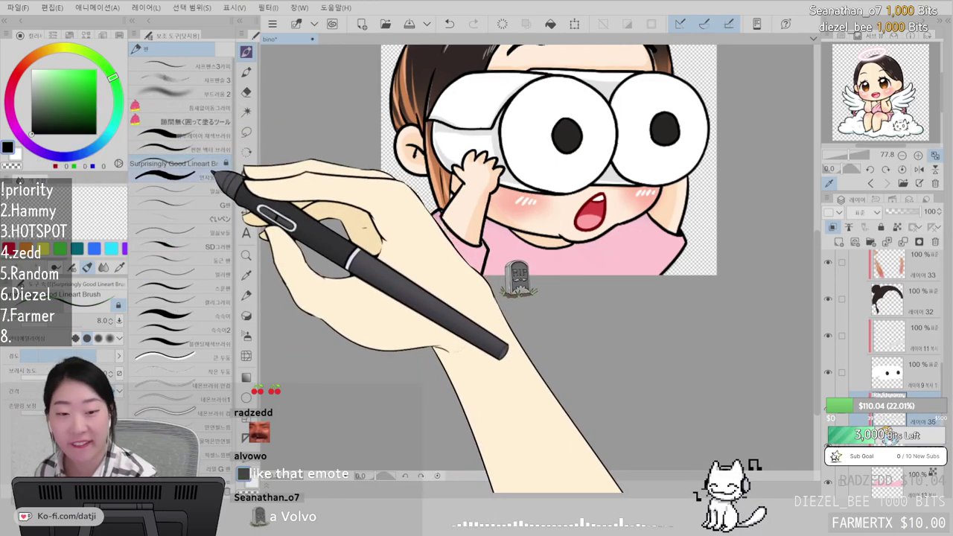
pyautogui.scroll(4, 570, 203)
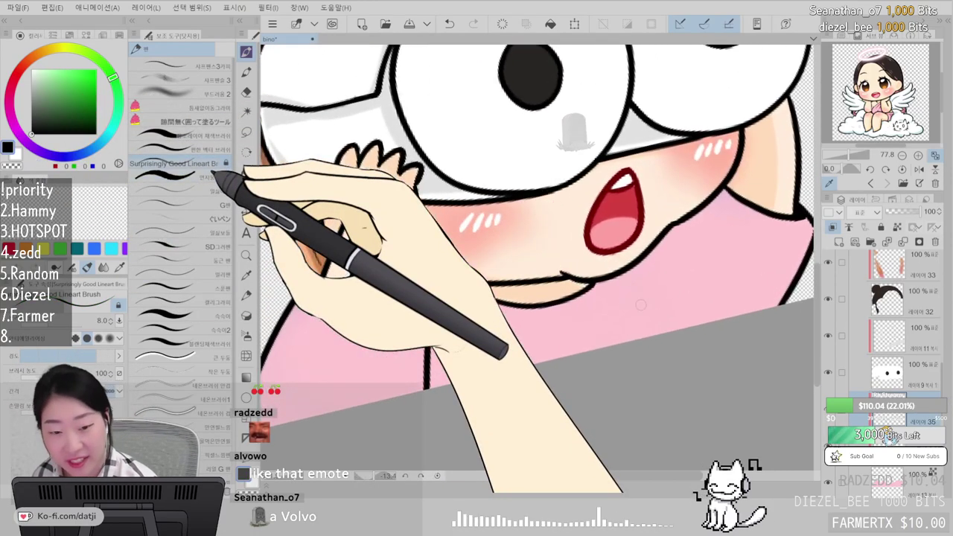
pyautogui.moveTo(650, 293)
pyautogui.mouseDown()
pyautogui.moveTo(654, 316)
pyautogui.moveTo(666, 306)
pyautogui.moveTo(654, 316)
pyautogui.mouseUp()
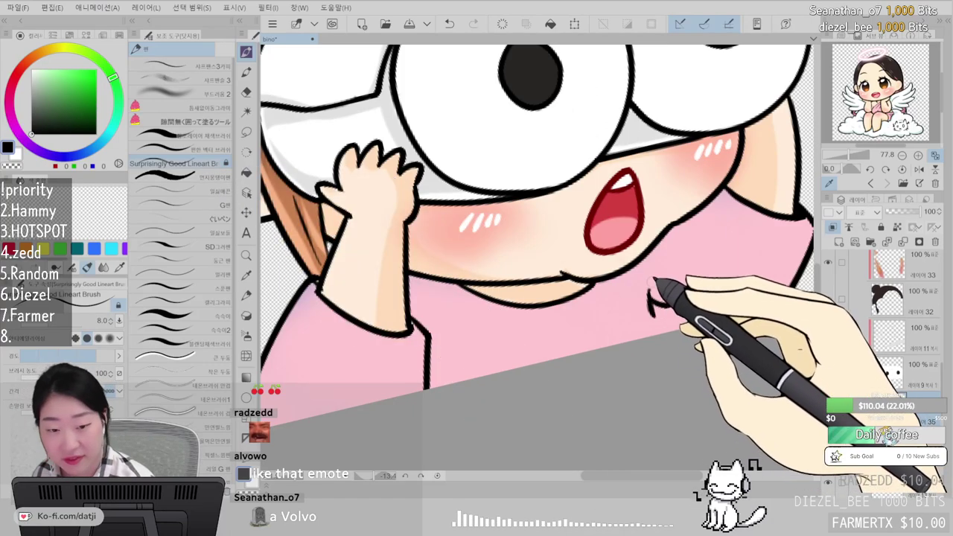
pyautogui.moveTo(668, 275)
pyautogui.mouseDown()
pyautogui.moveTo(662, 315)
pyautogui.moveTo(661, 334)
pyautogui.mouseUp()
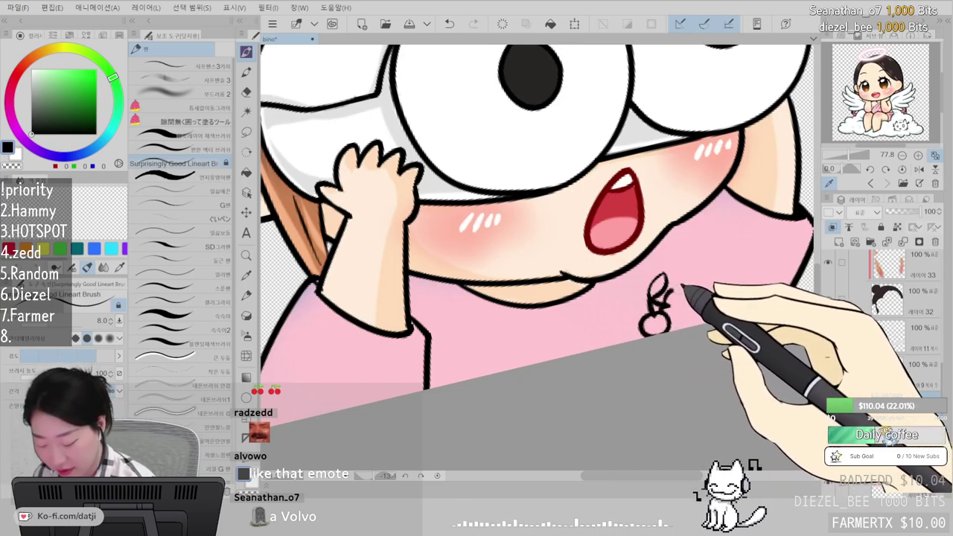
pyautogui.moveTo(681, 287)
pyautogui.mouseDown()
pyautogui.moveTo(687, 304)
pyautogui.moveTo(671, 321)
pyautogui.mouseUp()
# - Free-transform the two-cherry outline and nudge it slightly on the shirt
pyautogui.hotkey('ctrl', 't')
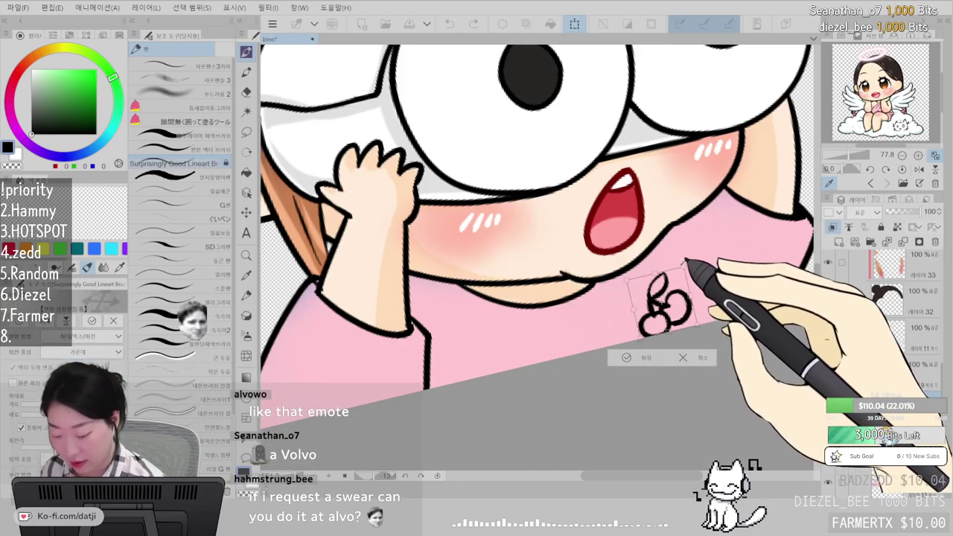
pyautogui.moveTo(681, 296); pyautogui.dragTo(684, 289)
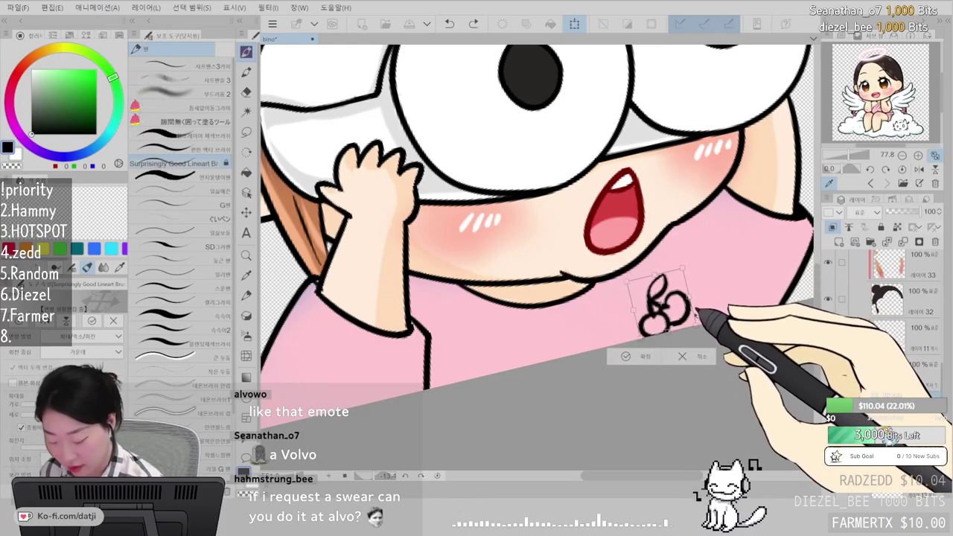
pyautogui.press('Return')
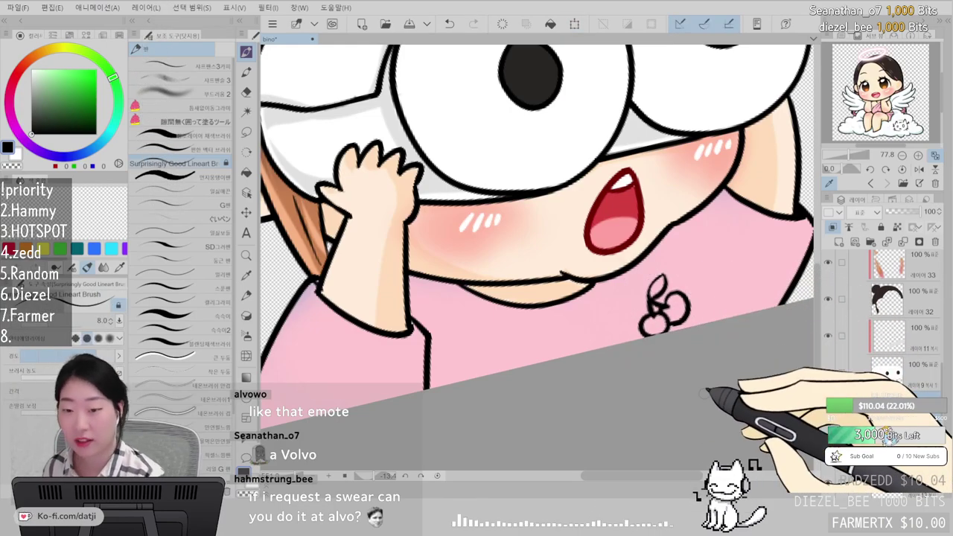
# - Fill both cherries with red using the colouring brush and add light pink highlights with the Surprisingly Good Lineart Brush
pyautogui.scroll(-3, 536, 239)
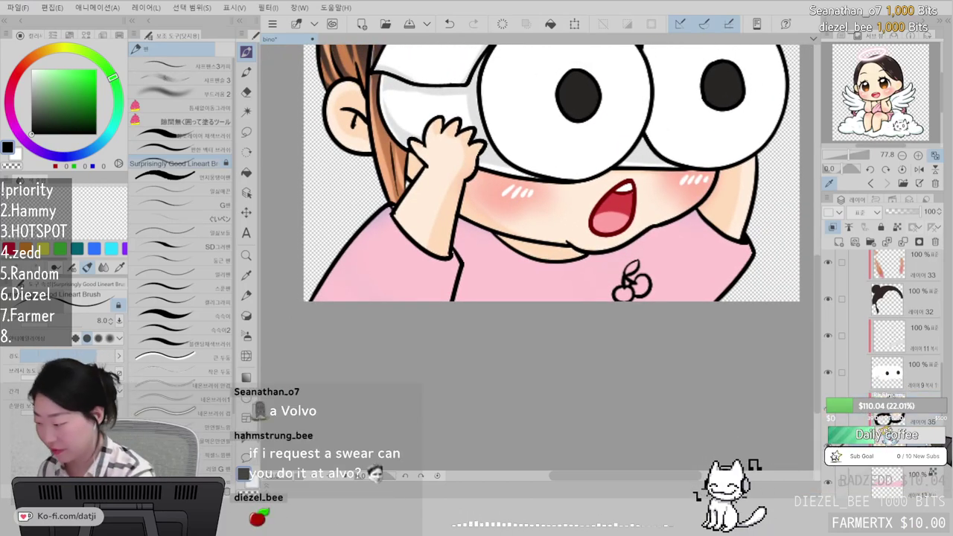
pyautogui.click(15, 76)
pyautogui.click(81, 76)
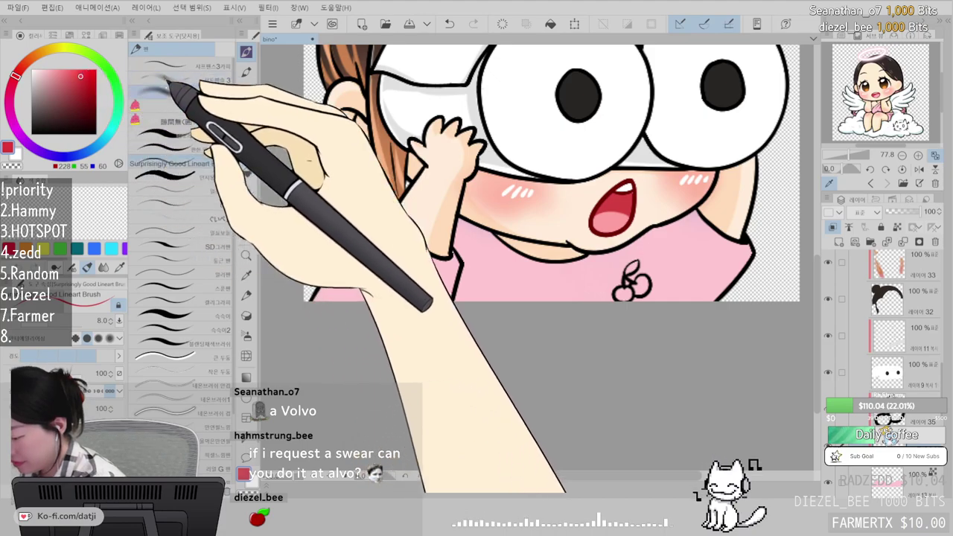
pyautogui.click(172, 134)
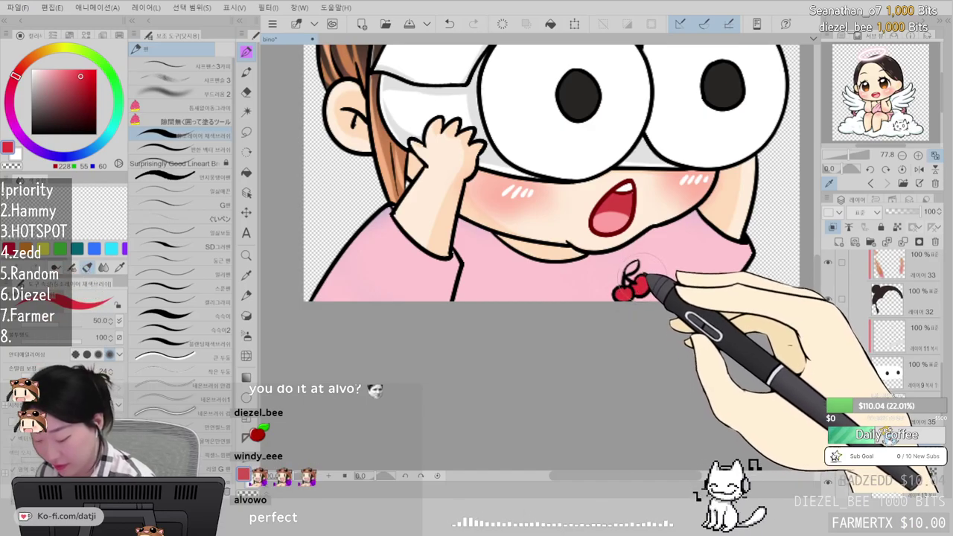
pyautogui.click(49, 70)
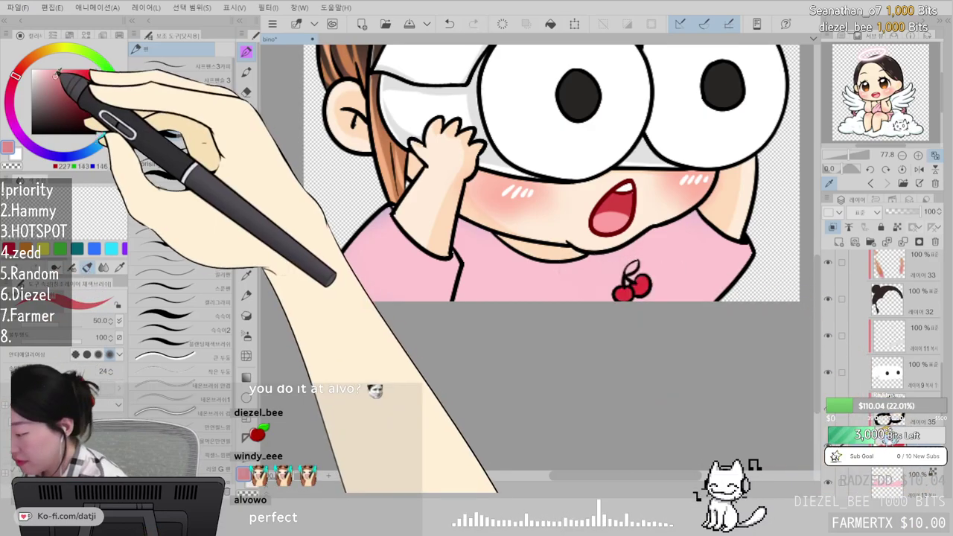
pyautogui.click(175, 163)
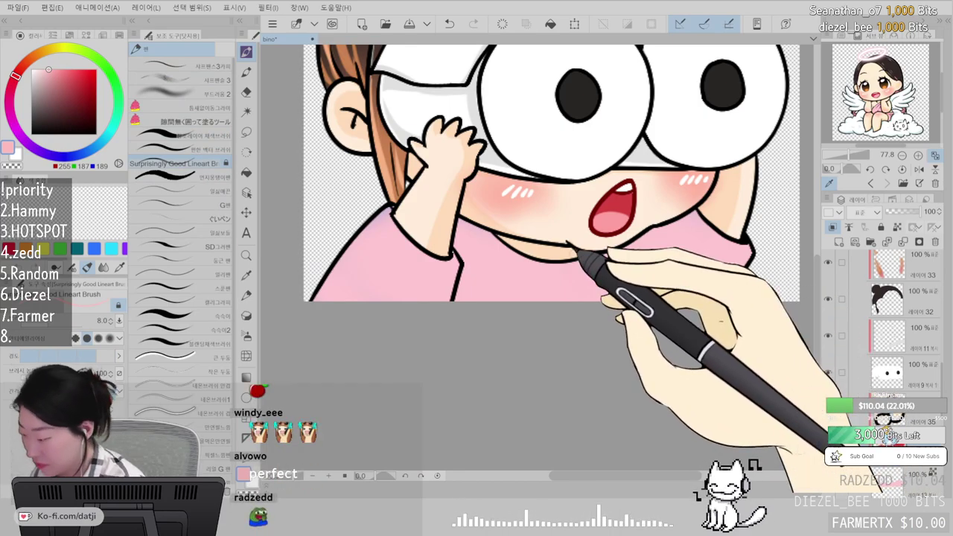
# - Colour the cherry leaf green with a yellow-green tone, and pick a pale green for its highlight
pyautogui.click(110, 72)
pyautogui.click(81, 82)
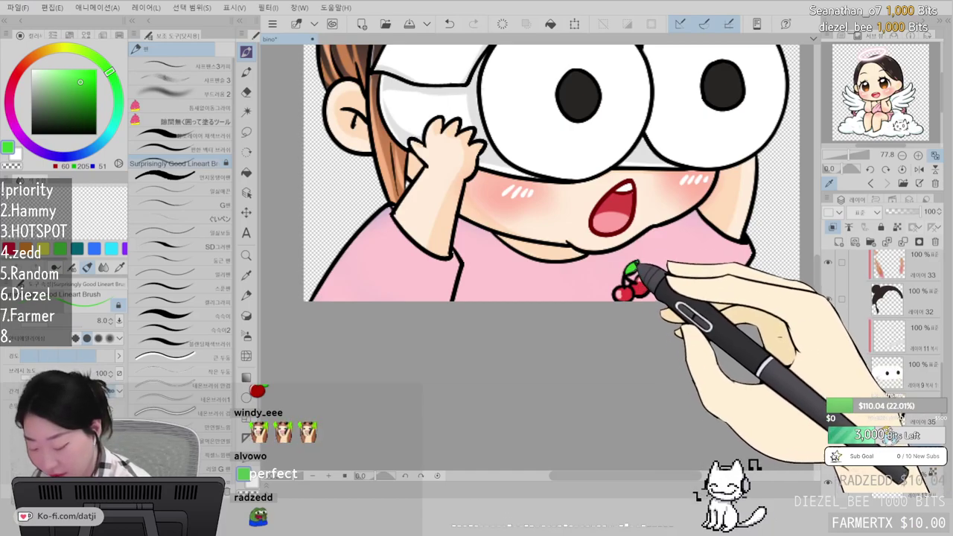
pyautogui.click(87, 52)
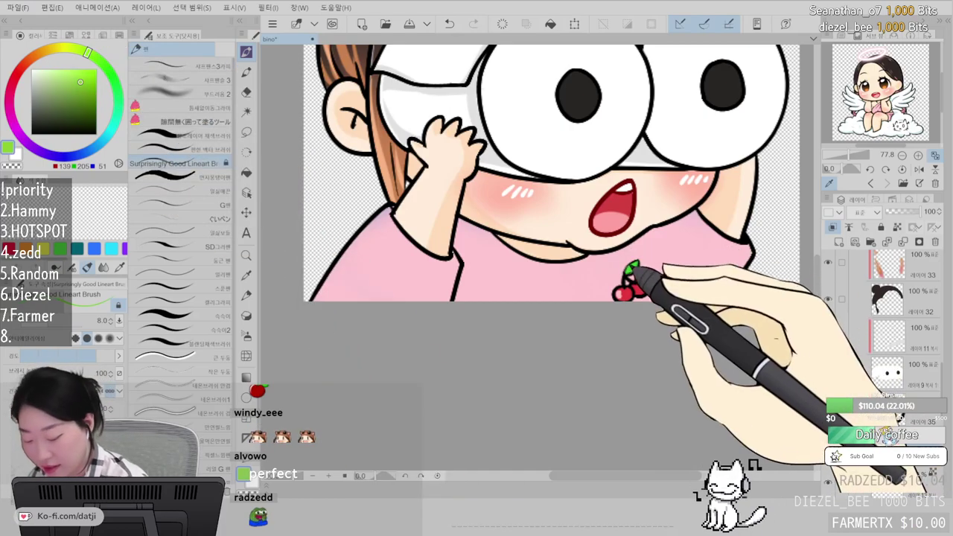
pyautogui.click(58, 69)
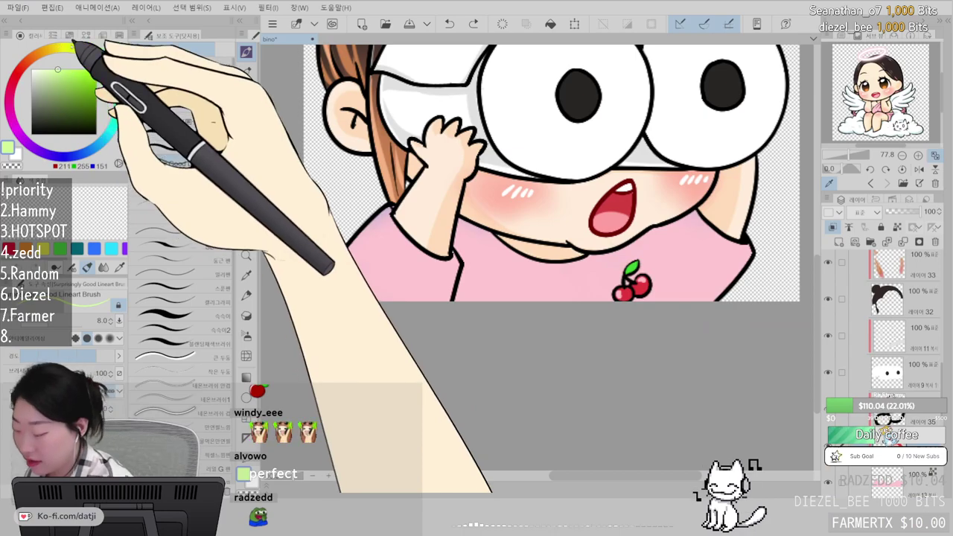
# - Transform the finished cherry motif, moving it slightly toward the centre of the shirt beneath the mouth
pyautogui.scroll(-4, 643, 253)
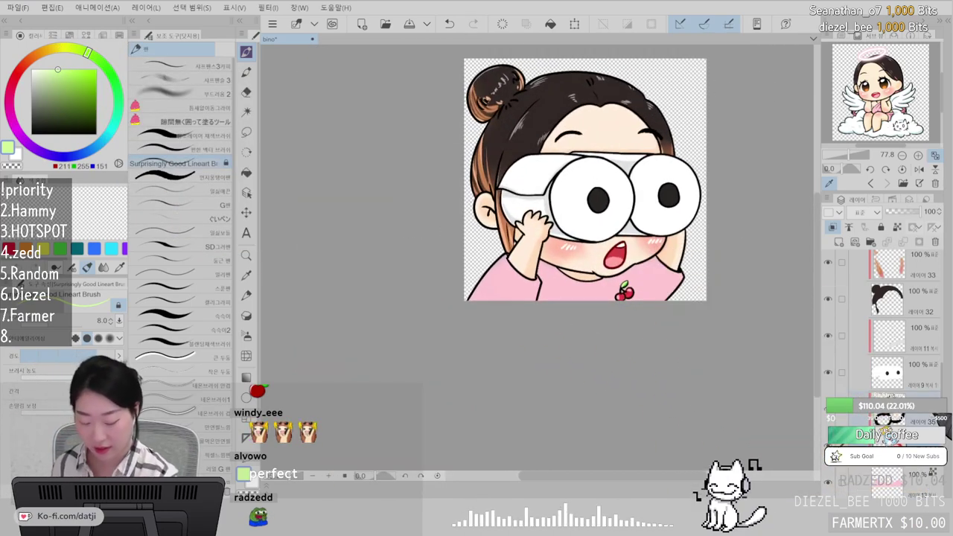
pyautogui.hotkey('ctrl', 't')
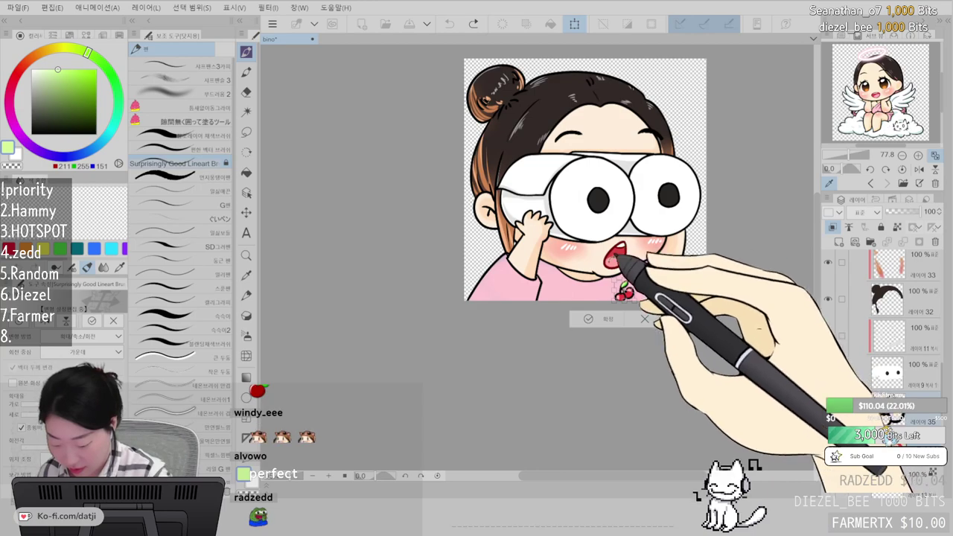
pyautogui.moveTo(637, 291); pyautogui.dragTo(626, 295)
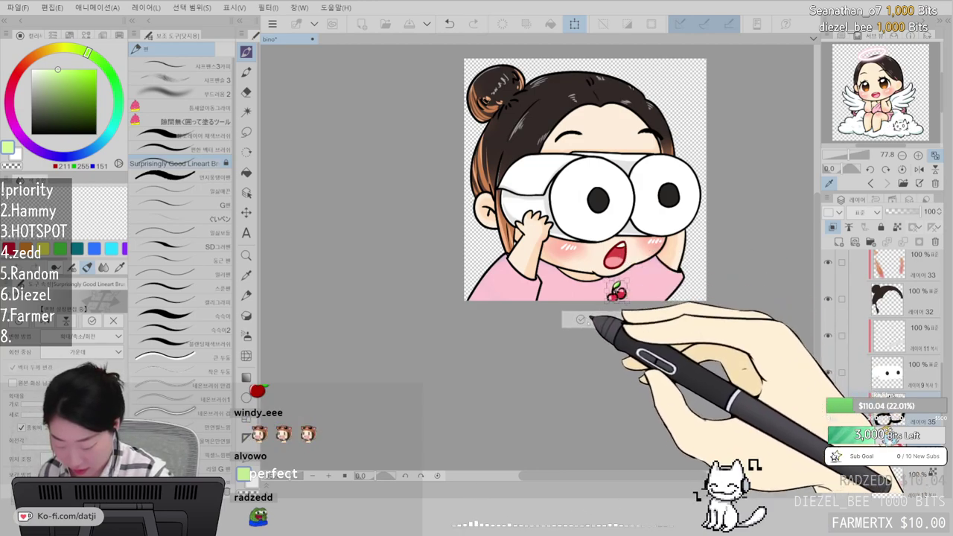
pyautogui.click(599, 320)
pyautogui.scroll(-2, 712, 210)
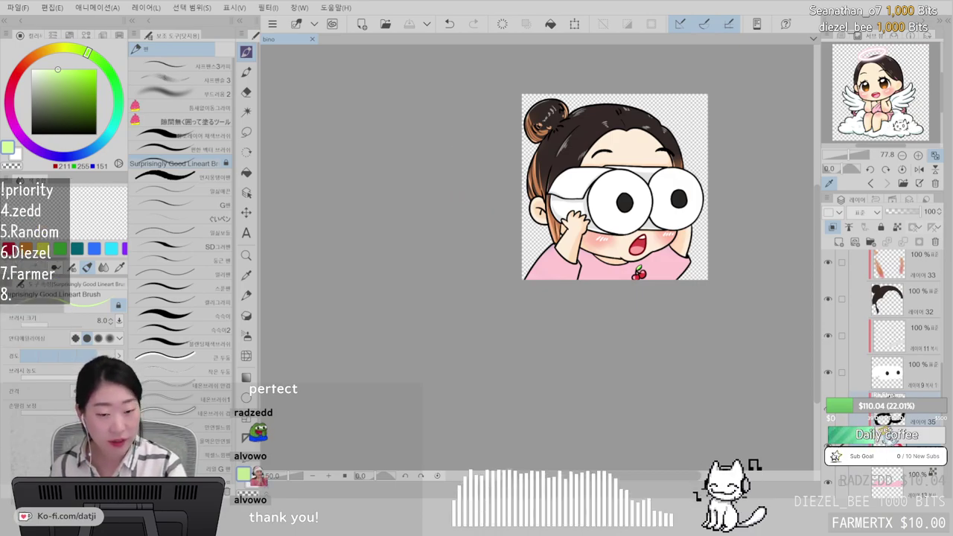
# - Hide the finished character's folder, then show and expand the "sketch 복사 7" folder with its bald, blue-shirted base
pyautogui.scroll(5, 884, 328)
pyautogui.scroll(7, 882, 325)
pyautogui.click(857, 365)
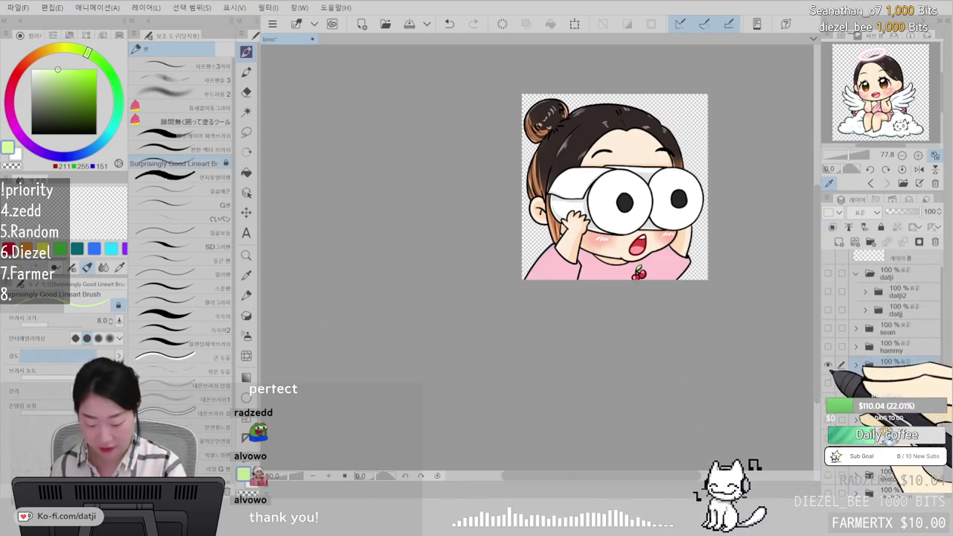
pyautogui.click(828, 365)
pyautogui.click(828, 383)
pyautogui.click(892, 383)
pyautogui.click(857, 383)
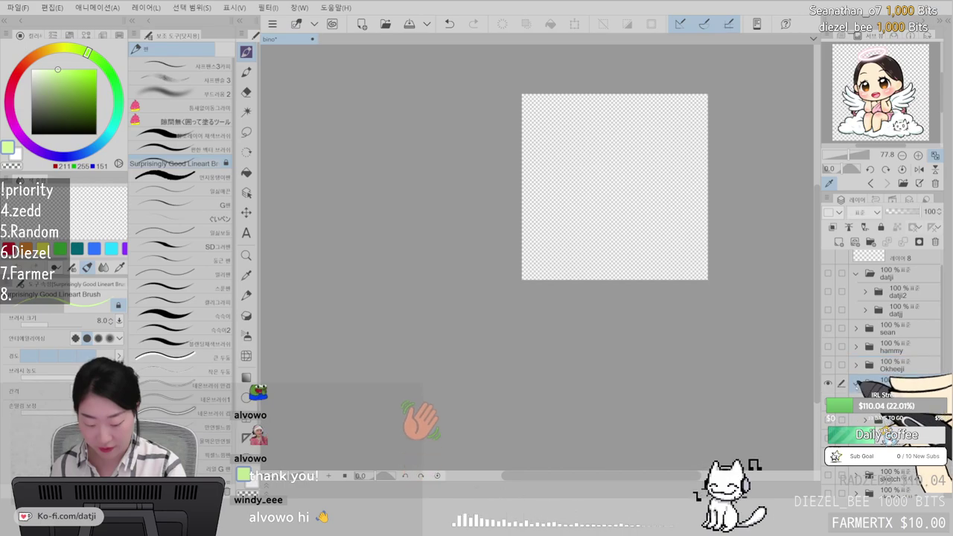
pyautogui.click(829, 402)
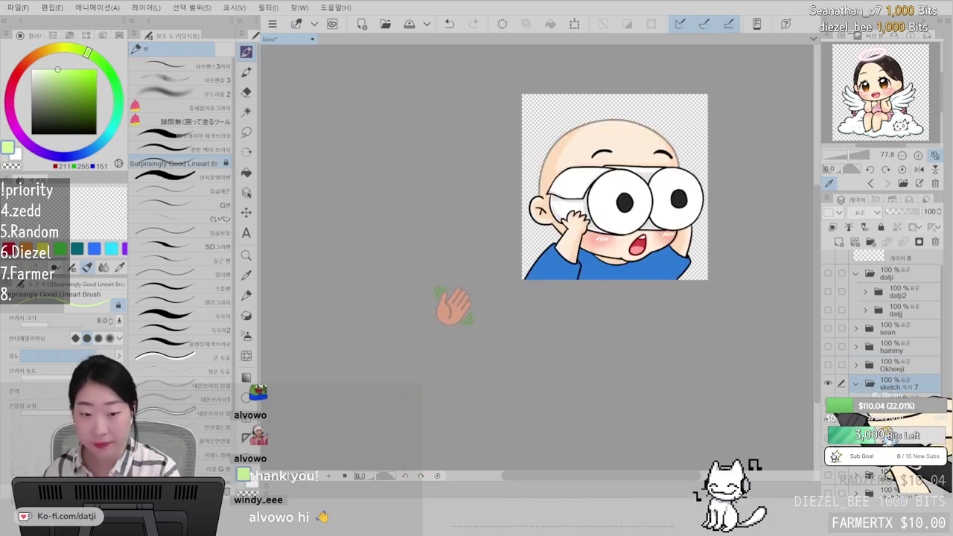
# - Swap the visible base inside "sketch 복사 7" from "폴더 1 복사 15" to the second binoculars version, "폴더 1 복사 14"
pyautogui.scroll(4, 614, 186)
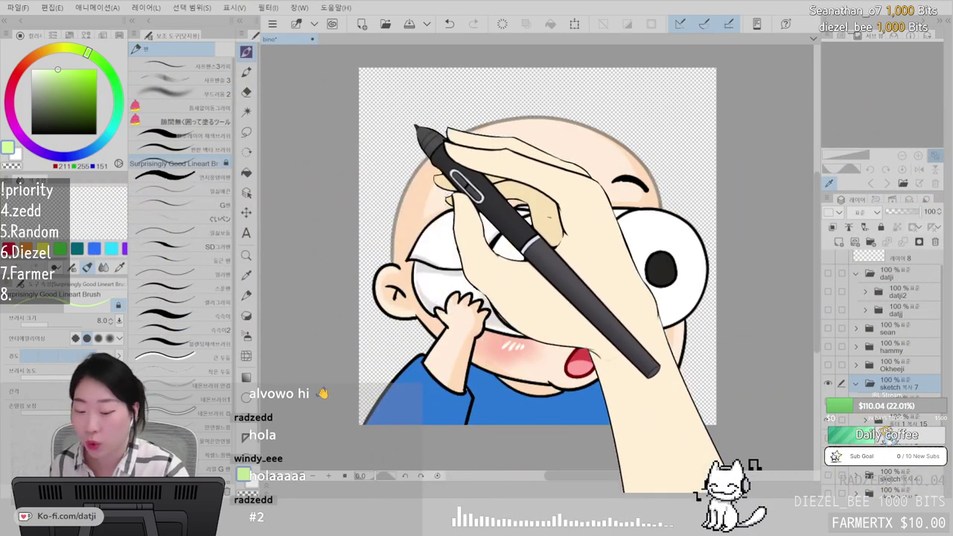
pyautogui.scroll(-2, 879, 343)
pyautogui.click(828, 372)
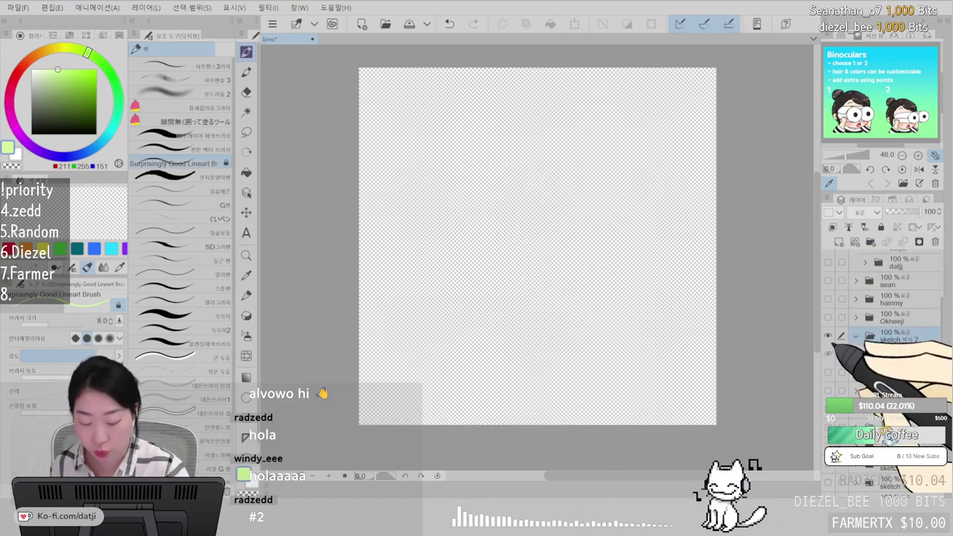
pyautogui.click(828, 355)
pyautogui.click(856, 337)
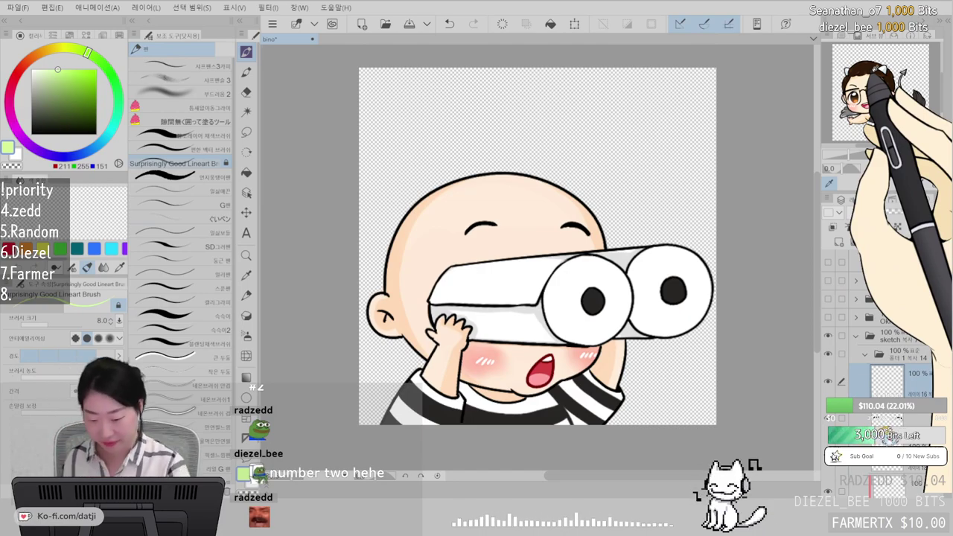
# - Draw the fringe across the forehead and the hair's upper contour over the bald head in black lineart
pyautogui.click(30, 135)
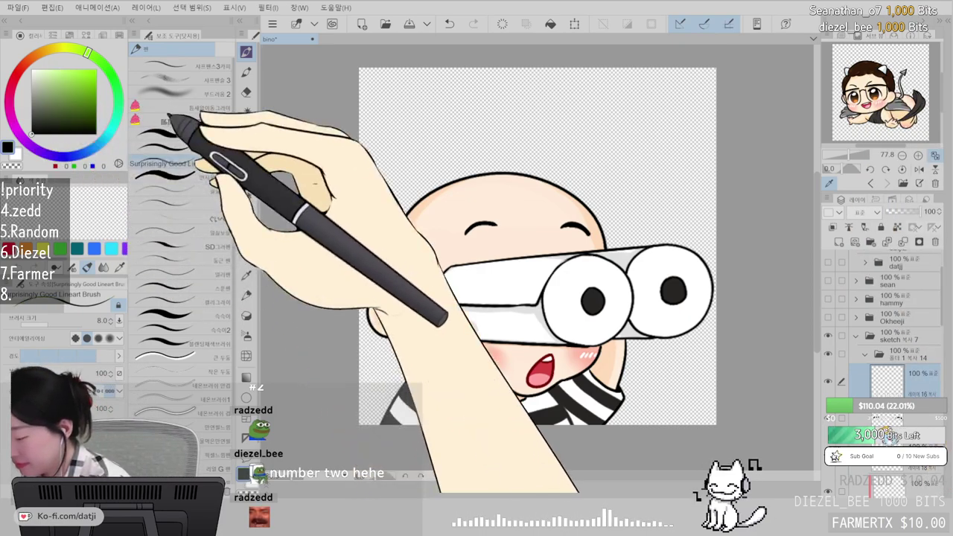
pyautogui.scroll(2, 364, 318)
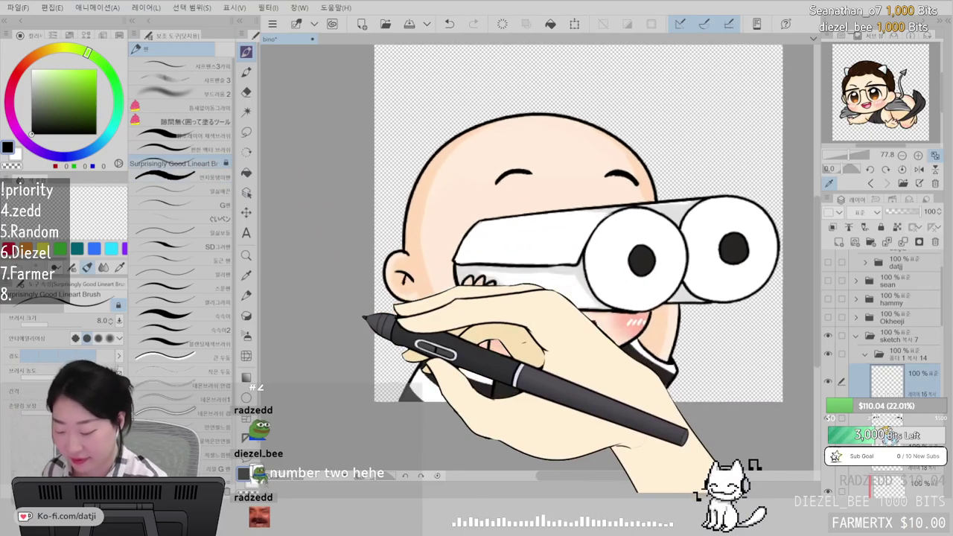
pyautogui.moveTo(460, 149)
pyautogui.mouseDown()
pyautogui.moveTo(495, 153)
pyautogui.moveTo(500, 128)
pyautogui.moveTo(534, 167)
pyautogui.moveTo(527, 140)
pyautogui.moveTo(555, 150)
pyautogui.moveTo(595, 141)
pyautogui.moveTo(586, 145)
pyautogui.moveTo(653, 167)
pyautogui.mouseUp()
pyautogui.hotkey('ctrl', 'z')
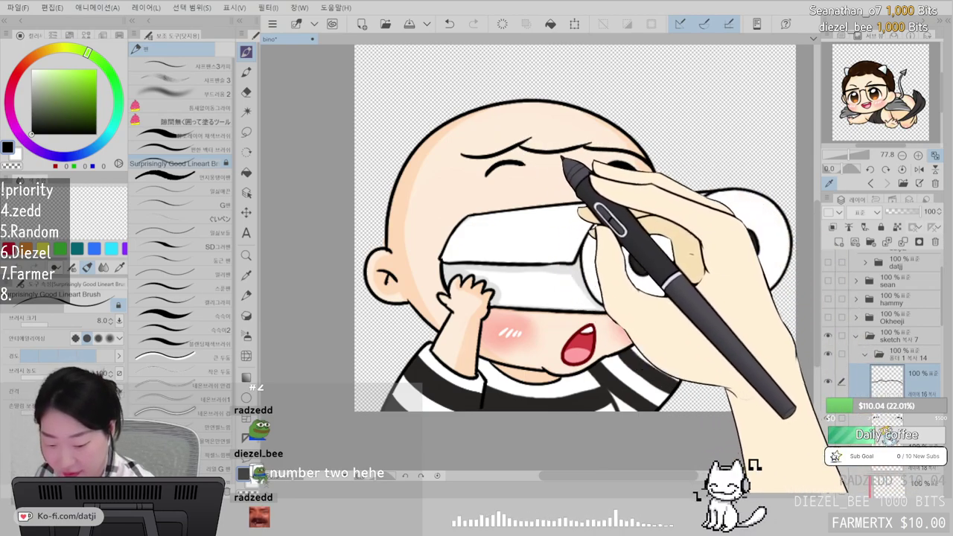
pyautogui.moveTo(424, 120)
pyautogui.mouseDown()
pyautogui.moveTo(468, 73)
pyautogui.moveTo(579, 66)
pyautogui.moveTo(654, 109)
pyautogui.moveTo(669, 175)
pyautogui.mouseUp()
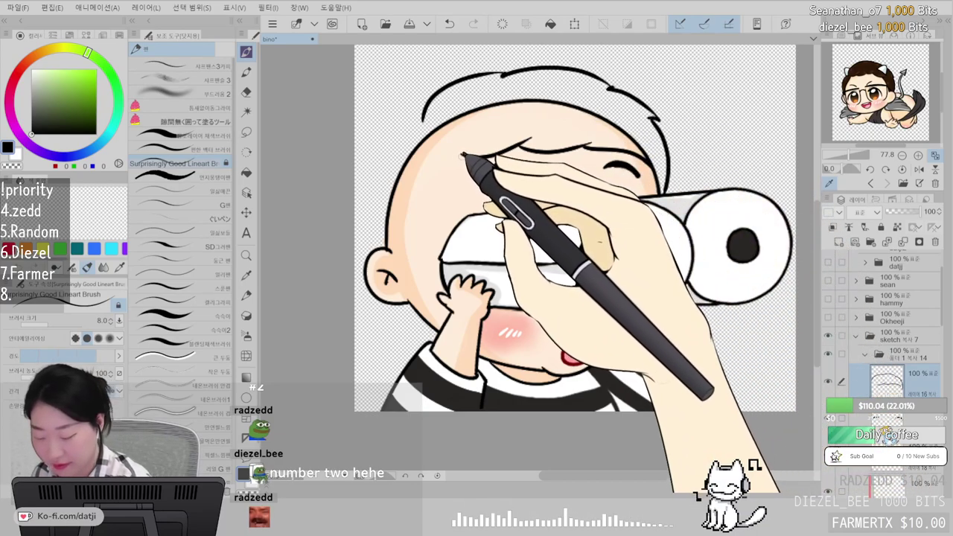
# - Draw the hairline from the end of the fringe down to a pointed sideburn just above the ear
pyautogui.moveTo(458, 179); pyautogui.dragTo(425, 232)
pyautogui.moveTo(462, 155)
pyautogui.mouseDown()
pyautogui.moveTo(415, 227)
pyautogui.moveTo(414, 242)
pyautogui.moveTo(413, 225)
pyautogui.moveTo(402, 261)
pyautogui.mouseUp()
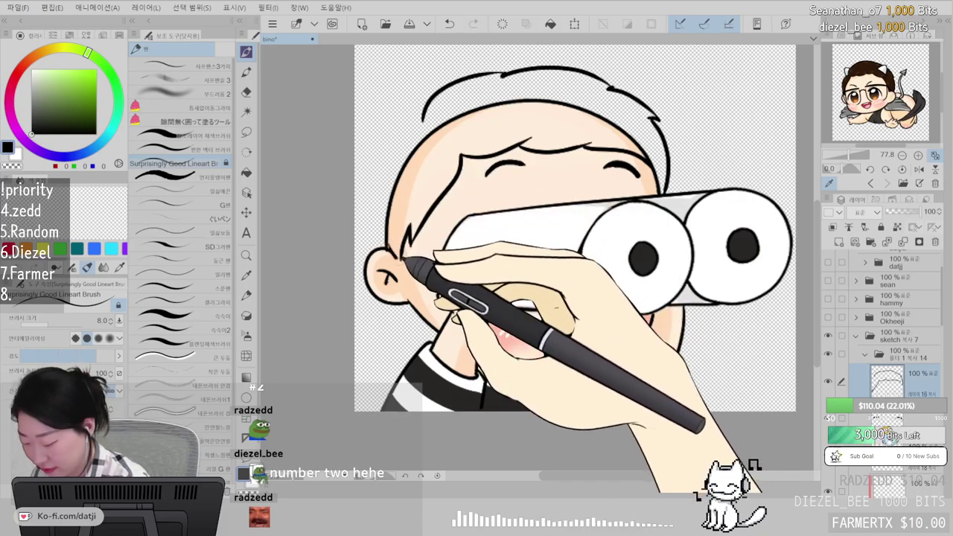
pyautogui.moveTo(422, 115)
pyautogui.mouseDown()
pyautogui.moveTo(396, 120)
pyautogui.moveTo(373, 171)
pyautogui.moveTo(377, 246)
pyautogui.moveTo(402, 117)
pyautogui.moveTo(368, 179)
pyautogui.mouseUp()
pyautogui.hotkey('ctrl', 'z')
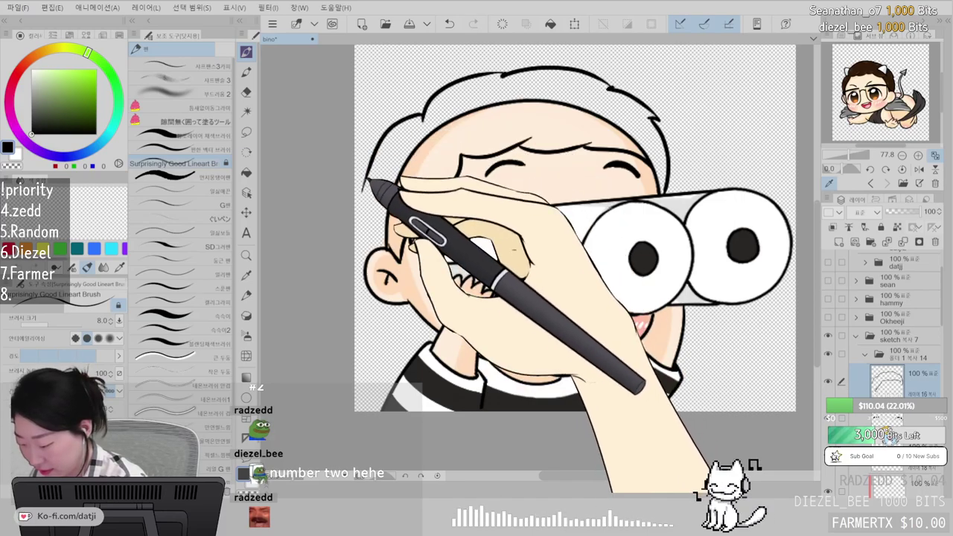
pyautogui.hotkey('ctrl', 'z')
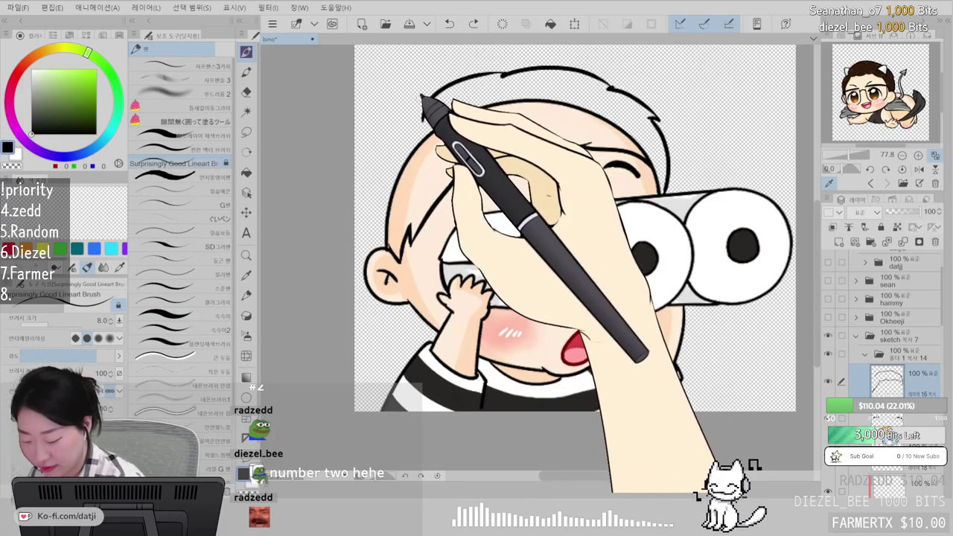
# - Draw the hair contour over the crown and around the back of the head, then erase the leftover overlapping line
pyautogui.moveTo(407, 116)
pyautogui.mouseDown()
pyautogui.moveTo(451, 67)
pyautogui.moveTo(523, 68)
pyautogui.mouseUp()
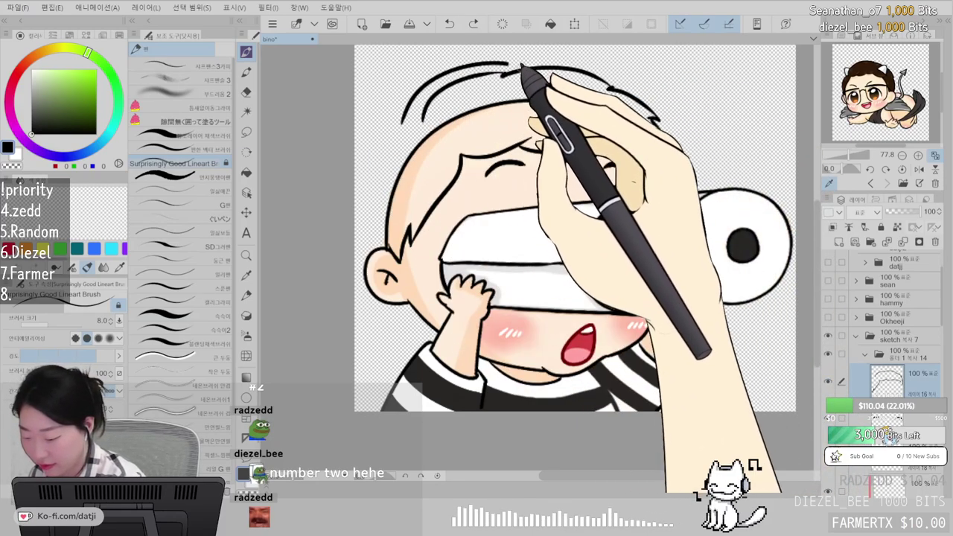
pyautogui.moveTo(402, 119)
pyautogui.mouseDown()
pyautogui.moveTo(372, 138)
pyautogui.moveTo(359, 175)
pyautogui.mouseUp()
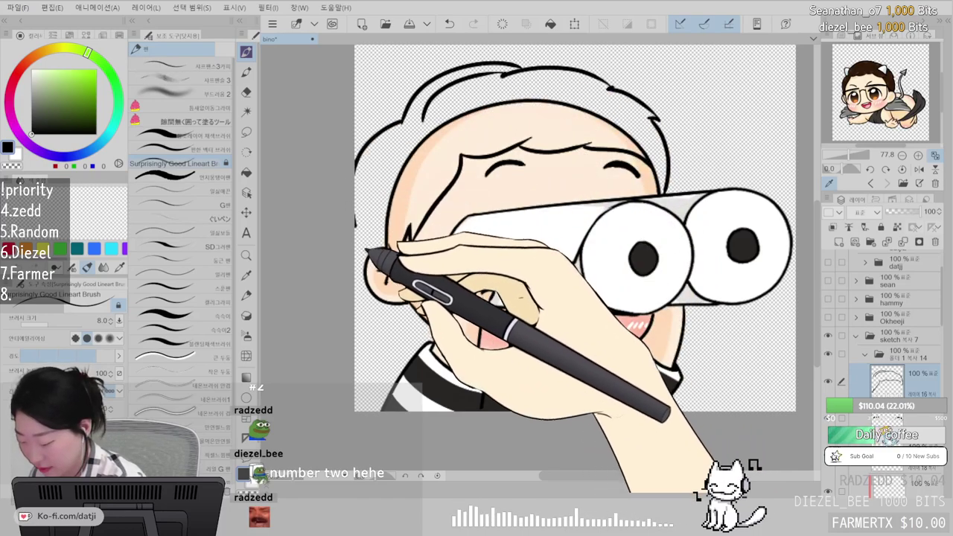
pyautogui.moveTo(506, 262); pyautogui.dragTo(619, 275)
pyautogui.press('e')
pyautogui.moveTo(535, 146)
pyautogui.mouseDown()
pyautogui.moveTo(575, 106)
pyautogui.moveTo(528, 133)
pyautogui.moveTo(544, 139)
pyautogui.moveTo(547, 110)
pyautogui.moveTo(632, 88)
pyautogui.mouseUp()
pyautogui.hotkey('ctrl', 'z')
pyautogui.click(215, 67)
pyautogui.moveTo(744, 384)
pyautogui.mouseDown()
pyautogui.moveTo(682, 365)
pyautogui.moveTo(701, 395)
pyautogui.mouseUp()
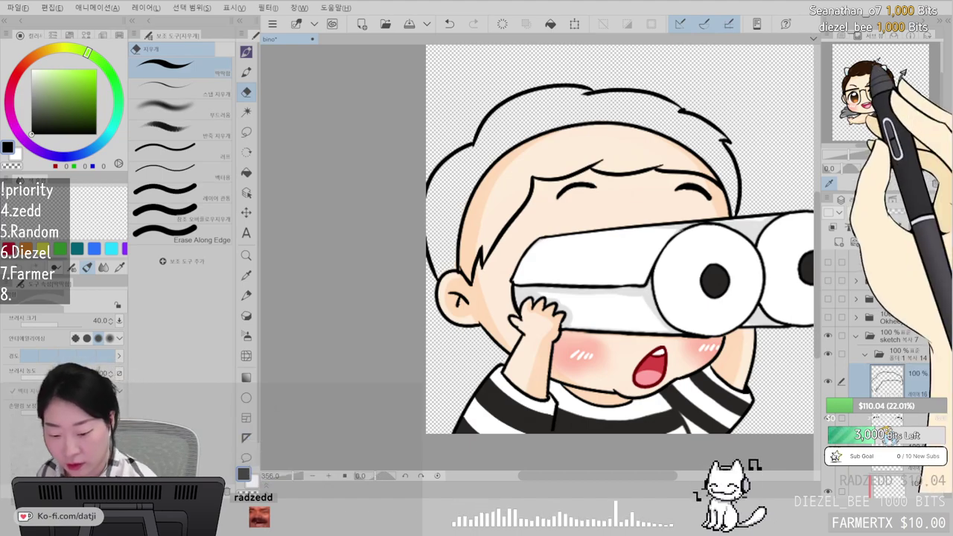
# - Sample the dark brown hair colour (RGB 48, 25, 8) from the reference character and hide the bald head's outline layer
pyautogui.click(866, 69)
pyautogui.scroll(-5, 886, 321)
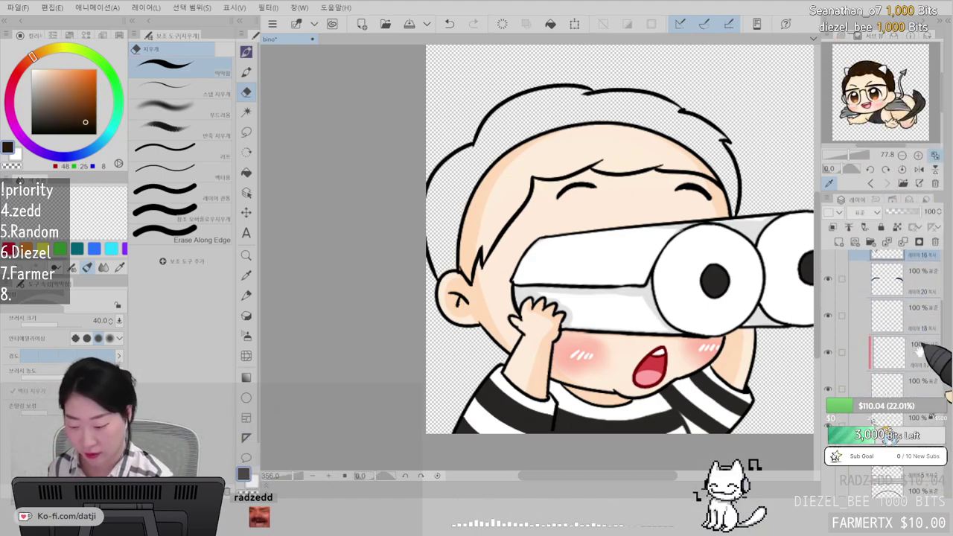
pyautogui.keyDown('ctrl'); pyautogui.keyDown('shift'); pyautogui.click(711, 169); pyautogui.keyUp('shift'); pyautogui.keyUp('ctrl')
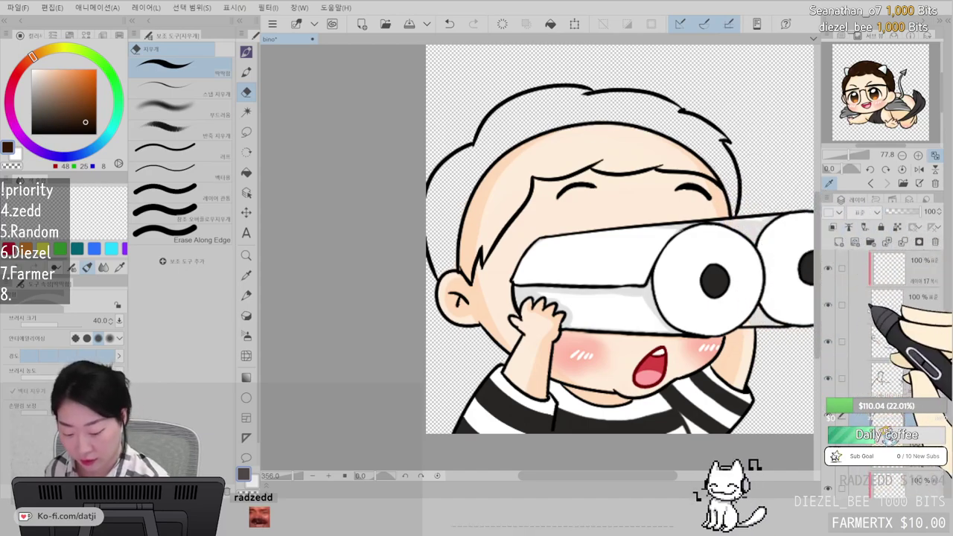
pyautogui.click(828, 388)
# - Add a new layer beneath the binoculars lineart and fill the hair areas with dark brown
pyautogui.scroll(-5, 914, 402)
pyautogui.scroll(2, 921, 328)
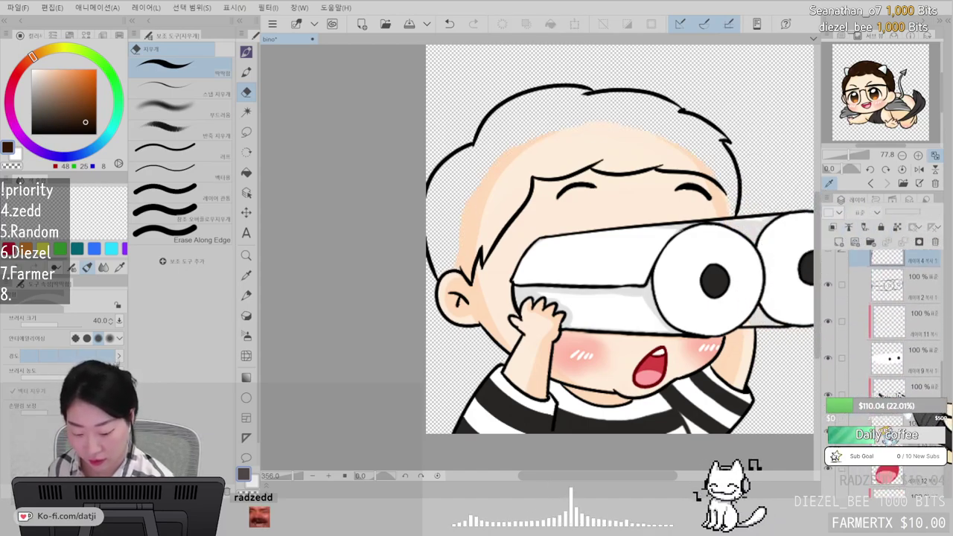
pyautogui.click(915, 328)
pyautogui.click(246, 50)
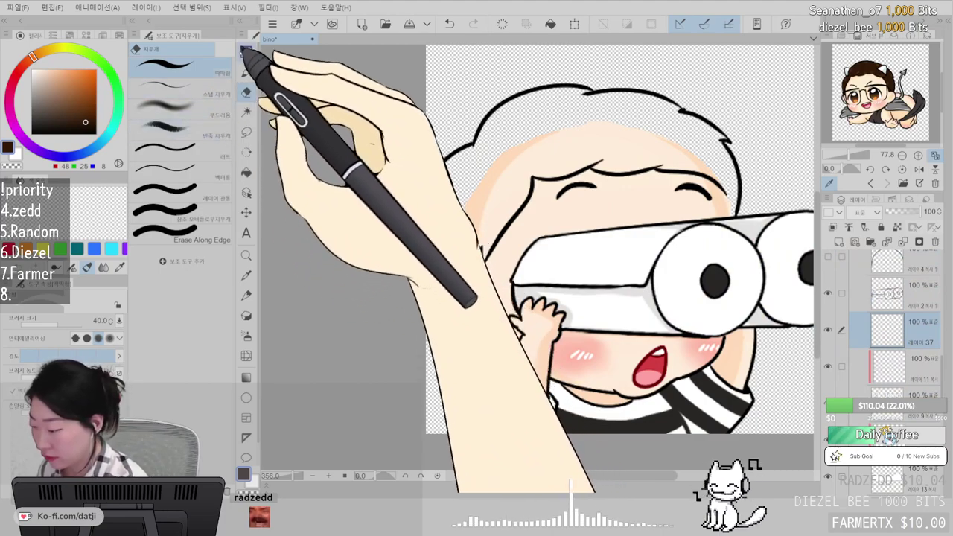
pyautogui.click(246, 172)
pyautogui.click(607, 128)
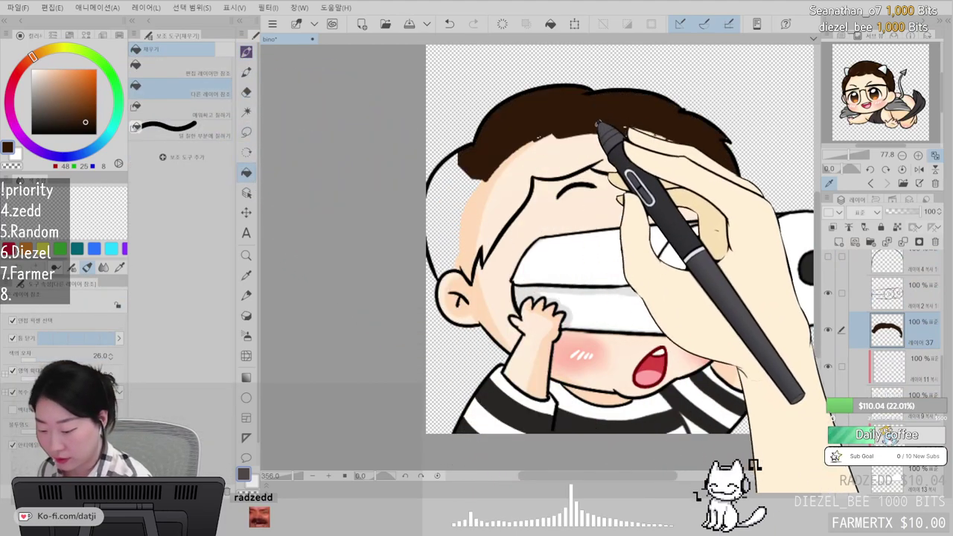
# - Brush dark brown over the unfilled gaps in the hair and erase the head outline crossing it
pyautogui.click(246, 50)
pyautogui.click(205, 136)
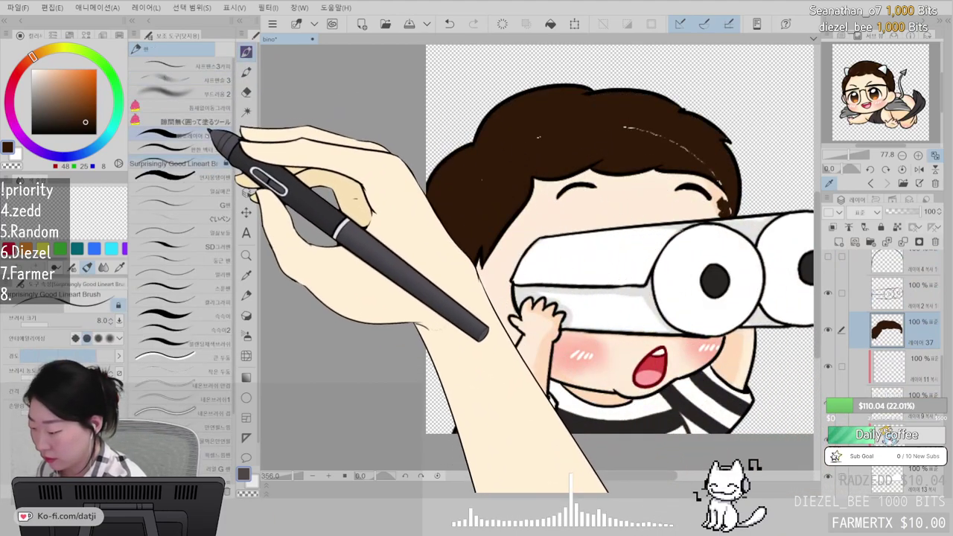
pyautogui.moveTo(661, 136)
pyautogui.mouseDown()
pyautogui.moveTo(707, 166)
pyautogui.moveTo(700, 155)
pyautogui.moveTo(728, 199)
pyautogui.mouseUp()
pyautogui.press('e')
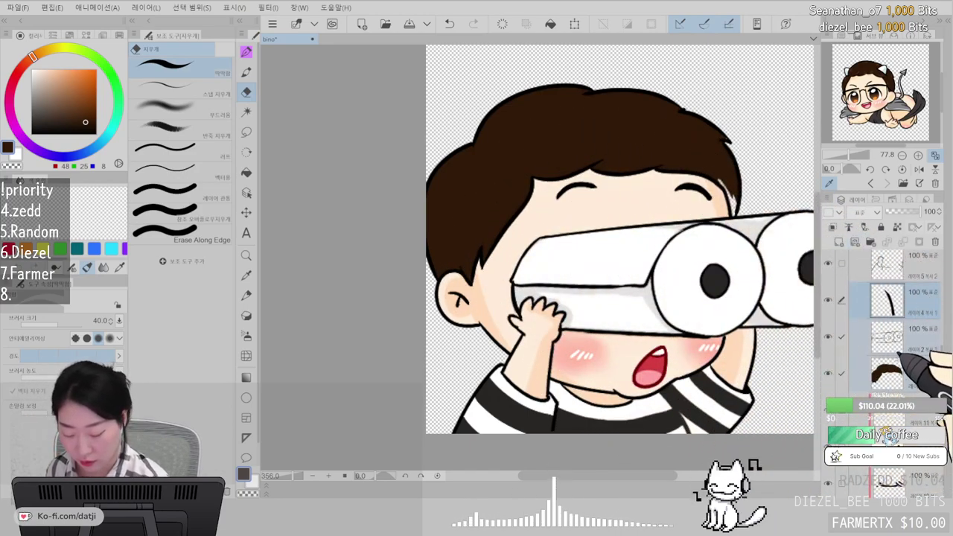
pyautogui.click(247, 53)
pyautogui.click(217, 133)
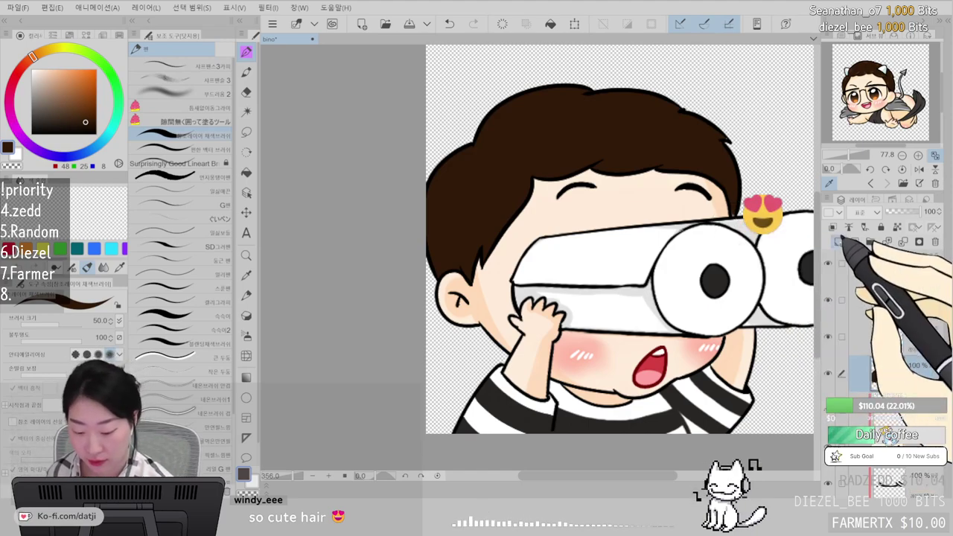
# - Add short highlight strokes in lighter brown (RGB 133, 90, 58) across the hair on a new layer clipped to the hair fill
pyautogui.click(68, 100)
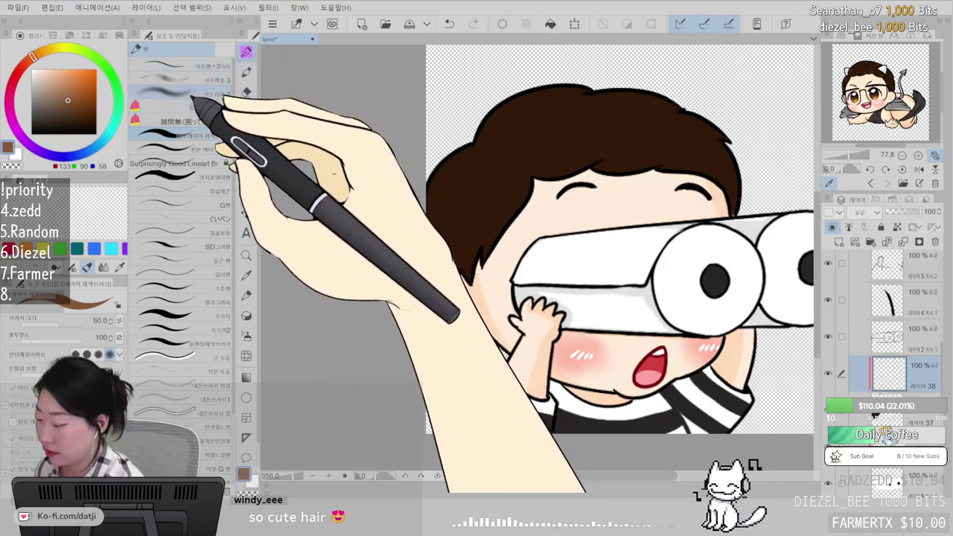
pyautogui.click(172, 168)
pyautogui.moveTo(452, 168); pyautogui.dragTo(457, 181)
pyautogui.moveTo(434, 237); pyautogui.dragTo(443, 254)
pyautogui.moveTo(446, 243); pyautogui.dragTo(450, 255)
pyautogui.moveTo(501, 112); pyautogui.dragTo(501, 123)
pyautogui.moveTo(513, 188); pyautogui.dragTo(508, 199)
pyautogui.moveTo(504, 192); pyautogui.dragTo(497, 200)
pyautogui.moveTo(605, 97); pyautogui.dragTo(598, 105)
pyautogui.moveTo(550, 169); pyautogui.dragTo(558, 167)
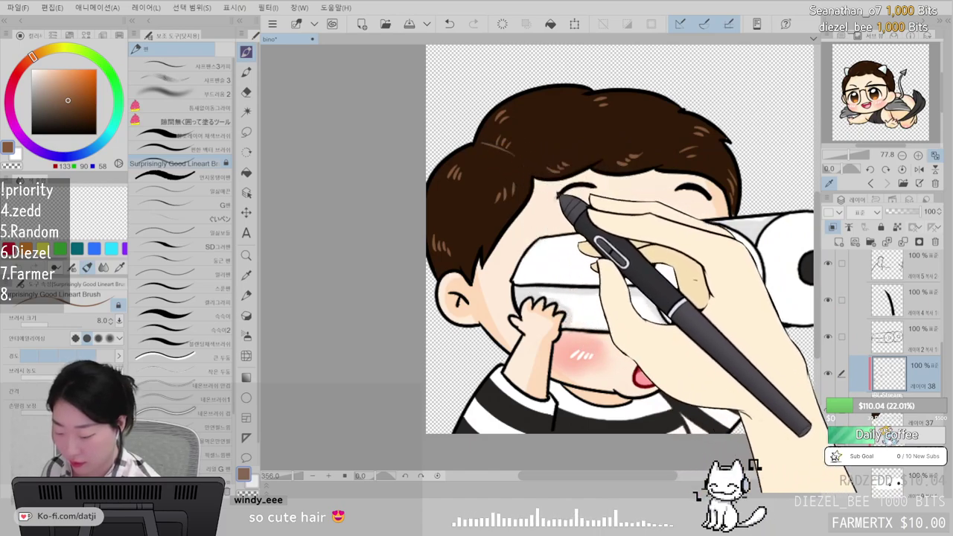
# - Return to the hair's base fill layer and resample its dark brown colour
pyautogui.click(922, 415)
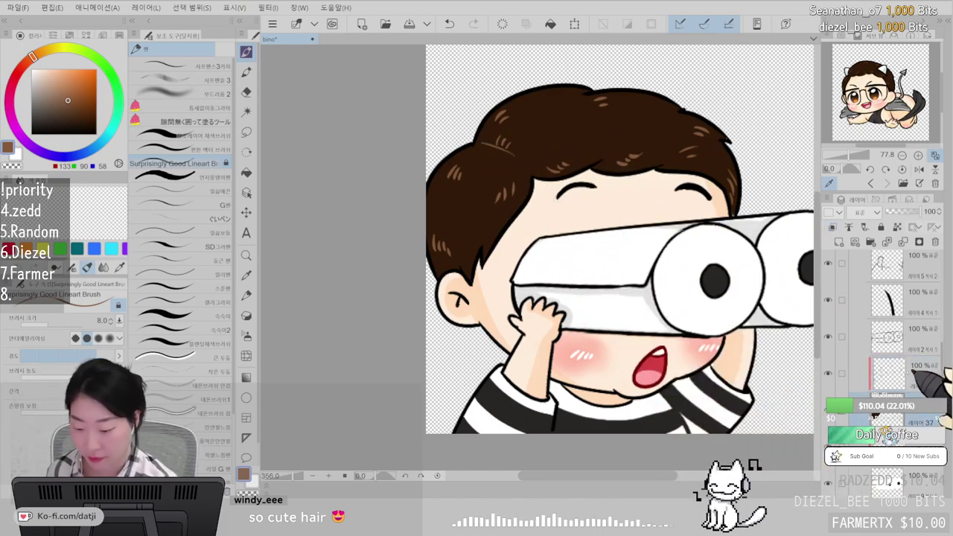
pyautogui.keyDown('alt'); pyautogui.click(705, 135); pyautogui.keyUp('alt')
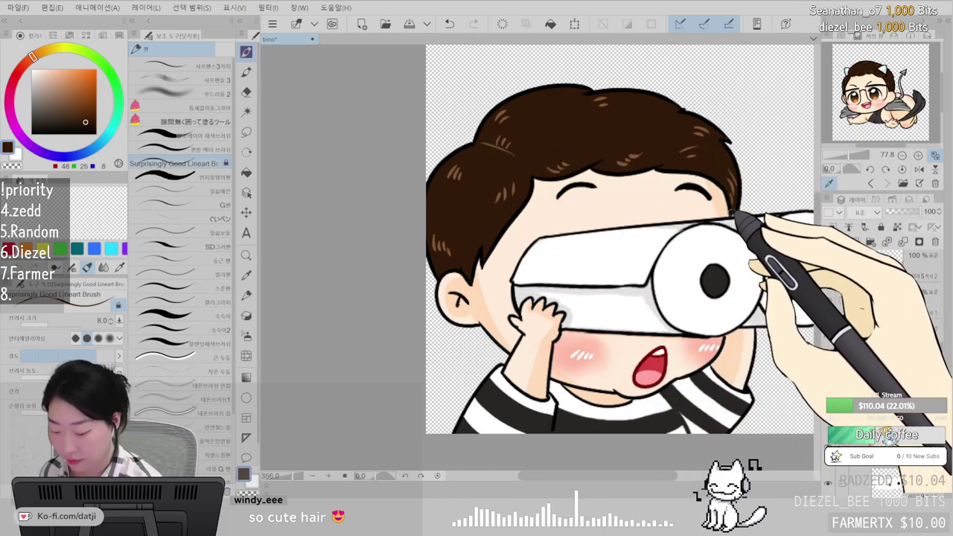
pyautogui.scroll(-5, 736, 208)
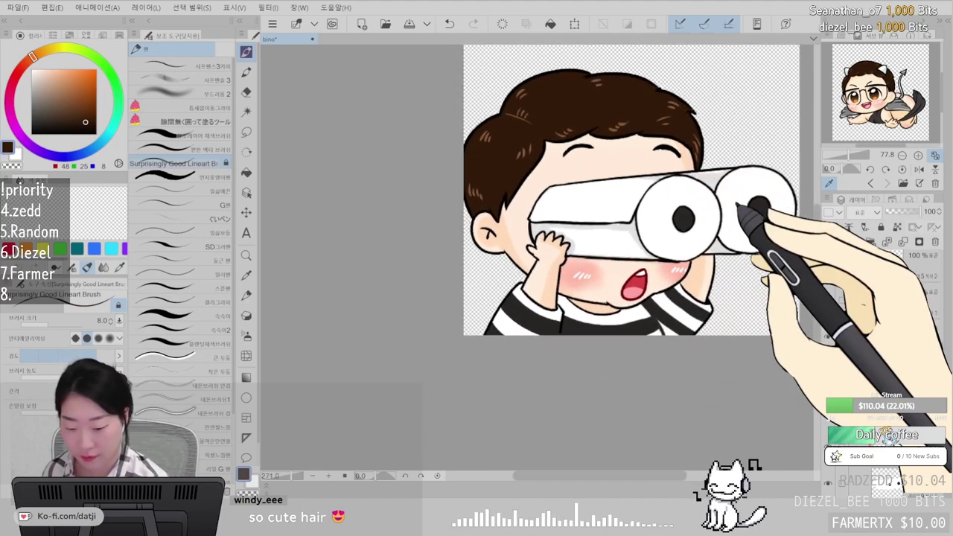
pyautogui.scroll(4, 740, 206)
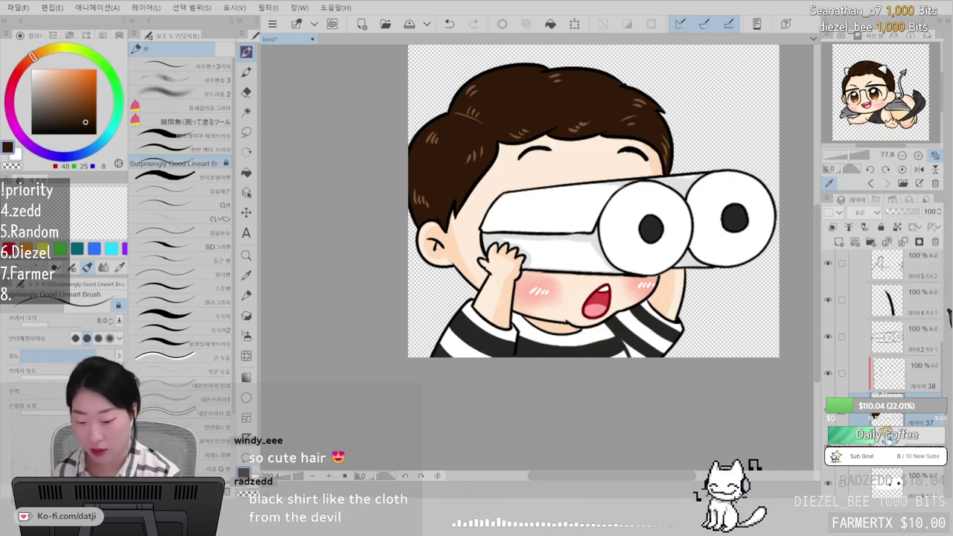
# - Sample dark grey (RGB 66, 60, 58) from the reference character and clear the striped shirt's colour layer
pyautogui.click(874, 116)
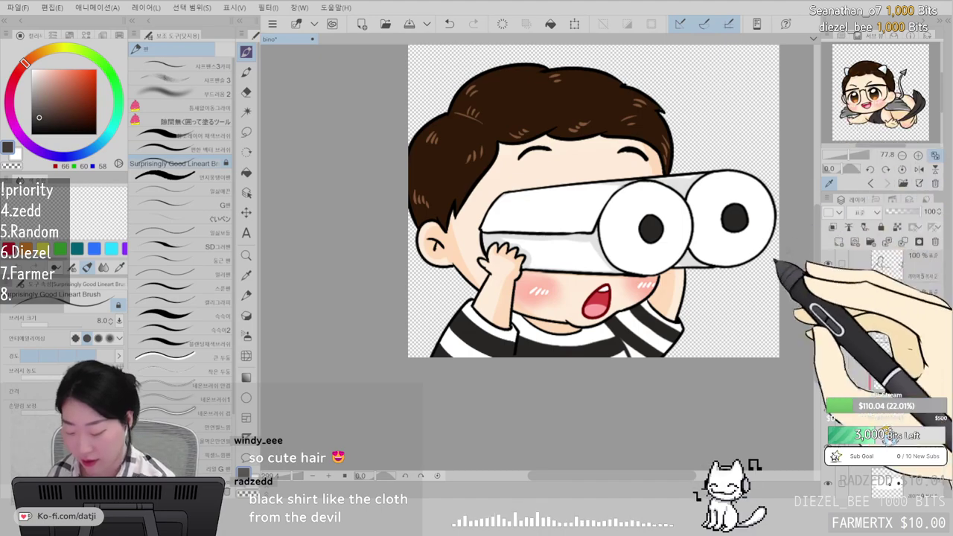
pyautogui.keyDown('ctrl'); pyautogui.keyDown('shift'); pyautogui.click(648, 320); pyautogui.keyUp('shift'); pyautogui.keyUp('ctrl')
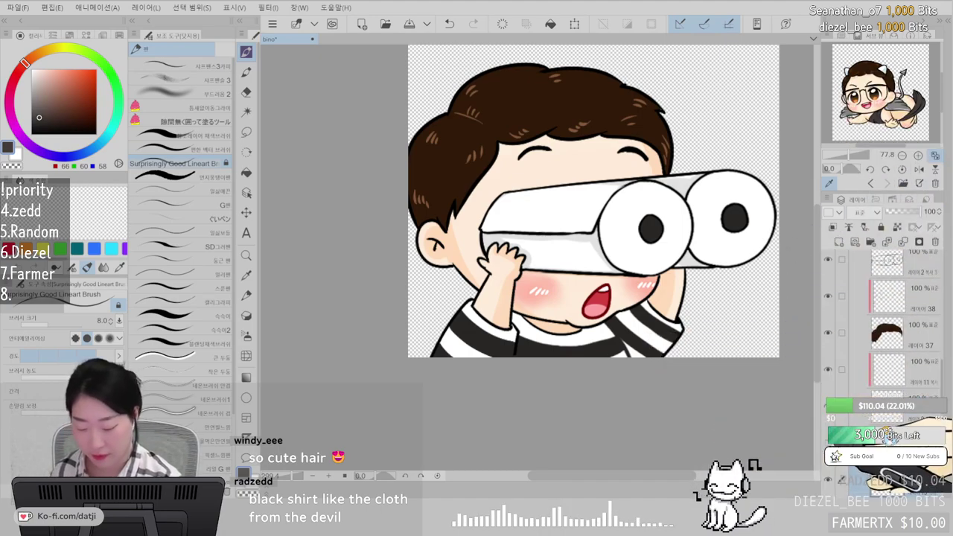
pyautogui.press('Delete')
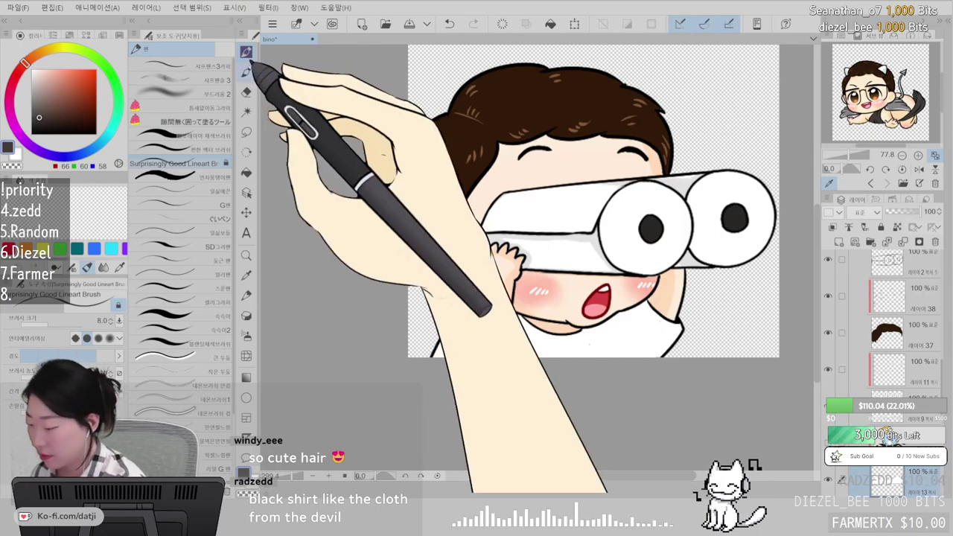
# - Paint the entire shirt dark grey with the 50.0 colouring brush, covering both sleeves and the body
pyautogui.click(228, 136)
pyautogui.moveTo(505, 344)
pyautogui.mouseDown()
pyautogui.moveTo(543, 365)
pyautogui.moveTo(526, 333)
pyautogui.mouseUp()
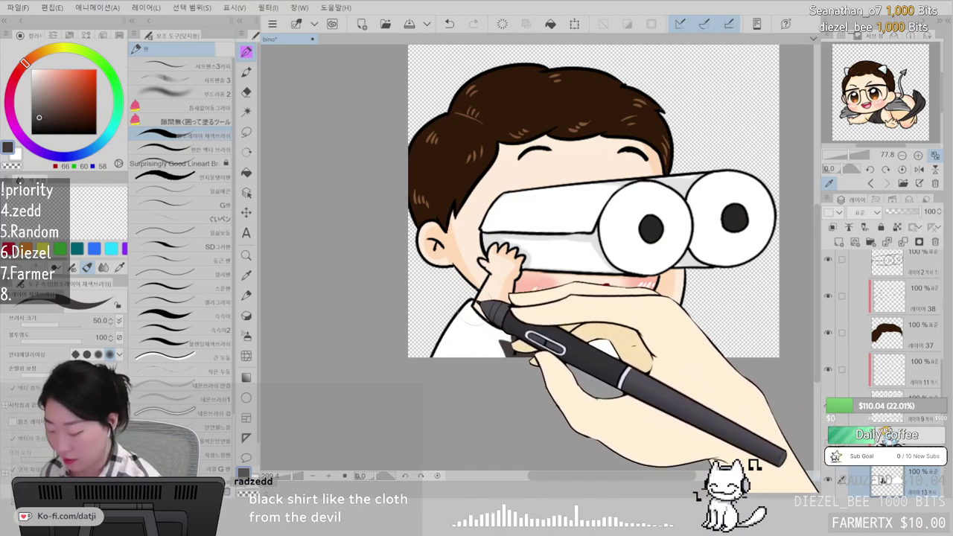
pyautogui.moveTo(510, 350); pyautogui.dragTo(581, 288)
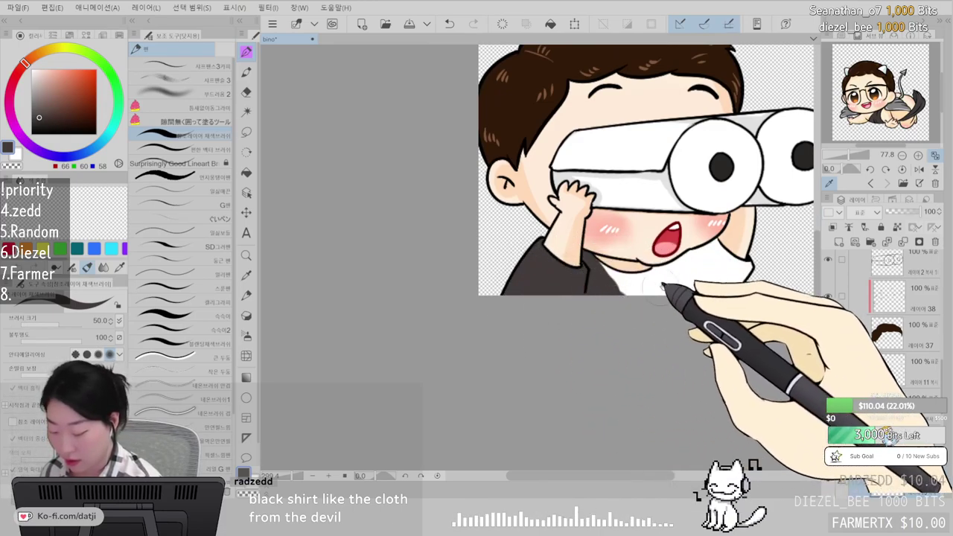
pyautogui.moveTo(656, 280); pyautogui.dragTo(572, 298)
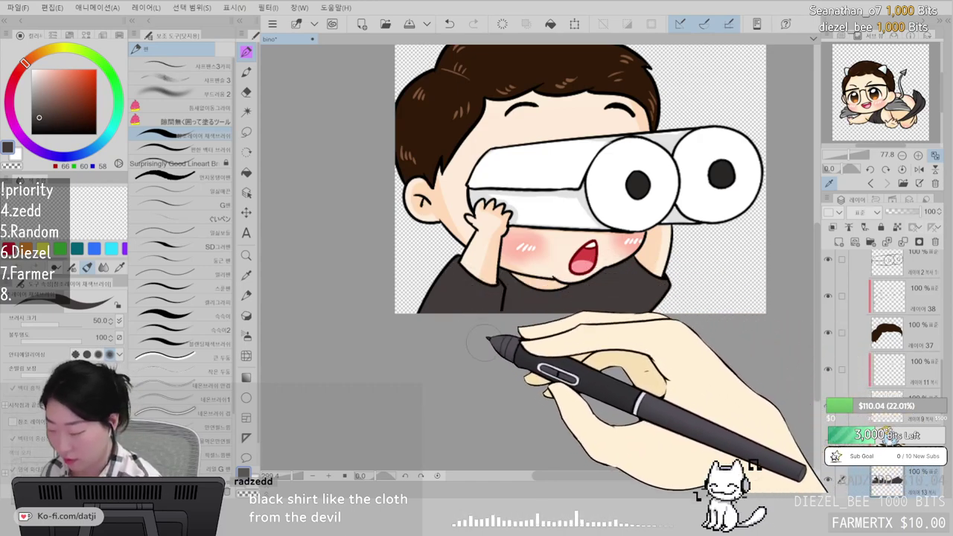
# - Lock the shirt layer's transparent pixels and darken the shirt with the soft brush in near-black (RGB 35, 31, 29)
pyautogui.click(42, 125)
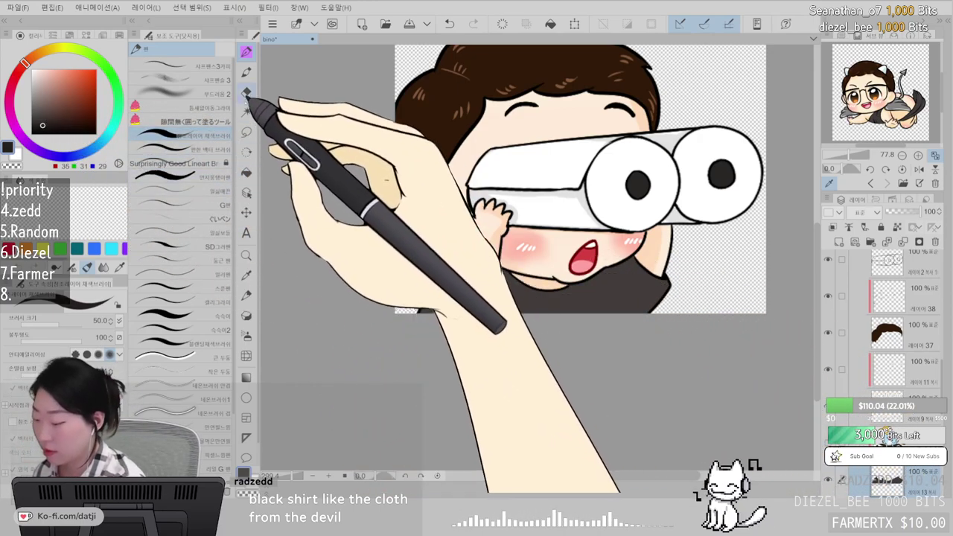
pyautogui.click(225, 91)
pyautogui.click(897, 227)
pyautogui.moveTo(514, 316)
pyautogui.mouseDown()
pyautogui.moveTo(464, 323)
pyautogui.moveTo(586, 297)
pyautogui.moveTo(660, 300)
pyautogui.mouseUp()
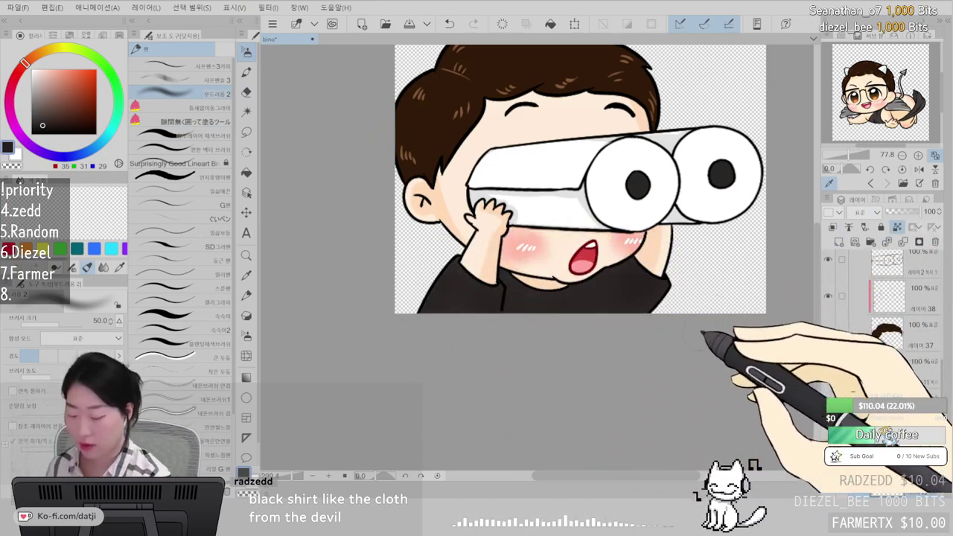
# - Examine the emote's hair, binoculars and black shirt both up close and as a whole
pyautogui.scroll(-2, 689, 350)
pyautogui.scroll(1, 694, 350)
pyautogui.scroll(-1, 693, 350)
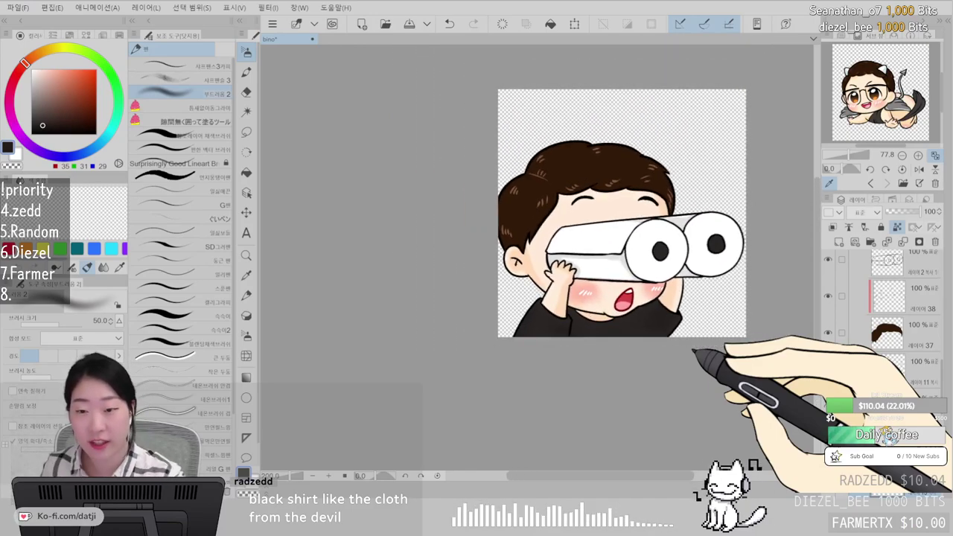
pyautogui.scroll(4, 693, 350)
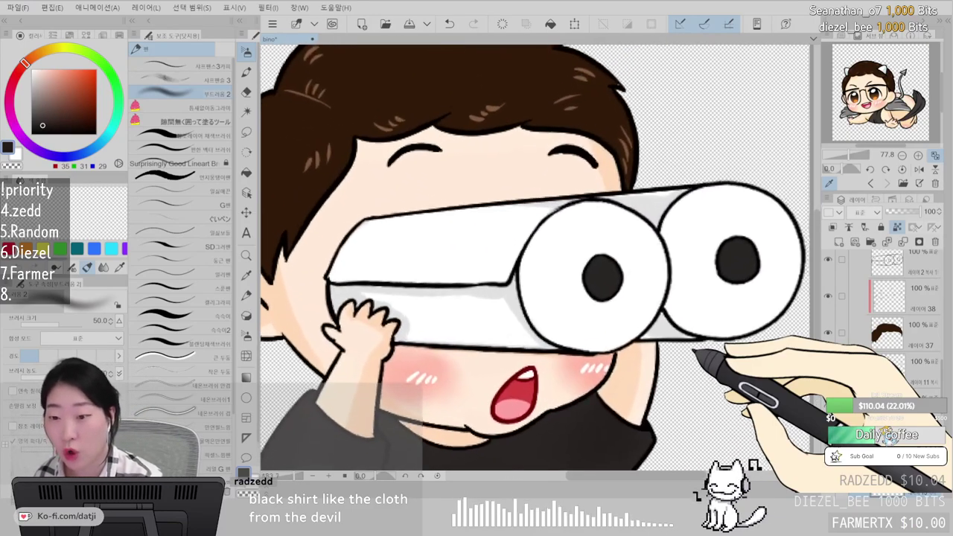
pyautogui.scroll(-3, 693, 351)
pyautogui.scroll(2, 694, 350)
pyautogui.scroll(-3, 694, 350)
pyautogui.scroll(3, 694, 350)
pyautogui.scroll(-1, 694, 350)
pyautogui.scroll(3, 694, 350)
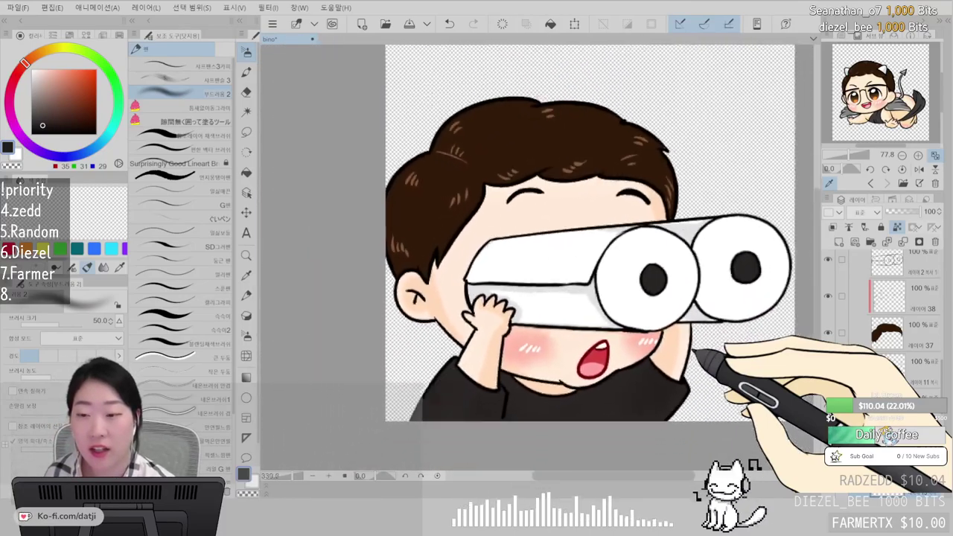
pyautogui.scroll(-3, 694, 350)
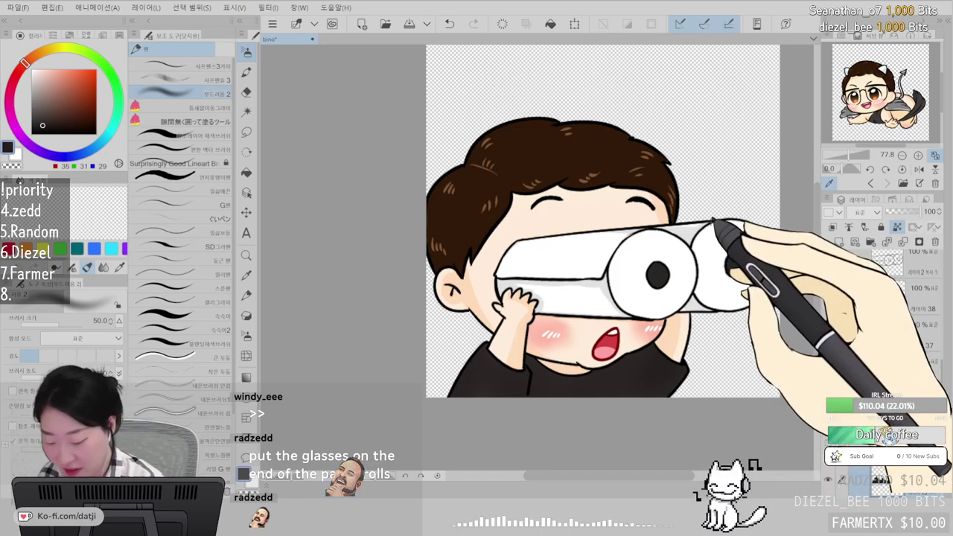
# - Select the empty layer above the character's lineart and set up black with the Surprisingly Good Lineart Brush at size 8.0
pyautogui.keyDown('ctrl'); pyautogui.keyDown('shift'); pyautogui.click(722, 221); pyautogui.keyUp('shift'); pyautogui.keyUp('ctrl')
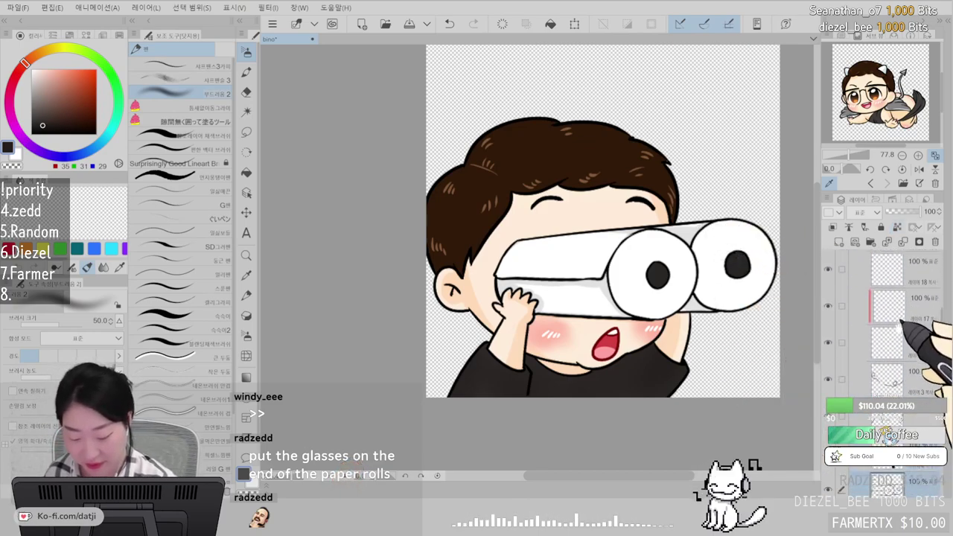
pyautogui.scroll(2, 893, 316)
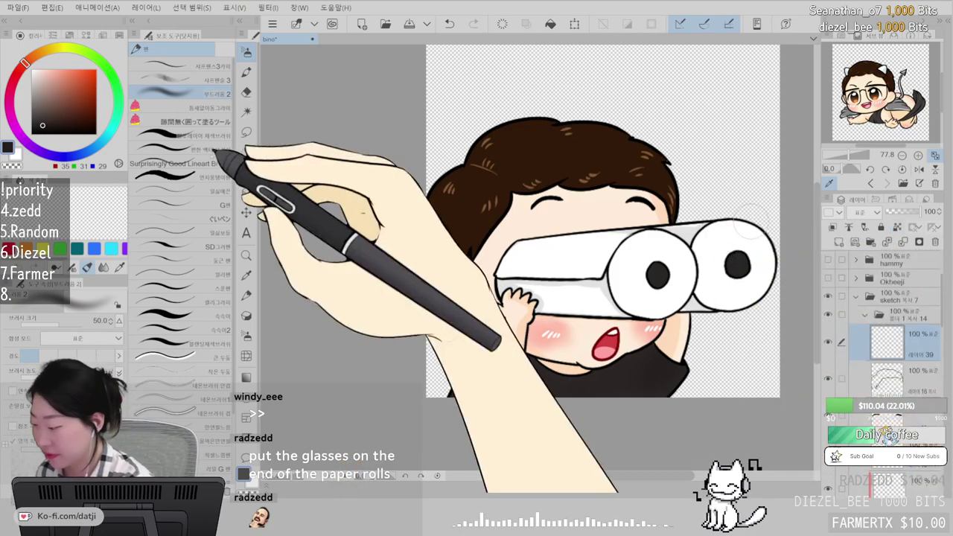
pyautogui.click(31, 134)
pyautogui.click(216, 163)
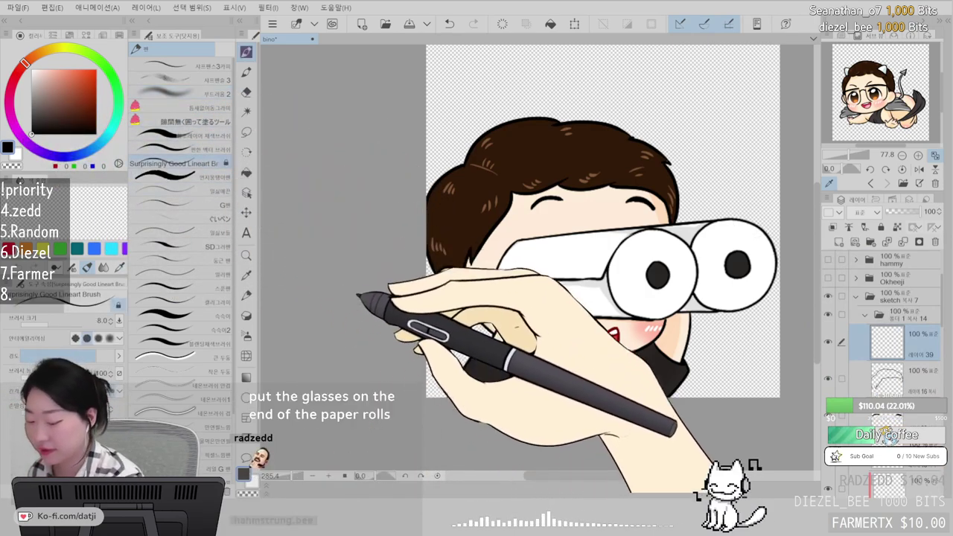
pyautogui.press('-')
pyautogui.press('-')
pyautogui.hotkey('ctrl', '+')
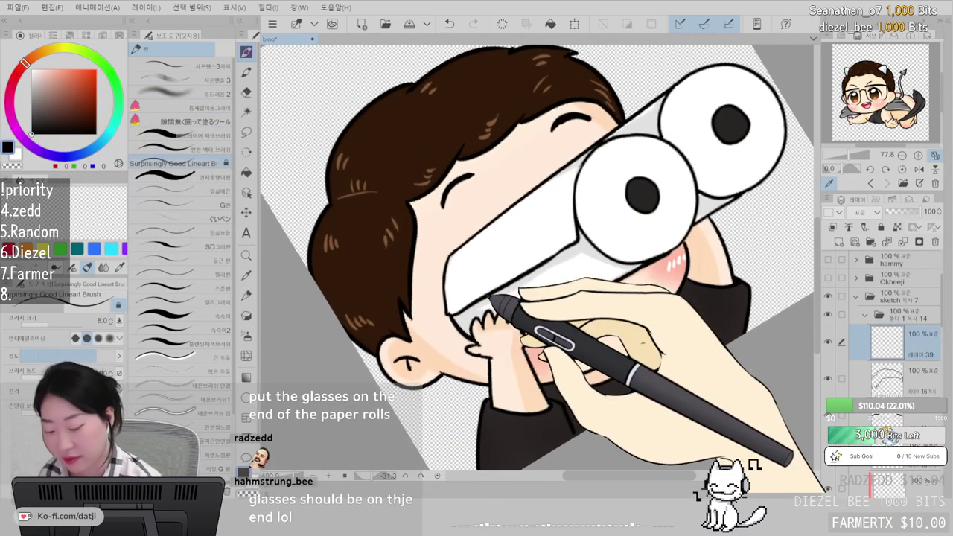
# - Try black glasses frames around the two round binocular ends with a side arm, and clear the layer
pyautogui.moveTo(566, 196); pyautogui.dragTo(647, 125)
pyautogui.moveTo(574, 187)
pyautogui.mouseDown()
pyautogui.moveTo(694, 77)
pyautogui.moveTo(734, 56)
pyautogui.mouseUp()
pyautogui.moveTo(661, 109); pyautogui.dragTo(735, 54)
pyautogui.hotkey('ctrl', 'z')
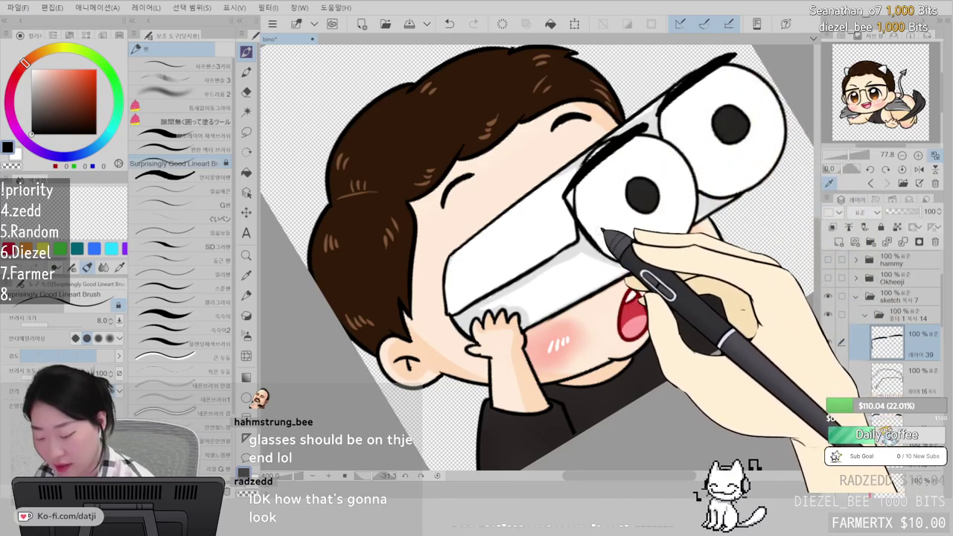
pyautogui.moveTo(572, 183); pyautogui.dragTo(561, 202)
pyautogui.moveTo(642, 128)
pyautogui.mouseDown()
pyautogui.moveTo(574, 197)
pyautogui.moveTo(575, 182)
pyautogui.moveTo(566, 203)
pyautogui.moveTo(556, 194)
pyautogui.moveTo(592, 249)
pyautogui.moveTo(621, 269)
pyautogui.moveTo(659, 260)
pyautogui.mouseUp()
pyautogui.moveTo(647, 130)
pyautogui.mouseDown()
pyautogui.moveTo(701, 199)
pyautogui.moveTo(701, 225)
pyautogui.mouseUp()
pyautogui.moveTo(662, 109)
pyautogui.mouseDown()
pyautogui.moveTo(714, 189)
pyautogui.moveTo(752, 91)
pyautogui.moveTo(742, 54)
pyautogui.moveTo(776, 91)
pyautogui.moveTo(796, 133)
pyautogui.moveTo(787, 164)
pyautogui.moveTo(718, 195)
pyautogui.mouseUp()
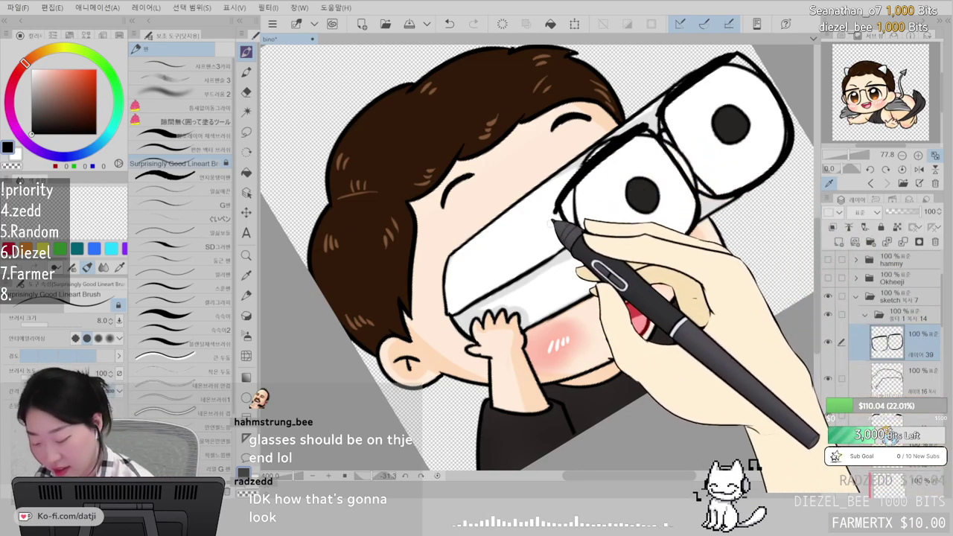
pyautogui.moveTo(564, 202); pyautogui.dragTo(541, 272)
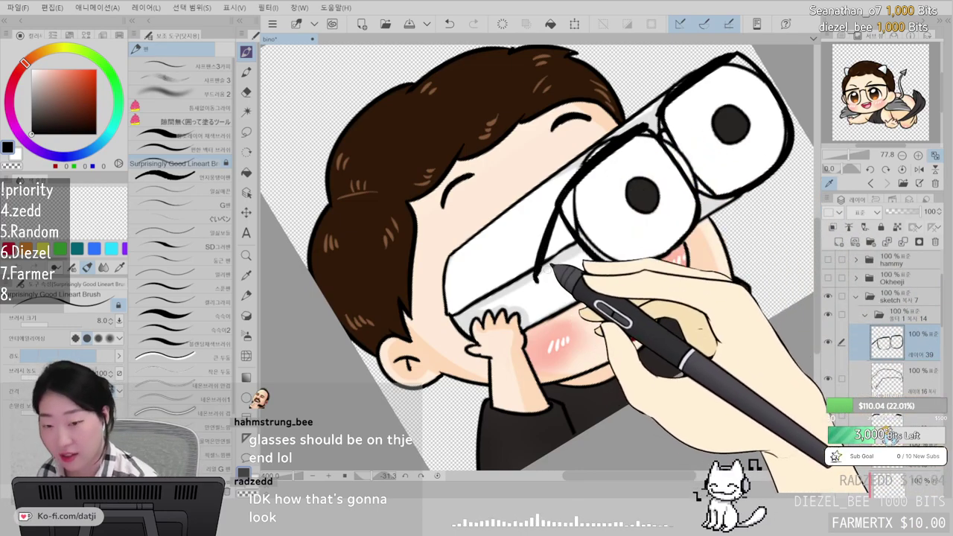
pyautogui.press('Delete')
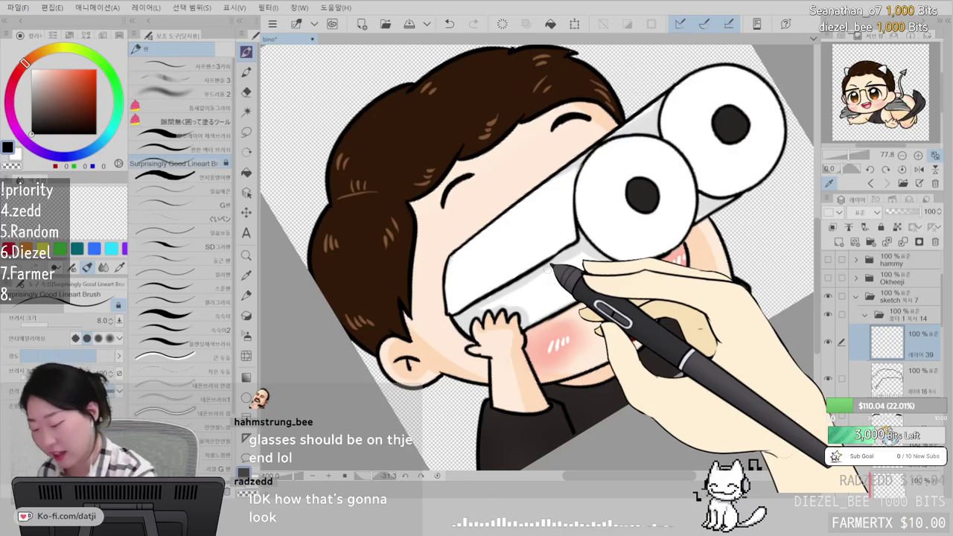
# - Draw black glasses on the face behind the binoculars with an arm reaching the ear, add white highlights and erase the excess
pyautogui.moveTo(414, 282)
pyautogui.mouseDown()
pyautogui.moveTo(459, 235)
pyautogui.moveTo(499, 216)
pyautogui.mouseUp()
pyautogui.moveTo(414, 283); pyautogui.dragTo(497, 216)
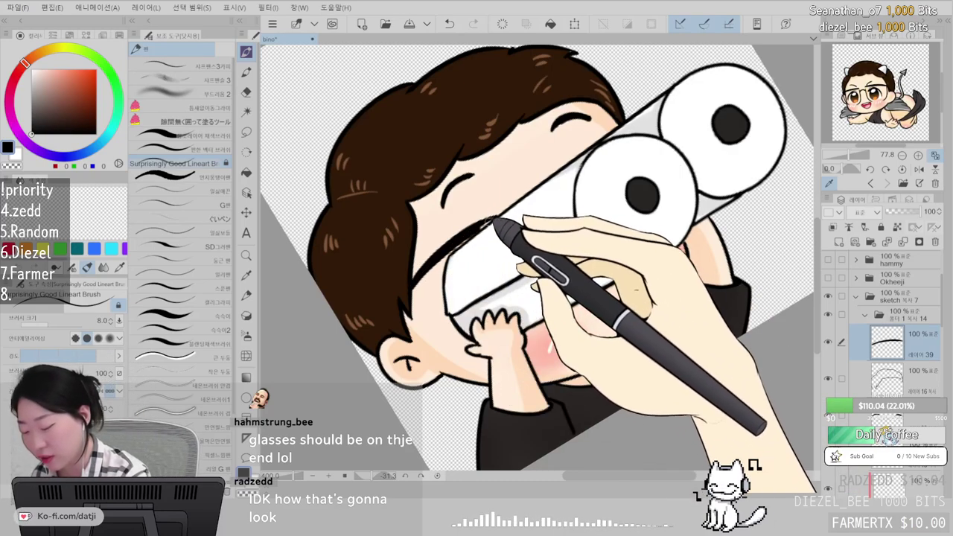
pyautogui.moveTo(416, 290); pyautogui.dragTo(470, 350)
pyautogui.moveTo(415, 281); pyautogui.dragTo(391, 326)
pyautogui.moveTo(406, 289); pyautogui.dragTo(388, 330)
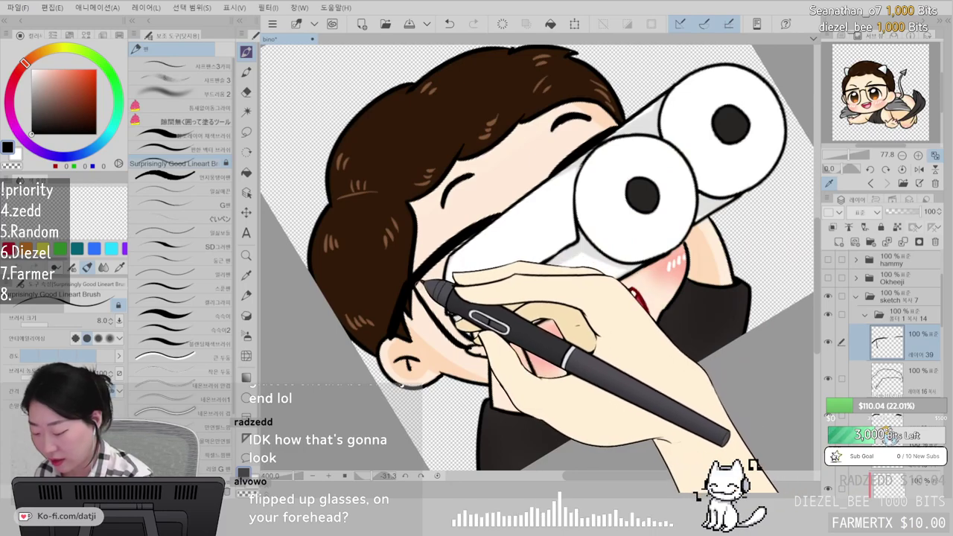
pyautogui.moveTo(43, 80); pyautogui.dragTo(29, 48)
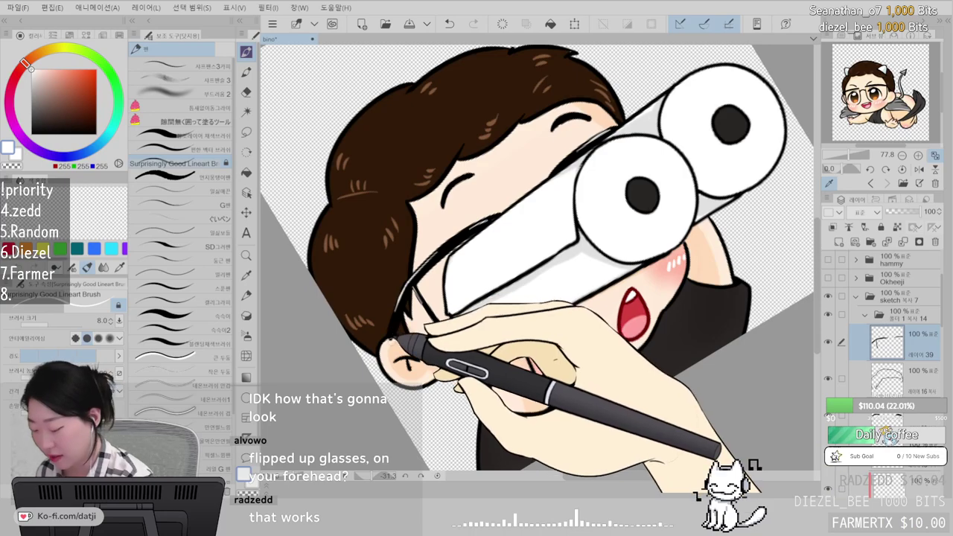
pyautogui.press('e')
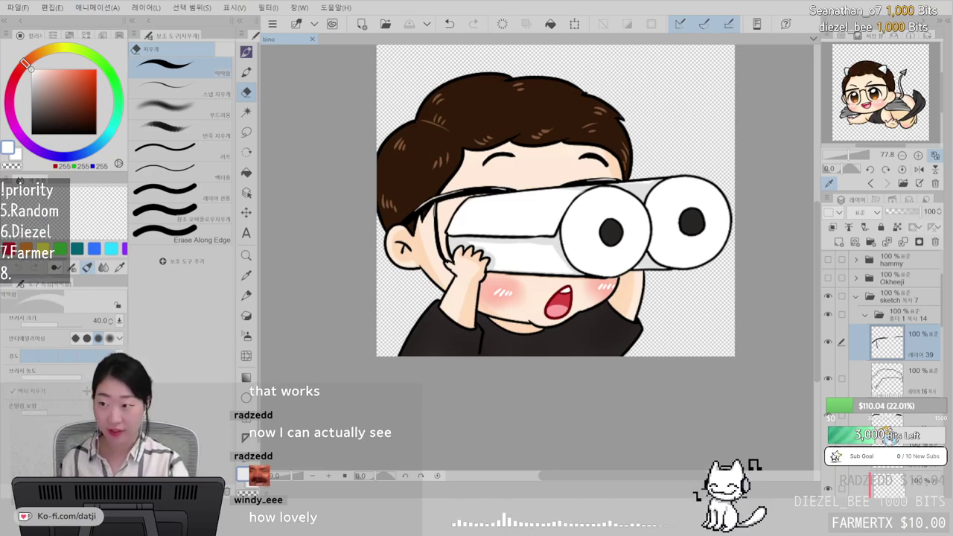
# - Switch to the chat raffle page and start a fresh simple draw (간편 추첨)
pyautogui.hotkey('alt', 'Tab')
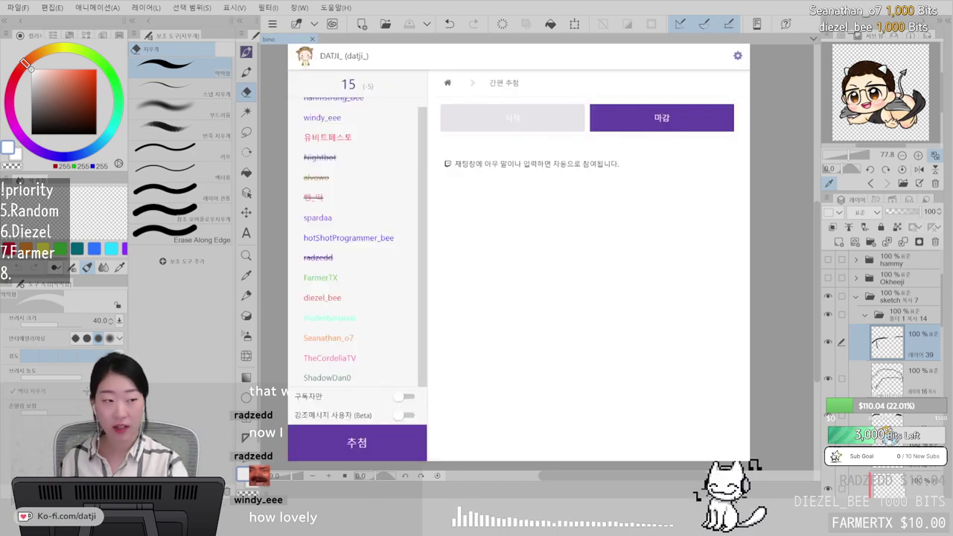
pyautogui.click(447, 83)
pyautogui.click(583, 203)
pyautogui.click(530, 133)
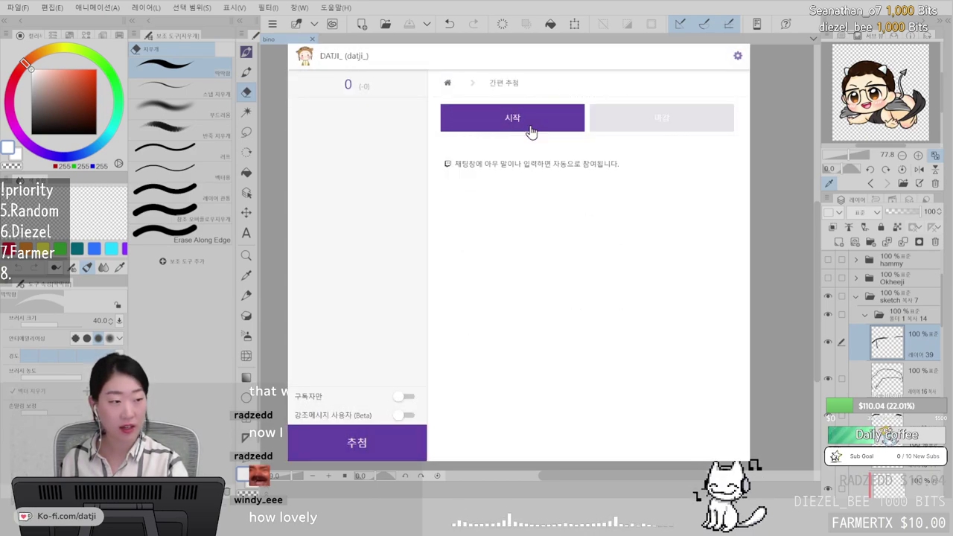
pyautogui.click(531, 132)
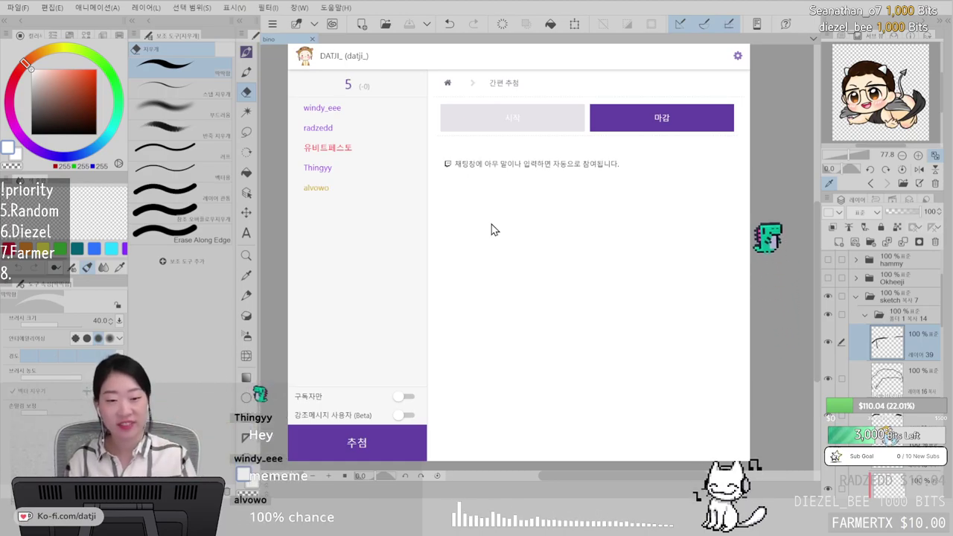
# - Exclude two chat participants and the Nightbot entry from the raffle, keep the others, and draw a winner
pyautogui.click(324, 170)
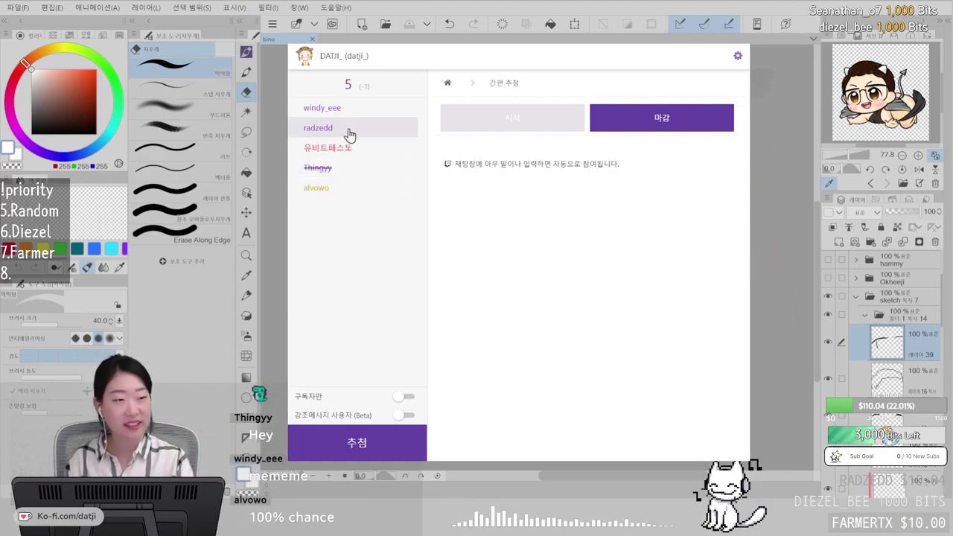
pyautogui.click(353, 169)
pyautogui.click(353, 192)
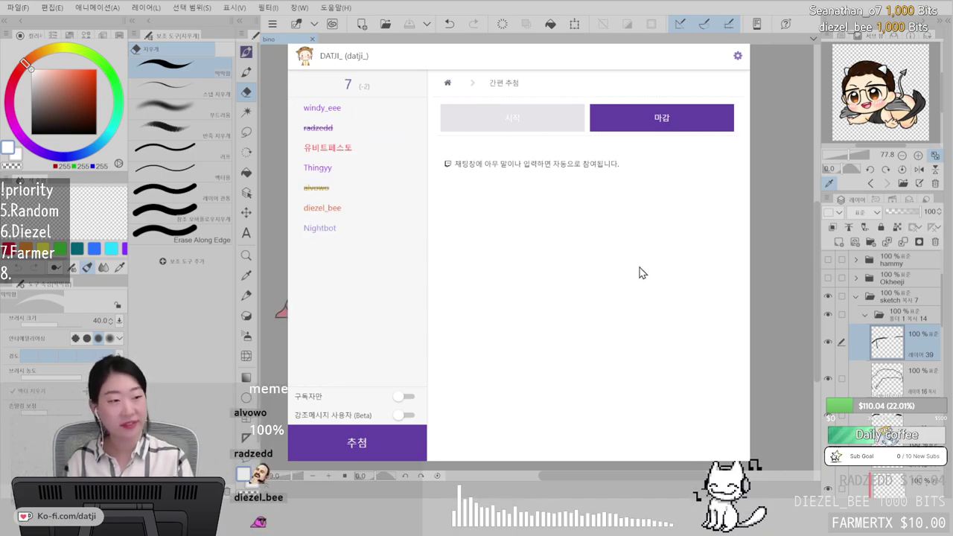
pyautogui.click(325, 230)
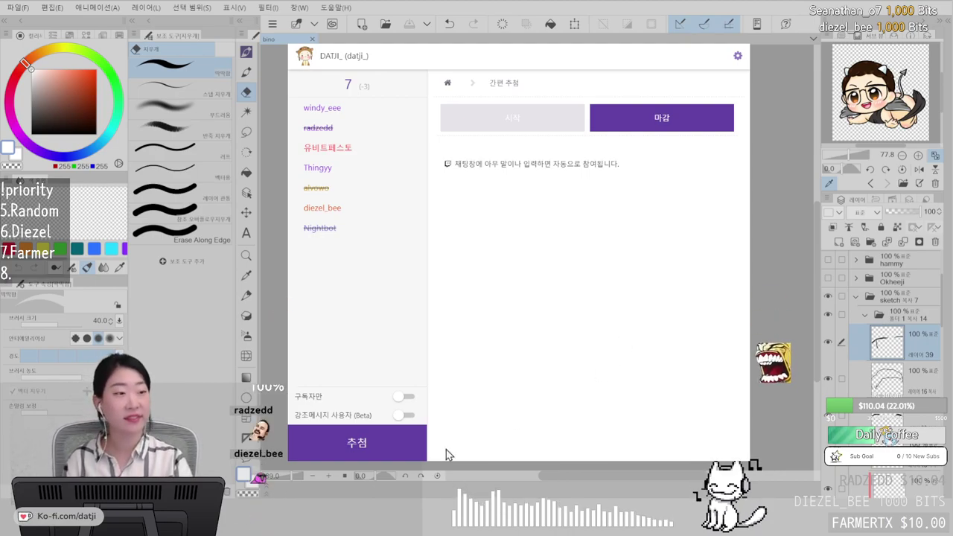
pyautogui.click(367, 455)
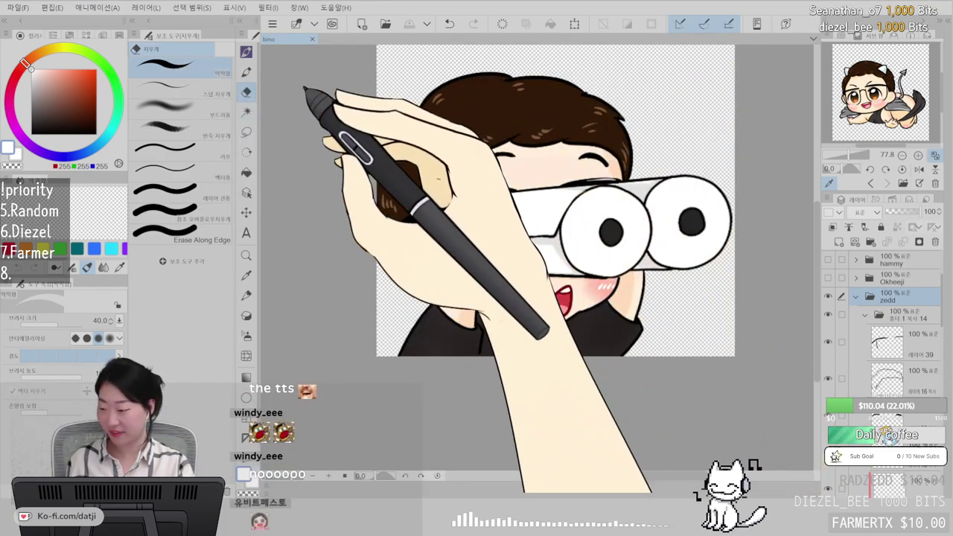
# - Collapse and hide the finished emote's folder, rename the next sketch folder "pesto", and show its bald binoculars base
pyautogui.click(857, 297)
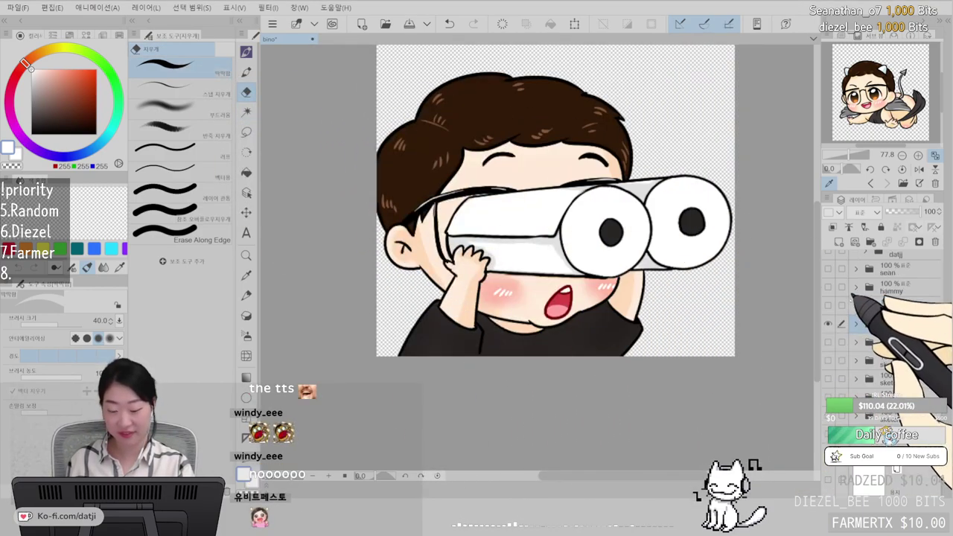
pyautogui.click(828, 324)
pyautogui.click(828, 341)
pyautogui.click(909, 342)
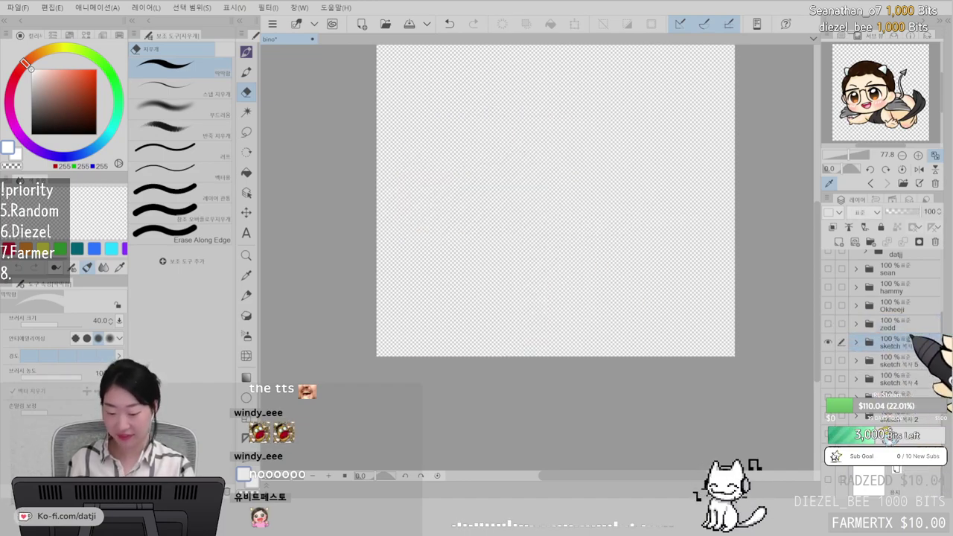
pyautogui.click(856, 342)
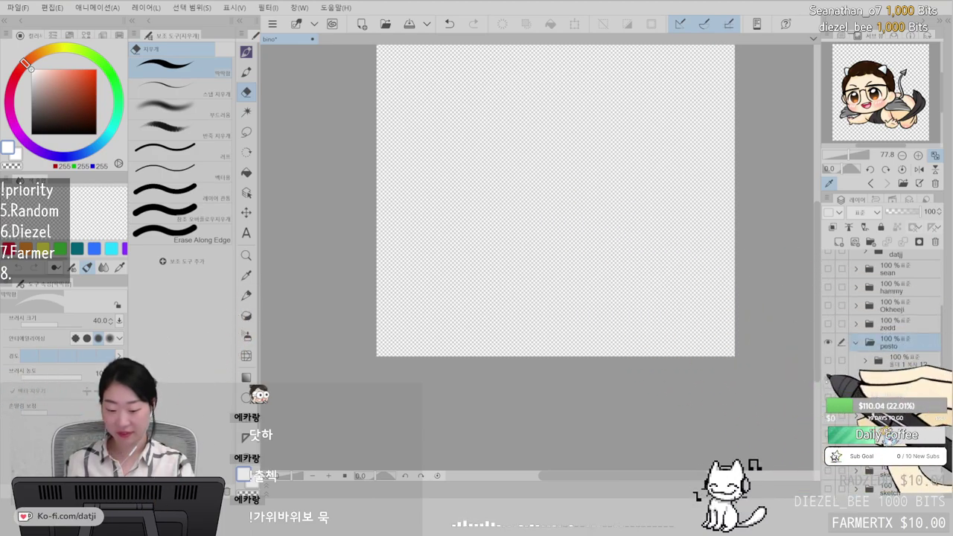
pyautogui.click(829, 379)
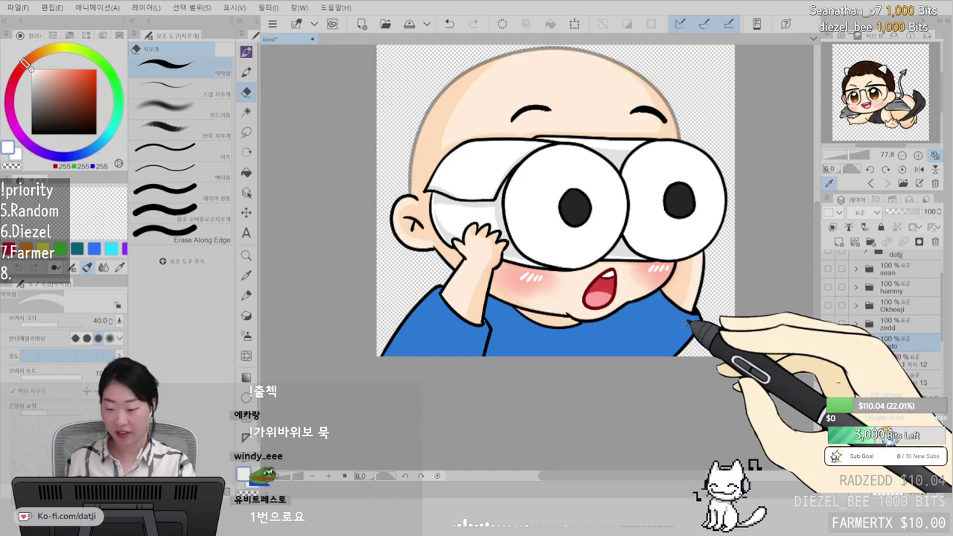
# - Select the empty layer at the top of the visible base folder and set up black with the Surprisingly Good Lineart Brush
pyautogui.scroll(-1, 882, 413)
pyautogui.click(898, 383)
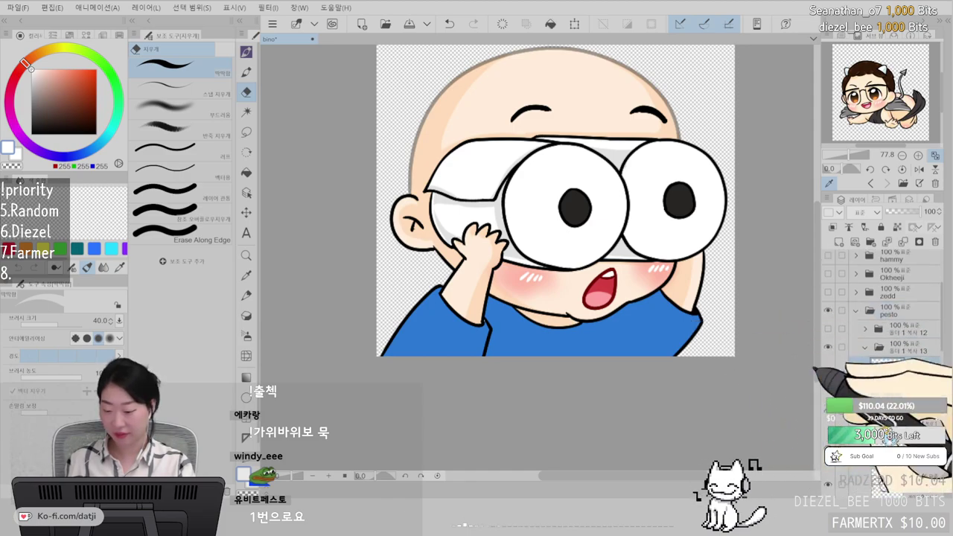
pyautogui.scroll(-2, 702, 327)
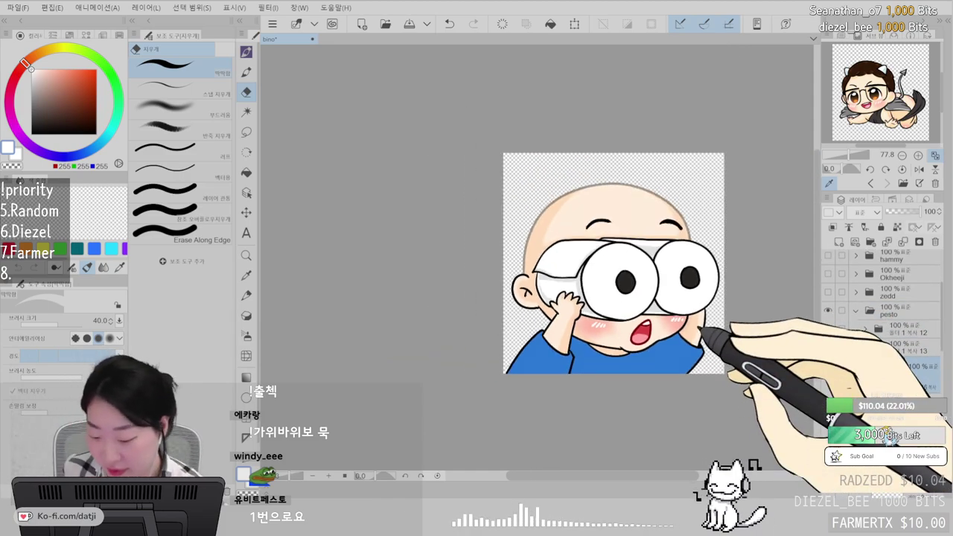
pyautogui.click(29, 150)
pyautogui.moveTo(34, 108); pyautogui.dragTo(23, 201)
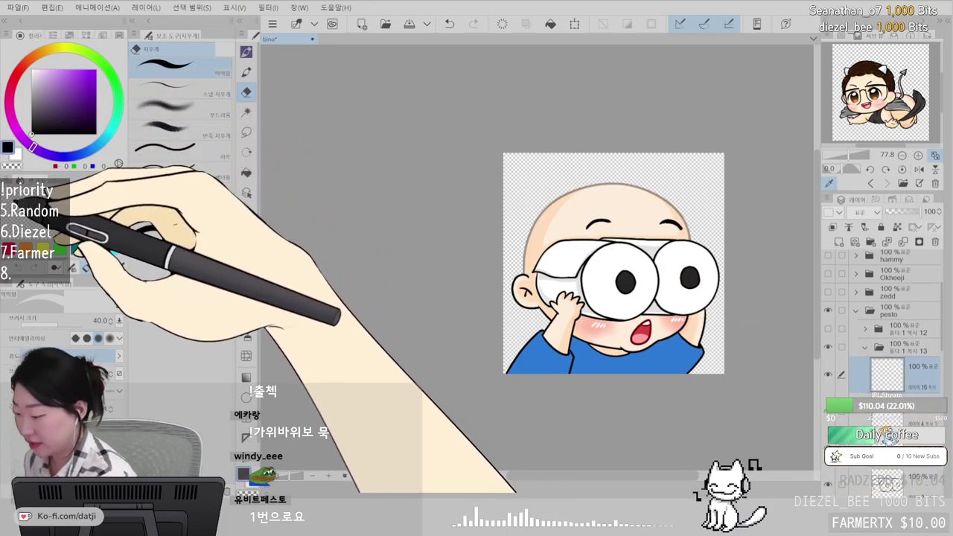
pyautogui.click(246, 51)
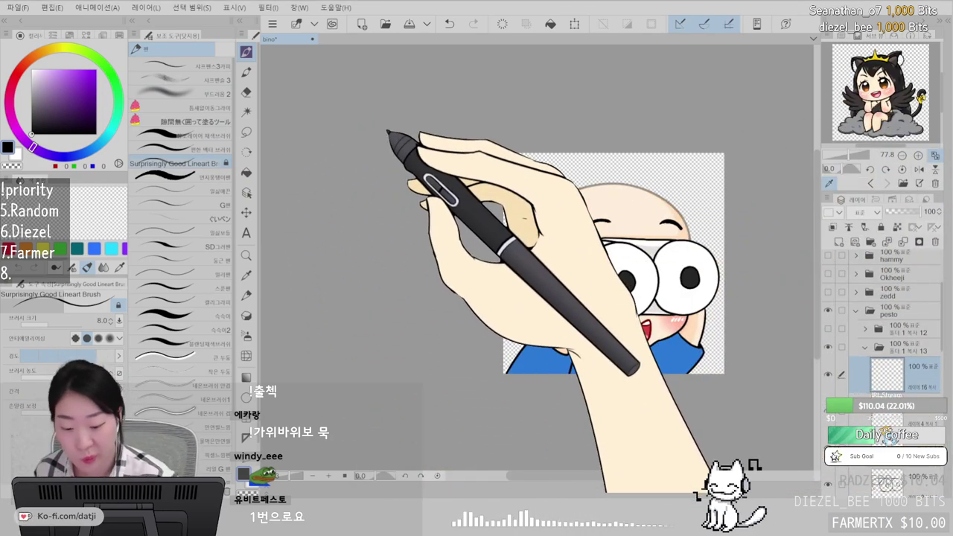
# - Draw a thick curved bang strand on the forehead, running down between the eyebrows beside the far one
pyautogui.hotkey('ctrl', '+')
pyautogui.hotkey('ctrl', '+')
pyautogui.hotkey('ctrl', '+')
pyautogui.moveTo(641, 177); pyautogui.dragTo(636, 223)
pyautogui.hotkey('ctrl', 'z')
pyautogui.moveTo(647, 180); pyautogui.dragTo(631, 223)
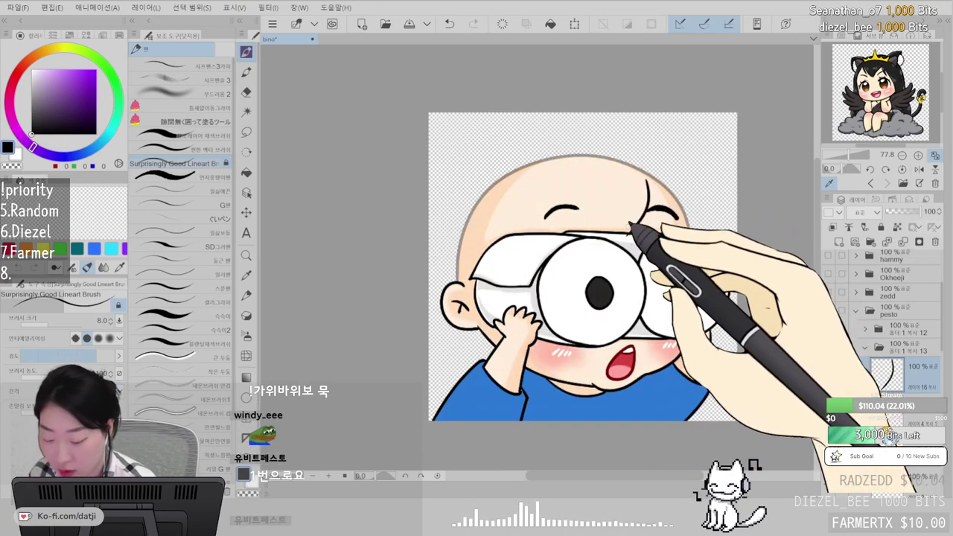
pyautogui.scroll(4, 631, 222)
pyautogui.scroll(-3, 632, 223)
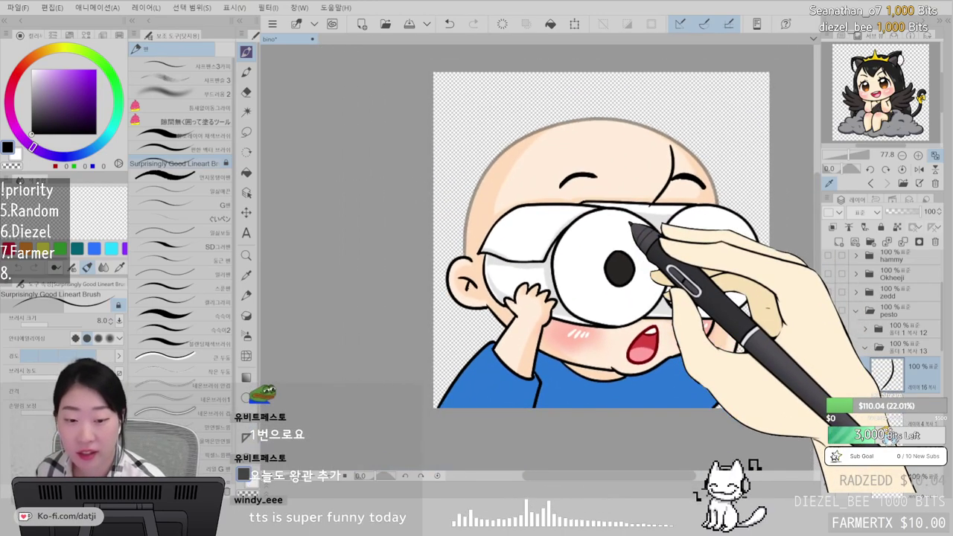
pyautogui.scroll(3, 631, 223)
pyautogui.moveTo(644, 109); pyautogui.dragTo(643, 161)
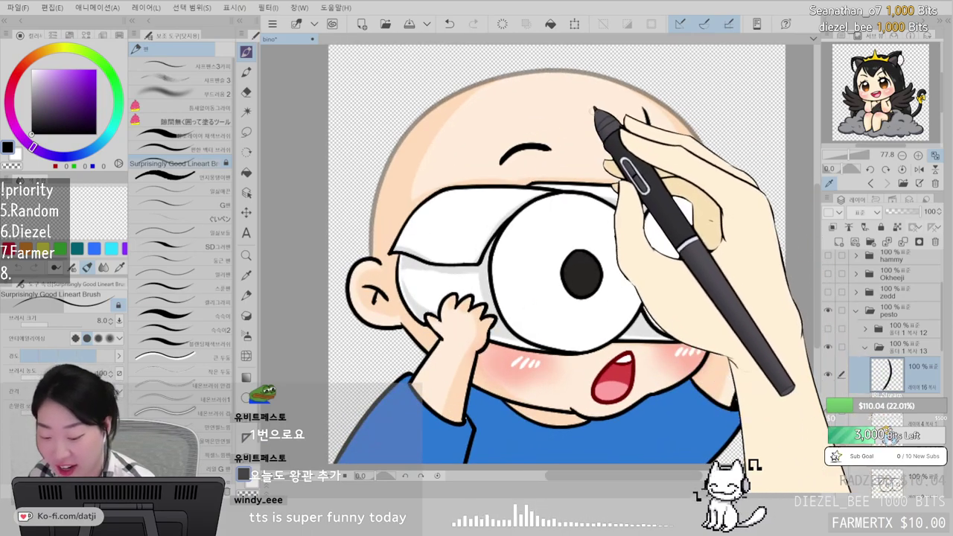
# - Draw jagged, pointed bangs over both eyebrows to match the black-haired reference character
pyautogui.moveTo(513, 122); pyautogui.dragTo(555, 158)
pyautogui.moveTo(514, 123); pyautogui.dragTo(550, 165)
pyautogui.moveTo(541, 132); pyautogui.dragTo(558, 154)
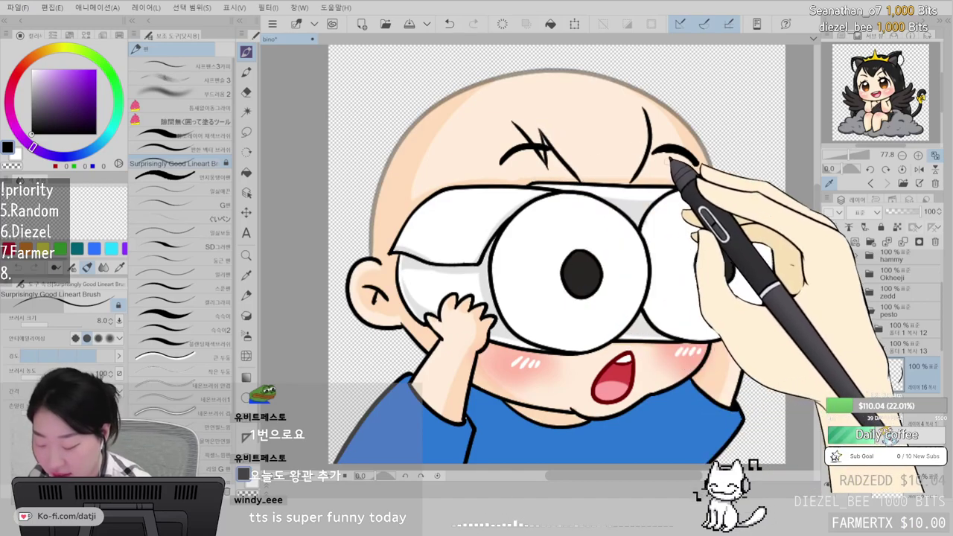
pyautogui.moveTo(645, 110); pyautogui.dragTo(669, 144)
pyautogui.moveTo(646, 110)
pyautogui.mouseDown()
pyautogui.moveTo(671, 140)
pyautogui.moveTo(668, 117)
pyautogui.moveTo(699, 159)
pyautogui.mouseUp()
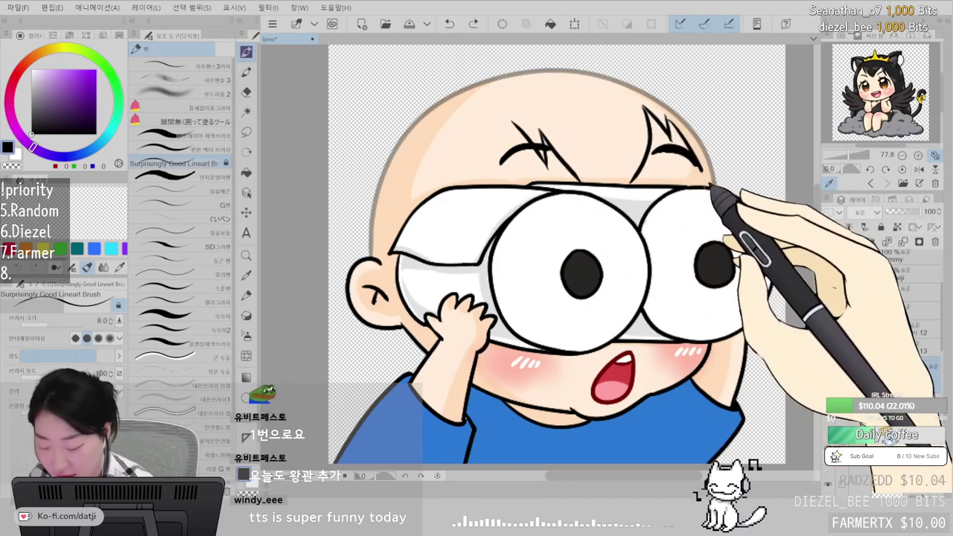
# - Outline the outer hair on the far side of the head and add a short strand below the visible ear
pyautogui.moveTo(675, 85)
pyautogui.mouseDown()
pyautogui.moveTo(724, 127)
pyautogui.moveTo(712, 103)
pyautogui.moveTo(740, 173)
pyautogui.mouseUp()
pyautogui.hotkey('ctrl', 'z')
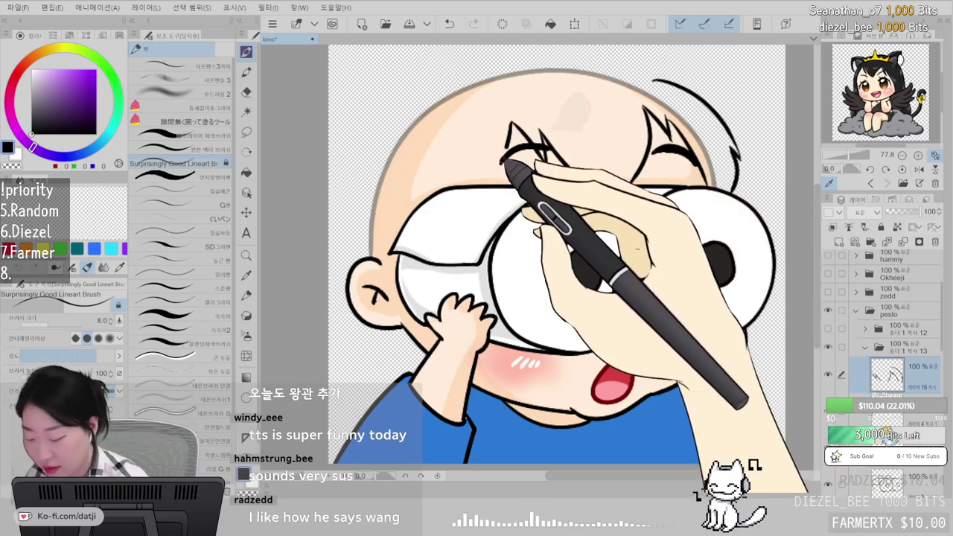
pyautogui.moveTo(412, 320); pyautogui.dragTo(410, 366)
pyautogui.hotkey('ctrl', 'z')
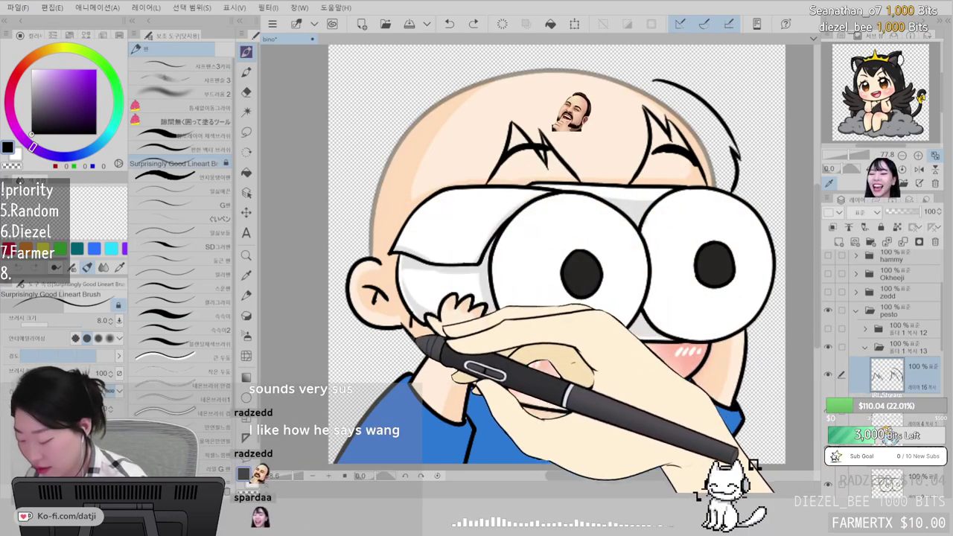
pyautogui.moveTo(411, 323); pyautogui.dragTo(410, 367)
# - Outline the long outer hair on the near side of the head, running down outside the visible ear
pyautogui.moveTo(485, 275); pyautogui.dragTo(644, 255)
pyautogui.moveTo(654, 156); pyautogui.dragTo(632, 228)
pyautogui.moveTo(555, 139)
pyautogui.mouseDown()
pyautogui.moveTo(523, 167)
pyautogui.moveTo(493, 249)
pyautogui.mouseUp()
pyautogui.moveTo(554, 131)
pyautogui.mouseDown()
pyautogui.moveTo(516, 171)
pyautogui.moveTo(488, 249)
pyautogui.moveTo(480, 314)
pyautogui.moveTo(488, 452)
pyautogui.mouseUp()
pyautogui.moveTo(571, 286); pyautogui.dragTo(606, 199)
pyautogui.hotkey('ctrl', 'z')
pyautogui.moveTo(590, 49)
pyautogui.mouseDown()
pyautogui.moveTo(586, 83)
pyautogui.moveTo(546, 124)
pyautogui.moveTo(511, 255)
pyautogui.moveTo(527, 453)
pyautogui.mouseUp()
pyautogui.moveTo(680, 132); pyautogui.dragTo(583, 316)
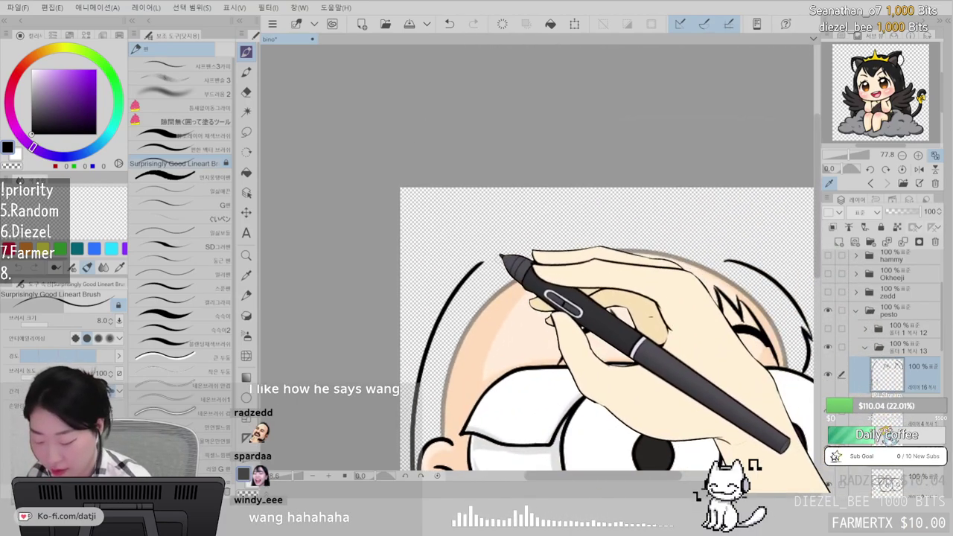
# - Try a crown base curve along the top of the head with a short upright line at its far end
pyautogui.moveTo(494, 294)
pyautogui.mouseDown()
pyautogui.moveTo(586, 255)
pyautogui.moveTo(740, 249)
pyautogui.mouseUp()
pyautogui.hotkey('ctrl', 'z')
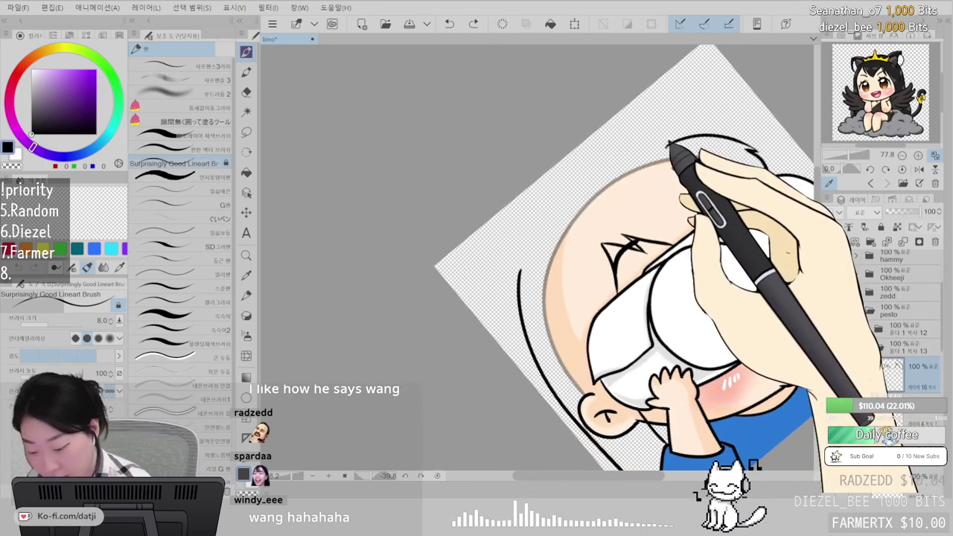
pyautogui.moveTo(672, 143); pyautogui.dragTo(592, 192)
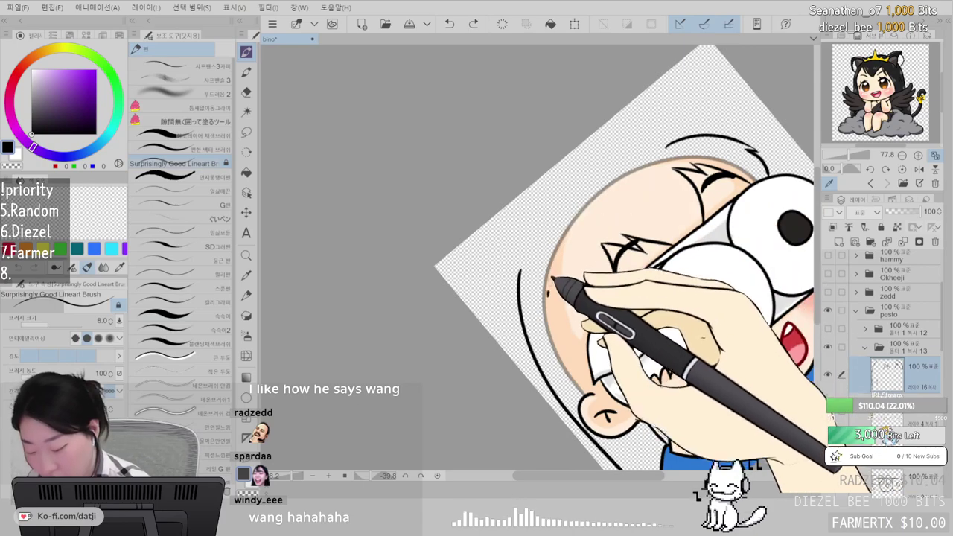
pyautogui.moveTo(647, 117); pyautogui.dragTo(660, 145)
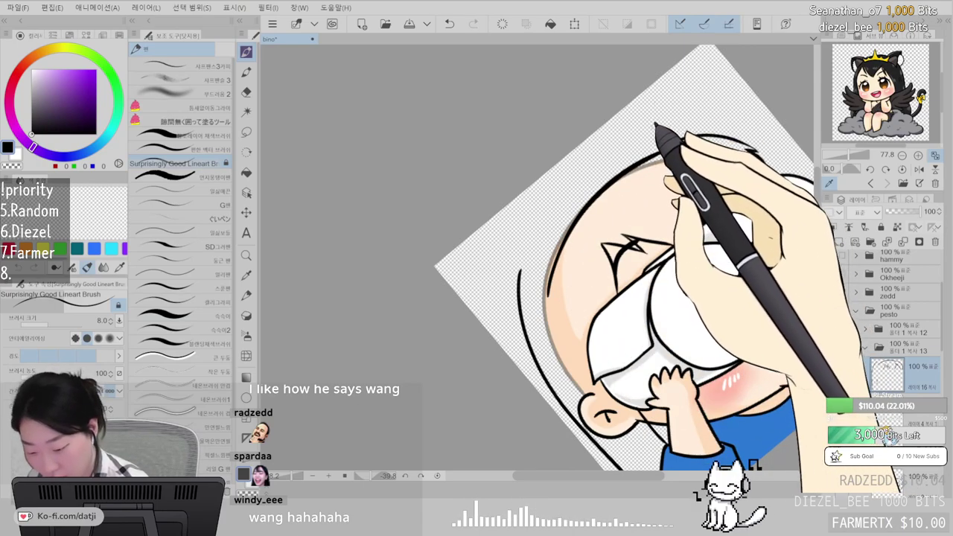
pyautogui.hotkey('ctrl', 'z')
pyautogui.moveTo(646, 114); pyautogui.dragTo(661, 151)
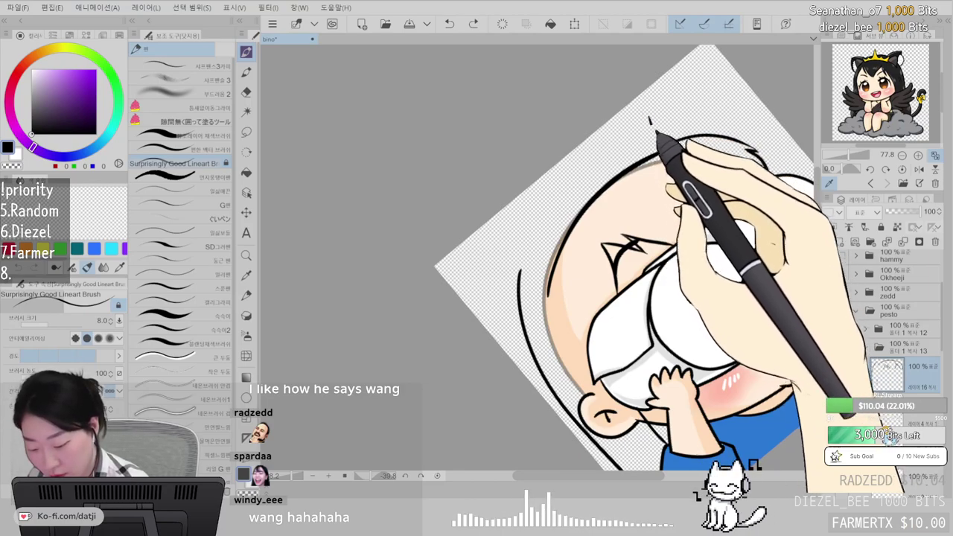
pyautogui.scroll(-3, 632, 159)
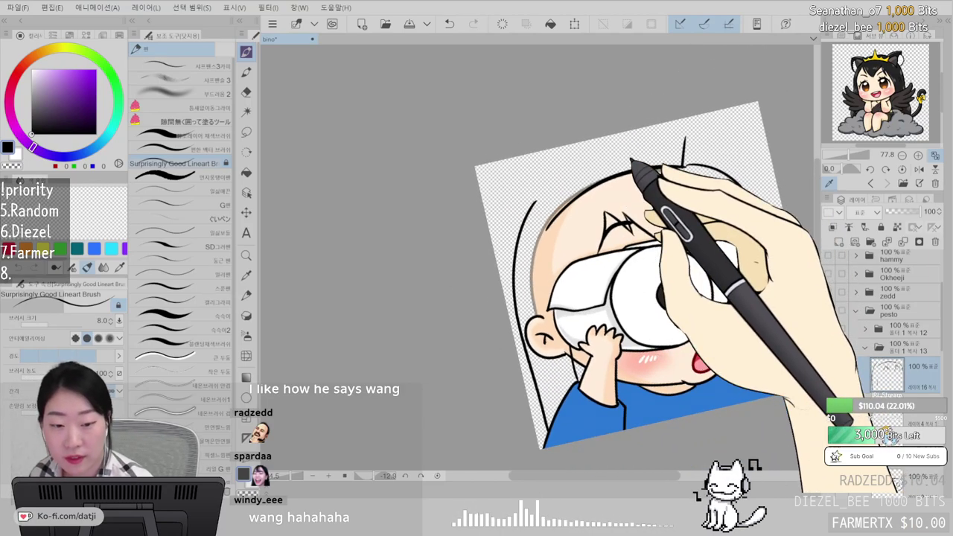
# - Draw the crown's spiked upper edge above the head and remove the rough base and upright lines beneath it
pyautogui.scroll(4, 633, 160)
pyautogui.scroll(-1, 632, 159)
pyautogui.moveTo(467, 244); pyautogui.dragTo(440, 278)
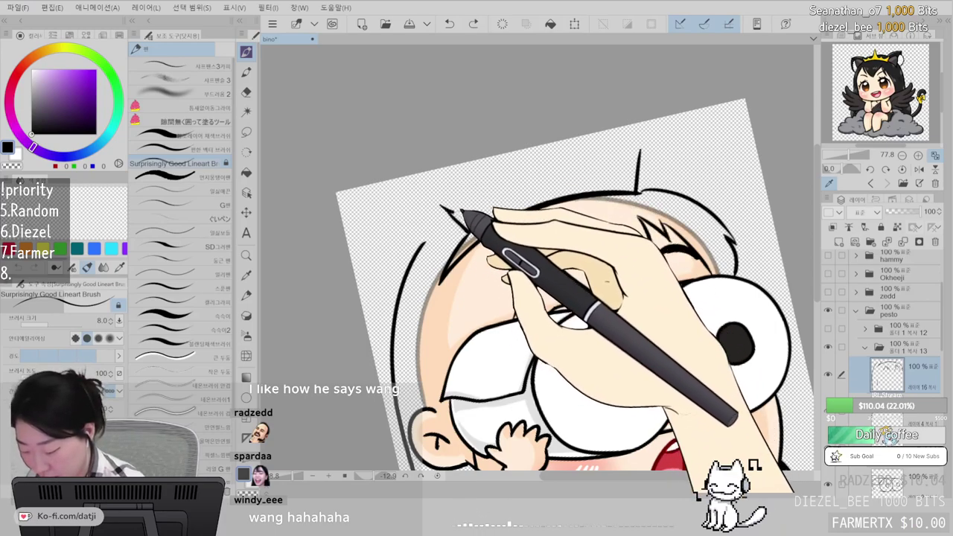
pyautogui.moveTo(507, 185); pyautogui.dragTo(514, 152)
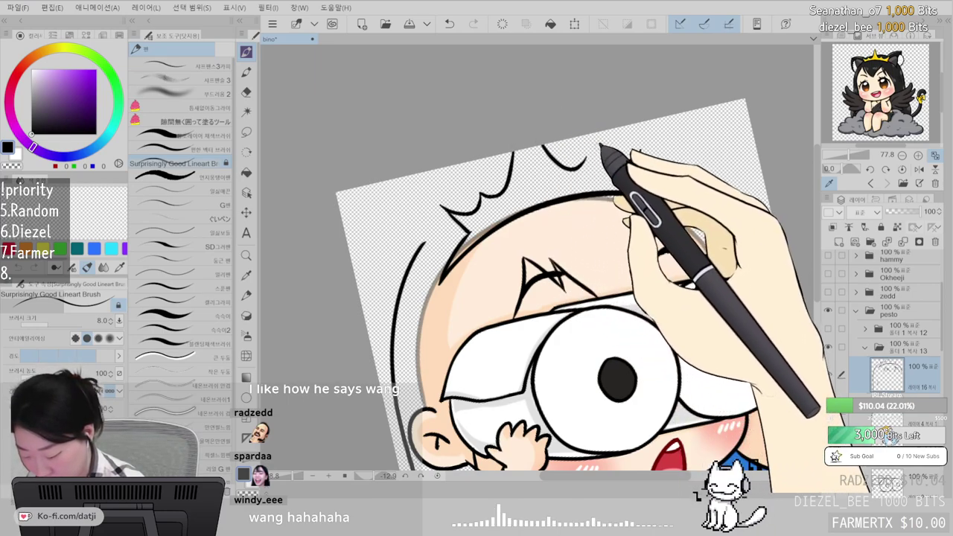
pyautogui.moveTo(590, 157)
pyautogui.mouseDown()
pyautogui.moveTo(616, 164)
pyautogui.moveTo(638, 145)
pyautogui.mouseUp()
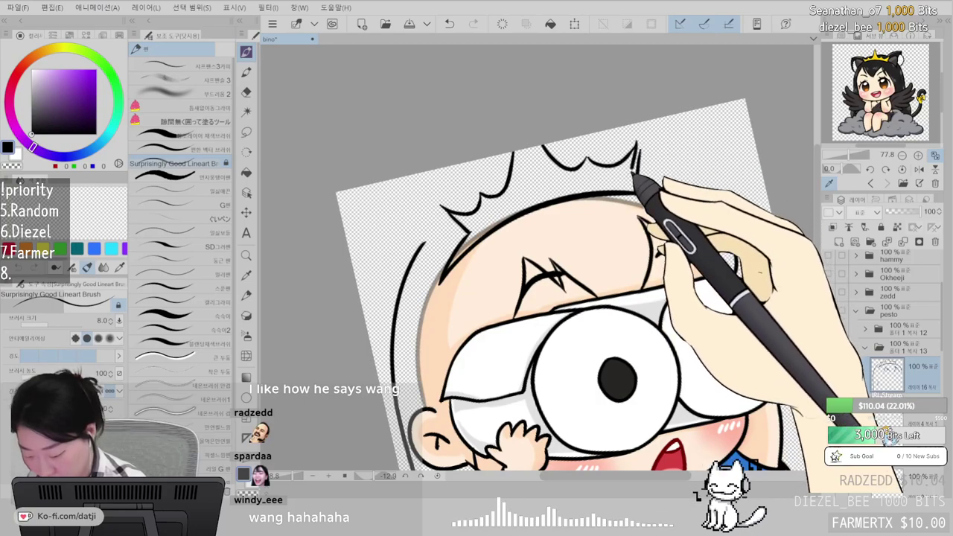
pyautogui.press('e')
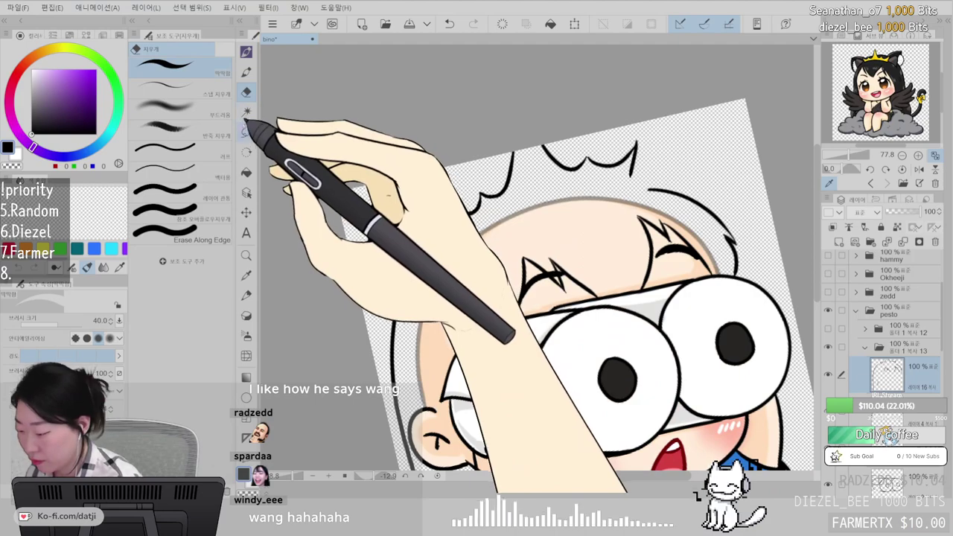
# - Lasso the crown's spikes and transform them, shifting them slightly toward the near side of the head
pyautogui.press('m')
pyautogui.moveTo(542, 137)
pyautogui.mouseDown()
pyautogui.moveTo(520, 256)
pyautogui.moveTo(602, 111)
pyautogui.mouseUp()
pyautogui.hotkey('ctrl', 't')
pyautogui.moveTo(600, 173); pyautogui.dragTo(579, 183)
pyautogui.moveTo(688, 123); pyautogui.dragTo(678, 120)
pyautogui.moveTo(587, 184); pyautogui.dragTo(594, 186)
pyautogui.click(501, 306)
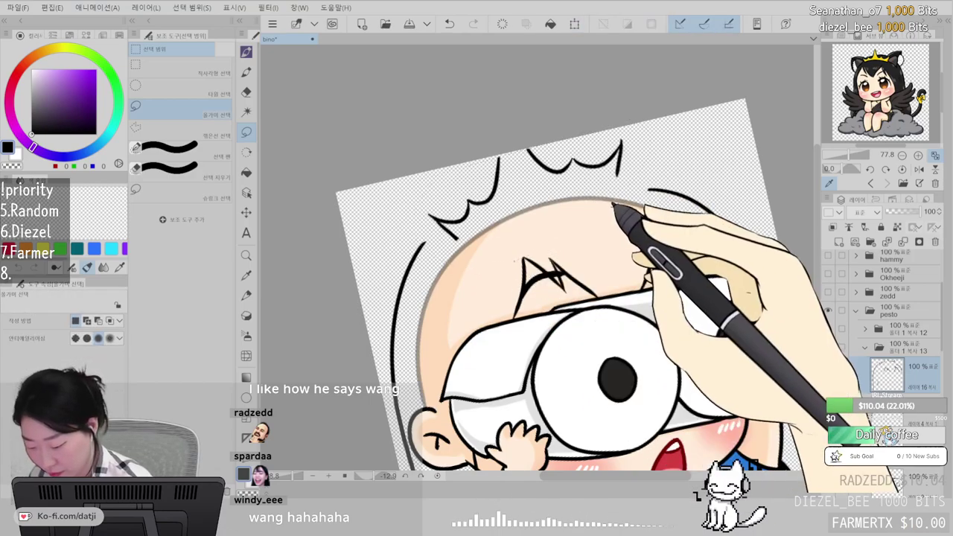
# - Draw the crown's side edges and its curved base line along the top of the head
pyautogui.press('e')
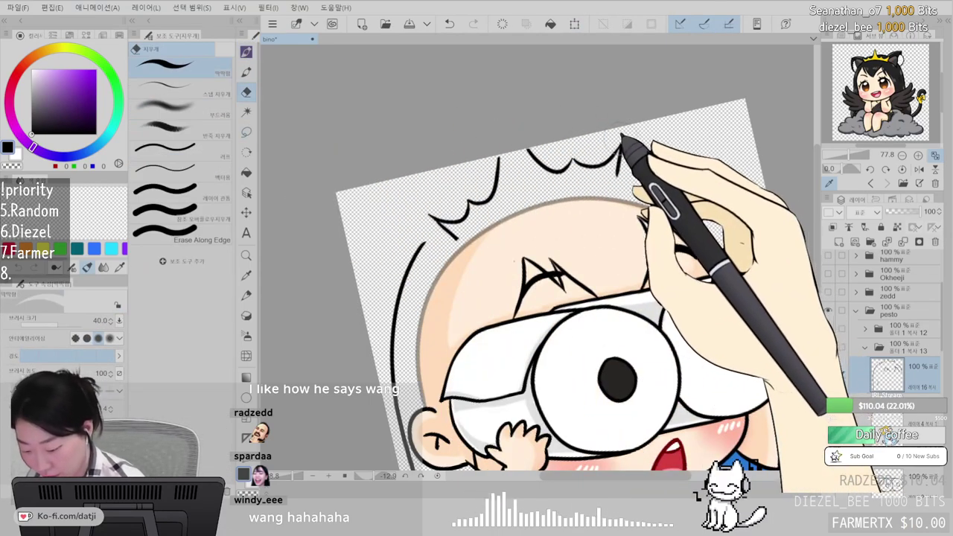
pyautogui.click(246, 51)
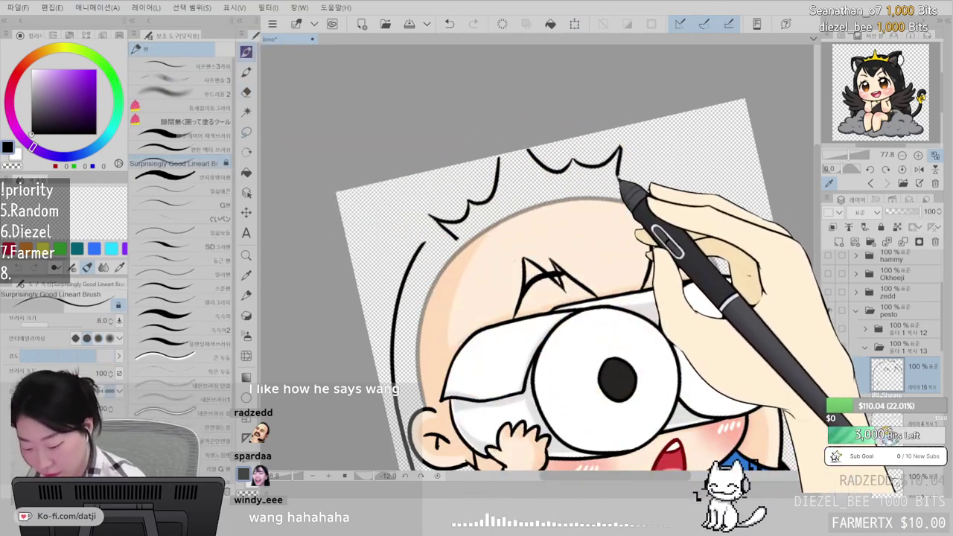
pyautogui.moveTo(458, 238)
pyautogui.mouseDown()
pyautogui.moveTo(446, 264)
pyautogui.moveTo(469, 241)
pyautogui.moveTo(555, 201)
pyautogui.mouseUp()
pyautogui.hotkey('ctrl', 'z')
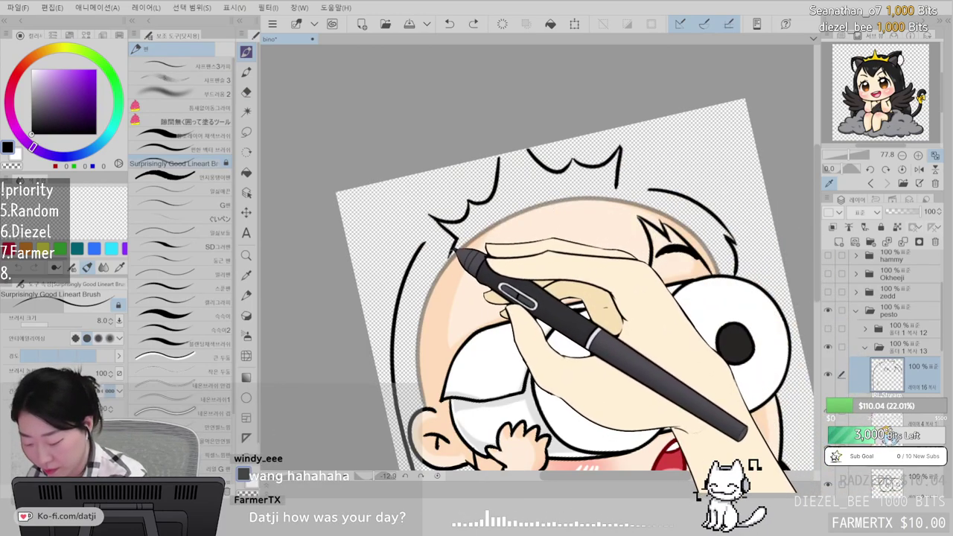
pyautogui.moveTo(445, 269)
pyautogui.mouseDown()
pyautogui.moveTo(518, 214)
pyautogui.moveTo(598, 188)
pyautogui.mouseUp()
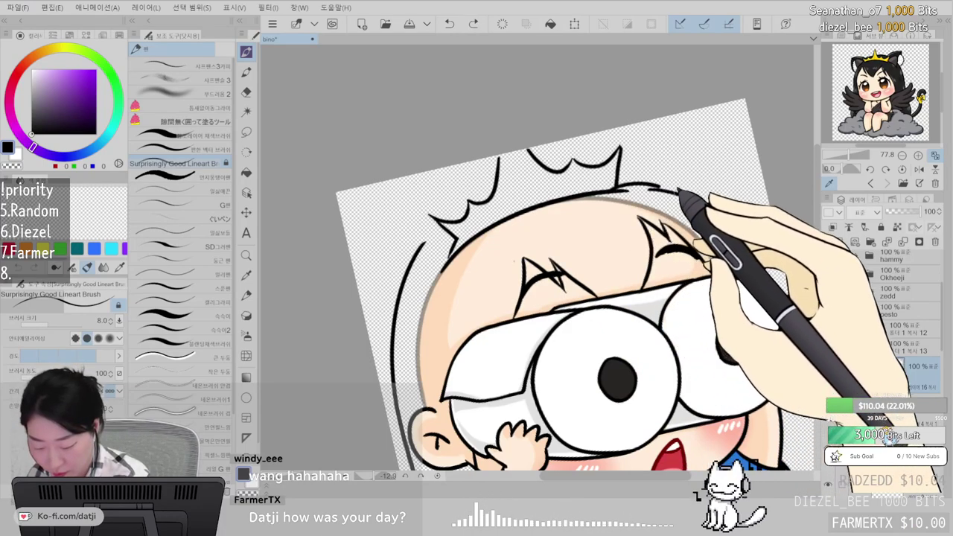
# - Clean up the crown's edges, add short fold lines below its inner points, and sharpen its near tip
pyautogui.press('e')
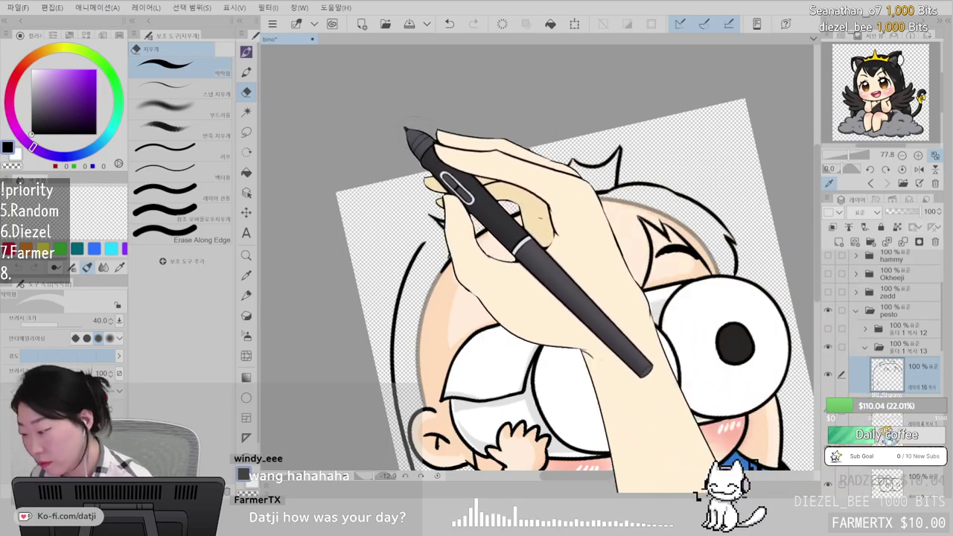
pyautogui.click(247, 51)
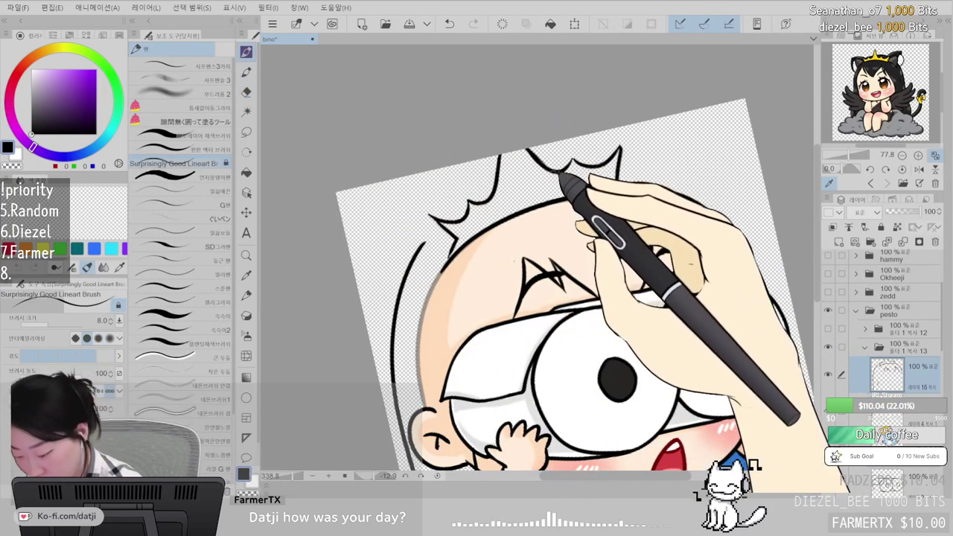
pyautogui.moveTo(520, 154); pyautogui.dragTo(531, 200)
pyautogui.hotkey('ctrl', 'z')
pyautogui.moveTo(512, 152); pyautogui.dragTo(529, 198)
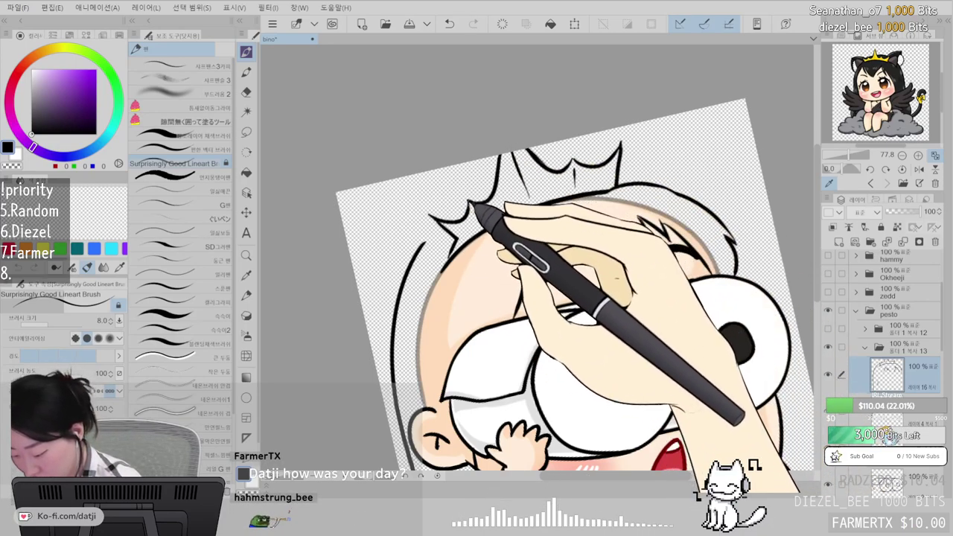
pyautogui.press('e')
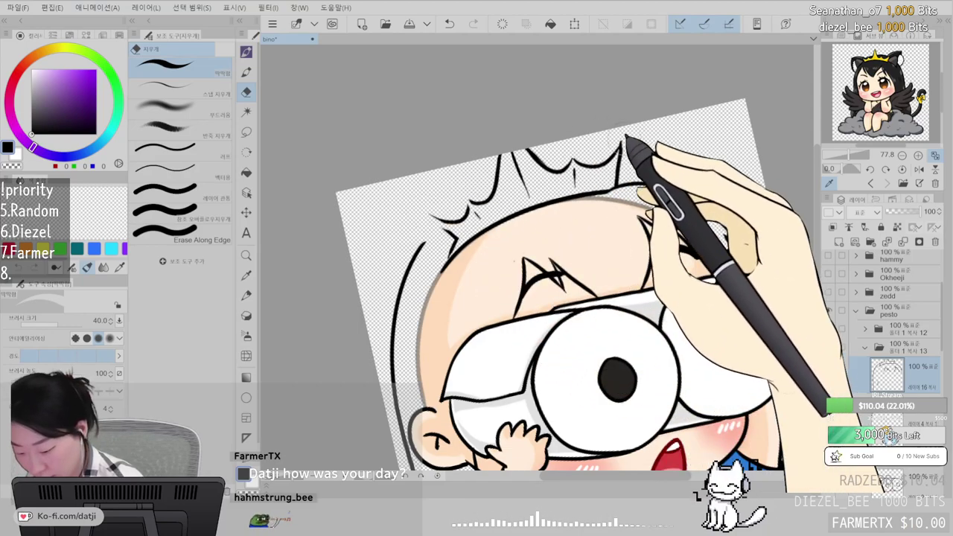
pyautogui.press('p')
pyautogui.scroll(2, 547, 298)
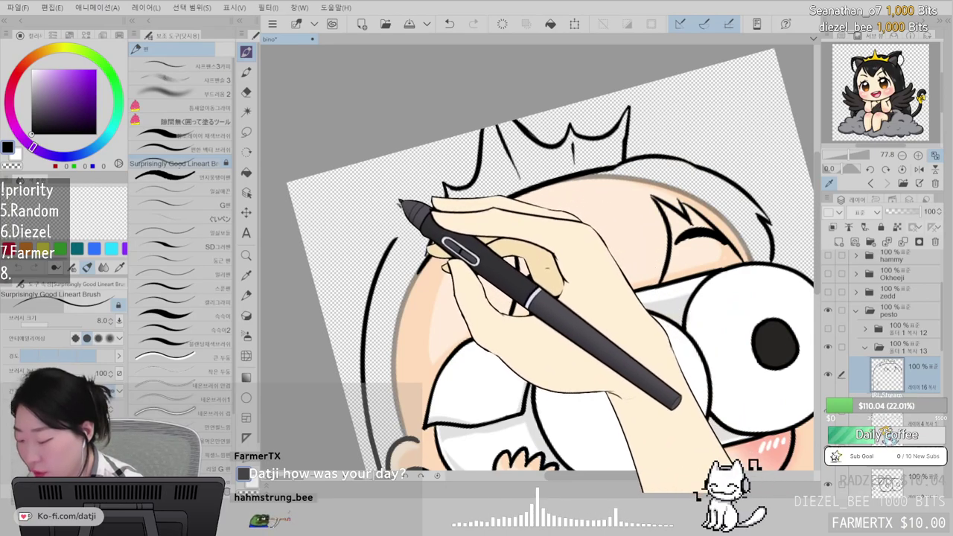
pyautogui.moveTo(400, 202); pyautogui.dragTo(433, 231)
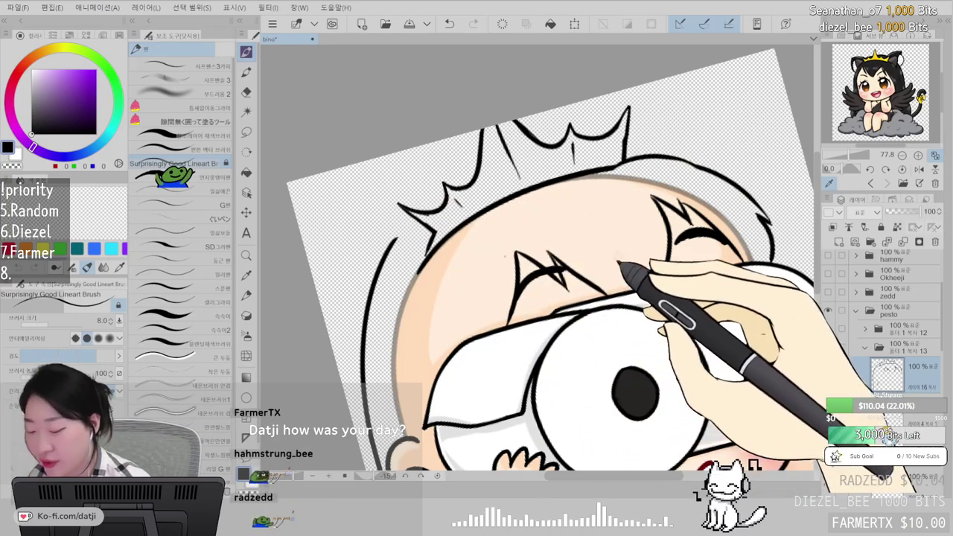
# - Erase the upper part of the outer hair line on the near side to make room for the cat ear
pyautogui.press('e')
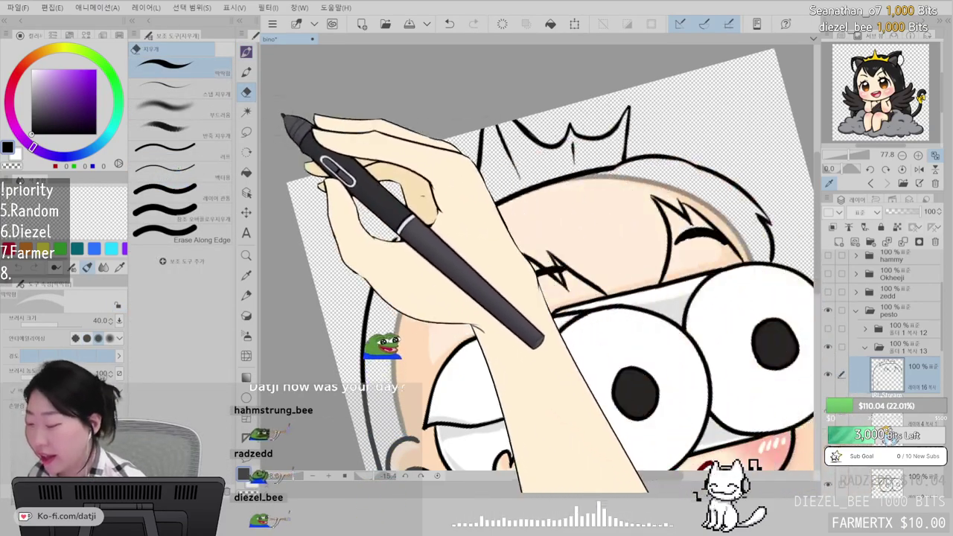
pyautogui.press('p')
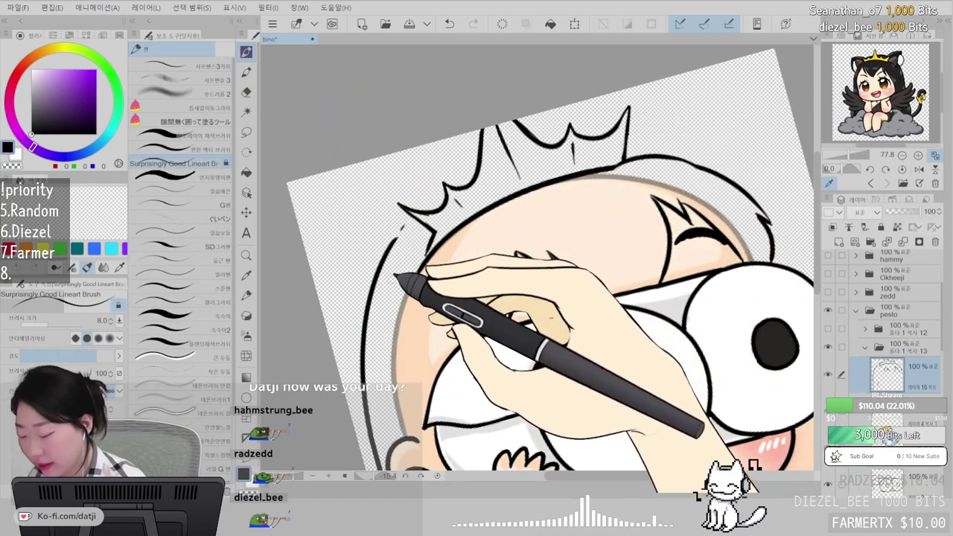
pyautogui.press('e')
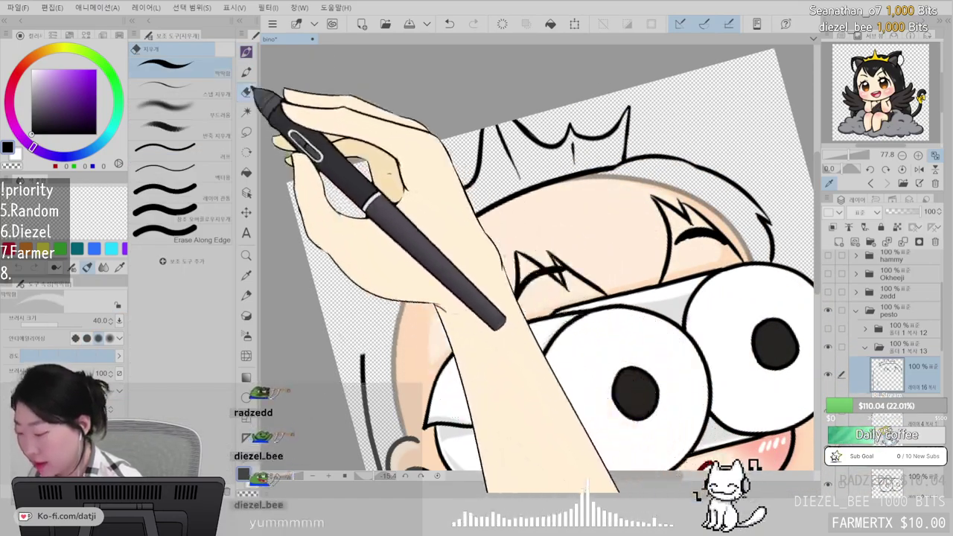
# - Draw the far cat ear behind the crown with a pointed tip and a jagged fur edge
pyautogui.press('p')
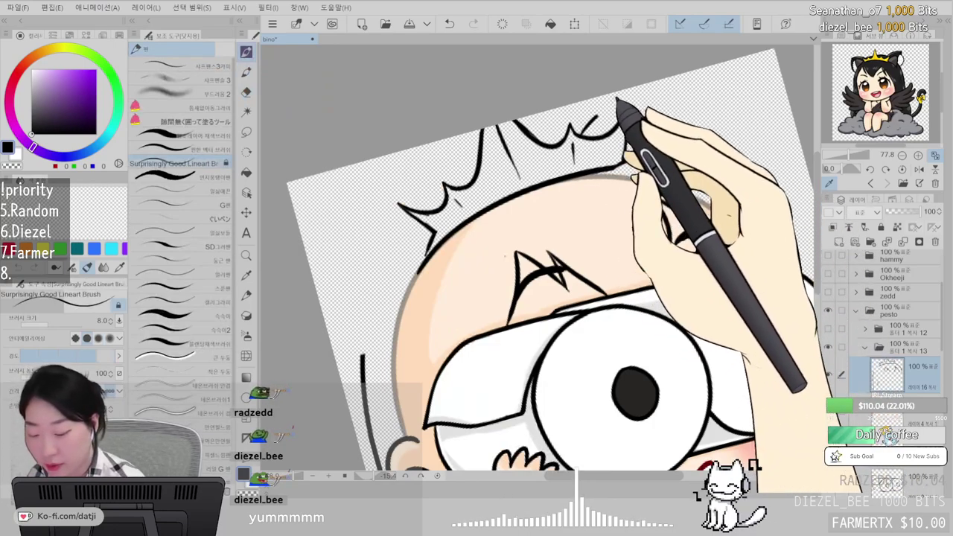
pyautogui.moveTo(581, 136)
pyautogui.mouseDown()
pyautogui.moveTo(660, 84)
pyautogui.moveTo(644, 153)
pyautogui.moveTo(670, 116)
pyautogui.mouseUp()
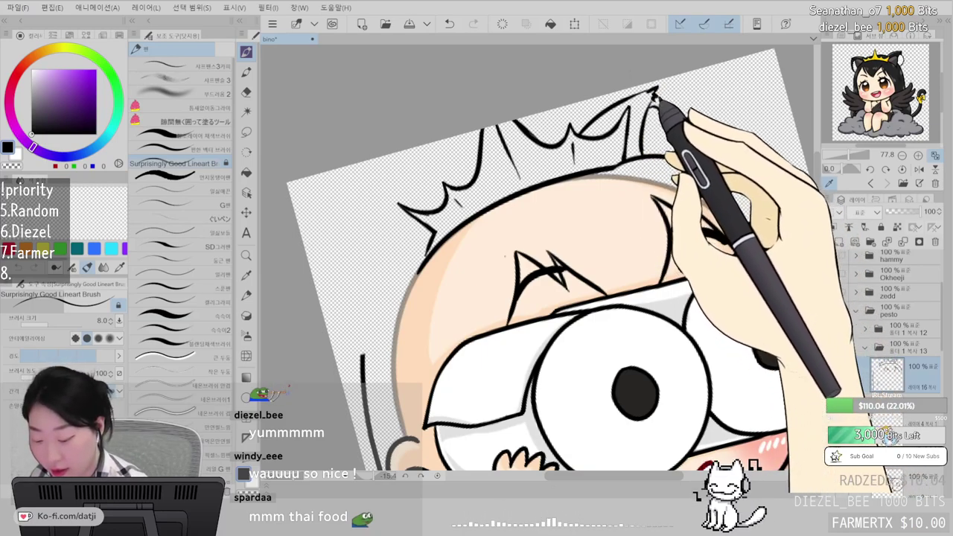
pyautogui.moveTo(661, 111); pyautogui.dragTo(678, 155)
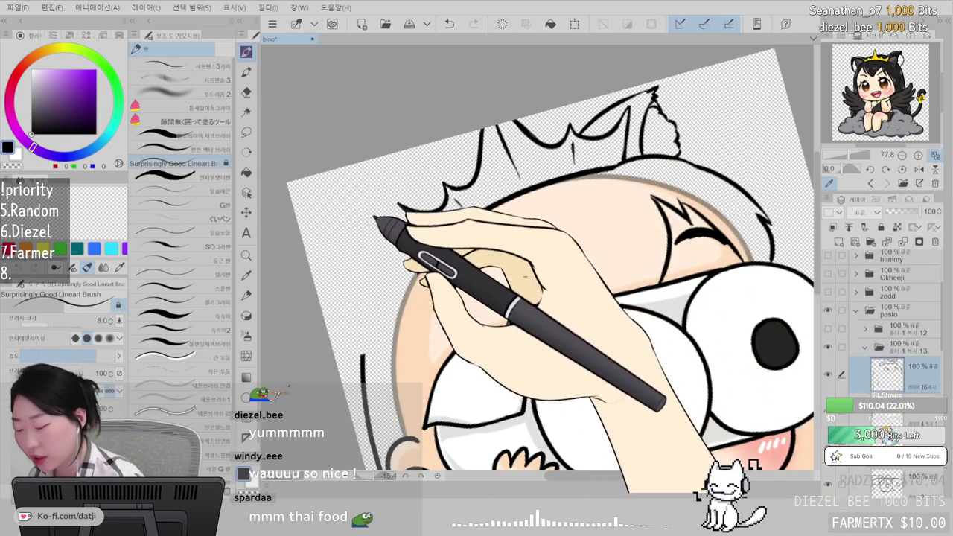
# - Draw the near cat ear beside the crown with a curved upper edge, inner line and jagged fur edge
pyautogui.moveTo(324, 239); pyautogui.dragTo(433, 200)
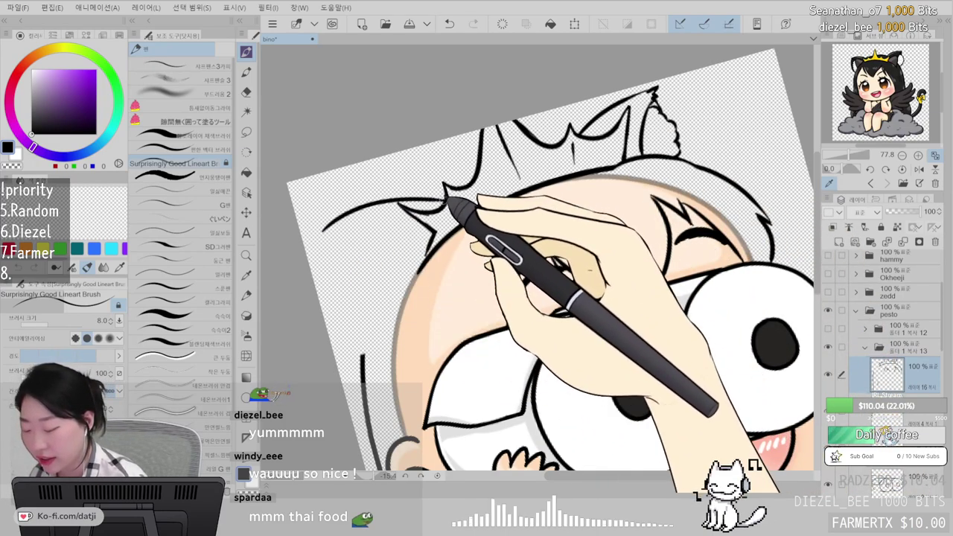
pyautogui.hotkey('ctrl', 'z')
pyautogui.moveTo(323, 239)
pyautogui.mouseDown()
pyautogui.moveTo(353, 207)
pyautogui.moveTo(432, 200)
pyautogui.mouseUp()
pyautogui.hotkey('ctrl', 'z')
pyautogui.moveTo(321, 237); pyautogui.dragTo(401, 194)
pyautogui.moveTo(535, 244); pyautogui.dragTo(601, 175)
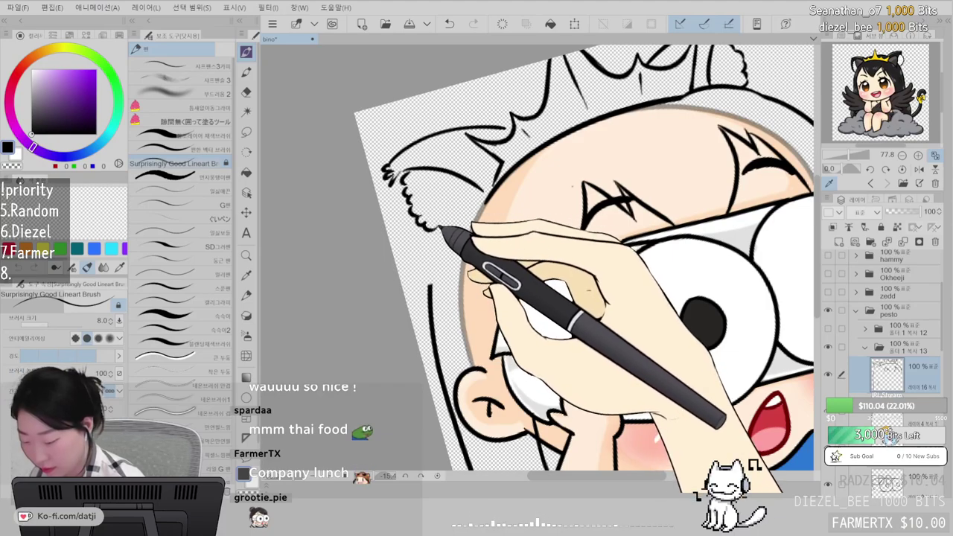
# - Refine the near cat ear's fur and extend the outer hair line up to join the ear's base
pyautogui.press('e')
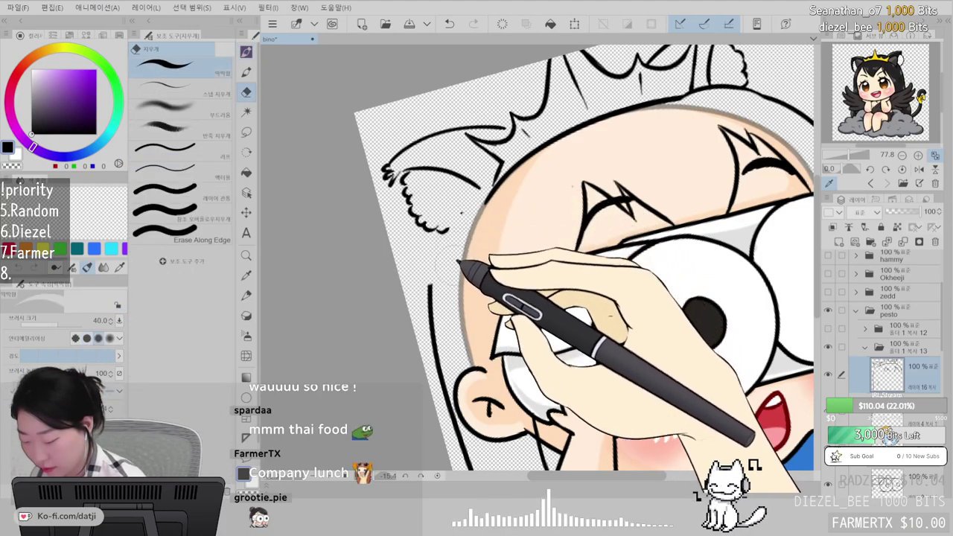
pyautogui.press('p')
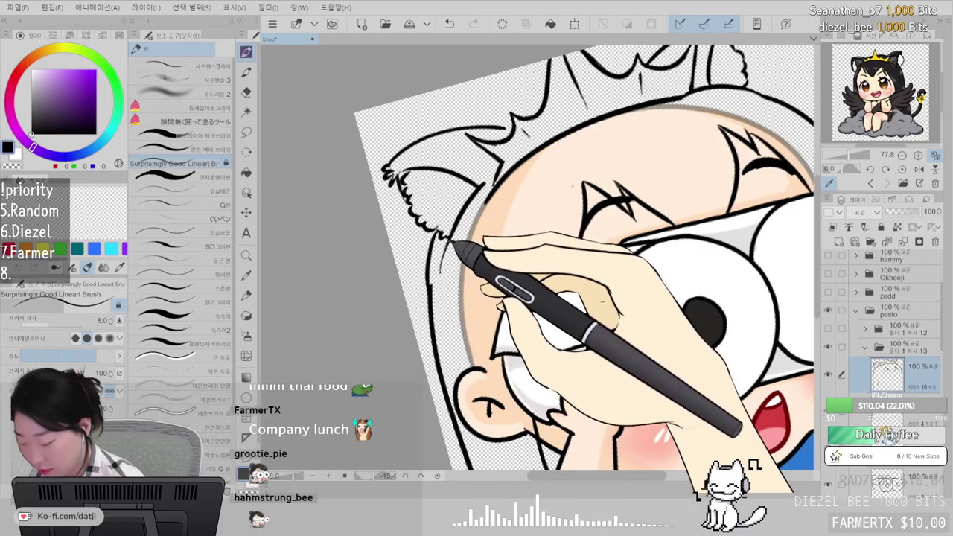
pyautogui.press('e')
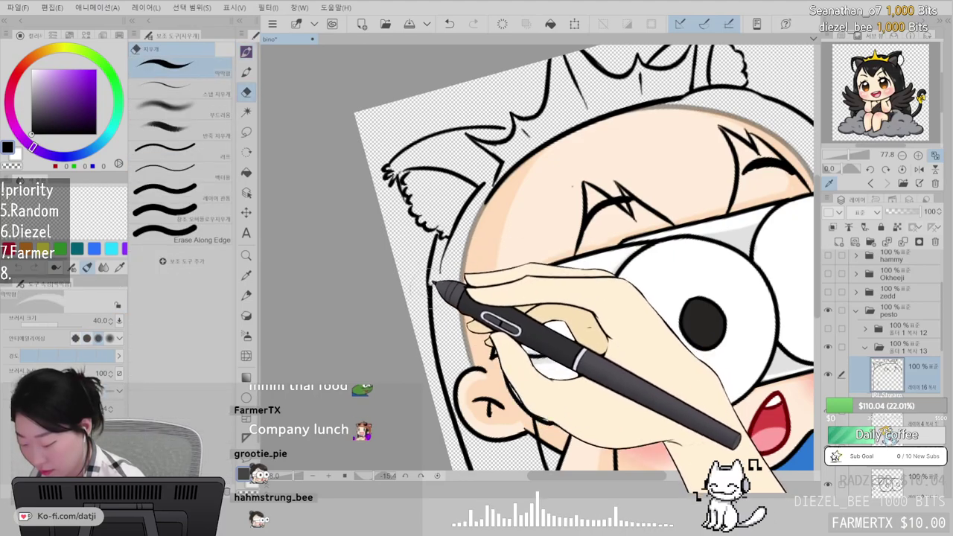
pyautogui.press('p')
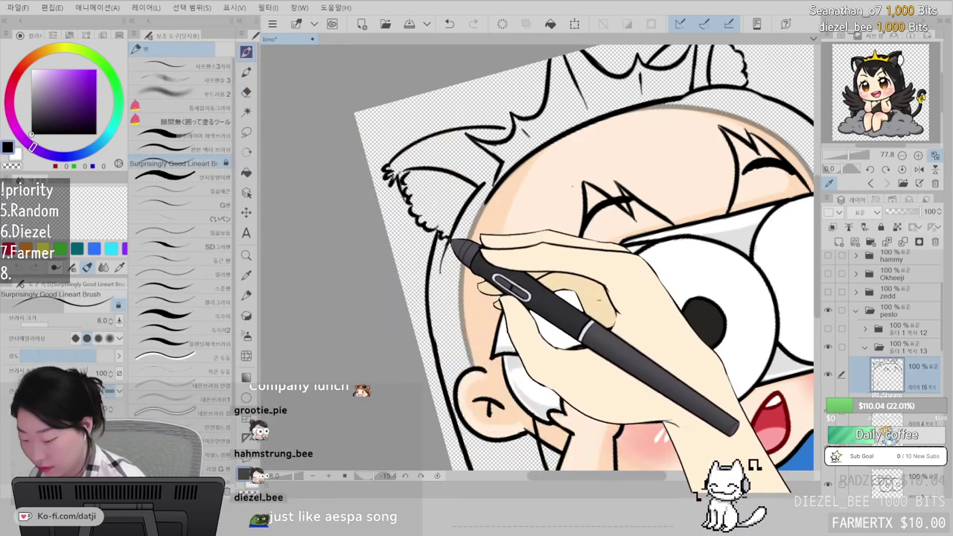
pyautogui.hotkey('ctrl', 'z')
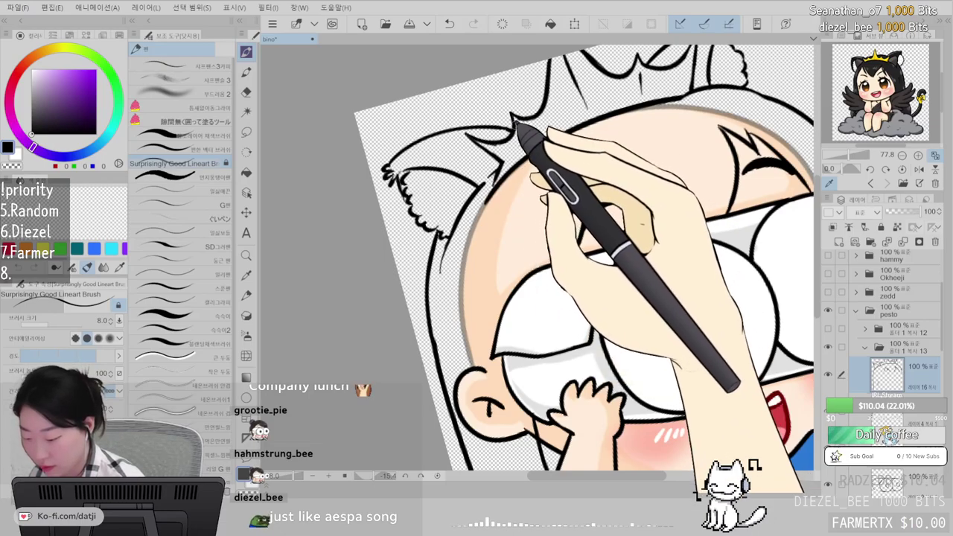
pyautogui.moveTo(514, 130); pyautogui.dragTo(512, 114)
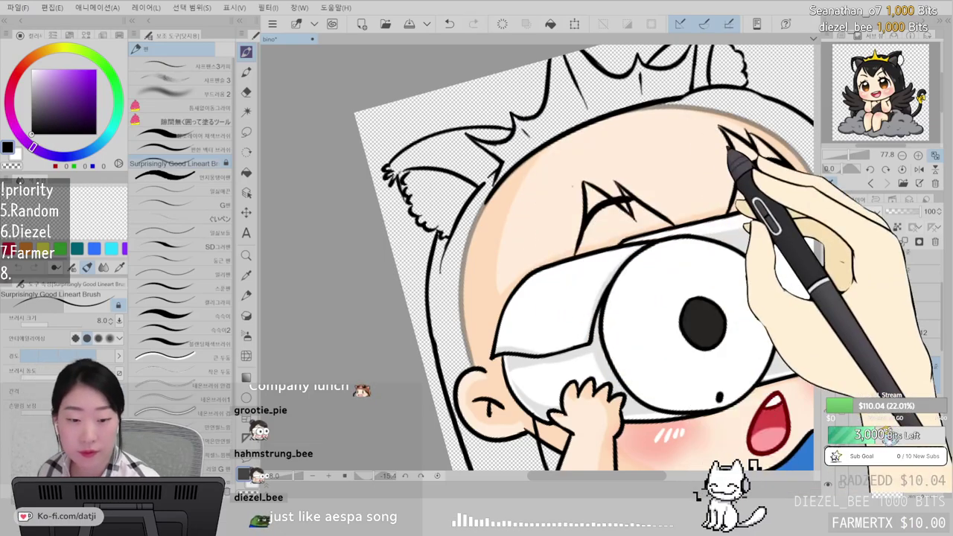
# - Touch up the outer hair line and its pointed tip on the far side of the head
pyautogui.scroll(-4, 729, 149)
pyautogui.scroll(3, 729, 149)
pyautogui.scroll(-4, 728, 149)
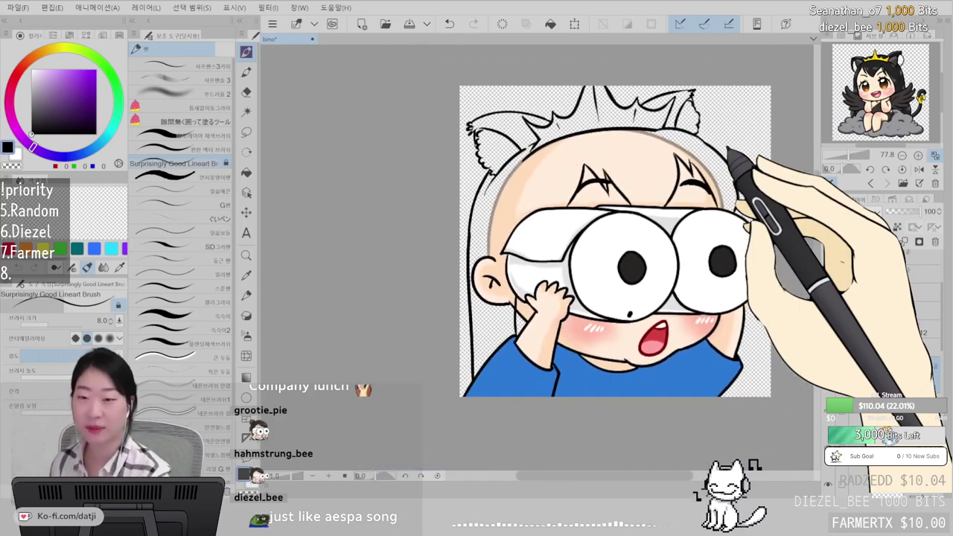
pyautogui.press('e')
pyautogui.click(245, 52)
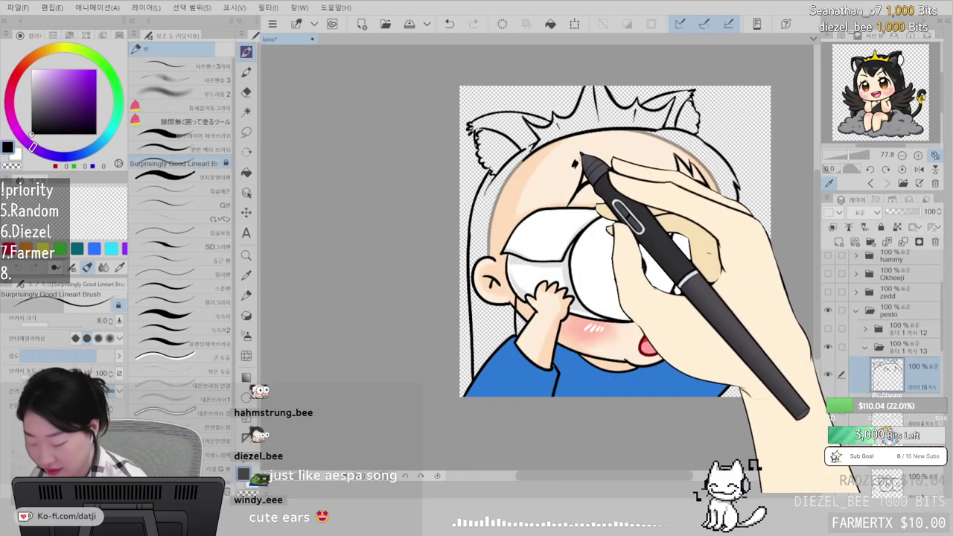
pyautogui.press('e')
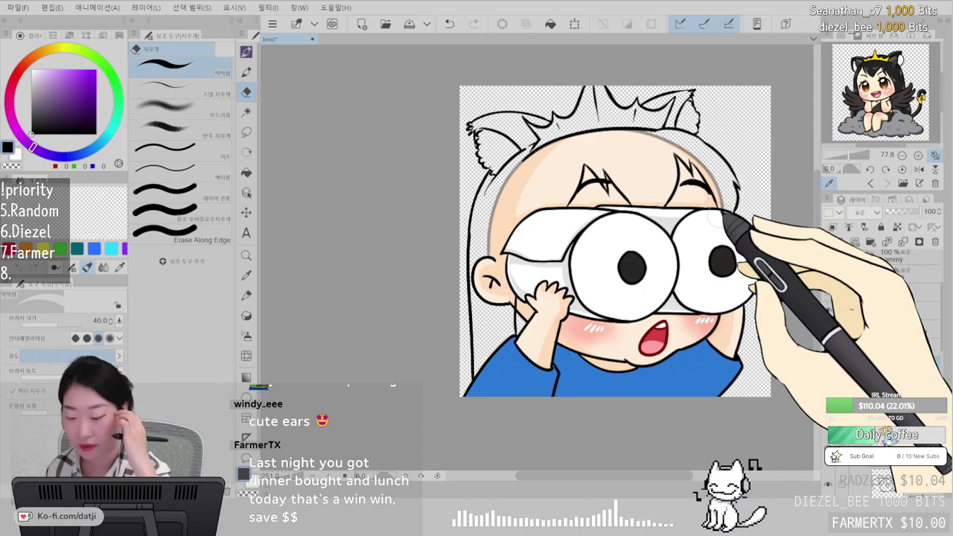
# - Select the far cat ear freehand and enlarge it slightly with a transform
pyautogui.click(246, 132)
pyautogui.press('-')
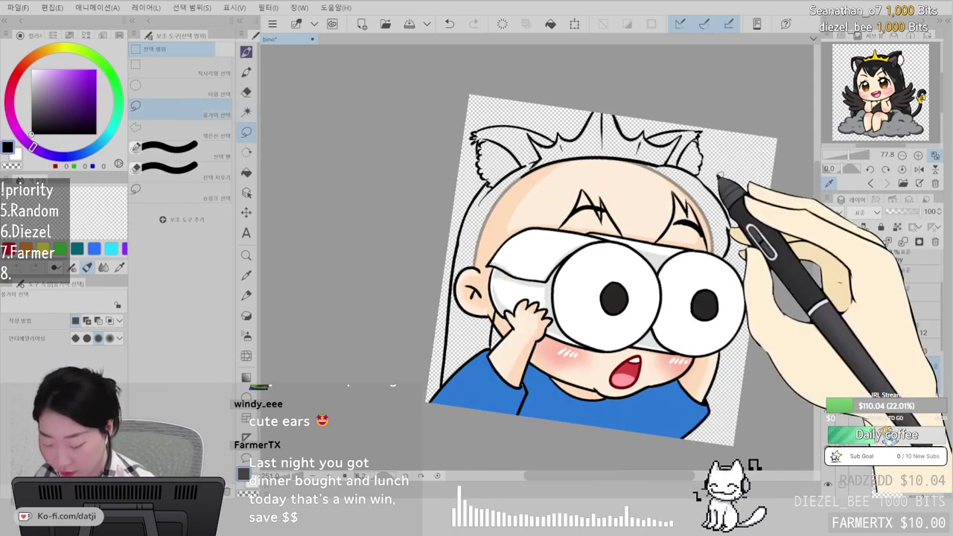
pyautogui.scroll(3, 718, 176)
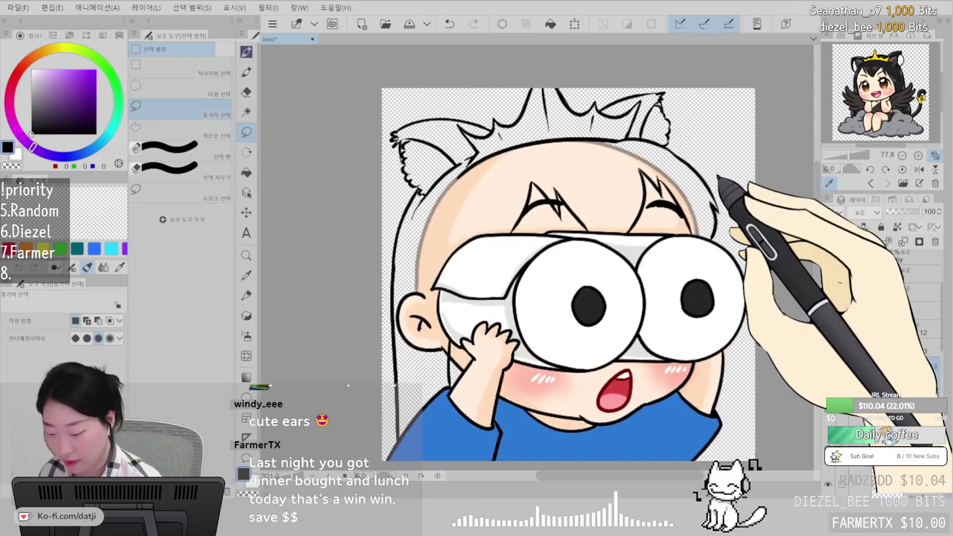
pyautogui.scroll(-1, 719, 176)
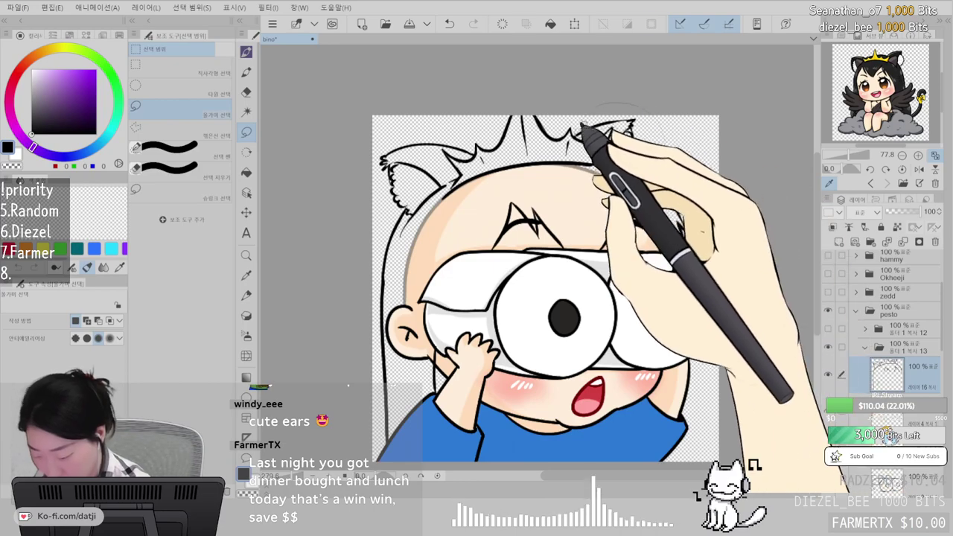
pyautogui.hotkey('ctrl', 't')
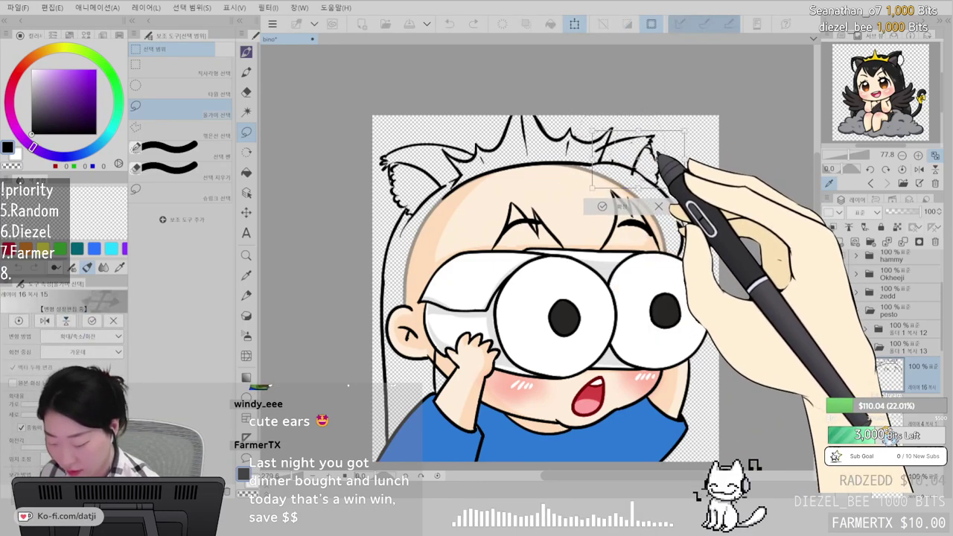
pyautogui.moveTo(685, 132); pyautogui.dragTo(700, 122)
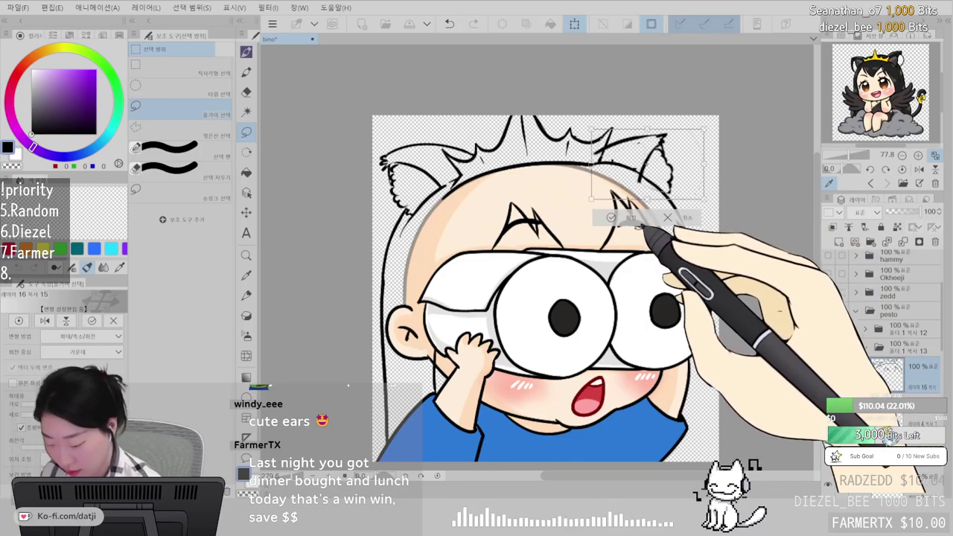
pyautogui.press('Return')
# - Clean up and redraw the lines where the enlarged far ear meets the crown and hair
pyautogui.press('e')
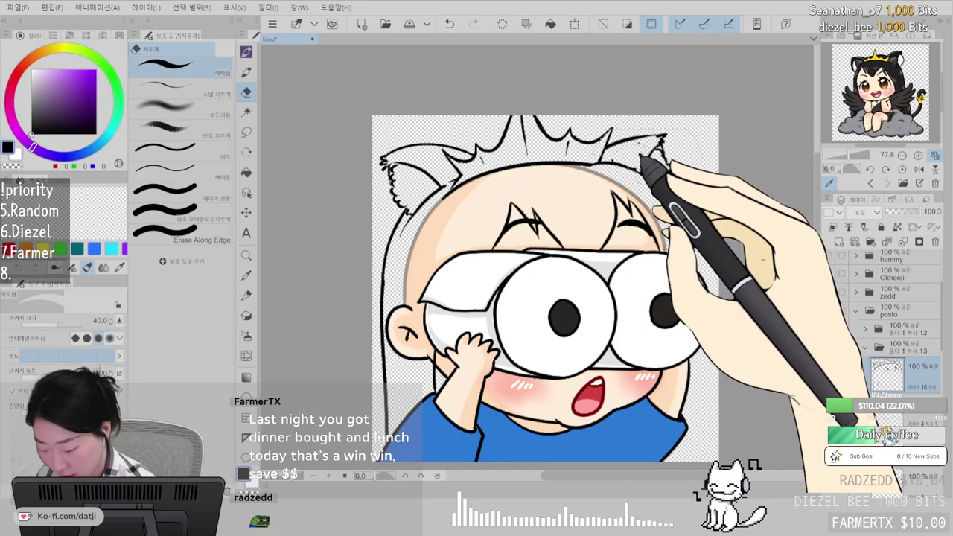
pyautogui.hotkey('ctrl', 'z')
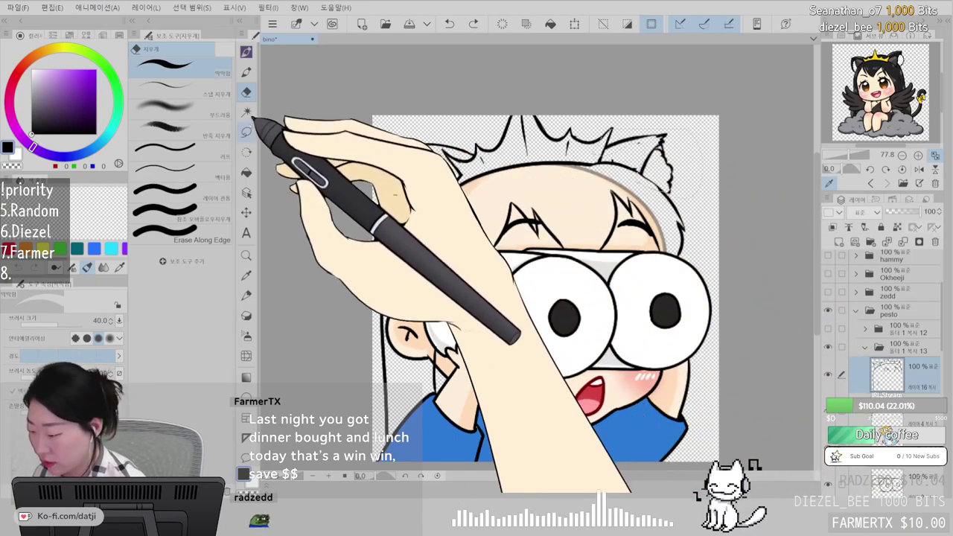
pyautogui.click(247, 132)
pyautogui.click(414, 147)
pyautogui.press('e')
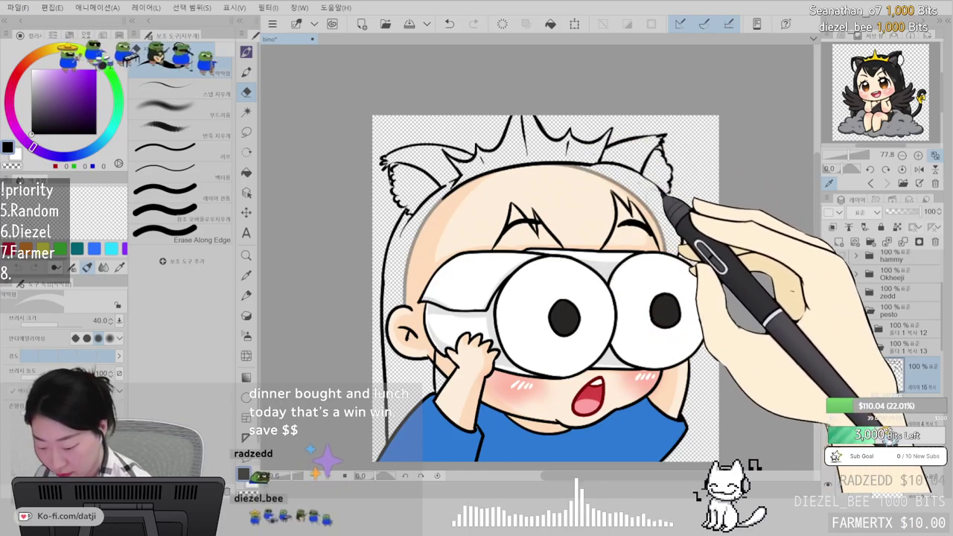
pyautogui.click(247, 52)
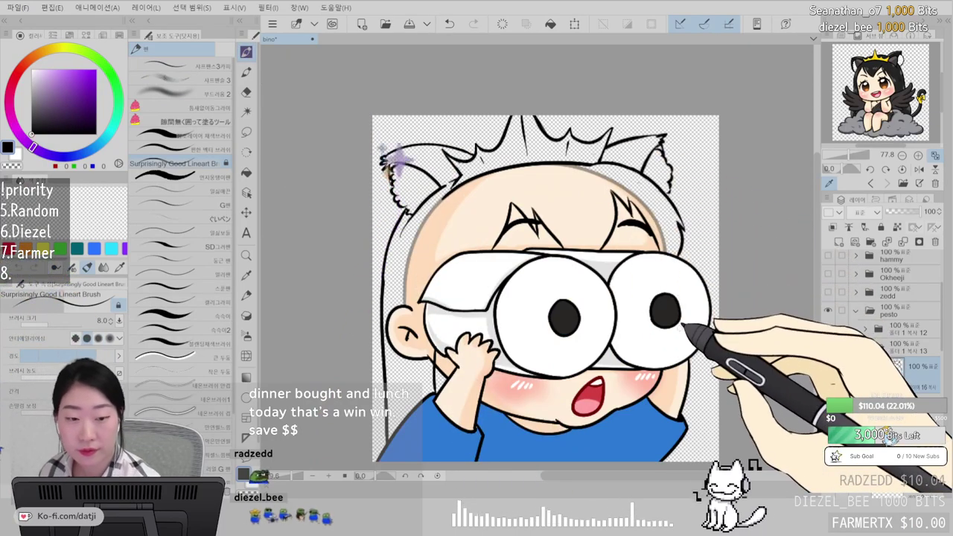
# - Erase the original ear line and the bald-head outline and skin that show beneath the new hair
pyautogui.scroll(-1, 682, 324)
pyautogui.scroll(1, 684, 325)
pyautogui.scroll(-2, 684, 324)
pyautogui.press('e')
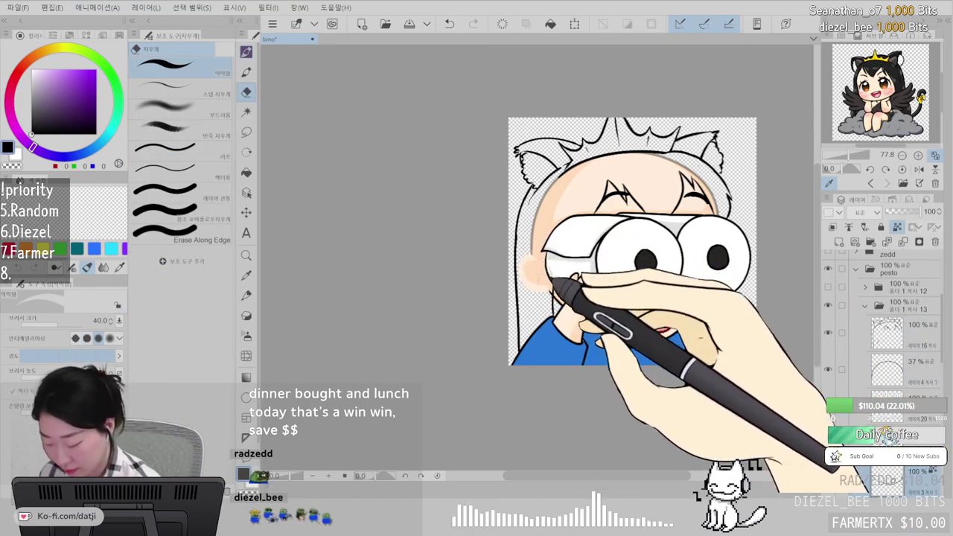
pyautogui.moveTo(709, 180); pyautogui.dragTo(713, 205)
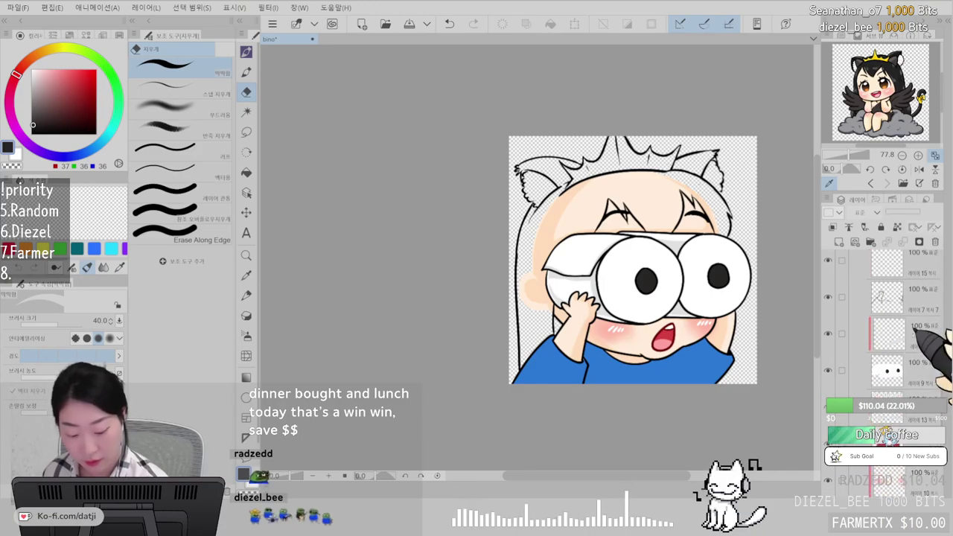
# - Fill the hair and the backs of both cat ears with dark grey (37, 36, 36) on their own layer
pyautogui.click(246, 172)
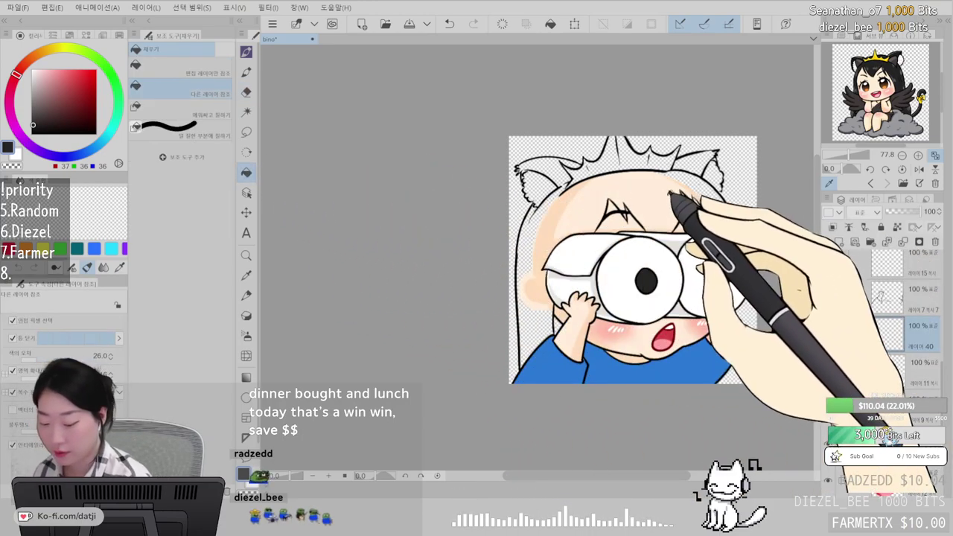
pyautogui.click(693, 186)
pyautogui.click(539, 240)
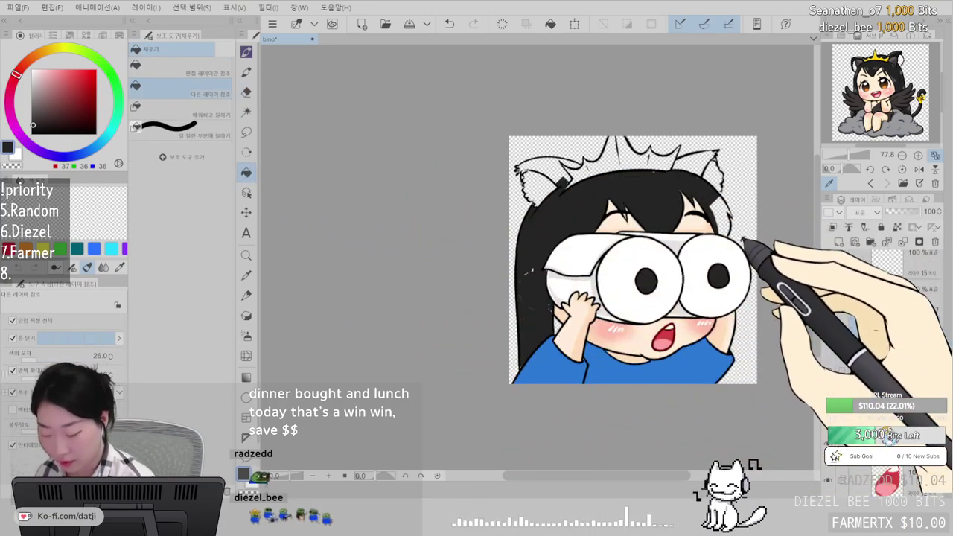
pyautogui.click(694, 160)
pyautogui.click(552, 171)
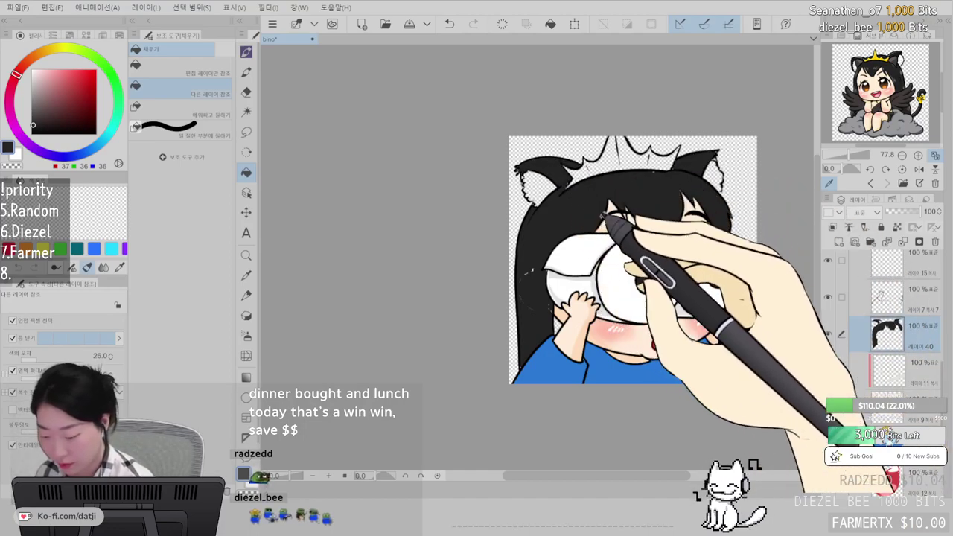
# - Paint over the unfilled gaps in the dark hair and ears with the size 50 colouring brush
pyautogui.scroll(4, 604, 216)
pyautogui.click(246, 51)
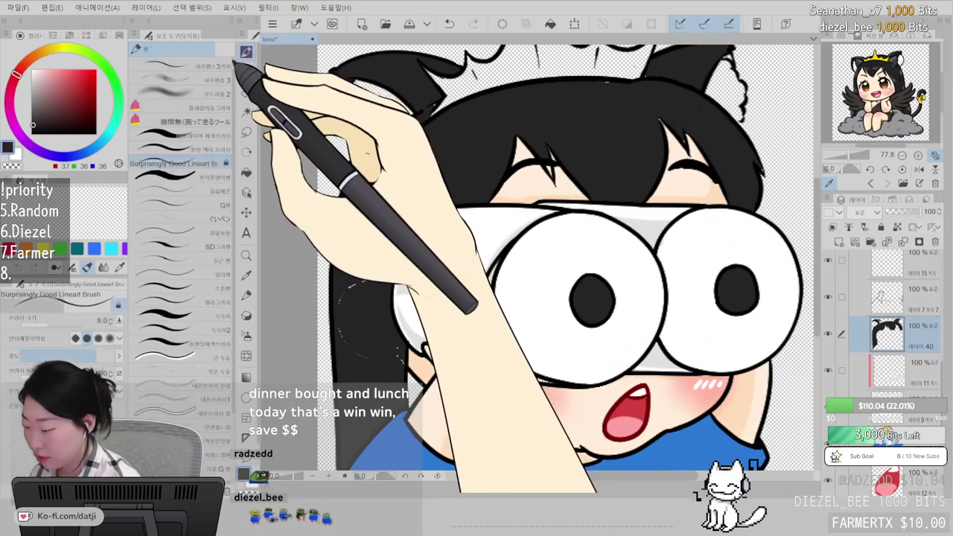
pyautogui.click(211, 136)
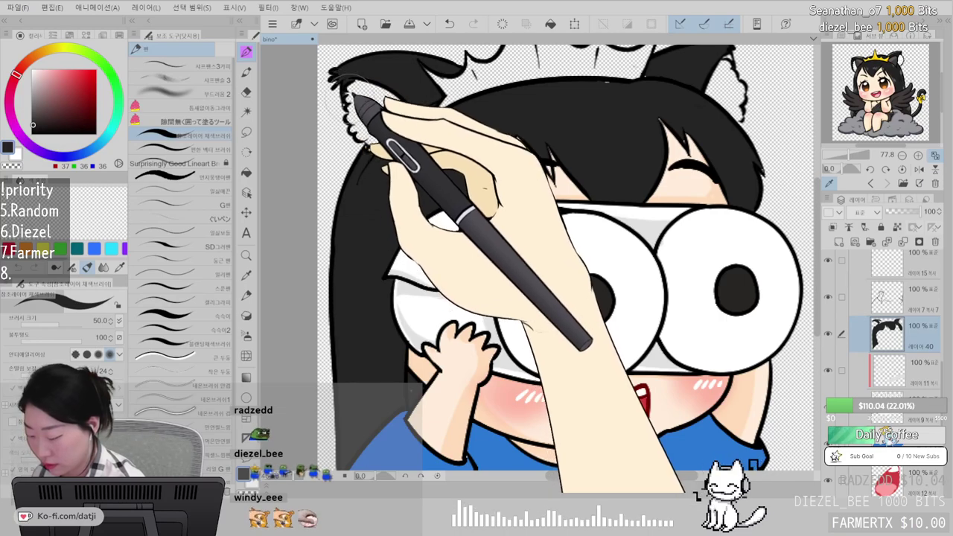
pyautogui.moveTo(685, 119); pyautogui.dragTo(673, 135)
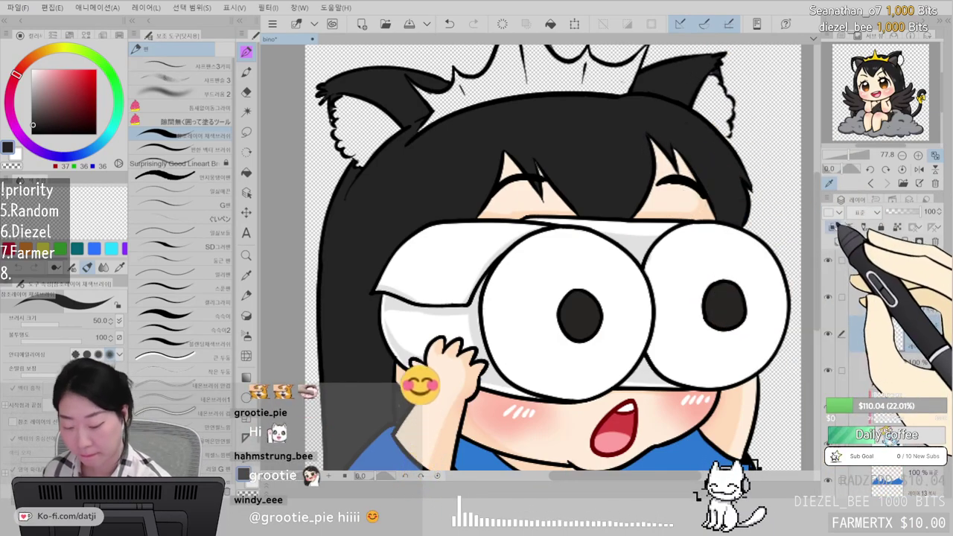
# - Brush a soft grey-brown (112, 100, 100) sheen across the hair on a new clipped layer using a size 50 soft brush
pyautogui.click(38, 106)
pyautogui.click(178, 94)
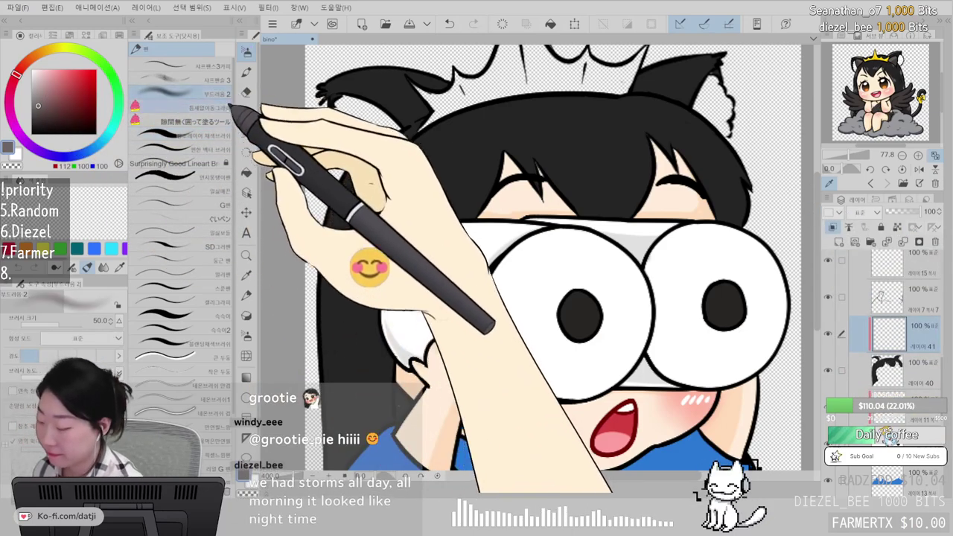
pyautogui.scroll(-2, 439, 322)
pyautogui.scroll(1, 438, 322)
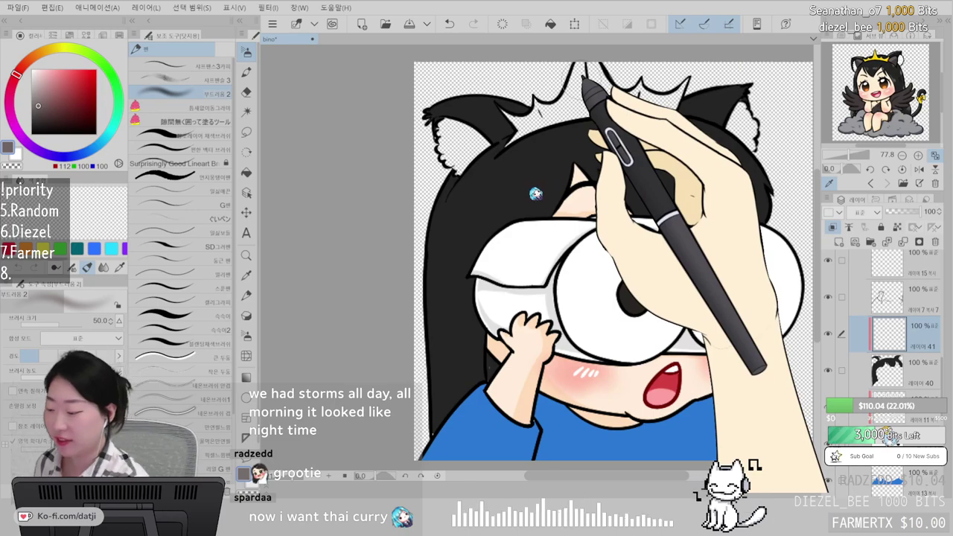
pyautogui.moveTo(542, 234)
pyautogui.mouseDown()
pyautogui.moveTo(468, 216)
pyautogui.moveTo(443, 230)
pyautogui.moveTo(795, 177)
pyautogui.moveTo(495, 187)
pyautogui.mouseUp()
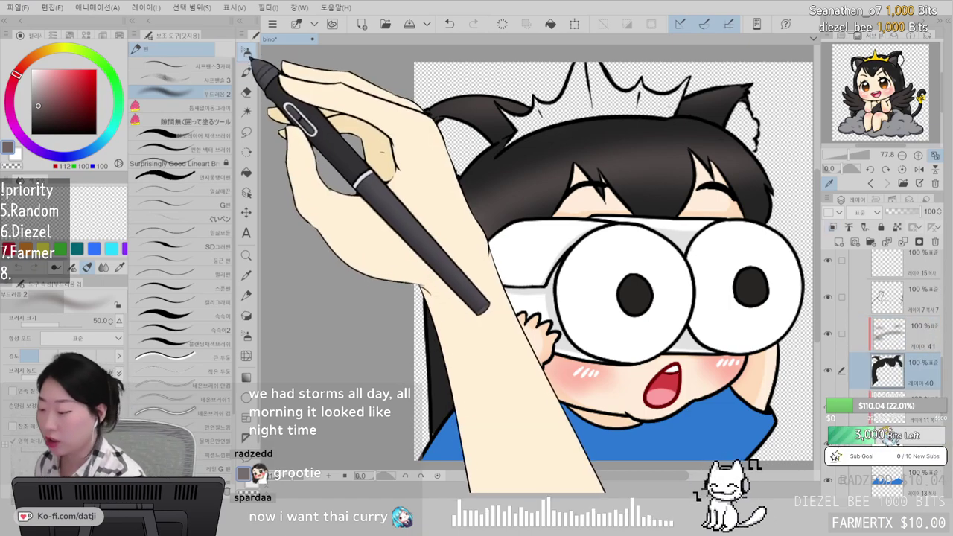
# - Fill the remaining specks in the lower near-side hair with its sampled dark grey on the base colour layer
pyautogui.click(246, 72)
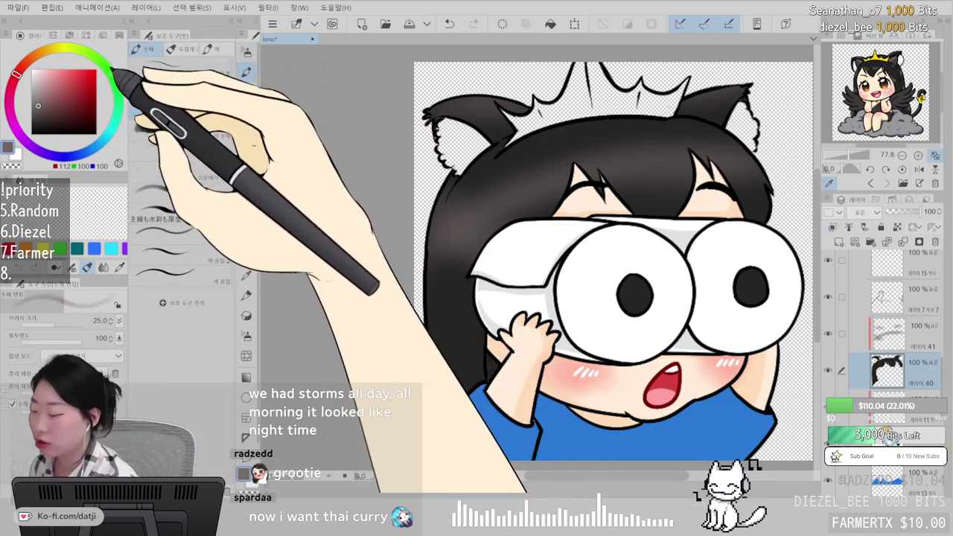
pyautogui.click(246, 52)
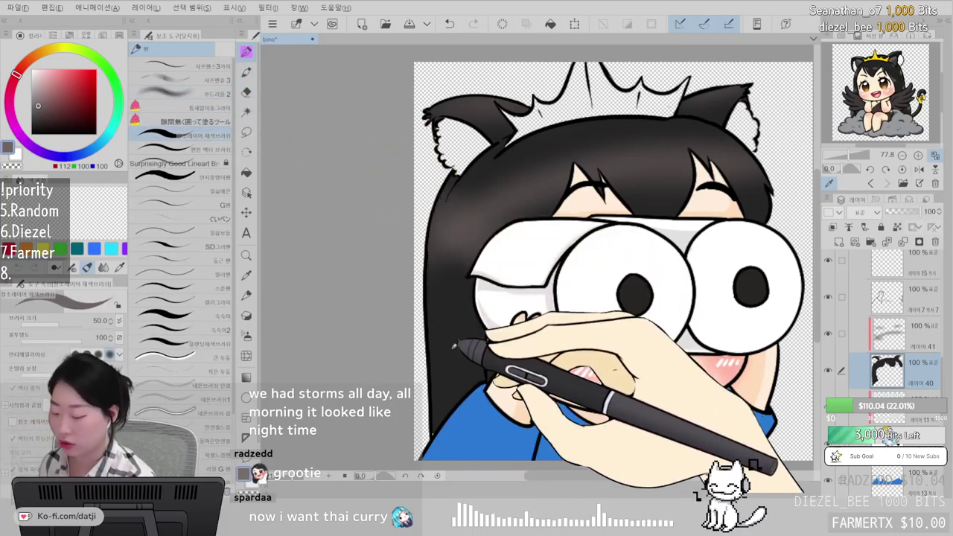
pyautogui.keyDown('alt'); pyautogui.click(462, 353); pyautogui.keyUp('alt')
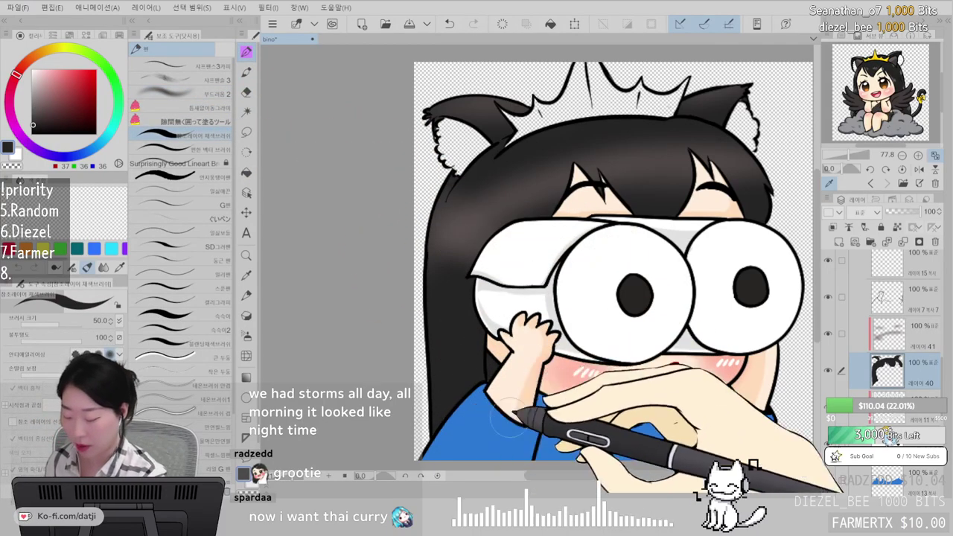
pyautogui.press('e')
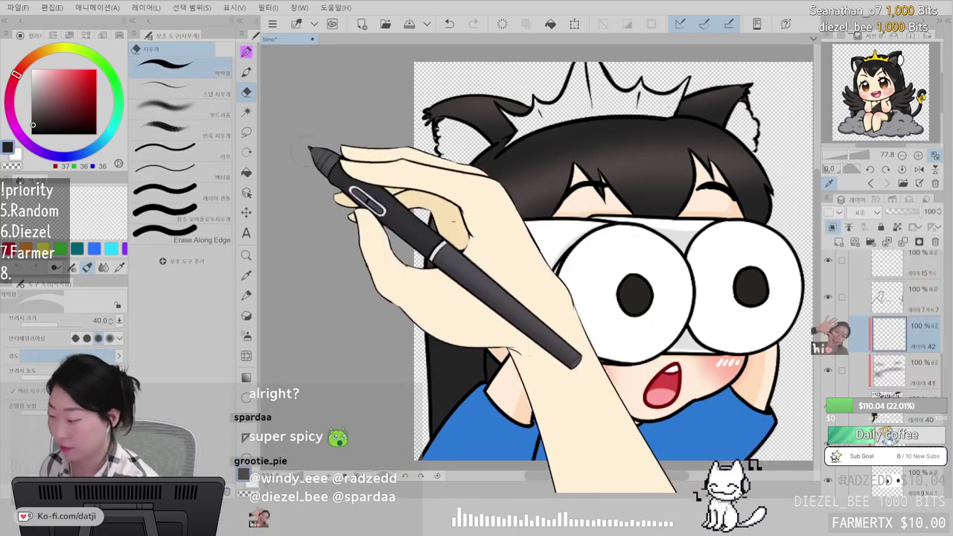
# - Draw thin light-grey (138, 138, 138) highlight strands along the near-side hair on a new clipped layer using the size 8 lineart brush
pyautogui.click(246, 51)
pyautogui.click(221, 152)
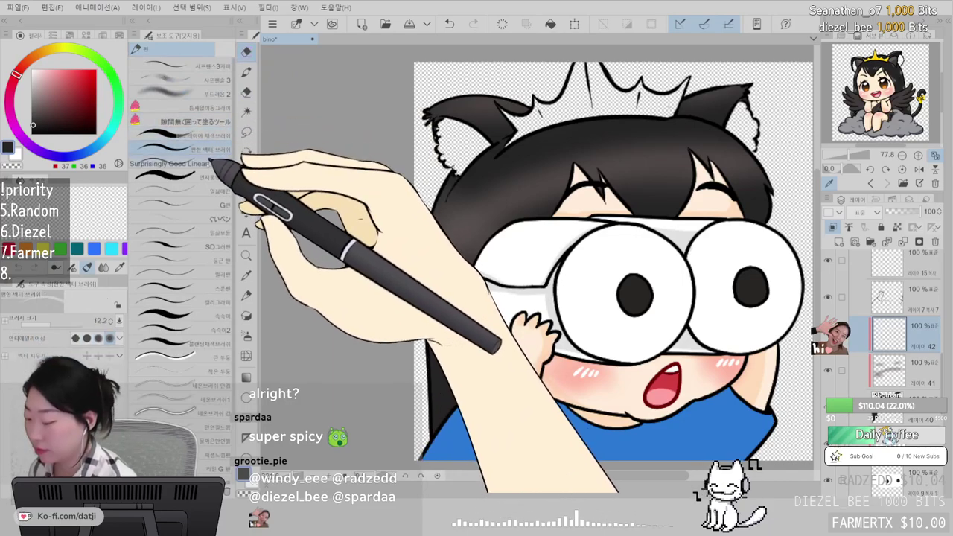
pyautogui.scroll(2, 613, 260)
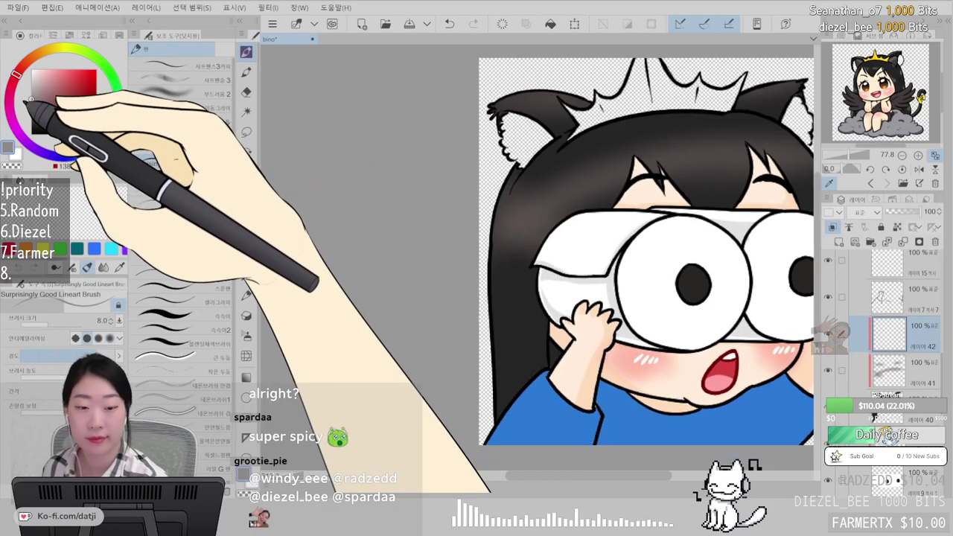
pyautogui.moveTo(661, 223); pyautogui.dragTo(649, 251)
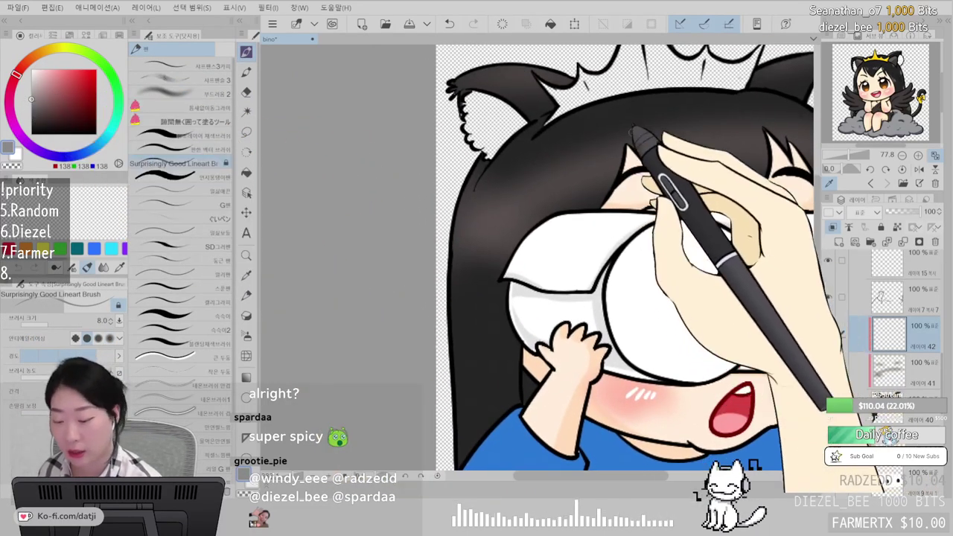
pyautogui.moveTo(482, 169); pyautogui.dragTo(460, 248)
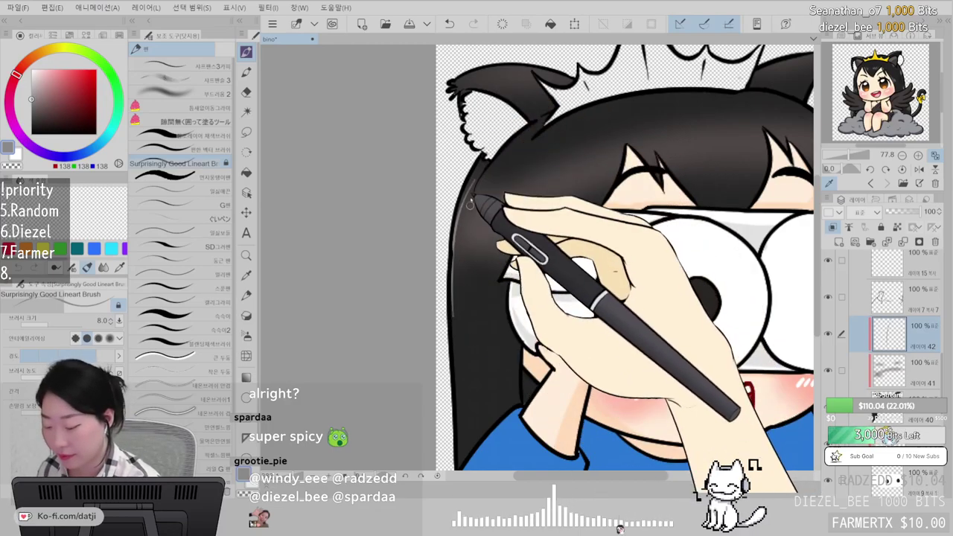
pyautogui.moveTo(476, 177); pyautogui.dragTo(461, 271)
pyautogui.moveTo(466, 238); pyautogui.dragTo(467, 263)
pyautogui.moveTo(515, 349); pyautogui.dragTo(516, 381)
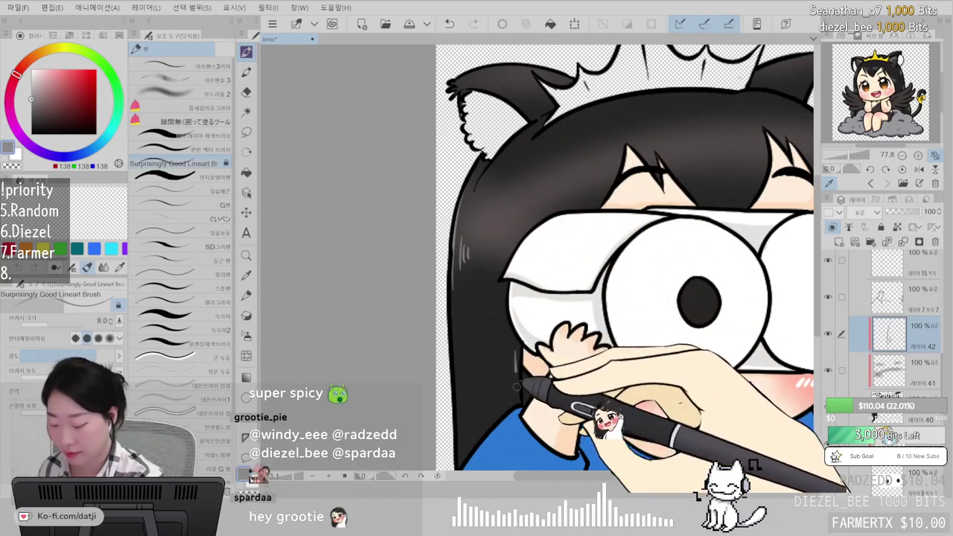
# - Add short light-grey highlight strands across the fringe and the top of the hair
pyautogui.moveTo(662, 198); pyautogui.dragTo(611, 228)
pyautogui.moveTo(554, 177); pyautogui.dragTo(545, 200)
pyautogui.moveTo(525, 196); pyautogui.dragTo(536, 198)
pyautogui.moveTo(711, 155)
pyautogui.mouseDown()
pyautogui.moveTo(710, 180)
pyautogui.moveTo(687, 177)
pyautogui.mouseUp()
pyautogui.moveTo(774, 206); pyautogui.dragTo(685, 203)
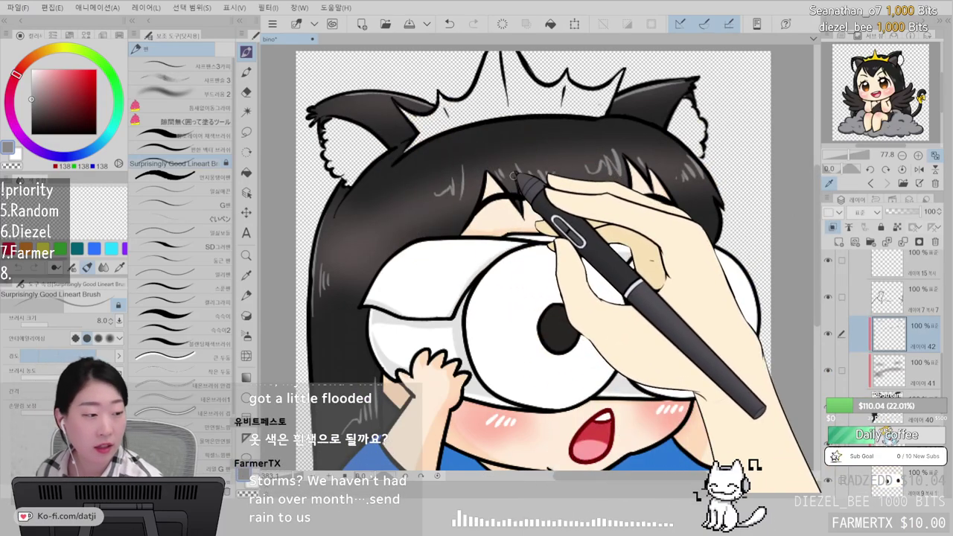
pyautogui.moveTo(641, 331)
pyautogui.mouseDown()
pyautogui.moveTo(651, 266)
pyautogui.moveTo(692, 269)
pyautogui.moveTo(706, 325)
pyautogui.mouseUp()
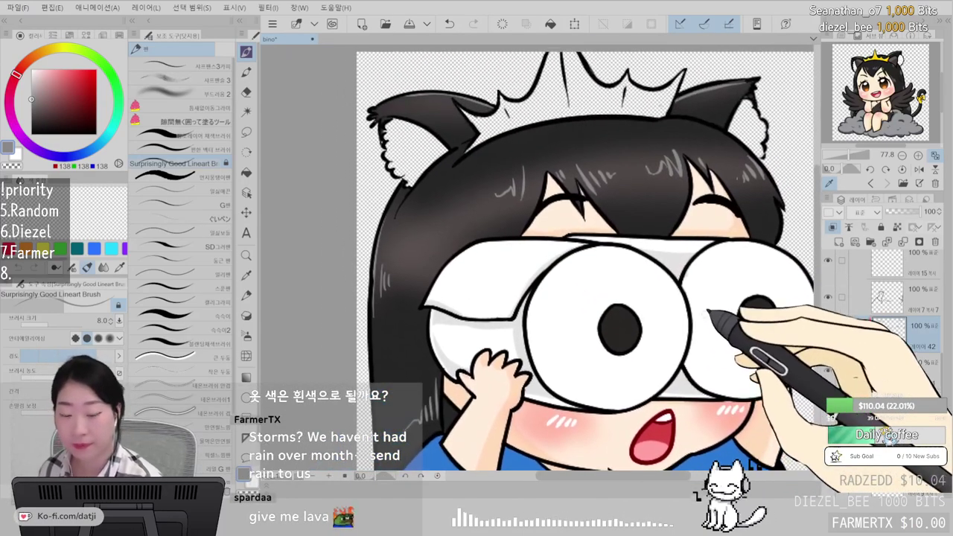
# - Fill the crown on a new layer with the yellow (255, 211, 0) sampled from the reference picture's crown
pyautogui.click(879, 62)
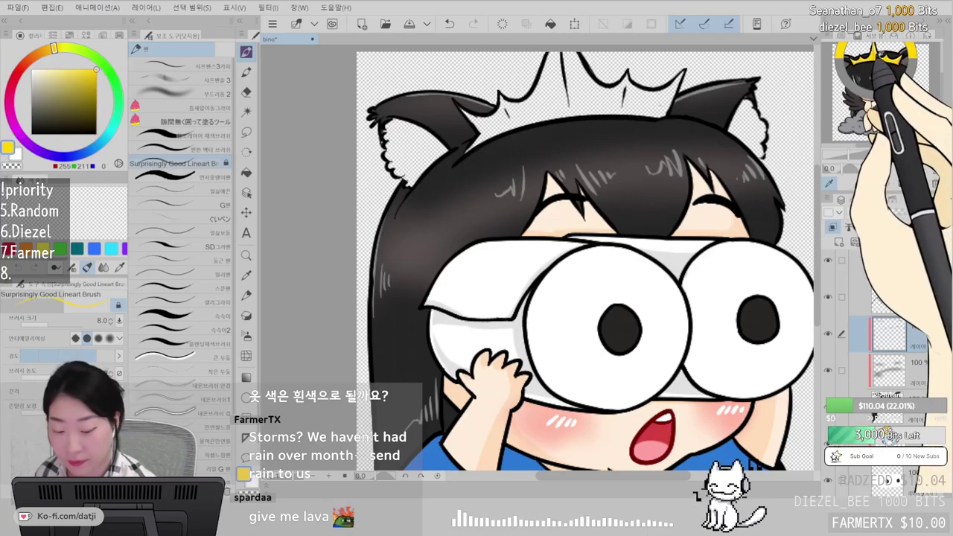
pyautogui.click(839, 242)
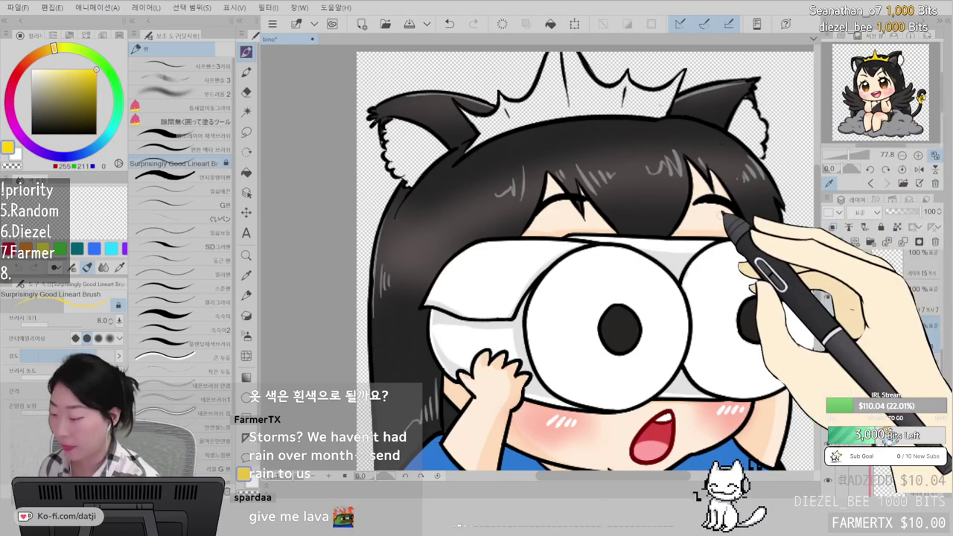
pyautogui.click(246, 173)
pyautogui.click(612, 93)
pyautogui.click(542, 105)
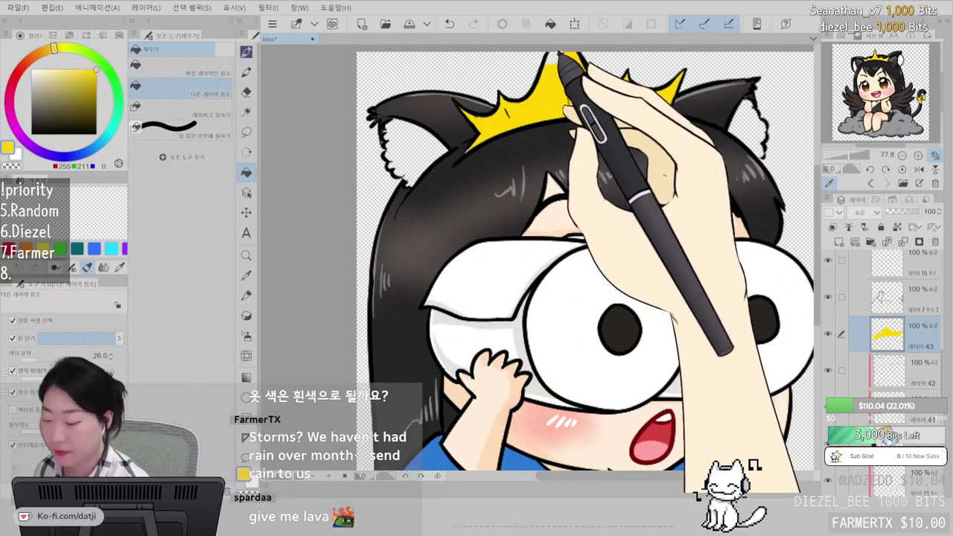
pyautogui.moveTo(583, 78); pyautogui.dragTo(587, 120)
# - Brush orange (255, 138, 0) shading onto the crown's creases and outer spikes with the size 50 reference-layer colouring brush
pyautogui.click(246, 52)
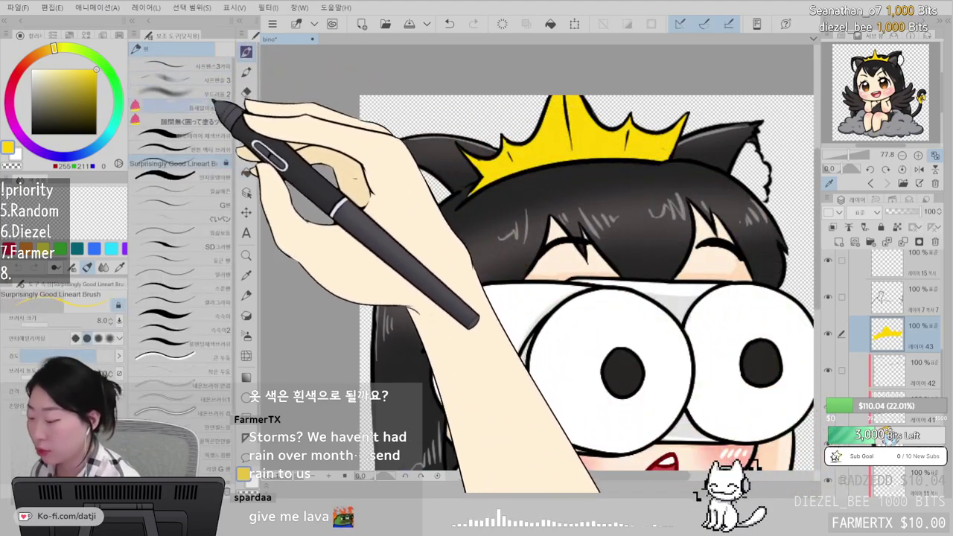
pyautogui.click(224, 135)
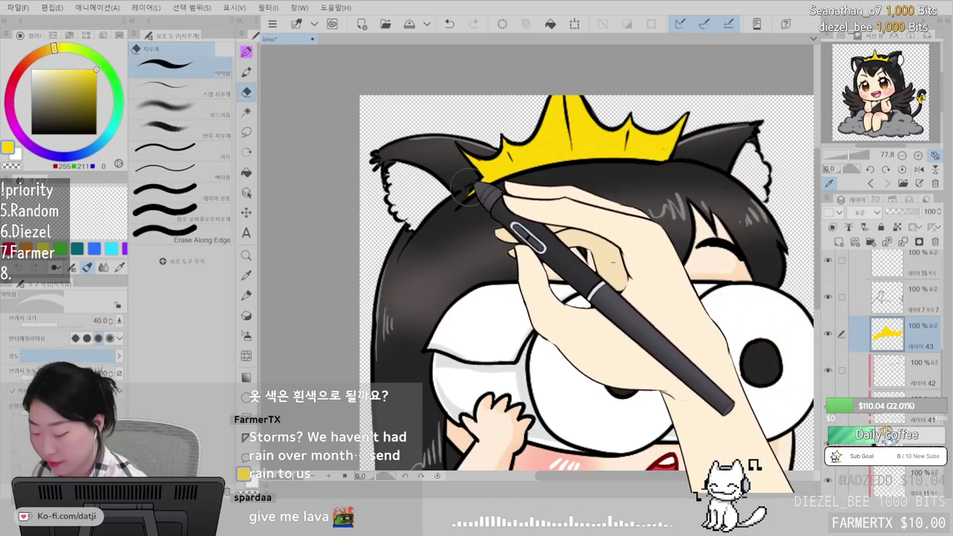
pyautogui.click(39, 53)
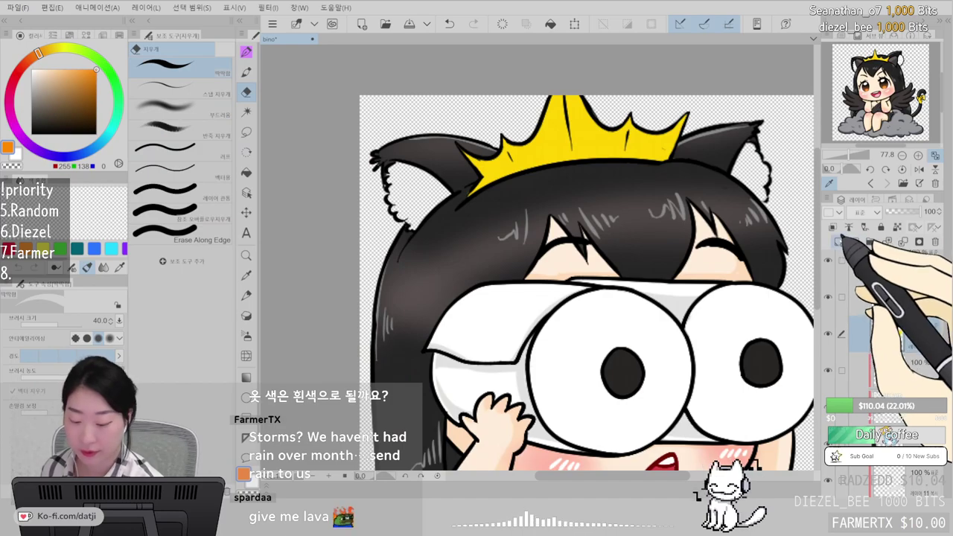
pyautogui.moveTo(570, 96)
pyautogui.mouseDown()
pyautogui.moveTo(577, 137)
pyautogui.moveTo(580, 104)
pyautogui.moveTo(397, 121)
pyautogui.moveTo(433, 72)
pyautogui.moveTo(579, 104)
pyautogui.moveTo(583, 149)
pyautogui.moveTo(567, 78)
pyautogui.moveTo(581, 167)
pyautogui.moveTo(567, 100)
pyautogui.moveTo(575, 149)
pyautogui.mouseUp()
pyautogui.hotkey('ctrl', 'z')
pyautogui.click(246, 52)
pyautogui.moveTo(505, 145)
pyautogui.mouseDown()
pyautogui.moveTo(514, 166)
pyautogui.moveTo(466, 159)
pyautogui.moveTo(483, 175)
pyautogui.mouseUp()
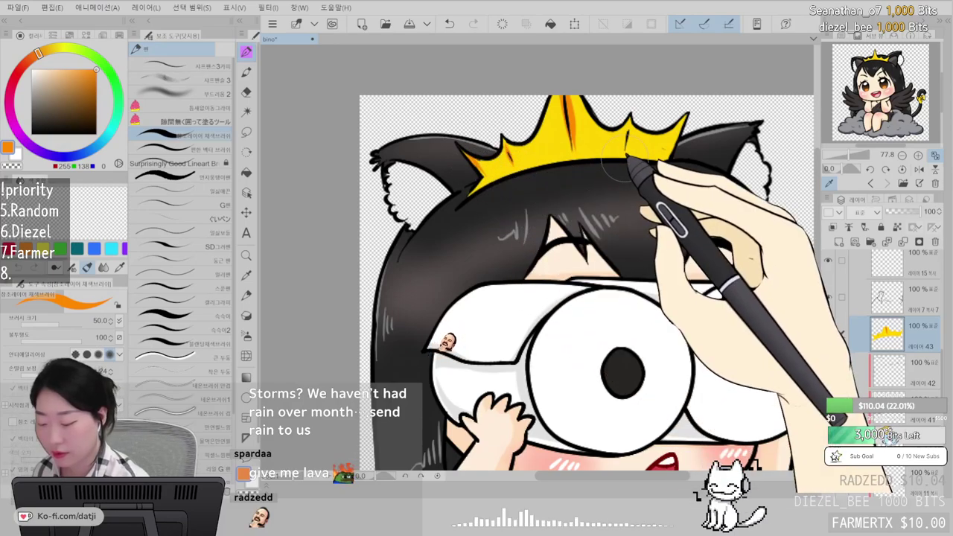
pyautogui.click(904, 212)
pyautogui.hotkey('ctrl', 'z')
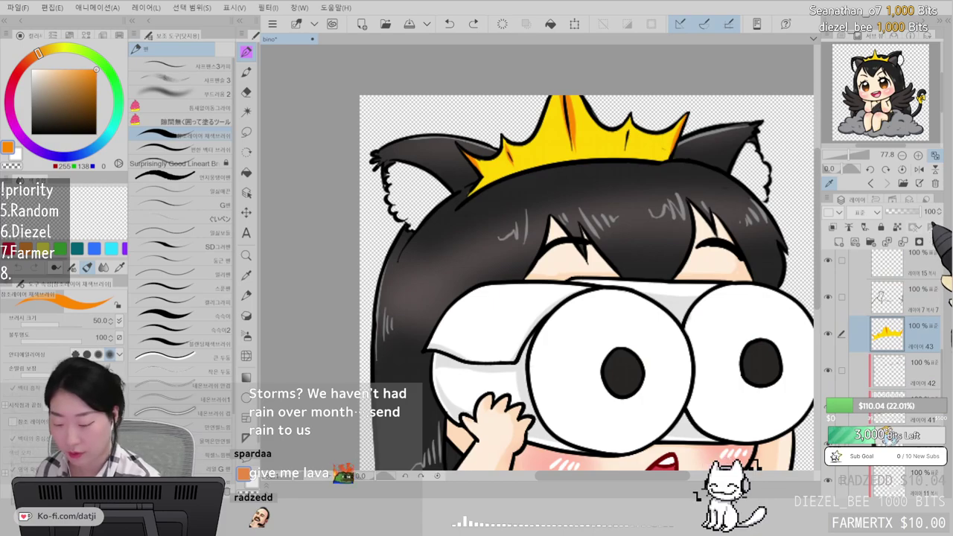
# - Mix the crown's yellow with orange and blend amber (255, 179, 36) transitions around the crown's orange shading
pyautogui.keyDown('alt'); pyautogui.click(592, 124); pyautogui.keyUp('alt')
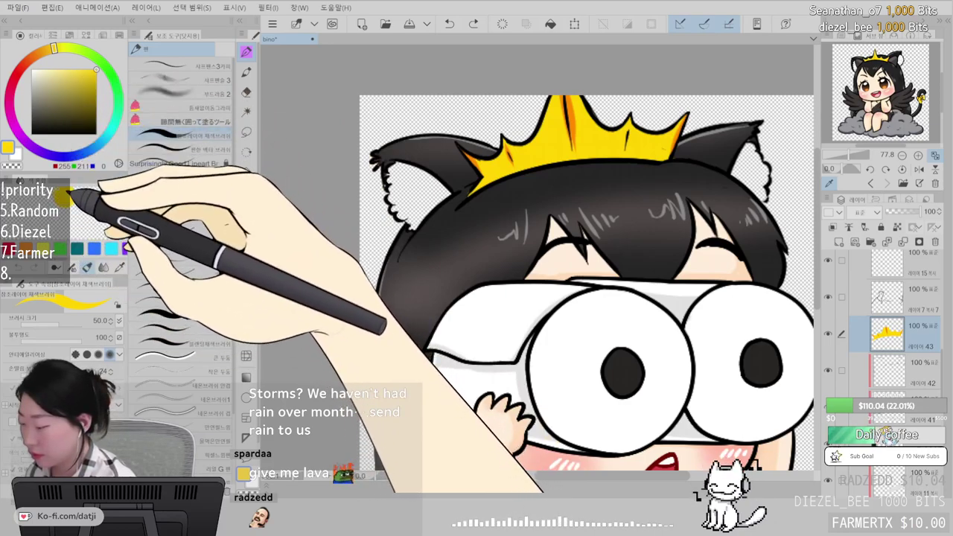
pyautogui.click(26, 249)
pyautogui.moveTo(76, 212); pyautogui.dragTo(85, 208)
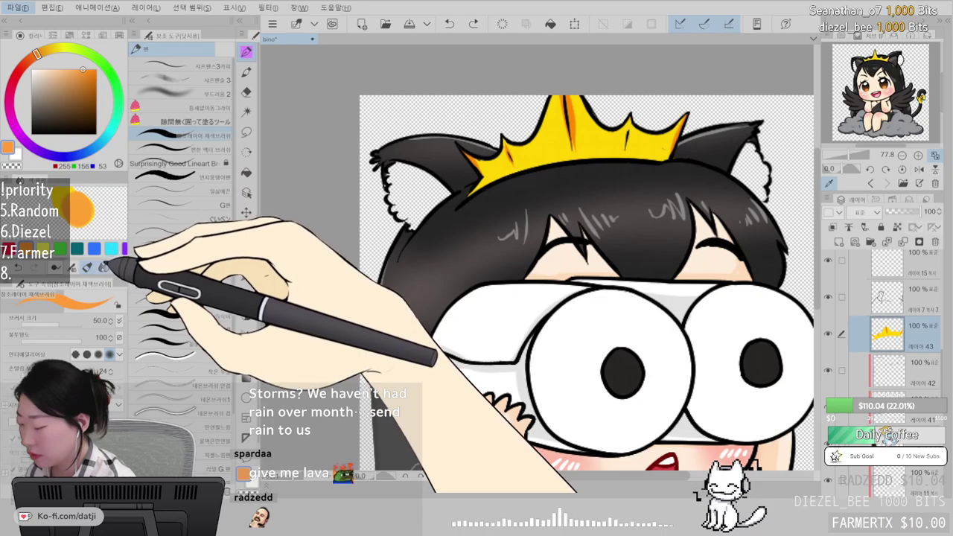
pyautogui.click(44, 51)
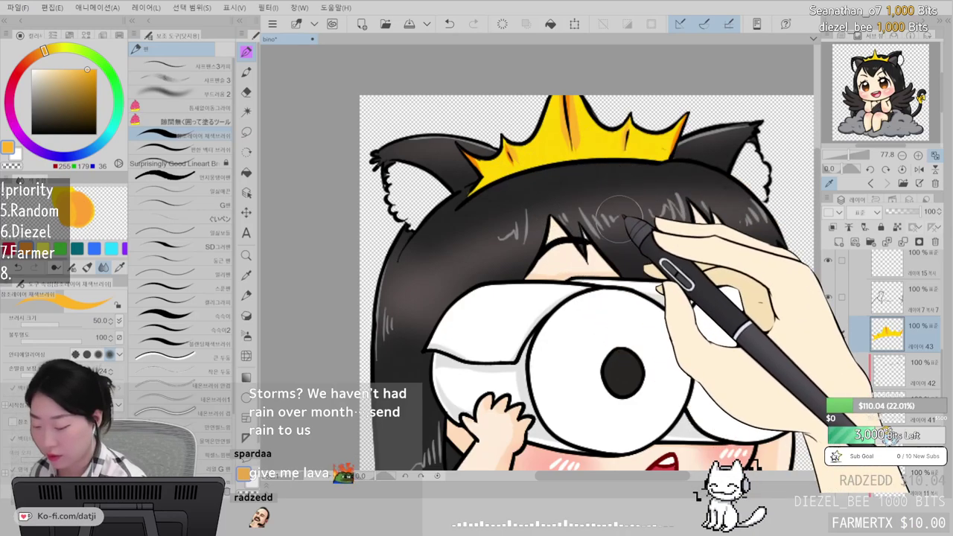
# - Paint white (255, 255, 255) shine strokes along the spikes and lower band of the crown
pyautogui.click(63, 47)
pyautogui.click(31, 70)
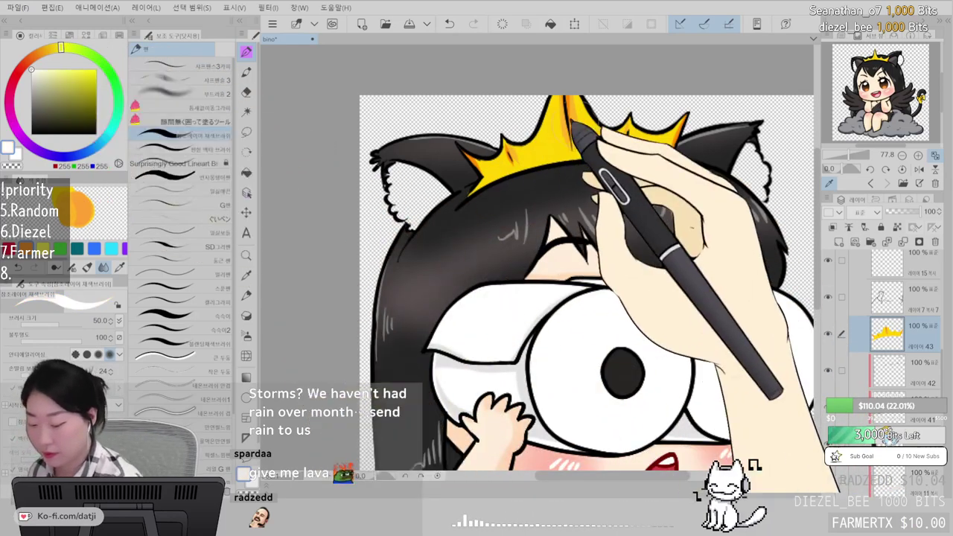
pyautogui.moveTo(589, 110); pyautogui.dragTo(606, 130)
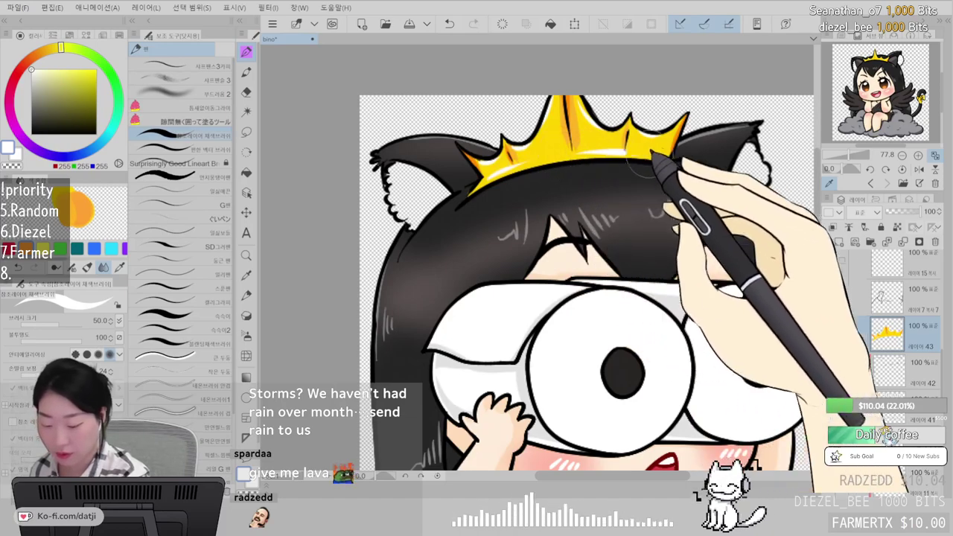
pyautogui.hotkey('ctrl', 'z')
# - Recolour the blue shirt white on its own layer with transparent pixels locked
pyautogui.moveTo(688, 368); pyautogui.dragTo(681, 198)
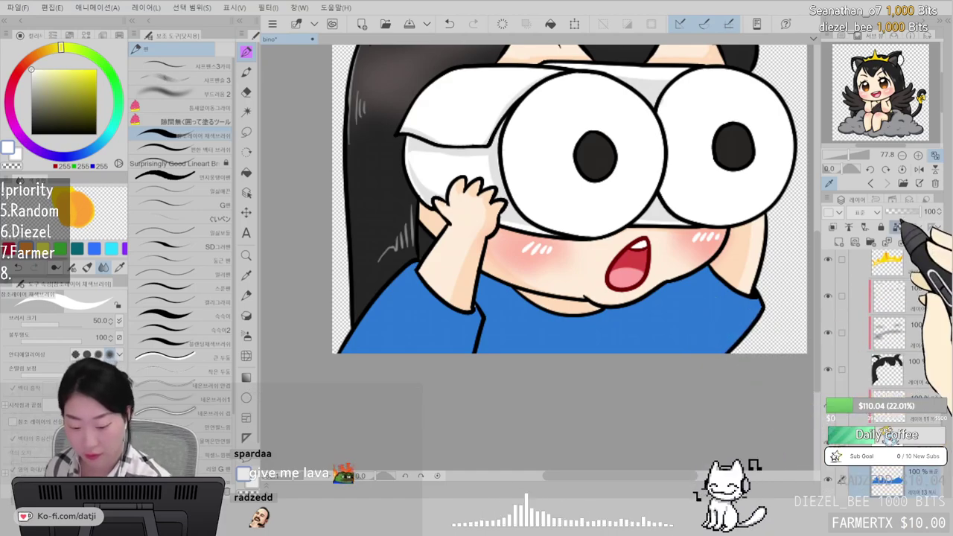
pyautogui.moveTo(371, 362)
pyautogui.mouseDown()
pyautogui.moveTo(374, 321)
pyautogui.moveTo(454, 357)
pyautogui.moveTo(496, 332)
pyautogui.mouseUp()
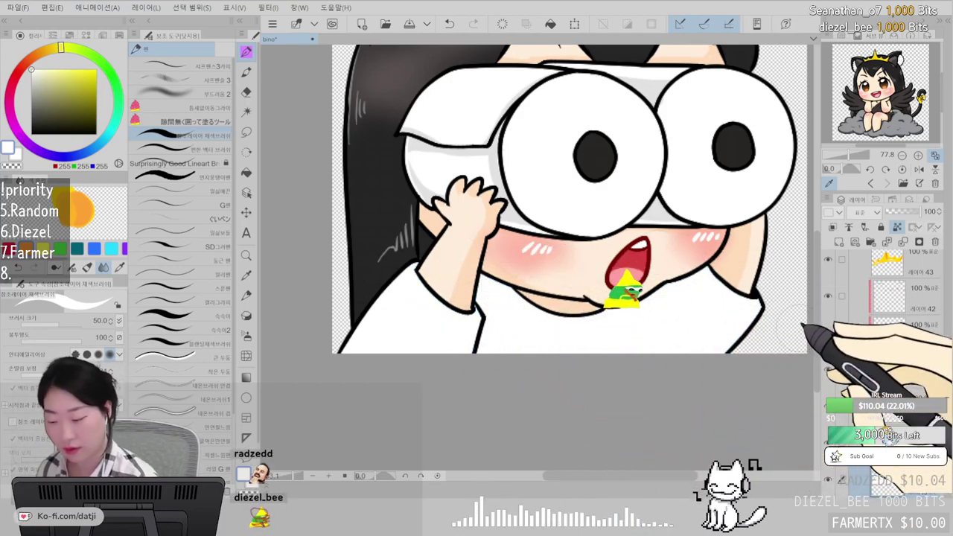
pyautogui.scroll(-5, 596, 246)
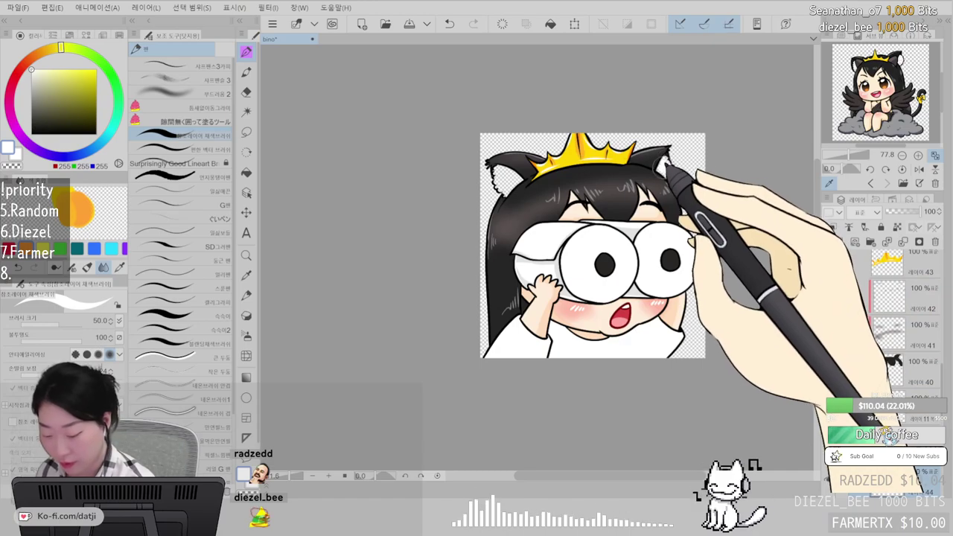
# - Paint the insides of both cat ears solid white on a new layer
pyautogui.scroll(5, 667, 165)
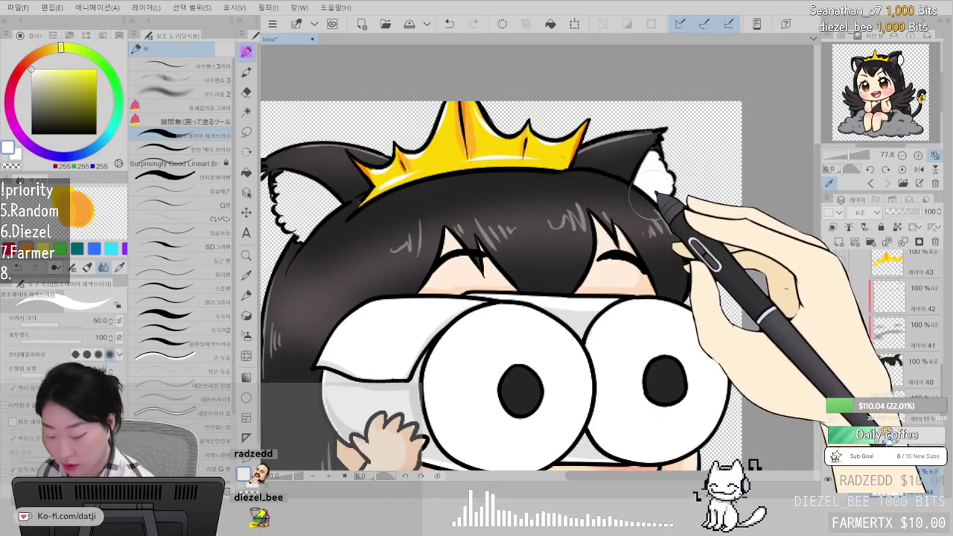
pyautogui.moveTo(448, 211); pyautogui.dragTo(580, 234)
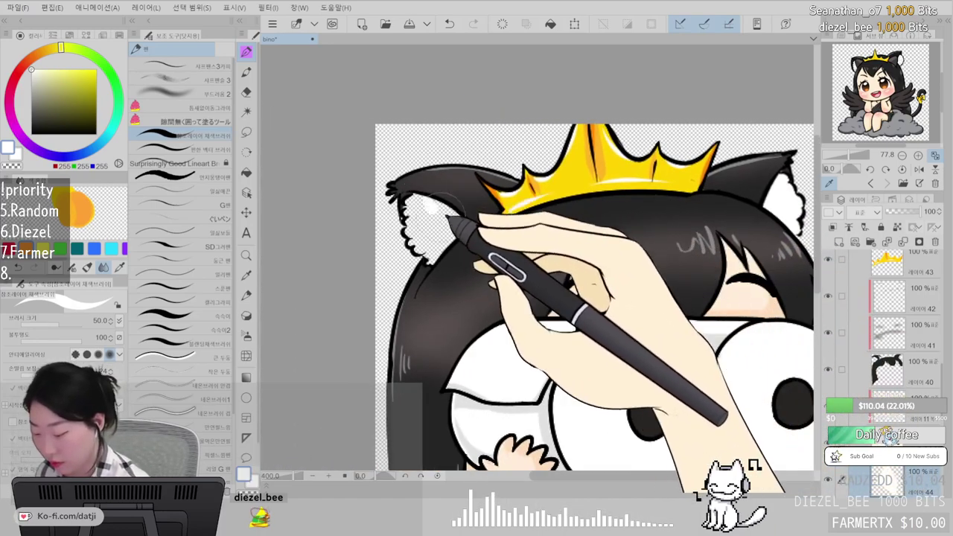
pyautogui.moveTo(432, 188); pyautogui.dragTo(460, 226)
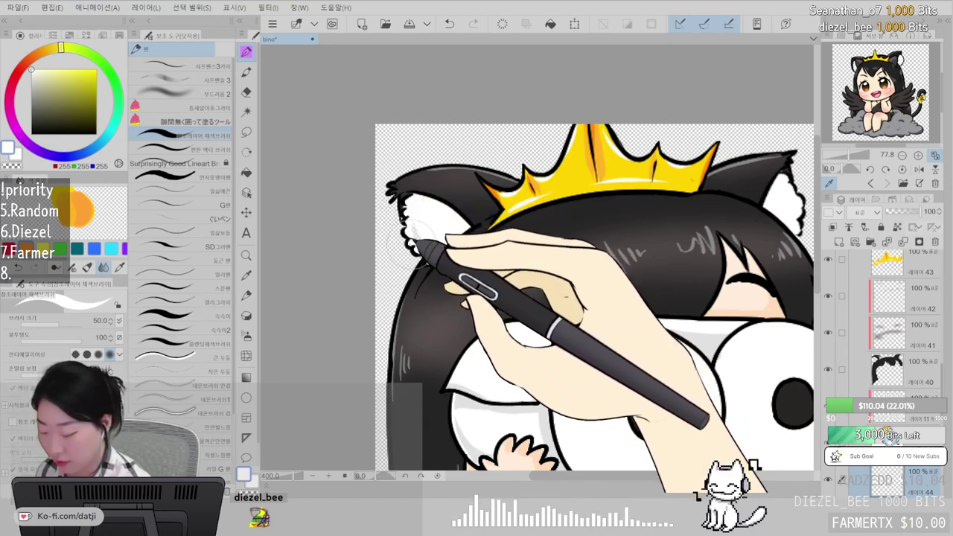
pyautogui.moveTo(413, 243); pyautogui.dragTo(421, 218)
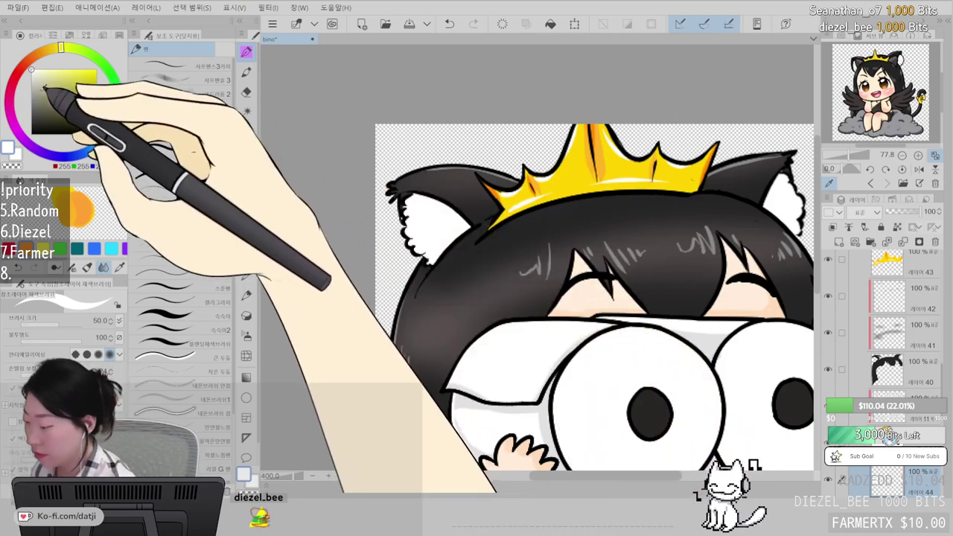
# - Dab small warm-grey (212, 197, 191) fur spots inside the far-side cat ear
pyautogui.click(102, 142)
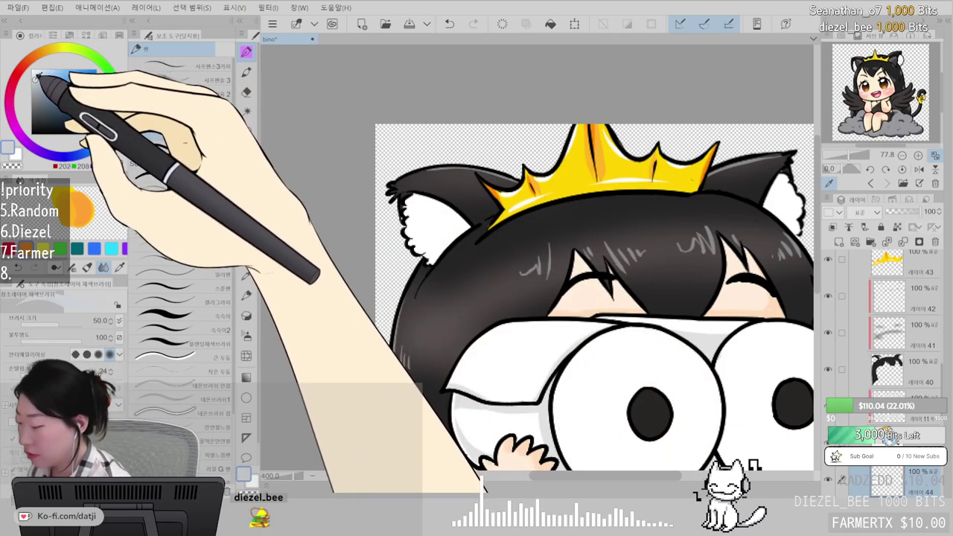
pyautogui.moveTo(38, 52); pyautogui.dragTo(28, 61)
pyautogui.click(41, 84)
pyautogui.click(38, 80)
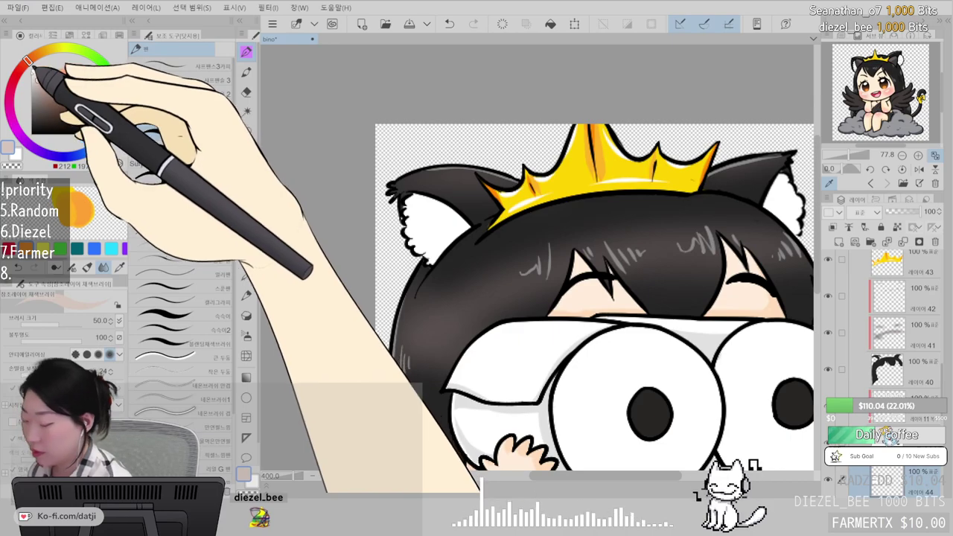
pyautogui.moveTo(801, 210); pyautogui.dragTo(707, 190)
pyautogui.click(681, 178)
pyautogui.click(689, 179)
pyautogui.click(696, 178)
pyautogui.click(701, 181)
pyautogui.click(686, 188)
pyautogui.click(694, 189)
pyautogui.click(701, 192)
pyautogui.click(698, 199)
pyautogui.click(703, 207)
pyautogui.click(691, 186)
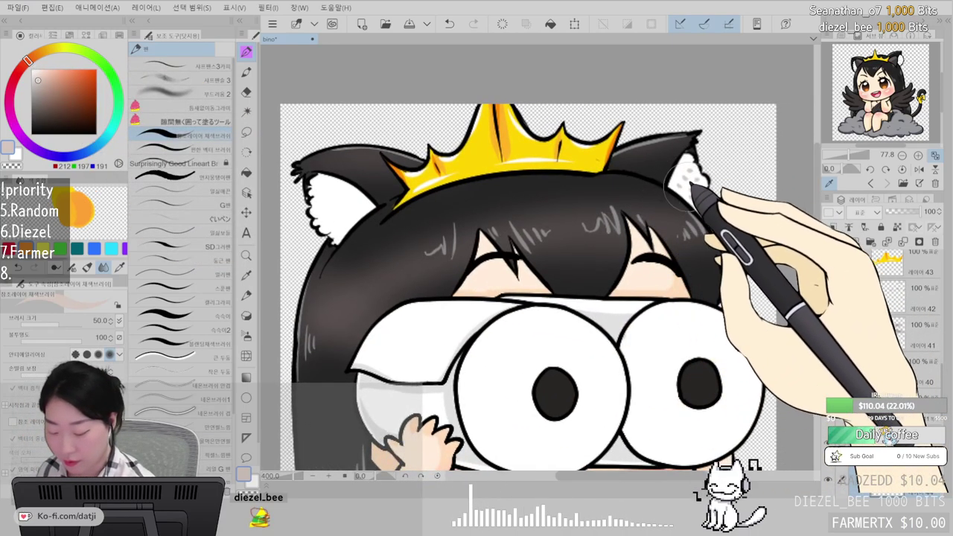
# - Cover the white inside of the near-side cat ear with matching warm-grey fur spots
pyautogui.click(318, 189)
pyautogui.click(316, 198)
pyautogui.click(324, 201)
pyautogui.click(321, 212)
pyautogui.click(328, 214)
pyautogui.click(330, 223)
pyautogui.click(333, 211)
pyautogui.click(336, 202)
pyautogui.click(341, 210)
pyautogui.click(342, 221)
pyautogui.click(349, 213)
pyautogui.click(346, 202)
pyautogui.click(358, 200)
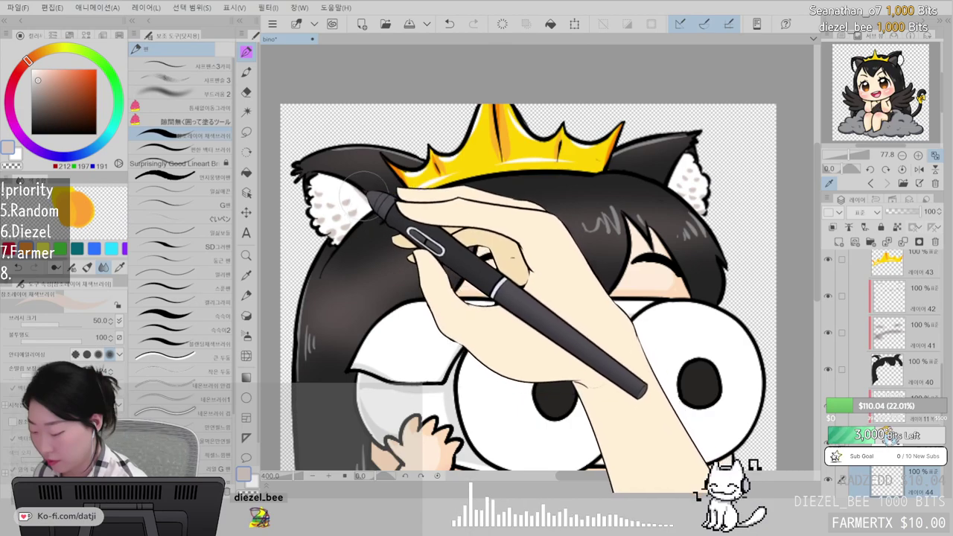
pyautogui.click(359, 209)
pyautogui.click(365, 207)
pyautogui.click(354, 218)
pyautogui.click(346, 228)
pyautogui.click(335, 240)
pyautogui.click(340, 230)
pyautogui.click(347, 209)
pyautogui.click(355, 198)
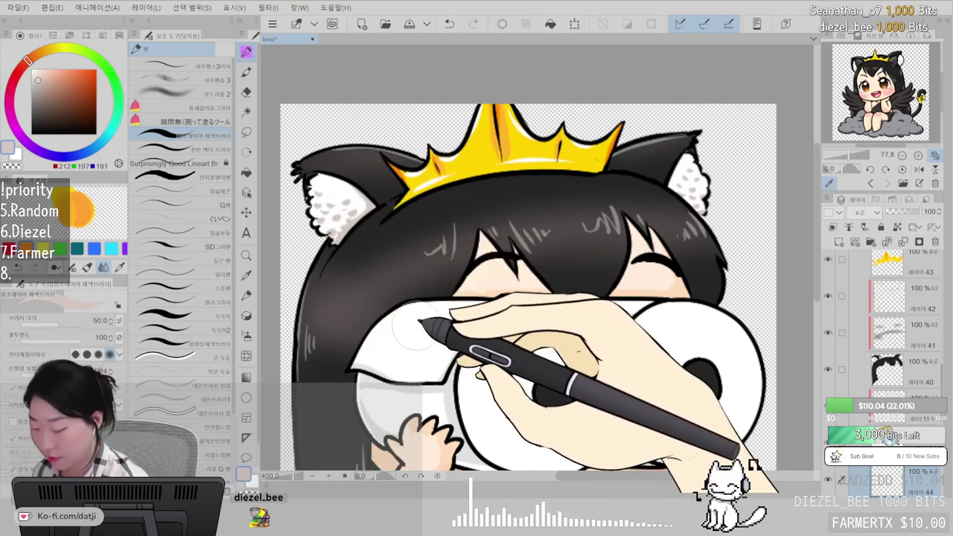
# - Touch up the inner-ear fur with sampled white (255, 255, 255) and check the whole emote at reduced size
pyautogui.scroll(-5, 416, 326)
pyautogui.moveTo(918, 212); pyautogui.dragTo(908, 209)
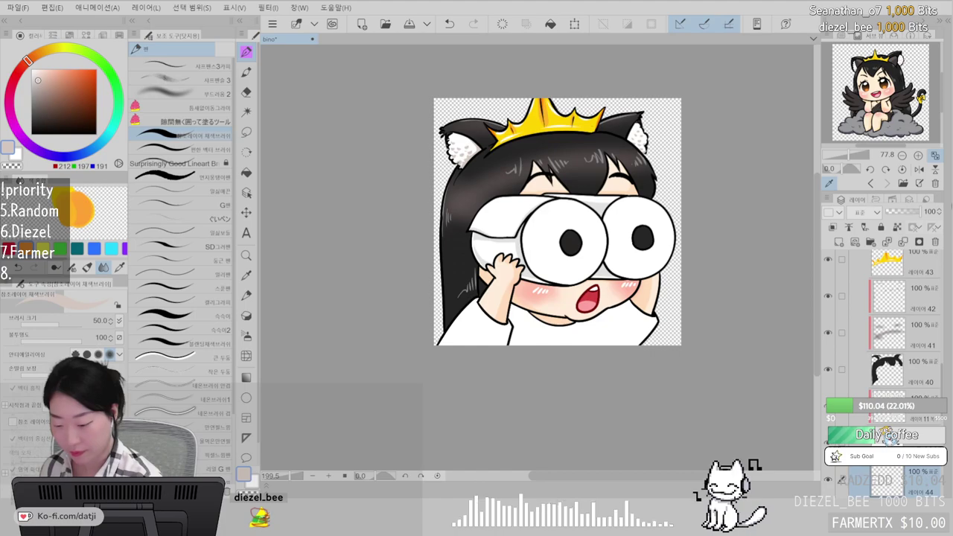
pyautogui.keyDown('alt'); pyautogui.click(640, 137); pyautogui.keyUp('alt')
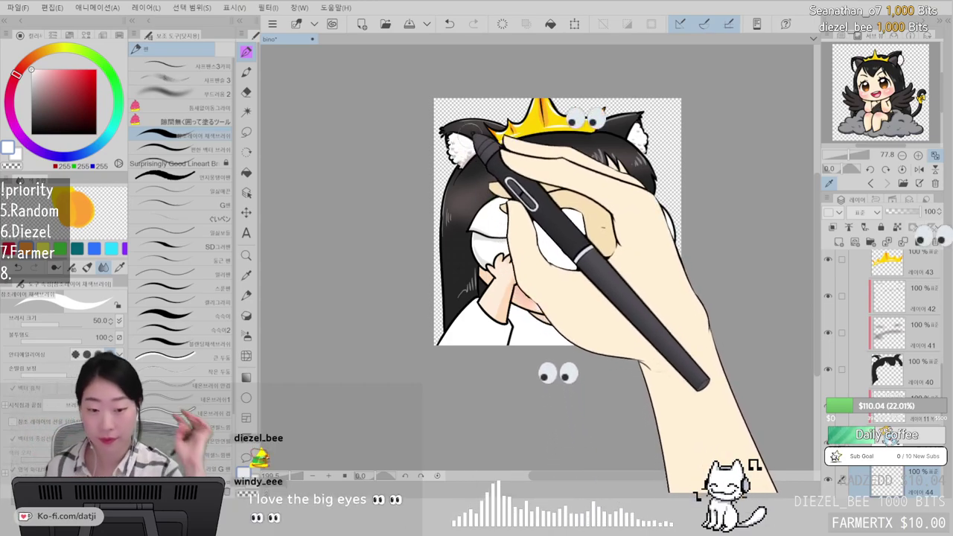
pyautogui.scroll(-3, 473, 134)
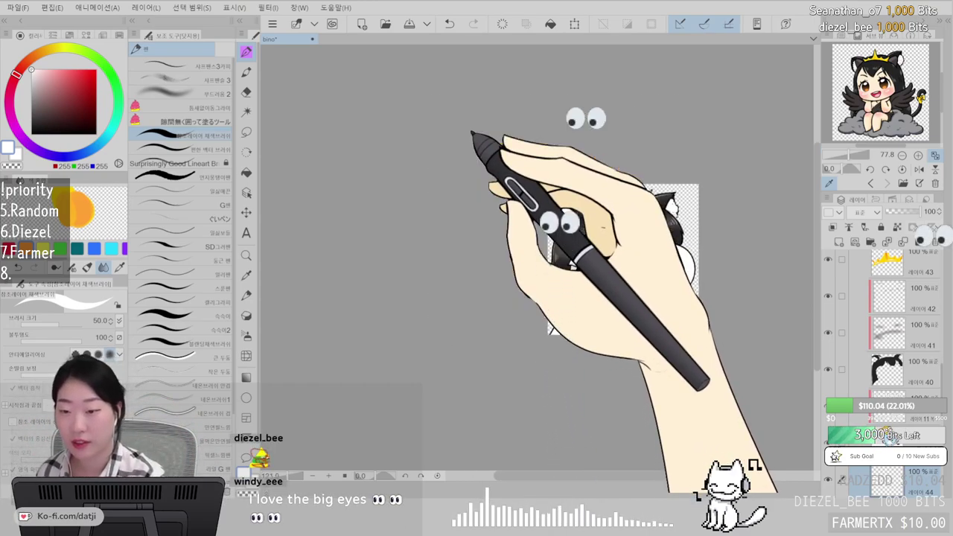
pyautogui.scroll(3, 473, 135)
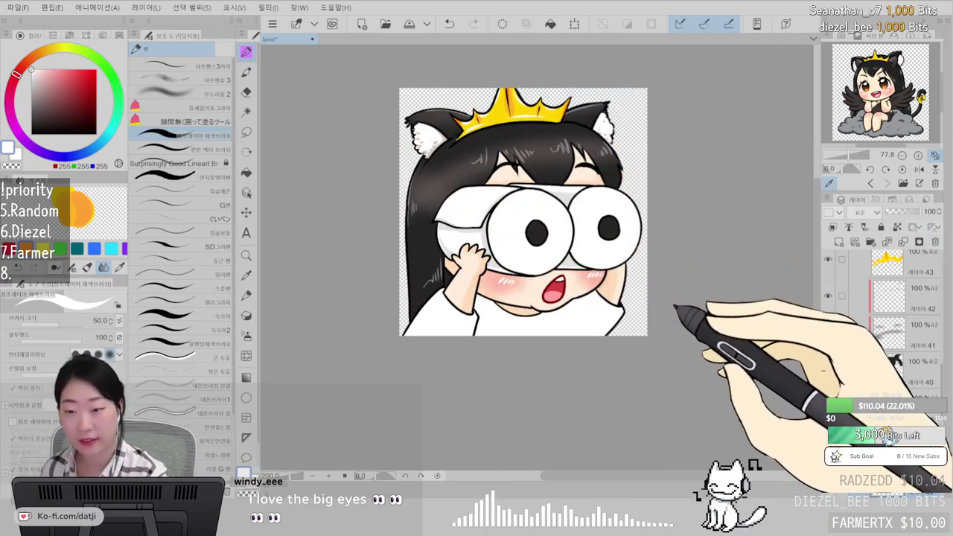
pyautogui.scroll(-3, 675, 306)
pyautogui.scroll(2, 676, 307)
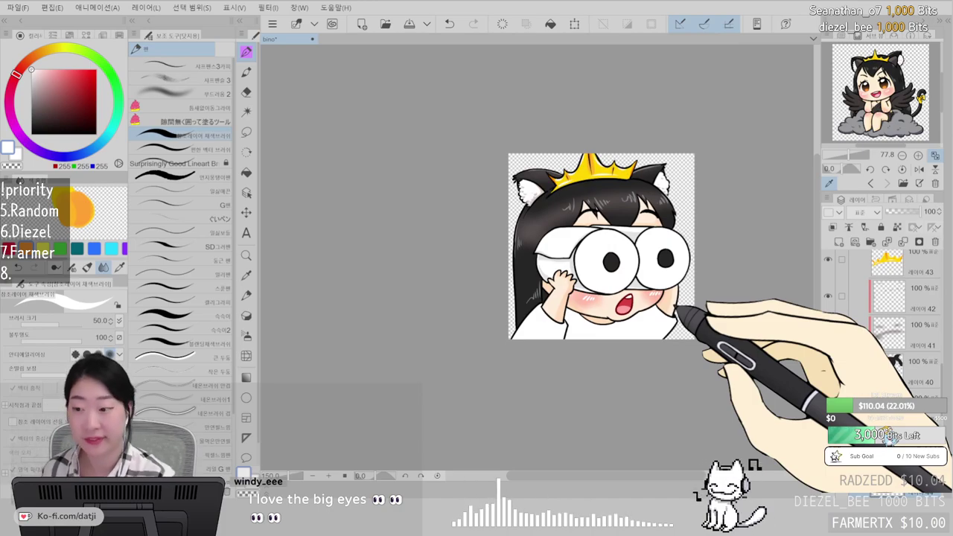
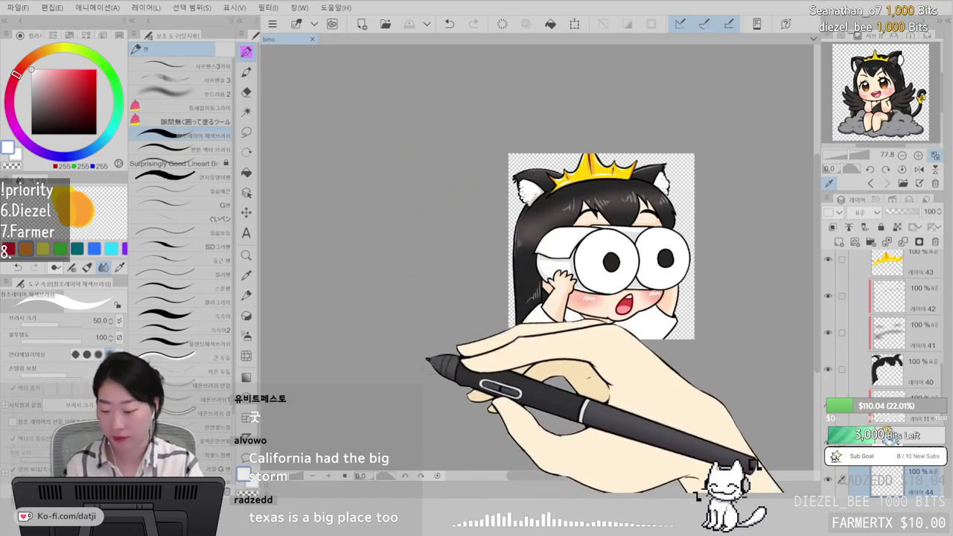
# - Hide and collapse the finished crowned character's layer folder, and select the next sketch copy folder
pyautogui.scroll(3, 884, 282)
pyautogui.scroll(5, 884, 283)
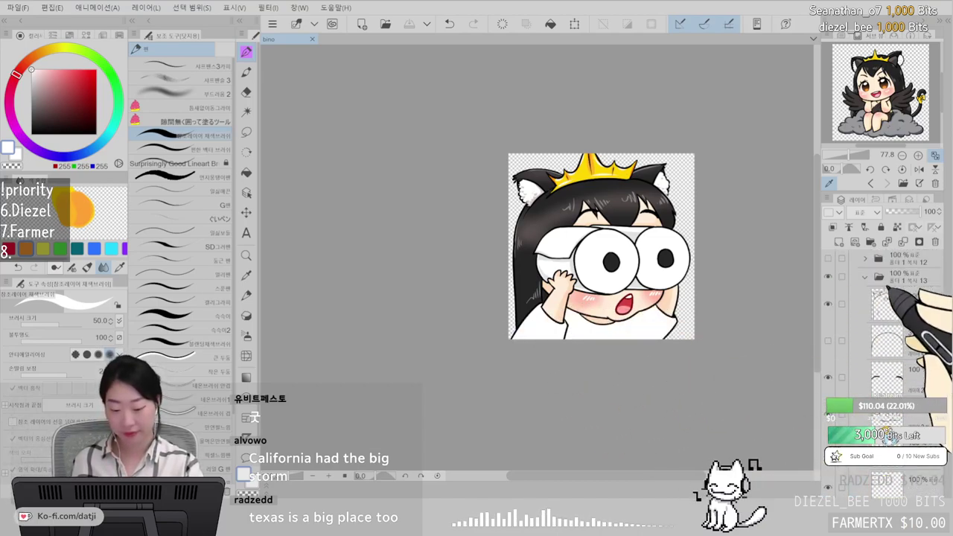
pyautogui.click(829, 319)
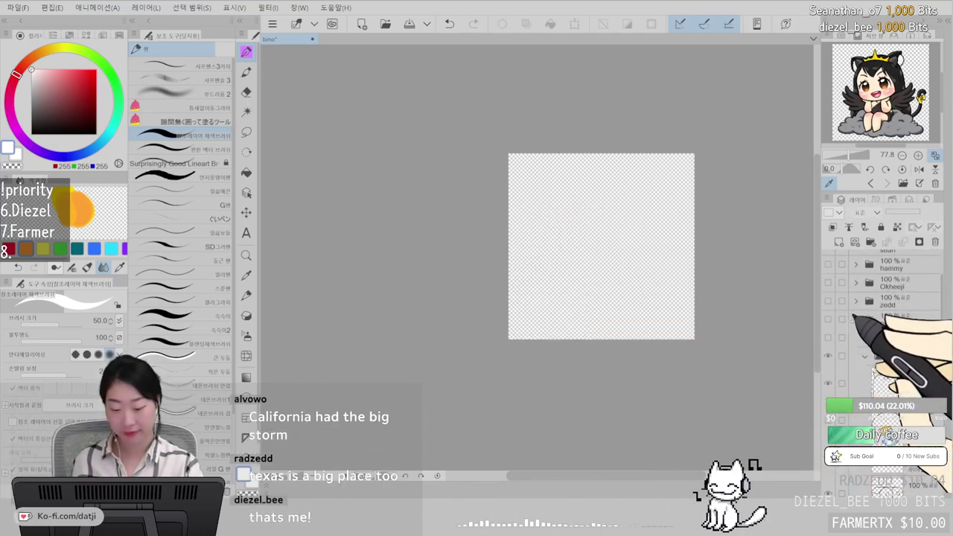
pyautogui.click(857, 320)
pyautogui.click(885, 344)
pyautogui.click(894, 362)
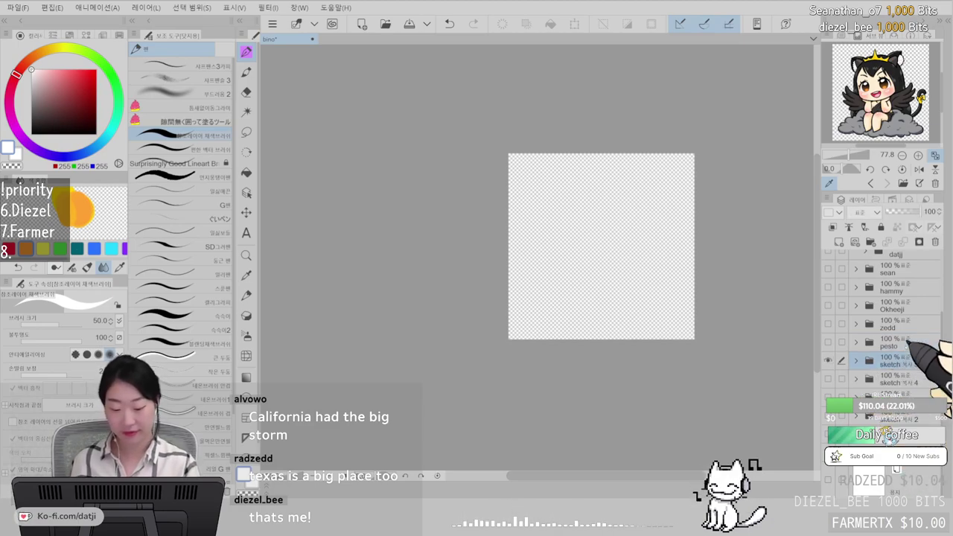
# - Expand the next character's folder and show the bald, blue-shirted binoculars base drawing inside it
pyautogui.click(857, 362)
pyautogui.click(857, 361)
pyautogui.click(856, 362)
pyautogui.click(828, 397)
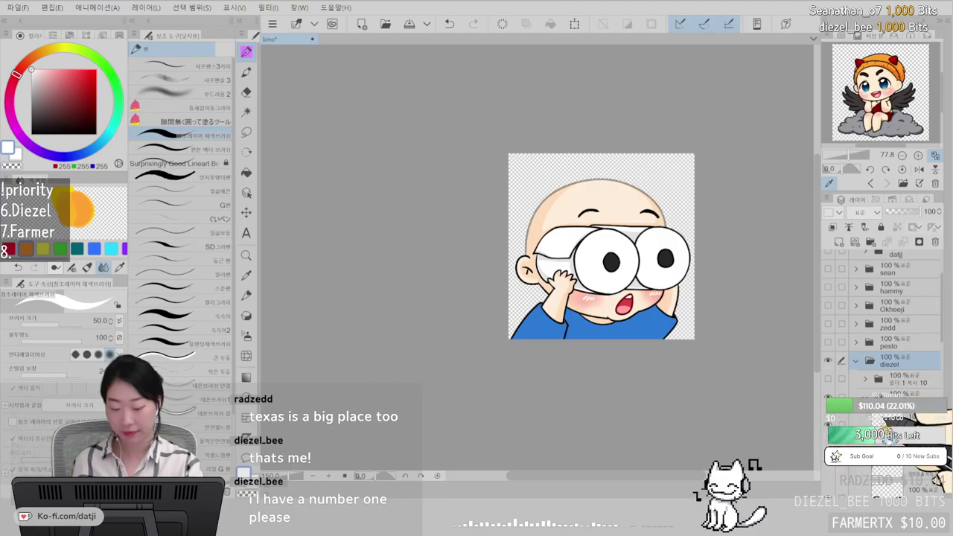
# - Ink the beanie brim's lower edge across the forehead and its far end in black, using the Surprisingly Good Lineart Brush at size 8
pyautogui.click(885, 420)
pyautogui.click(31, 134)
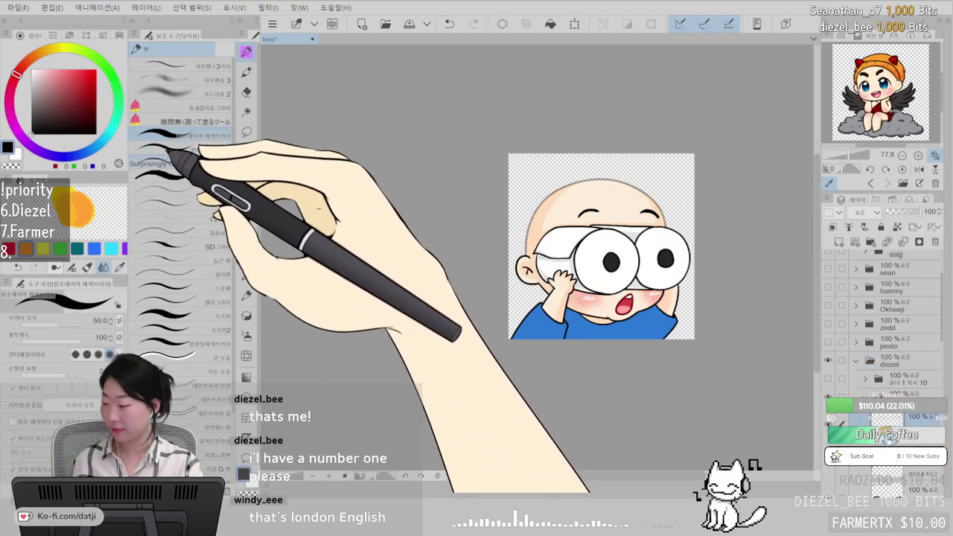
pyautogui.click(178, 163)
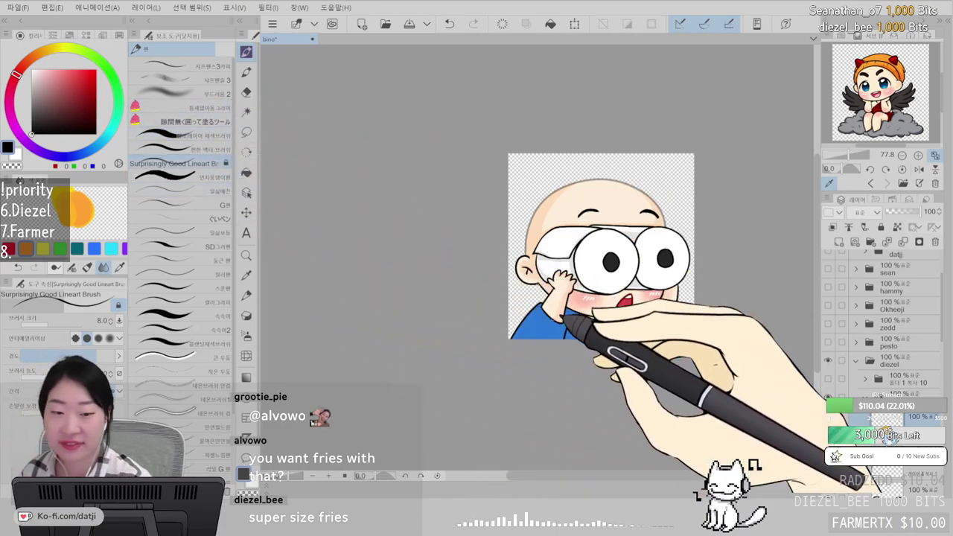
pyautogui.scroll(5, 564, 318)
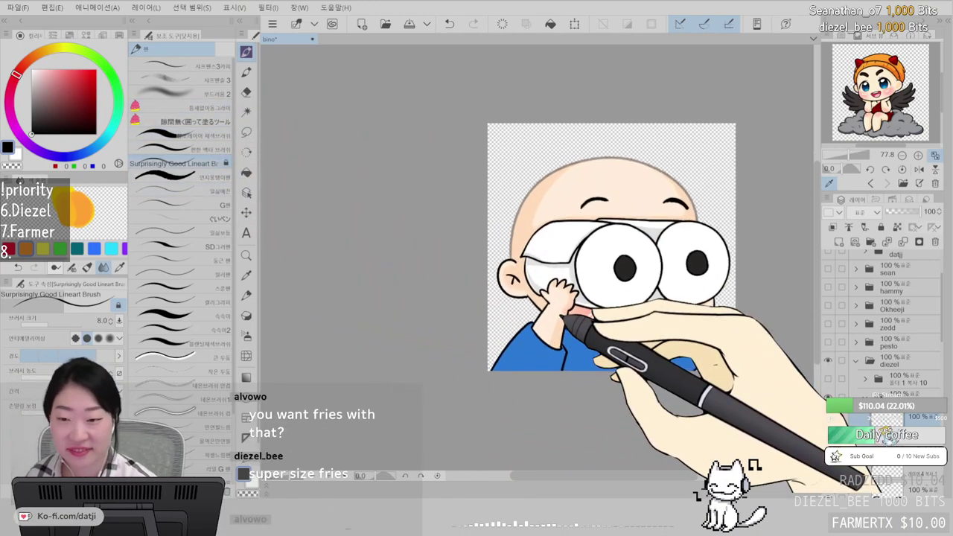
pyautogui.scroll(1, 562, 316)
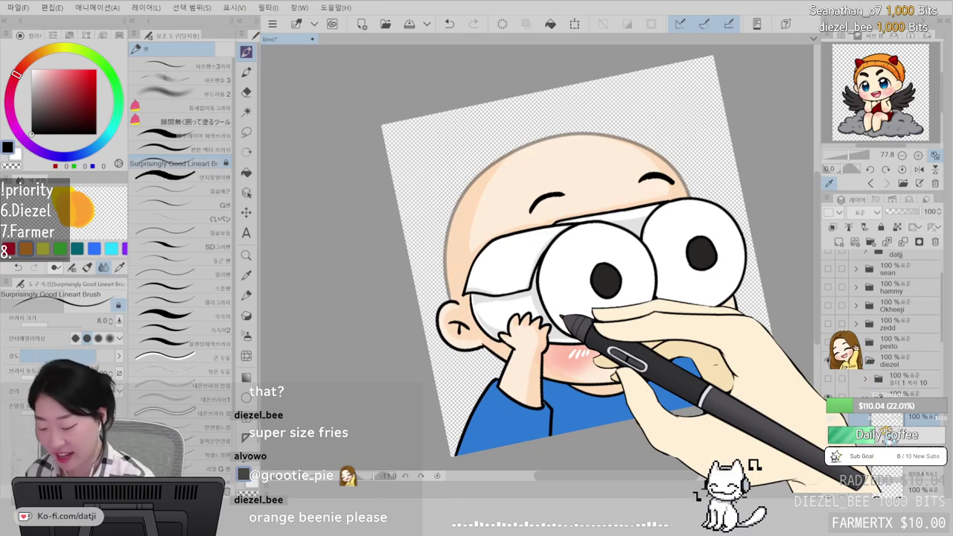
pyautogui.moveTo(456, 294); pyautogui.dragTo(486, 203)
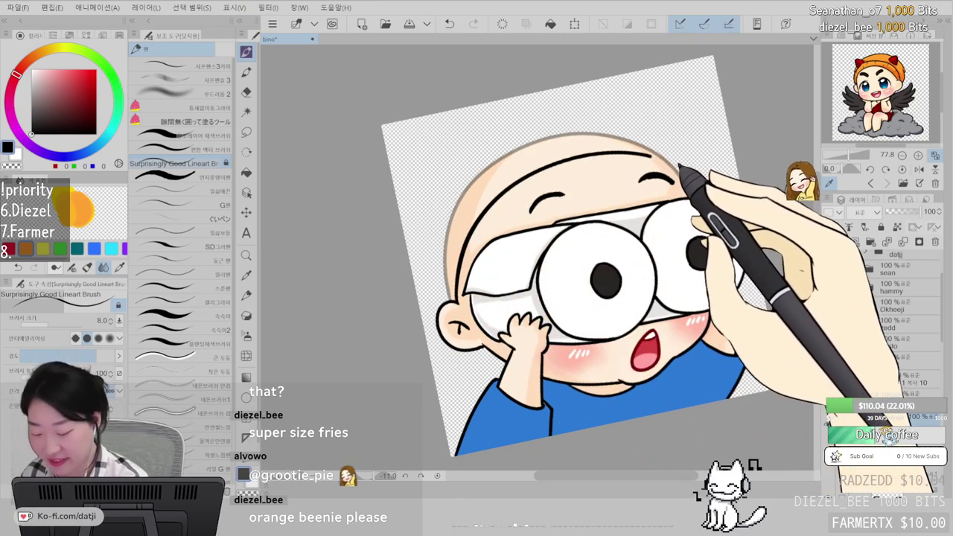
pyautogui.moveTo(676, 149); pyautogui.dragTo(698, 186)
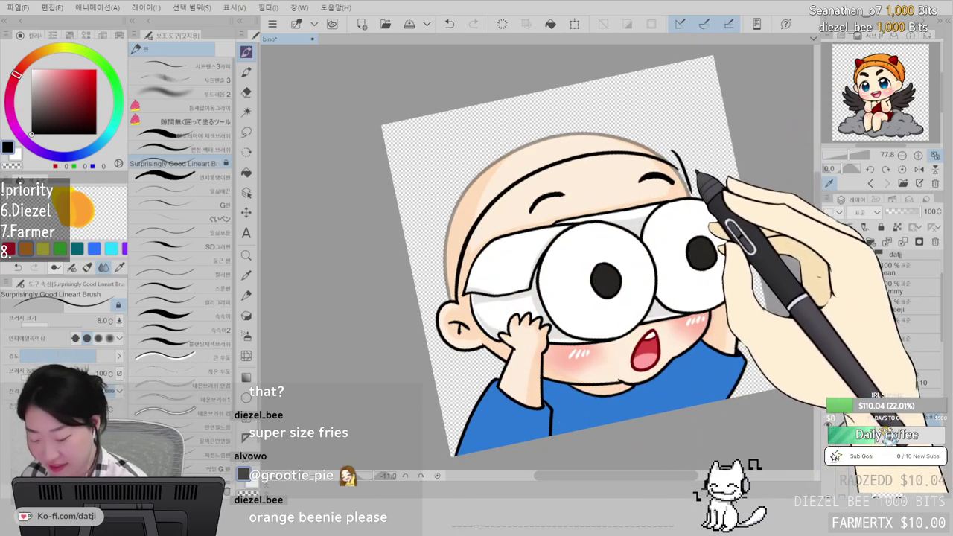
pyautogui.hotkey('ctrl', 'z')
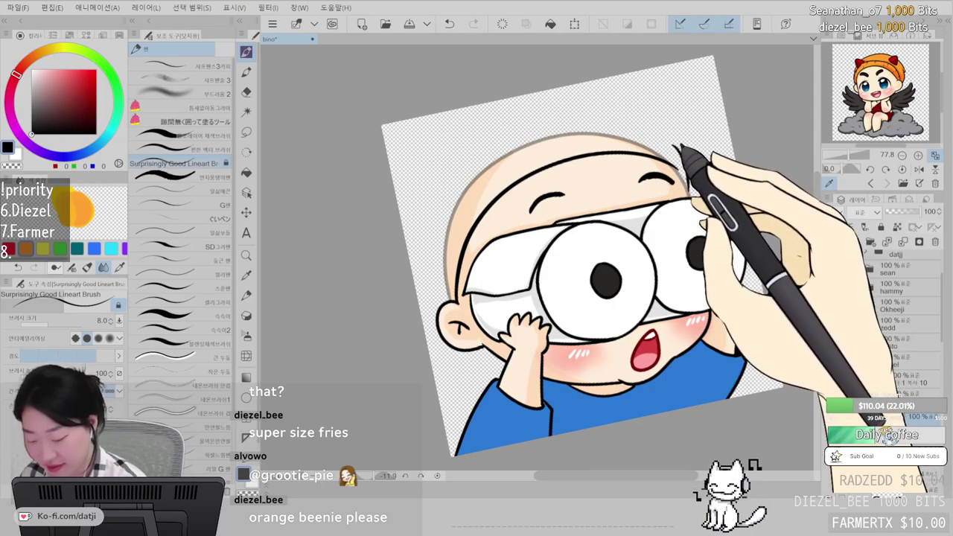
pyautogui.moveTo(662, 142); pyautogui.dragTo(686, 179)
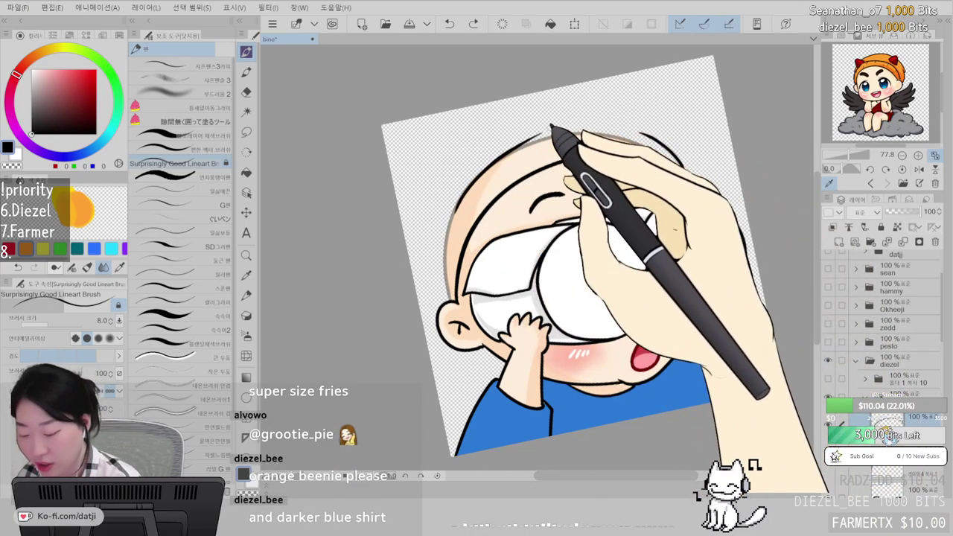
# - Draw the brim's upper edge and the beanie's domed outline from the far temple over the head to the ear, redoing the crown curve higher
pyautogui.moveTo(679, 167)
pyautogui.mouseDown()
pyautogui.moveTo(607, 123)
pyautogui.moveTo(494, 134)
pyautogui.moveTo(406, 223)
pyautogui.mouseUp()
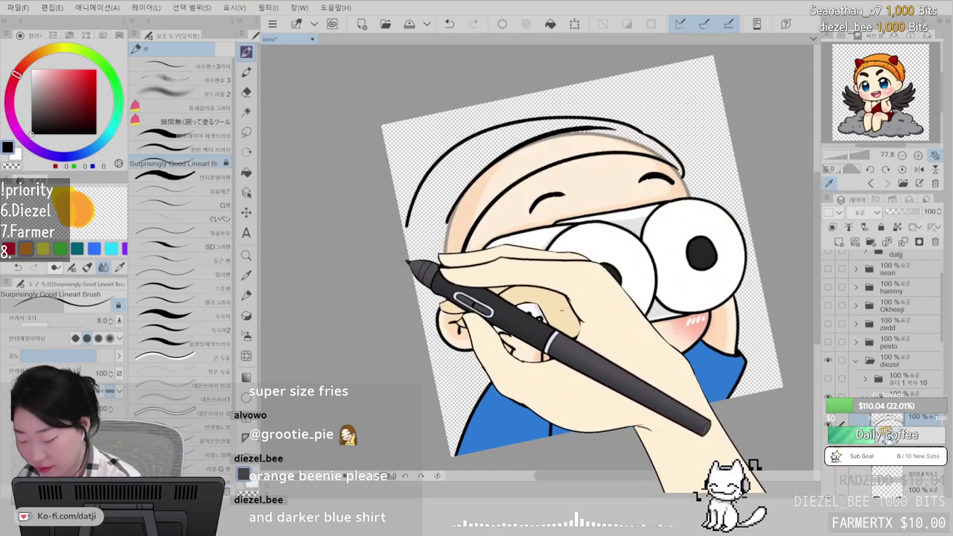
pyautogui.moveTo(407, 260); pyautogui.dragTo(410, 268)
pyautogui.moveTo(438, 239); pyautogui.dragTo(439, 315)
pyautogui.moveTo(418, 283); pyautogui.dragTo(438, 318)
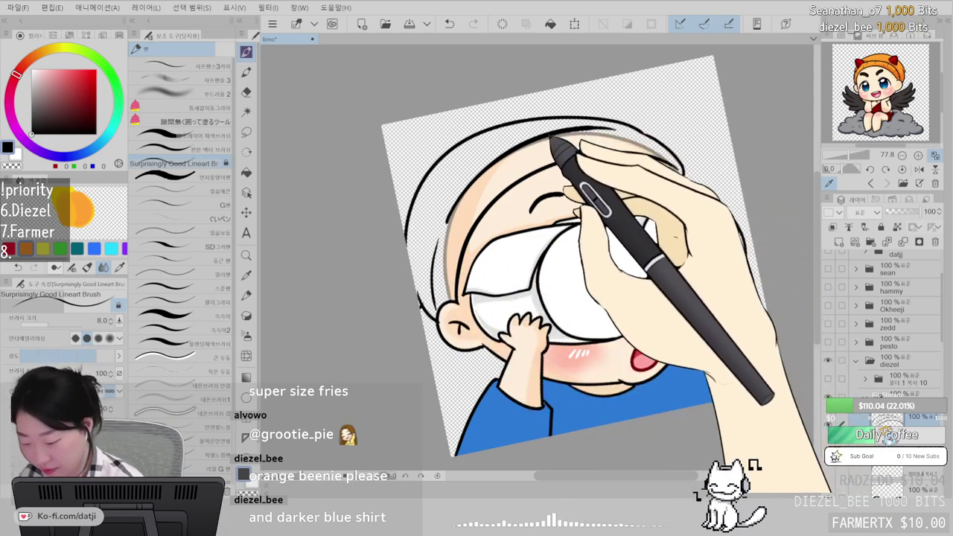
pyautogui.moveTo(440, 155)
pyautogui.mouseDown()
pyautogui.moveTo(485, 117)
pyautogui.moveTo(544, 96)
pyautogui.moveTo(595, 101)
pyautogui.moveTo(659, 135)
pyautogui.mouseUp()
pyautogui.hotkey('ctrl', 'z')
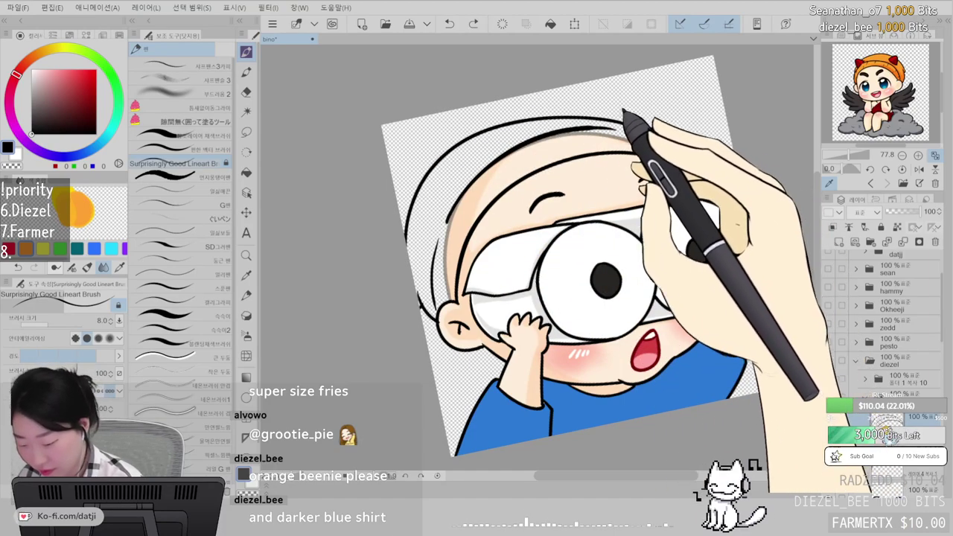
pyautogui.hotkey('ctrl', 'z')
pyautogui.moveTo(438, 165)
pyautogui.mouseDown()
pyautogui.moveTo(499, 112)
pyautogui.moveTo(575, 97)
pyautogui.moveTo(629, 111)
pyautogui.mouseUp()
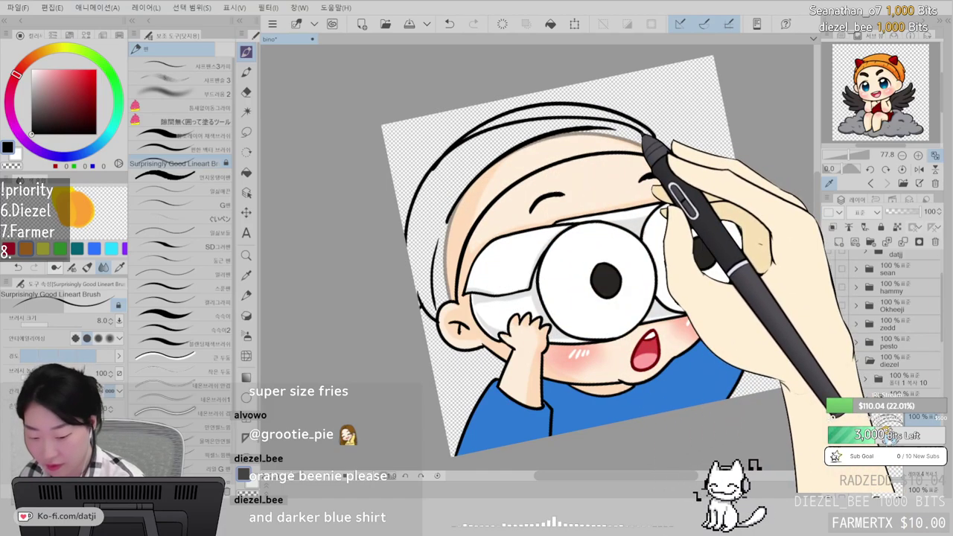
# - Erase the doubled crown line and overlapping line ends on the beanie outline with the eraser at size 40
pyautogui.press('e')
pyautogui.moveTo(583, 91); pyautogui.dragTo(574, 94)
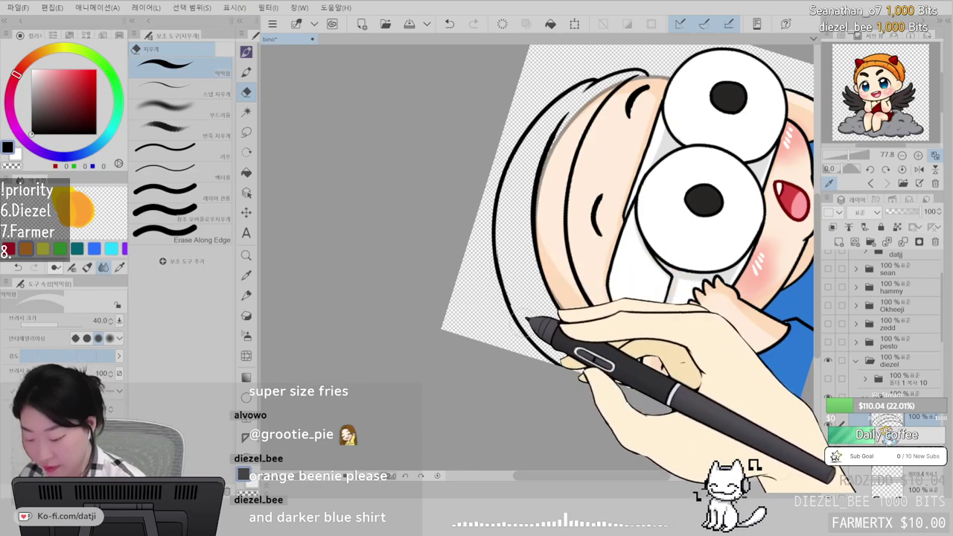
pyautogui.scroll(3, 528, 319)
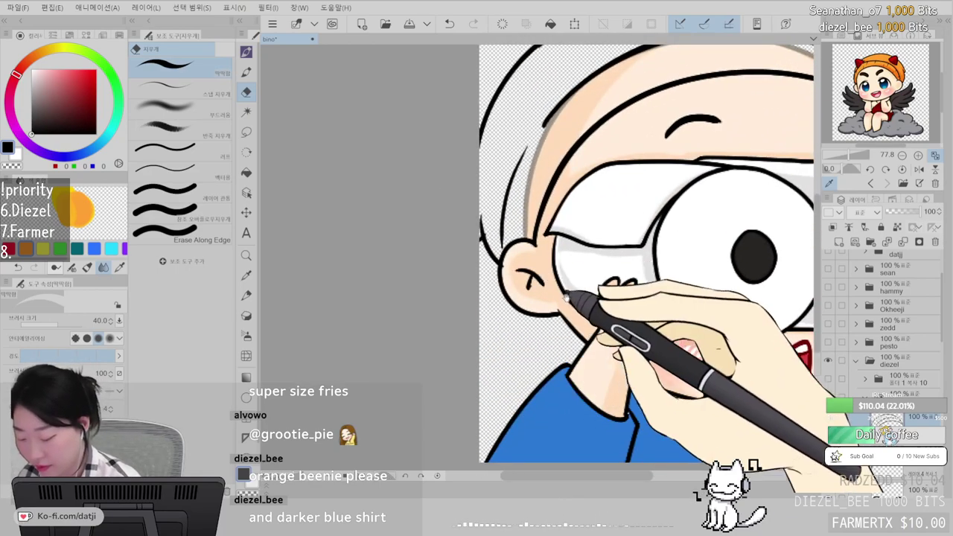
pyautogui.moveTo(563, 294); pyautogui.dragTo(495, 183)
pyautogui.moveTo(656, 202); pyautogui.dragTo(602, 191)
pyautogui.moveTo(610, 59); pyautogui.dragTo(578, 296)
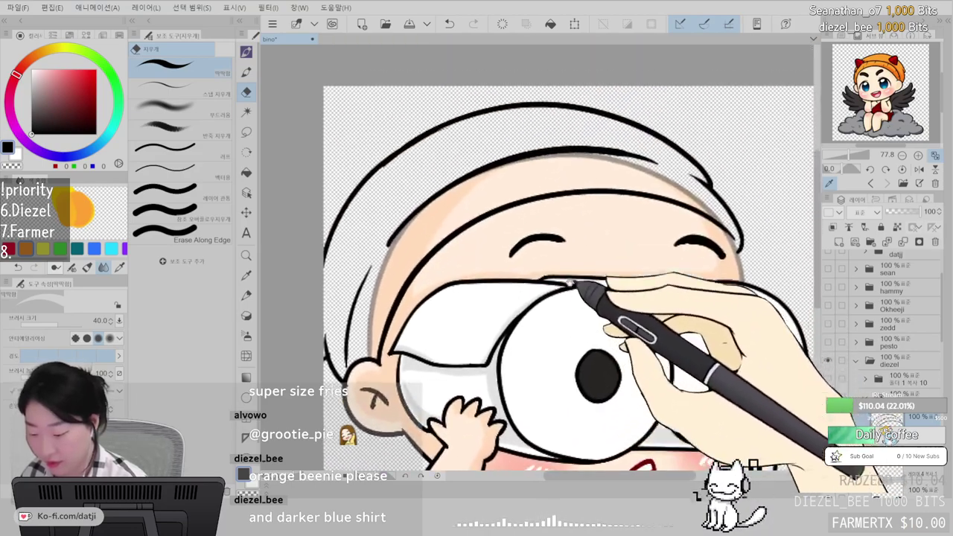
# - Add short knit rib lines at intervals along the beanie brim with the black lineart brush
pyautogui.click(246, 50)
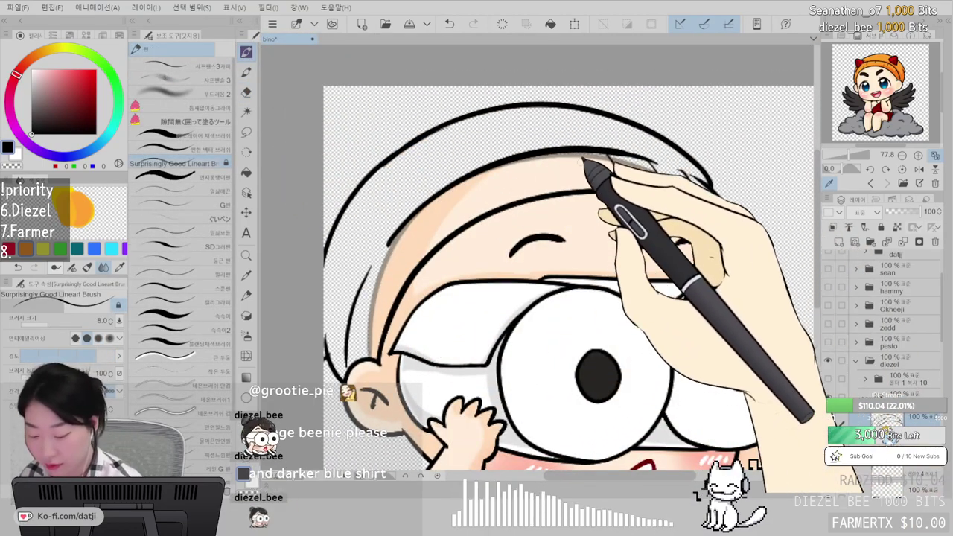
pyautogui.moveTo(572, 206)
pyautogui.mouseDown()
pyautogui.moveTo(628, 126)
pyautogui.moveTo(633, 136)
pyautogui.mouseUp()
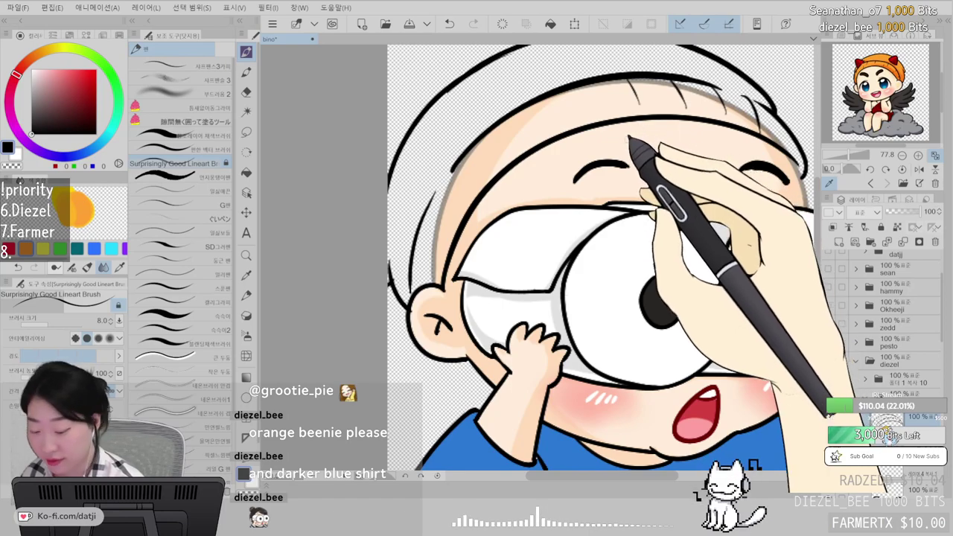
pyautogui.moveTo(574, 111); pyautogui.dragTo(581, 126)
pyautogui.moveTo(562, 94)
pyautogui.mouseDown()
pyautogui.moveTo(566, 102)
pyautogui.moveTo(522, 132)
pyautogui.moveTo(530, 150)
pyautogui.moveTo(479, 155)
pyautogui.mouseUp()
pyautogui.moveTo(480, 167)
pyautogui.mouseDown()
pyautogui.moveTo(466, 190)
pyautogui.moveTo(439, 193)
pyautogui.moveTo(442, 232)
pyautogui.mouseUp()
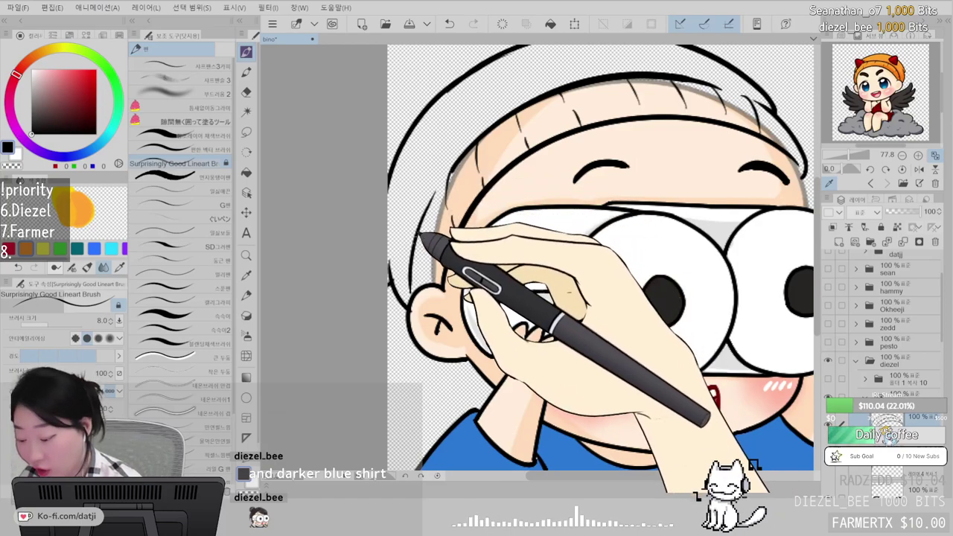
pyautogui.scroll(-4, 513, 387)
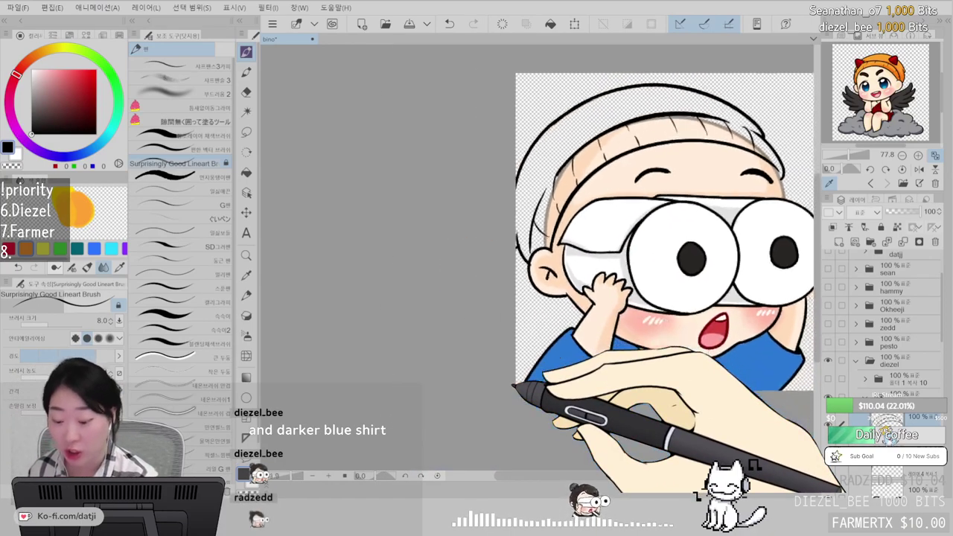
# - With orange (252, 158, 44) sampled from the reference beanie, remove the bald-head outline under the hat and clean up the stray line ends
pyautogui.click(887, 59)
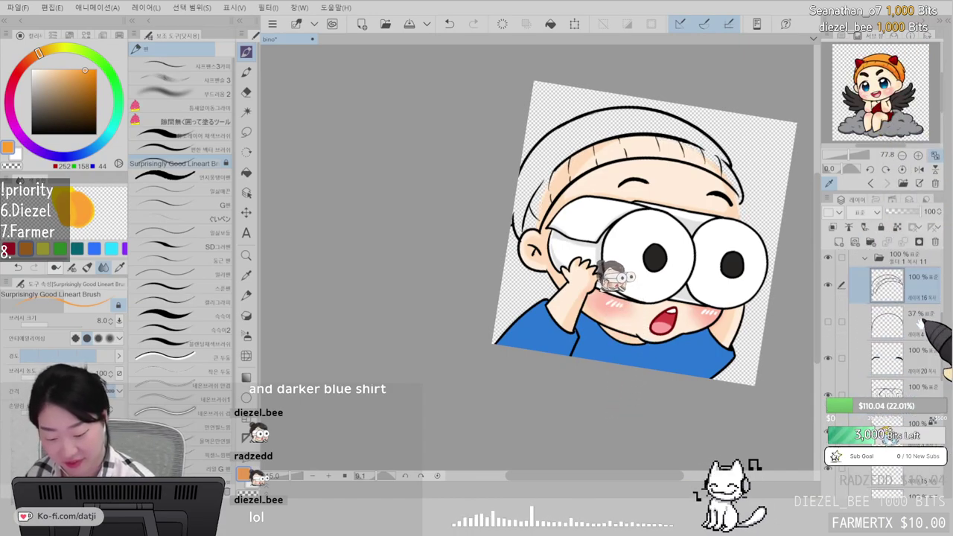
pyautogui.press('e')
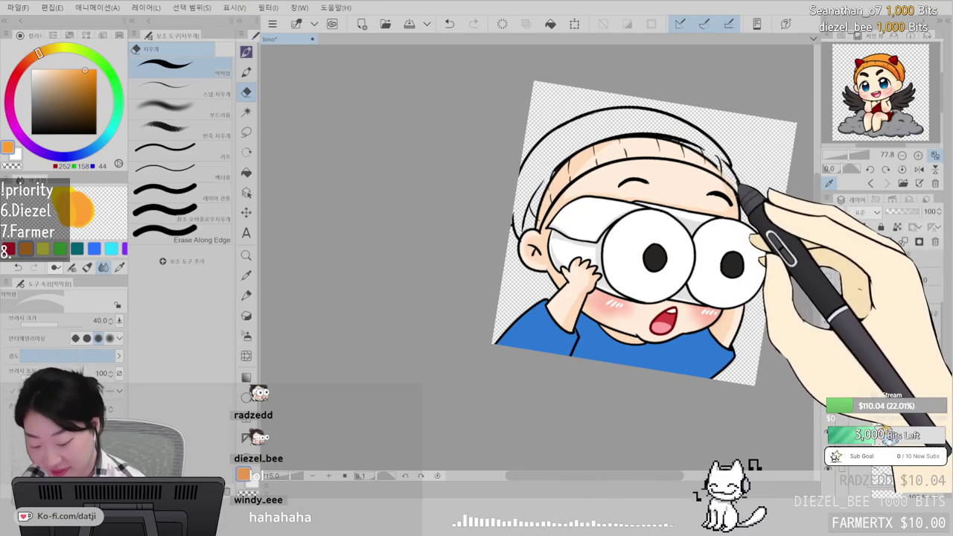
pyautogui.moveTo(544, 202); pyautogui.dragTo(538, 233)
pyautogui.keyDown('ctrl'); pyautogui.keyDown('shift'); pyautogui.click(513, 219); pyautogui.keyUp('shift'); pyautogui.keyUp('ctrl')
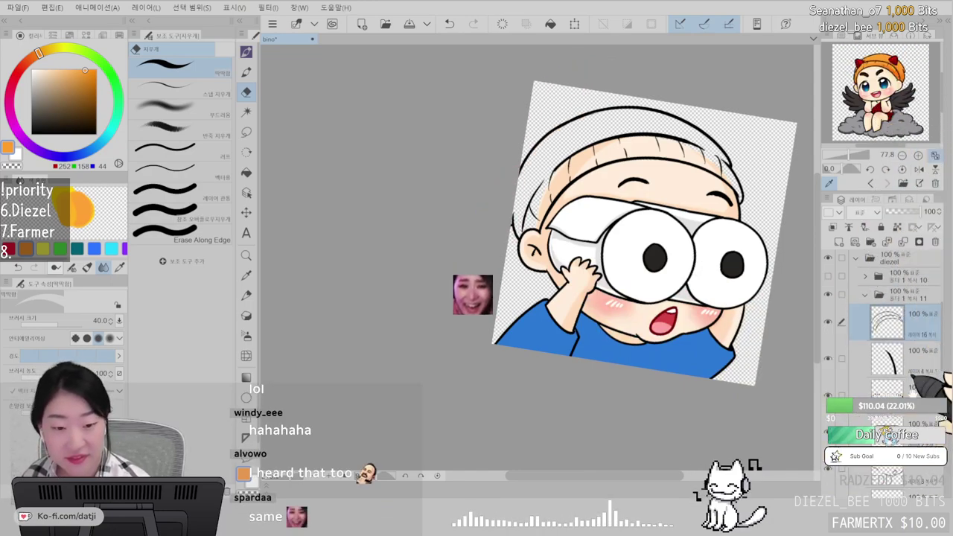
# - Fill the beanie and its brim with orange (252, 158, 44) on a new layer below the line art and touch up unfilled gaps
pyautogui.moveTo(942, 337); pyautogui.dragTo(941, 355)
pyautogui.scroll(-3, 929, 386)
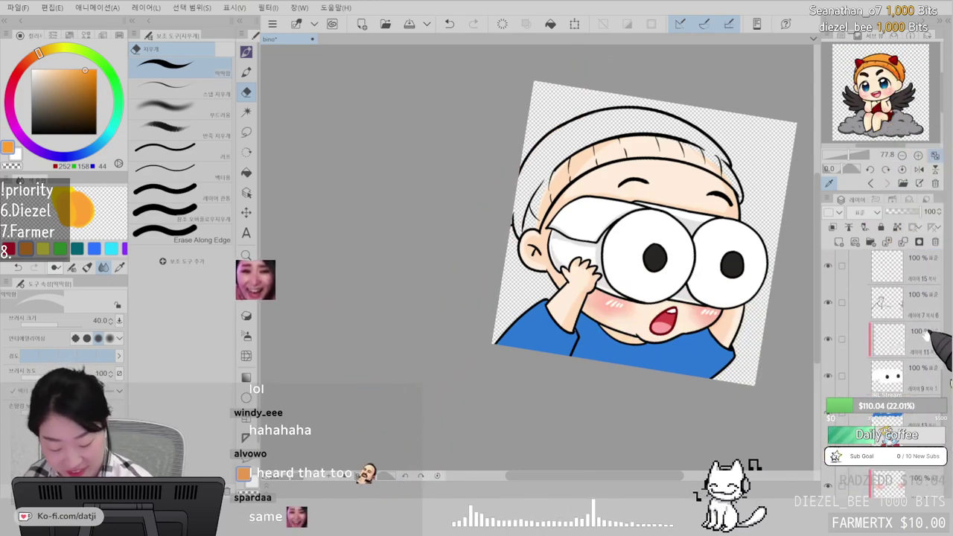
pyautogui.click(247, 172)
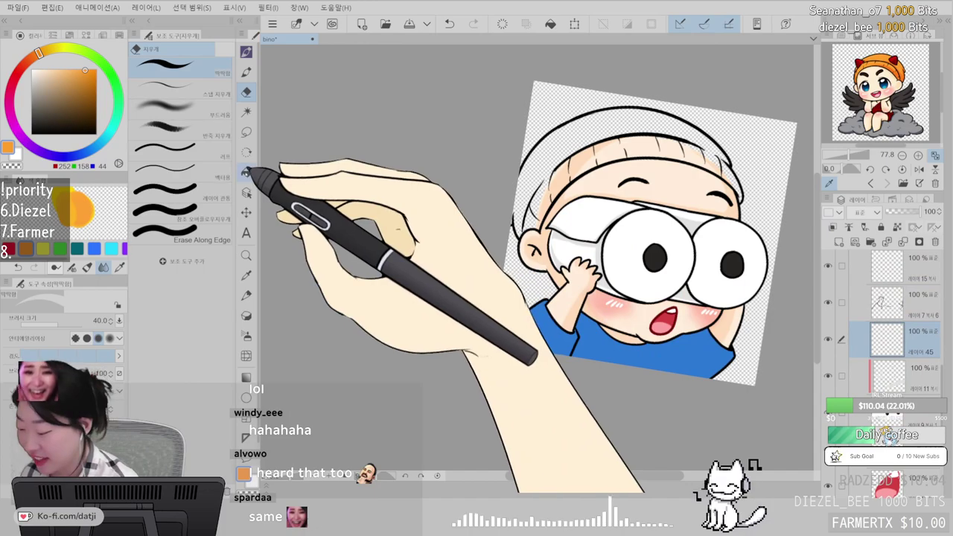
pyautogui.click(646, 144)
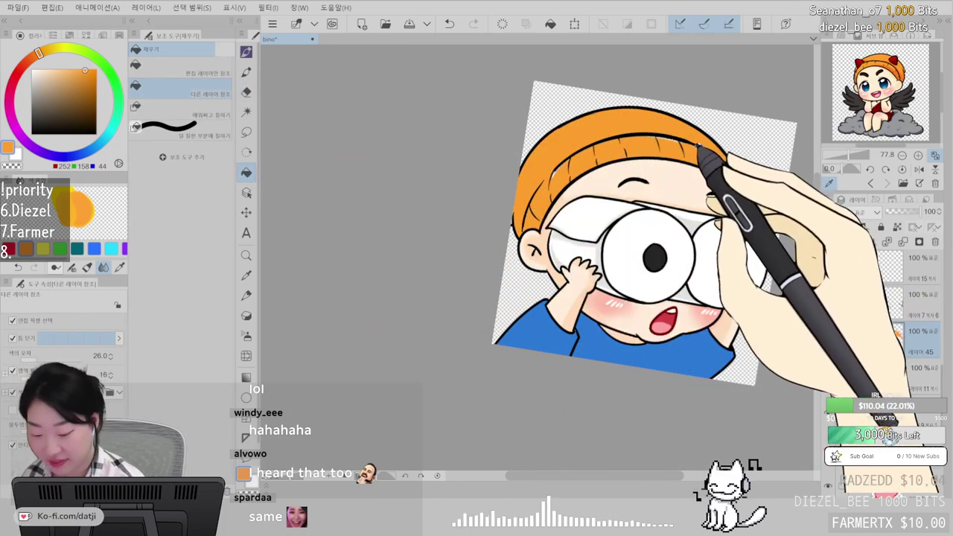
pyautogui.press('p')
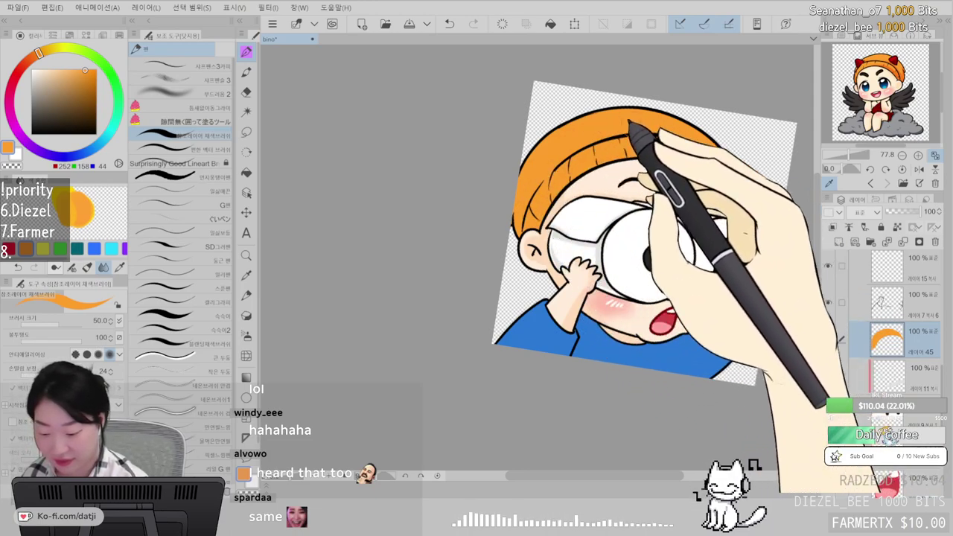
# - Shade the beanie's near side, folds and brim edges on a new clipped Multiply layer, reduced to 55% opacity
pyautogui.click(866, 247)
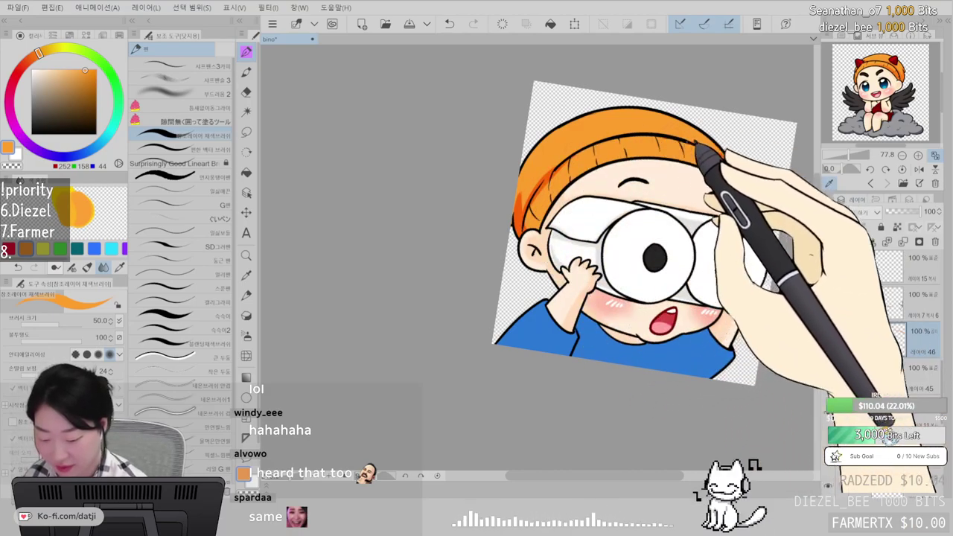
pyautogui.press('-')
pyautogui.scroll(3, 648, 277)
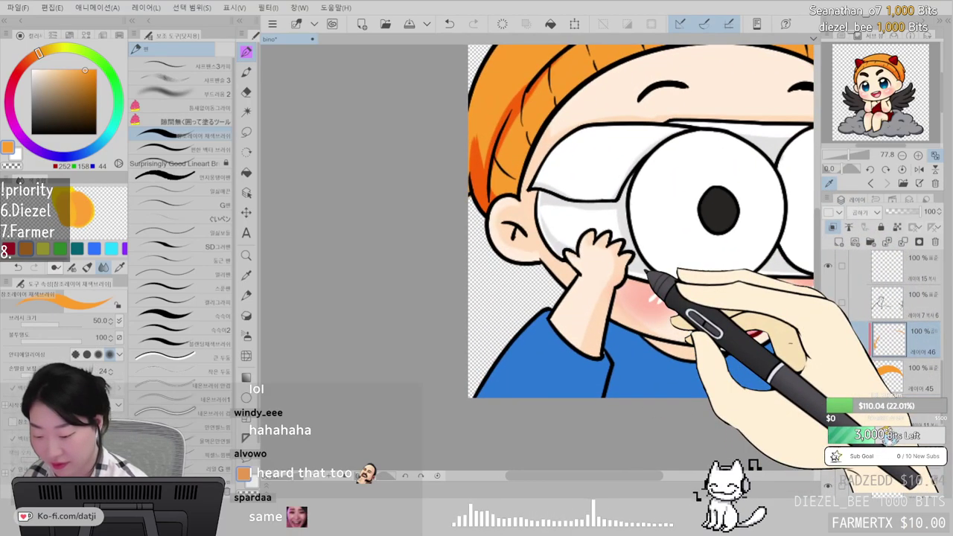
pyautogui.press('-')
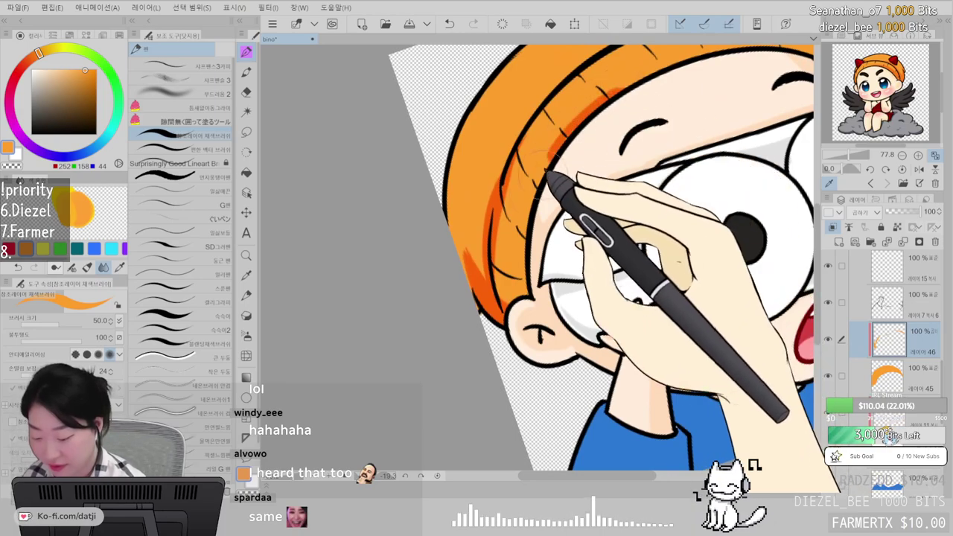
pyautogui.moveTo(622, 180); pyautogui.dragTo(583, 320)
pyautogui.moveTo(570, 247); pyautogui.dragTo(727, 183)
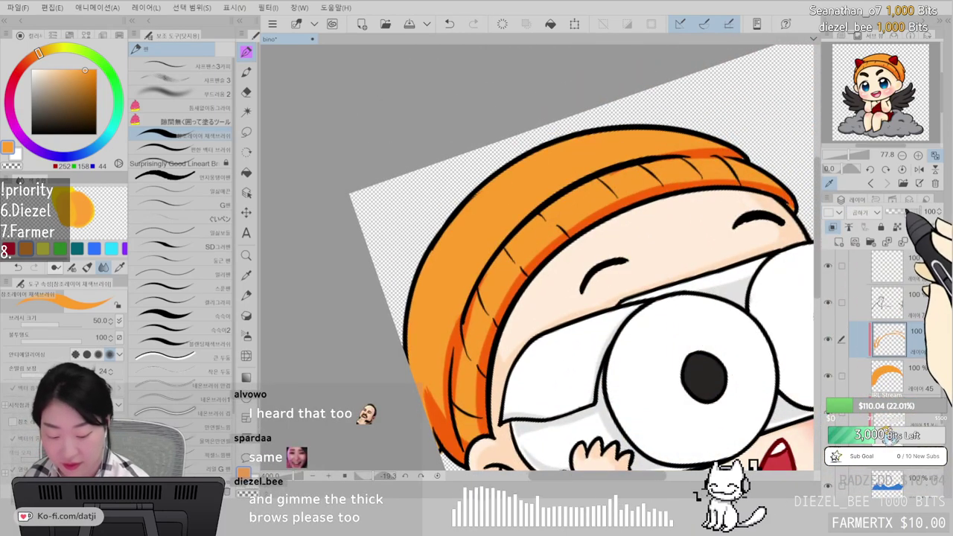
pyautogui.click(906, 211)
pyautogui.moveTo(441, 352)
pyautogui.mouseDown()
pyautogui.moveTo(435, 418)
pyautogui.moveTo(463, 315)
pyautogui.moveTo(435, 387)
pyautogui.moveTo(495, 273)
pyautogui.moveTo(445, 367)
pyautogui.mouseUp()
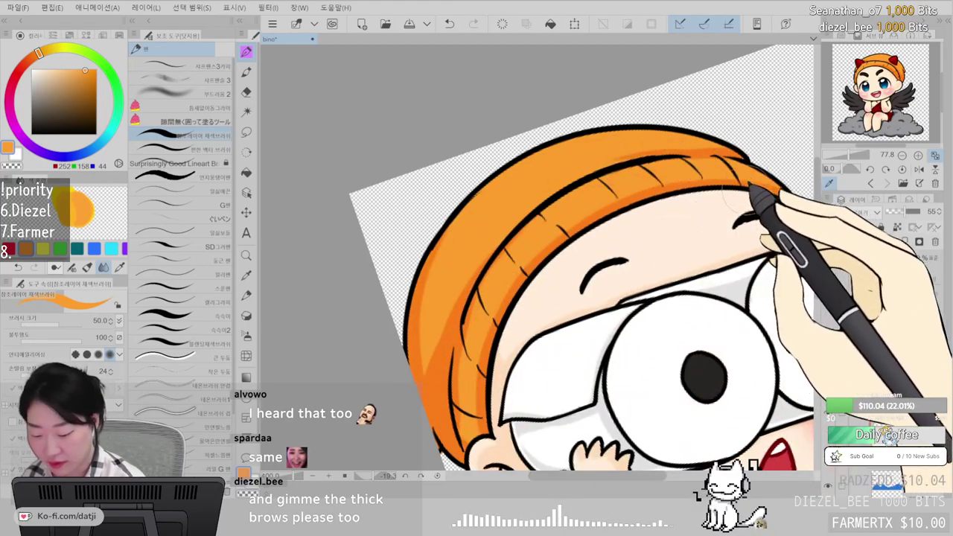
# - Add a new clipped layer above the beanie's shading and pick light yellow (255, 206, 94) for the highlights
pyautogui.moveTo(604, 383); pyautogui.dragTo(585, 265)
pyautogui.click(56, 70)
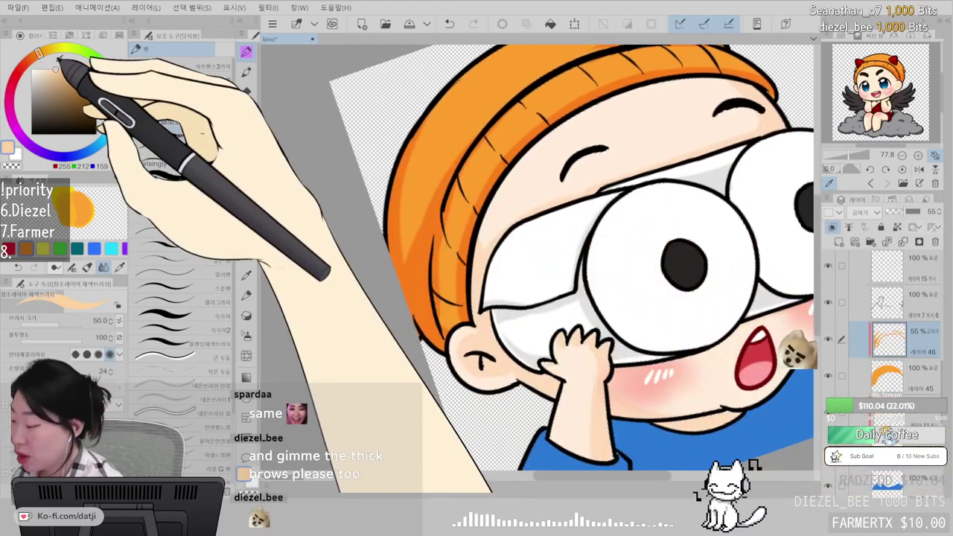
pyautogui.moveTo(625, 149); pyautogui.dragTo(657, 183)
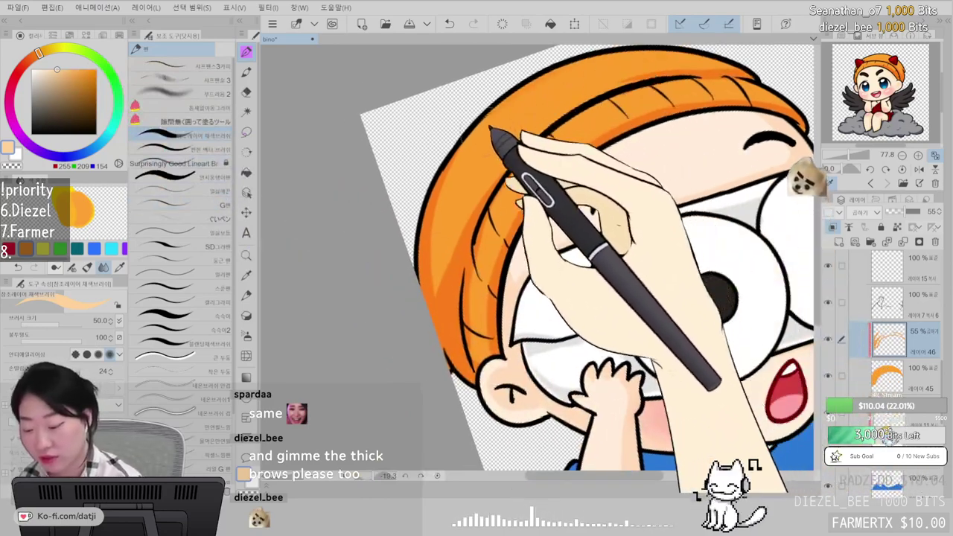
pyautogui.click(50, 64)
pyautogui.click(839, 242)
pyautogui.click(833, 227)
pyautogui.click(47, 50)
pyautogui.click(73, 70)
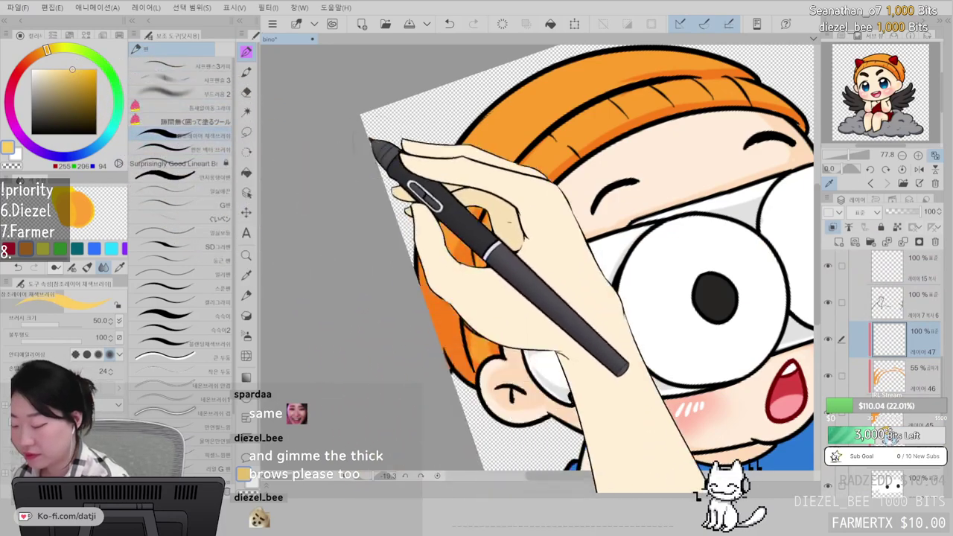
# - Undo the first highlight stroke and paint light yellow highlights along the top of the beanie's dome and its folded brim
pyautogui.hotkey('ctrl', 'z')
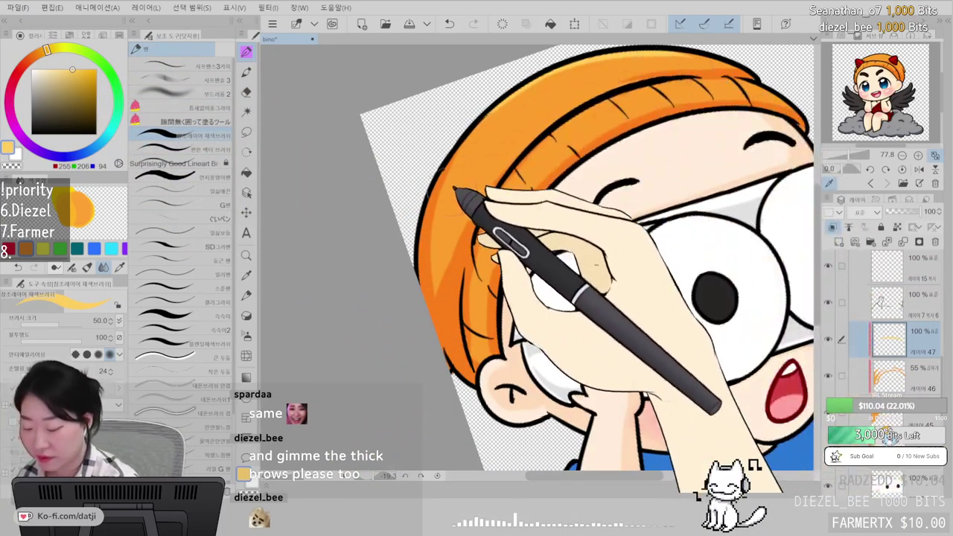
pyautogui.moveTo(517, 207)
pyautogui.mouseDown()
pyautogui.moveTo(534, 157)
pyautogui.moveTo(717, 83)
pyautogui.mouseUp()
pyautogui.moveTo(514, 179)
pyautogui.mouseDown()
pyautogui.moveTo(700, 79)
pyautogui.moveTo(734, 84)
pyautogui.moveTo(677, 84)
pyautogui.moveTo(773, 95)
pyautogui.mouseUp()
pyautogui.scroll(-5, 771, 93)
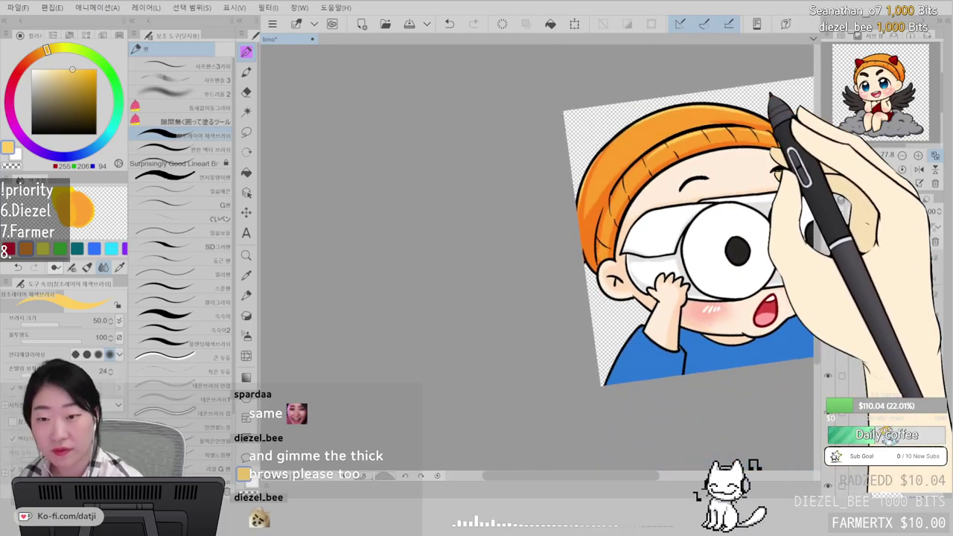
pyautogui.scroll(3, 771, 93)
pyautogui.scroll(-3, 771, 93)
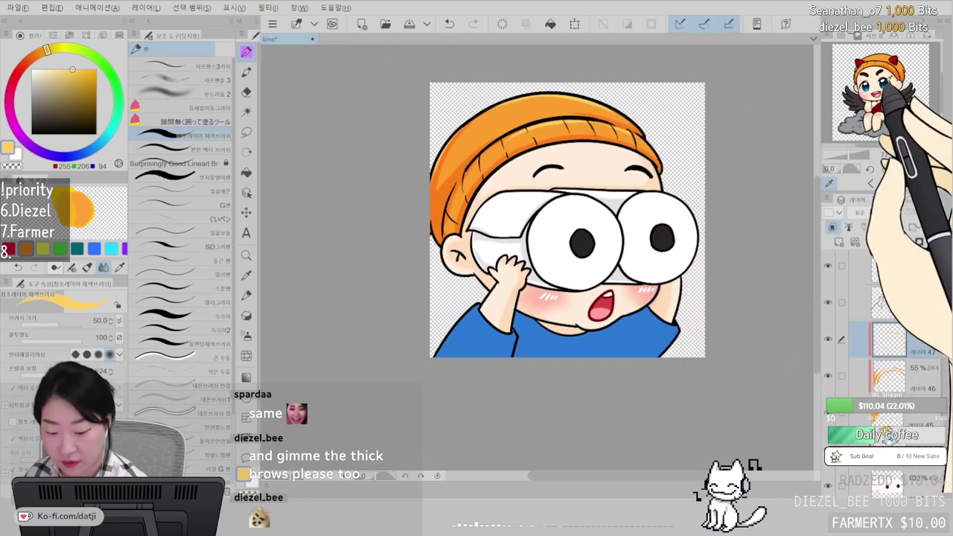
# - Recolour the whole shirt navy (0, 53, 101) on its own layer, starting from the blue sampled from the reference character's eye
pyautogui.click(885, 84)
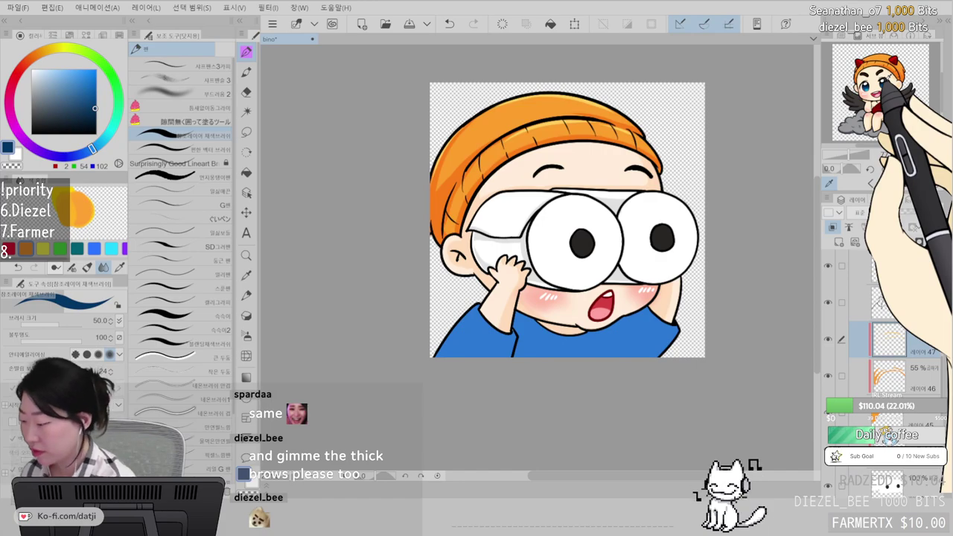
pyautogui.click(97, 109)
pyautogui.keyDown('ctrl'); pyautogui.keyDown('shift'); pyautogui.click(505, 340); pyautogui.keyUp('shift'); pyautogui.keyUp('ctrl')
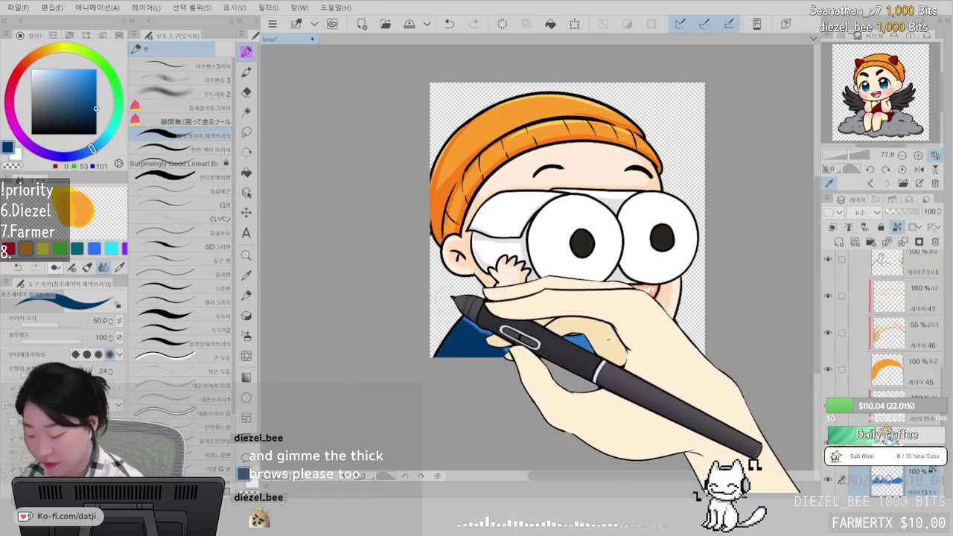
pyautogui.moveTo(639, 367)
pyautogui.mouseDown()
pyautogui.moveTo(665, 352)
pyautogui.moveTo(662, 327)
pyautogui.mouseUp()
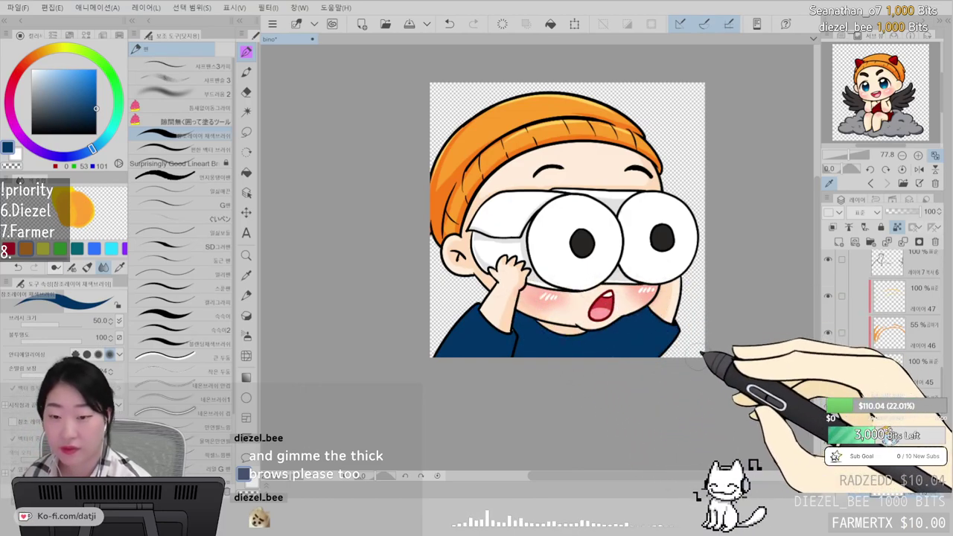
# - Draw both eyebrows as thick outlined shapes on the eyebrow layer with the black Surprisingly Good Lineart Brush at size 8
pyautogui.click(866, 74)
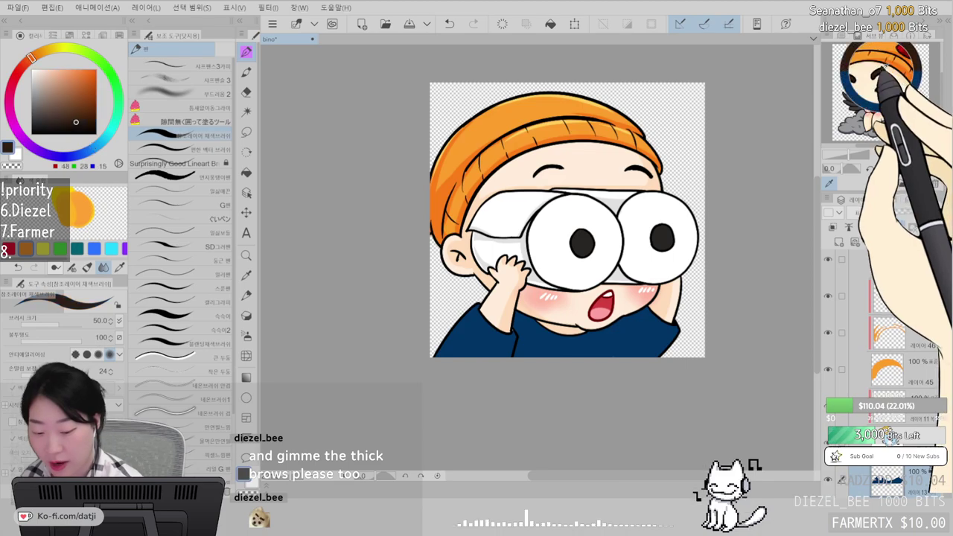
pyautogui.keyDown('ctrl'); pyautogui.keyDown('shift'); pyautogui.click(645, 168); pyautogui.keyUp('shift'); pyautogui.keyUp('ctrl')
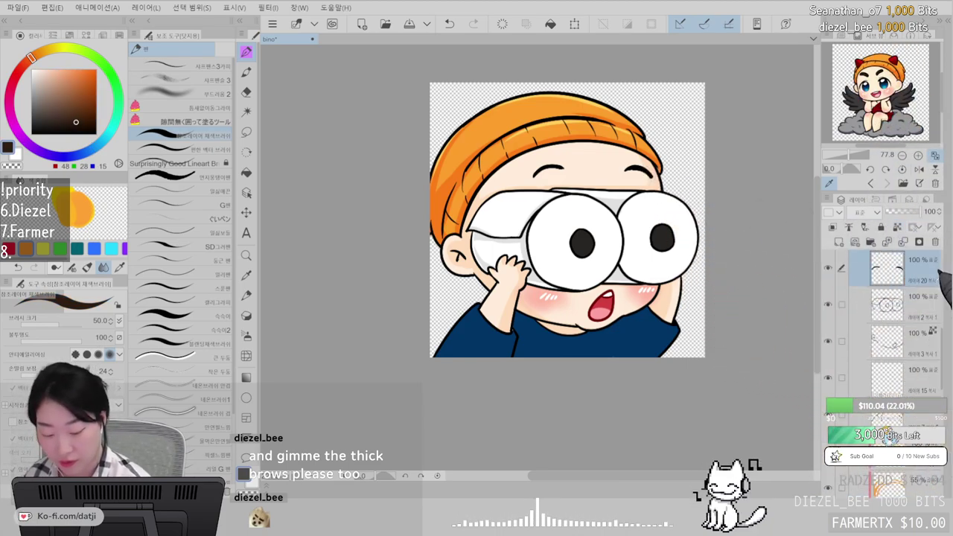
pyautogui.moveTo(77, 111); pyautogui.dragTo(81, 124)
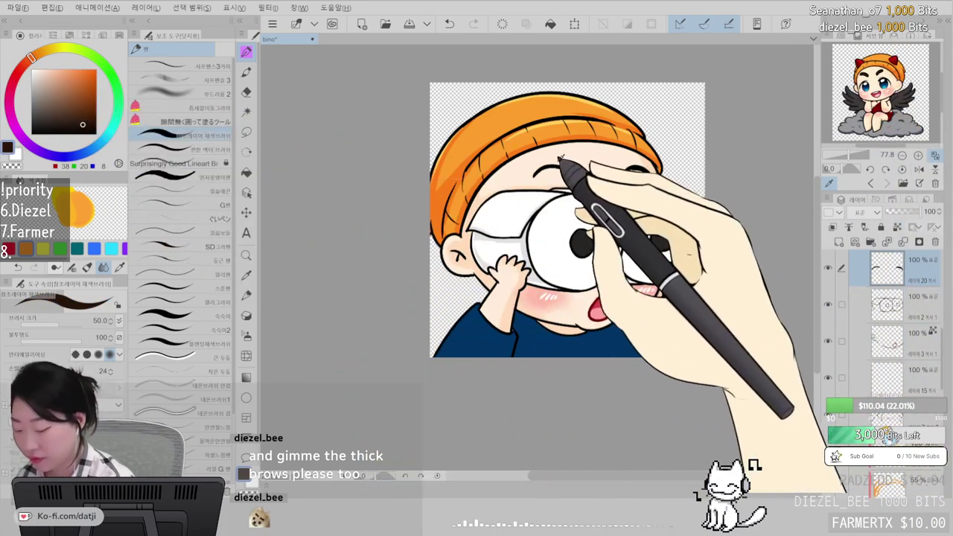
pyautogui.keyDown('alt'); pyautogui.click(555, 165); pyautogui.keyUp('alt')
pyautogui.click(214, 164)
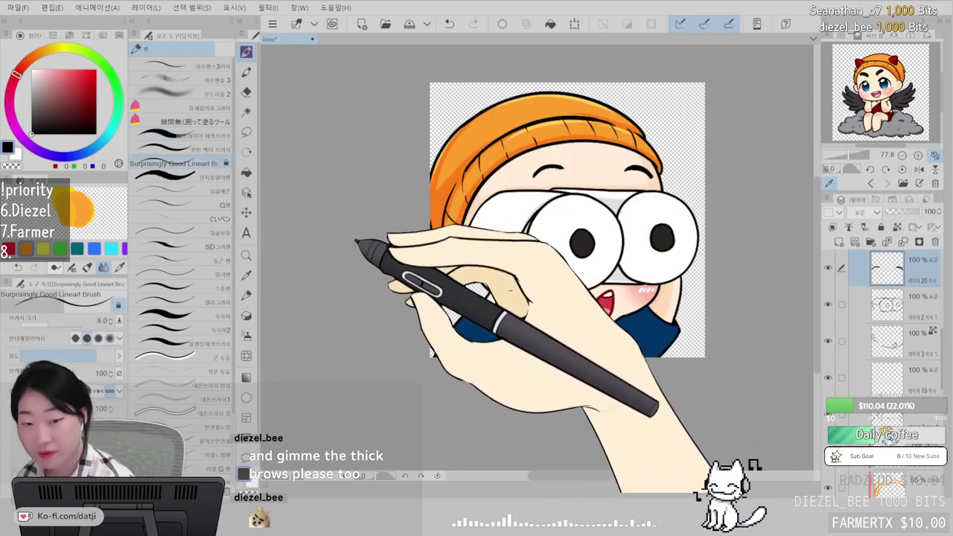
pyautogui.scroll(3, 356, 242)
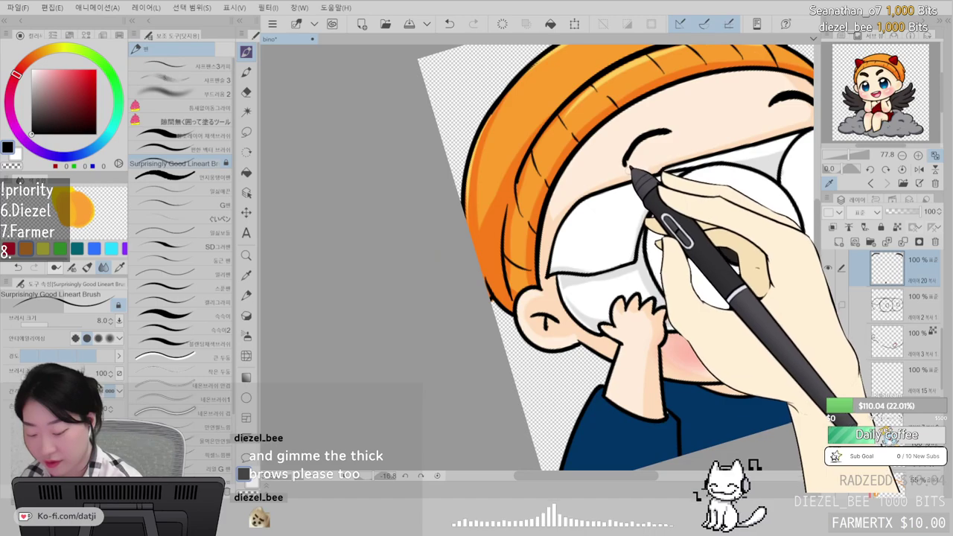
pyautogui.moveTo(676, 130); pyautogui.dragTo(677, 143)
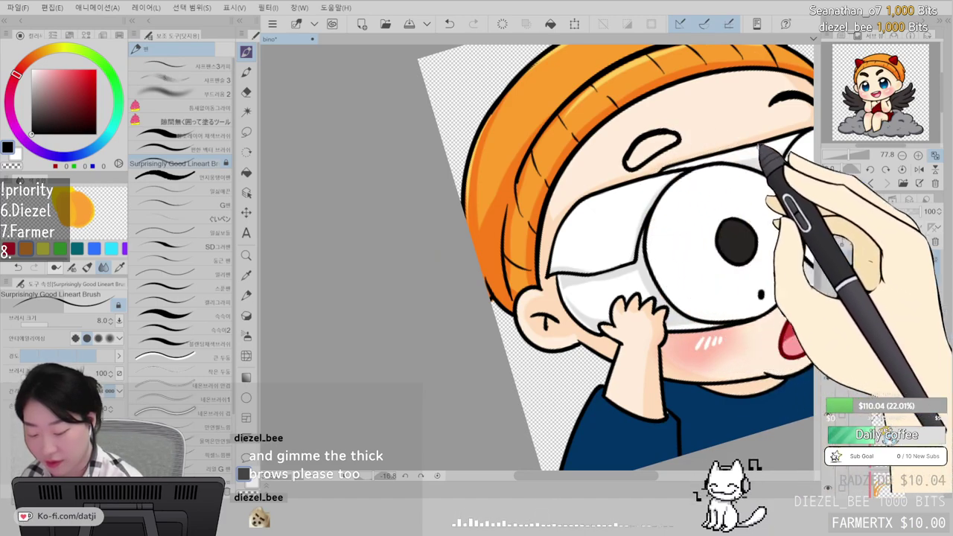
pyautogui.moveTo(805, 93); pyautogui.dragTo(699, 120)
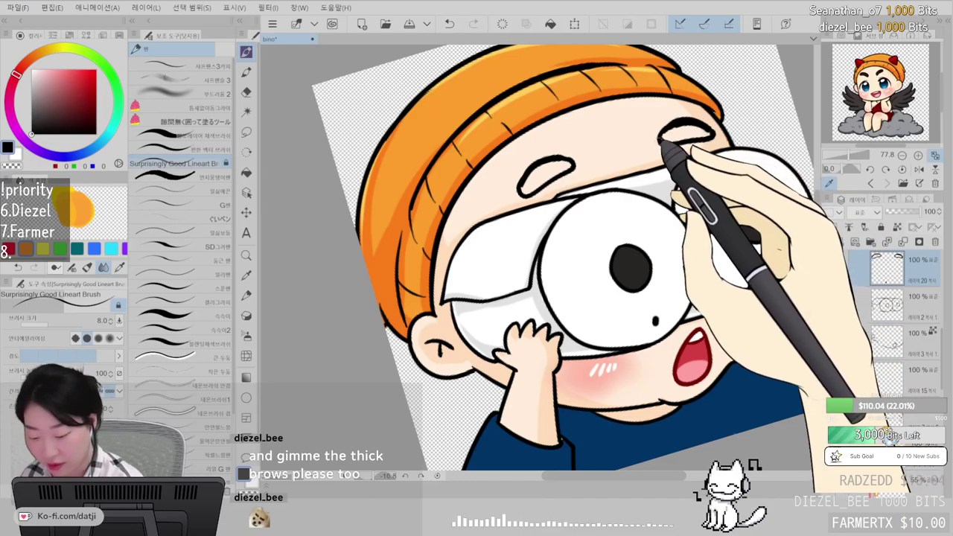
# - Refine the far eyebrow's outline with the lineart brush and eraser, and erase the stray dot on the near lens
pyautogui.press('e')
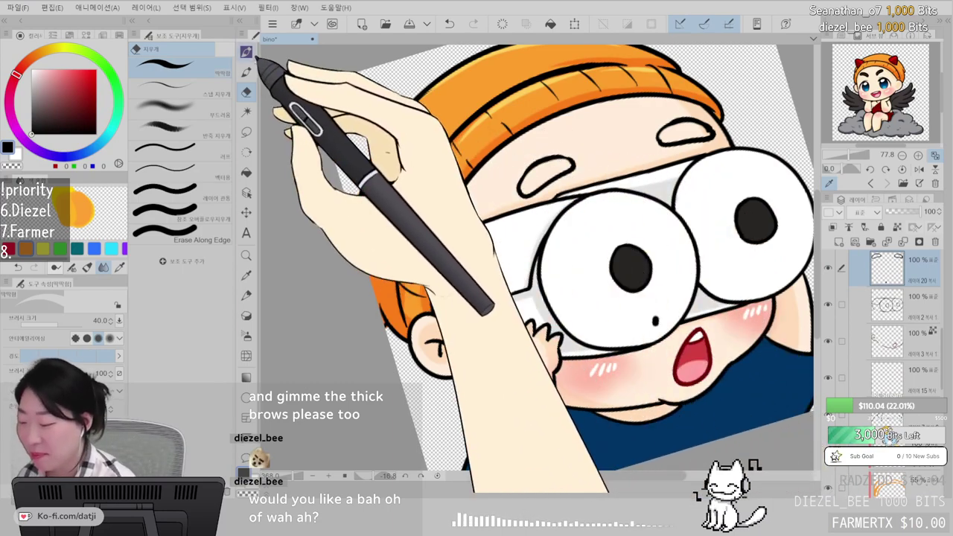
pyautogui.click(246, 51)
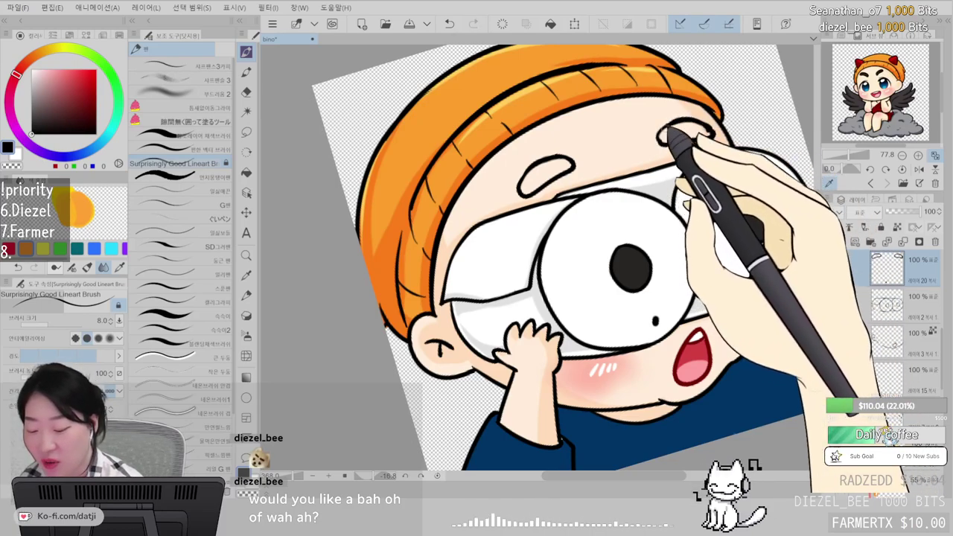
pyautogui.press('e')
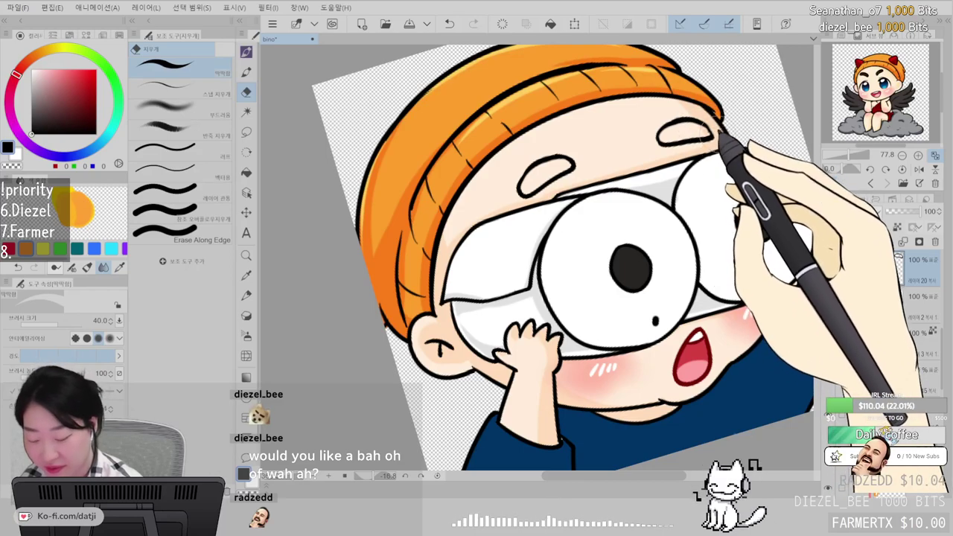
pyautogui.press('p')
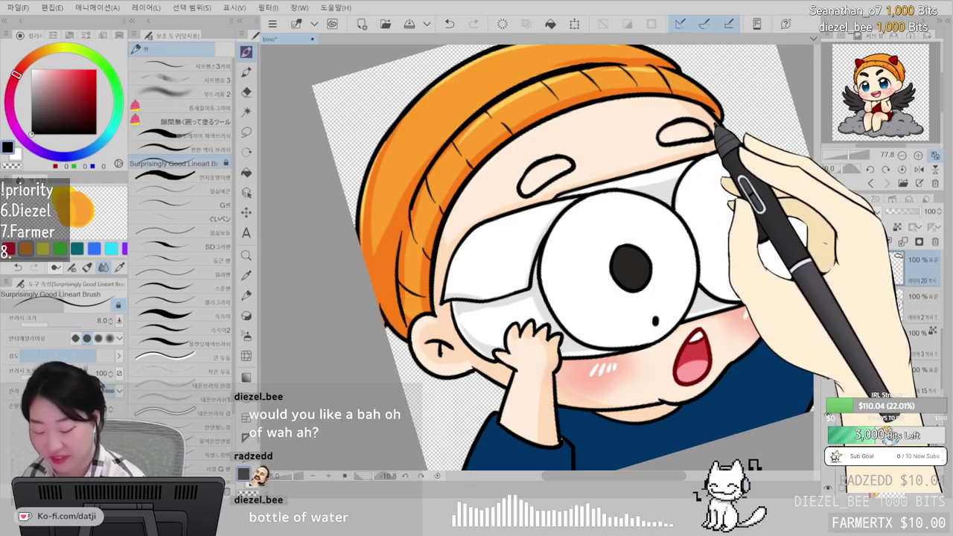
pyautogui.press('e')
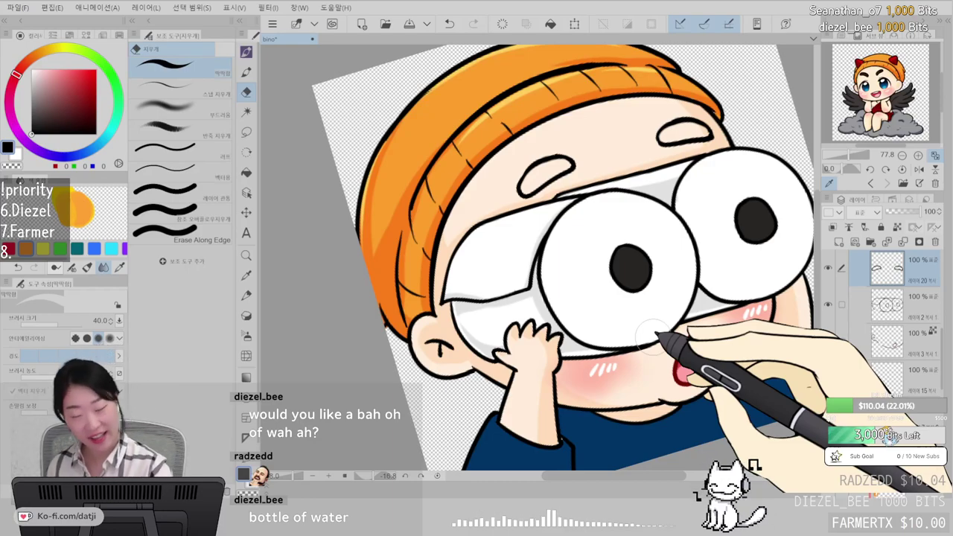
# - Fill both thick eyebrows with dark brown (64, 49, 33) on a new layer below their outlines
pyautogui.keyDown('alt'); pyautogui.click(624, 257); pyautogui.keyUp('alt')
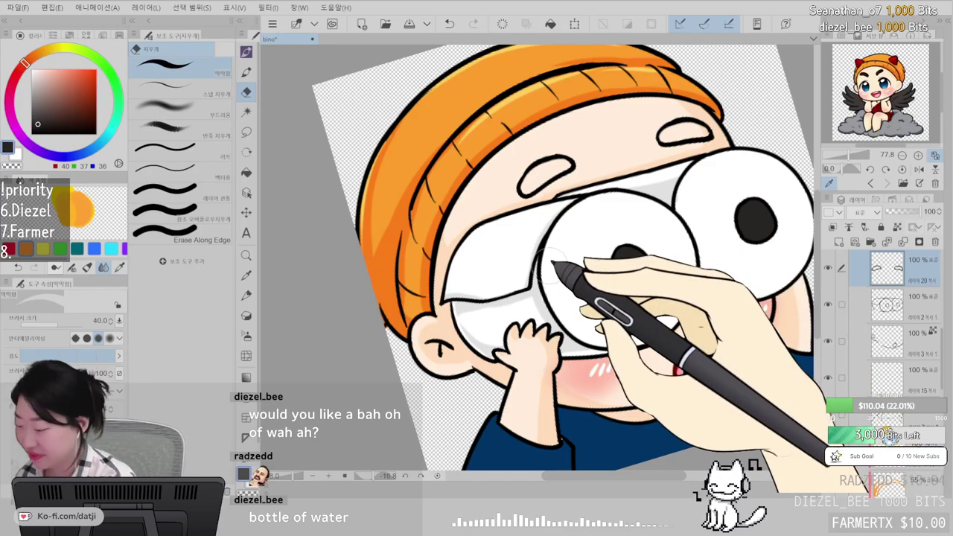
pyautogui.click(36, 54)
pyautogui.click(63, 111)
pyautogui.click(63, 118)
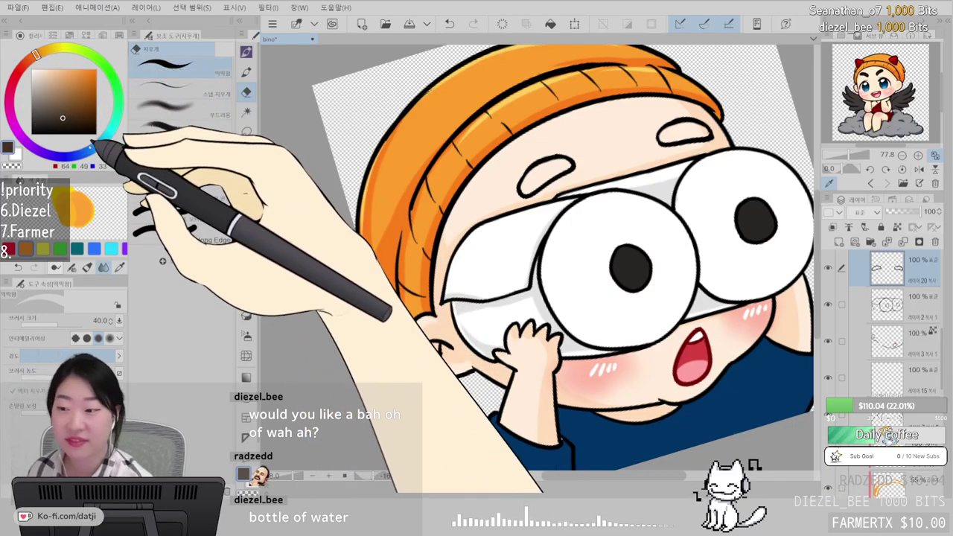
pyautogui.click(914, 298)
pyautogui.click(839, 241)
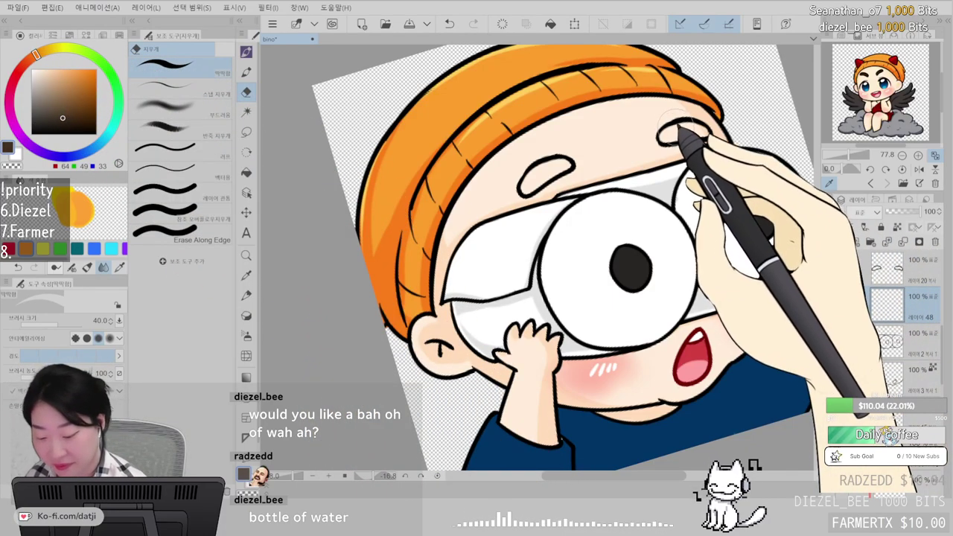
pyautogui.click(247, 52)
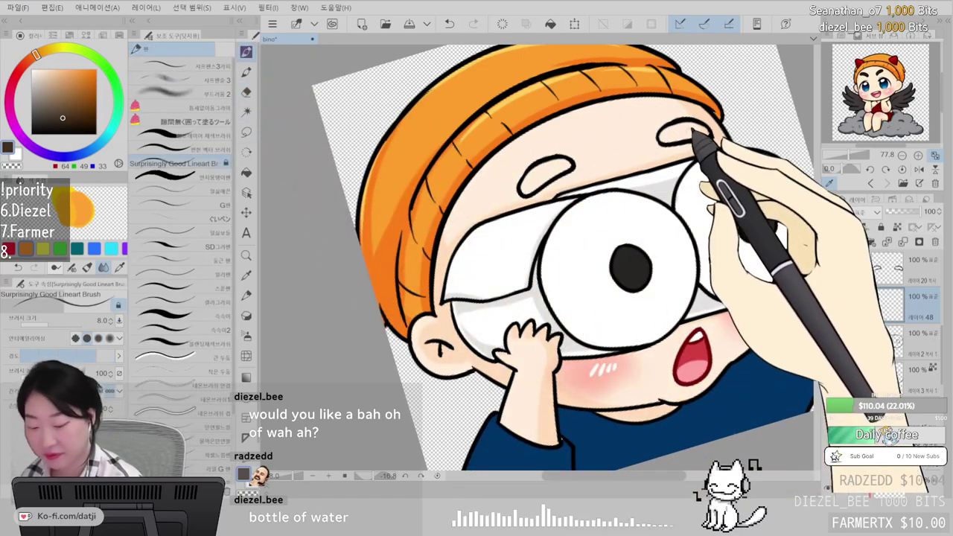
pyautogui.click(219, 134)
pyautogui.moveTo(671, 134)
pyautogui.mouseDown()
pyautogui.moveTo(697, 130)
pyautogui.moveTo(683, 134)
pyautogui.mouseUp()
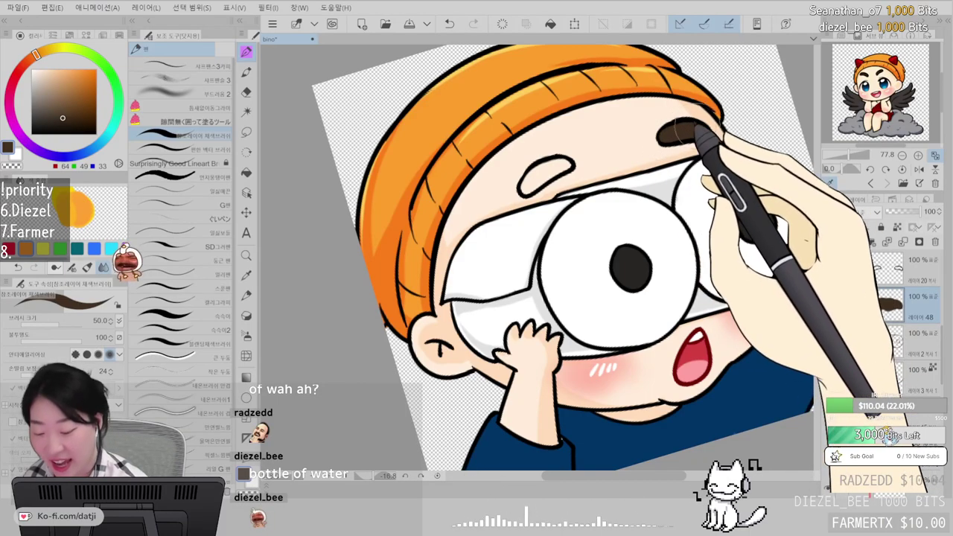
pyautogui.moveTo(551, 167)
pyautogui.mouseDown()
pyautogui.moveTo(531, 177)
pyautogui.moveTo(558, 187)
pyautogui.moveTo(549, 187)
pyautogui.moveTo(569, 163)
pyautogui.mouseUp()
pyautogui.hotkey('ctrl', 'z')
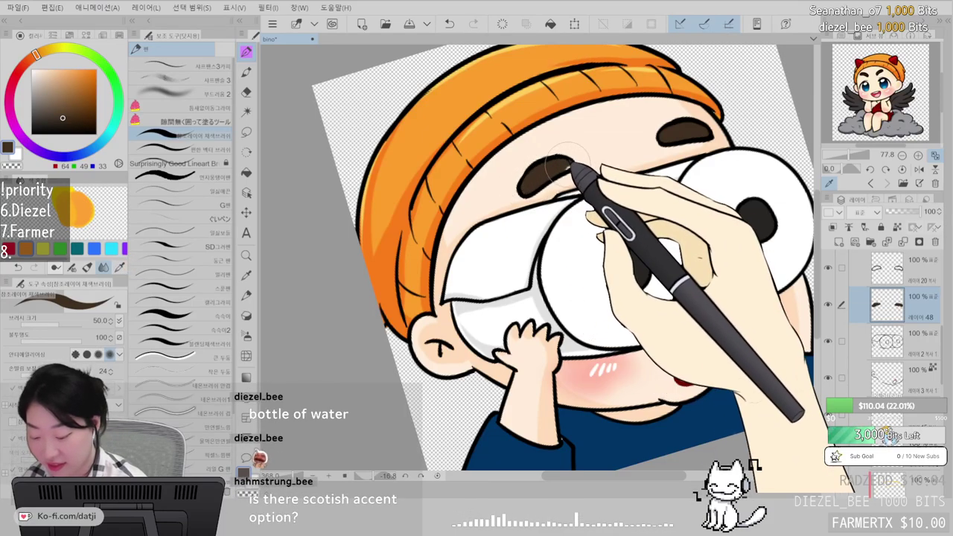
# - Sample the forehead's skin tones beside the far eyebrow, settling on light peach (255, 237, 218), and check the whole emote
pyautogui.keyDown('alt'); pyautogui.click(654, 161); pyautogui.keyUp('alt')
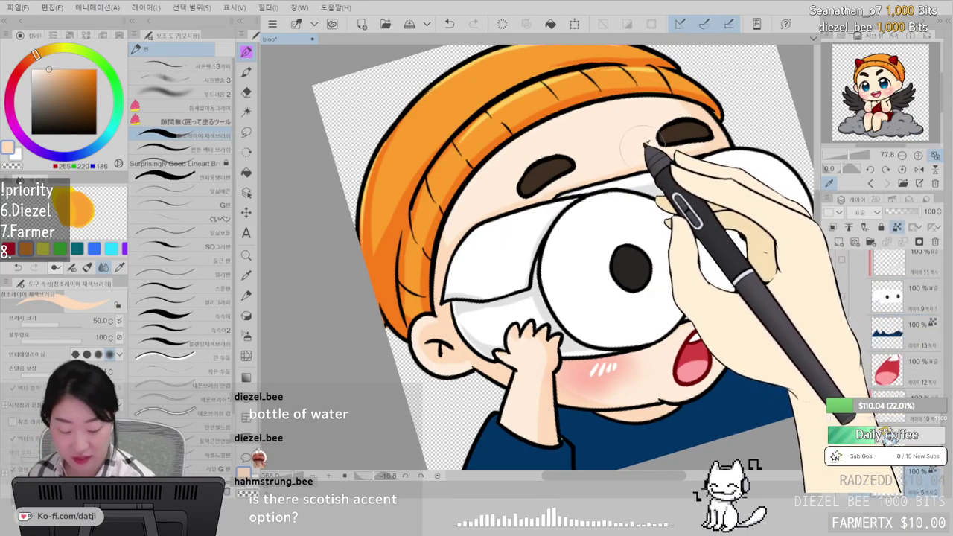
pyautogui.keyDown('alt'); pyautogui.click(645, 146); pyautogui.keyUp('alt')
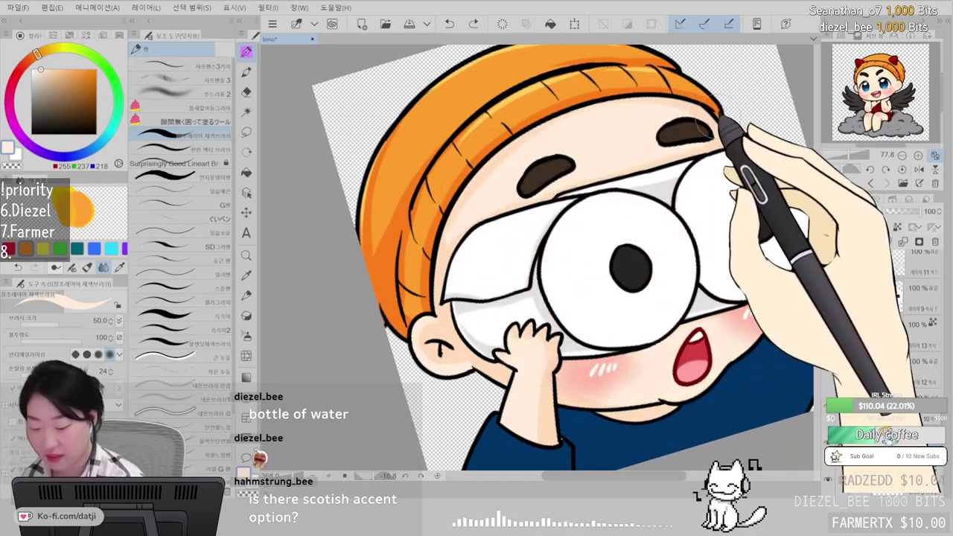
pyautogui.scroll(-4, 720, 109)
pyautogui.scroll(3, 720, 108)
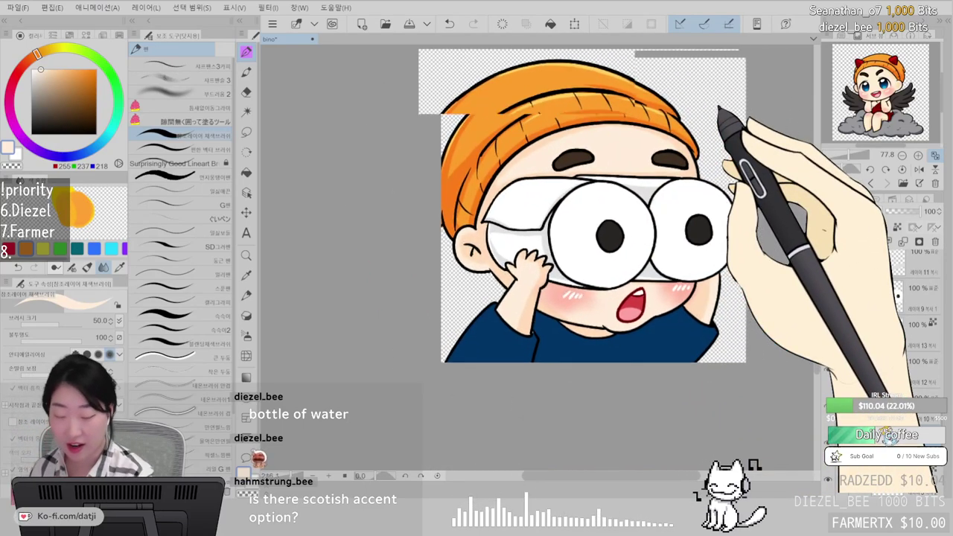
pyautogui.scroll(-1, 566, 224)
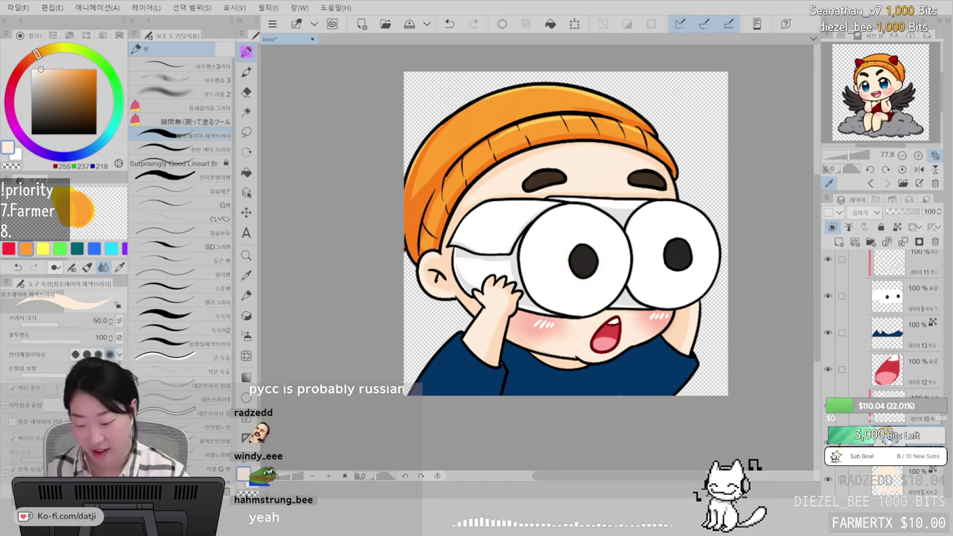
# - Collapse and hide the finished beanie character's layer folder and show the next character's folder with the bald base drawing
pyautogui.scroll(8, 880, 296)
pyautogui.scroll(5, 882, 298)
pyautogui.click(857, 360)
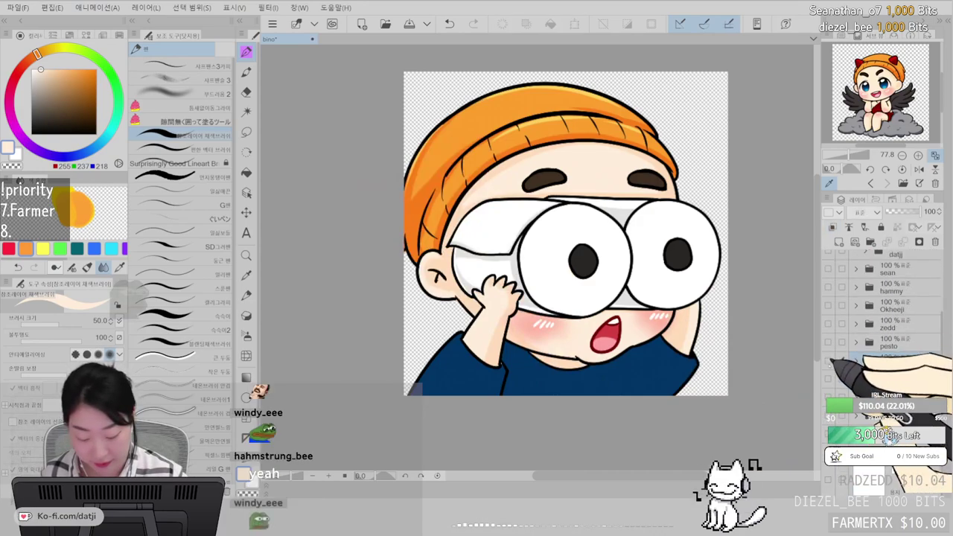
pyautogui.click(829, 361)
pyautogui.click(829, 379)
pyautogui.click(893, 379)
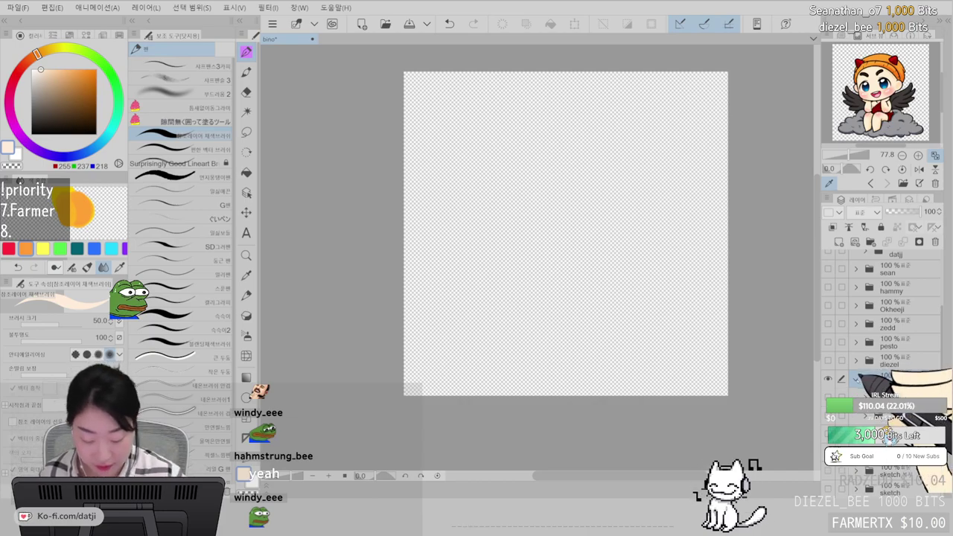
pyautogui.click(857, 379)
pyautogui.click(828, 384)
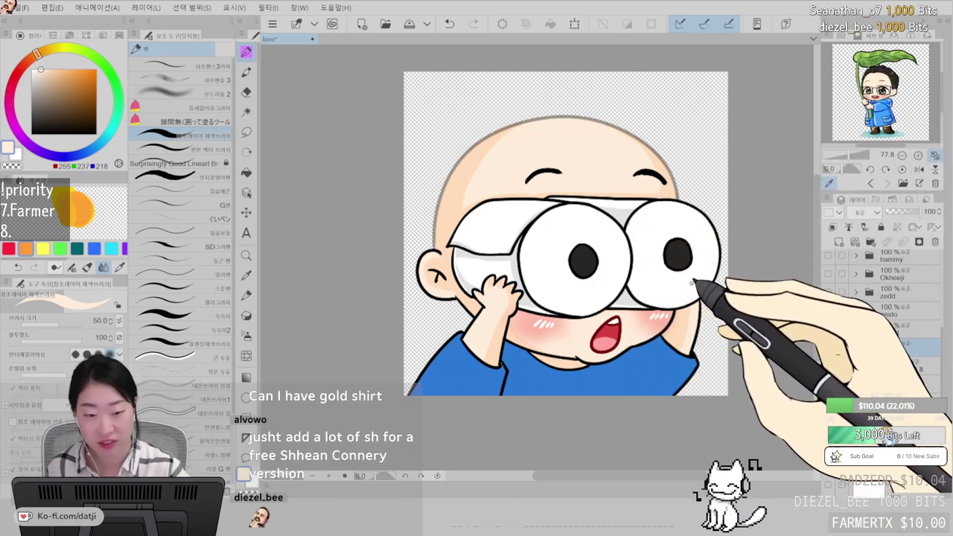
# - Select the new character's shirt colour layer and shift the drawing colour's hue to yellow for a gold shirt
pyautogui.keyDown('ctrl'); pyautogui.keyDown('shift'); pyautogui.click(641, 359); pyautogui.keyUp('shift'); pyautogui.keyUp('ctrl')
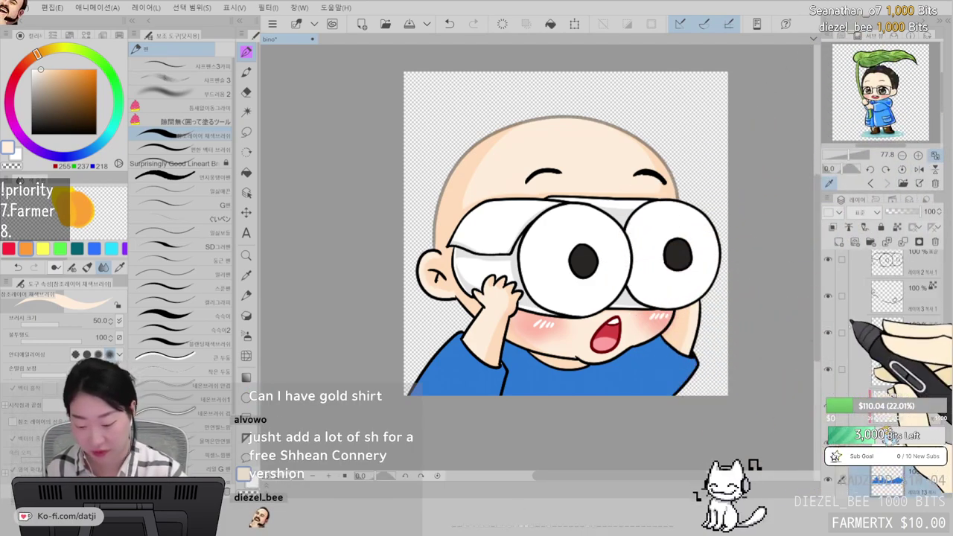
pyautogui.click(46, 50)
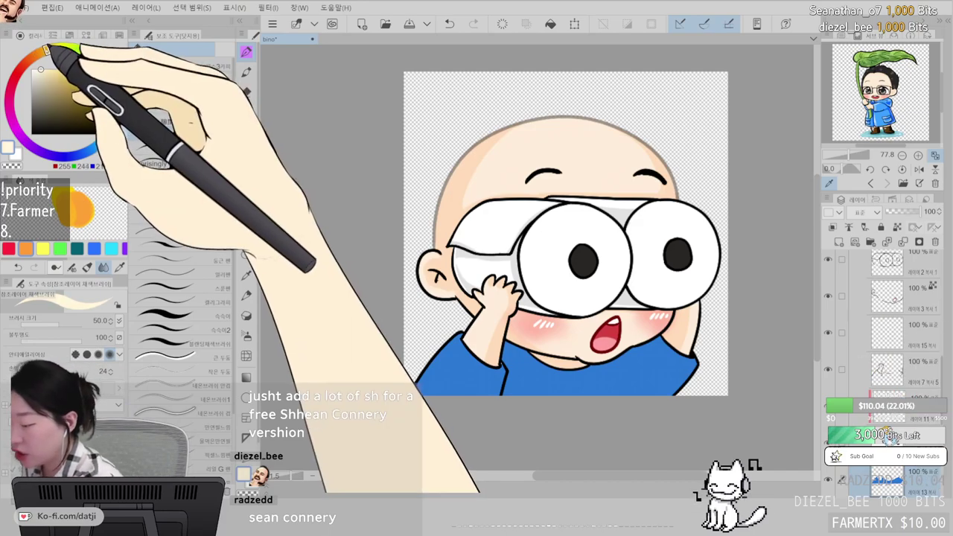
# - Recolor the blue shirt yellow (RGB 255, 194, 55) and shade its folds in brown (RGB 194, 149, 75)
pyautogui.click(82, 69)
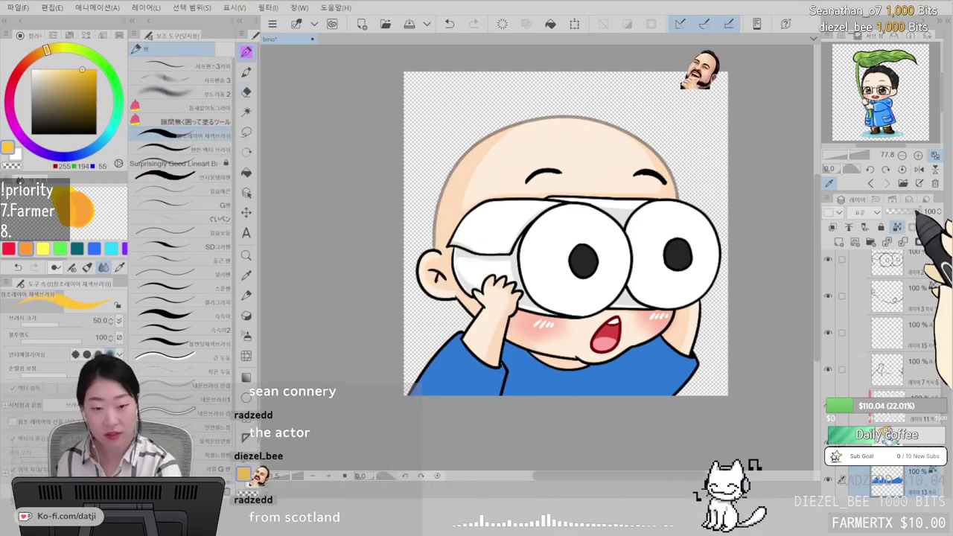
pyautogui.scroll(3, 566, 238)
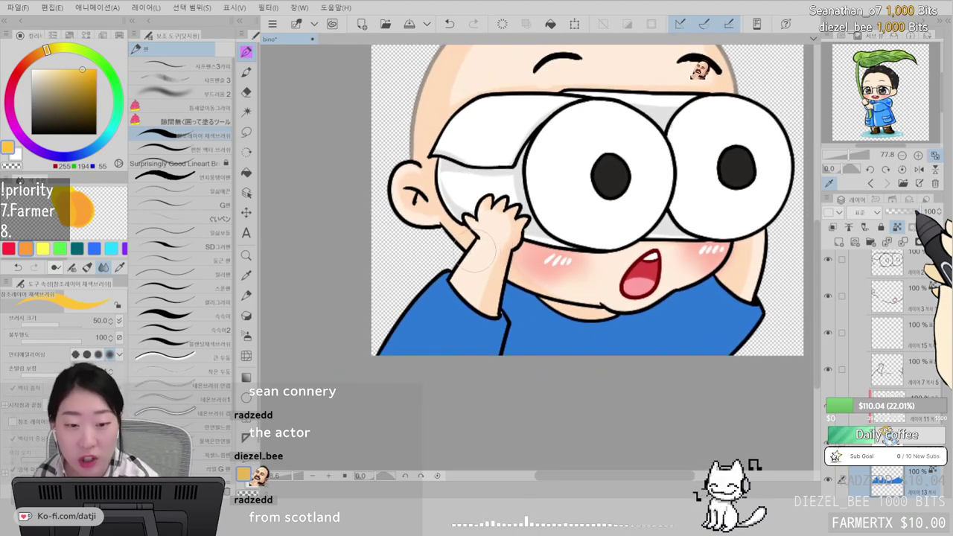
pyautogui.moveTo(432, 302)
pyautogui.mouseDown()
pyautogui.moveTo(398, 374)
pyautogui.moveTo(402, 396)
pyautogui.moveTo(456, 235)
pyautogui.moveTo(467, 361)
pyautogui.moveTo(490, 395)
pyautogui.moveTo(534, 236)
pyautogui.moveTo(563, 360)
pyautogui.moveTo(607, 403)
pyautogui.moveTo(646, 414)
pyautogui.moveTo(649, 338)
pyautogui.moveTo(692, 345)
pyautogui.moveTo(760, 308)
pyautogui.moveTo(794, 304)
pyautogui.mouseUp()
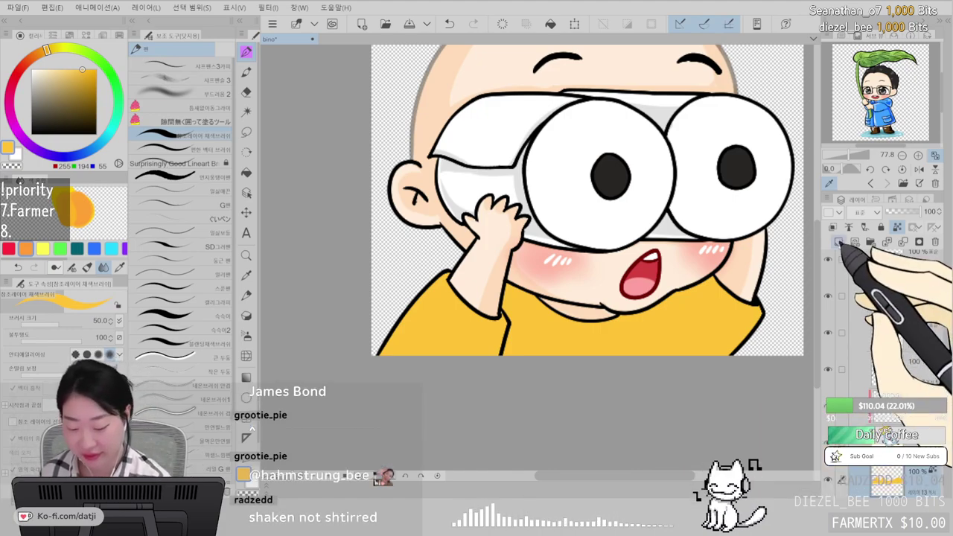
pyautogui.moveTo(63, 49); pyautogui.dragTo(42, 51)
pyautogui.moveTo(82, 78); pyautogui.dragTo(71, 84)
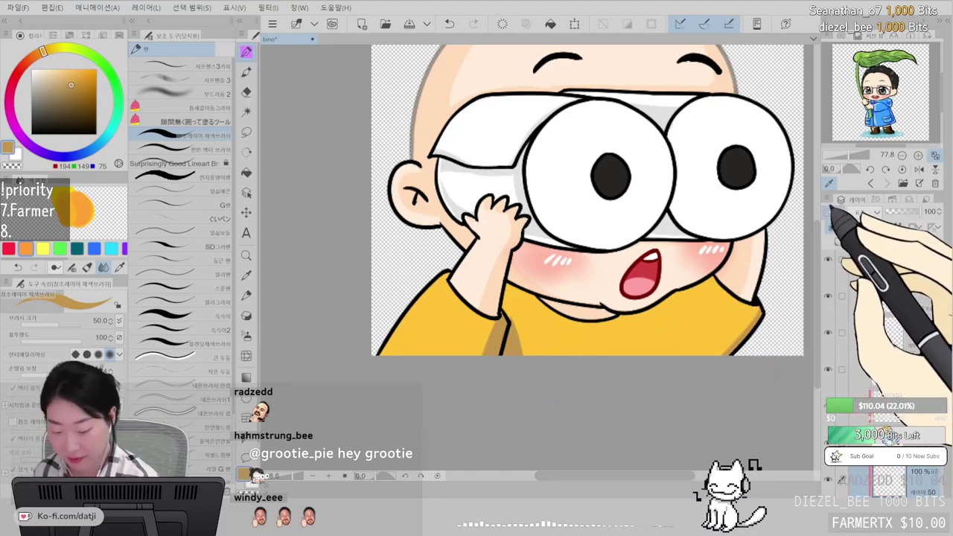
# - Paint thin white highlights along the shirt's sleeve edges, below the collar and across the chest
pyautogui.click(31, 69)
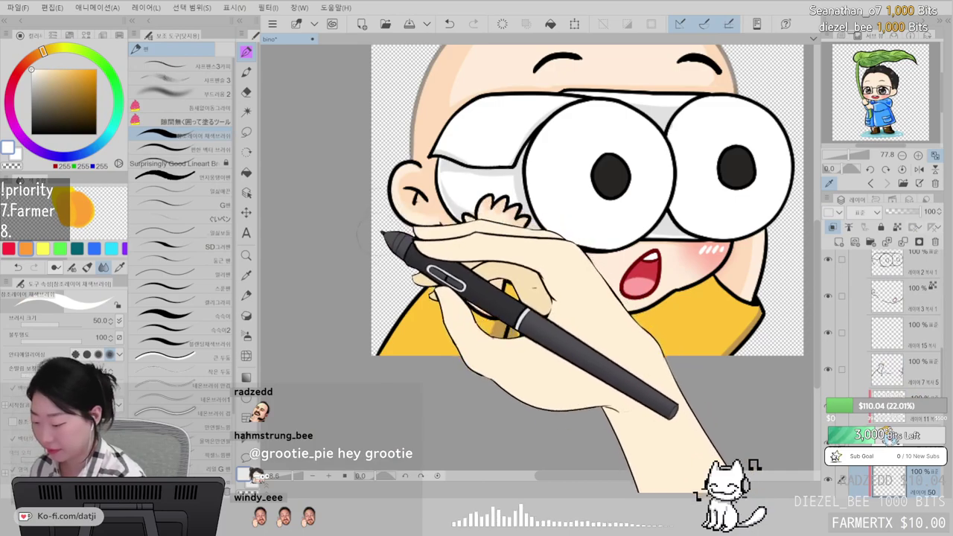
pyautogui.moveTo(395, 336); pyautogui.dragTo(442, 282)
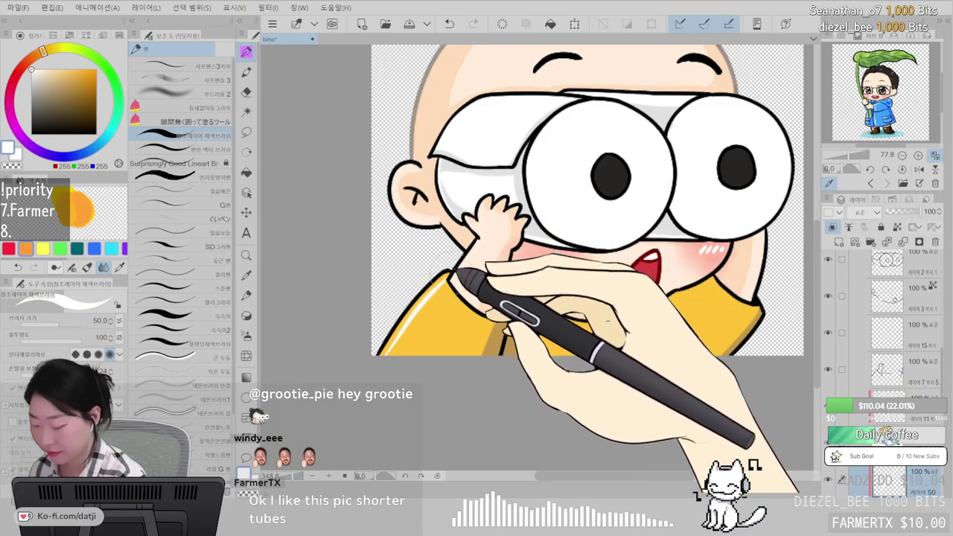
pyautogui.hotkey('ctrl', 'z')
pyautogui.moveTo(391, 336); pyautogui.dragTo(448, 280)
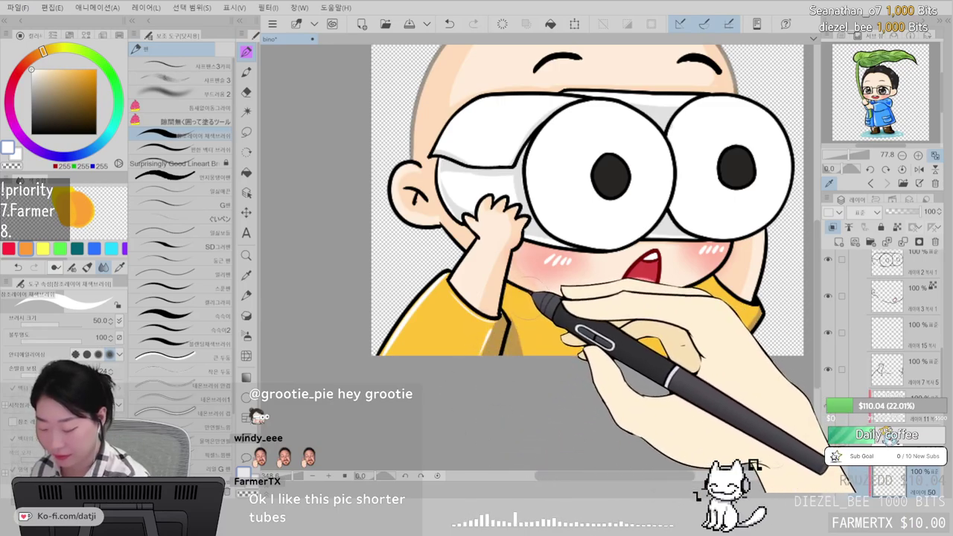
pyautogui.moveTo(588, 336); pyautogui.dragTo(630, 325)
pyautogui.moveTo(537, 352); pyautogui.dragTo(602, 349)
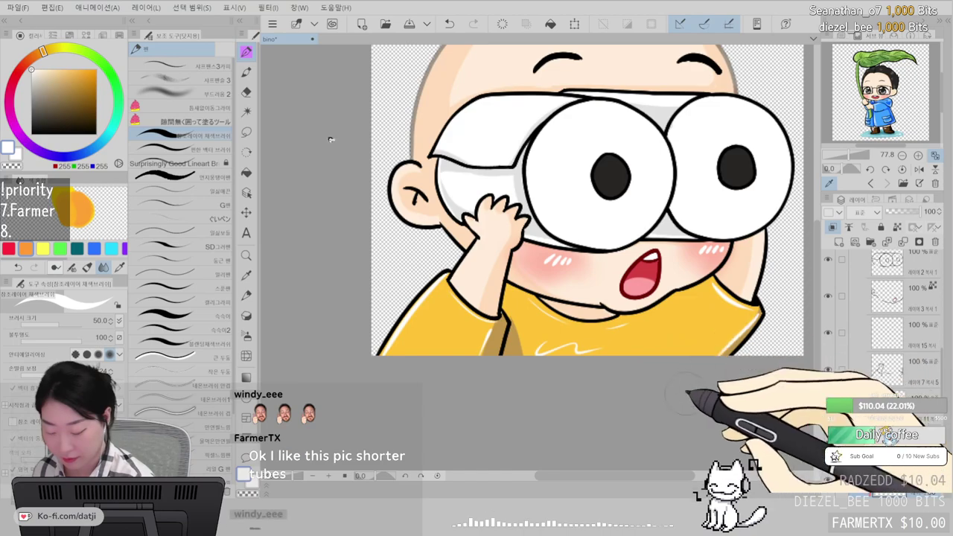
pyautogui.scroll(-4, 651, 314)
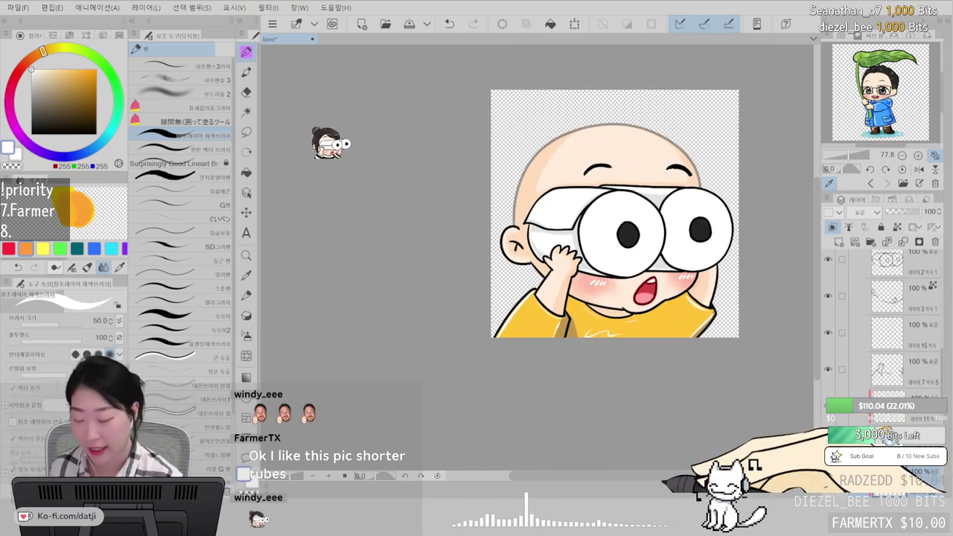
# - Draw the black hairline across the forehead and down the temple with the Surprisingly Good Lineart Brush at size 8.0
pyautogui.scroll(3, 887, 320)
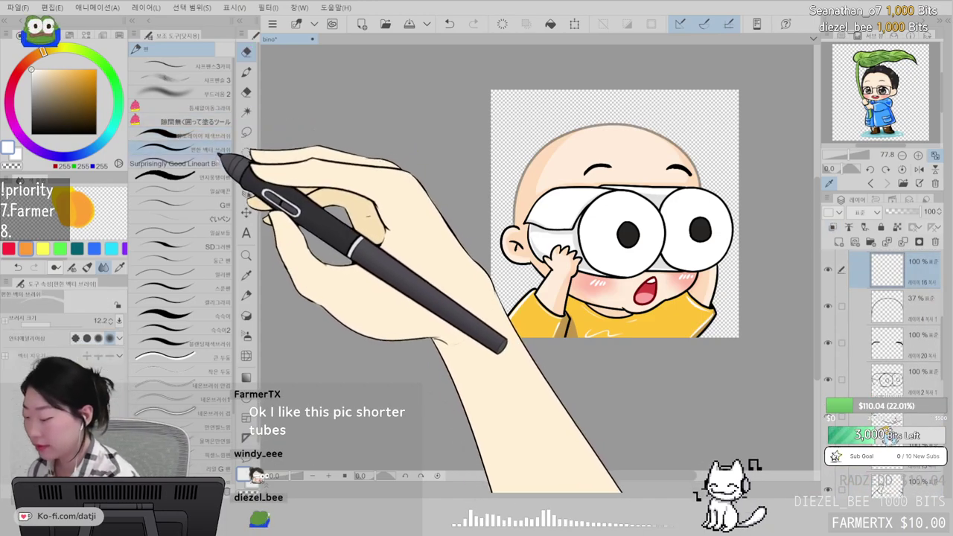
pyautogui.click(221, 162)
pyautogui.moveTo(79, 100); pyautogui.dragTo(48, 284)
pyautogui.scroll(4, 615, 246)
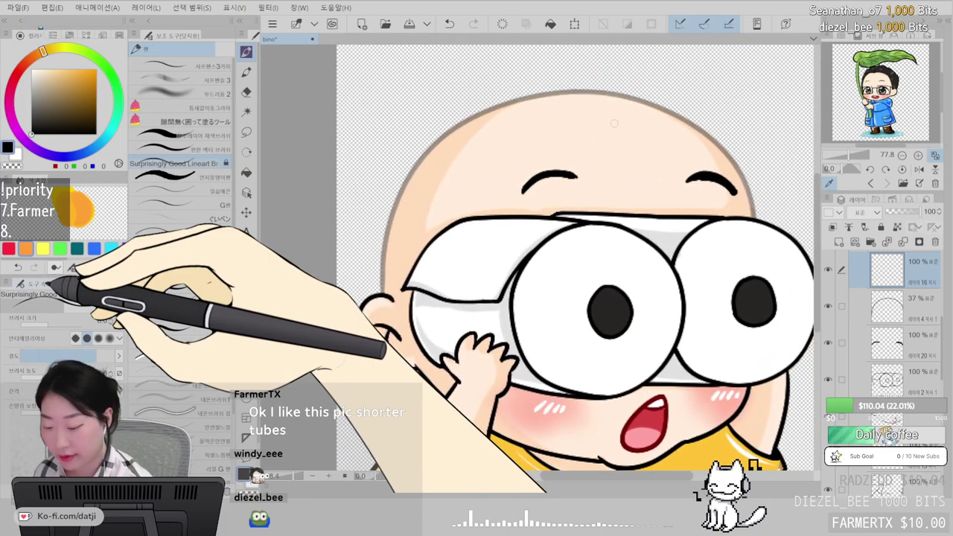
pyautogui.moveTo(617, 124)
pyautogui.mouseDown()
pyautogui.moveTo(660, 120)
pyautogui.moveTo(724, 151)
pyautogui.moveTo(758, 216)
pyautogui.mouseUp()
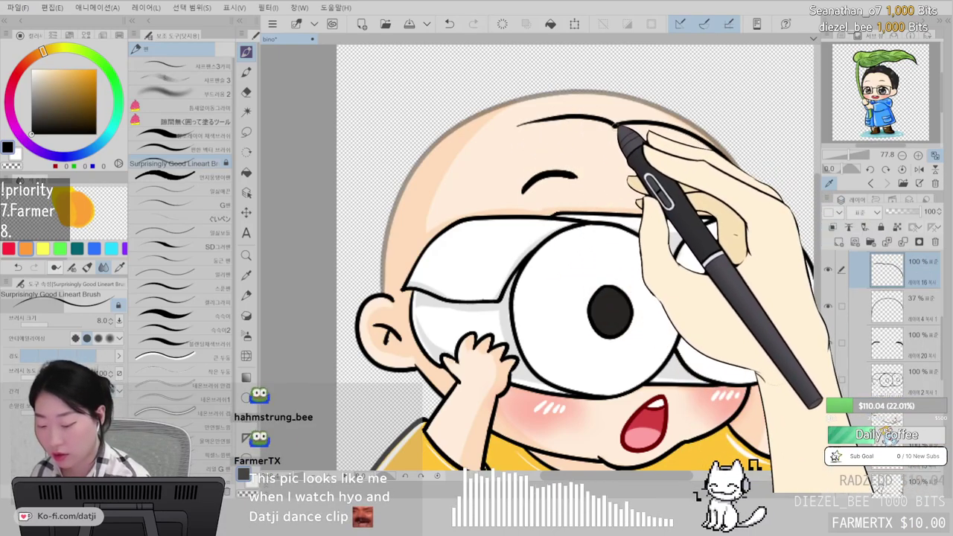
pyautogui.moveTo(474, 184); pyautogui.dragTo(461, 218)
pyautogui.moveTo(490, 162); pyautogui.dragTo(581, 118)
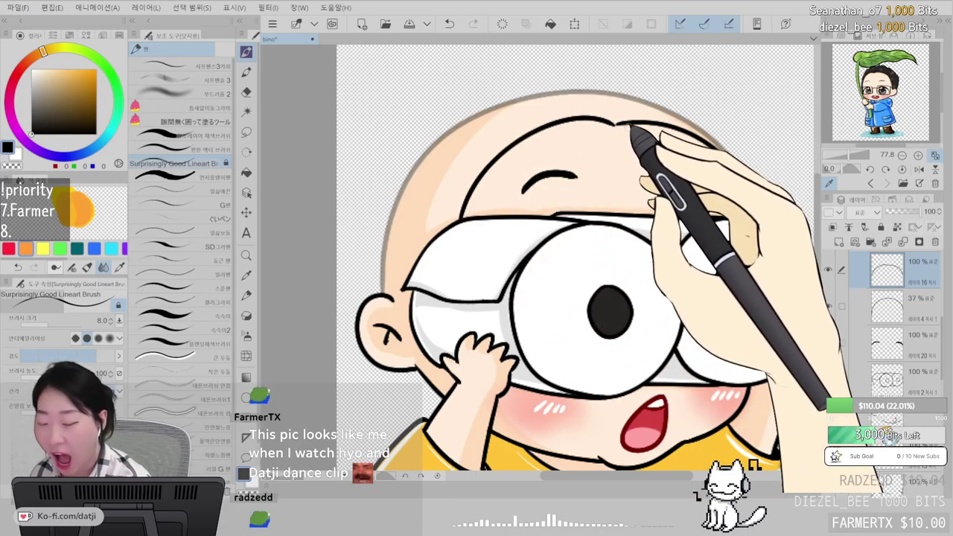
pyautogui.hotkey('ctrl', 'z')
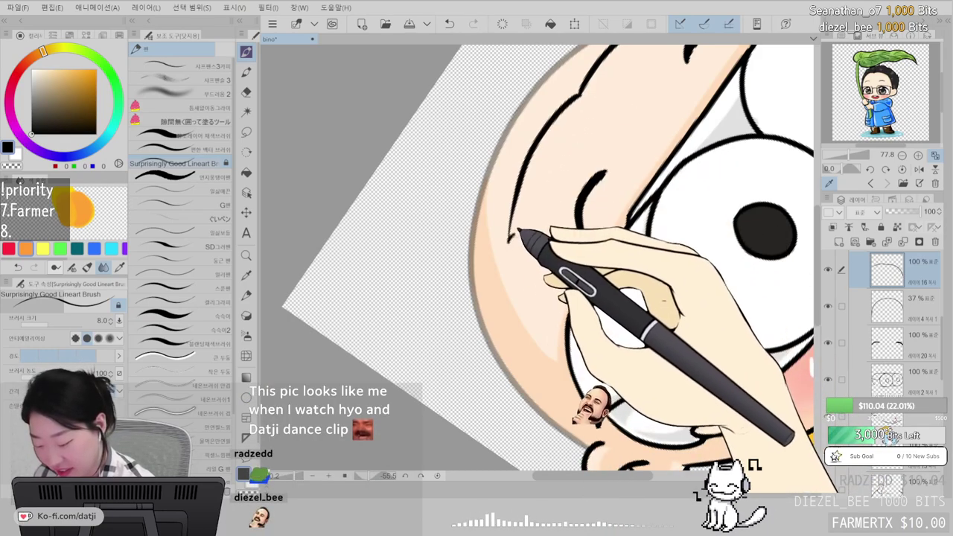
pyautogui.scroll(-3, 568, 347)
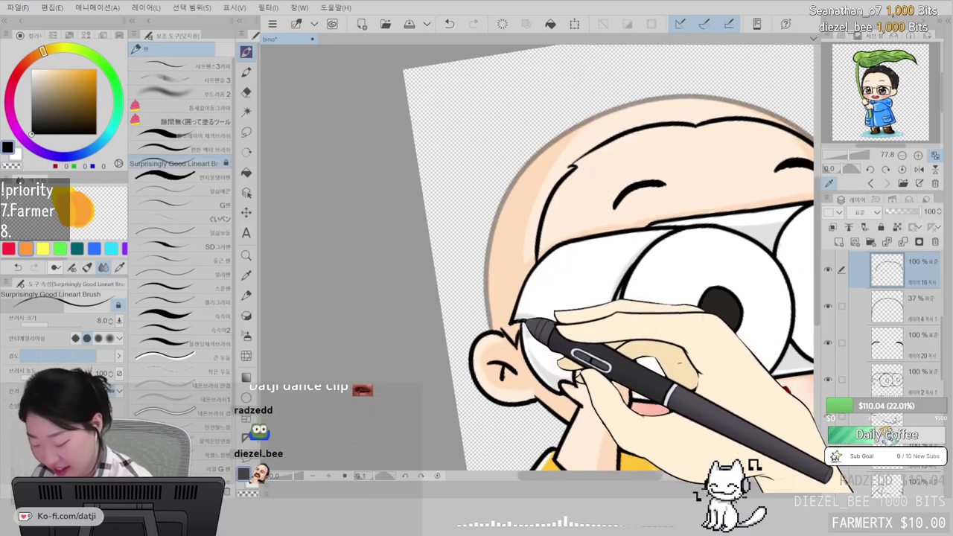
# - Draw the spiky outer hair outline around the head from ear to ear and add short strand lines inside it
pyautogui.moveTo(525, 321); pyautogui.dragTo(523, 369)
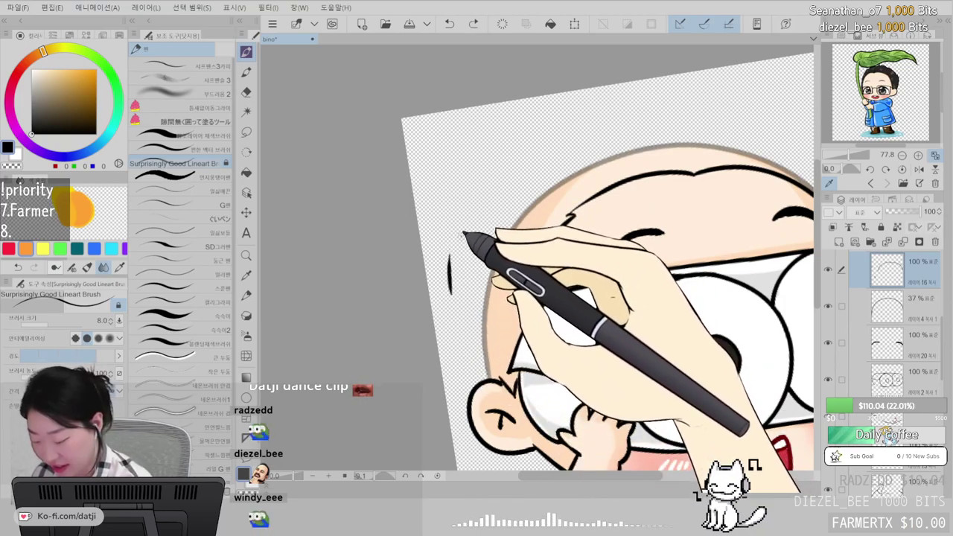
pyautogui.moveTo(456, 238); pyautogui.dragTo(445, 251)
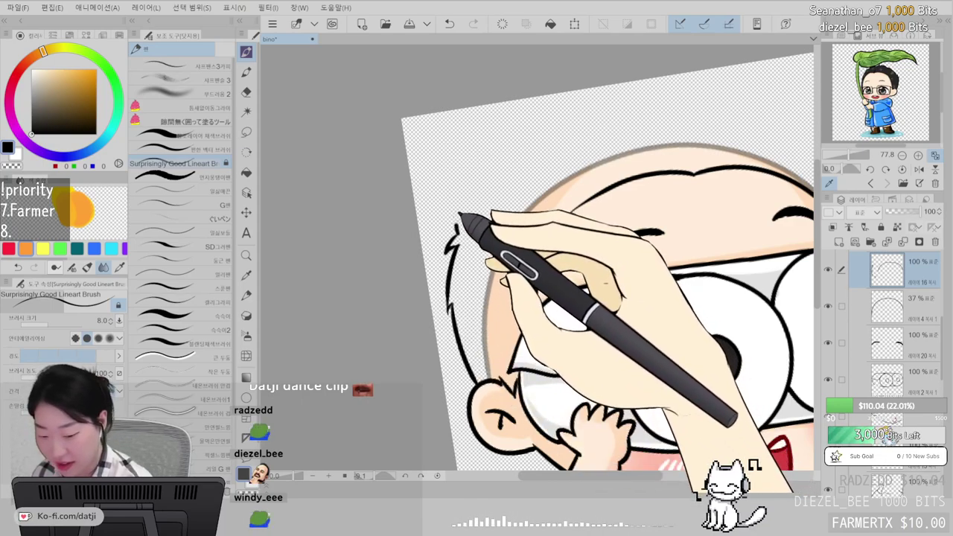
pyautogui.moveTo(457, 232)
pyautogui.mouseDown()
pyautogui.moveTo(464, 195)
pyautogui.moveTo(494, 151)
pyautogui.mouseUp()
pyautogui.moveTo(494, 151); pyautogui.dragTo(588, 89)
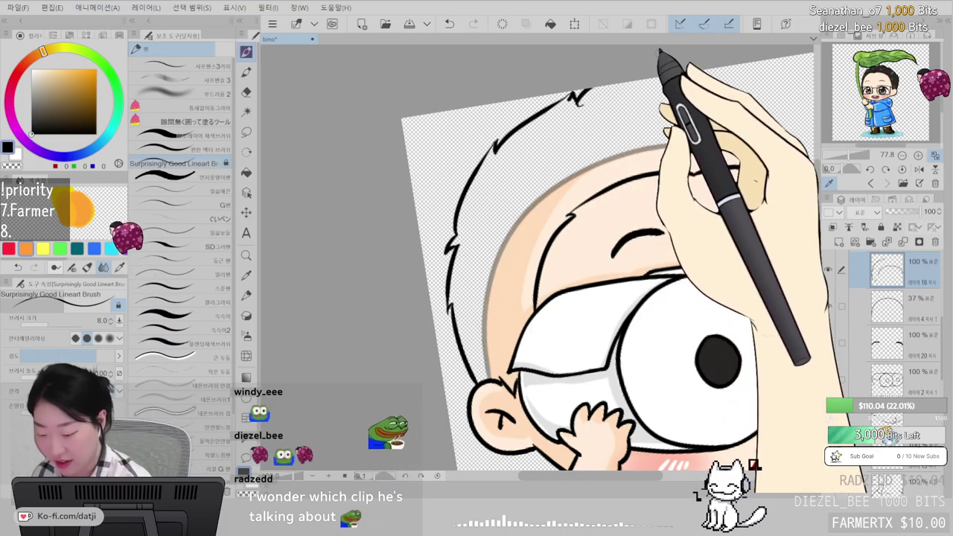
pyautogui.scroll(-3, 661, 54)
pyautogui.hscroll(1, 660, 54)
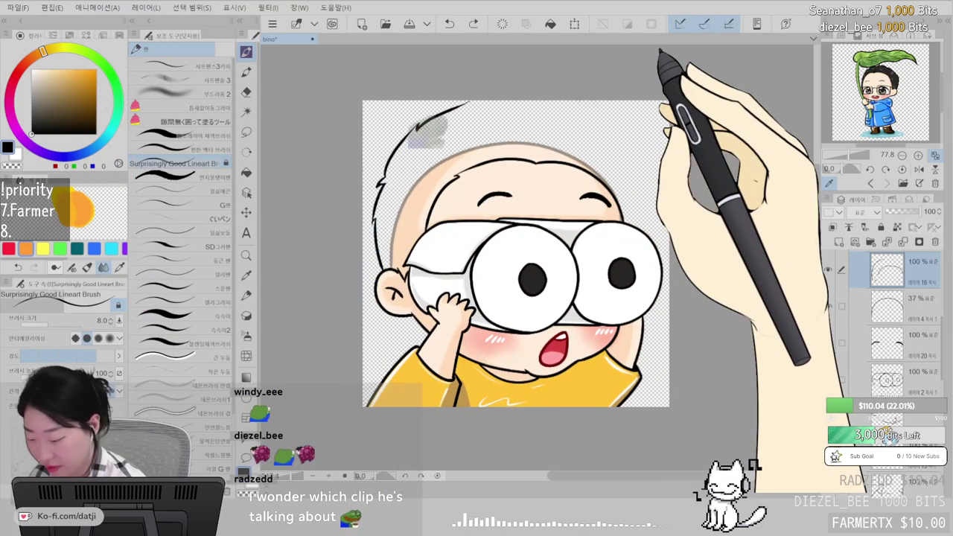
pyautogui.moveTo(384, 179)
pyautogui.mouseDown()
pyautogui.moveTo(404, 152)
pyautogui.moveTo(459, 114)
pyautogui.moveTo(526, 103)
pyautogui.mouseUp()
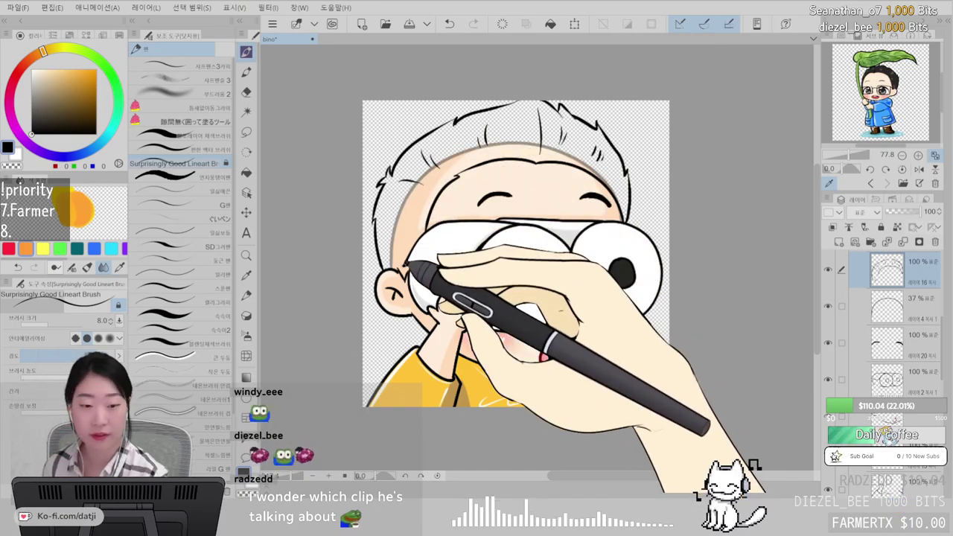
# - Erase and redraw the part of the spiky hair outline at the head's upper left
pyautogui.moveTo(617, 308); pyautogui.dragTo(680, 302)
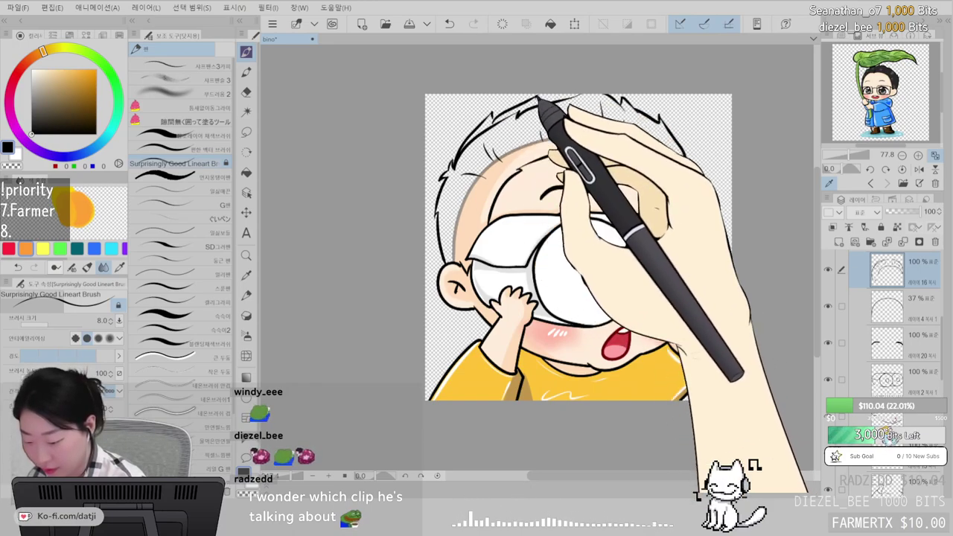
pyautogui.scroll(5, 549, 95)
pyautogui.press('e')
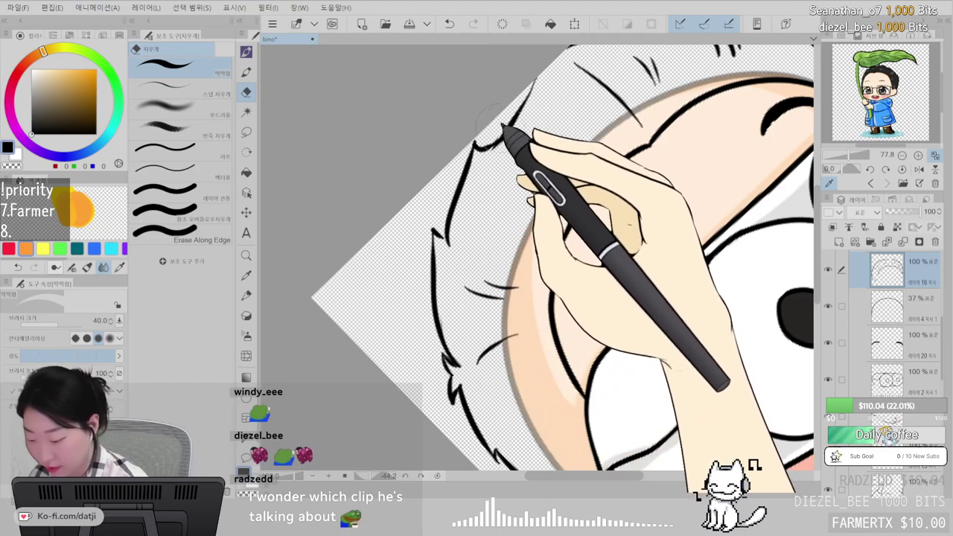
pyautogui.click(247, 52)
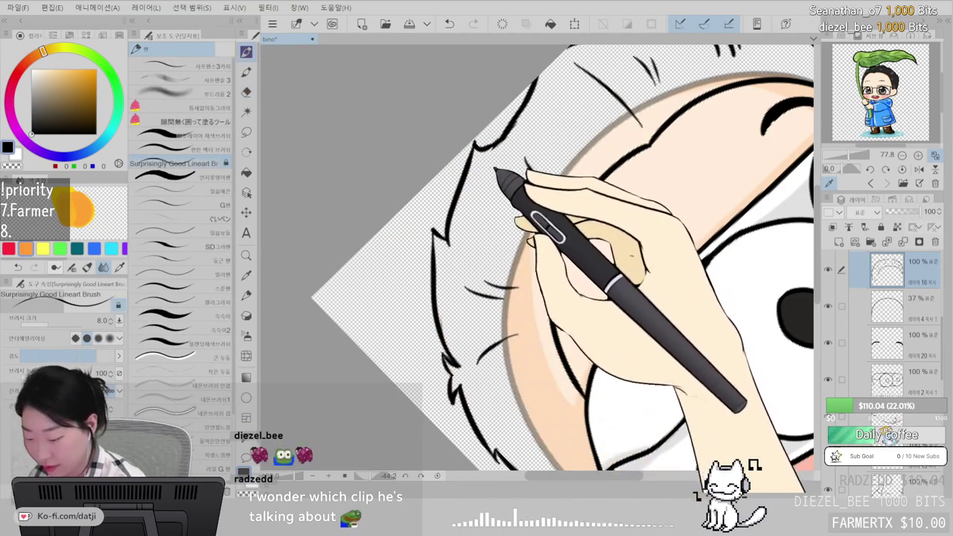
pyautogui.scroll(-5, 500, 175)
pyautogui.scroll(1, 500, 177)
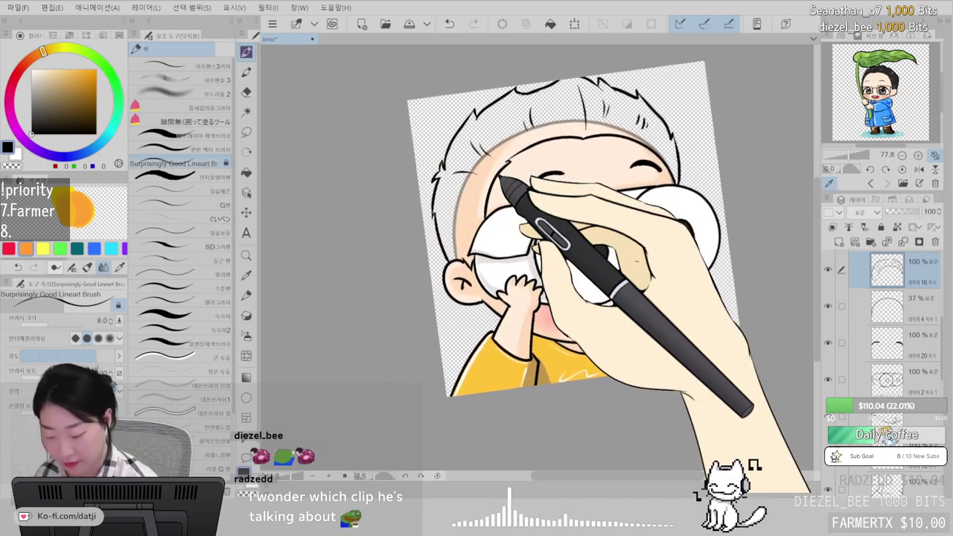
# - Sample the near-black hair color (RGB 41, 39, 38) from the reference picture and hide the gray head-outline layer
pyautogui.click(889, 71)
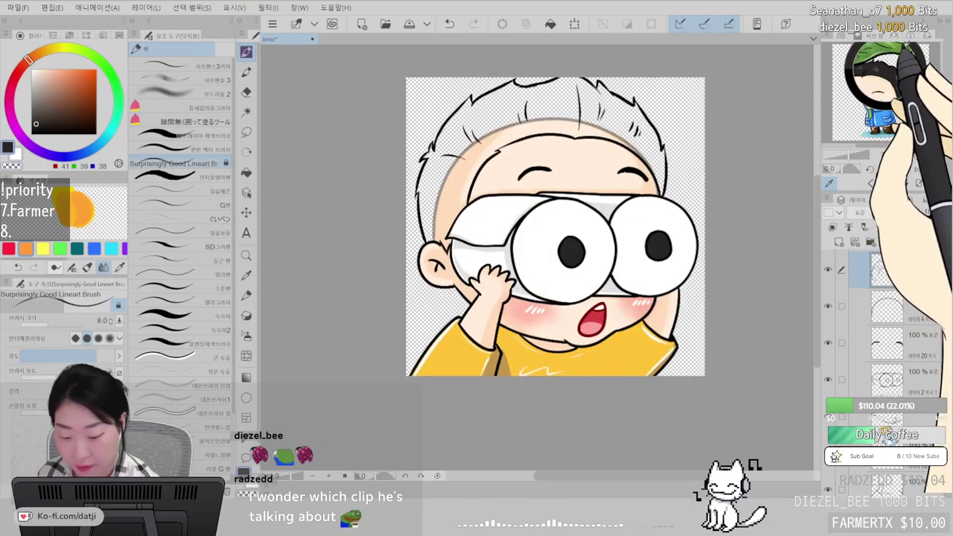
pyautogui.click(828, 309)
pyautogui.scroll(-4, 927, 325)
pyautogui.moveTo(922, 393); pyautogui.dragTo(922, 389)
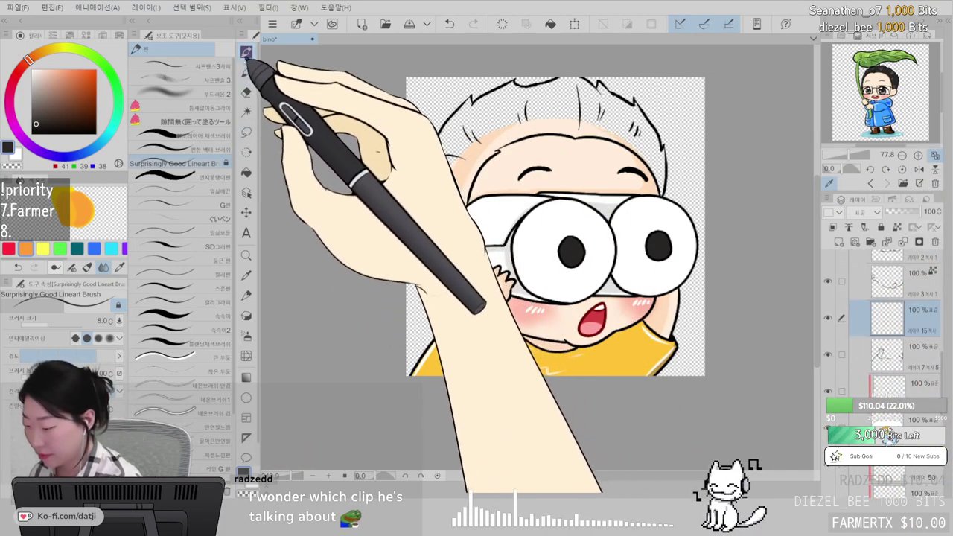
# - Fill all enclosed hair areas with near-black, using other layers as reference, and paint over the leftover gaps
pyautogui.click(247, 132)
pyautogui.click(246, 172)
pyautogui.click(574, 104)
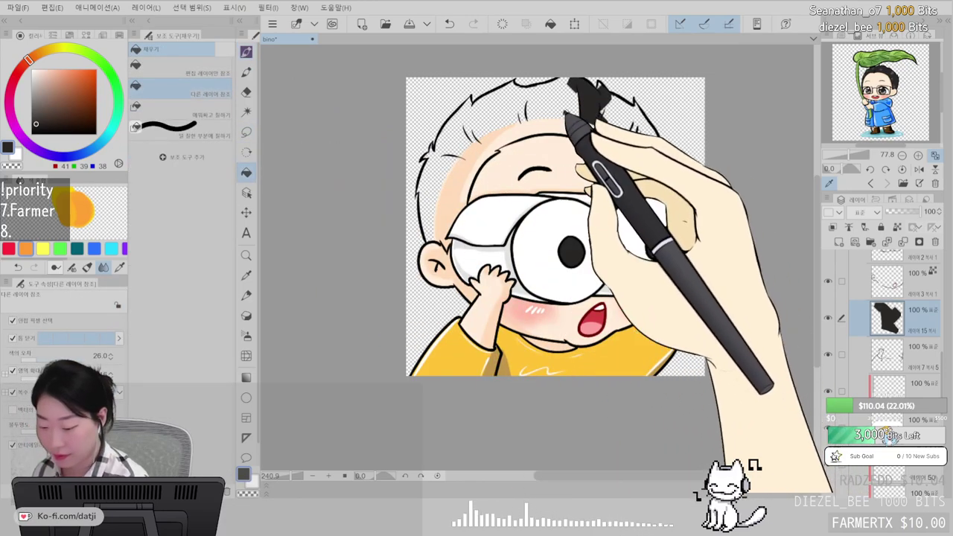
pyautogui.click(454, 203)
pyautogui.click(464, 137)
pyautogui.click(596, 129)
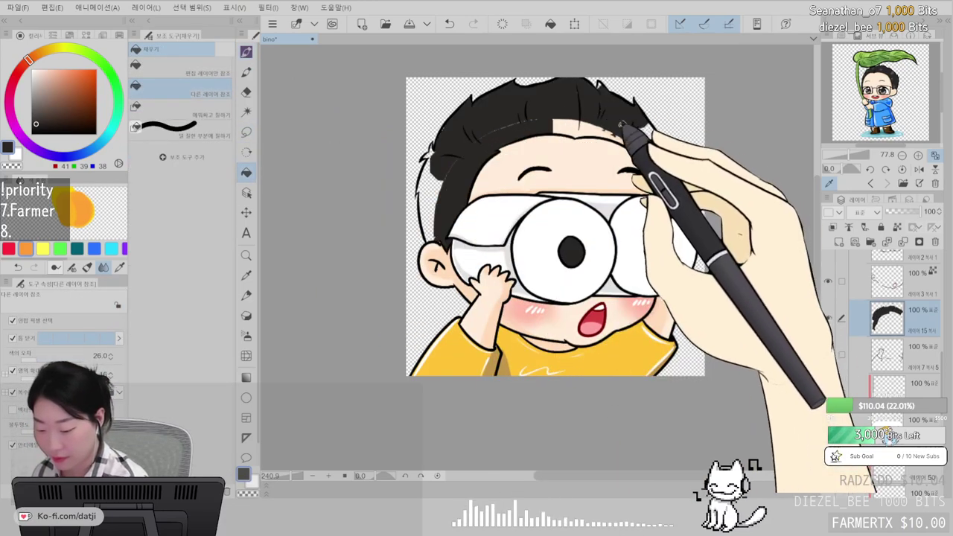
pyautogui.click(632, 127)
pyautogui.click(652, 149)
pyautogui.click(430, 156)
pyautogui.click(422, 181)
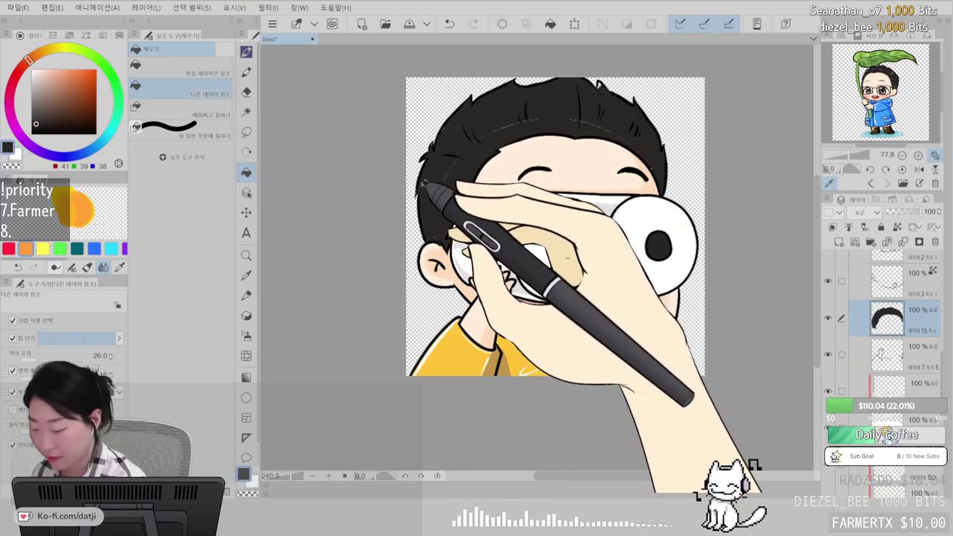
pyautogui.click(247, 52)
pyautogui.moveTo(613, 222)
pyautogui.mouseDown()
pyautogui.moveTo(629, 286)
pyautogui.moveTo(635, 227)
pyautogui.mouseUp()
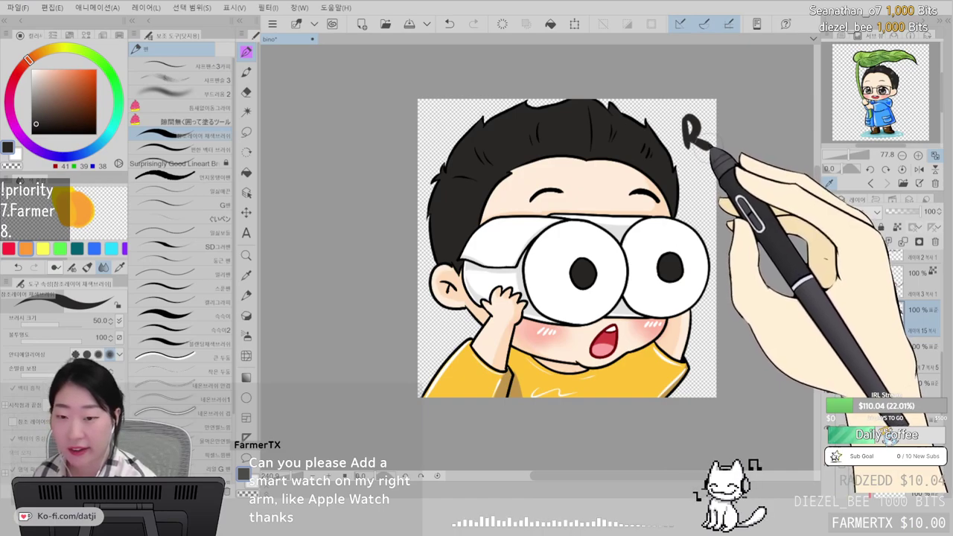
pyautogui.moveTo(481, 327); pyautogui.dragTo(513, 348)
pyautogui.hotkey('ctrl', 'z')
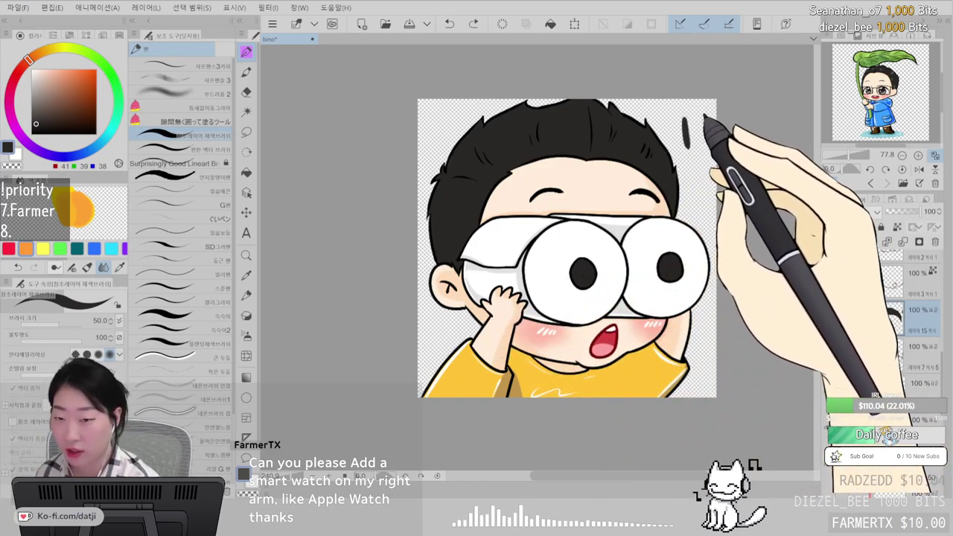
pyautogui.hotkey('ctrl', 'z')
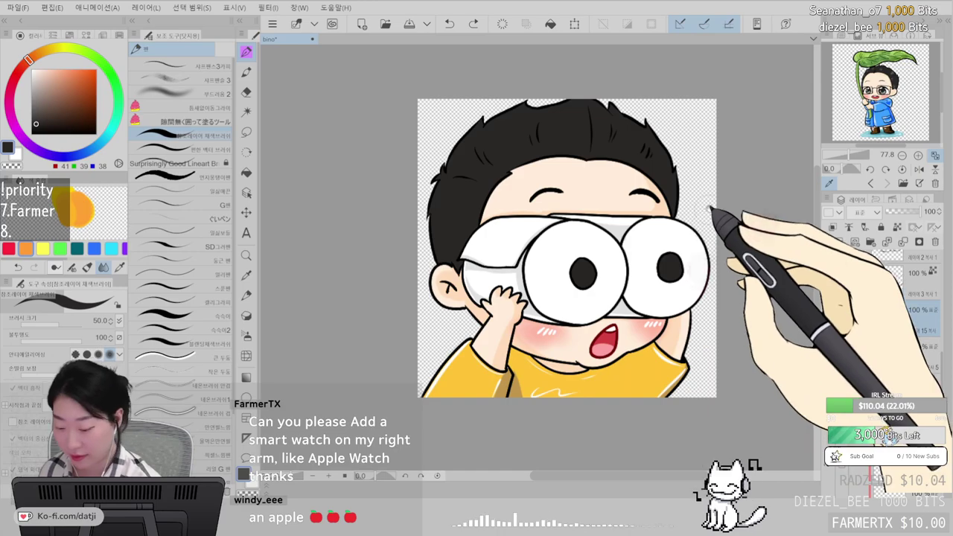
# - Set the drawing color to mid-gray (RGB 153, 153, 153) and add a new layer clipped to the black hair fill
pyautogui.moveTo(595, 116); pyautogui.dragTo(635, 141)
pyautogui.moveTo(35, 106); pyautogui.dragTo(26, 95)
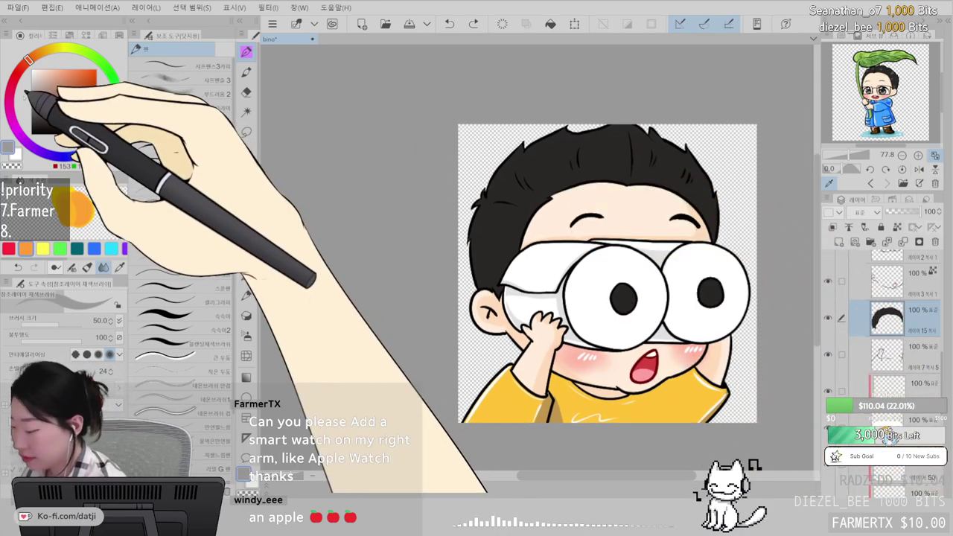
pyautogui.click(222, 162)
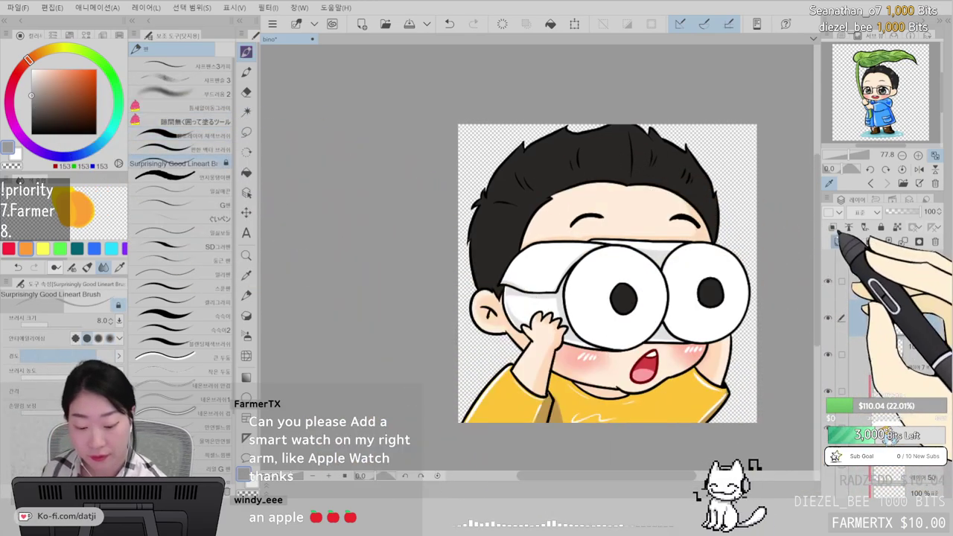
pyautogui.click(839, 242)
pyautogui.click(833, 227)
# - Draw thin gray highlight strands across the top and both sides of the black hair with the lineart brush
pyautogui.scroll(3, 611, 260)
pyautogui.moveTo(503, 96)
pyautogui.mouseDown()
pyautogui.moveTo(513, 142)
pyautogui.moveTo(523, 128)
pyautogui.mouseUp()
pyautogui.moveTo(560, 94); pyautogui.dragTo(555, 118)
pyautogui.moveTo(634, 61)
pyautogui.mouseDown()
pyautogui.moveTo(637, 104)
pyautogui.moveTo(618, 94)
pyautogui.moveTo(608, 102)
pyautogui.moveTo(649, 78)
pyautogui.moveTo(651, 101)
pyautogui.mouseUp()
pyautogui.moveTo(654, 86); pyautogui.dragTo(658, 109)
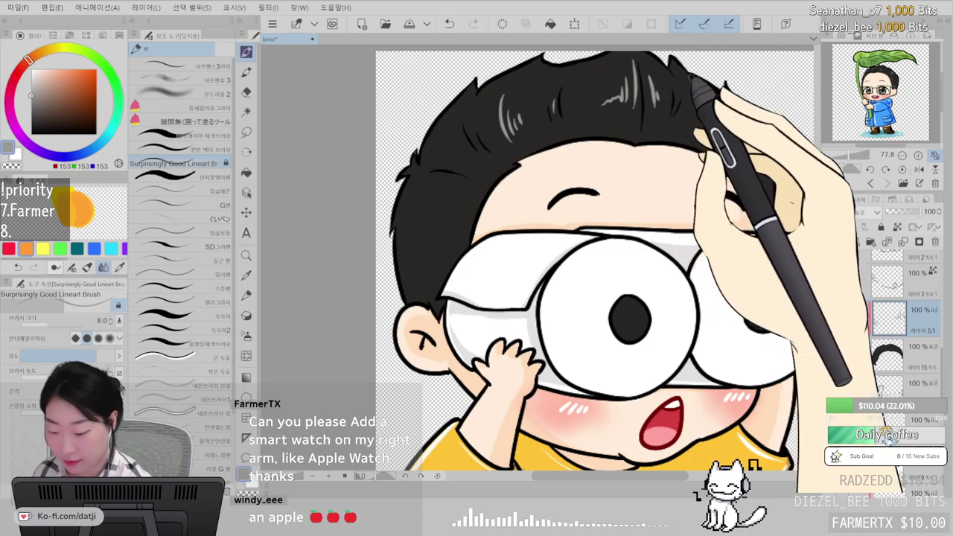
pyautogui.moveTo(739, 109)
pyautogui.mouseDown()
pyautogui.moveTo(744, 131)
pyautogui.moveTo(719, 123)
pyautogui.mouseUp()
pyautogui.moveTo(712, 115); pyautogui.dragTo(708, 120)
pyautogui.moveTo(759, 146); pyautogui.dragTo(768, 174)
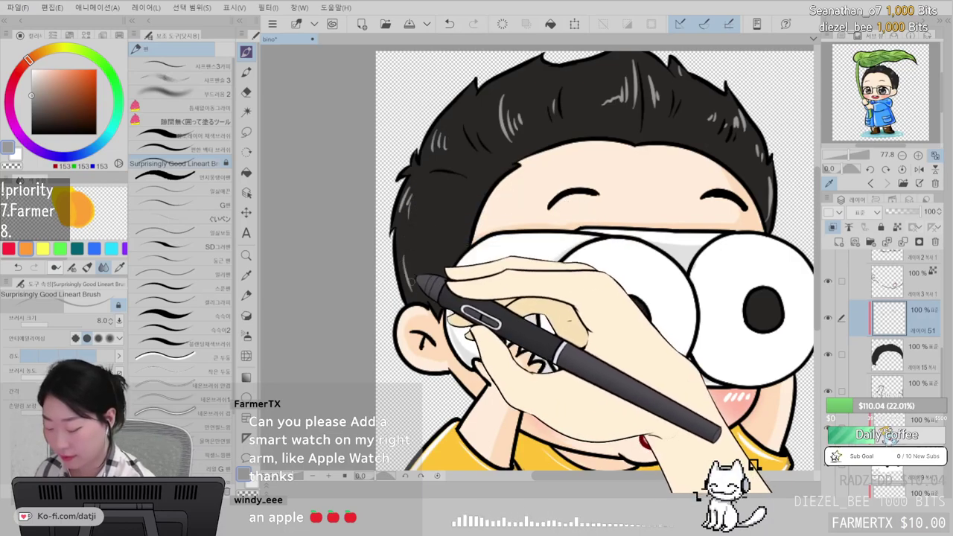
# - Add a new unclipped layer at the top of the emote's layer folder and set the drawing color to black
pyautogui.moveTo(708, 412); pyautogui.dragTo(673, 212)
pyautogui.scroll(1, 921, 335)
pyautogui.scroll(5, 920, 335)
pyautogui.click(894, 332)
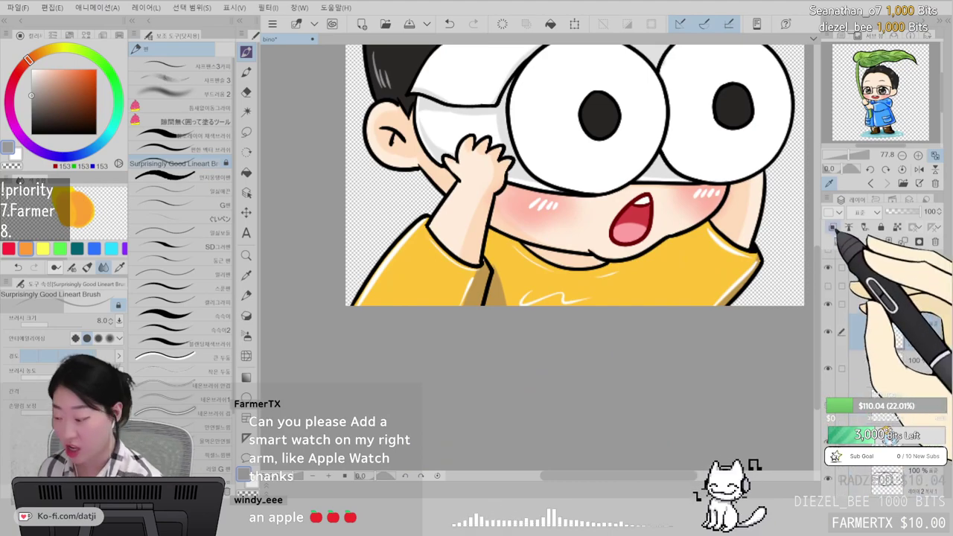
pyautogui.moveTo(68, 101); pyautogui.dragTo(9, 158)
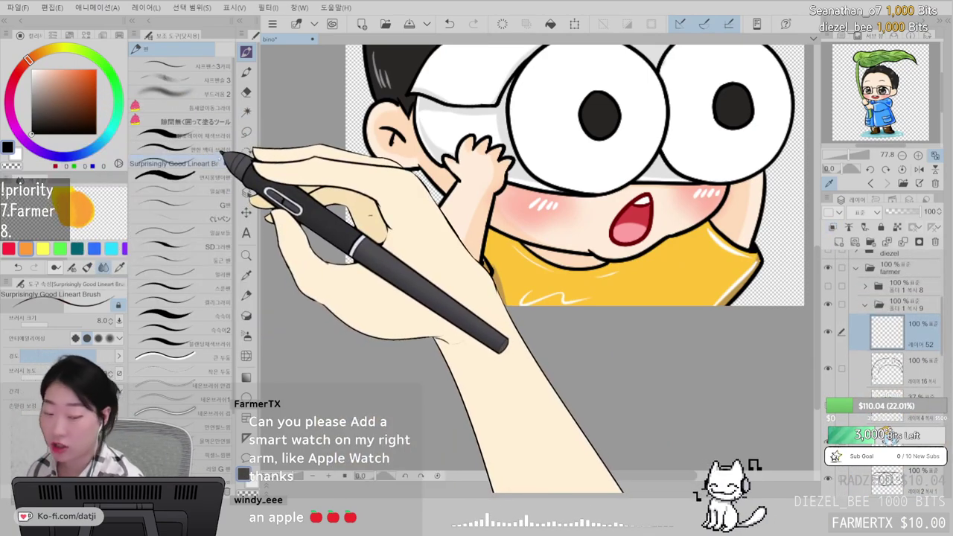
# - Draw the black rounded-square outline of a smartwatch case on the wrist of the raised arm beside the ear
pyautogui.scroll(3, 473, 143)
pyautogui.scroll(-2, 473, 143)
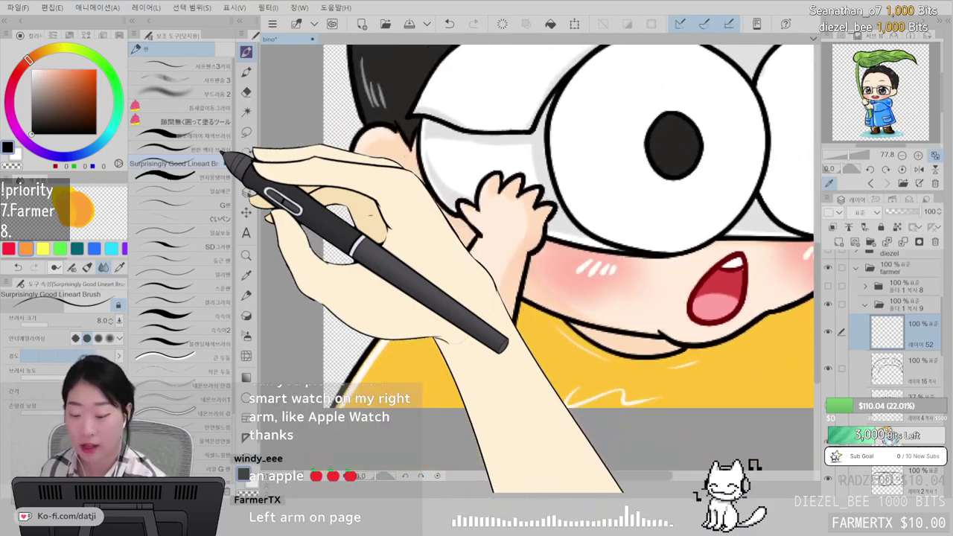
pyautogui.scroll(2, 473, 143)
pyautogui.moveTo(435, 253)
pyautogui.mouseDown()
pyautogui.moveTo(417, 285)
pyautogui.moveTo(458, 319)
pyautogui.mouseUp()
pyautogui.hotkey('ctrl', 'z')
pyautogui.moveTo(436, 251); pyautogui.dragTo(420, 302)
pyautogui.moveTo(469, 322)
pyautogui.mouseDown()
pyautogui.moveTo(438, 260)
pyautogui.moveTo(442, 249)
pyautogui.moveTo(490, 278)
pyautogui.mouseUp()
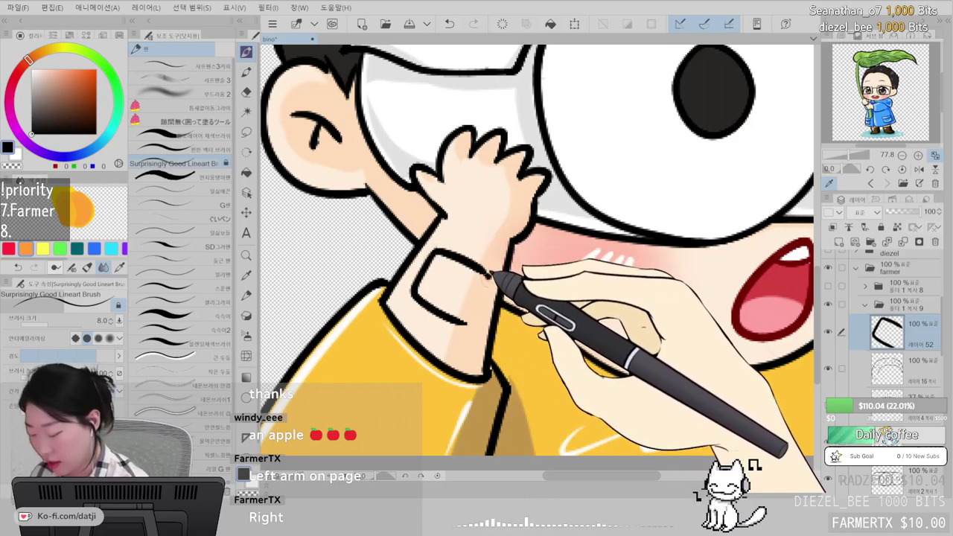
pyautogui.hotkey('ctrl', 'z')
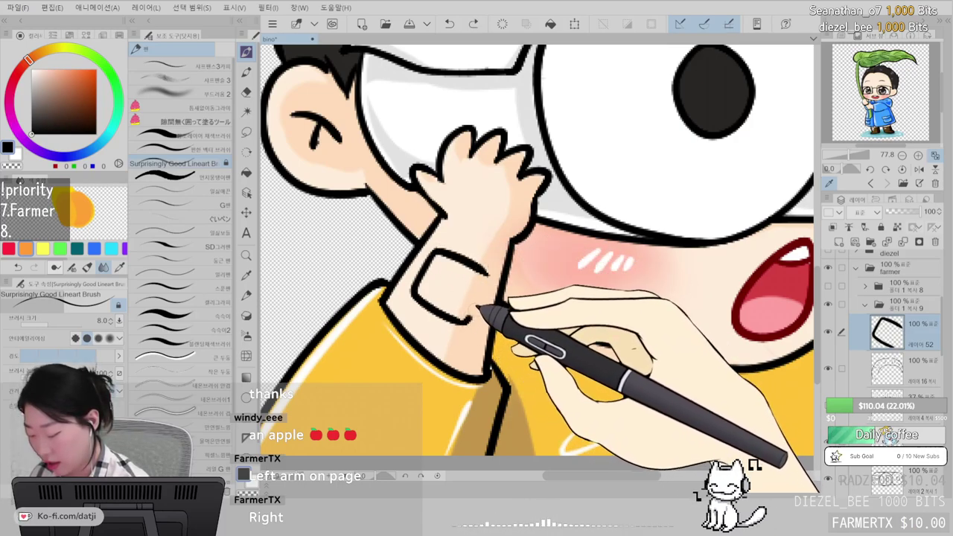
pyautogui.moveTo(493, 274); pyautogui.dragTo(462, 311)
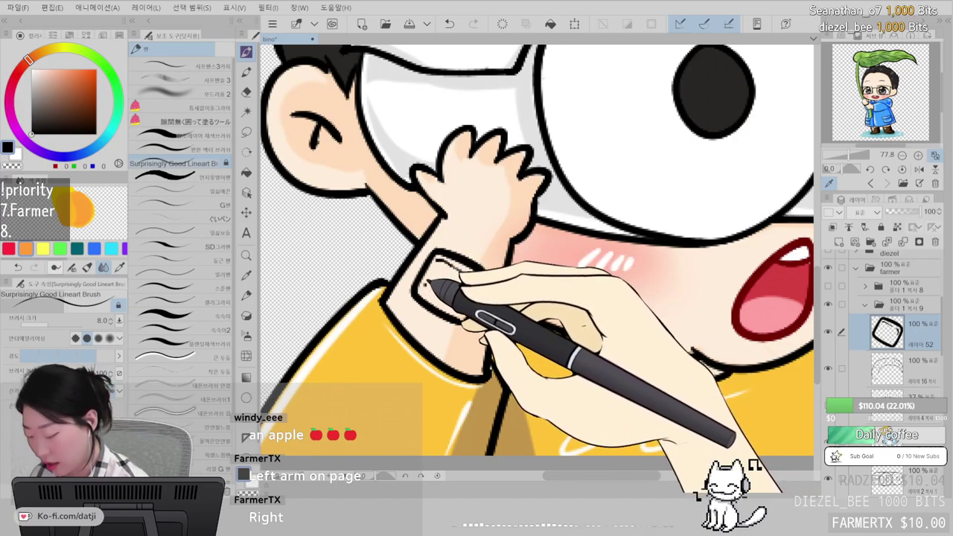
# - Draw the inner screen outline and the strap lines running from the watch case to both edges of the wrist
pyautogui.moveTo(426, 284); pyautogui.dragTo(458, 307)
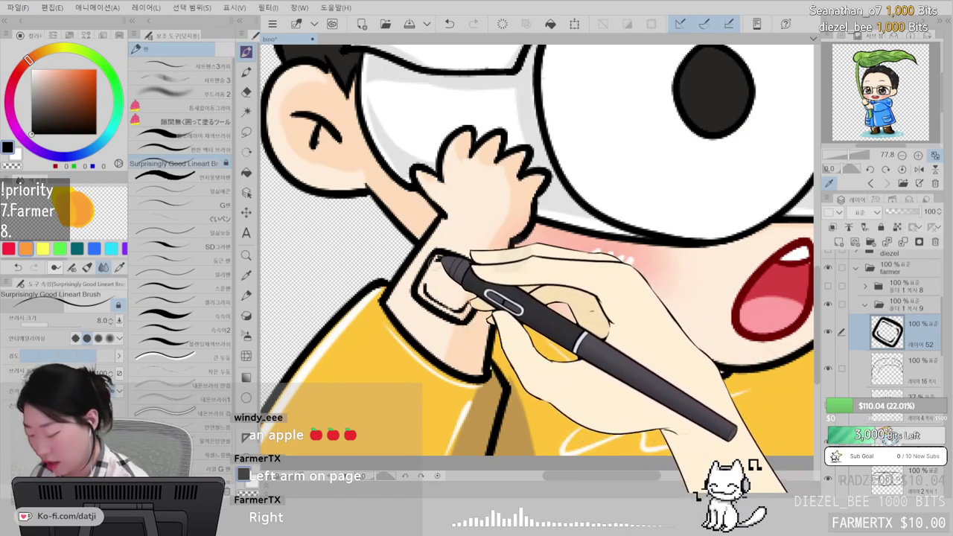
pyautogui.moveTo(438, 259); pyautogui.dragTo(466, 266)
pyautogui.moveTo(402, 274); pyautogui.dragTo(414, 281)
pyautogui.moveTo(419, 247); pyautogui.dragTo(431, 256)
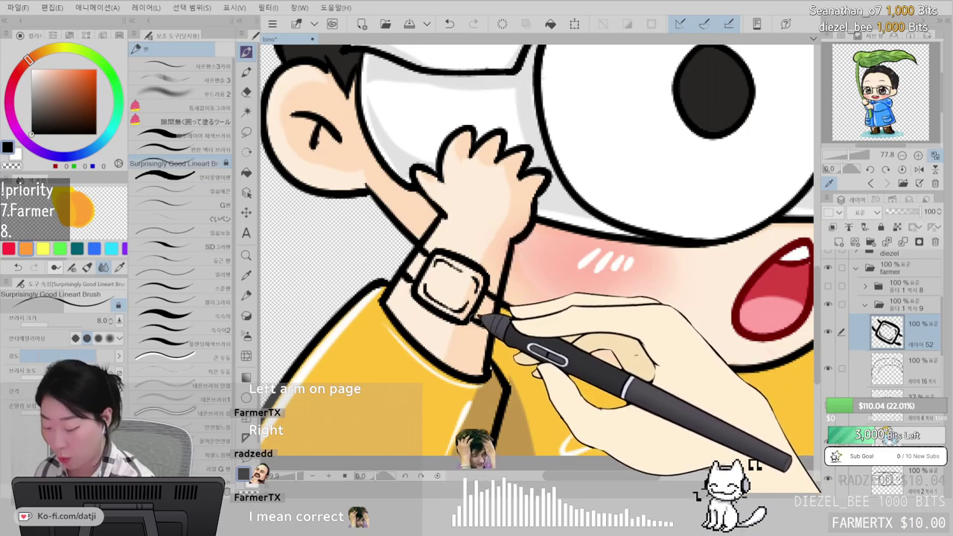
pyautogui.press('e')
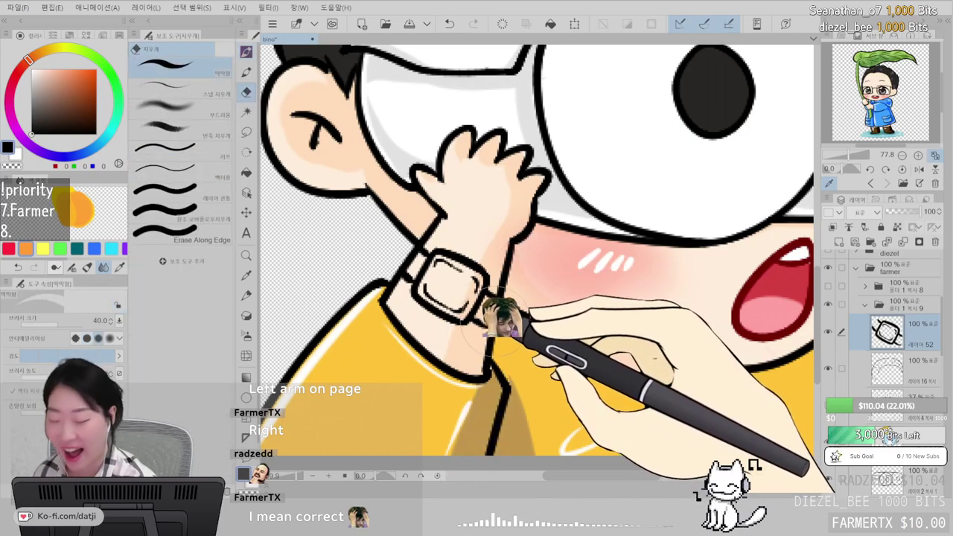
pyautogui.press('p')
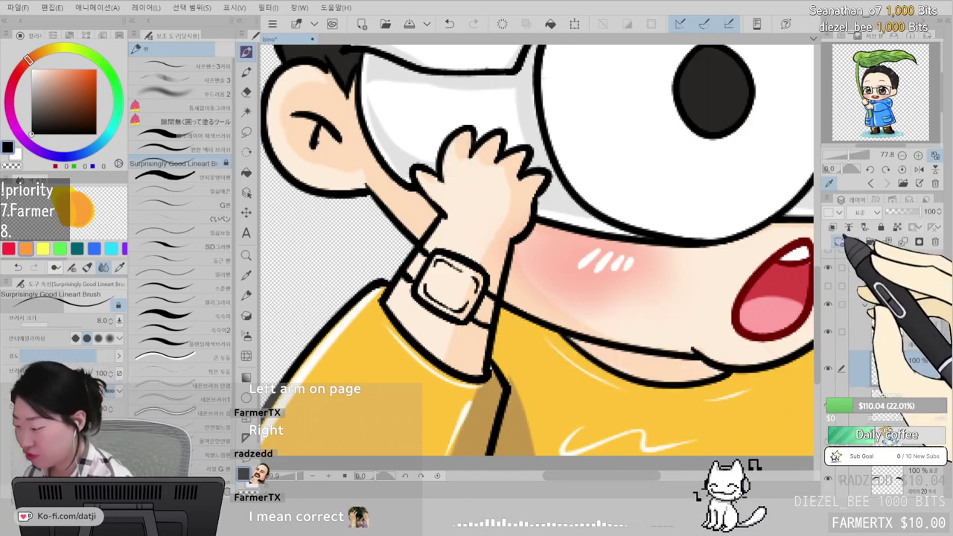
# - Fill the watch case with dark brown-gray (RGB 84, 72, 66) on a layer below the outline and paint both strap pieces
pyautogui.click(41, 108)
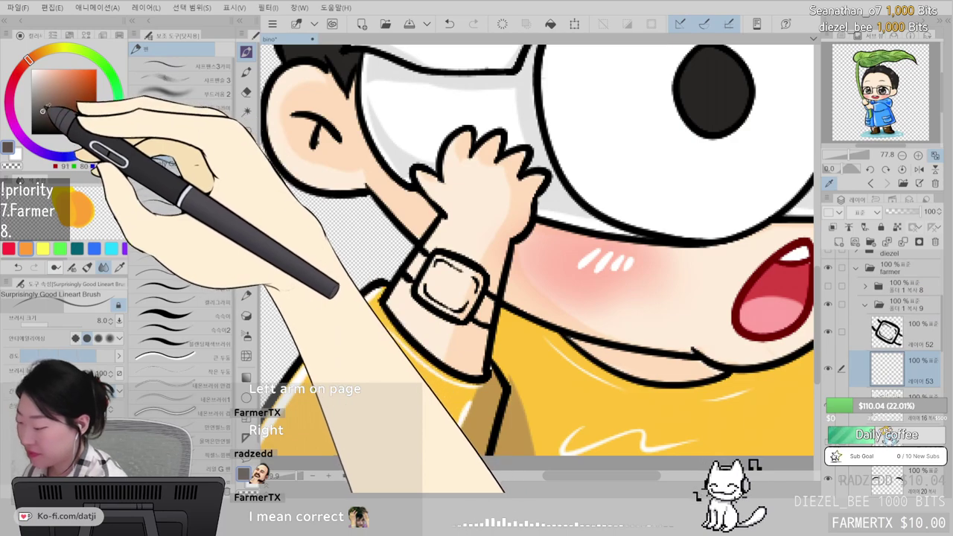
pyautogui.click(247, 172)
pyautogui.click(443, 283)
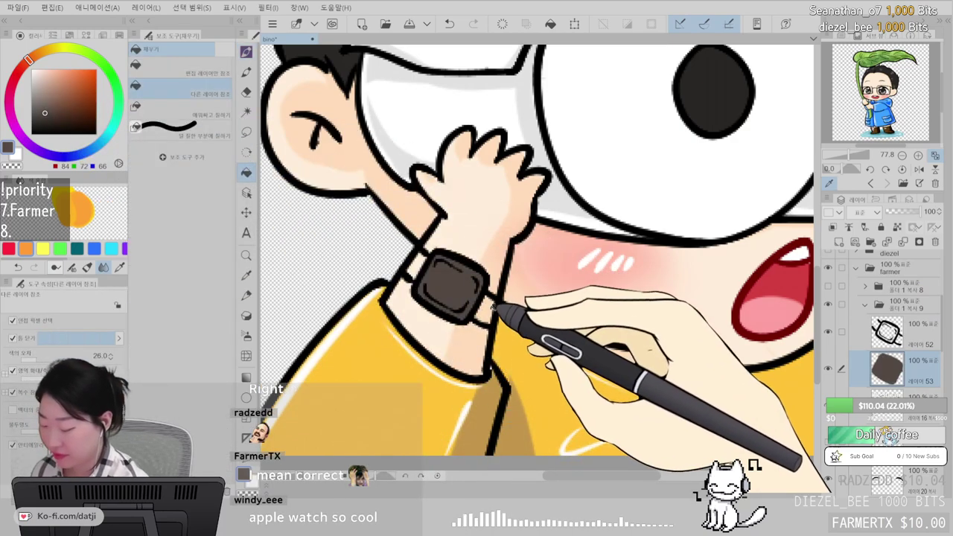
pyautogui.click(246, 51)
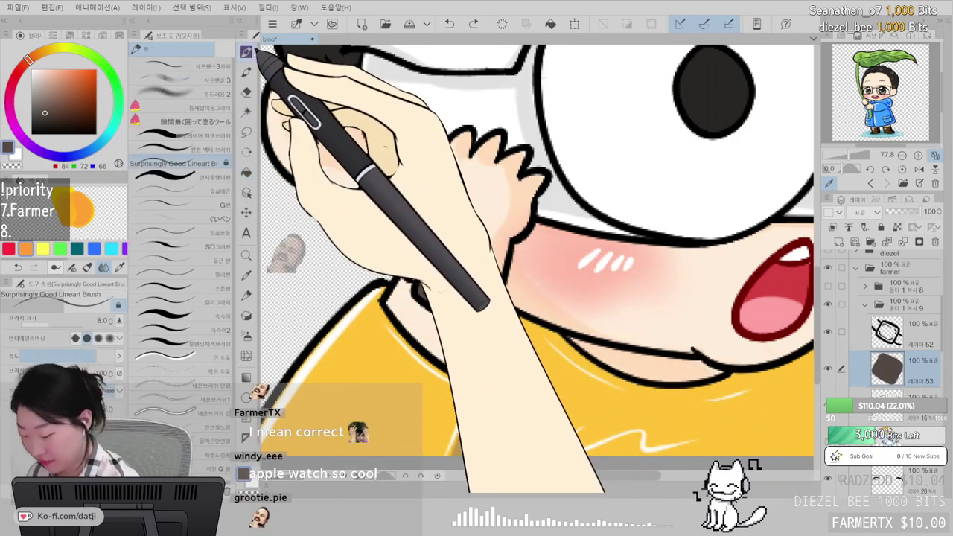
pyautogui.moveTo(484, 304); pyautogui.dragTo(491, 299)
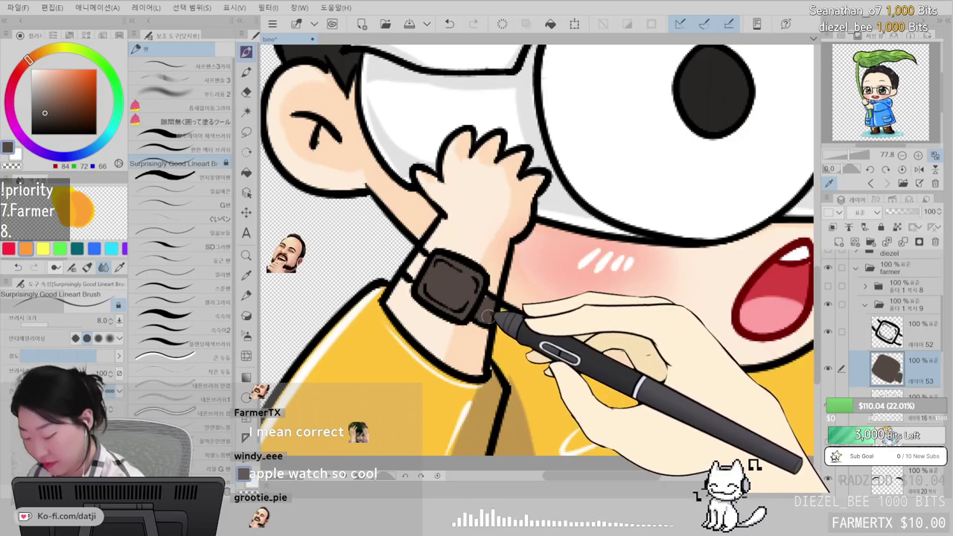
pyautogui.moveTo(421, 256)
pyautogui.mouseDown()
pyautogui.moveTo(407, 276)
pyautogui.moveTo(425, 260)
pyautogui.mouseUp()
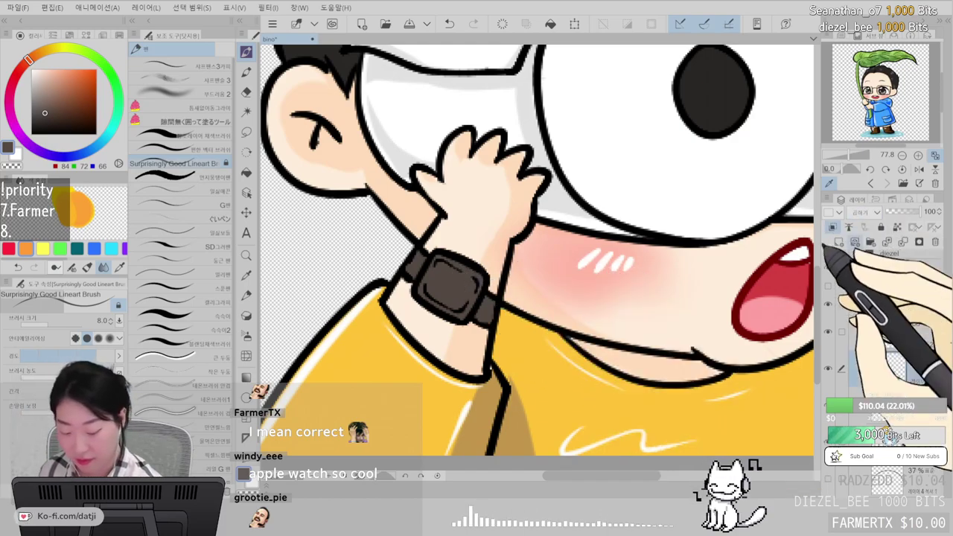
# - Shade the watch screen darker on a clipped multiply layer, leaving lighter diagonal reflection stripes across the glass
pyautogui.moveTo(458, 308); pyautogui.dragTo(469, 311)
pyautogui.hotkey('ctrl', 'z')
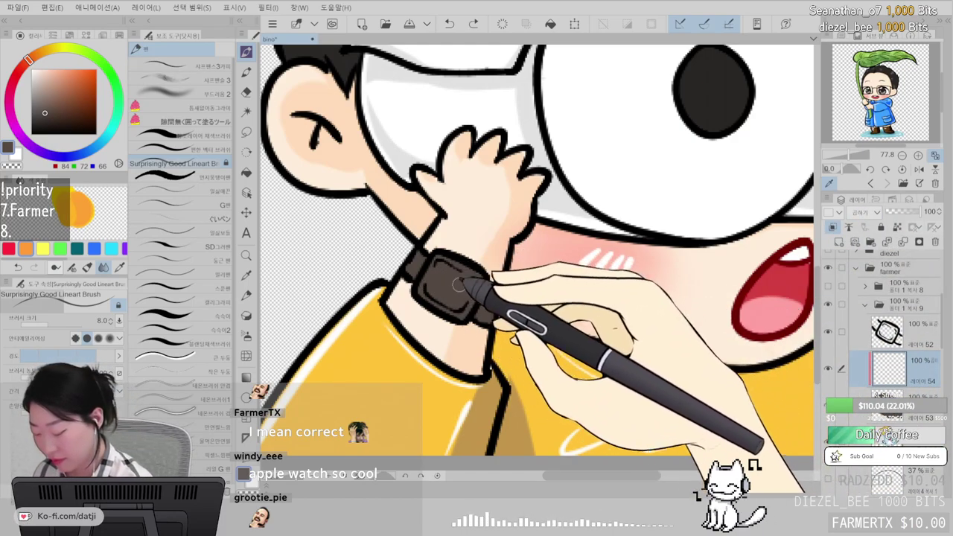
pyautogui.moveTo(458, 270)
pyautogui.mouseDown()
pyautogui.moveTo(461, 299)
pyautogui.moveTo(450, 271)
pyautogui.moveTo(461, 277)
pyautogui.moveTo(466, 290)
pyautogui.moveTo(444, 262)
pyautogui.moveTo(474, 285)
pyautogui.moveTo(466, 302)
pyautogui.moveTo(435, 263)
pyautogui.mouseUp()
pyautogui.moveTo(444, 302); pyautogui.dragTo(434, 268)
pyautogui.moveTo(447, 306)
pyautogui.mouseDown()
pyautogui.moveTo(443, 266)
pyautogui.moveTo(456, 298)
pyautogui.mouseUp()
pyautogui.press('e')
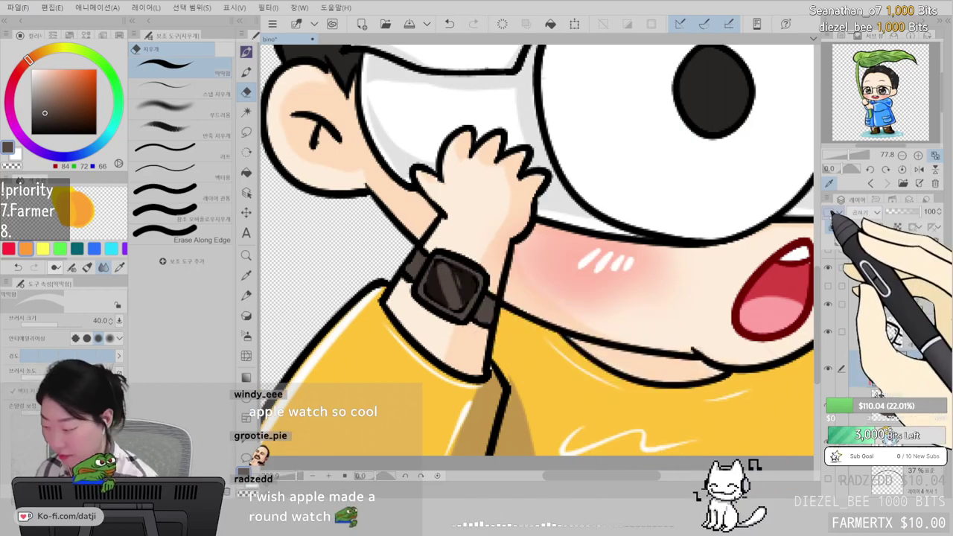
# - Draw near-white (RGB 253, 253, 253) glints on the watch's screen and case edge on a new normal layer
pyautogui.click(31, 70)
pyautogui.click(245, 50)
pyautogui.click(190, 149)
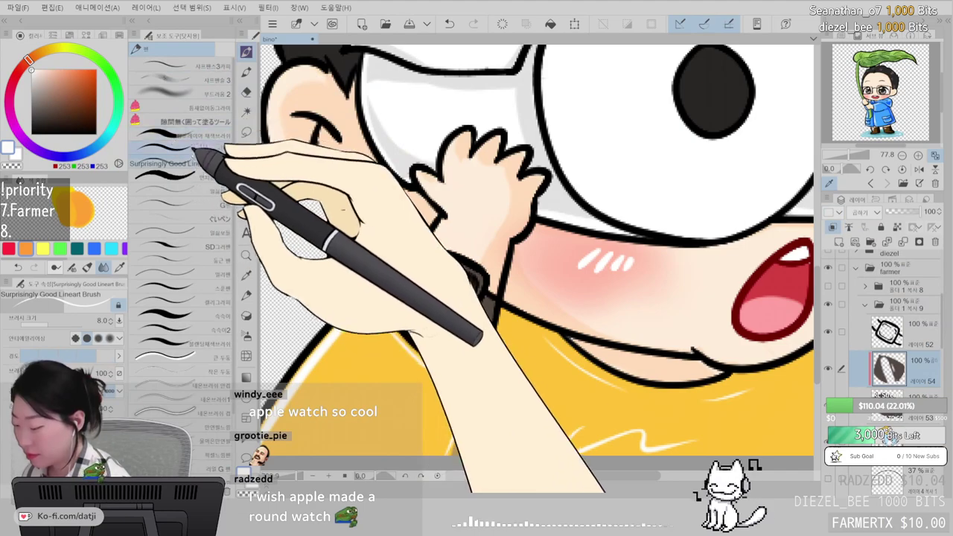
pyautogui.moveTo(438, 262); pyautogui.dragTo(446, 271)
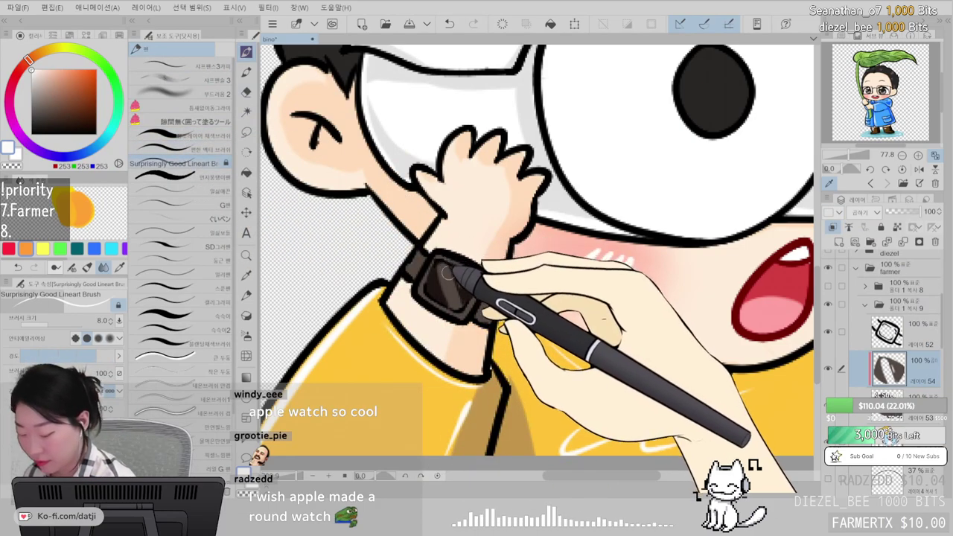
pyautogui.click(840, 242)
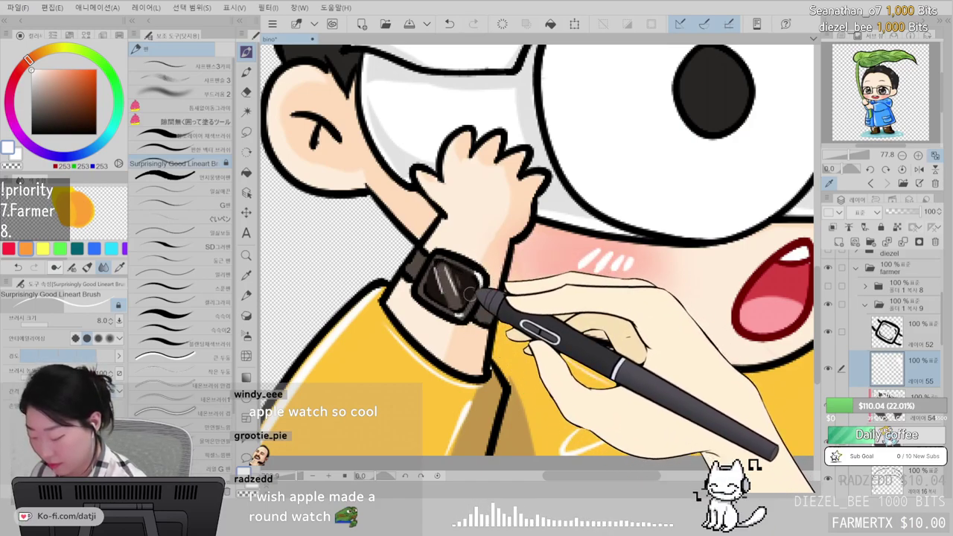
pyautogui.click(916, 430)
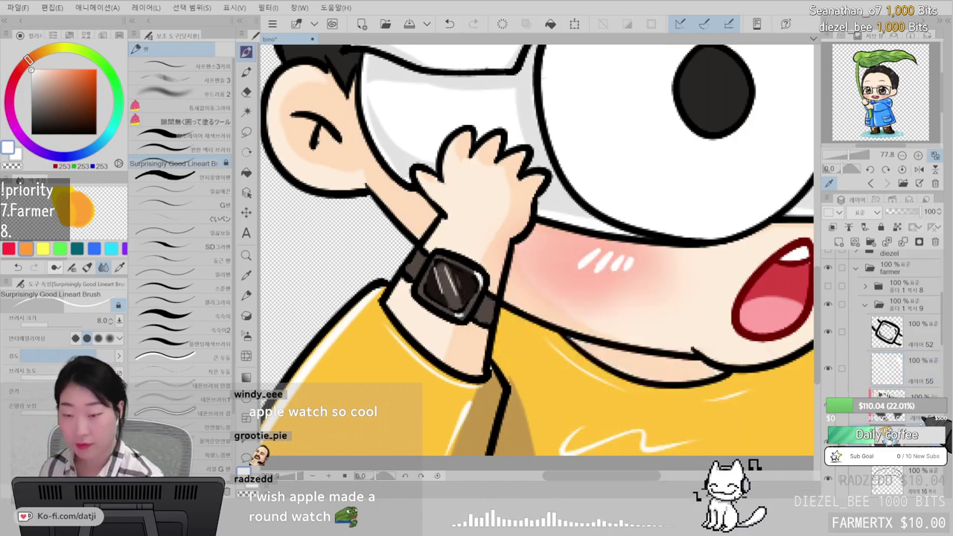
pyautogui.scroll(-3, 538, 250)
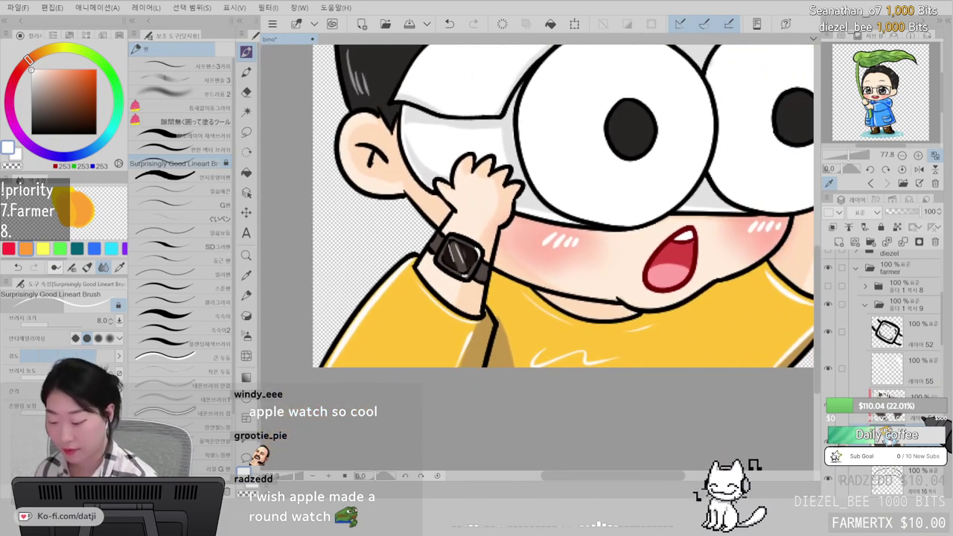
pyautogui.scroll(-4, 566, 250)
pyautogui.scroll(3, 567, 250)
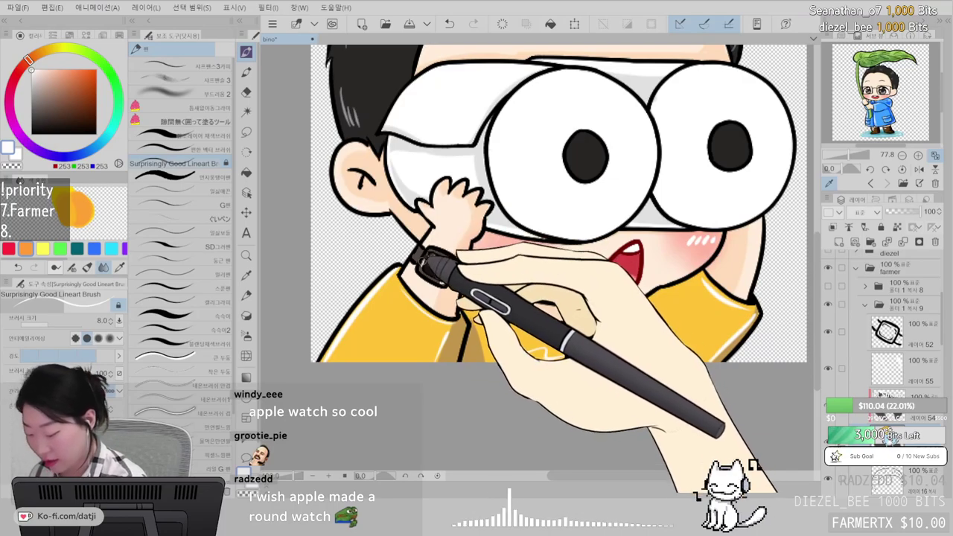
pyautogui.scroll(-4, 433, 256)
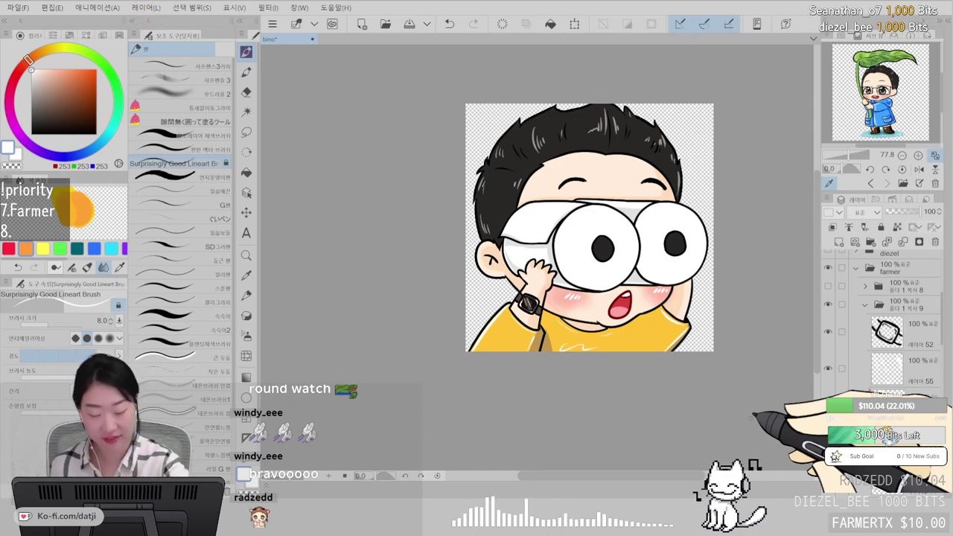
# - Select the clipped multiply layer, sample the forehead's light skin color (RGB 255, 237, 218), and choose the reference-layer coloring brush
pyautogui.keyDown('ctrl'); pyautogui.keyDown('shift'); pyautogui.click(611, 163); pyautogui.keyUp('shift'); pyautogui.keyUp('ctrl')
pyautogui.click(888, 444)
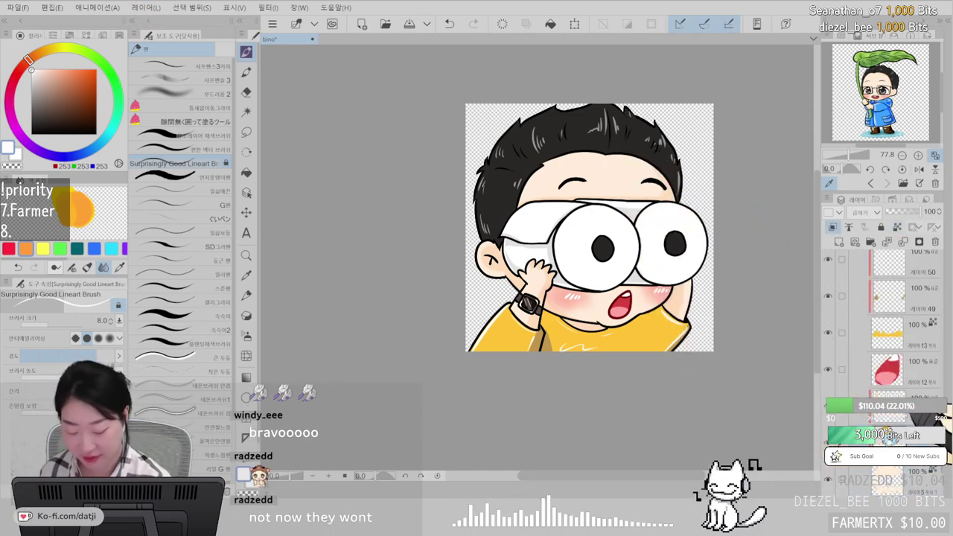
pyautogui.keyDown('alt'); pyautogui.click(600, 156); pyautogui.keyUp('alt')
pyautogui.click(201, 135)
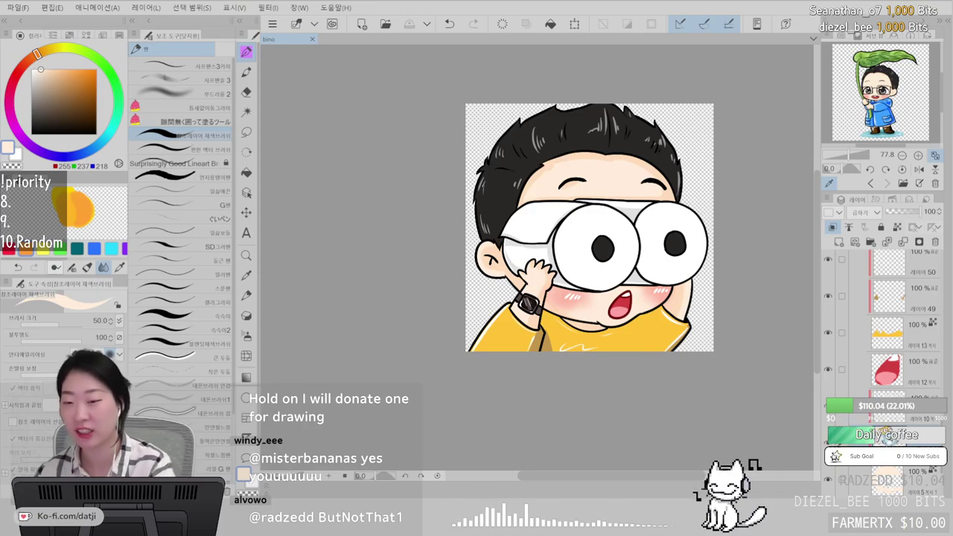
pyautogui.scroll(5, 618, 250)
pyautogui.scroll(-1, 618, 249)
pyautogui.scroll(6, 675, 373)
pyautogui.scroll(-4, 536, 298)
pyautogui.scroll(5, 536, 298)
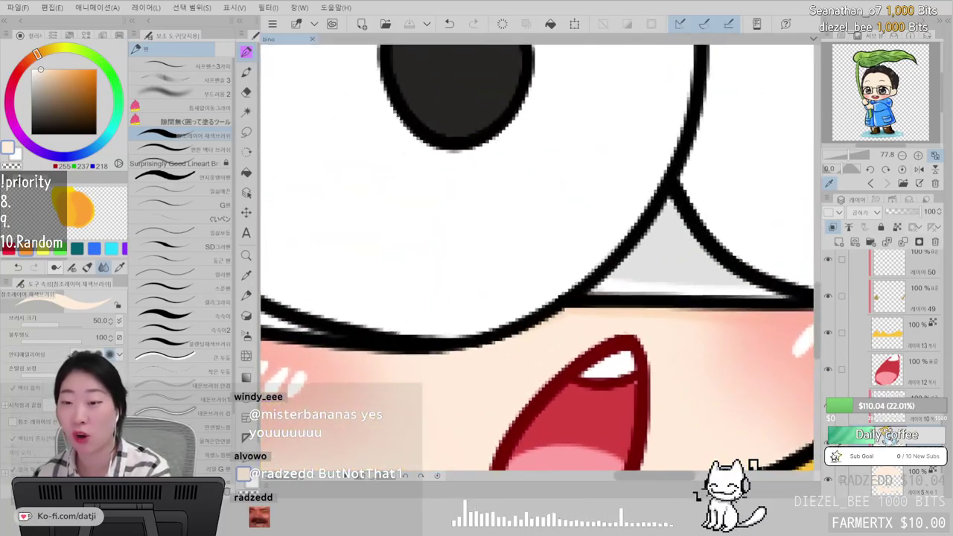
pyautogui.scroll(-5, 585, 327)
pyautogui.scroll(5, 635, 291)
pyautogui.scroll(-5, 648, 321)
pyautogui.scroll(4, 655, 331)
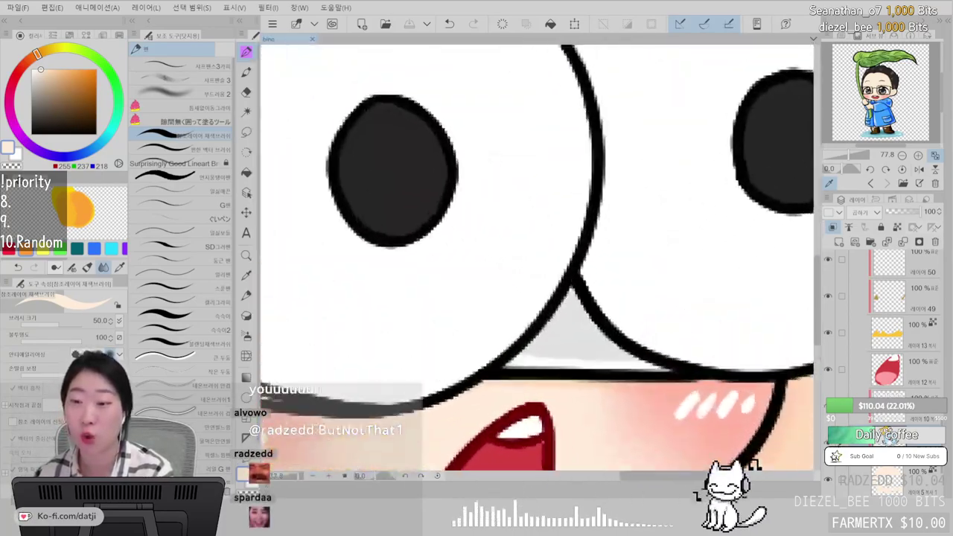
pyautogui.scroll(-4, 537, 257)
pyautogui.scroll(5, 536, 257)
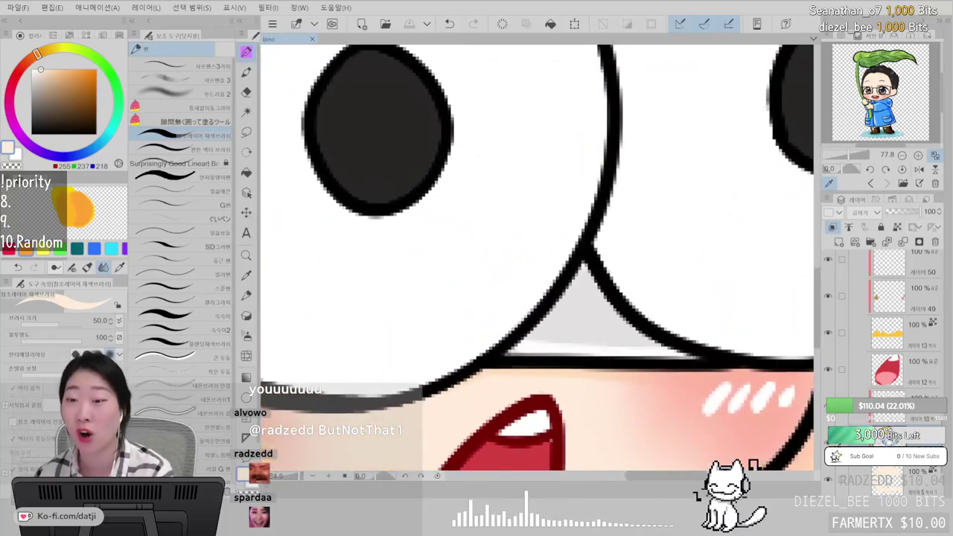
pyautogui.scroll(-4, 536, 257)
pyautogui.scroll(5, 537, 257)
pyautogui.scroll(-5, 536, 257)
pyautogui.scroll(-2, 574, 216)
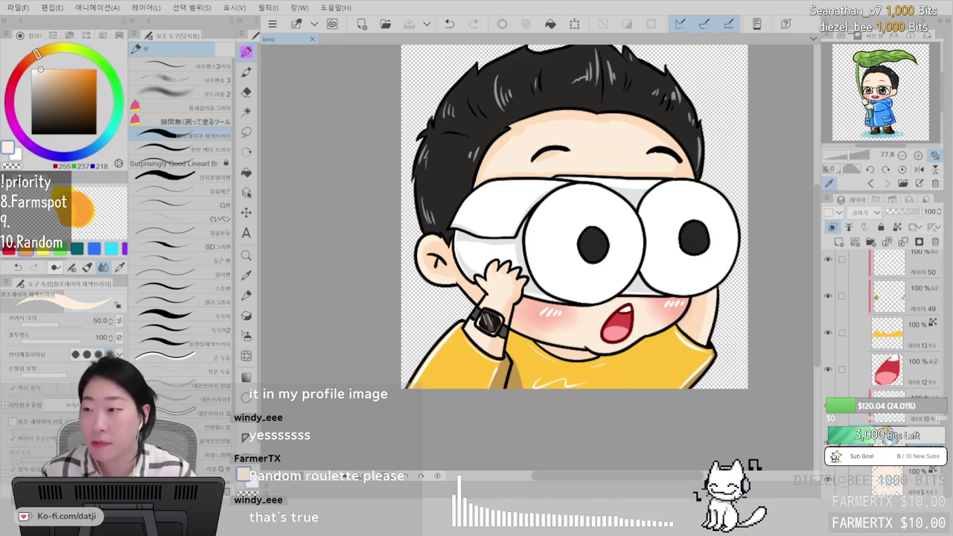
# - Switch to the browser window with the simple chat raffle page
pyautogui.hotkey('alt', 'Tab')
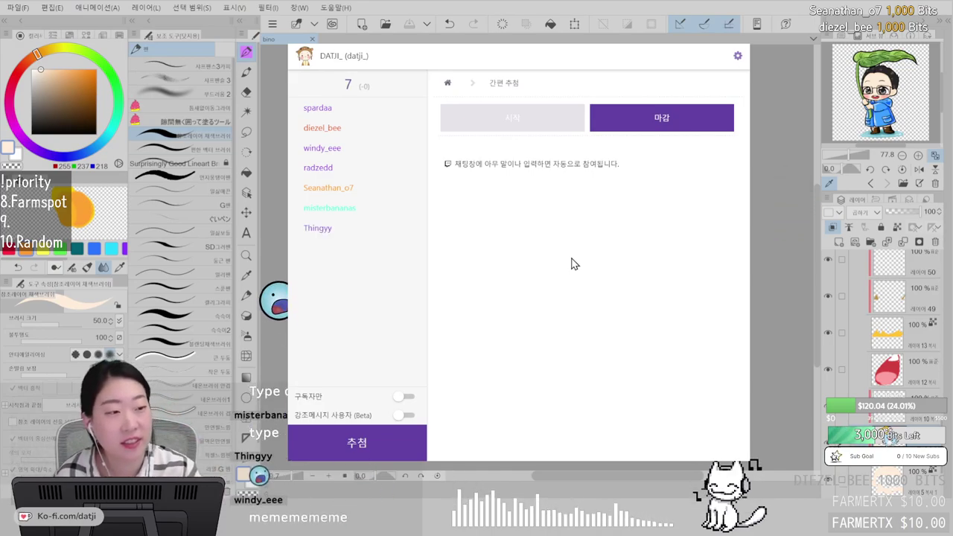
# - Exclude five of the listed viewers from the raffle entrants
pyautogui.click(367, 189)
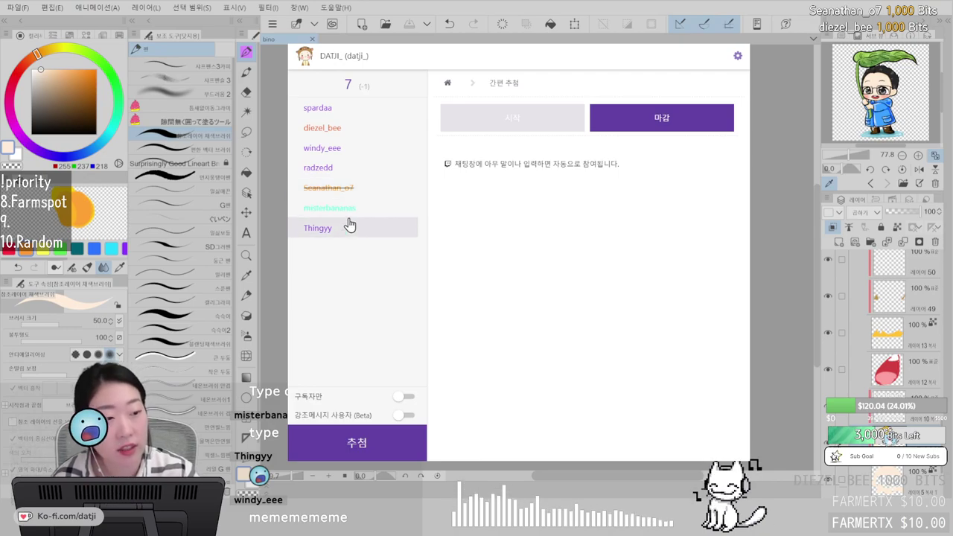
pyautogui.click(341, 129)
pyautogui.click(325, 269)
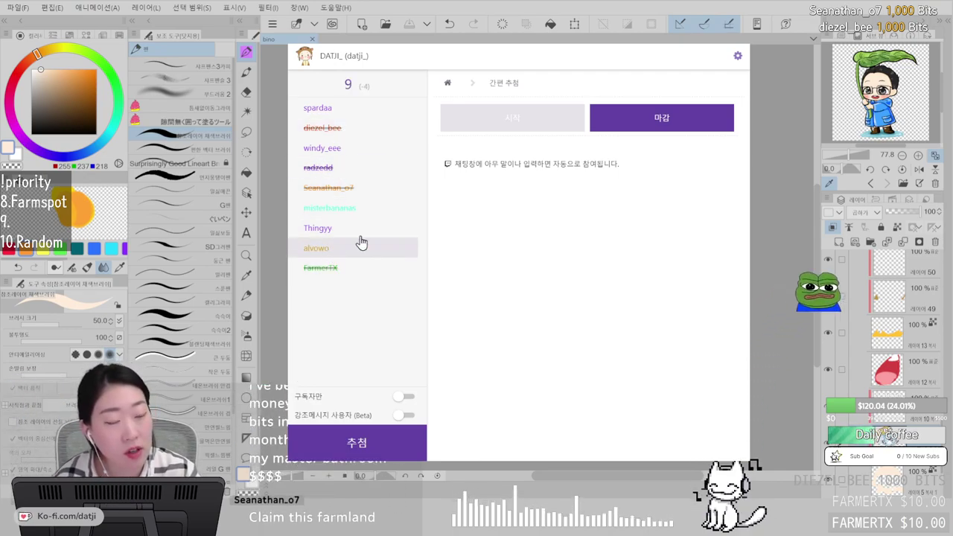
pyautogui.click(355, 249)
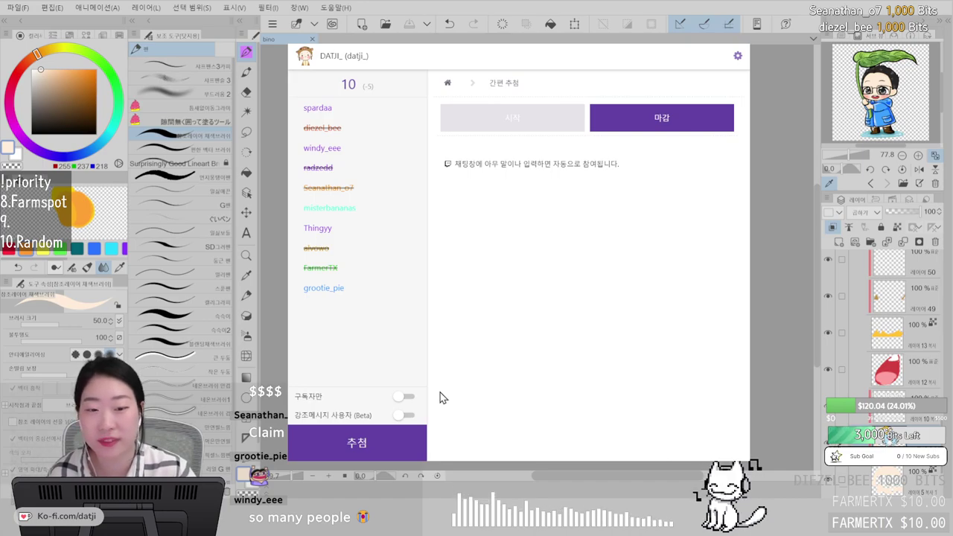
# - Draw a raffle winner, close the result, and redraw after excluding the last two entrants in the list
pyautogui.click(365, 445)
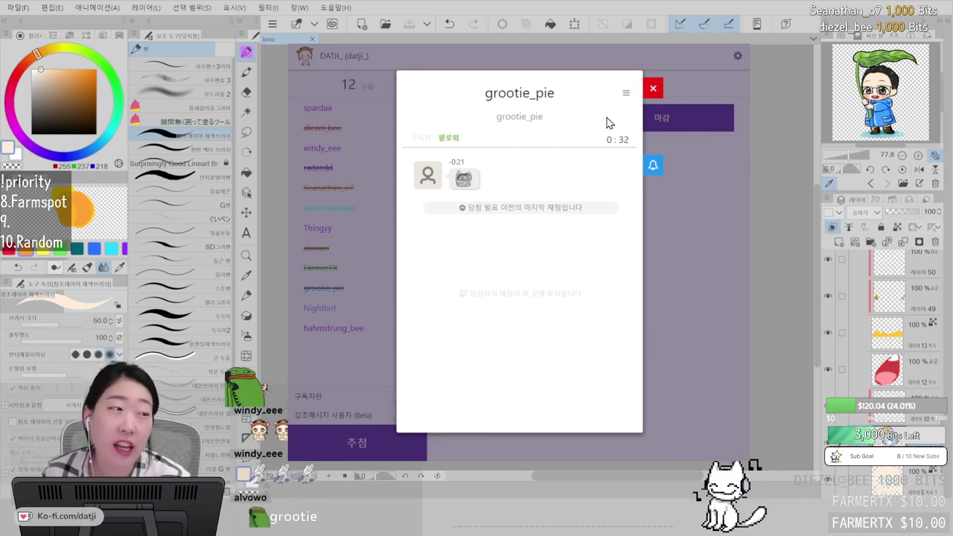
pyautogui.click(651, 90)
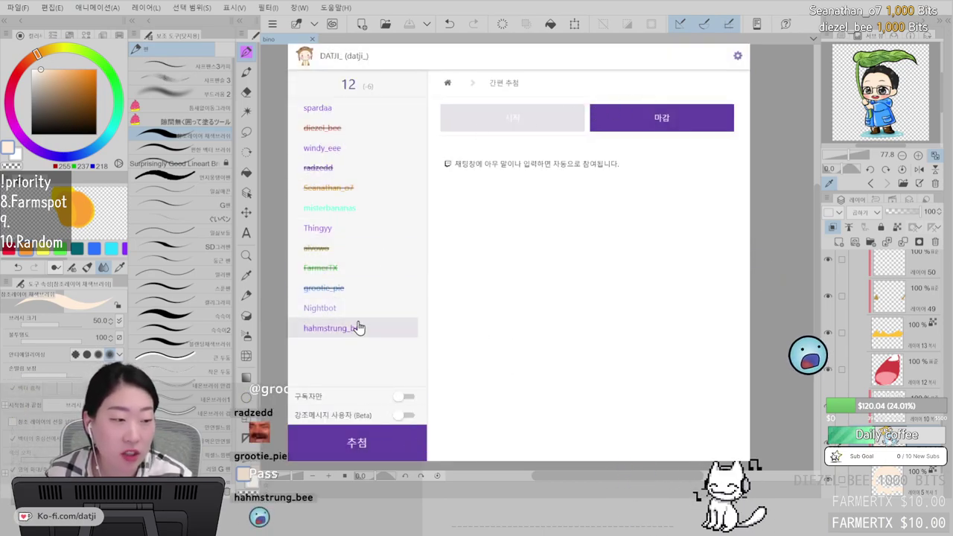
pyautogui.click(367, 444)
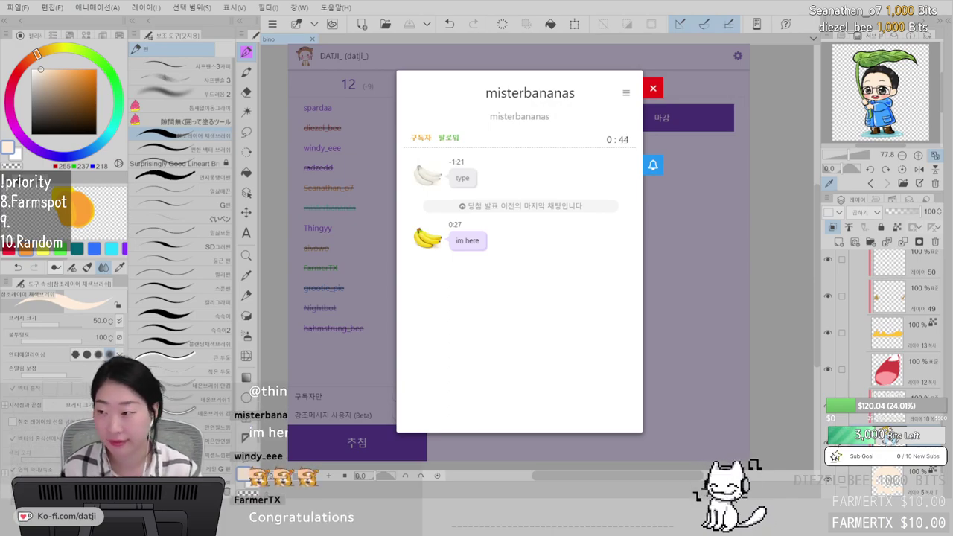
pyautogui.hotkey('alt', 'Tab')
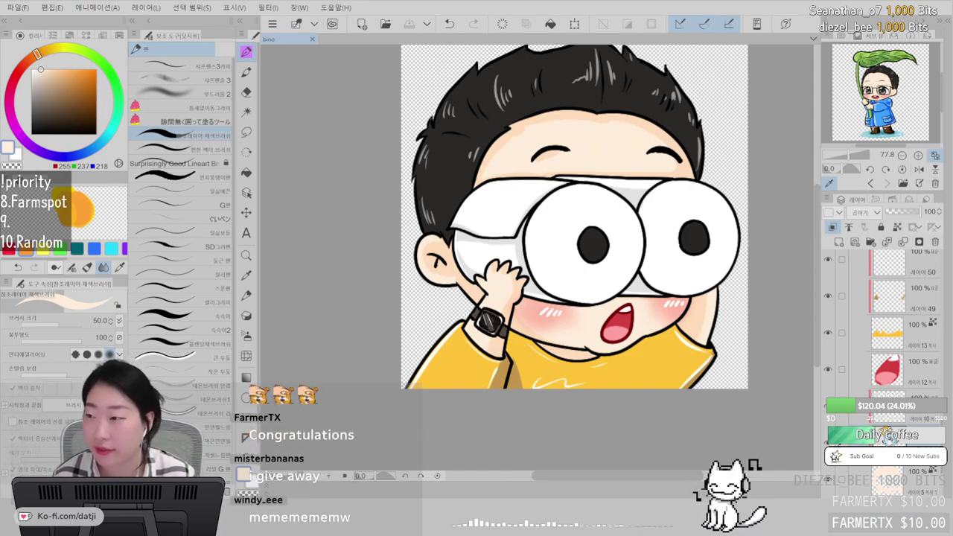
pyautogui.hotkey('alt', 'Tab')
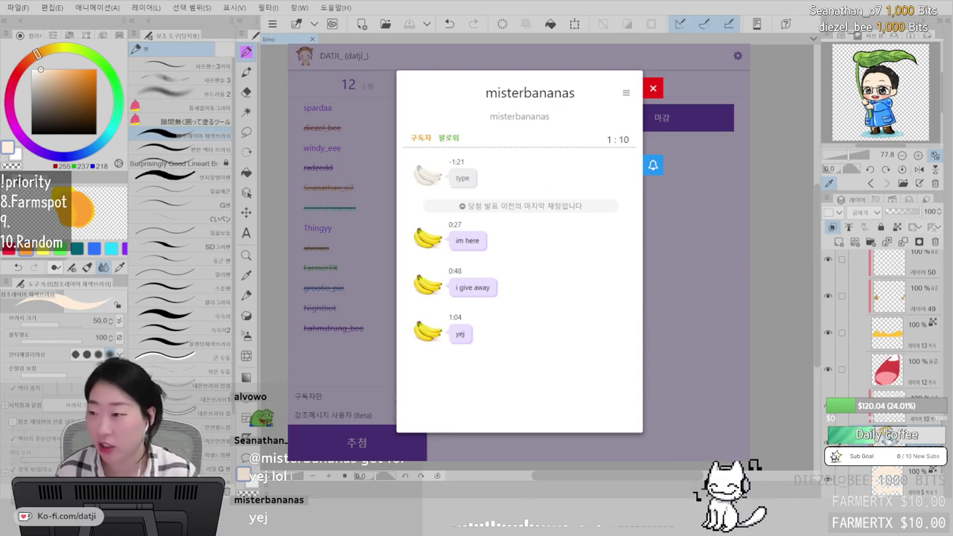
# - Switch to Clip Studio Paint, hide the finished character's farmer folder, and select the folder below it
pyautogui.hotkey('alt', 'Tab')
pyautogui.scroll(10, 913, 348)
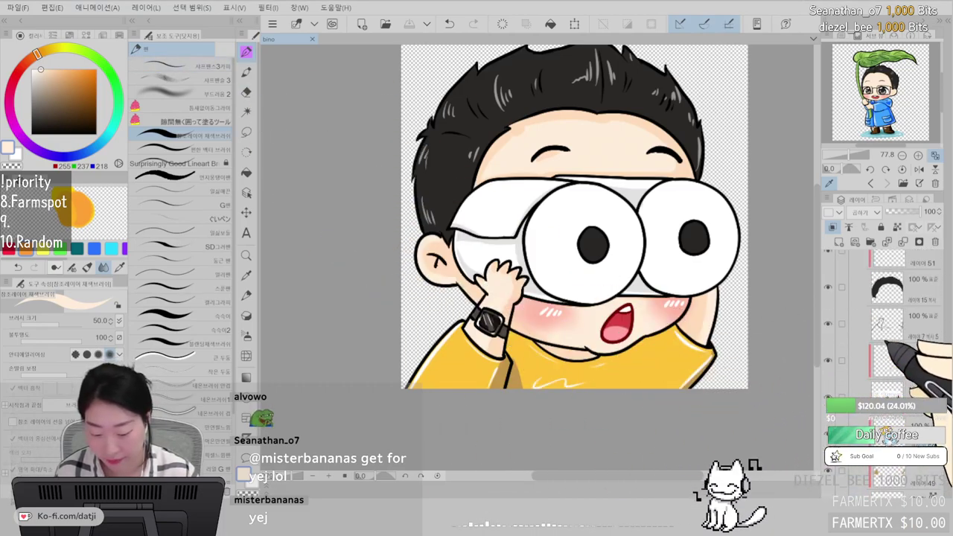
pyautogui.click(913, 352)
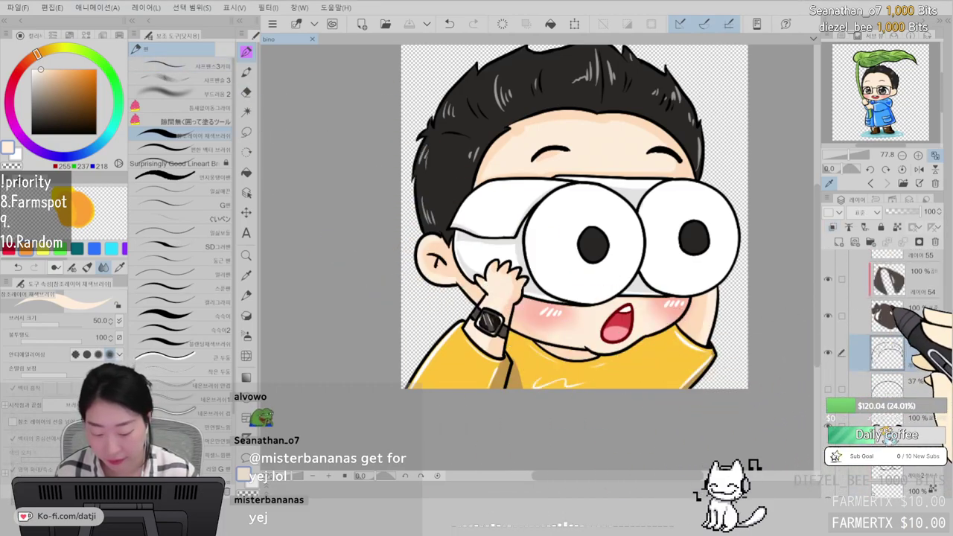
pyautogui.scroll(3, 879, 317)
pyautogui.click(856, 316)
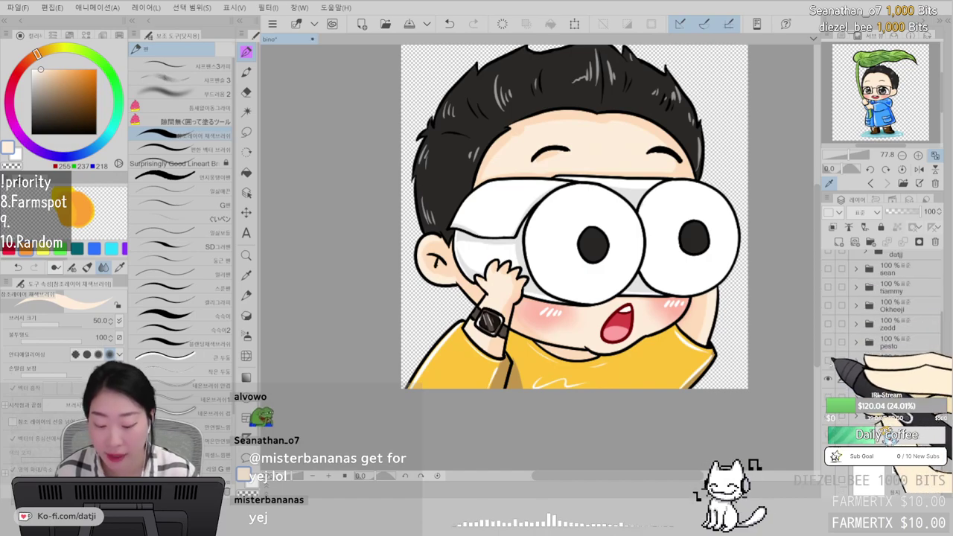
pyautogui.click(829, 378)
pyautogui.click(914, 399)
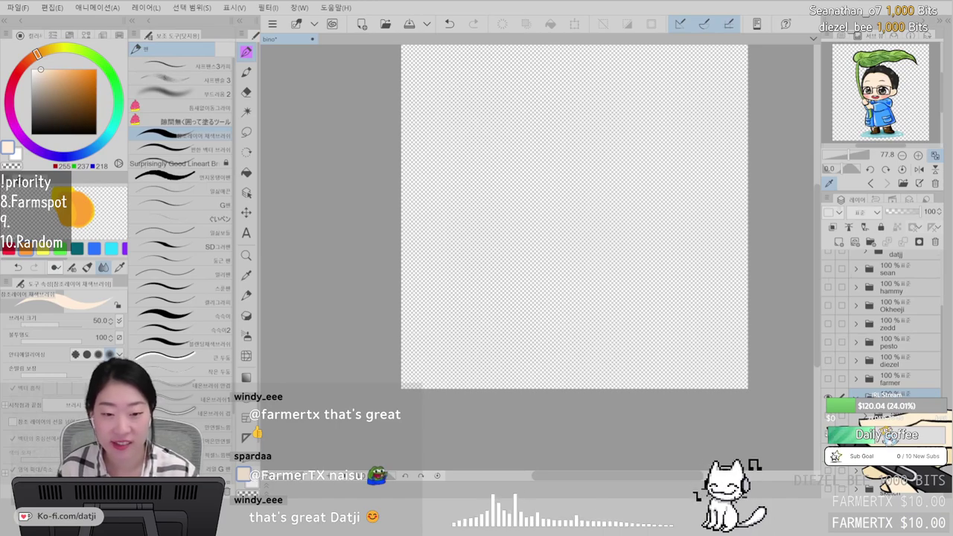
# - Compare the striped-shirt and blue-shirt base poses by toggling their folders, leaving only the blue-shirt pose shown
pyautogui.click(828, 434)
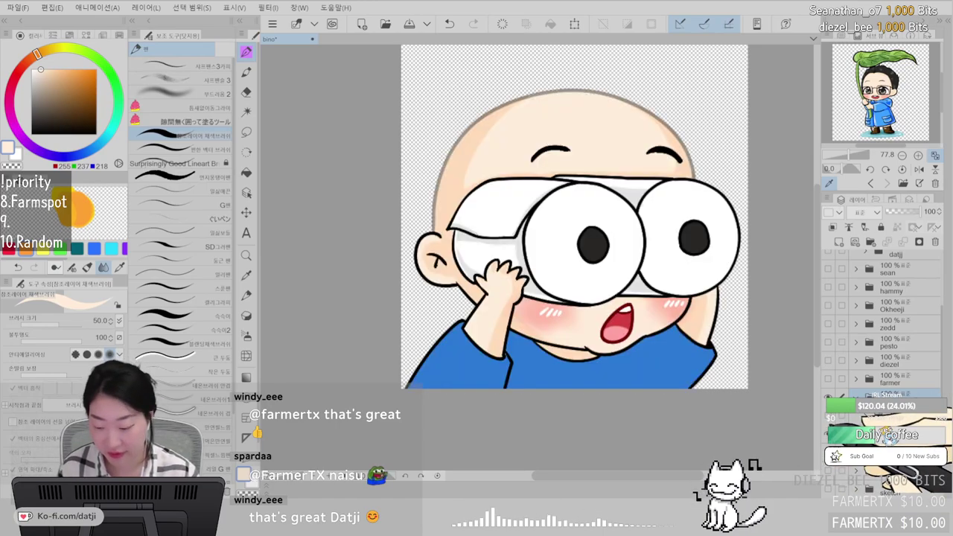
pyautogui.hotkey('ctrl', 'z')
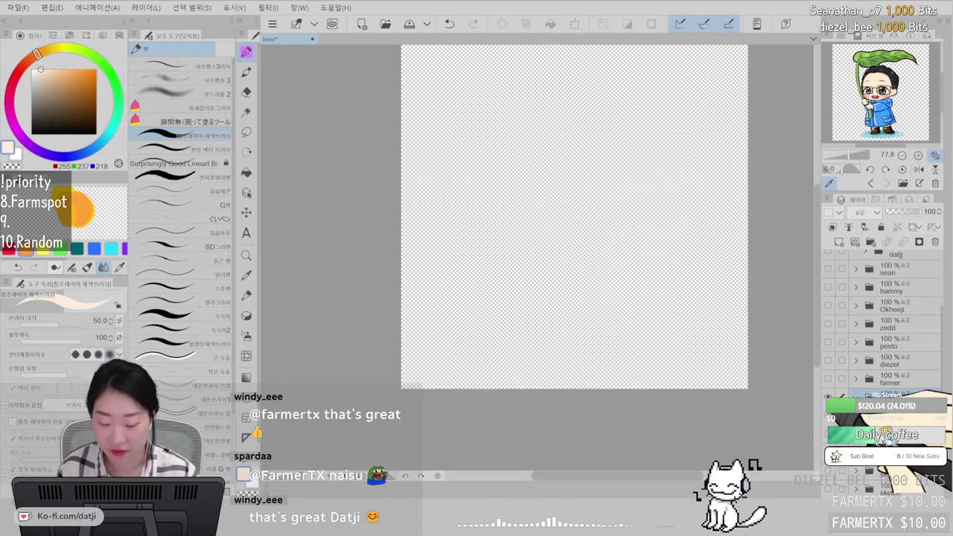
pyautogui.hotkey('ctrl', 'v')
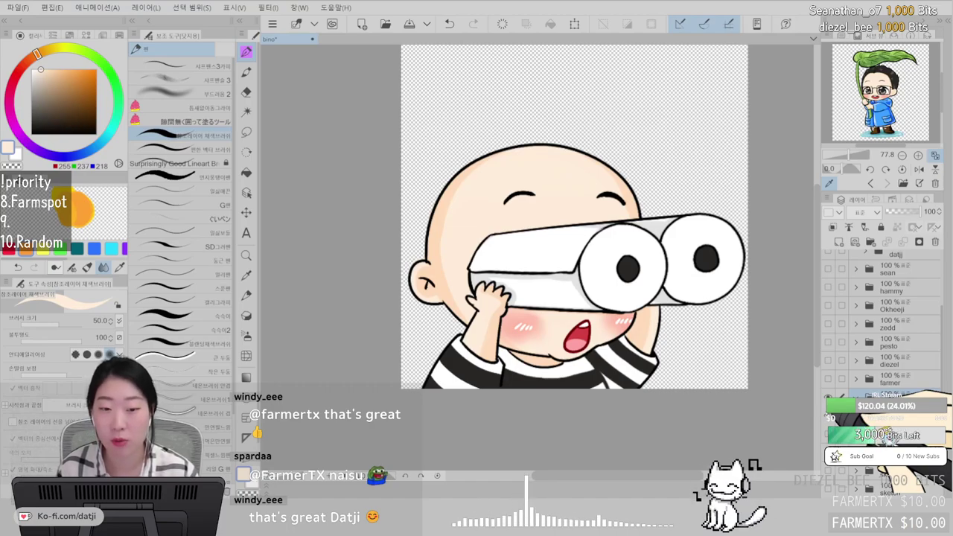
pyautogui.hotkey('ctrl', 'z')
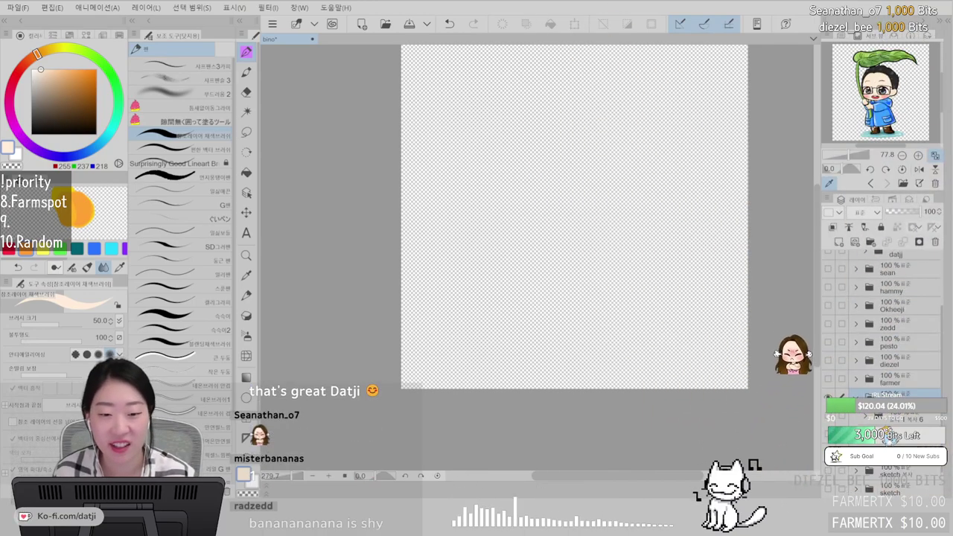
pyautogui.hotkey('ctrl', 'v')
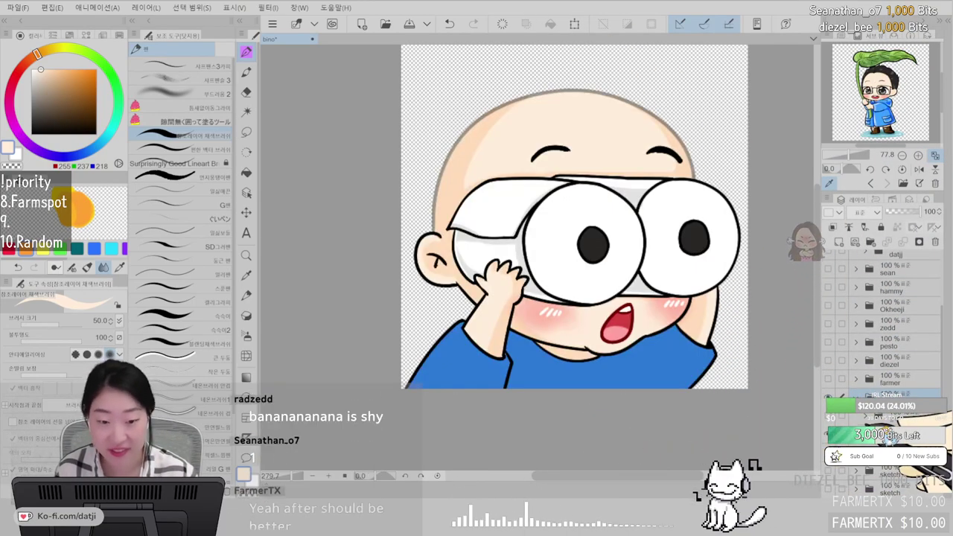
# - Draw the right side of the forehead hairline and outer hair contour in black with the Surprisingly Good Lineart Brush
pyautogui.scroll(2, 603, 248)
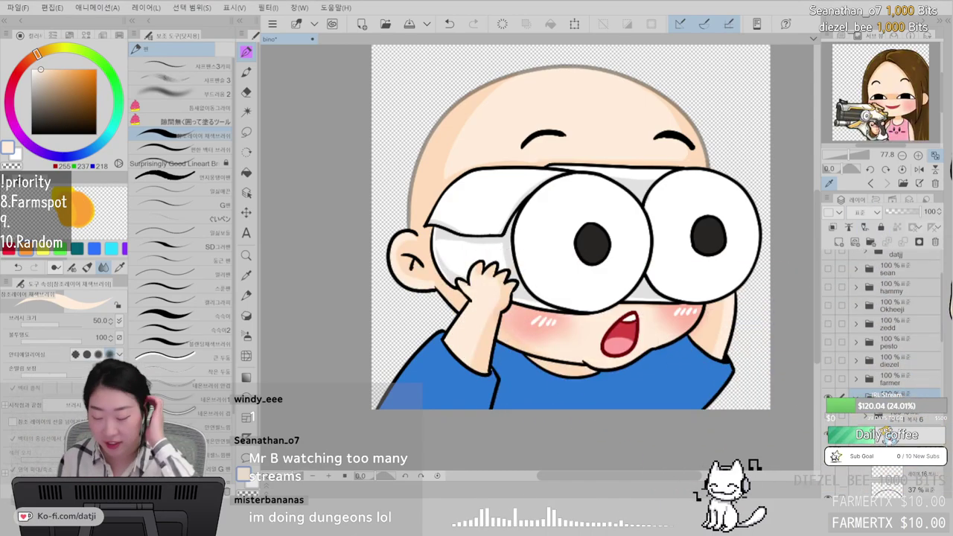
pyautogui.scroll(-3, 886, 335)
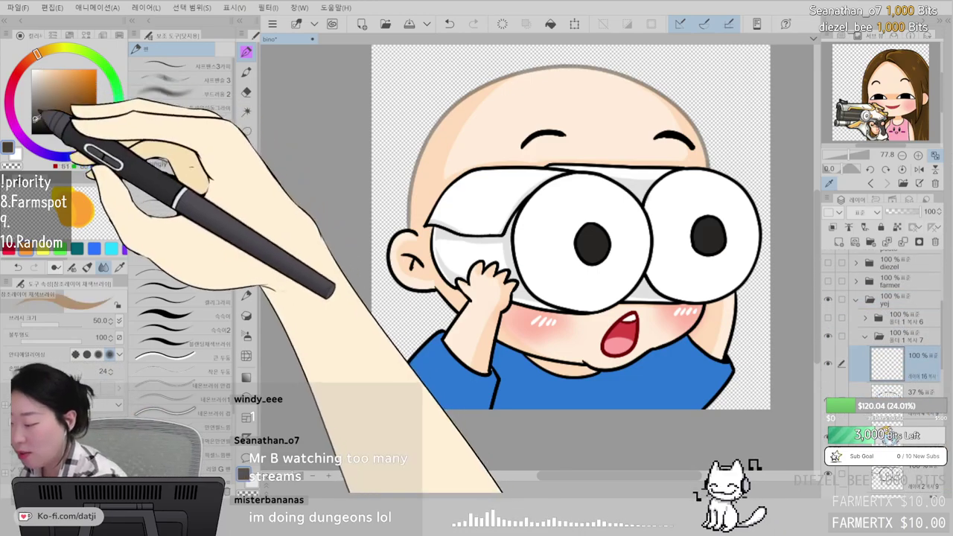
pyautogui.moveTo(46, 100); pyautogui.dragTo(31, 143)
pyautogui.click(216, 163)
pyautogui.moveTo(672, 290); pyautogui.dragTo(629, 297)
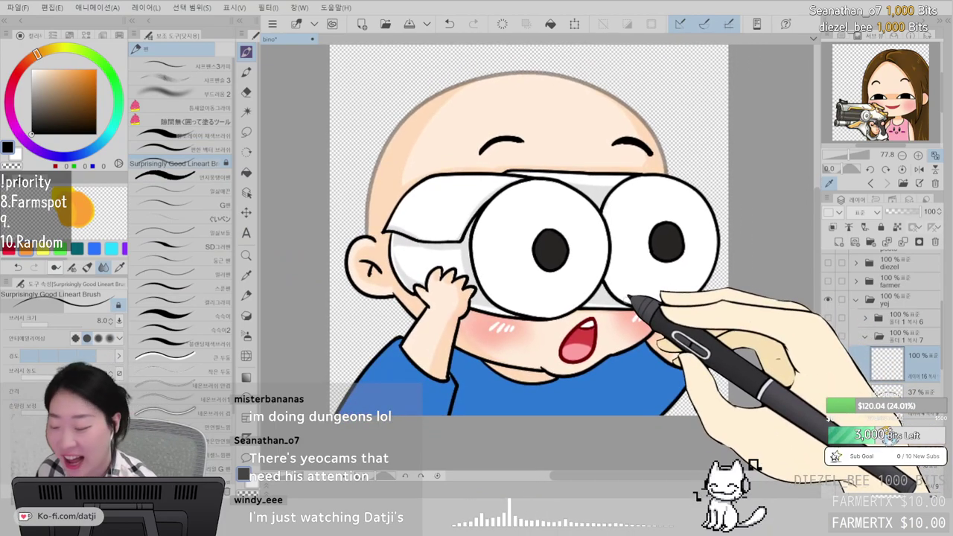
pyautogui.moveTo(555, 94)
pyautogui.mouseDown()
pyautogui.moveTo(594, 108)
pyautogui.moveTo(632, 163)
pyautogui.moveTo(611, 127)
pyautogui.moveTo(564, 93)
pyautogui.moveTo(617, 118)
pyautogui.moveTo(648, 173)
pyautogui.mouseUp()
pyautogui.hotkey('ctrl', 'z')
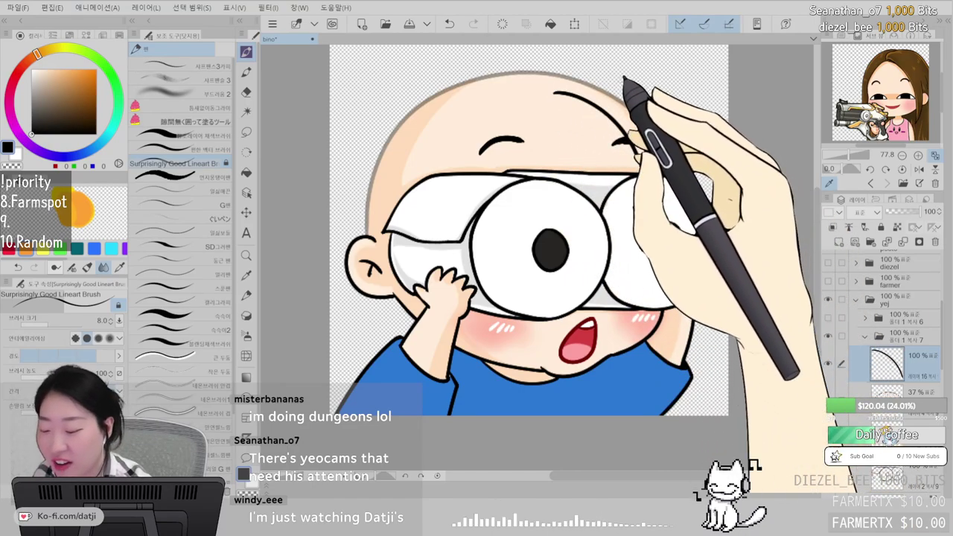
pyautogui.moveTo(592, 71)
pyautogui.mouseDown()
pyautogui.moveTo(652, 99)
pyautogui.moveTo(678, 176)
pyautogui.mouseUp()
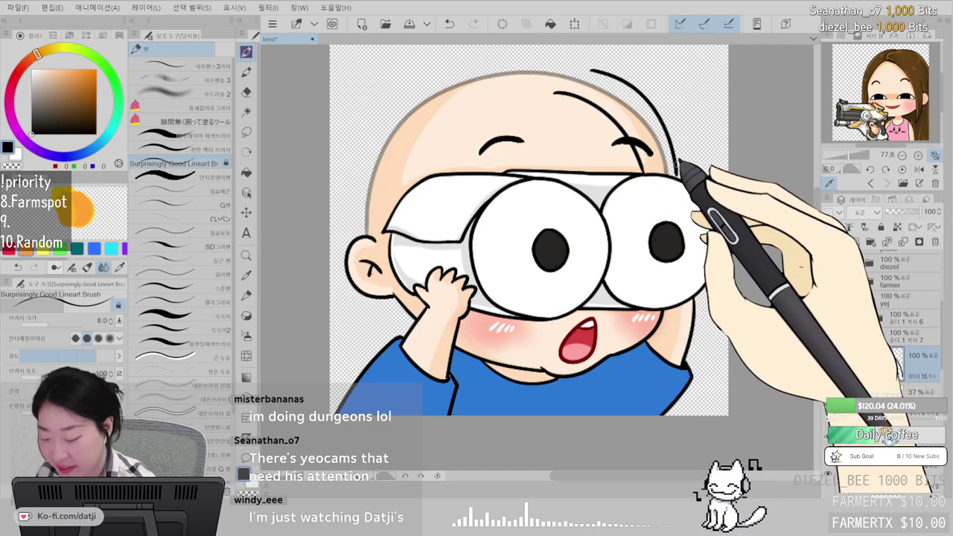
# - Draw the left half of the forehead hairline and a long hair strand running down past the ear
pyautogui.moveTo(558, 96)
pyautogui.mouseDown()
pyautogui.moveTo(496, 110)
pyautogui.moveTo(467, 163)
pyautogui.mouseUp()
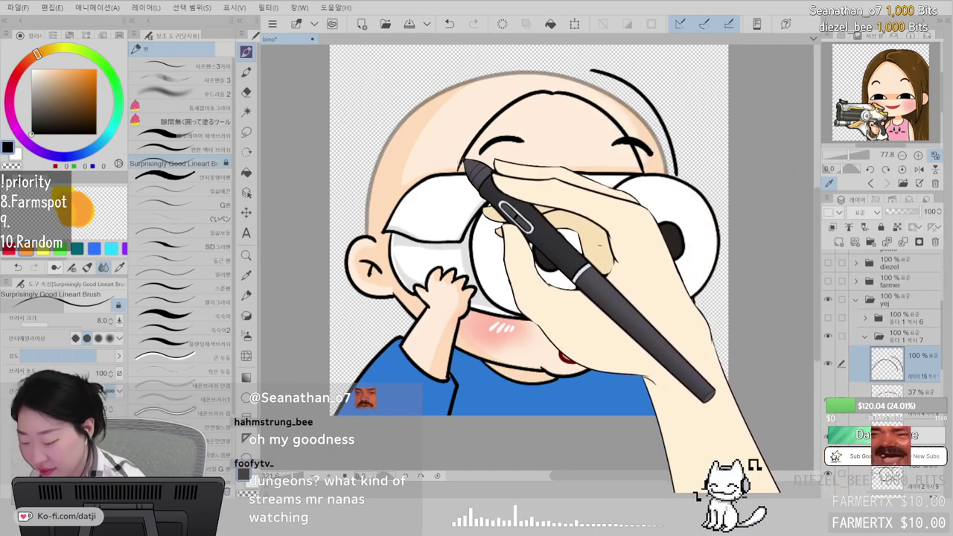
pyautogui.hotkey('ctrl', 'z')
pyautogui.moveTo(556, 91)
pyautogui.mouseDown()
pyautogui.moveTo(516, 95)
pyautogui.moveTo(453, 172)
pyautogui.mouseUp()
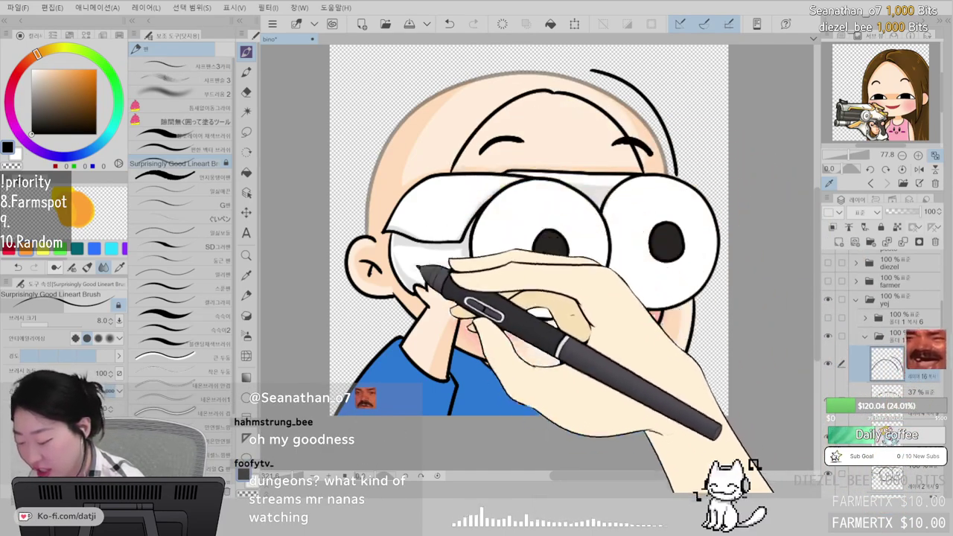
pyautogui.moveTo(371, 191); pyautogui.dragTo(393, 343)
# - Draw the long outer hair contour along the left side of the head and join it over the crown
pyautogui.moveTo(494, 334); pyautogui.dragTo(657, 345)
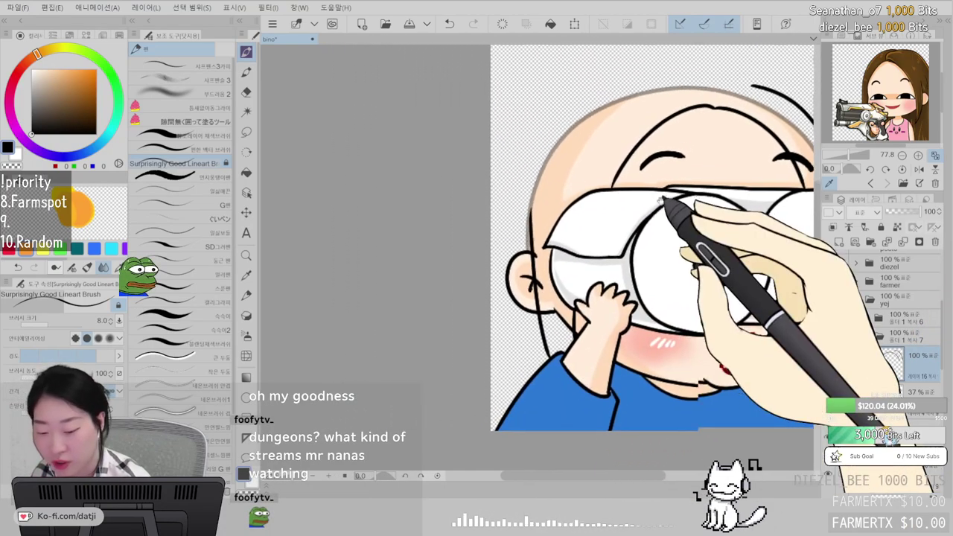
pyautogui.moveTo(661, 201); pyautogui.dragTo(652, 242)
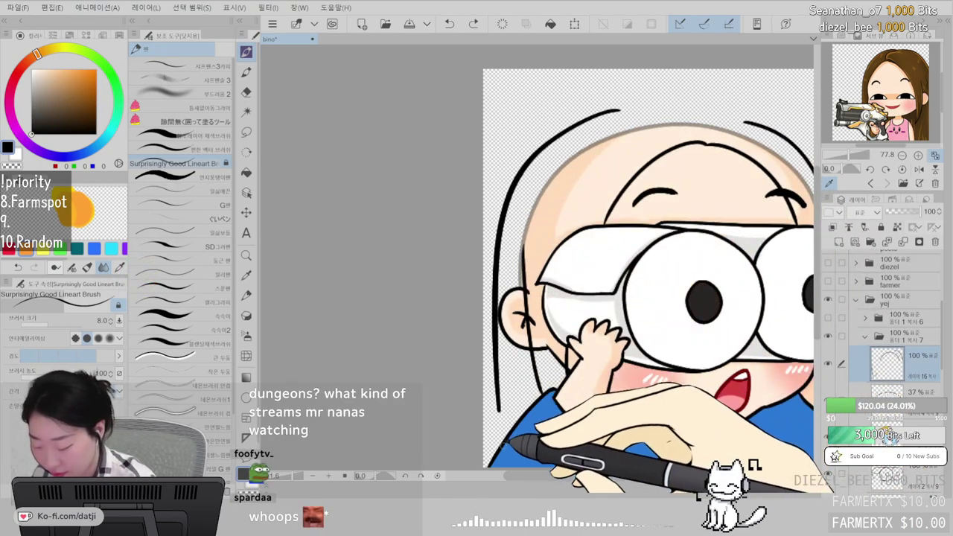
pyautogui.scroll(4, 709, 263)
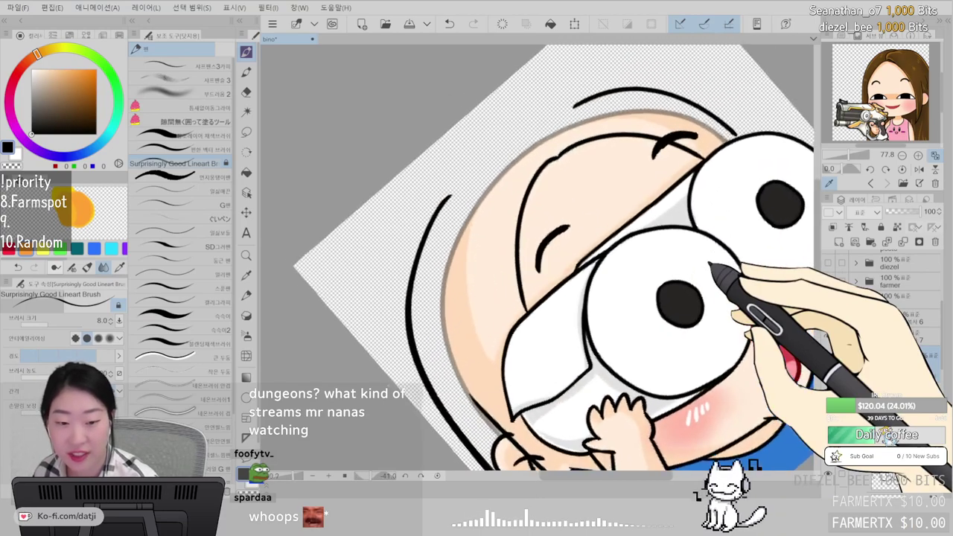
pyautogui.scroll(-1, 709, 263)
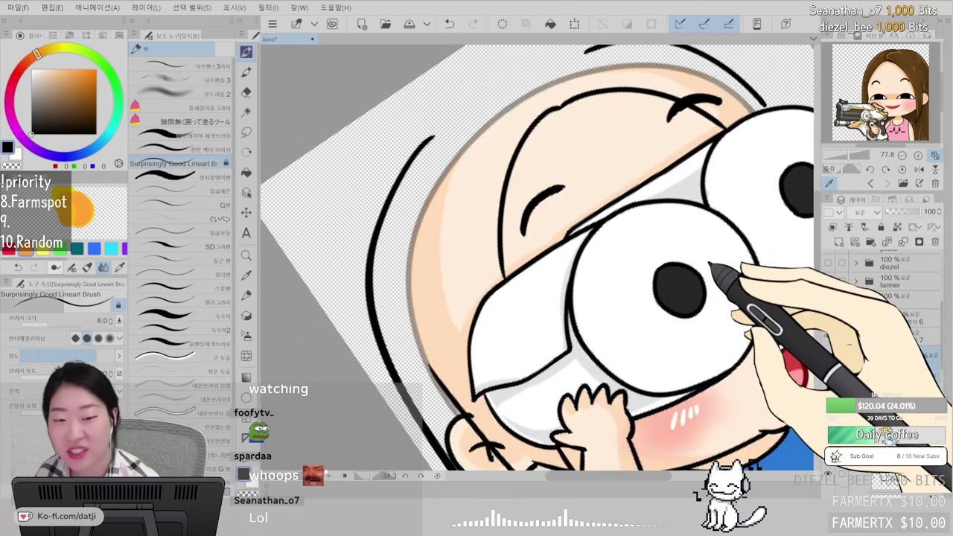
pyautogui.moveTo(533, 140); pyautogui.dragTo(546, 199)
pyautogui.moveTo(448, 196)
pyautogui.mouseDown()
pyautogui.moveTo(557, 113)
pyautogui.moveTo(639, 99)
pyautogui.mouseUp()
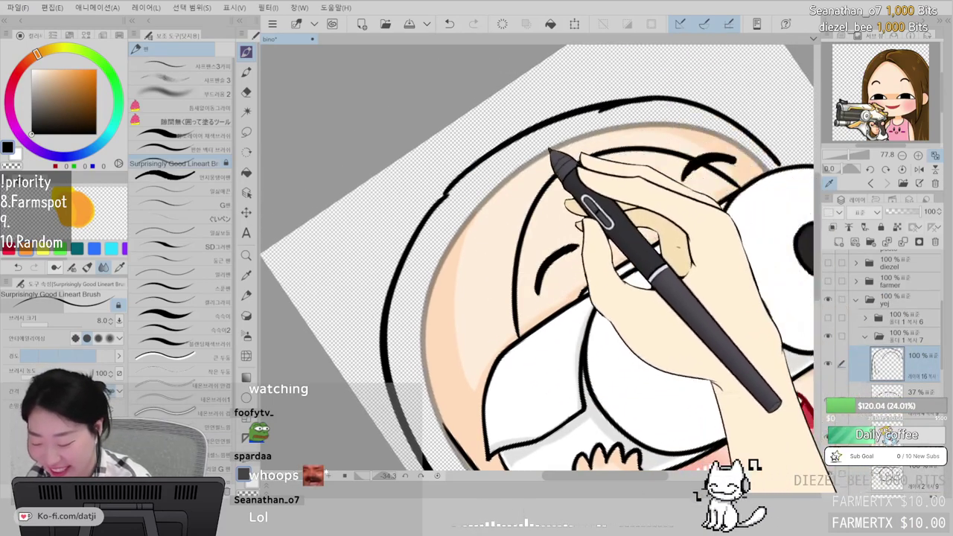
# - Clean up the crown contour with the eraser, and draw a short parting line with the lineart brush
pyautogui.press('e')
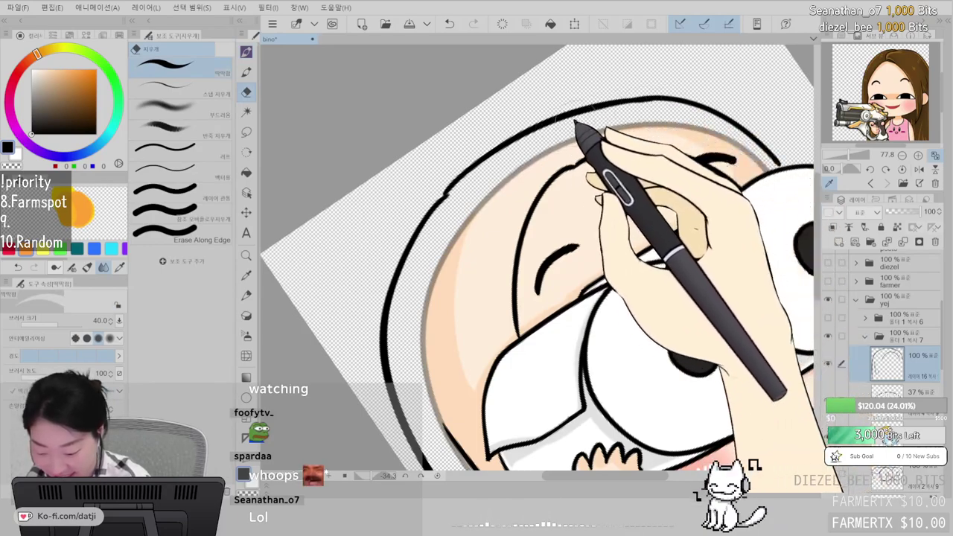
pyautogui.scroll(-4, 696, 108)
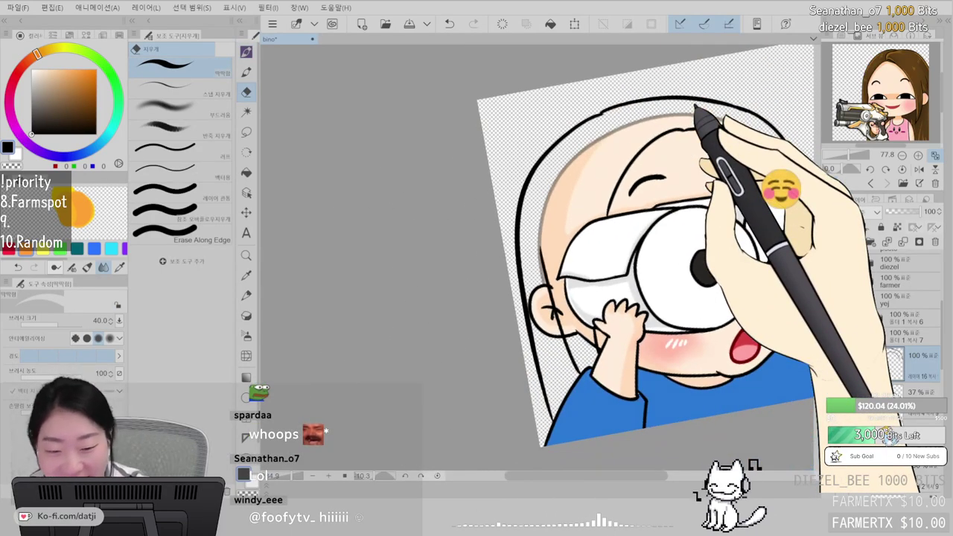
pyautogui.scroll(2, 696, 108)
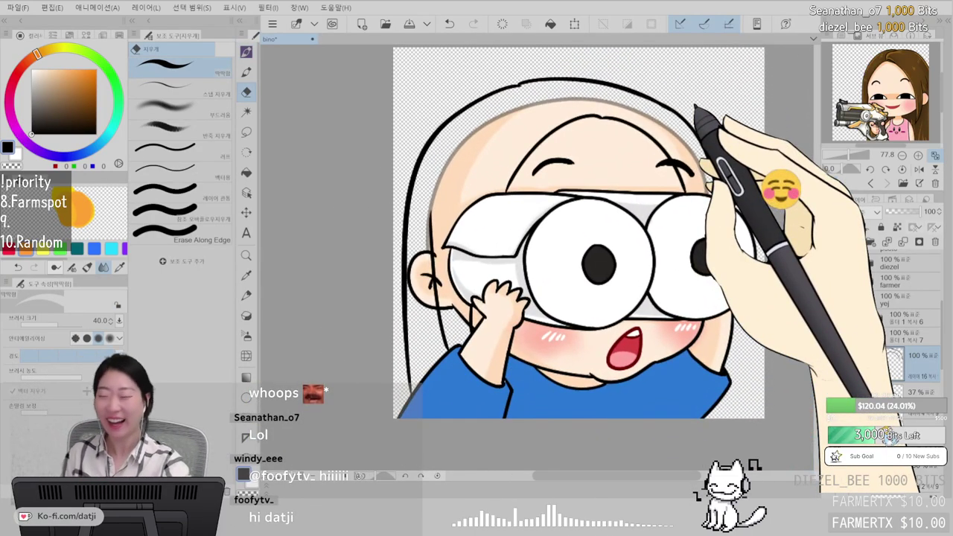
pyautogui.click(246, 50)
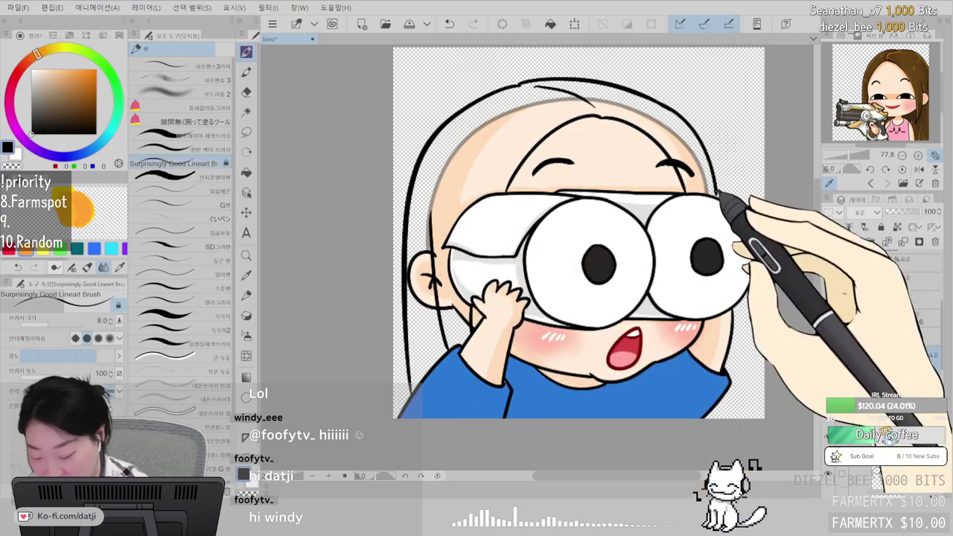
# - Hide the 37% opacity head outline layer and sample brown (RGB 100, 66, 23) from the reference character's hair
pyautogui.click(857, 395)
pyautogui.click(828, 400)
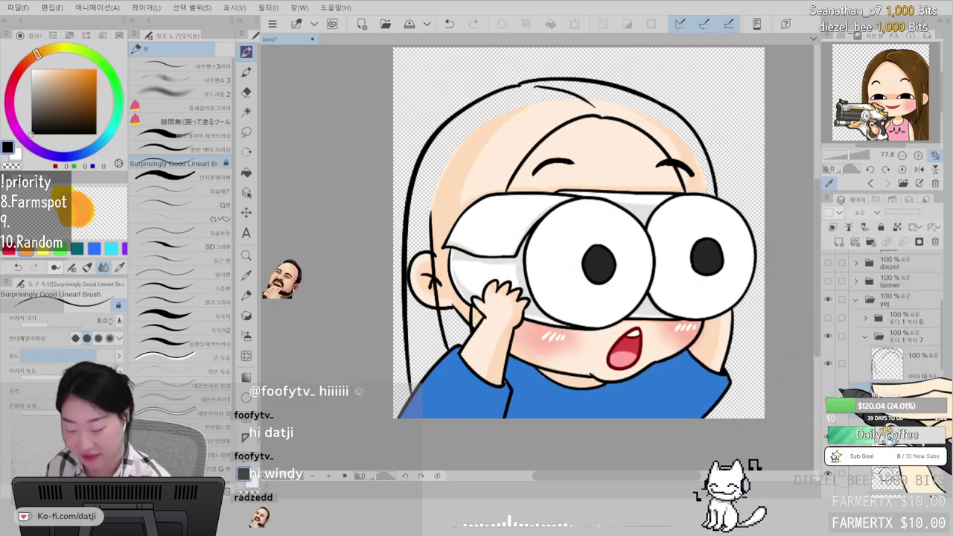
pyautogui.click(914, 81)
pyautogui.scroll(-4, 886, 328)
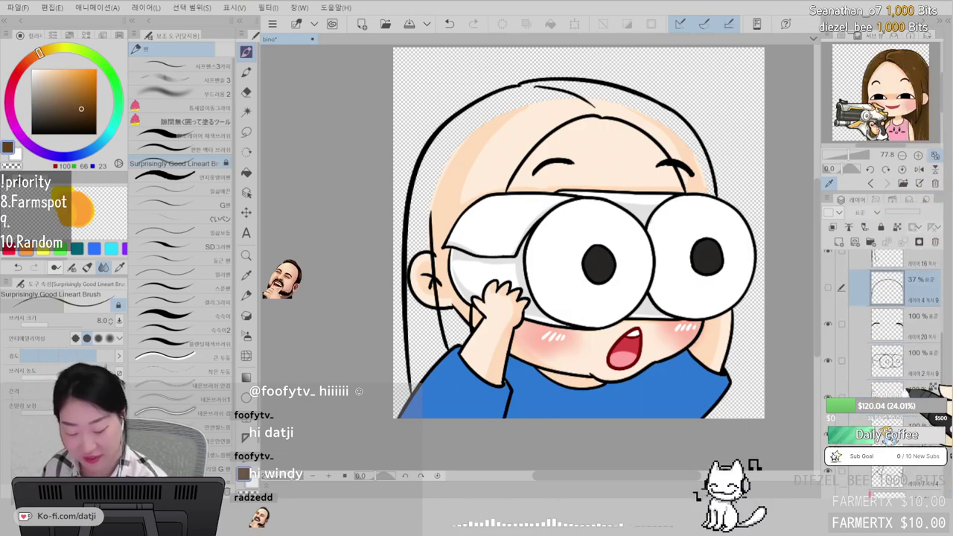
# - Erase the head outline running over the hair between the ear and the raised hand
pyautogui.press('e')
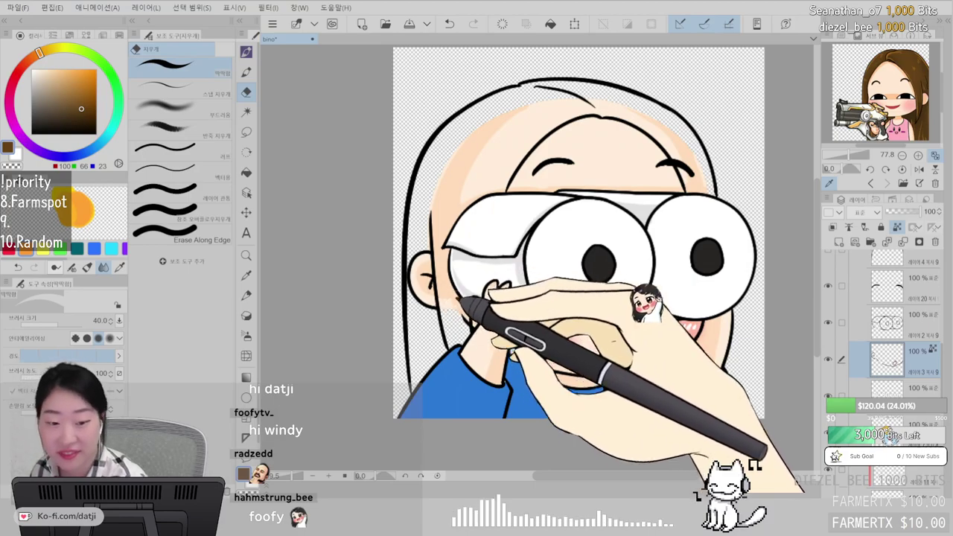
pyautogui.moveTo(516, 331); pyautogui.dragTo(495, 300)
pyautogui.moveTo(449, 273); pyautogui.dragTo(451, 309)
# - Fill the hair with the sampled brown on its own layer beneath the lineart, and paint over the remaining gaps
pyautogui.click(920, 409)
pyautogui.moveTo(926, 453); pyautogui.dragTo(918, 387)
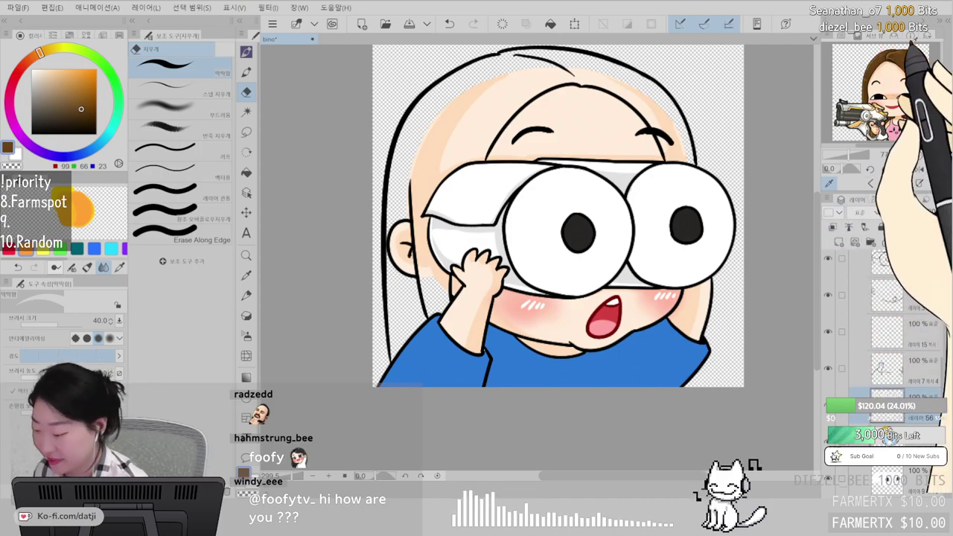
pyautogui.press('g')
pyautogui.click(504, 72)
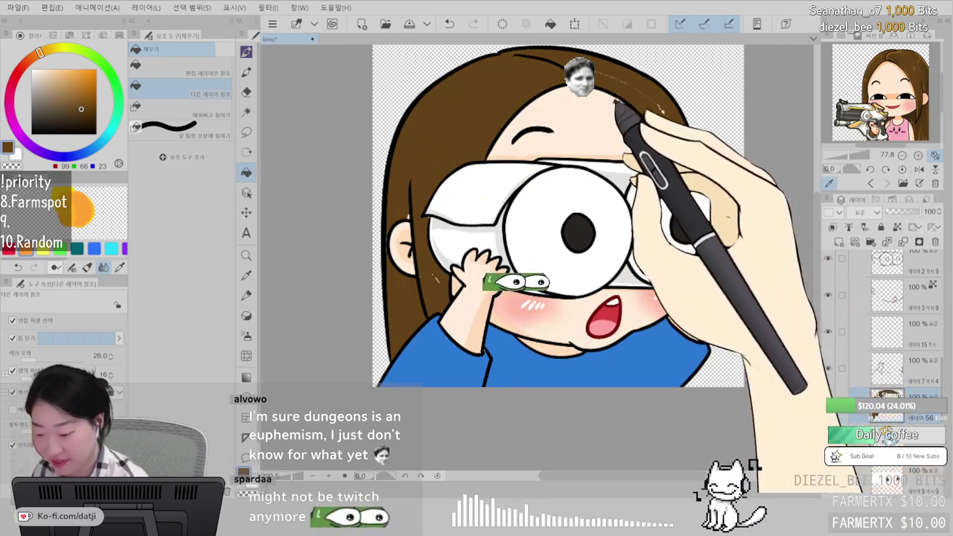
pyautogui.click(246, 51)
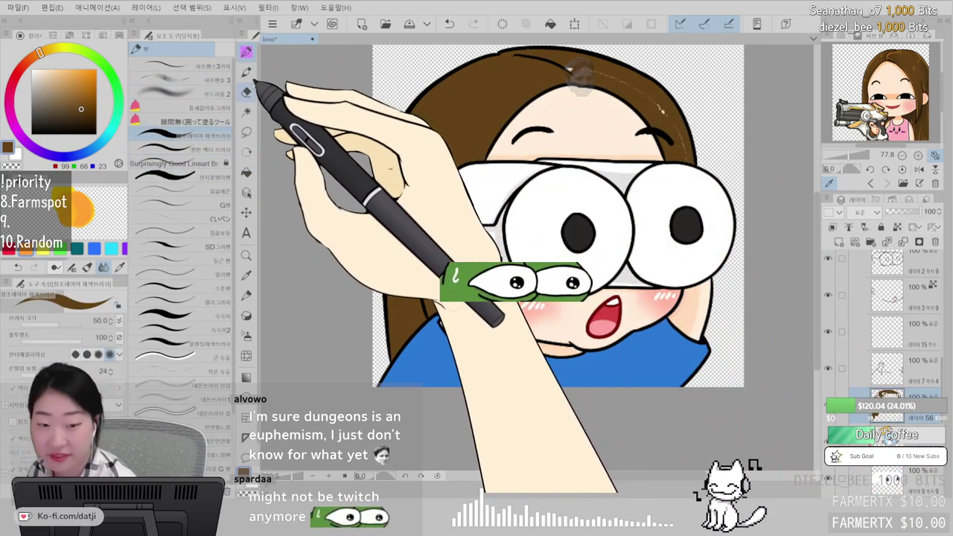
pyautogui.moveTo(653, 129); pyautogui.dragTo(661, 202)
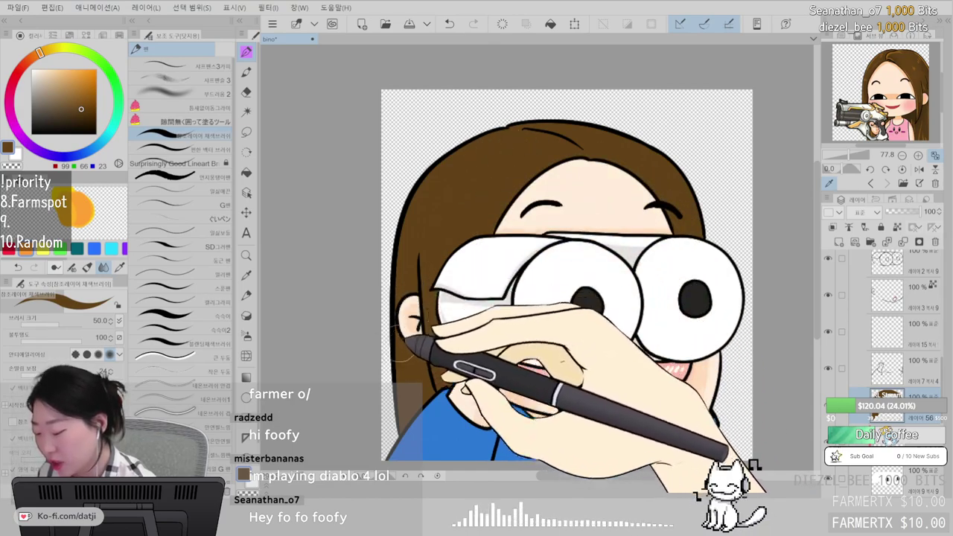
pyautogui.moveTo(544, 228); pyautogui.dragTo(587, 132)
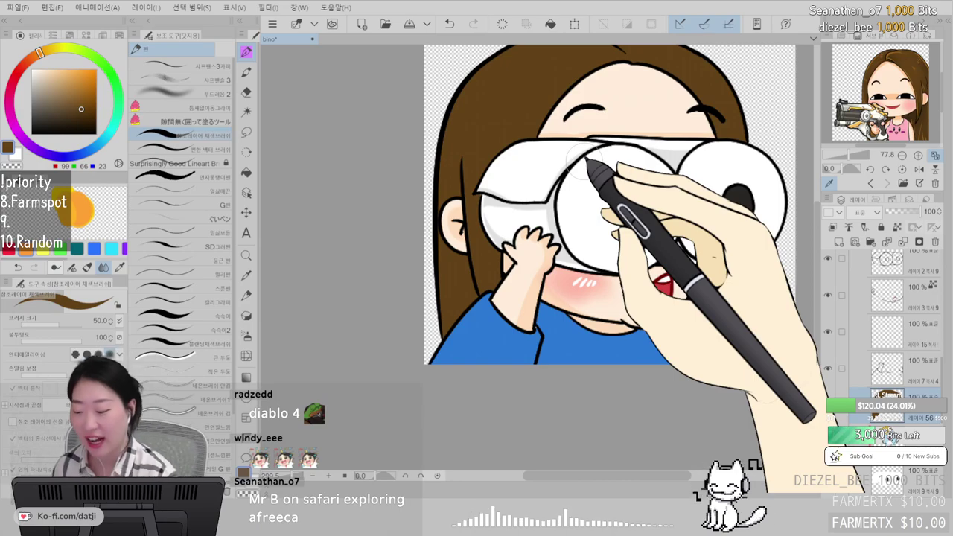
# - Sample the reference hair's lighter brown (RGB 155, 99, 26) and paint highlight strands across the hair on a clipped layer
pyautogui.click(890, 54)
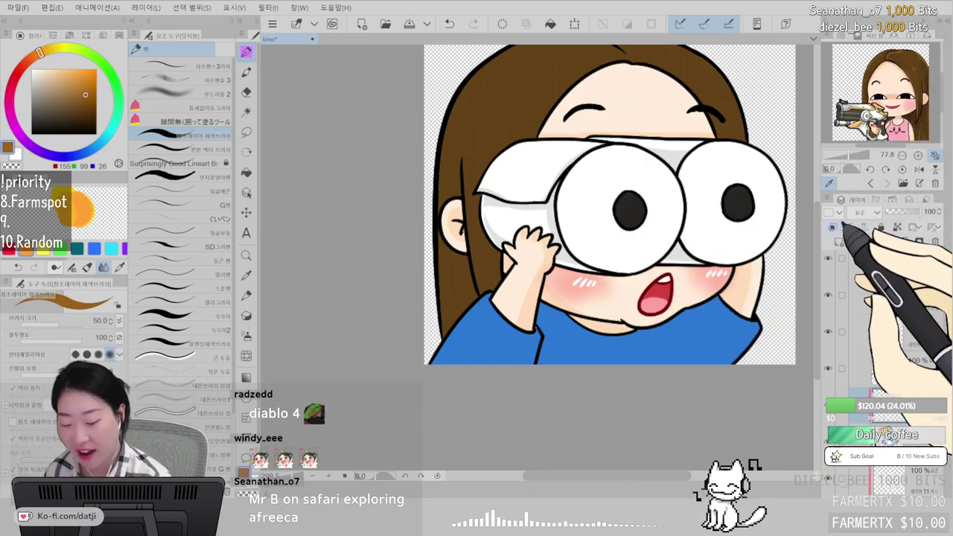
pyautogui.moveTo(487, 132)
pyautogui.mouseDown()
pyautogui.moveTo(484, 196)
pyautogui.moveTo(456, 180)
pyautogui.mouseUp()
pyautogui.moveTo(526, 112); pyautogui.dragTo(578, 108)
pyautogui.hotkey('ctrl', 'z')
pyautogui.moveTo(502, 121); pyautogui.dragTo(534, 112)
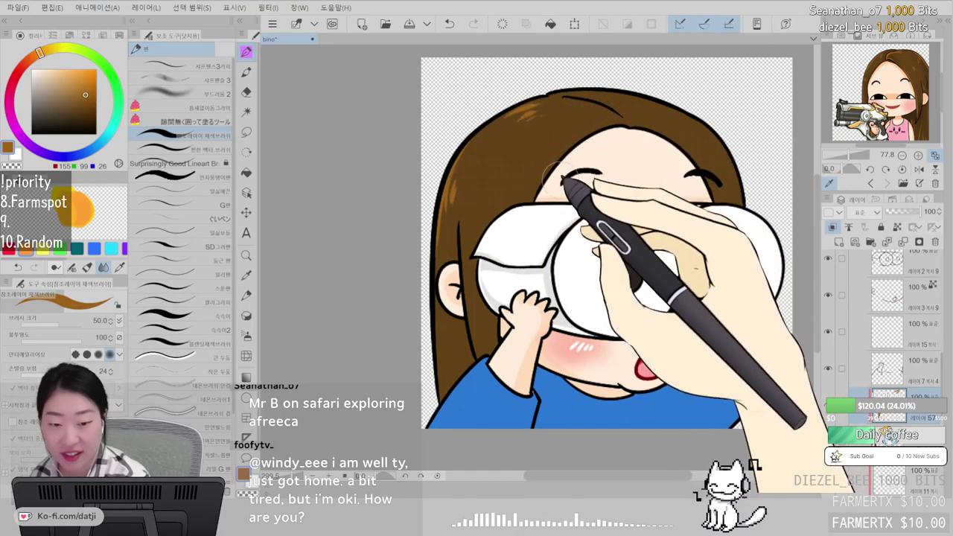
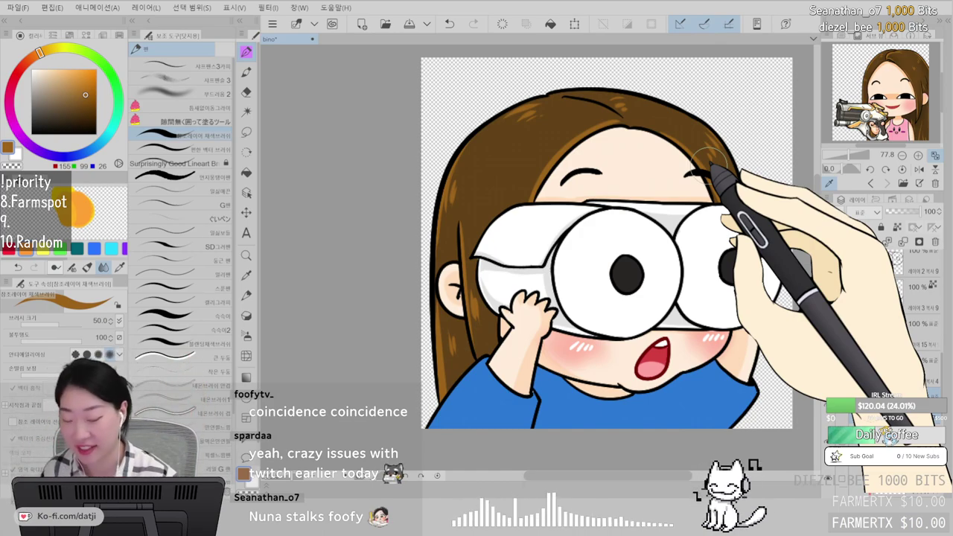
# - Sample pink (RGB 255, 174, 191) from the reference shirt and fill the emote's shirt with it on a new layer
pyautogui.click(894, 131)
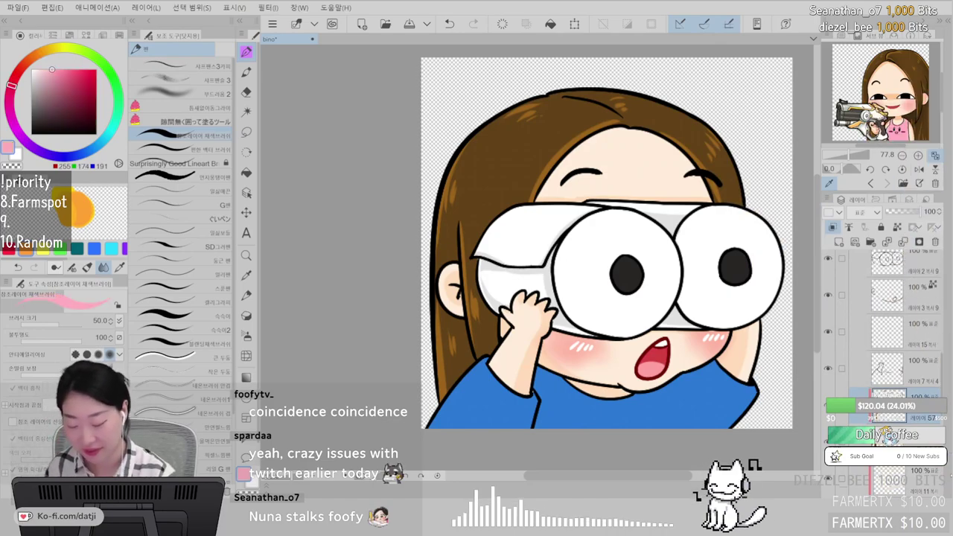
pyautogui.click(915, 334)
pyautogui.click(921, 405)
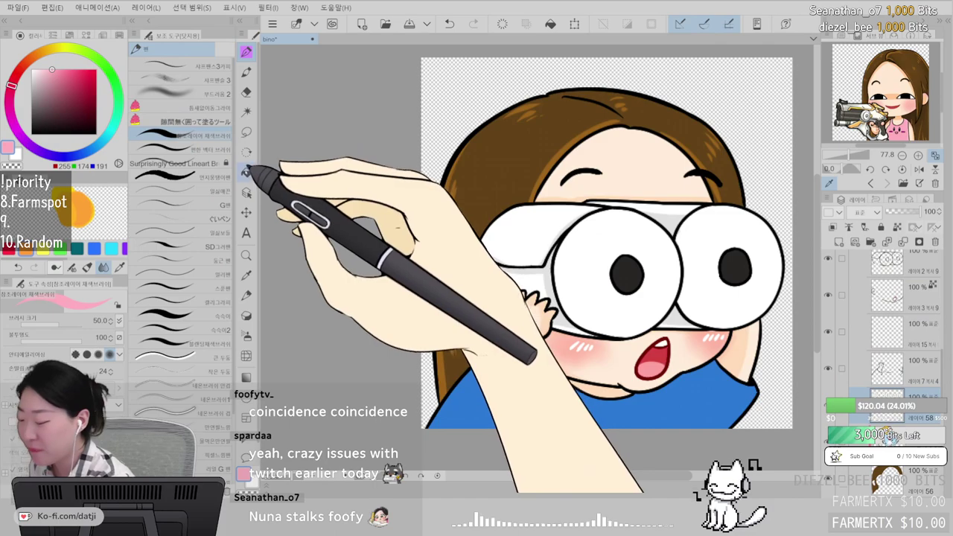
pyautogui.click(247, 172)
pyautogui.scroll(-3, 681, 319)
pyautogui.click(698, 322)
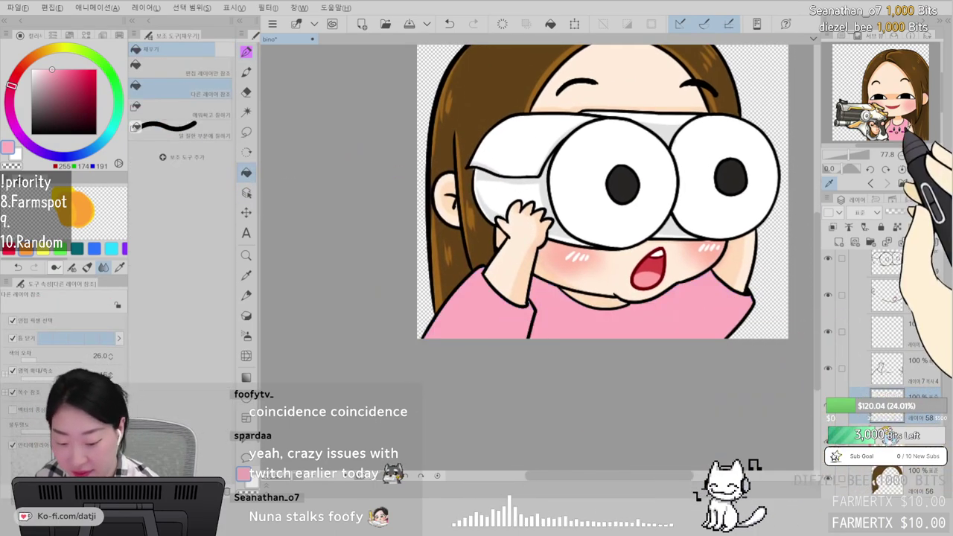
# - On a new layer, outline the first eye of the shirt's face in black with the lineart brush, undoing unsatisfactory strokes
pyautogui.click(247, 72)
pyautogui.click(216, 162)
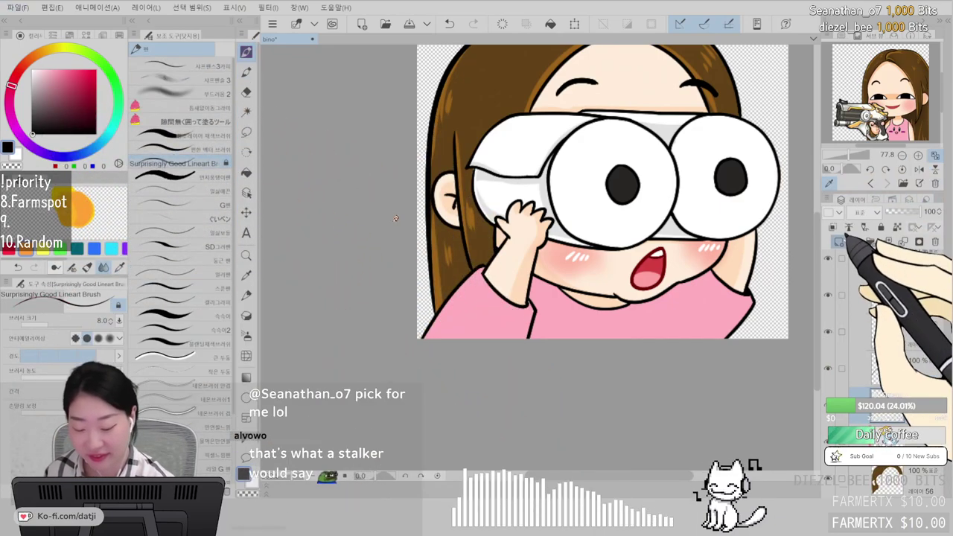
pyautogui.click(840, 243)
pyautogui.scroll(3, 572, 203)
pyautogui.scroll(3, 536, 261)
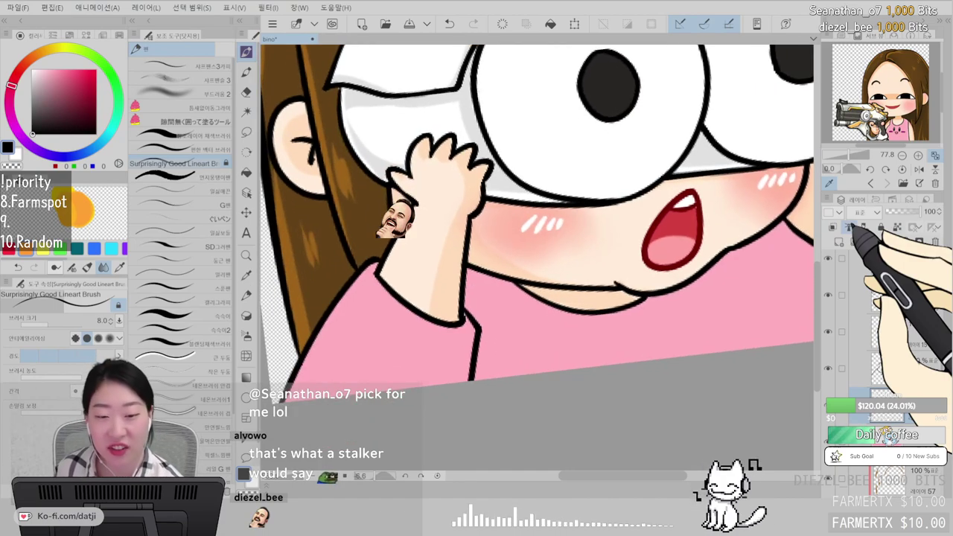
pyautogui.scroll(-1, 536, 260)
pyautogui.scroll(2, 536, 261)
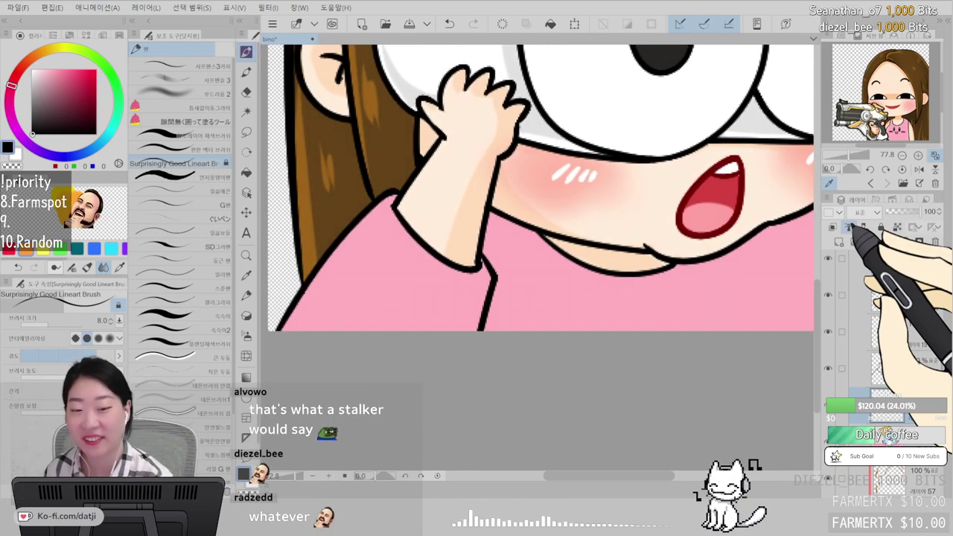
pyautogui.moveTo(594, 330)
pyautogui.mouseDown()
pyautogui.moveTo(607, 301)
pyautogui.moveTo(631, 341)
pyautogui.moveTo(606, 339)
pyautogui.moveTo(611, 302)
pyautogui.moveTo(623, 362)
pyautogui.moveTo(681, 312)
pyautogui.moveTo(685, 333)
pyautogui.moveTo(663, 341)
pyautogui.moveTo(611, 323)
pyautogui.moveTo(622, 300)
pyautogui.moveTo(612, 304)
pyautogui.moveTo(626, 322)
pyautogui.moveTo(620, 300)
pyautogui.moveTo(612, 307)
pyautogui.moveTo(623, 326)
pyautogui.mouseUp()
pyautogui.hotkey('ctrl', 'z')
pyautogui.hotkey('ctrl', 'z')
pyautogui.hotkey('ctrl', 'z')
pyautogui.hotkey('ctrl', 'z')
pyautogui.hotkey('ctrl', 'z')
# - Outline the second narrow oval eye of the shirt's face and draw the curved mouth beside it at the hem
pyautogui.moveTo(696, 332)
pyautogui.mouseDown()
pyautogui.moveTo(709, 300)
pyautogui.moveTo(713, 332)
pyautogui.mouseUp()
pyautogui.hotkey('ctrl', 'z')
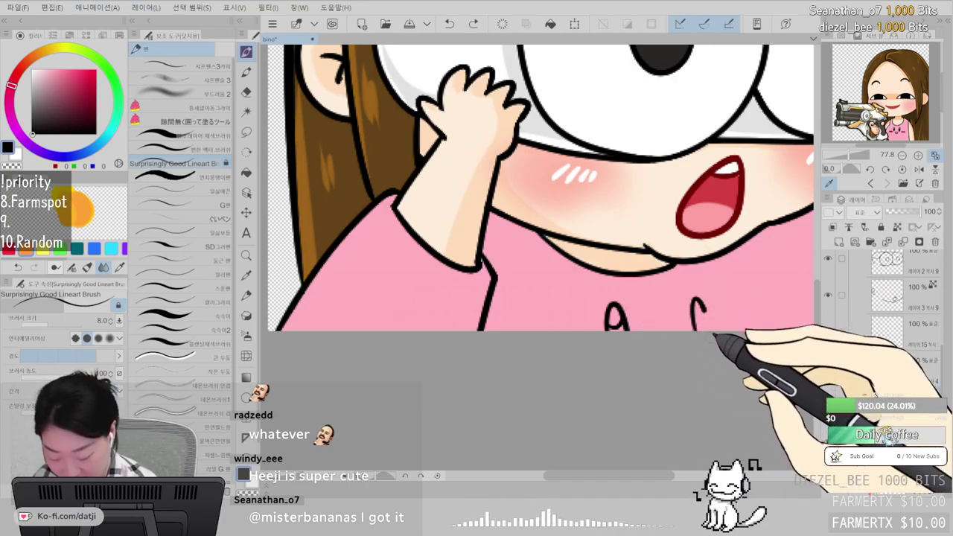
pyautogui.moveTo(695, 298); pyautogui.dragTo(706, 300)
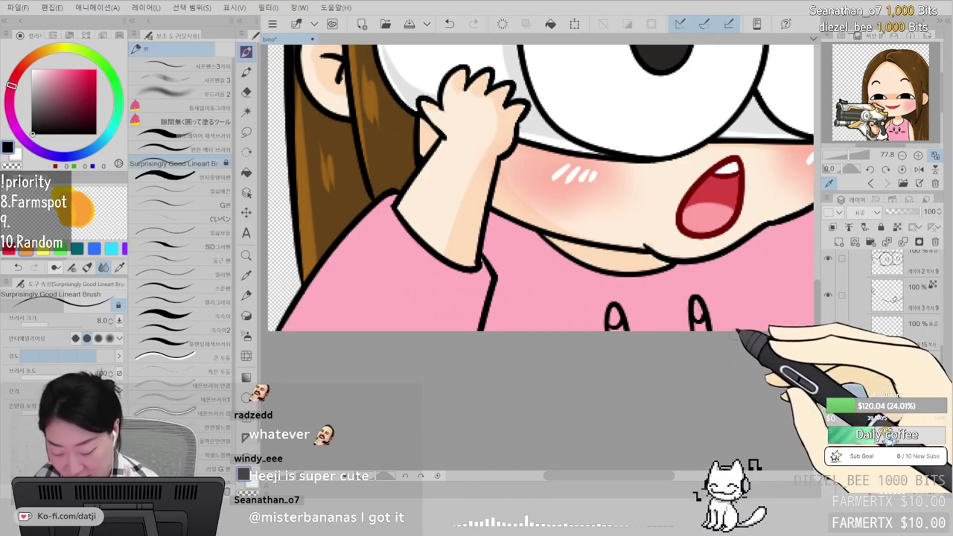
pyautogui.moveTo(748, 330); pyautogui.dragTo(769, 351)
pyautogui.moveTo(715, 395); pyautogui.dragTo(617, 362)
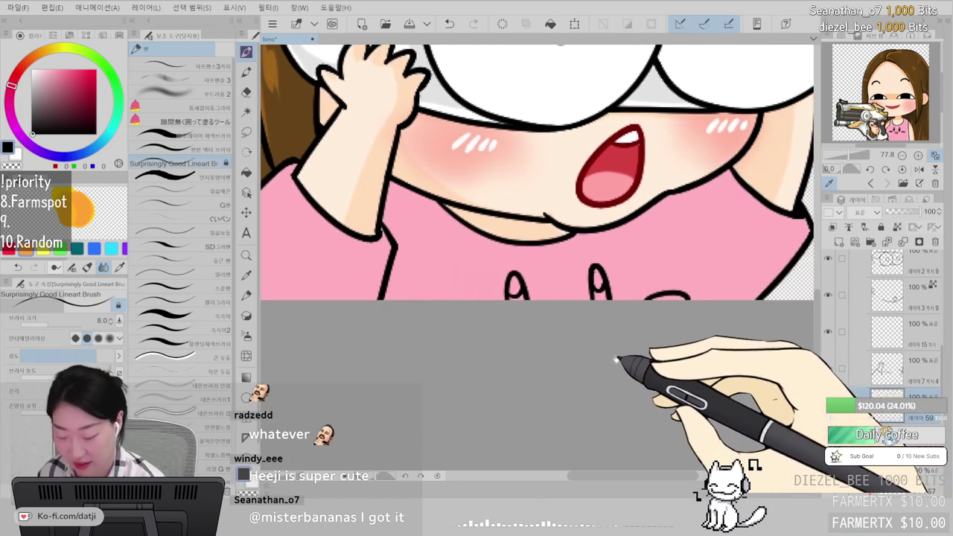
pyautogui.scroll(-3, 621, 350)
pyautogui.scroll(4, 621, 350)
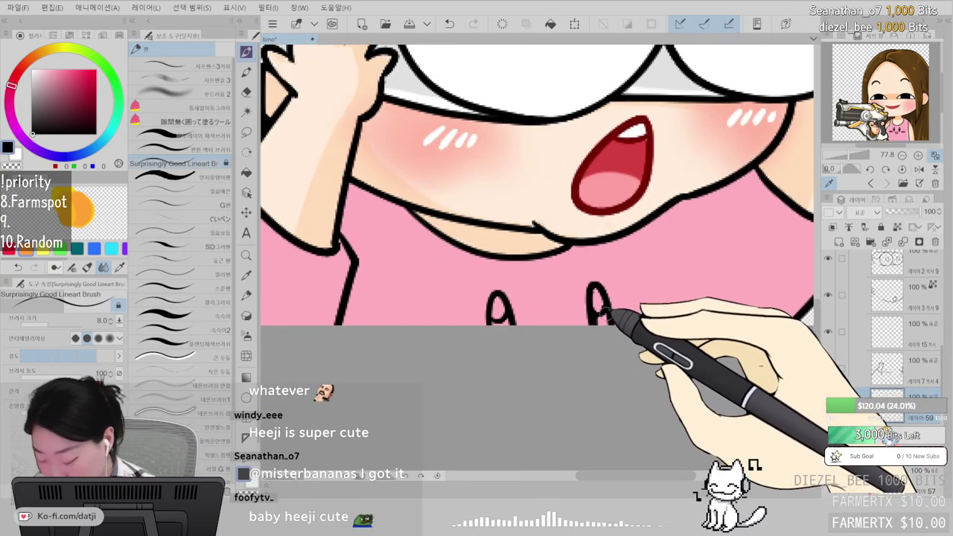
# - On a new layer beneath the shirt's face lineart, paint white highlights in the upper part of both eyes
pyautogui.moveTo(50, 107); pyautogui.dragTo(15, 48)
pyautogui.click(891, 438)
pyautogui.click(840, 242)
pyautogui.moveTo(595, 291); pyautogui.dragTo(602, 305)
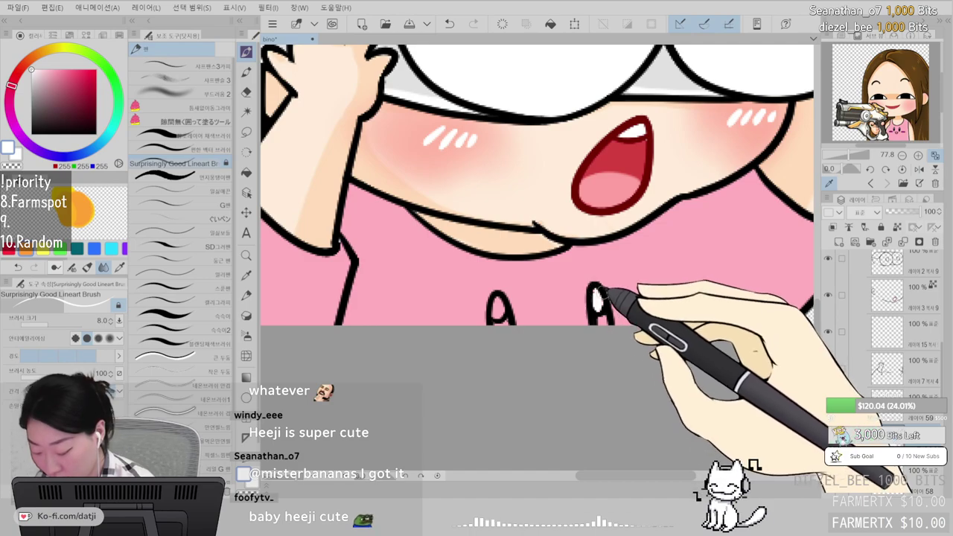
pyautogui.moveTo(501, 304); pyautogui.dragTo(508, 319)
# - Color the lower part of the shirt face's eyes dark blue and its mouth bright pink (RGB 255, 72, 162)
pyautogui.click(91, 149)
pyautogui.click(80, 103)
pyautogui.moveTo(605, 313); pyautogui.dragTo(621, 326)
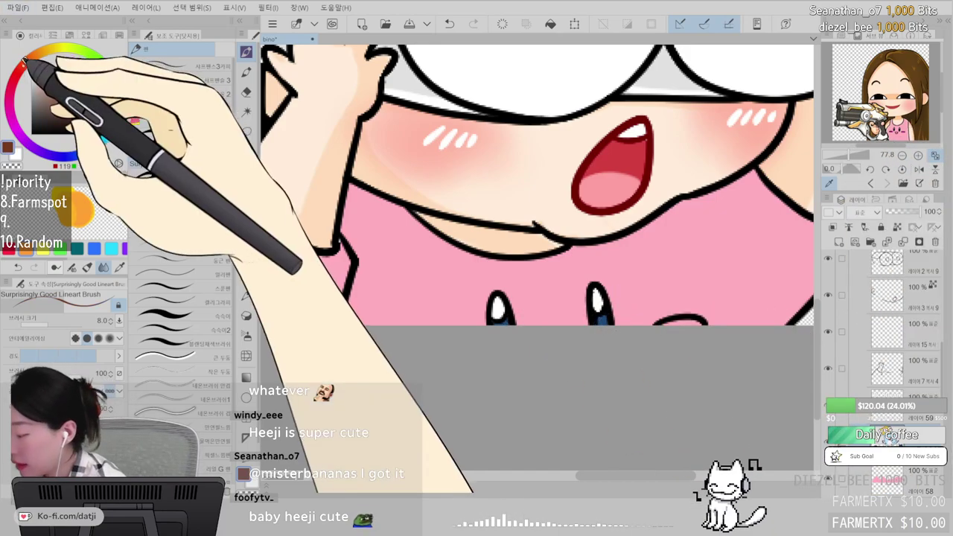
pyautogui.click(9, 102)
pyautogui.click(78, 70)
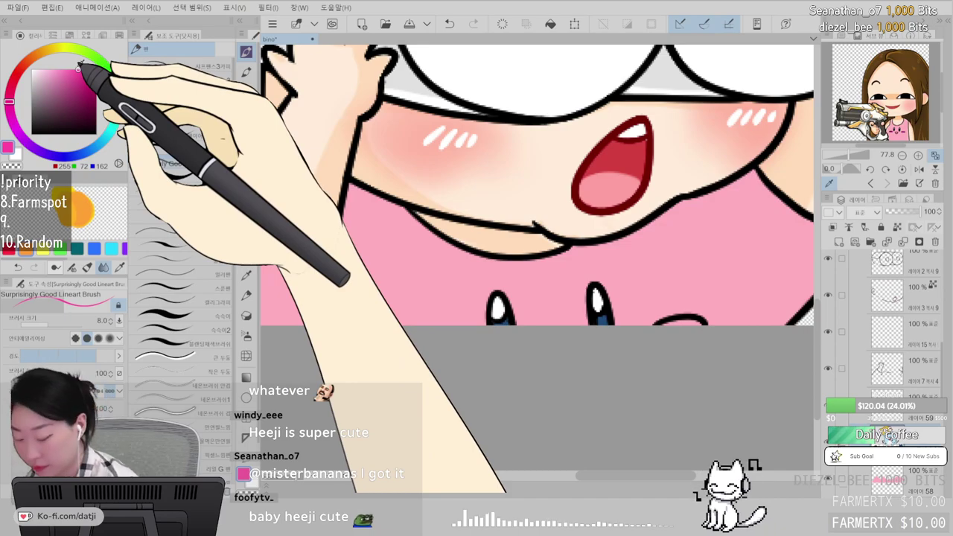
pyautogui.moveTo(677, 325); pyautogui.dragTo(707, 326)
# - Review the whole emote and compare it with the bun-haired, cherry-shirt version by toggling the two layer groups' visibility
pyautogui.scroll(-5, 707, 326)
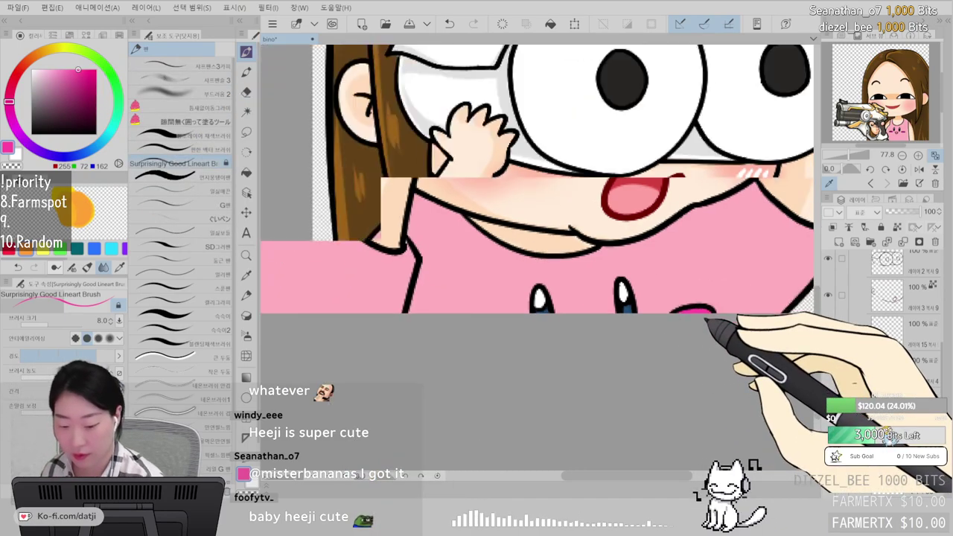
pyautogui.scroll(-1, 708, 322)
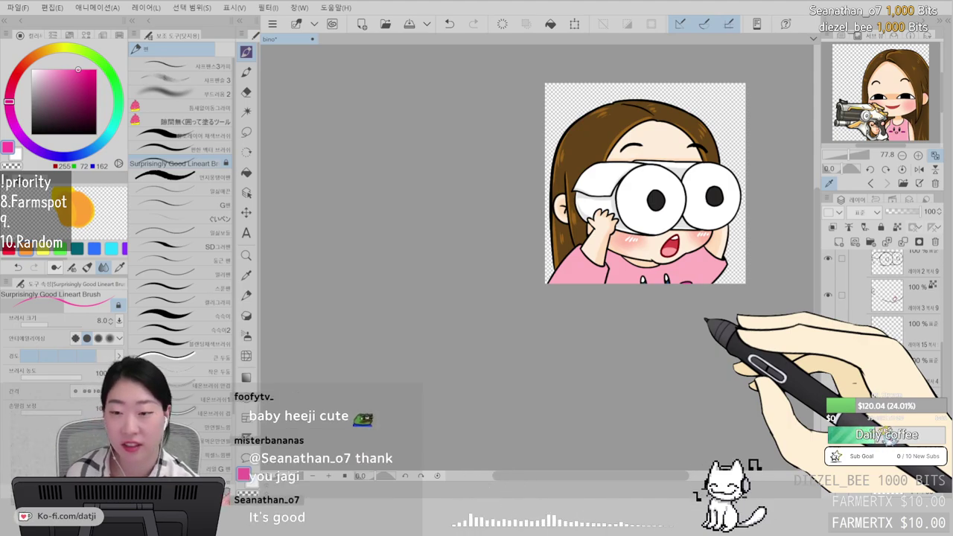
pyautogui.scroll(5, 705, 320)
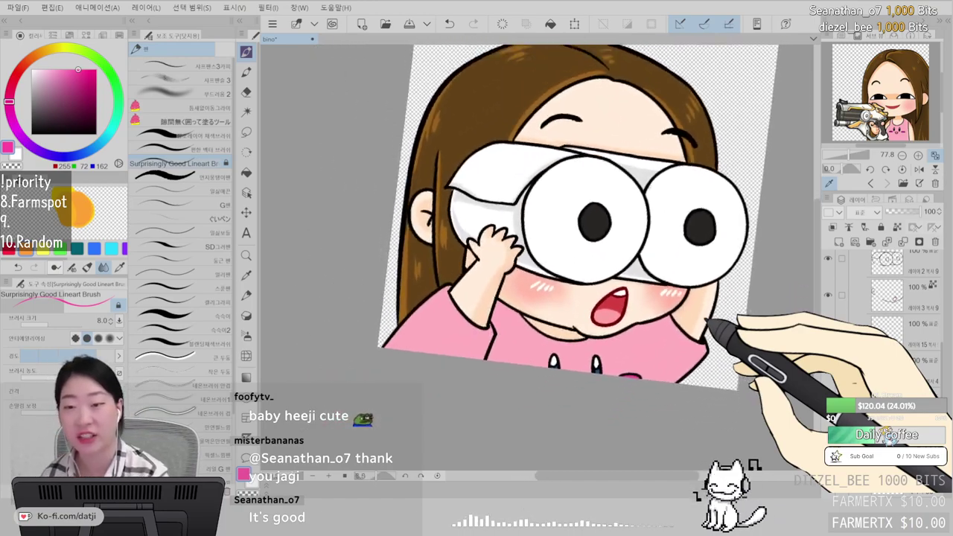
pyautogui.scroll(-2, 705, 320)
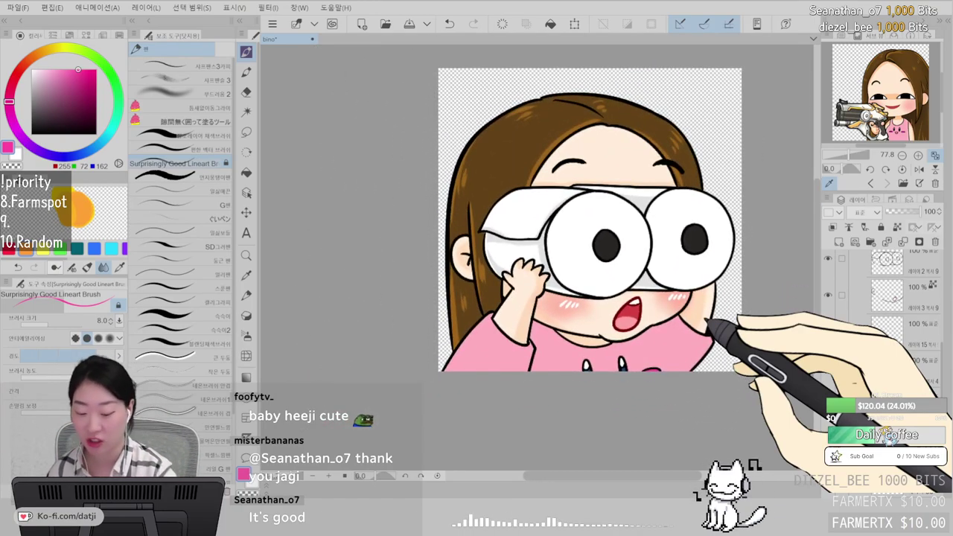
pyautogui.scroll(5, 897, 356)
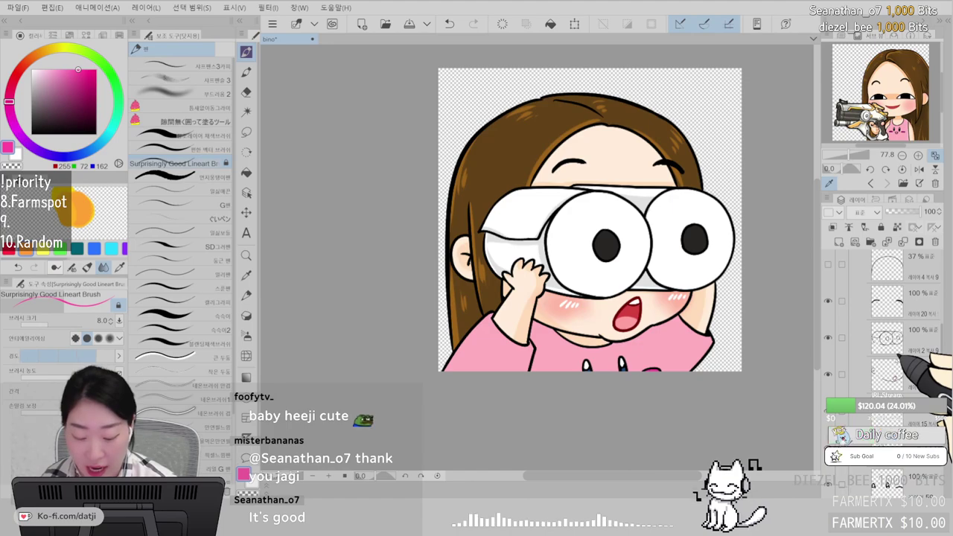
pyautogui.scroll(3, 903, 356)
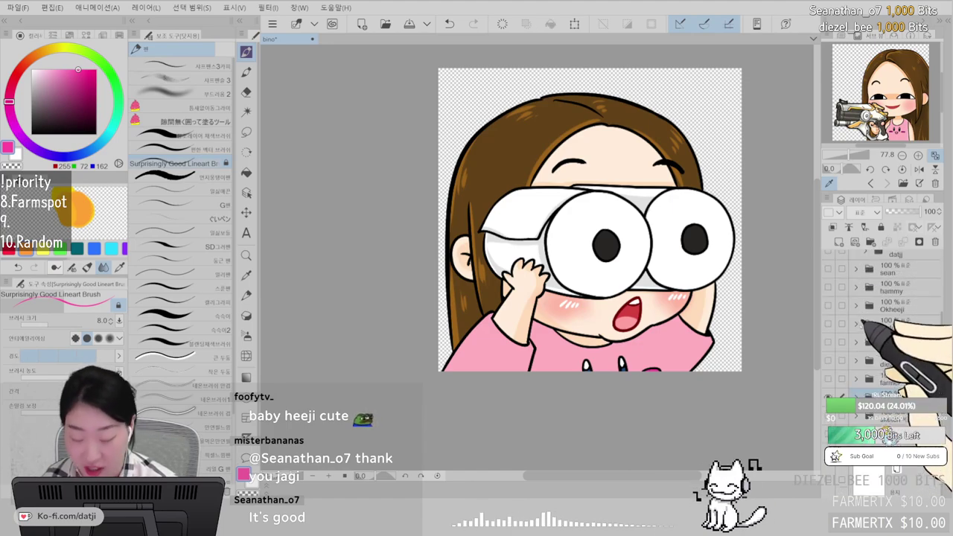
pyautogui.scroll(1, 689, 345)
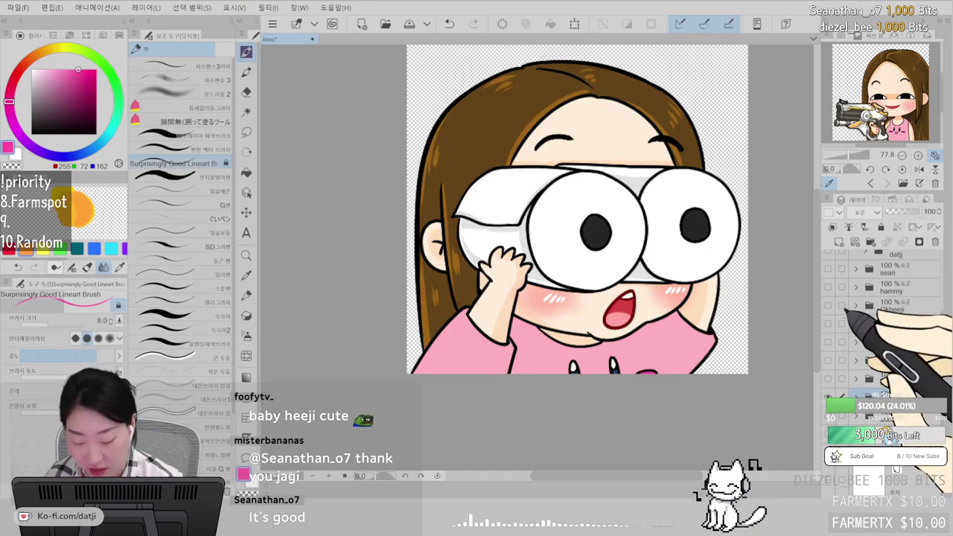
pyautogui.click(829, 306)
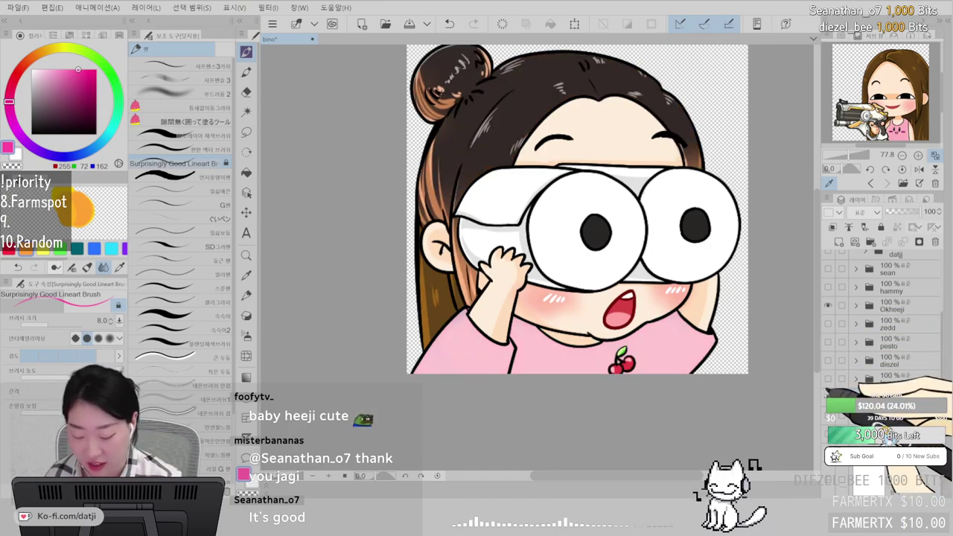
pyautogui.click(829, 396)
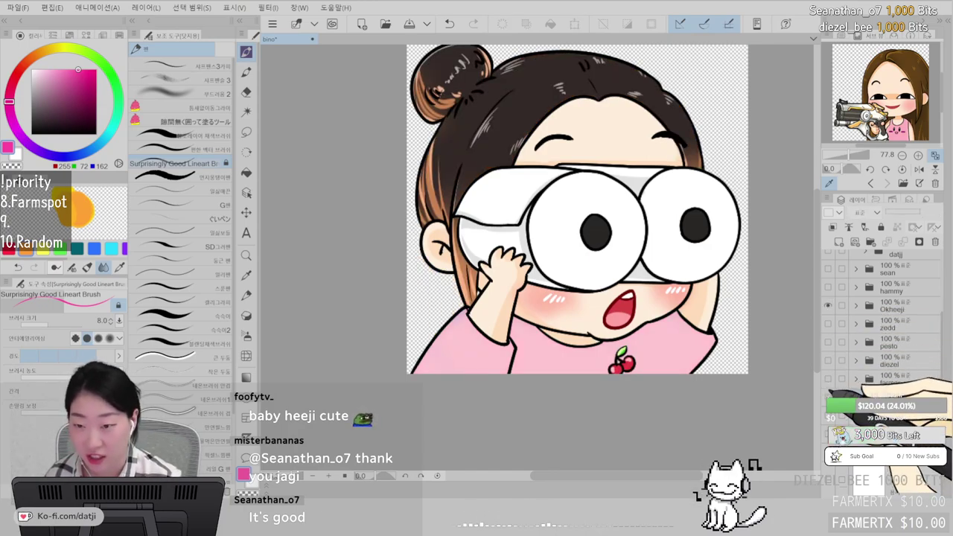
pyautogui.click(829, 287)
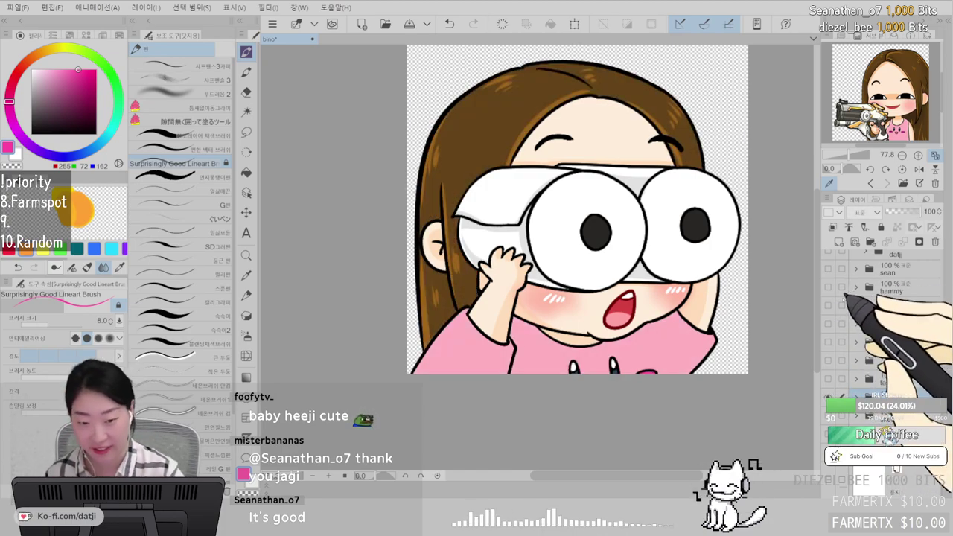
pyautogui.scroll(-2, 596, 283)
pyautogui.scroll(2, 596, 283)
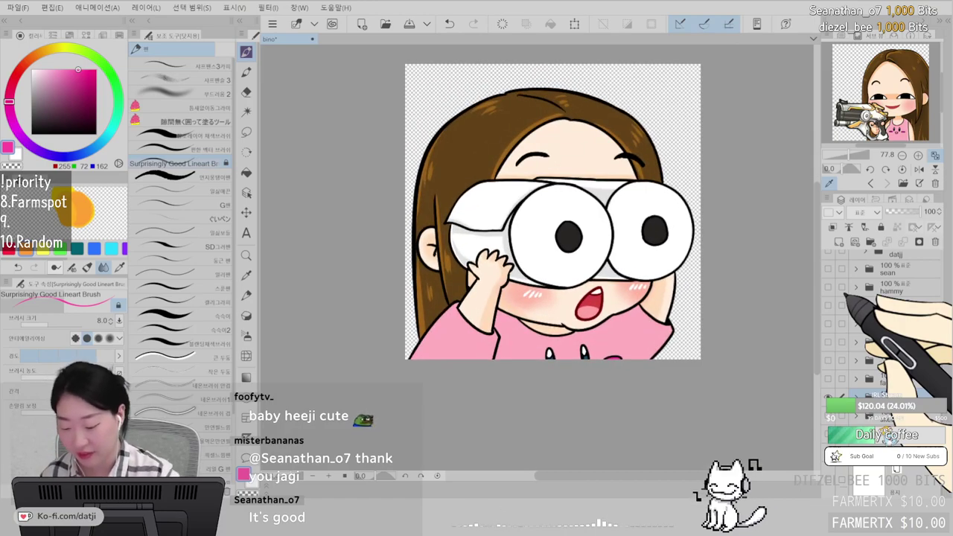
pyautogui.scroll(-3, 734, 283)
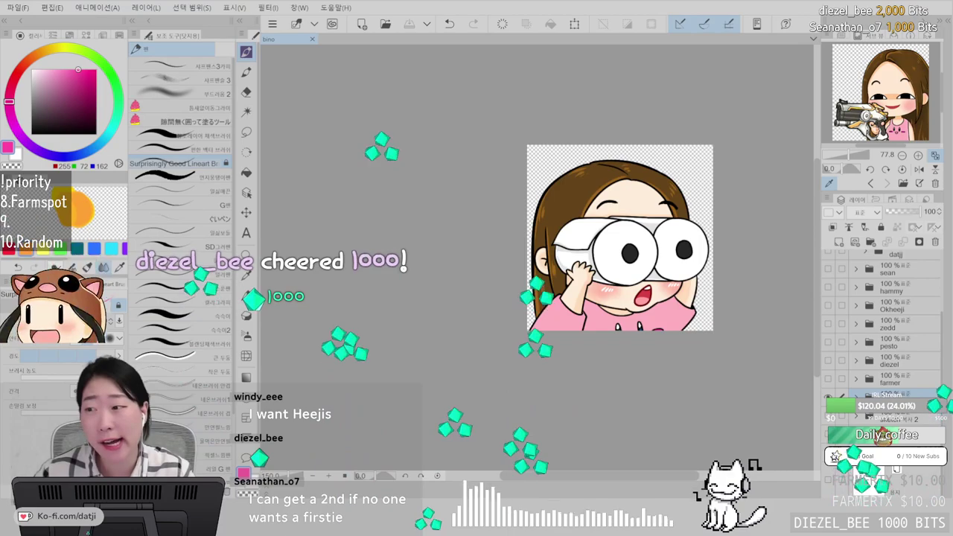
# - Switch to the chat raffle window with the participant list
pyautogui.hotkey('alt', 'Tab')
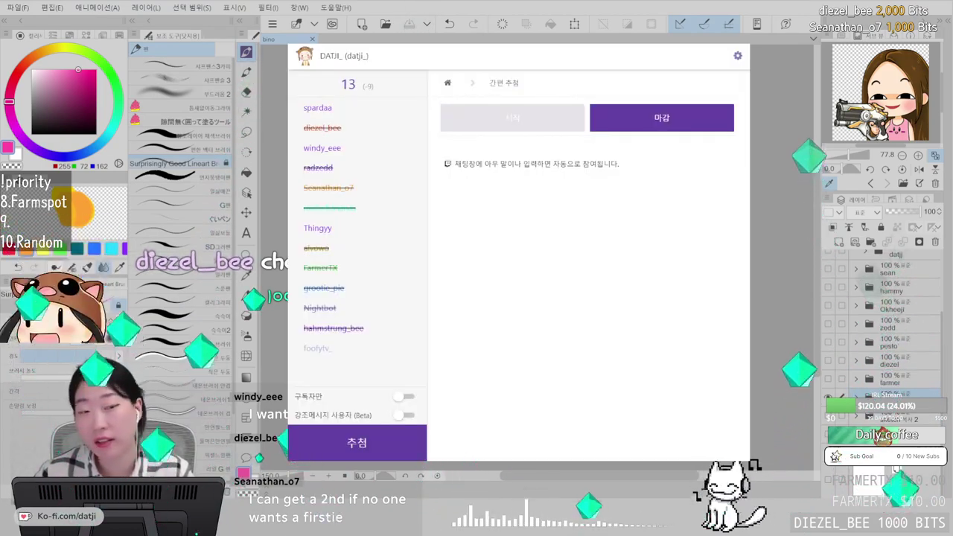
# - Open the chat details of the second participant in the raffle list, and switch back to Clip Studio Paint
pyautogui.click(376, 131)
pyautogui.click(390, 165)
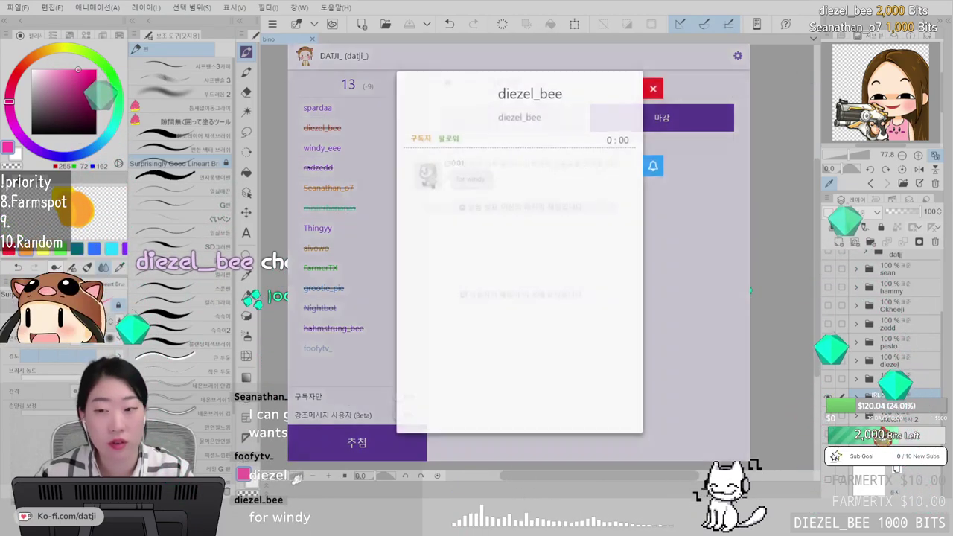
pyautogui.hotkey('alt', 'Tab')
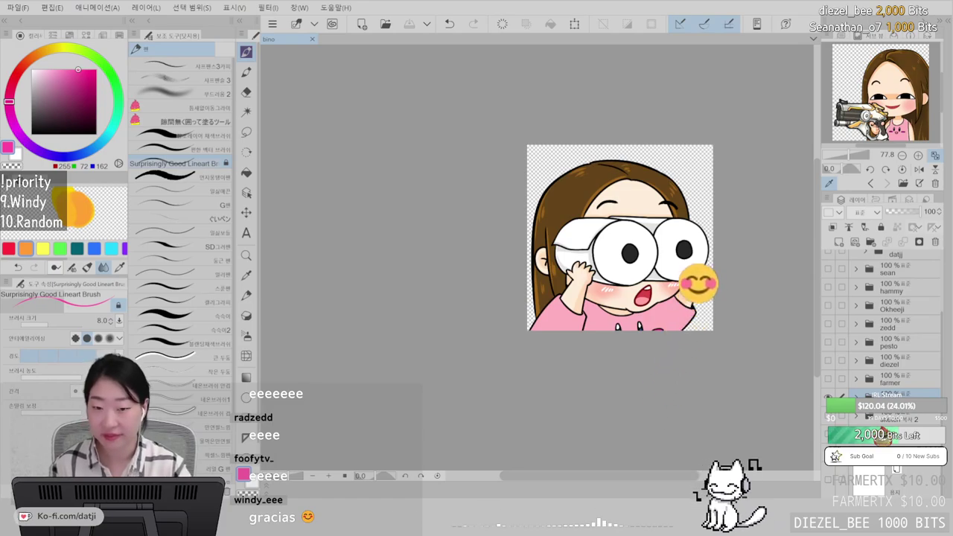
# - Hide the finished emote's layer group, expand the group for the next viewer, and show its bald, blue-shirted base copy
pyautogui.click(828, 397)
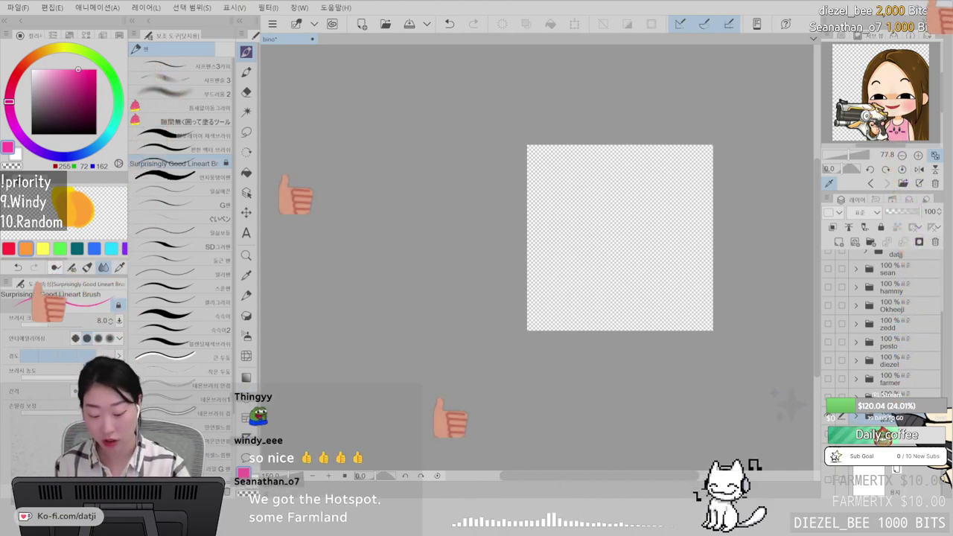
pyautogui.click(856, 416)
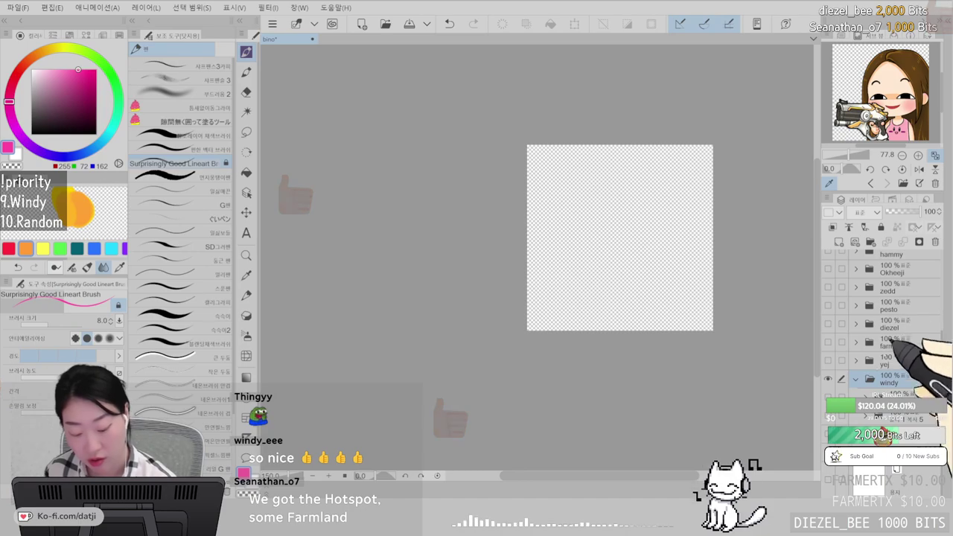
pyautogui.click(828, 398)
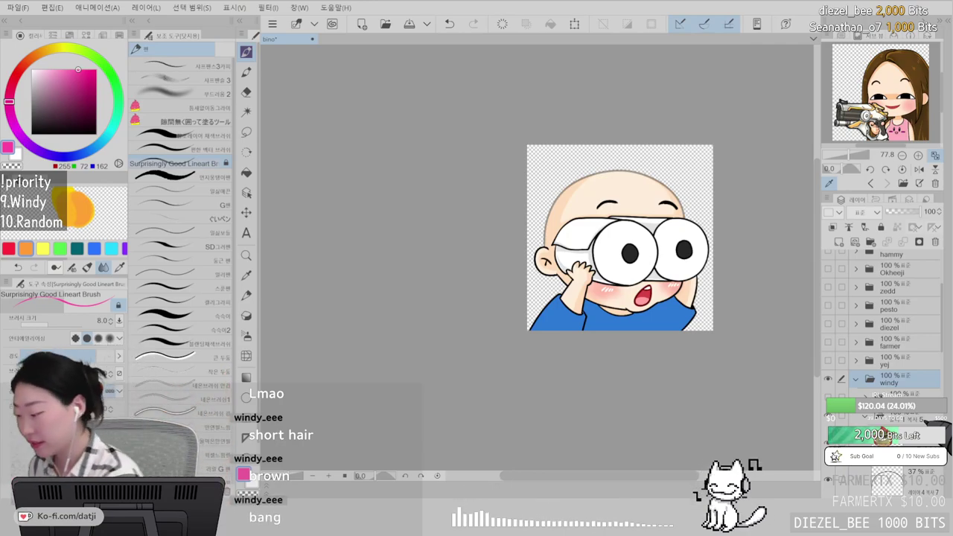
# - With the Surprisingly Good Lineart Brush in black, outline short hair from the jagged ends below the ear over the top of the head
pyautogui.moveTo(34, 131); pyautogui.dragTo(23, 171)
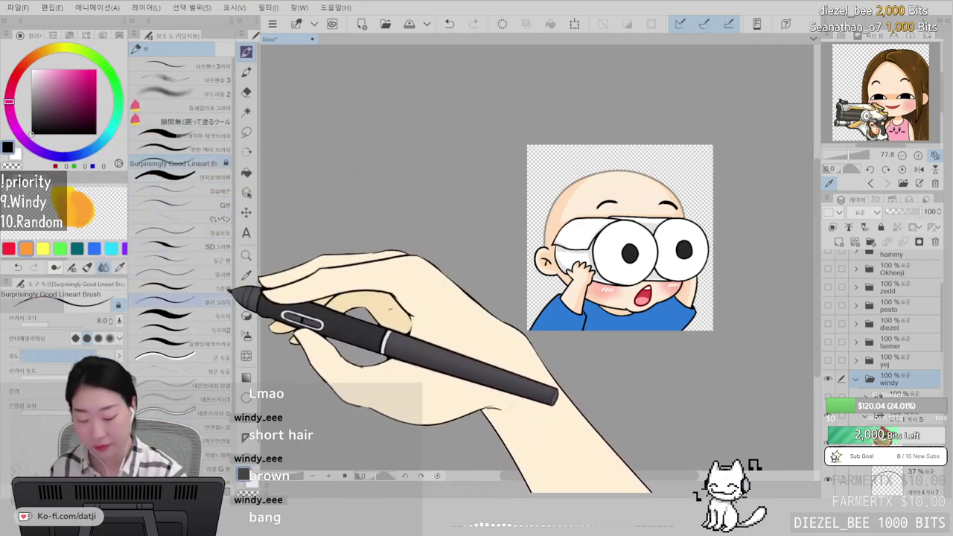
pyautogui.click(922, 438)
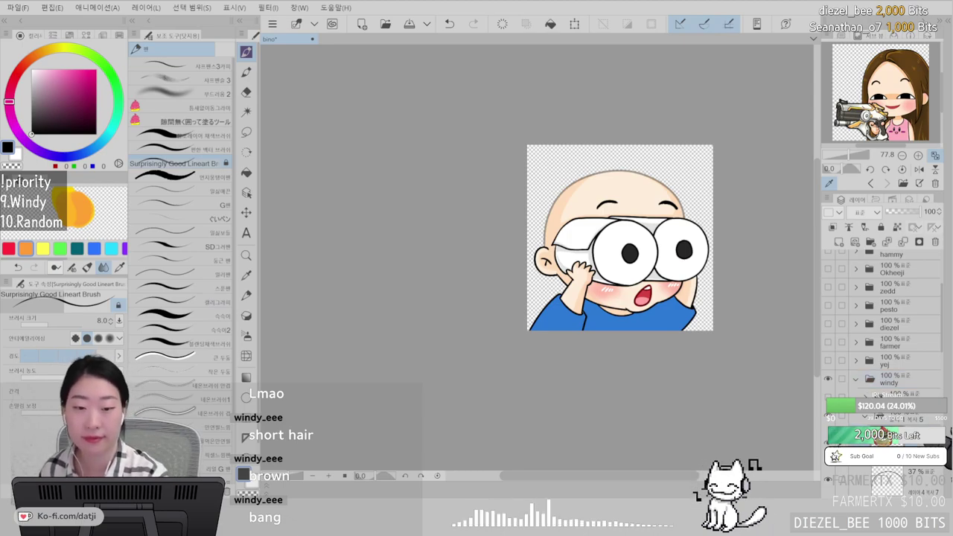
pyautogui.scroll(4, 587, 248)
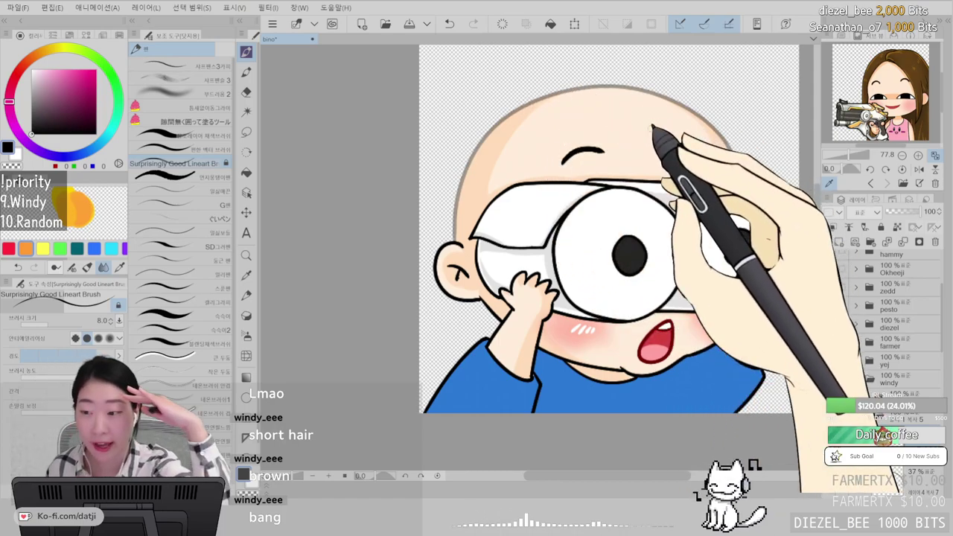
pyautogui.moveTo(490, 100)
pyautogui.mouseDown()
pyautogui.moveTo(449, 134)
pyautogui.moveTo(440, 237)
pyautogui.mouseUp()
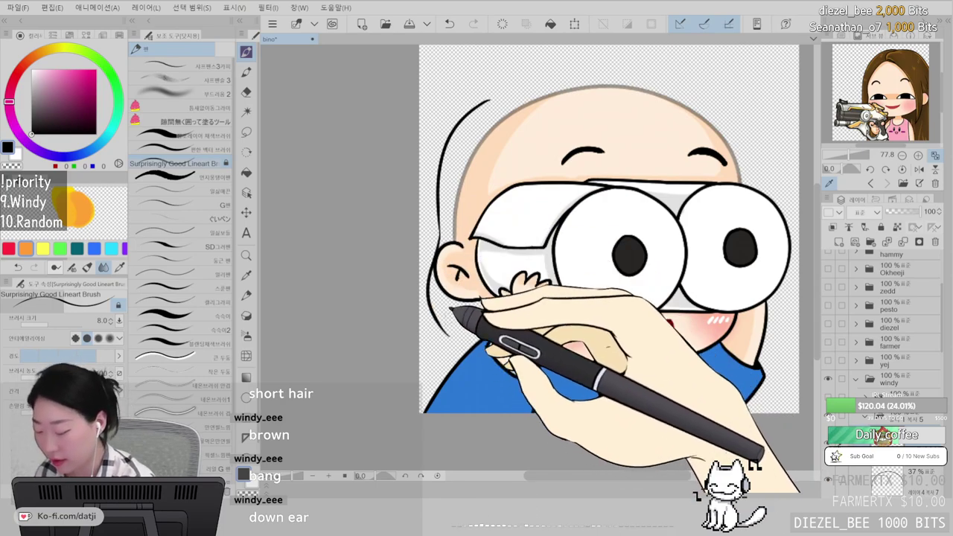
pyautogui.moveTo(437, 242); pyautogui.dragTo(447, 326)
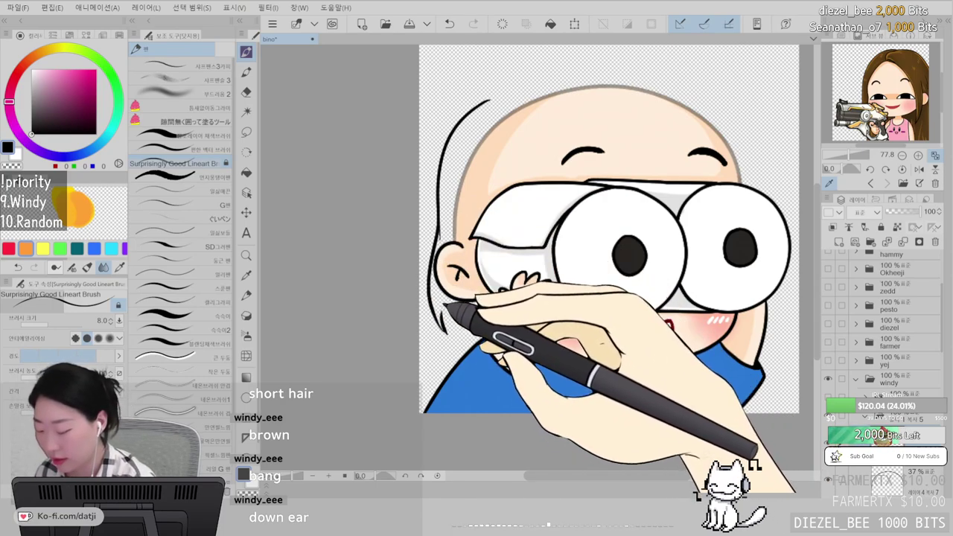
pyautogui.hotkey('ctrl', 'z')
pyautogui.hotkey('ctrl', 'z')
pyautogui.moveTo(436, 254)
pyautogui.mouseDown()
pyautogui.moveTo(431, 296)
pyautogui.moveTo(448, 332)
pyautogui.moveTo(456, 322)
pyautogui.mouseUp()
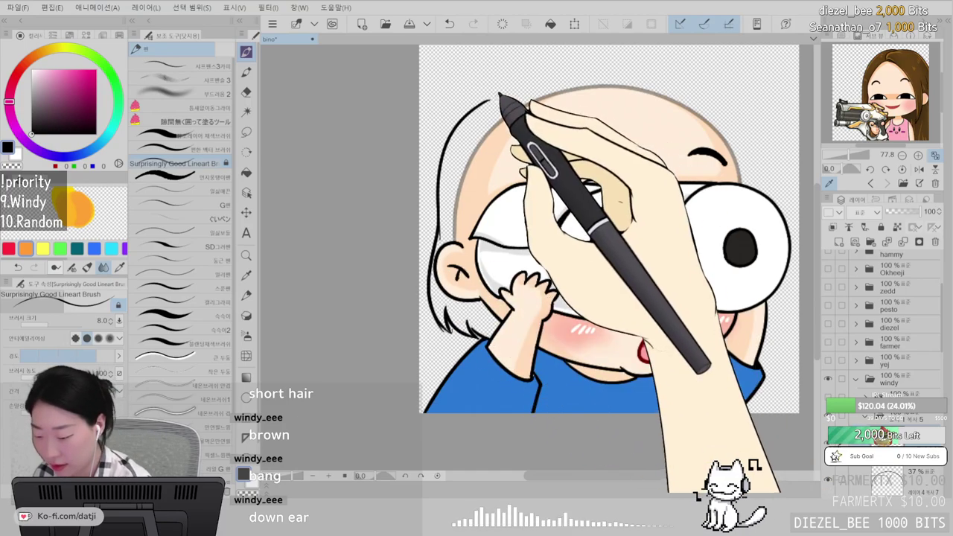
pyautogui.moveTo(497, 93)
pyautogui.mouseDown()
pyautogui.moveTo(560, 57)
pyautogui.moveTo(662, 59)
pyautogui.moveTo(721, 86)
pyautogui.moveTo(748, 142)
pyautogui.mouseUp()
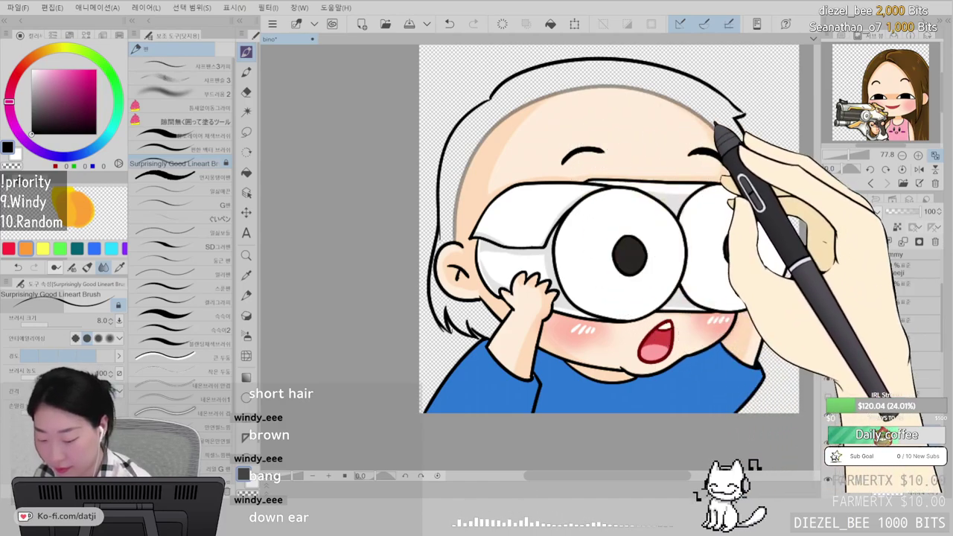
# - Draw jagged bangs across the forehead down to the goggles and add hair strands around the ear
pyautogui.moveTo(697, 130)
pyautogui.mouseDown()
pyautogui.moveTo(680, 159)
pyautogui.moveTo(688, 127)
pyautogui.moveTo(709, 153)
pyautogui.mouseUp()
pyautogui.moveTo(577, 130)
pyautogui.mouseDown()
pyautogui.moveTo(632, 168)
pyautogui.moveTo(588, 123)
pyautogui.moveTo(614, 170)
pyautogui.moveTo(611, 136)
pyautogui.moveTo(640, 170)
pyautogui.moveTo(687, 168)
pyautogui.moveTo(655, 175)
pyautogui.mouseUp()
pyautogui.hotkey('ctrl', 'z')
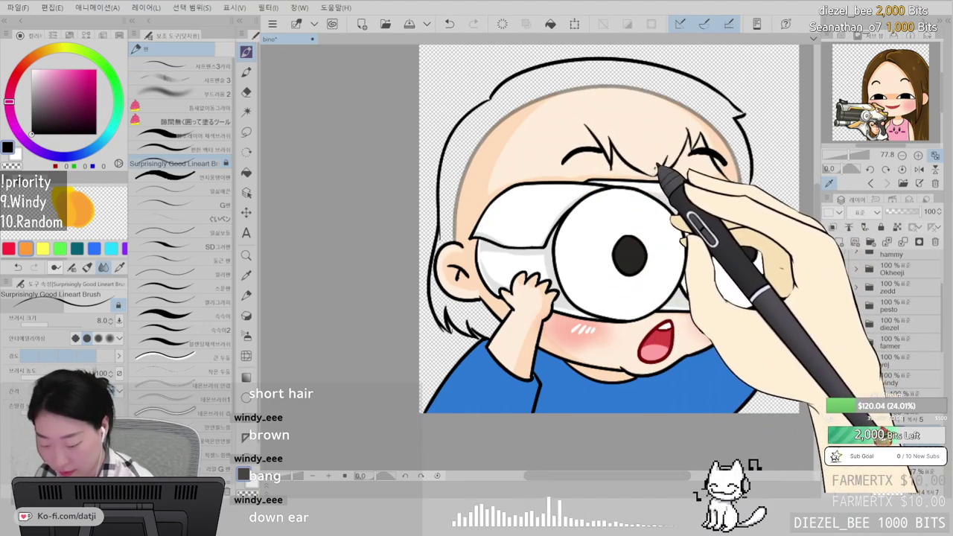
pyautogui.moveTo(578, 126)
pyautogui.mouseDown()
pyautogui.moveTo(560, 159)
pyautogui.moveTo(561, 137)
pyautogui.moveTo(534, 176)
pyautogui.mouseUp()
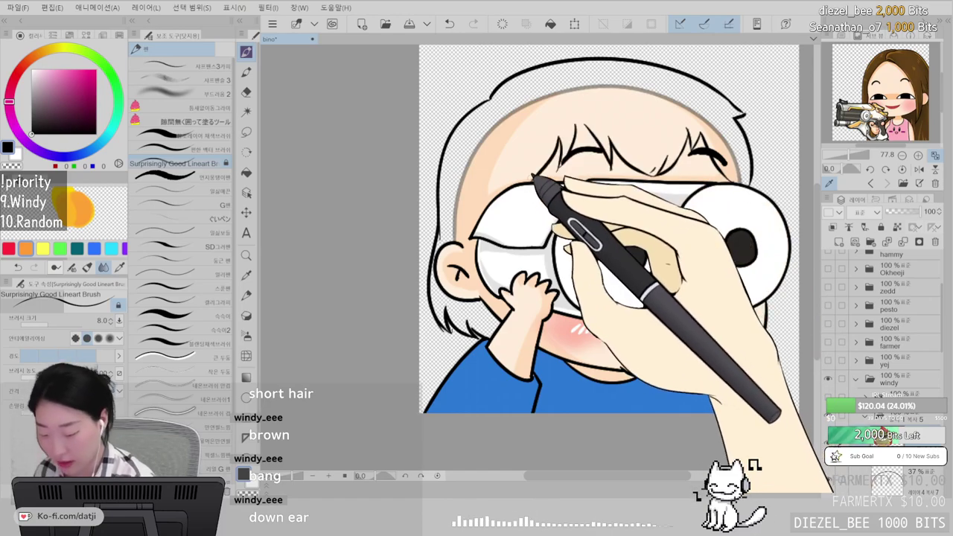
pyautogui.scroll(-2, 534, 177)
pyautogui.scroll(3, 526, 176)
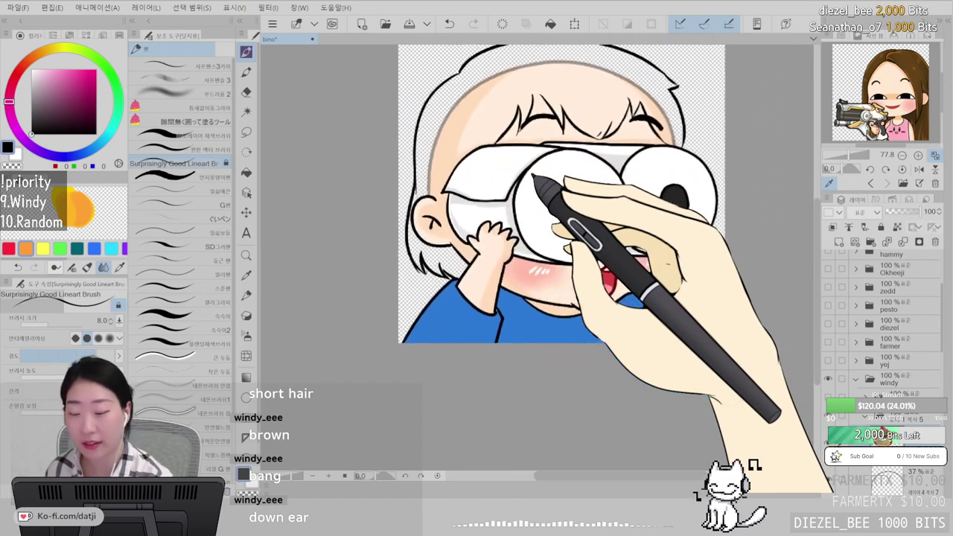
pyautogui.moveTo(502, 71); pyautogui.dragTo(509, 77)
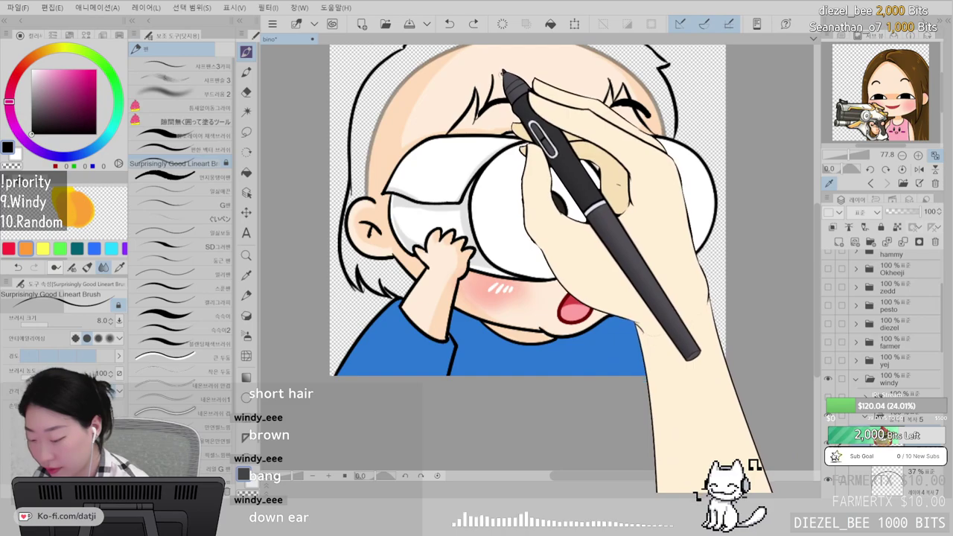
pyautogui.moveTo(503, 72); pyautogui.dragTo(532, 120)
pyautogui.moveTo(612, 130)
pyautogui.mouseDown()
pyautogui.moveTo(618, 198)
pyautogui.moveTo(657, 250)
pyautogui.mouseUp()
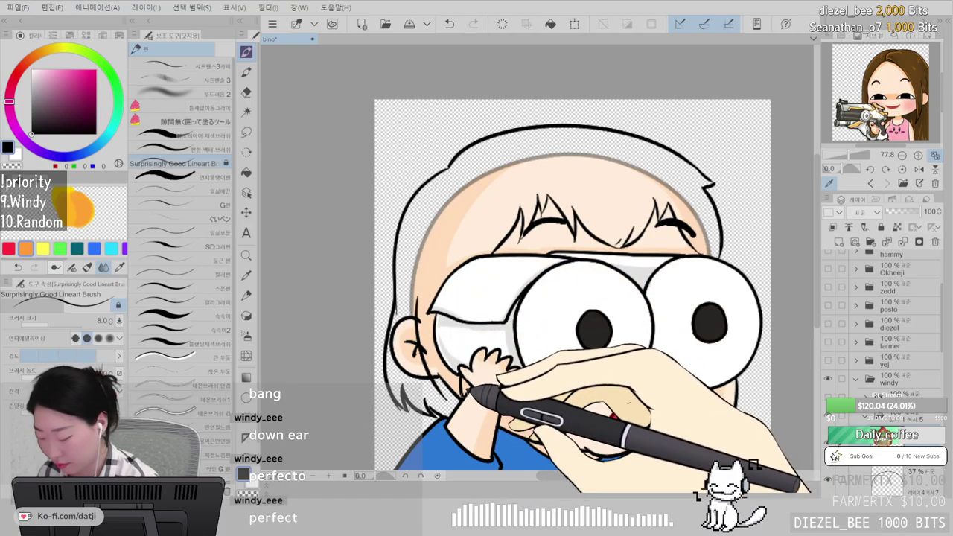
pyautogui.moveTo(587, 379)
pyautogui.mouseDown()
pyautogui.moveTo(653, 365)
pyautogui.moveTo(693, 342)
pyautogui.mouseUp()
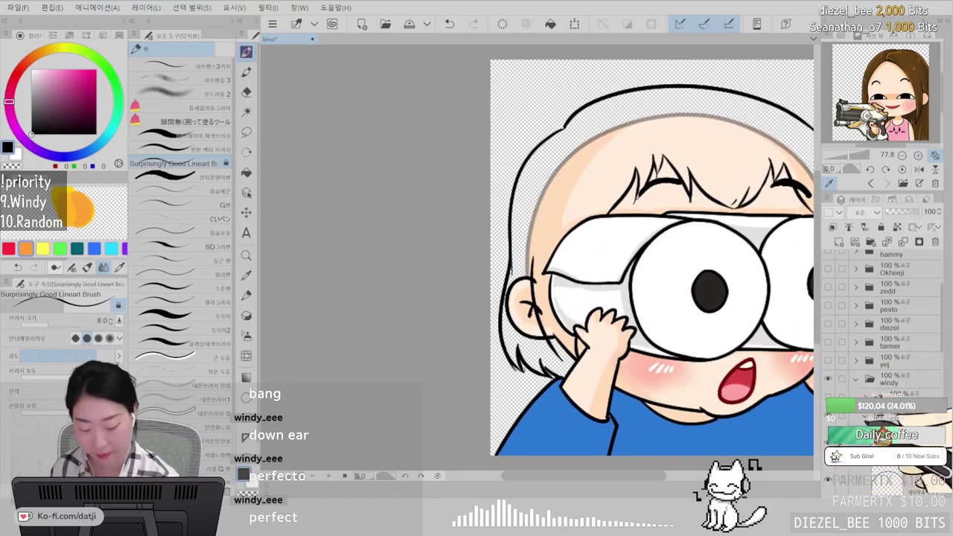
# - Hide the gray head outline and fill the hair with brown (RGB 98, 65, 23) on a layer beneath the lineart
pyautogui.click(888, 57)
pyautogui.moveTo(895, 449); pyautogui.dragTo(890, 322)
pyautogui.scroll(-2, 612, 249)
pyautogui.scroll(2, 612, 250)
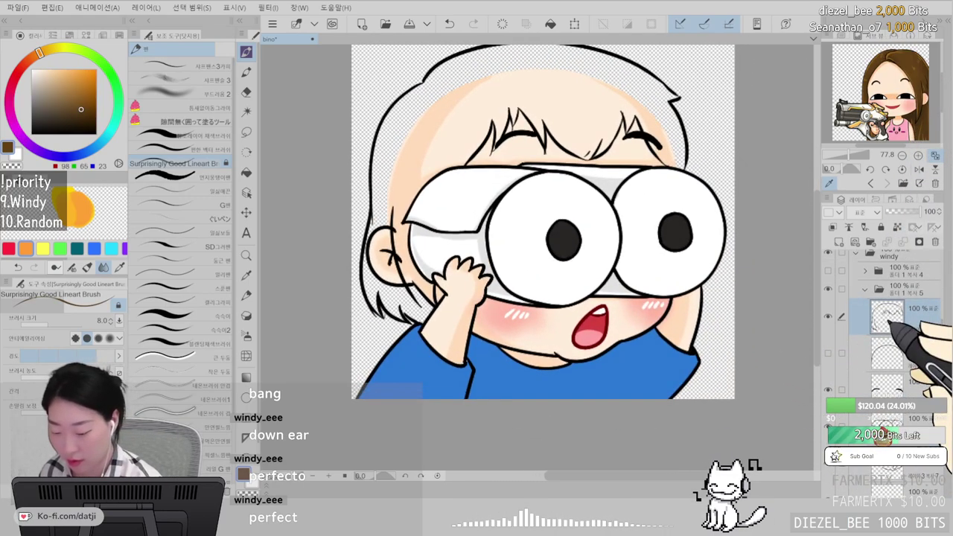
pyautogui.scroll(-2, 894, 335)
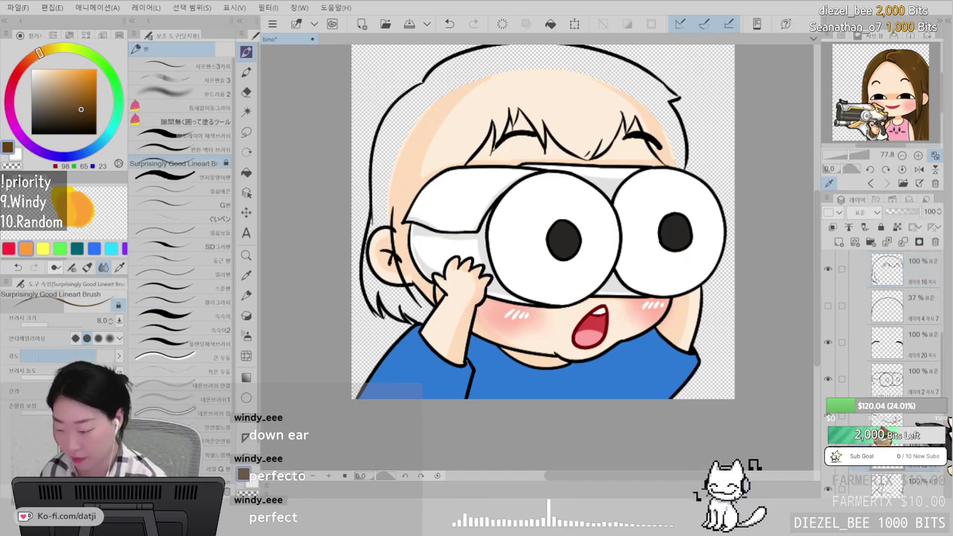
pyautogui.scroll(-3, 887, 335)
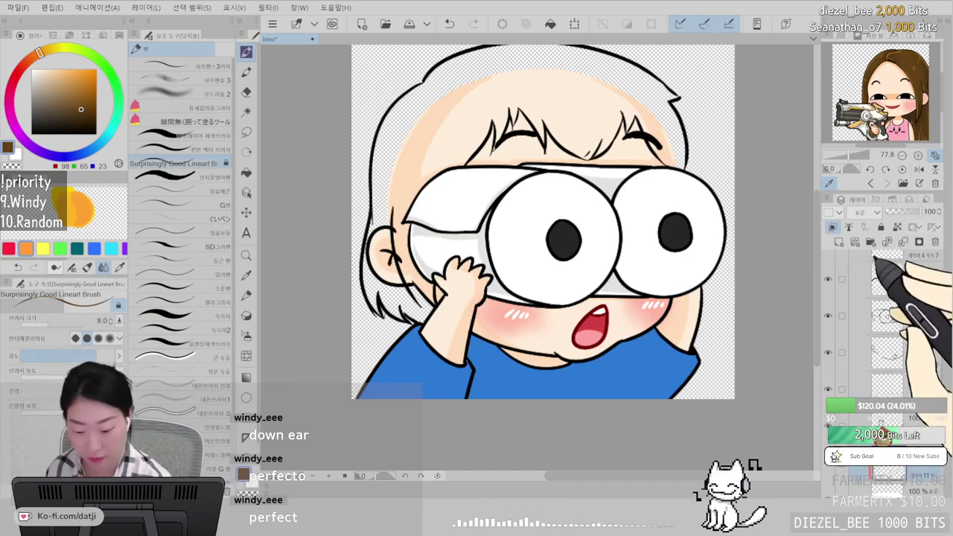
pyautogui.press('g')
pyautogui.moveTo(553, 60)
pyautogui.mouseDown()
pyautogui.moveTo(485, 117)
pyautogui.moveTo(415, 277)
pyautogui.moveTo(421, 296)
pyautogui.mouseUp()
# - Paint the unfilled gaps at the hair's edges and behind the ear brown with the size 50 reference-layer coloring brush
pyautogui.press('b')
pyautogui.click(213, 137)
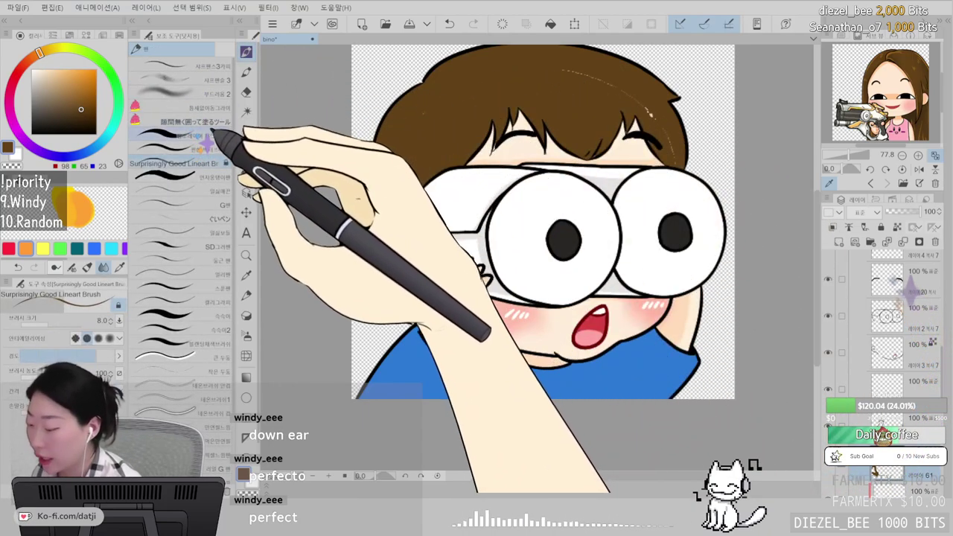
pyautogui.moveTo(645, 113); pyautogui.dragTo(676, 158)
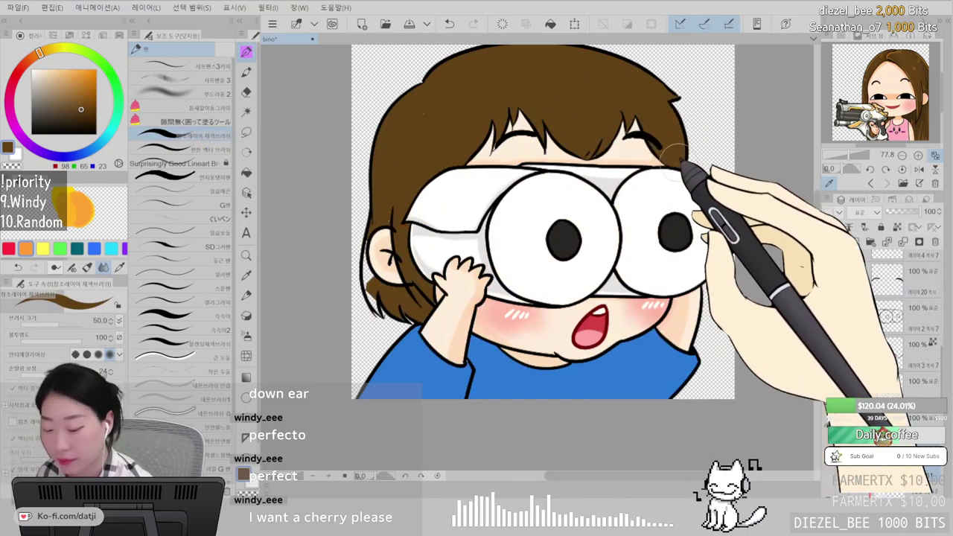
pyautogui.moveTo(375, 233)
pyautogui.mouseDown()
pyautogui.moveTo(377, 288)
pyautogui.moveTo(374, 241)
pyautogui.moveTo(394, 297)
pyautogui.moveTo(372, 260)
pyautogui.moveTo(377, 280)
pyautogui.moveTo(374, 241)
pyautogui.moveTo(382, 309)
pyautogui.moveTo(373, 247)
pyautogui.moveTo(368, 283)
pyautogui.mouseUp()
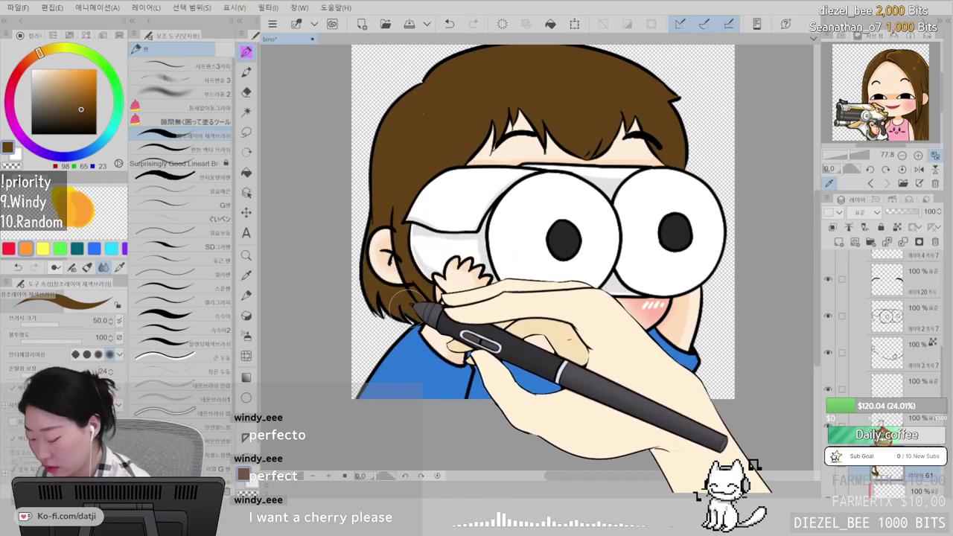
# - Refill the whole hair with a darker brown (RGB 58, 42, 21)
pyautogui.click(73, 119)
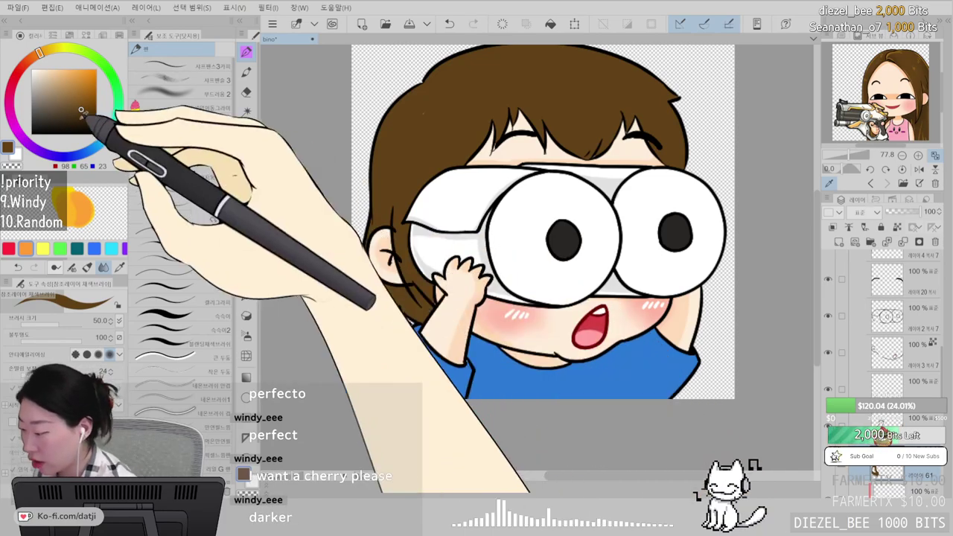
pyautogui.click(183, 94)
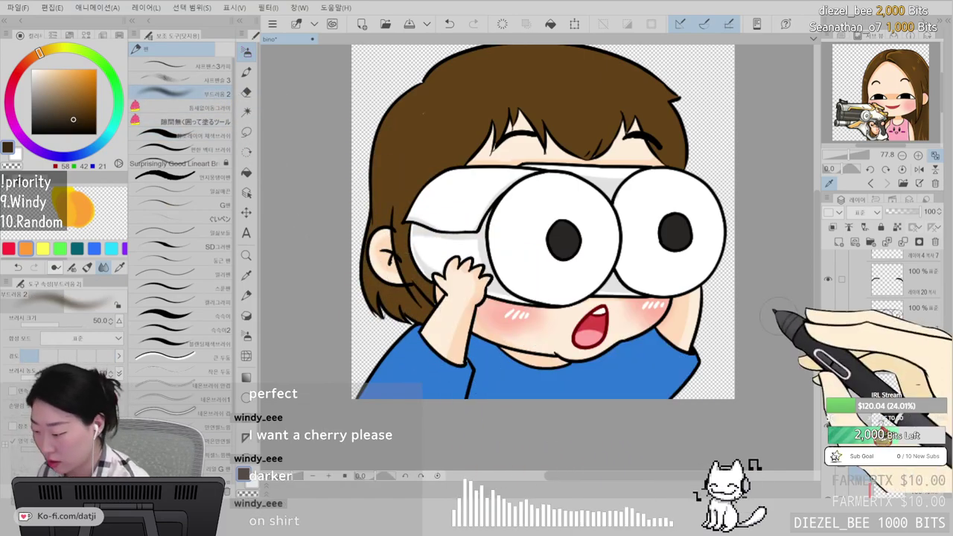
pyautogui.press('g')
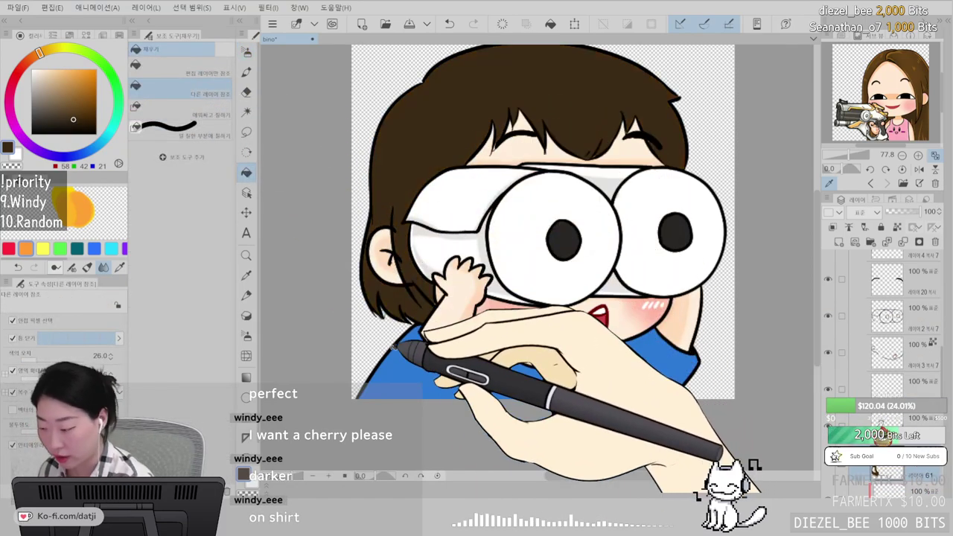
# - Touch up the leftover light specks in the hair fill with dark brown (RGB 58, 41, 20) using the reference-layer coloring brush
pyautogui.click(244, 53)
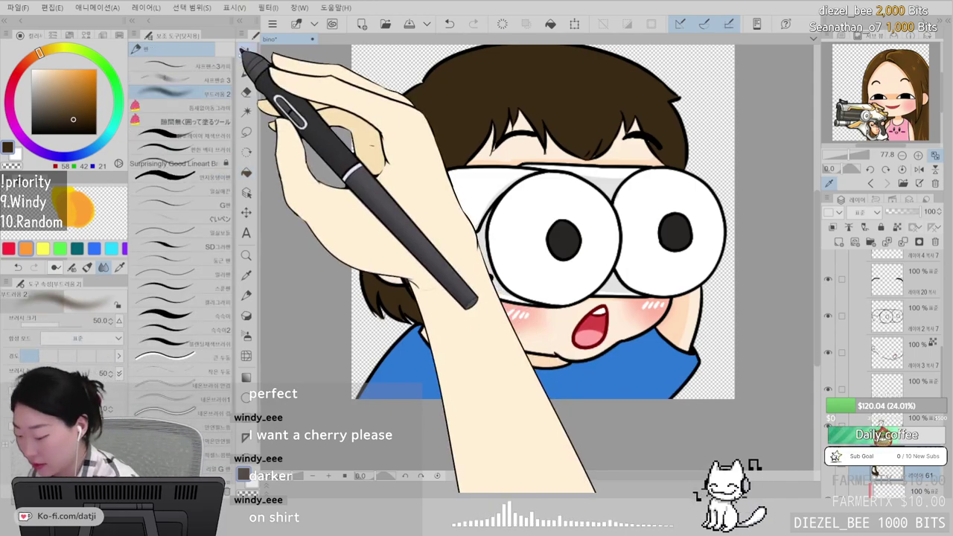
pyautogui.press('e')
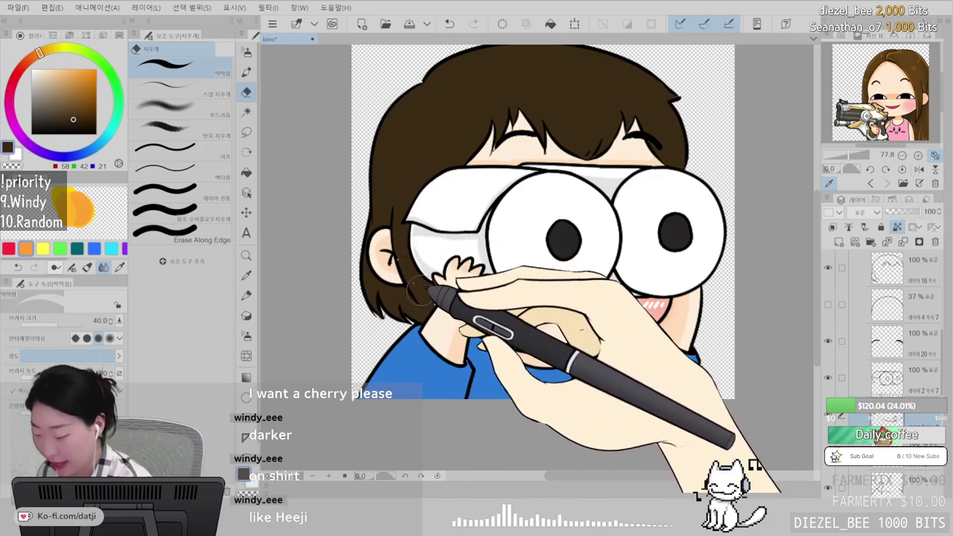
pyautogui.moveTo(923, 475); pyautogui.dragTo(924, 338)
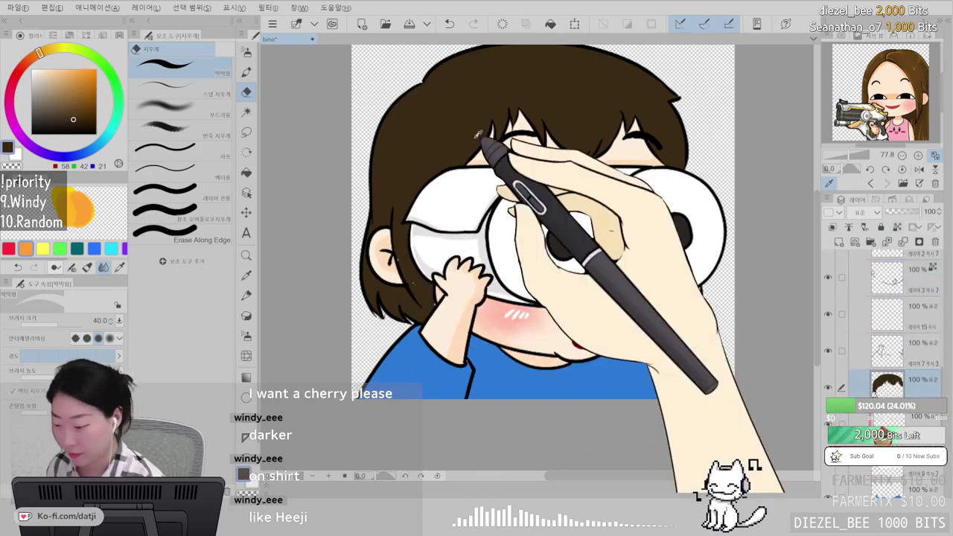
pyautogui.click(246, 52)
pyautogui.click(163, 134)
pyautogui.keyDown('alt'); pyautogui.click(411, 280); pyautogui.keyUp('alt')
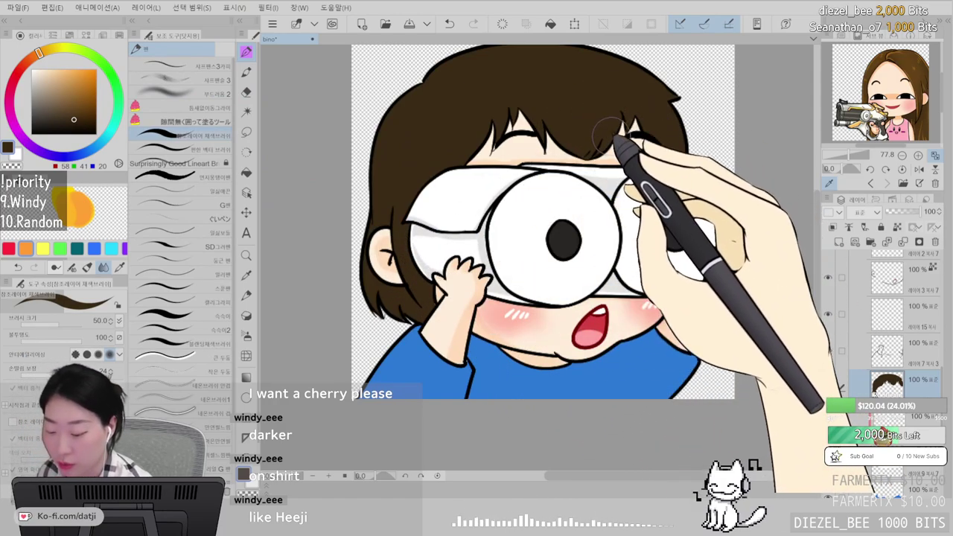
pyautogui.moveTo(608, 110); pyautogui.dragTo(613, 138)
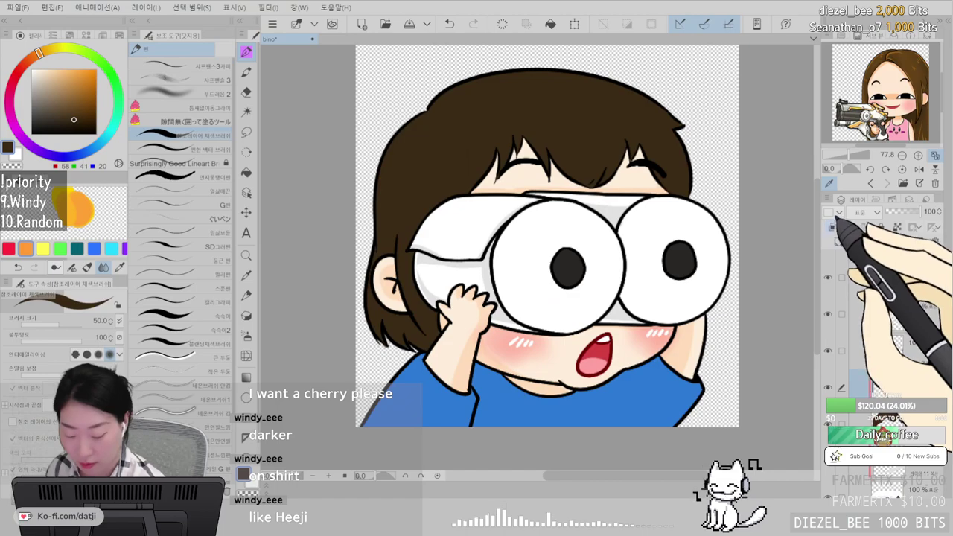
# - Shade the dark hair softly with a lighter brown (RGB 99, 60, 11) using the soft brush at size 50
pyautogui.click(89, 109)
pyautogui.click(206, 94)
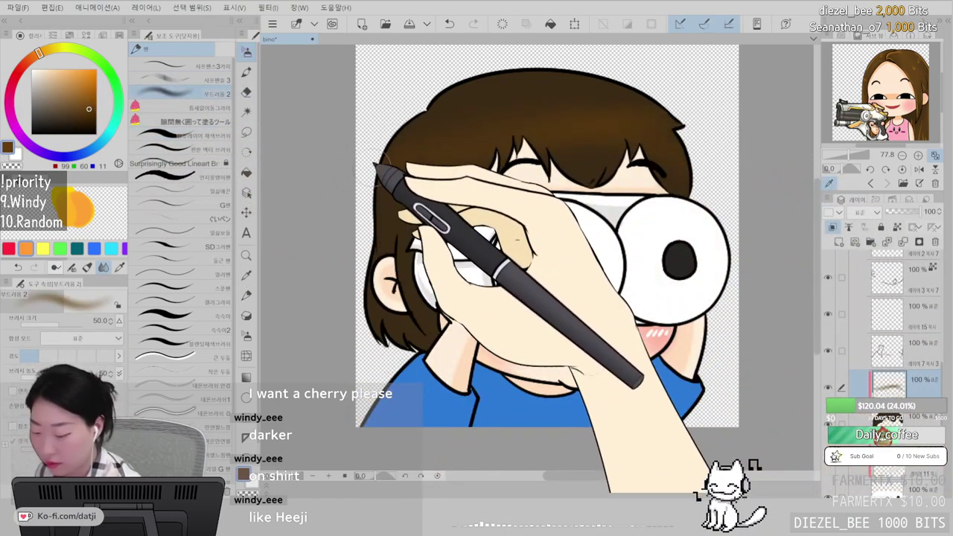
pyautogui.moveTo(375, 164)
pyautogui.mouseDown()
pyautogui.moveTo(604, 131)
pyautogui.moveTo(537, 113)
pyautogui.moveTo(583, 138)
pyautogui.moveTo(637, 117)
pyautogui.moveTo(656, 134)
pyautogui.moveTo(478, 123)
pyautogui.moveTo(404, 149)
pyautogui.mouseUp()
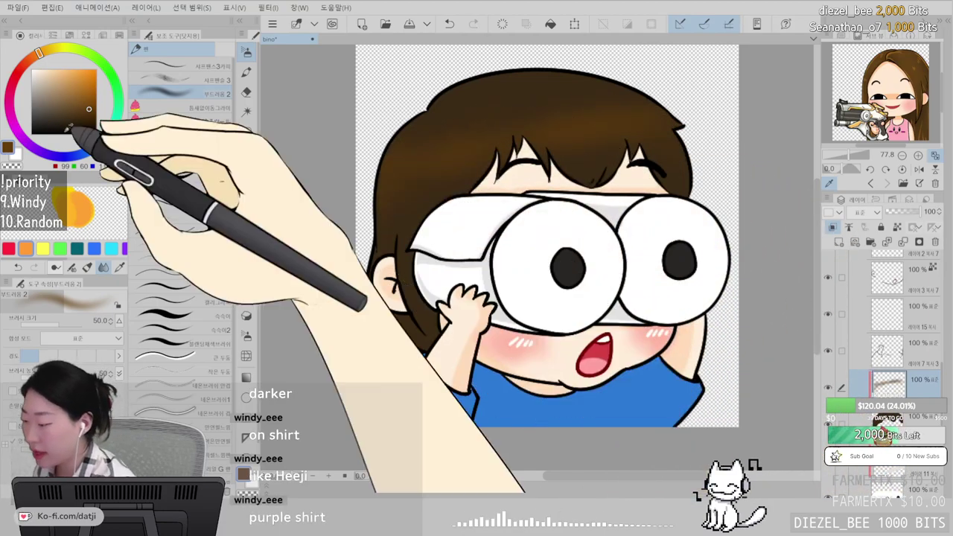
# - Draw fine light brown highlight strands (RGB 163, 129, 86) across the hair with the Surprisingly Good Lineart Brush at size 8
pyautogui.click(62, 90)
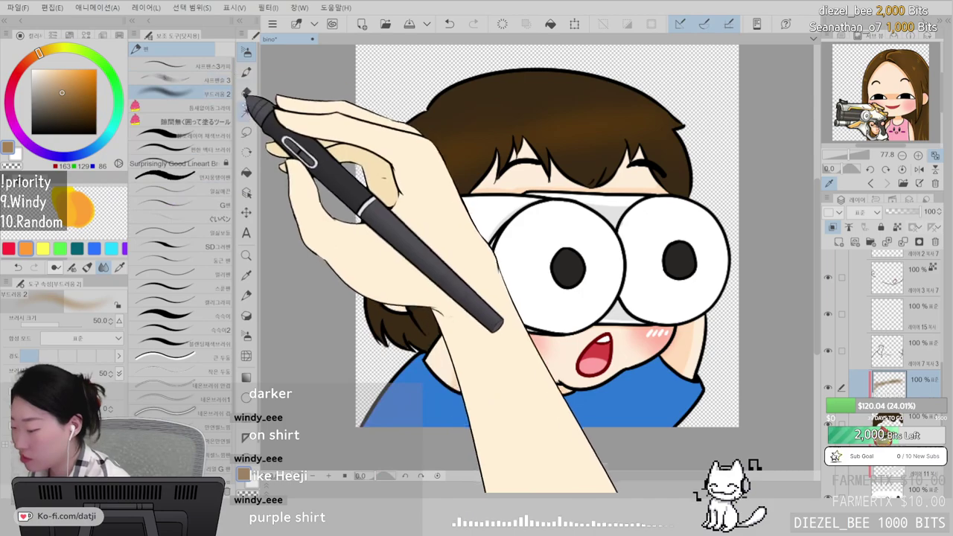
pyautogui.click(179, 163)
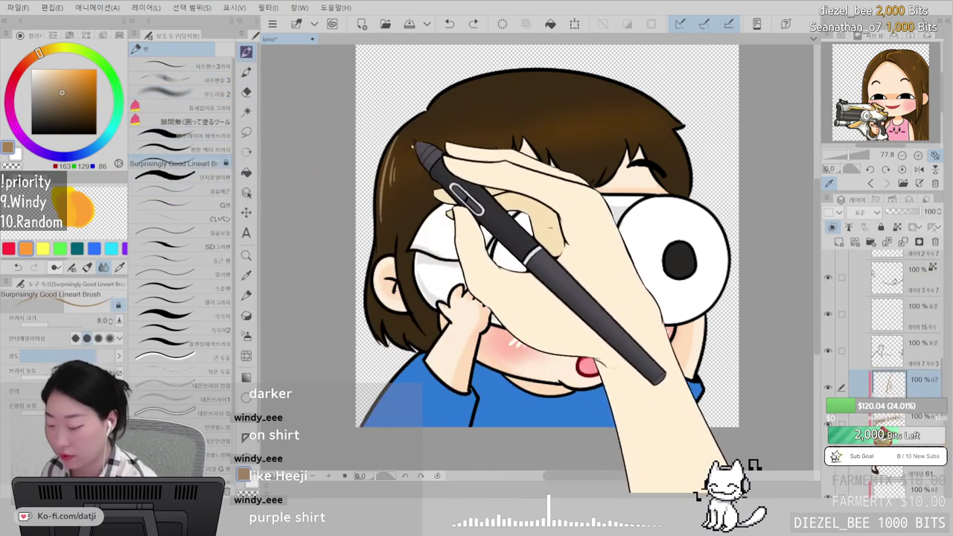
pyautogui.moveTo(380, 195)
pyautogui.mouseDown()
pyautogui.moveTo(392, 149)
pyautogui.moveTo(383, 199)
pyautogui.moveTo(415, 167)
pyautogui.mouseUp()
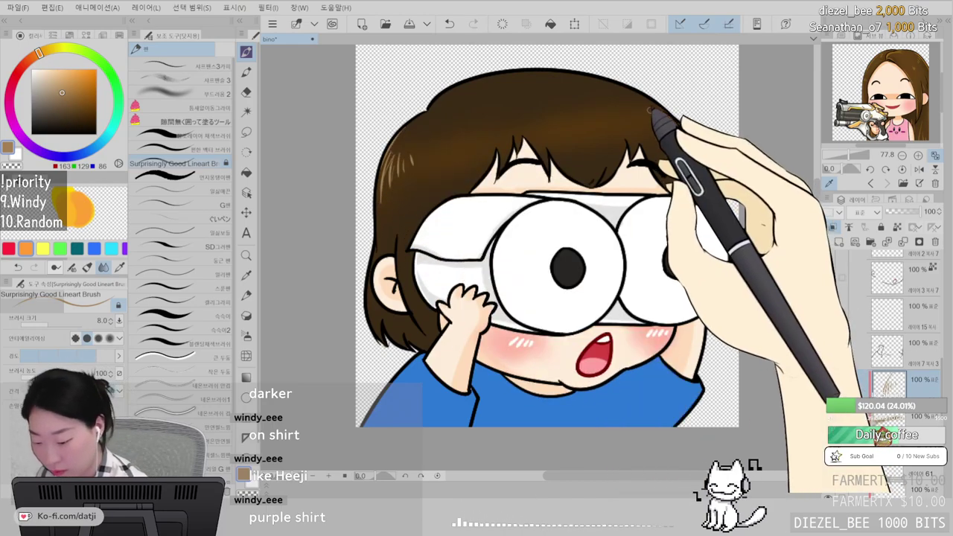
pyautogui.moveTo(594, 117); pyautogui.dragTo(570, 131)
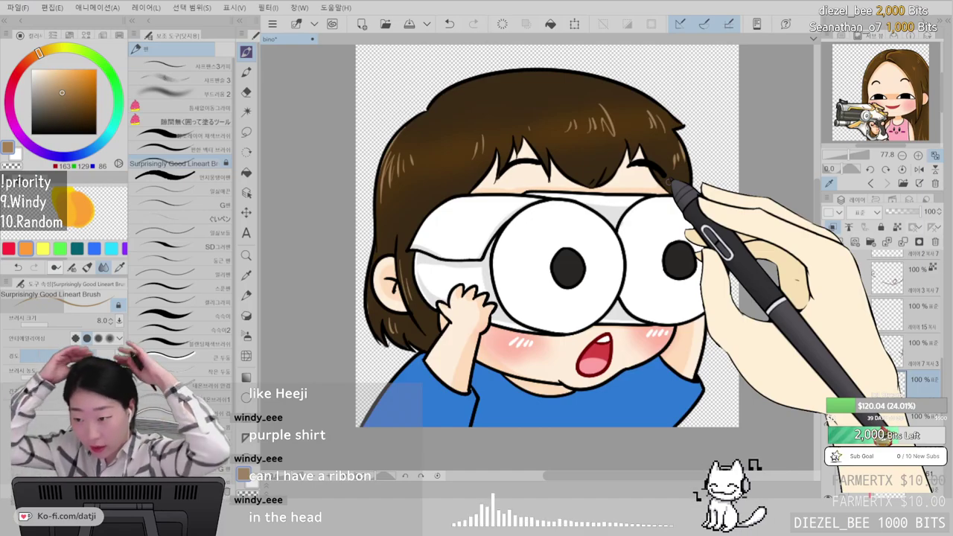
# - Add a new layer above the lineart and draw a black ribbon bow outline on the upper back of the head
pyautogui.moveTo(913, 278); pyautogui.dragTo(914, 376)
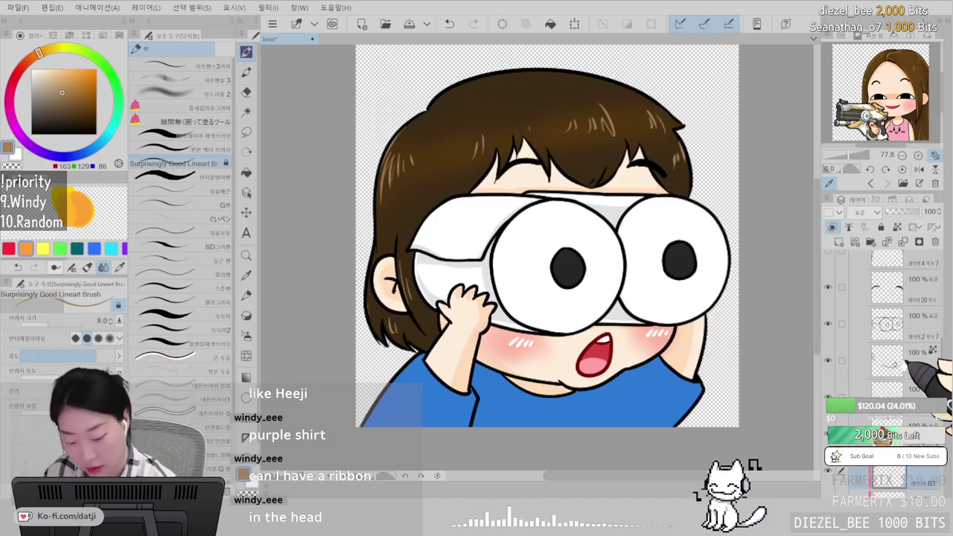
pyautogui.moveTo(913, 276); pyautogui.dragTo(910, 328)
pyautogui.click(907, 285)
pyautogui.click(840, 242)
pyautogui.click(32, 134)
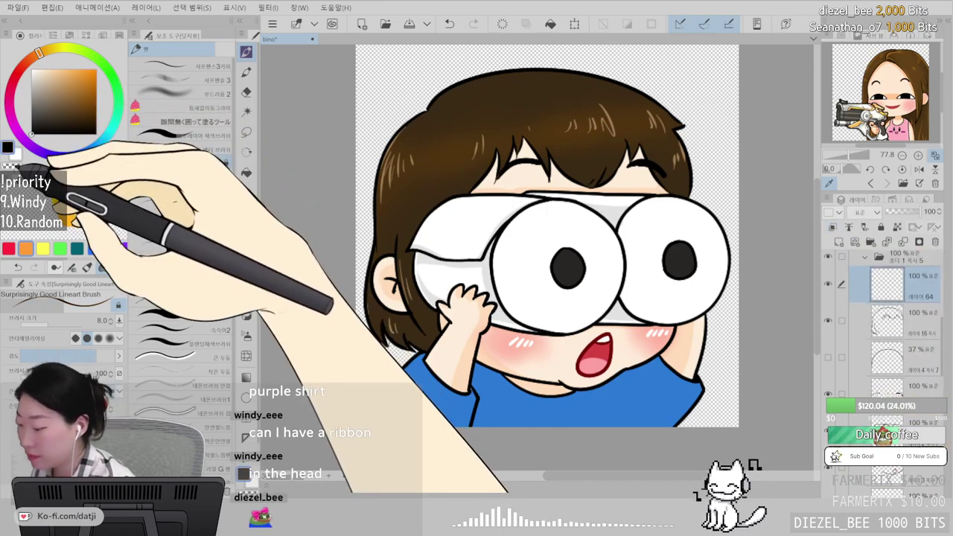
pyautogui.moveTo(548, 204); pyautogui.dragTo(639, 266)
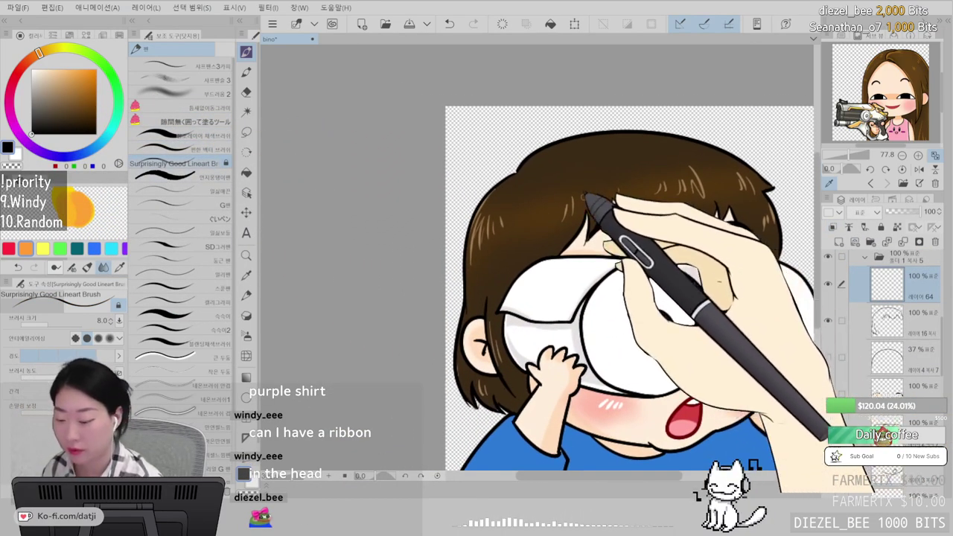
pyautogui.moveTo(453, 160); pyautogui.dragTo(492, 152)
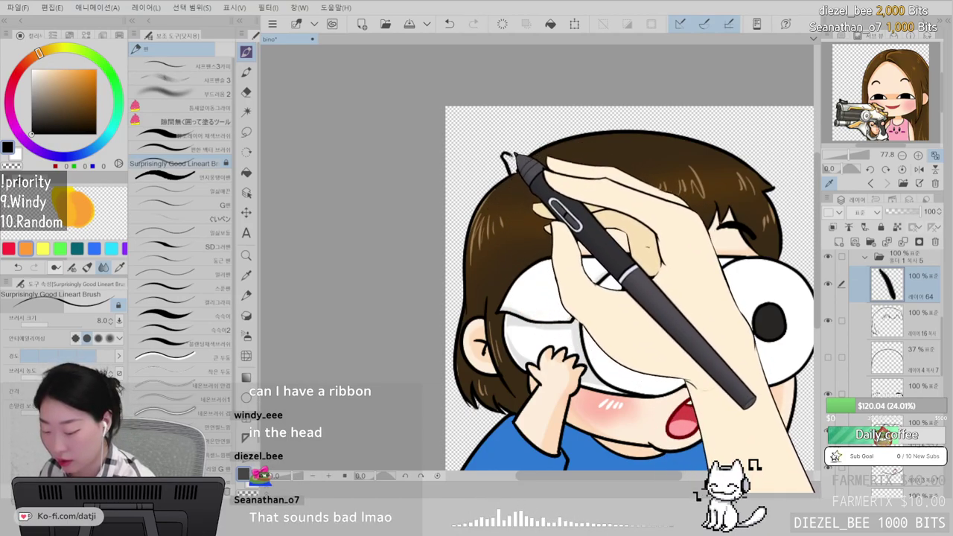
pyautogui.moveTo(517, 143)
pyautogui.mouseDown()
pyautogui.moveTo(565, 108)
pyautogui.moveTo(587, 132)
pyautogui.mouseUp()
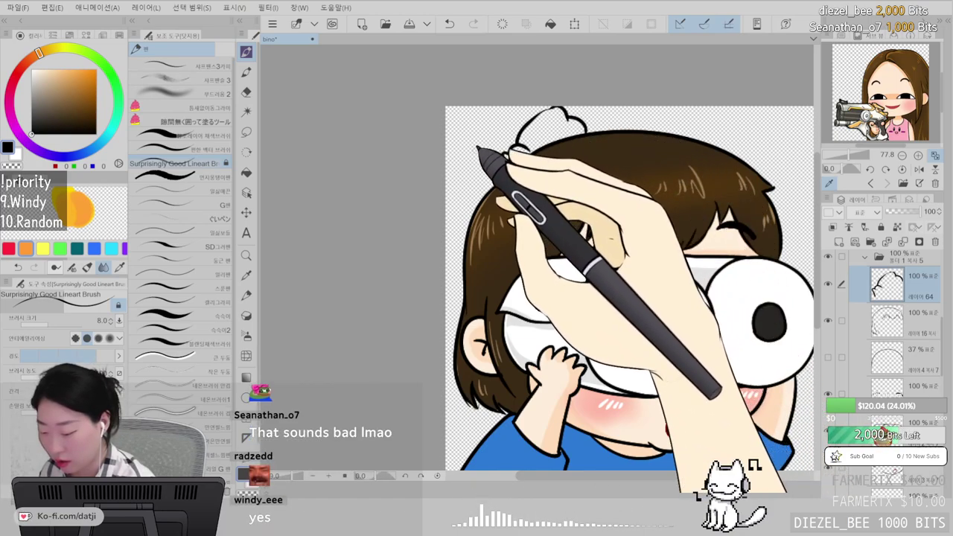
pyautogui.hotkey('ctrl', 'z')
pyautogui.moveTo(445, 188); pyautogui.dragTo(465, 195)
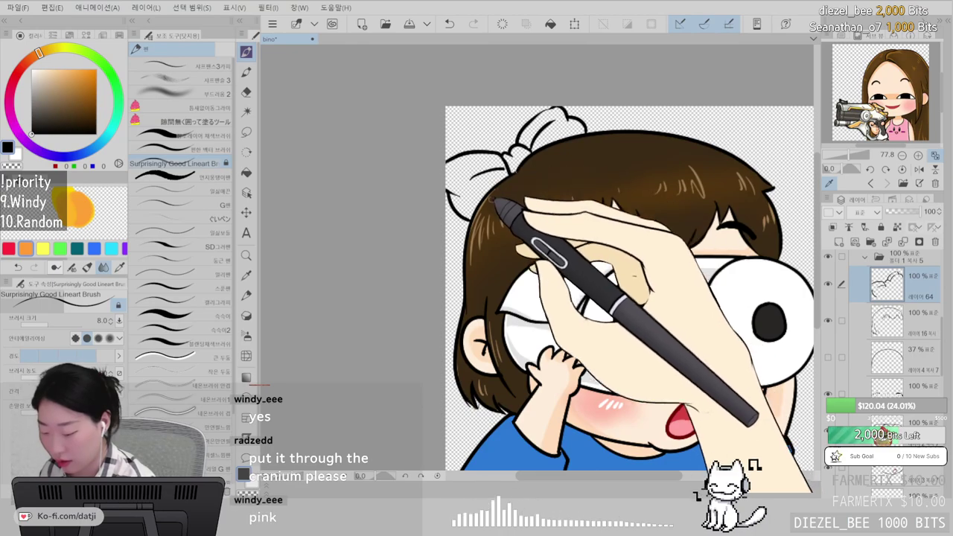
# - Fill the bow's loops and knot with pink (RGB 255, 107, 138) on a new layer beneath the lineart
pyautogui.moveTo(675, 355); pyautogui.dragTo(589, 262)
pyautogui.moveTo(611, 213); pyautogui.dragTo(632, 299)
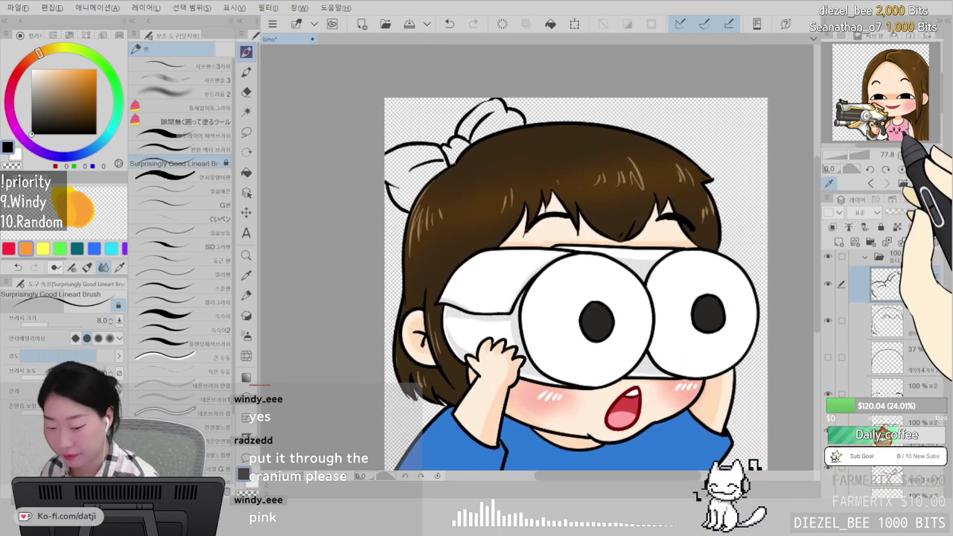
pyautogui.click(903, 132)
pyautogui.click(70, 70)
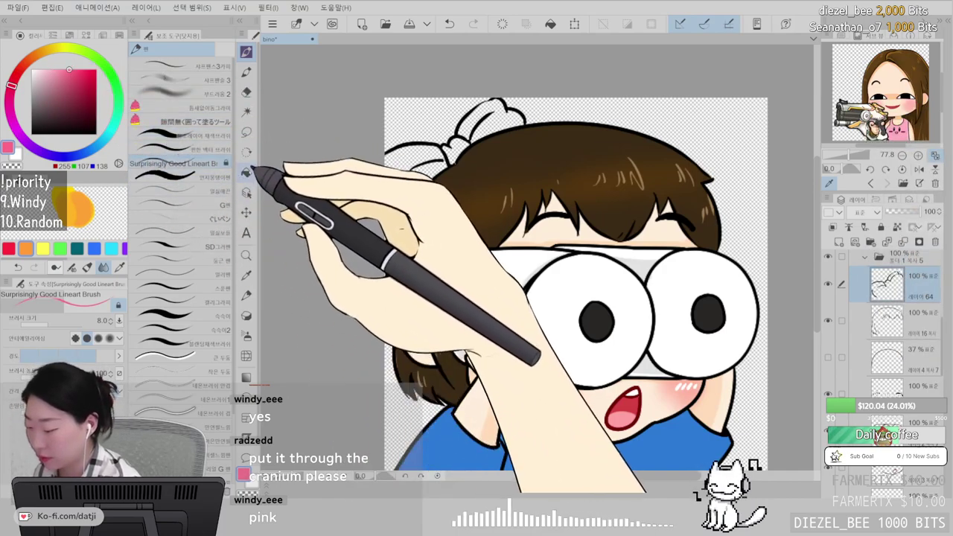
pyautogui.click(246, 172)
pyautogui.scroll(-3, 886, 335)
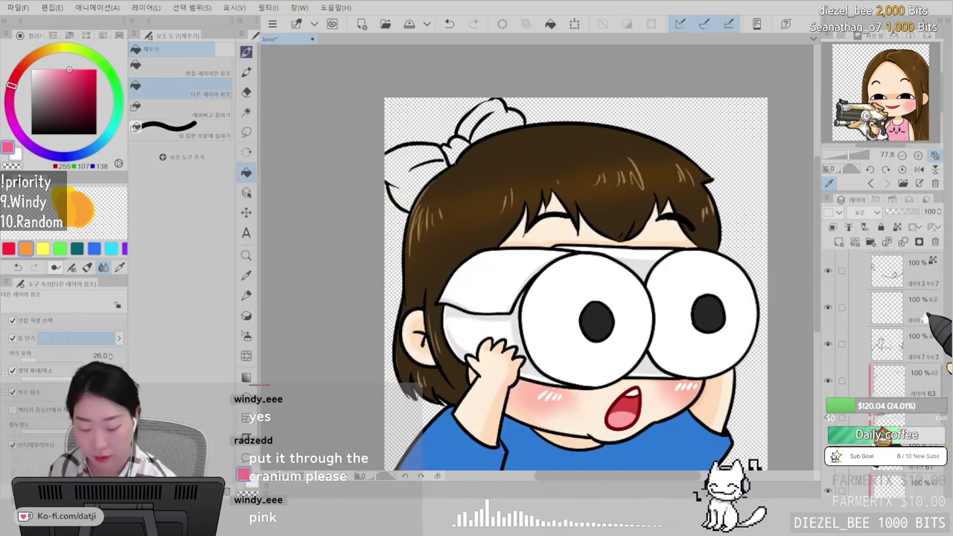
pyautogui.click(886, 377)
pyautogui.click(488, 119)
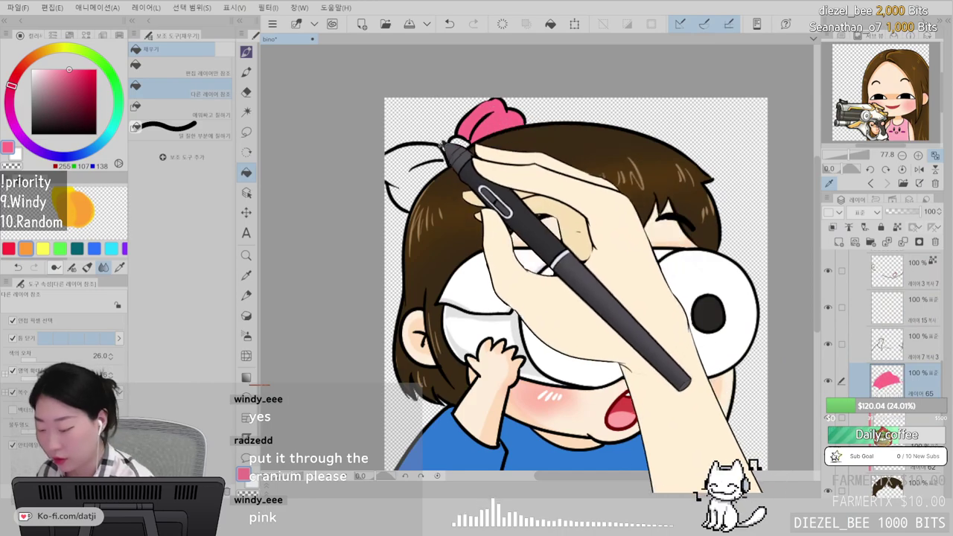
pyautogui.click(406, 160)
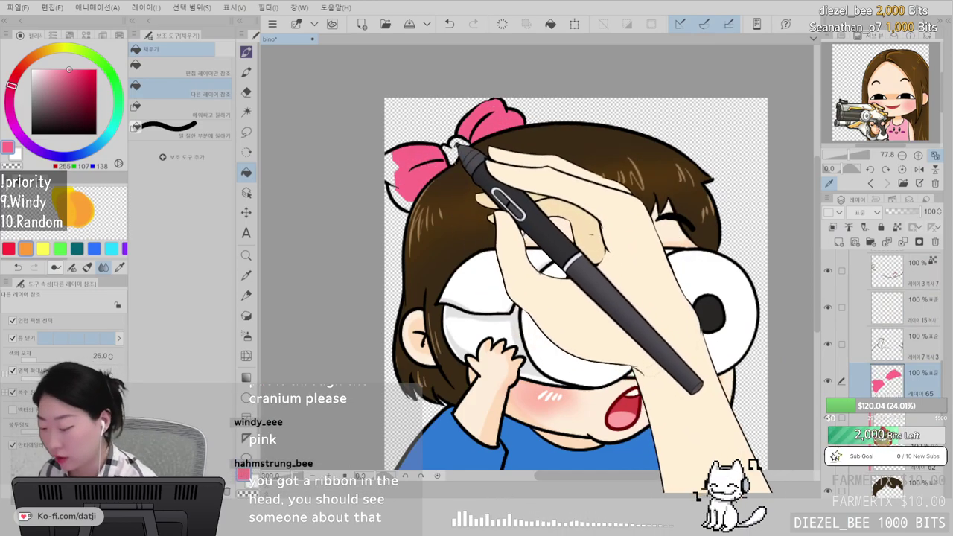
pyautogui.click(399, 186)
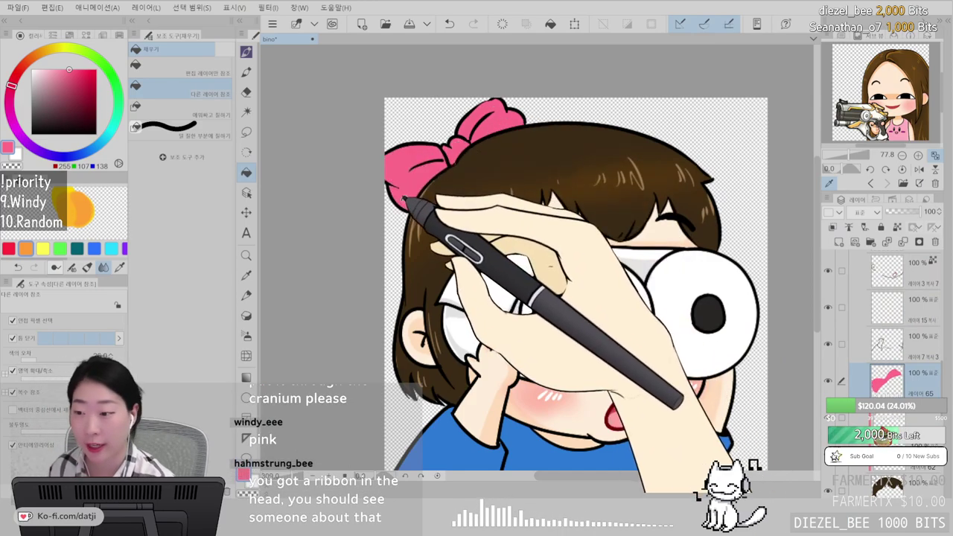
# - Paint light pink highlights (RGB 255, 187, 202) on the bow with the size 50 reference-layer coloring brush
pyautogui.click(248, 71)
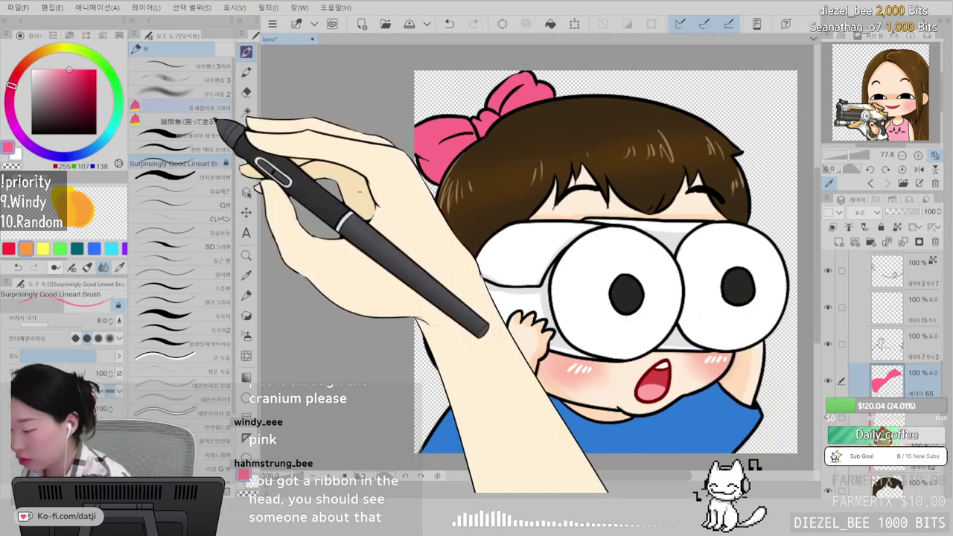
pyautogui.click(213, 135)
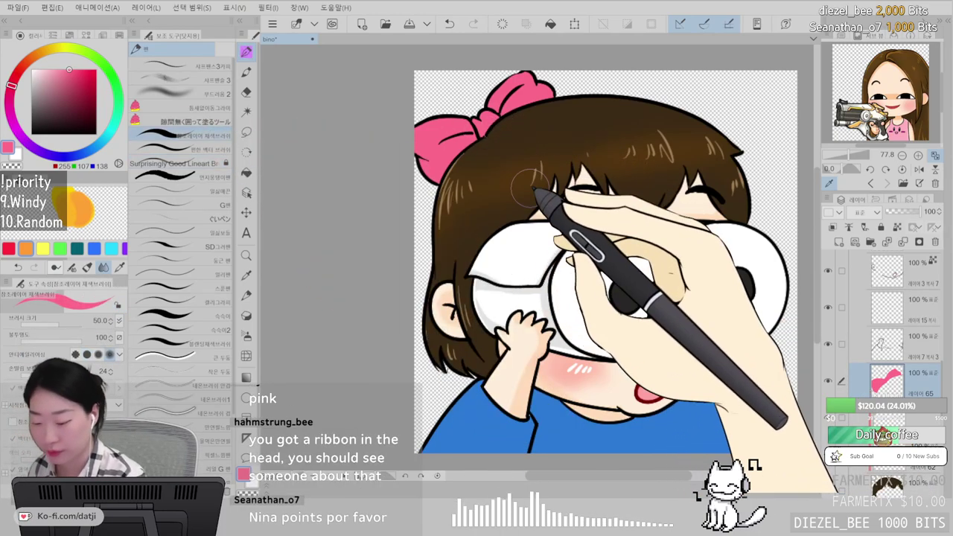
pyautogui.click(48, 70)
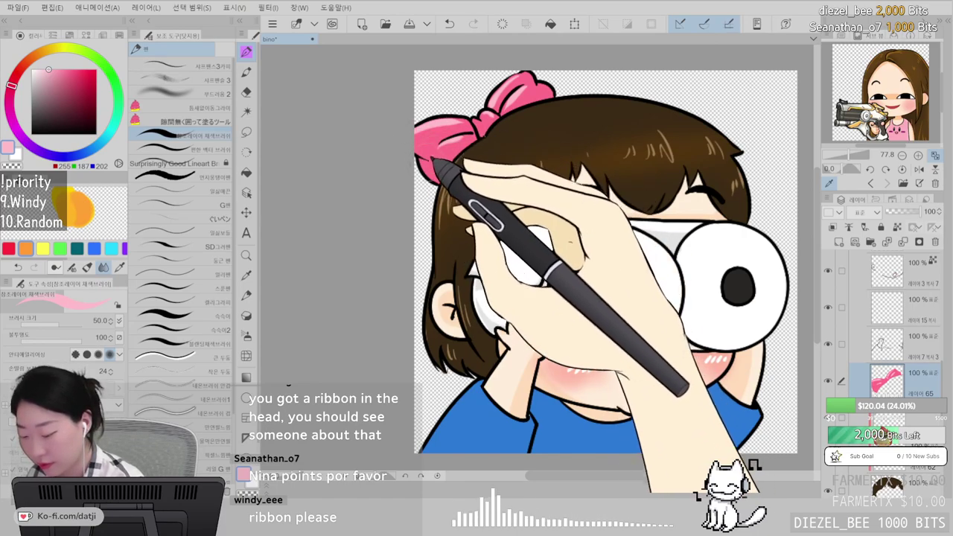
# - Lock the shirt layer's transparent pixels and recolor the blue shirt purple (RGB 139, 28, 237)
pyautogui.moveTo(656, 339)
pyautogui.mouseDown()
pyautogui.moveTo(647, 270)
pyautogui.moveTo(662, 332)
pyautogui.mouseUp()
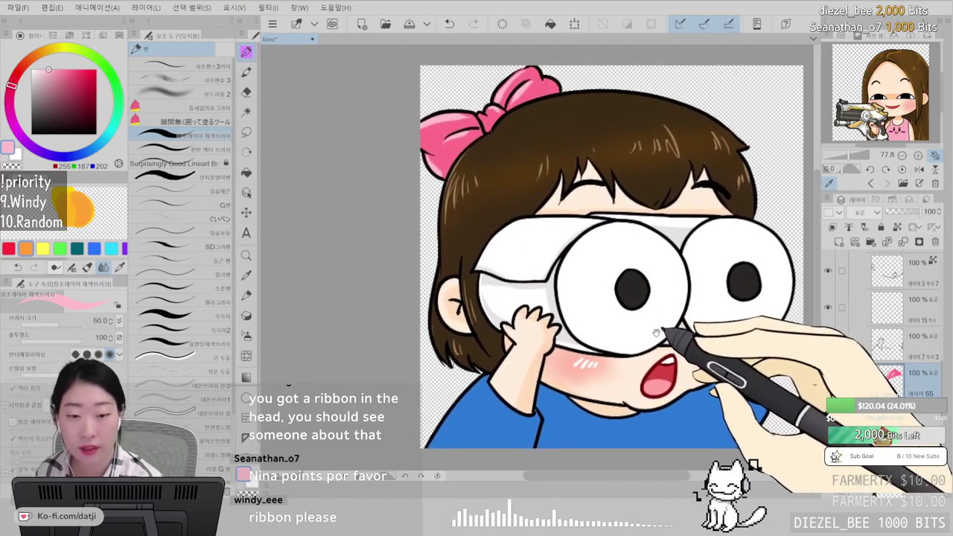
pyautogui.scroll(-3, 660, 329)
pyautogui.scroll(2, 660, 331)
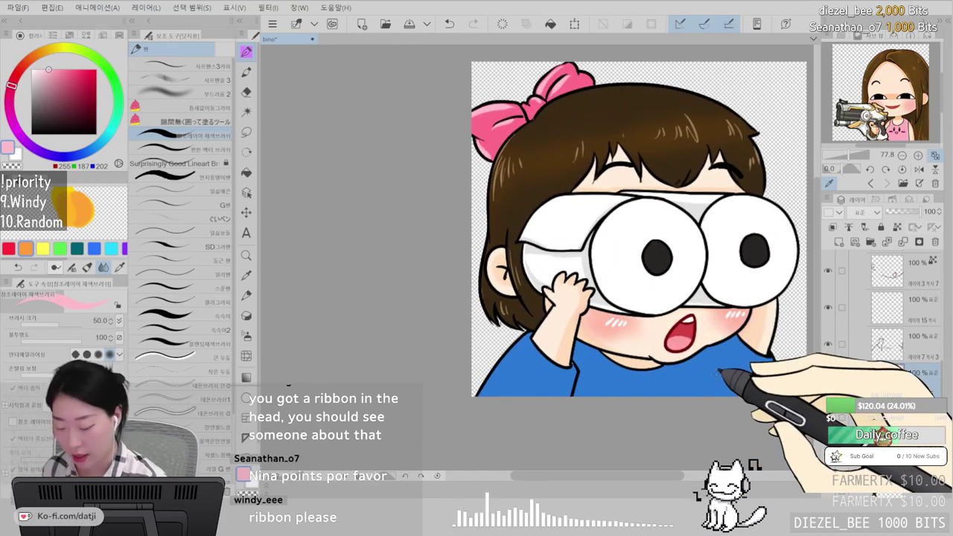
pyautogui.click(46, 153)
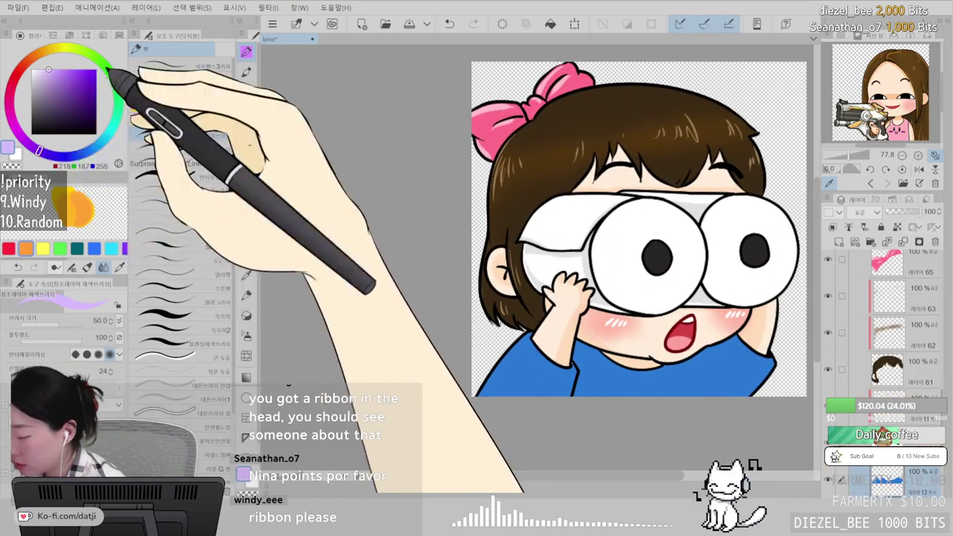
pyautogui.click(95, 86)
pyautogui.moveTo(96, 87); pyautogui.dragTo(89, 74)
pyautogui.click(33, 148)
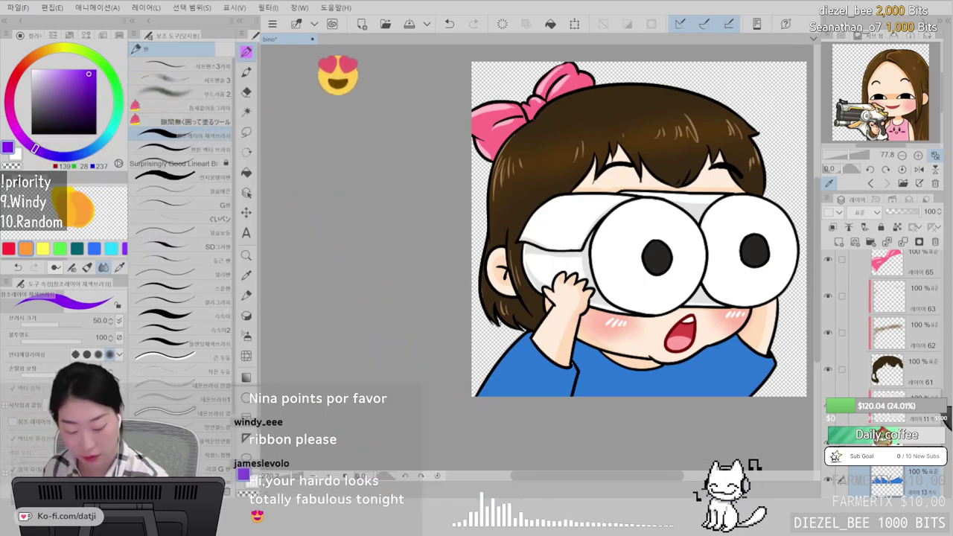
pyautogui.click(899, 226)
pyautogui.moveTo(486, 395)
pyautogui.mouseDown()
pyautogui.moveTo(525, 411)
pyautogui.moveTo(550, 383)
pyautogui.moveTo(633, 366)
pyautogui.moveTo(686, 379)
pyautogui.moveTo(737, 362)
pyautogui.moveTo(739, 391)
pyautogui.moveTo(709, 353)
pyautogui.mouseUp()
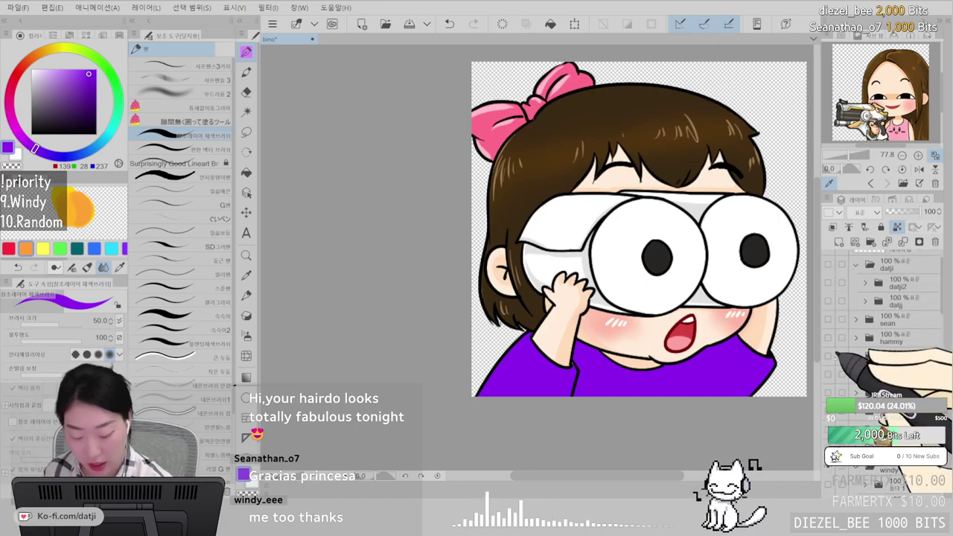
# - Copy the cherry from the pink-shirt character's folder, hide that folder again, and paste the cherry above the purple shirt layer
pyautogui.click(829, 356)
pyautogui.click(857, 356)
pyautogui.keyDown('ctrl'); pyautogui.keyDown('shift'); pyautogui.click(702, 376); pyautogui.keyUp('shift'); pyautogui.keyUp('ctrl')
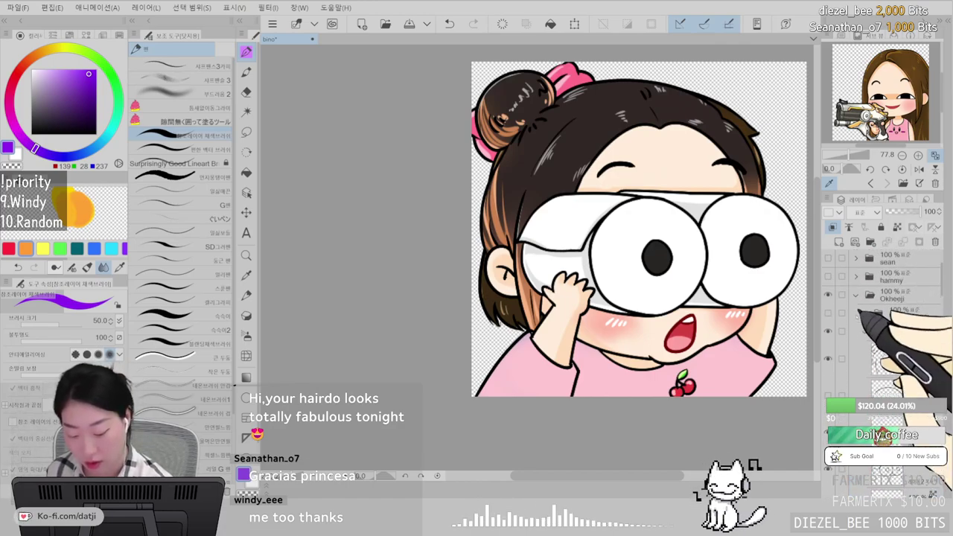
pyautogui.click(828, 295)
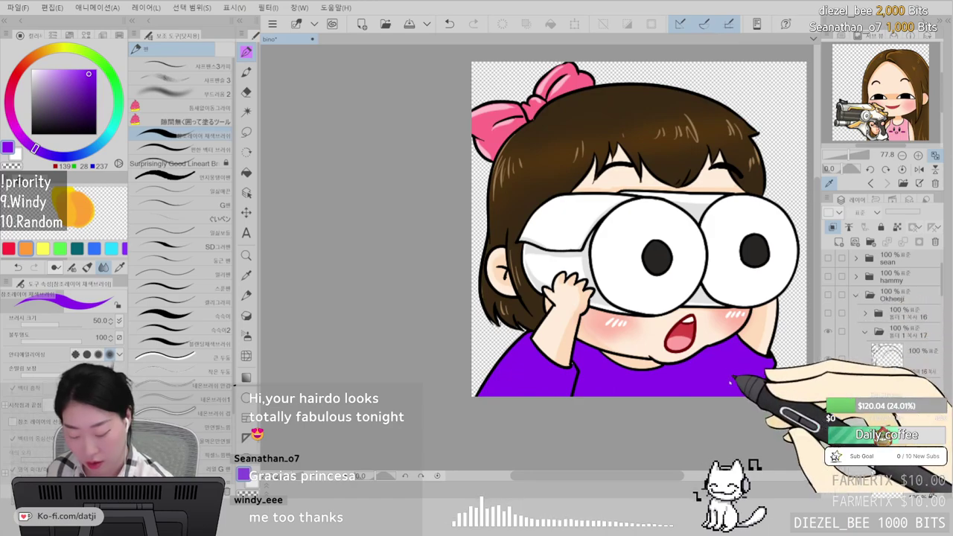
pyautogui.moveTo(942, 290); pyautogui.dragTo(940, 394)
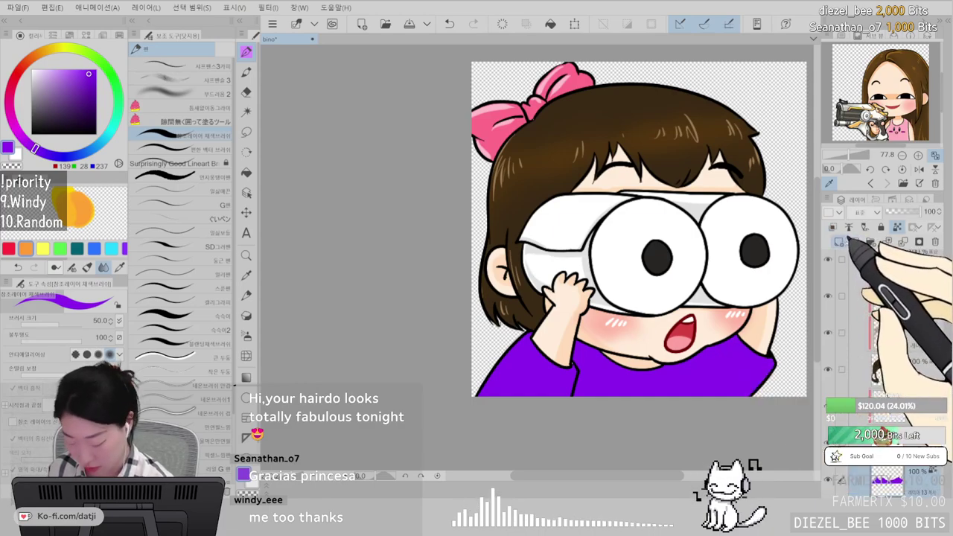
pyautogui.scroll(-3, 639, 287)
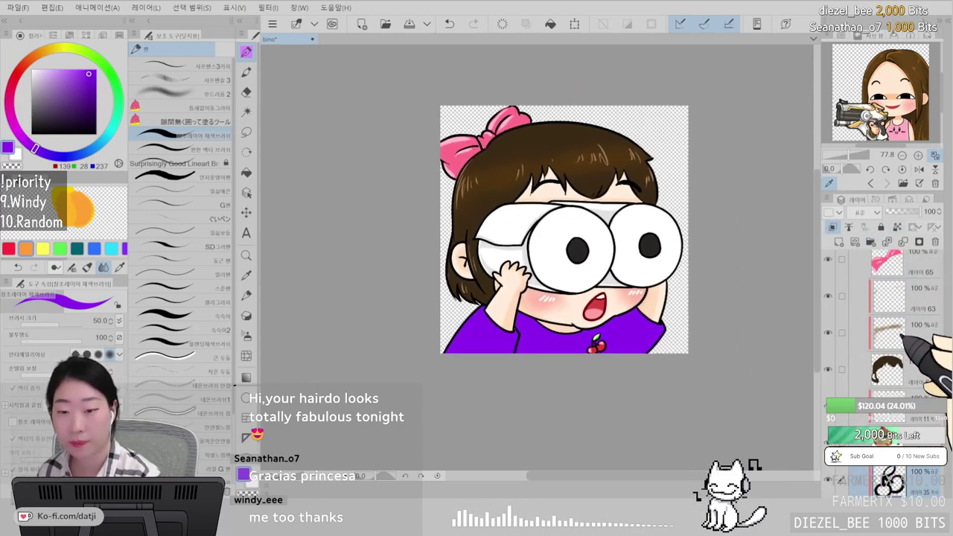
# - Save the finished cherry-shirt emote
pyautogui.scroll(2, 565, 231)
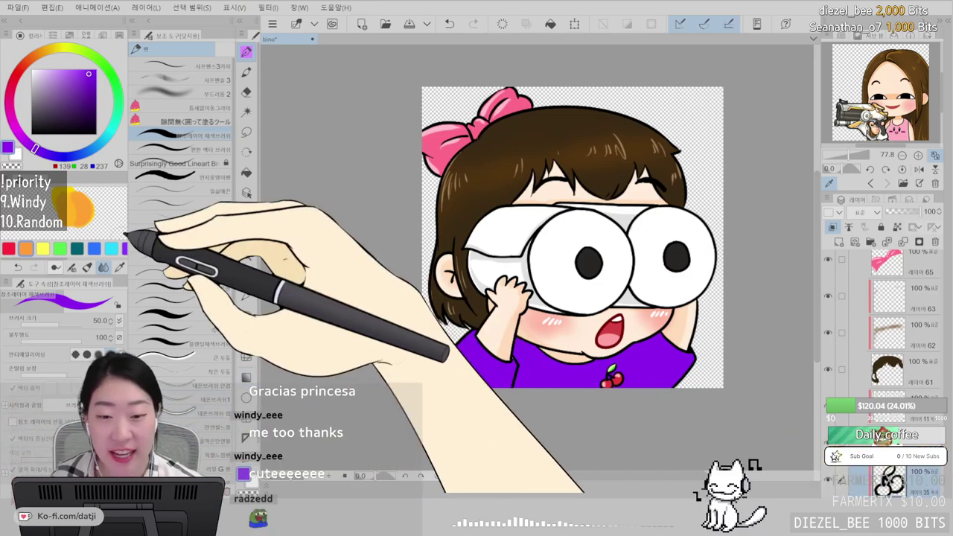
pyautogui.hotkey('ctrl', 's')
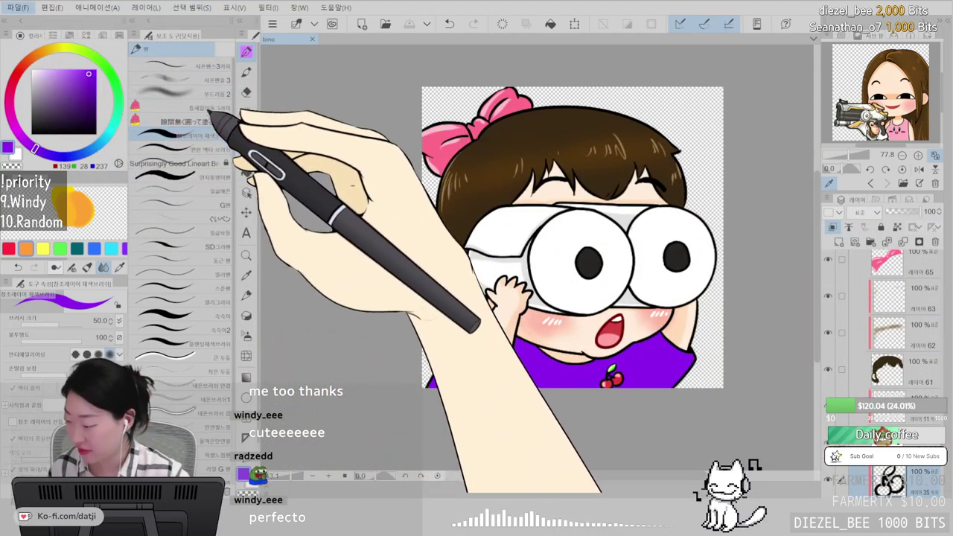
pyautogui.click(216, 134)
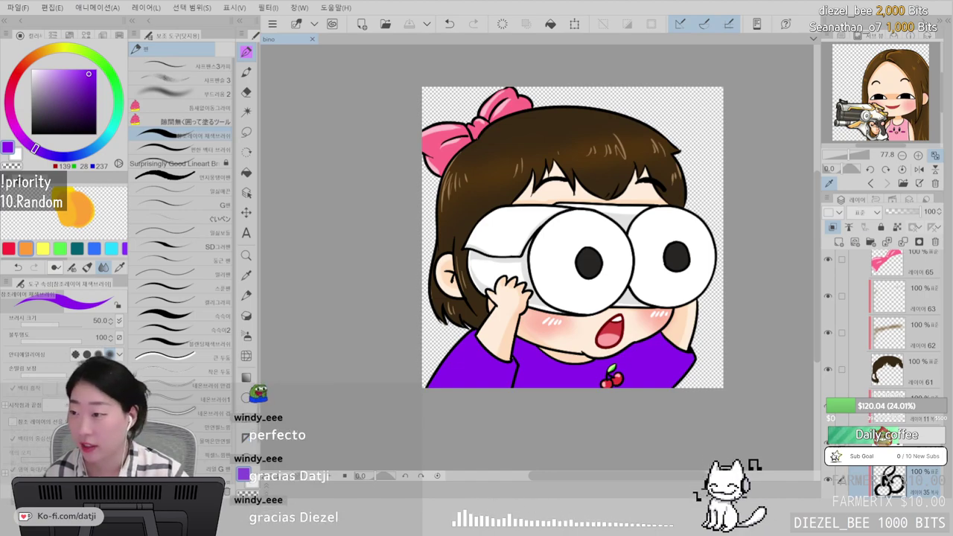
# - Switch to the chat raffle page, draw a random participant and dismiss the result
pyautogui.hotkey('alt', 'Tab')
pyautogui.click(379, 452)
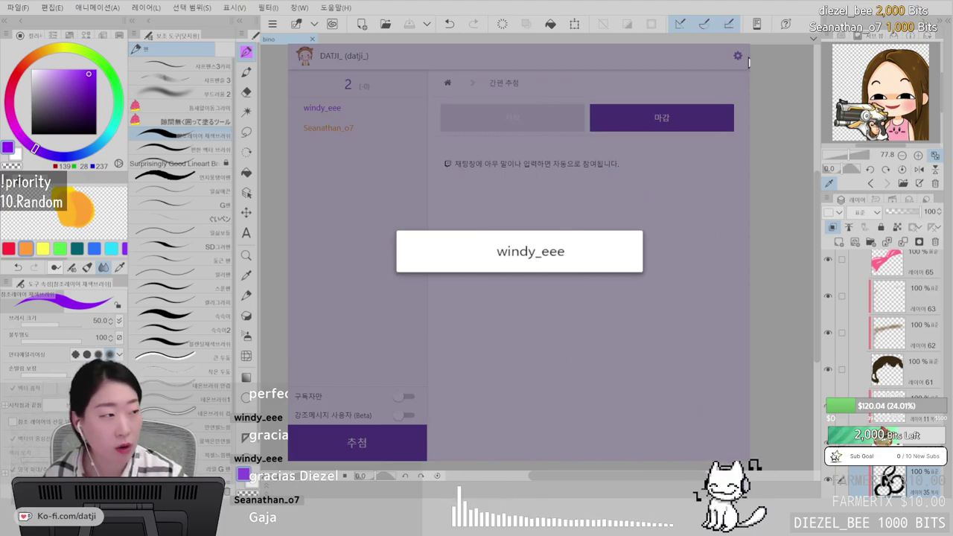
pyautogui.click(658, 117)
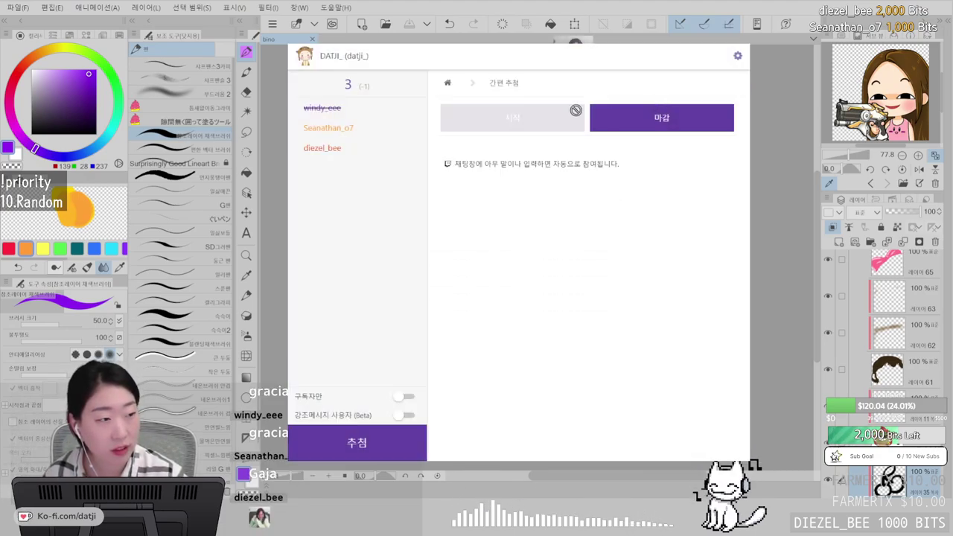
# - Reset the raffle page and start a new simple raffle (간편 추첨) for chat viewers
pyautogui.click(449, 90)
pyautogui.click(564, 194)
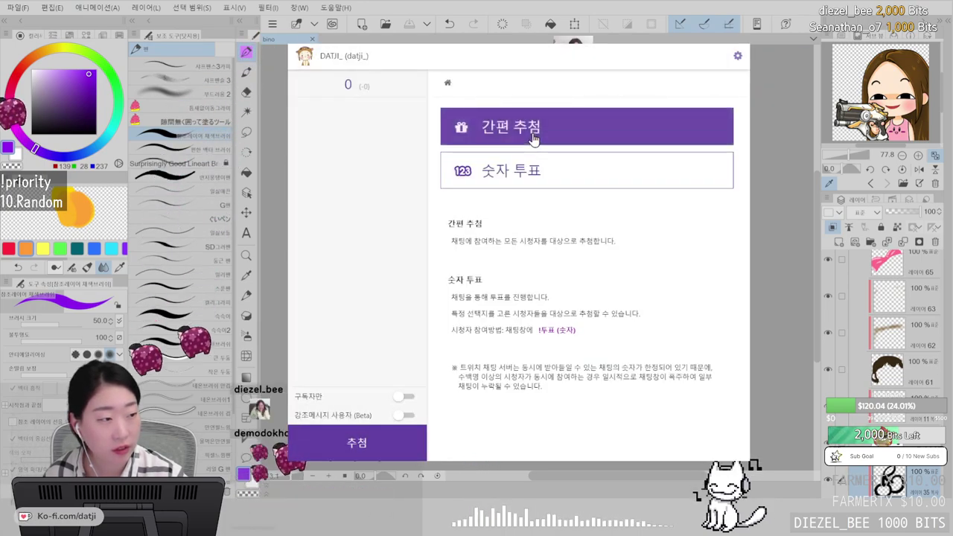
pyautogui.click(564, 136)
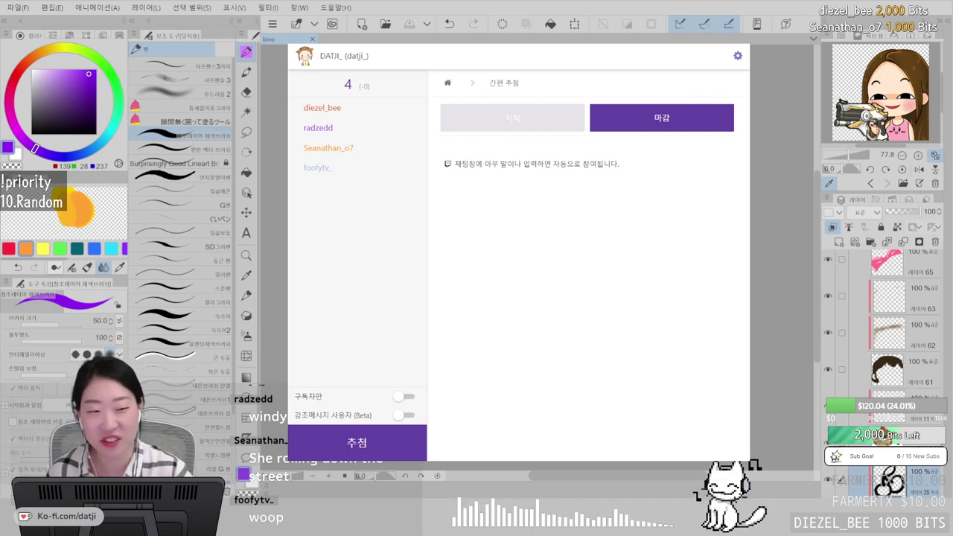
# - Exclude the first, second, third and sixth viewers in the participant list from the draw
pyautogui.click(382, 147)
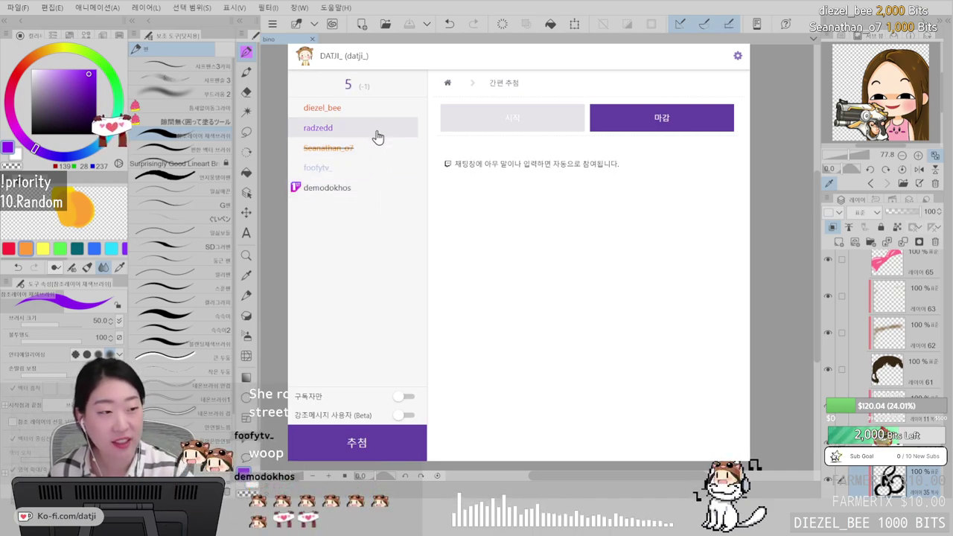
pyautogui.click(376, 128)
pyautogui.click(383, 110)
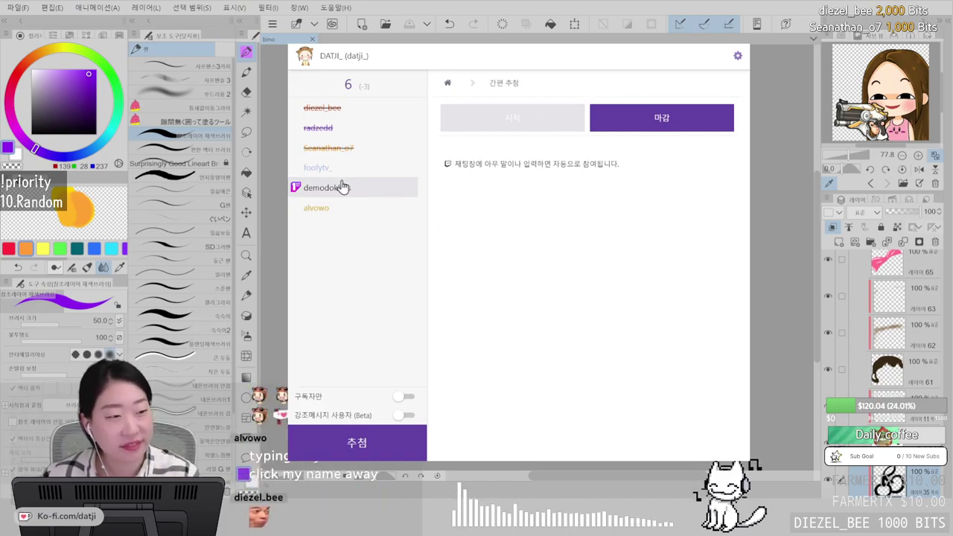
pyautogui.click(343, 213)
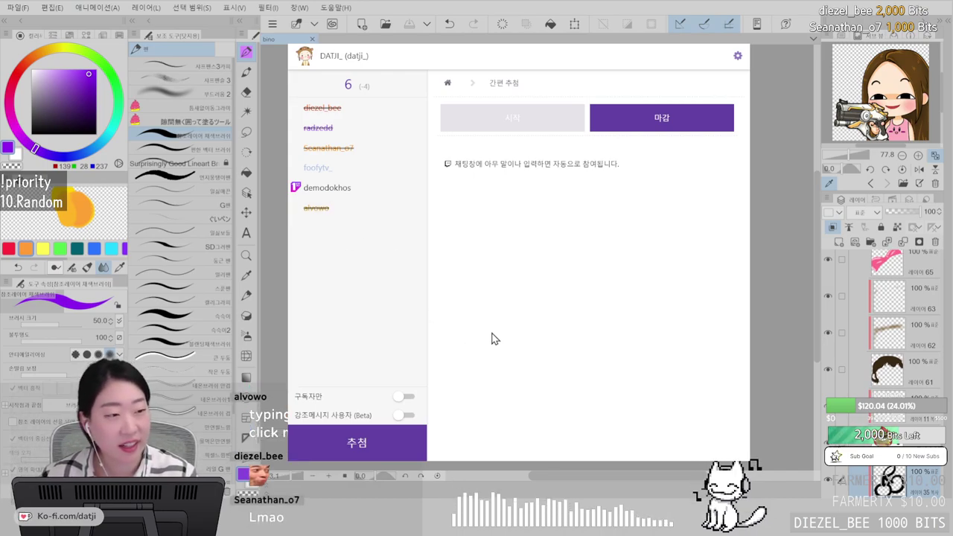
# - Draw a random viewer from the remaining participants, dismiss the result and switch back to the emote in Clip Studio Paint
pyautogui.click(358, 440)
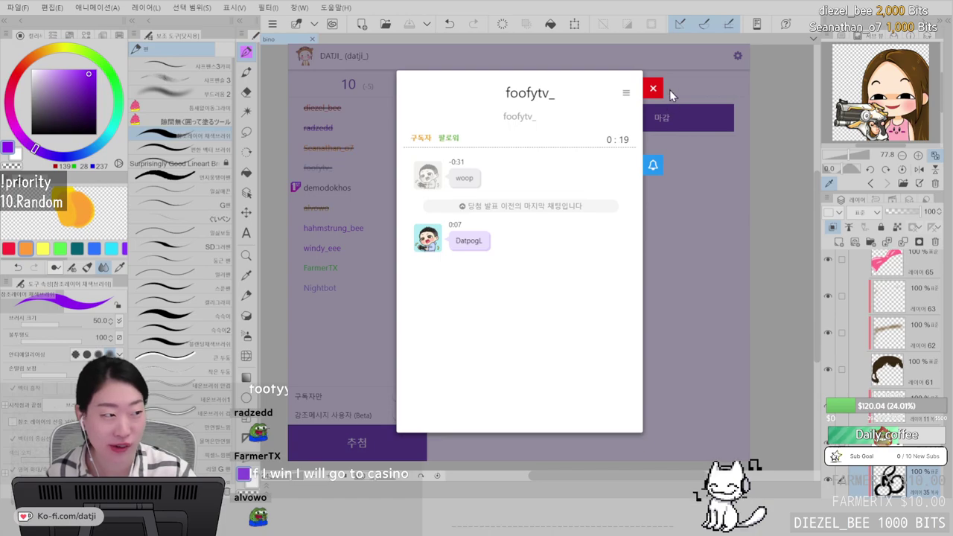
pyautogui.click(650, 88)
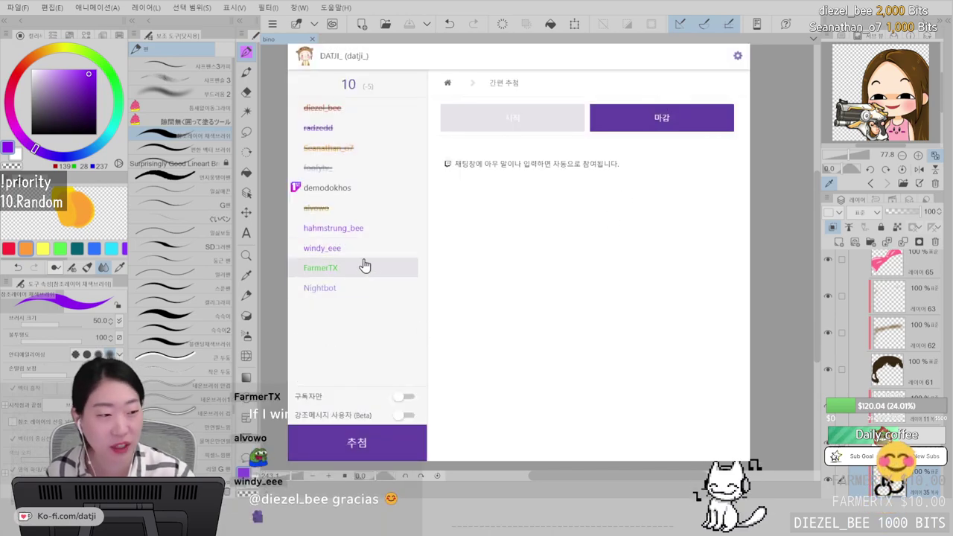
pyautogui.click(362, 175)
pyautogui.click(374, 210)
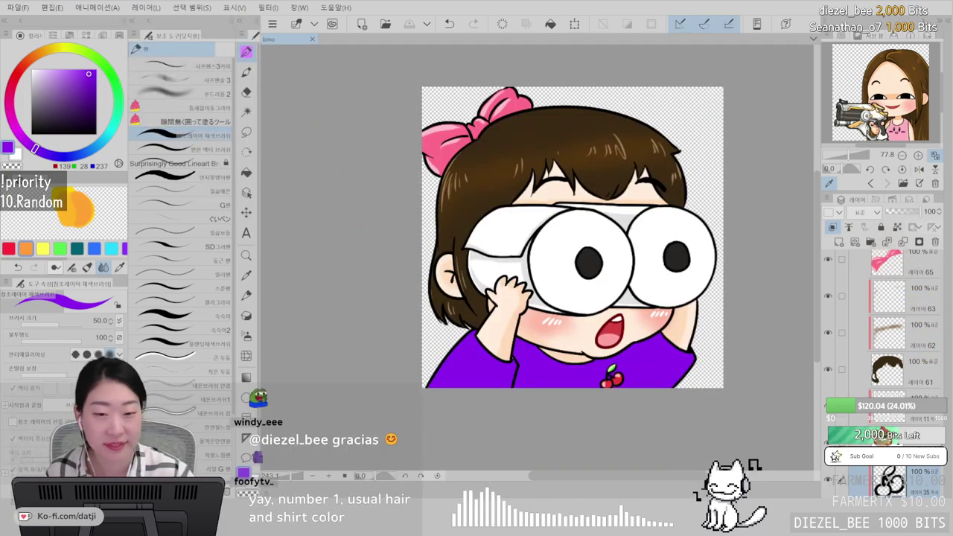
# - Hide the finished windy character's folder and show the bald template with the blue shirt
pyautogui.scroll(8, 886, 336)
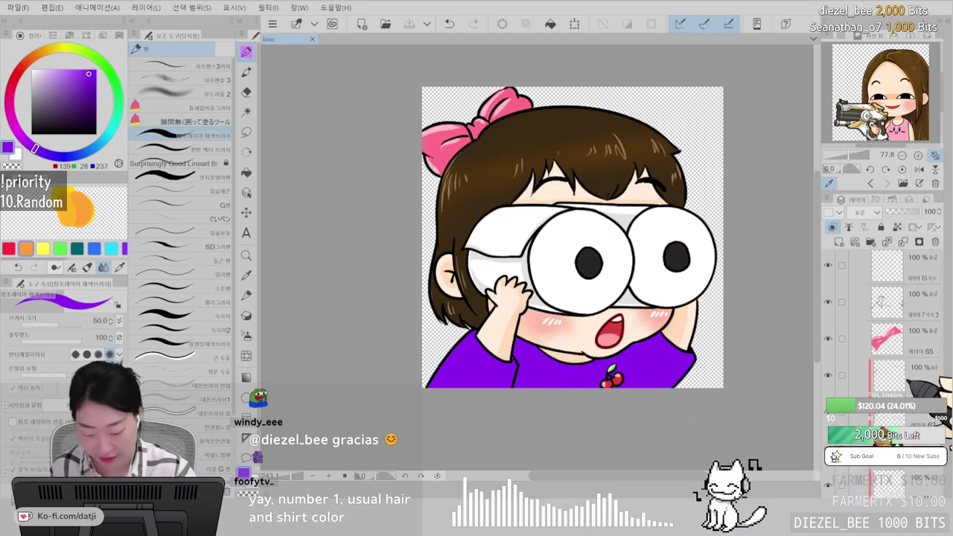
pyautogui.scroll(1, 887, 335)
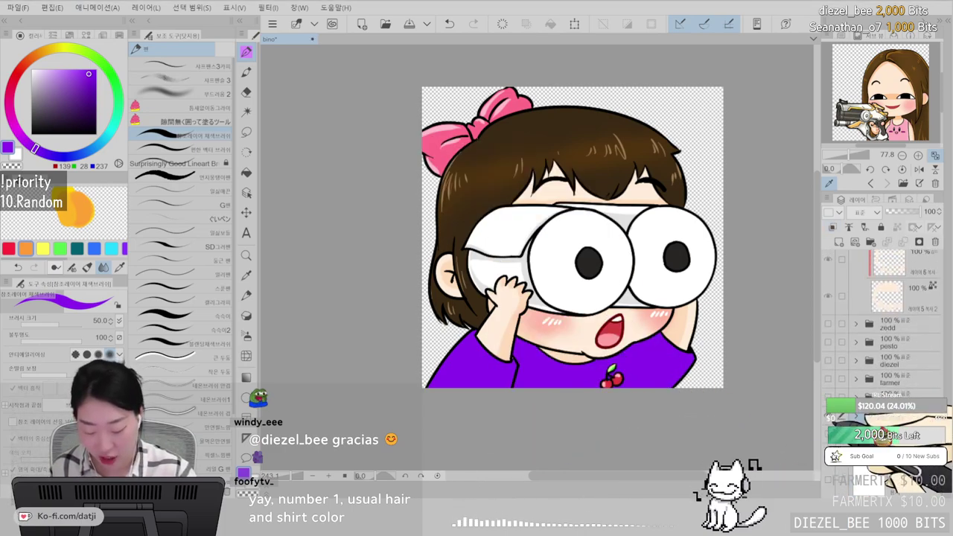
pyautogui.click(828, 417)
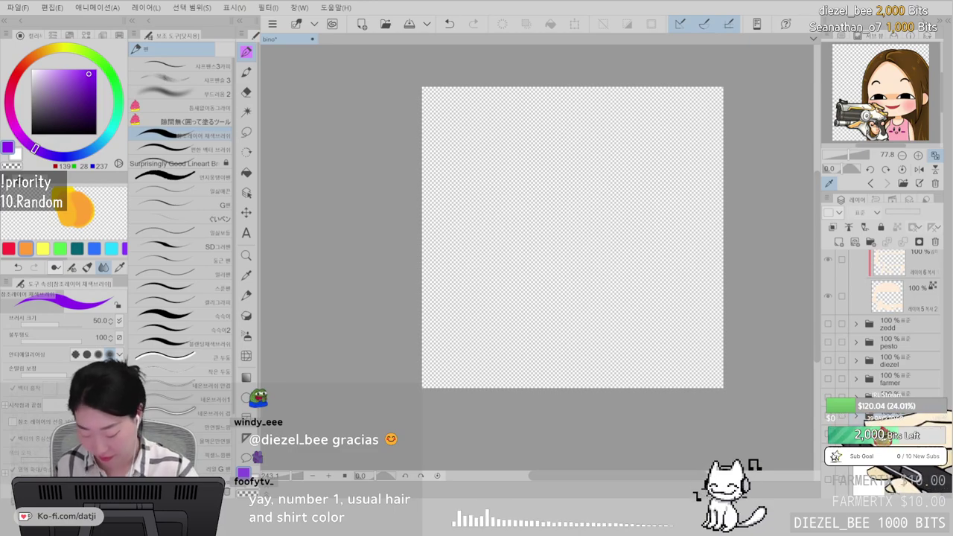
pyautogui.click(829, 416)
pyautogui.click(828, 416)
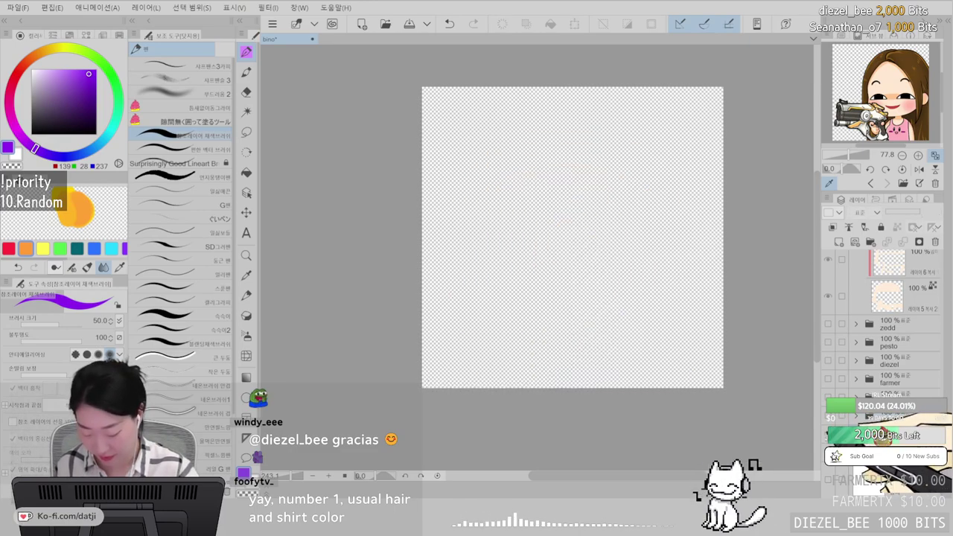
pyautogui.hotkey('ctrl', 'z')
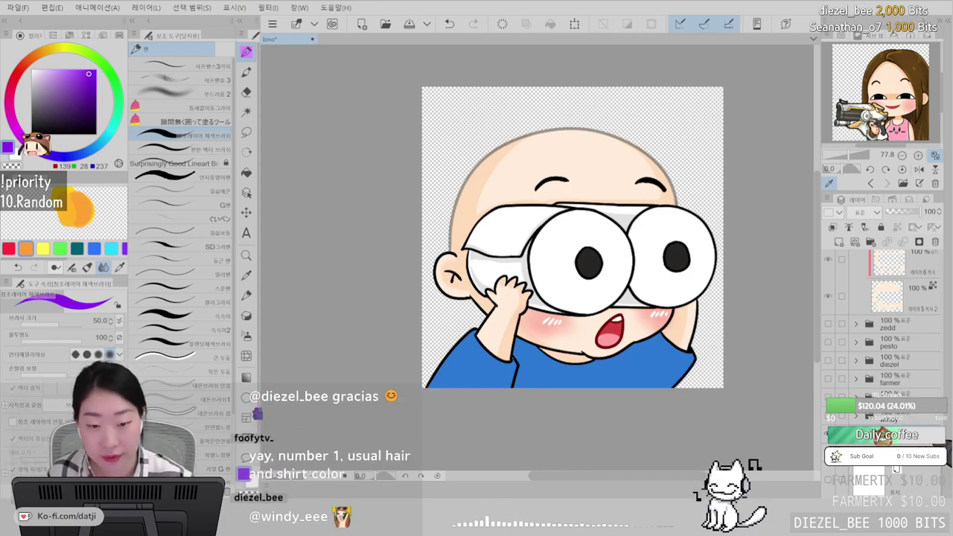
# - Find the bald template's folder 폴더 1 복사 3 and select its empty layer 16 above the head outline
pyautogui.click(857, 435)
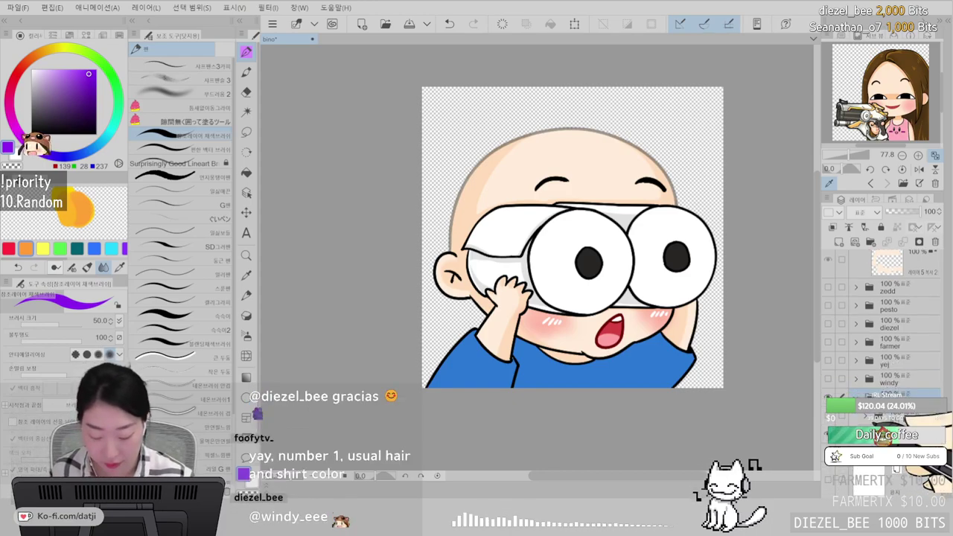
pyautogui.scroll(-2, 877, 419)
pyautogui.scroll(1, 878, 420)
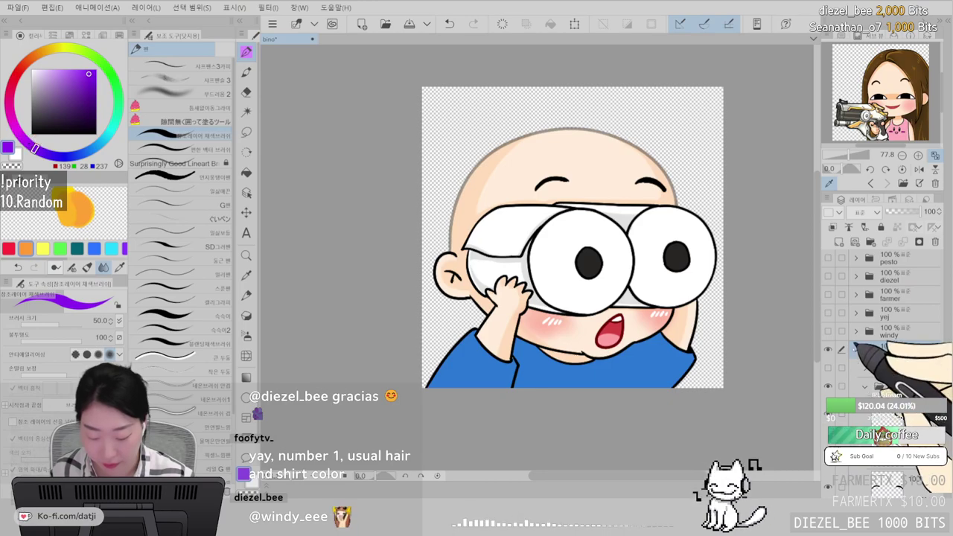
pyautogui.click(857, 349)
pyautogui.click(829, 434)
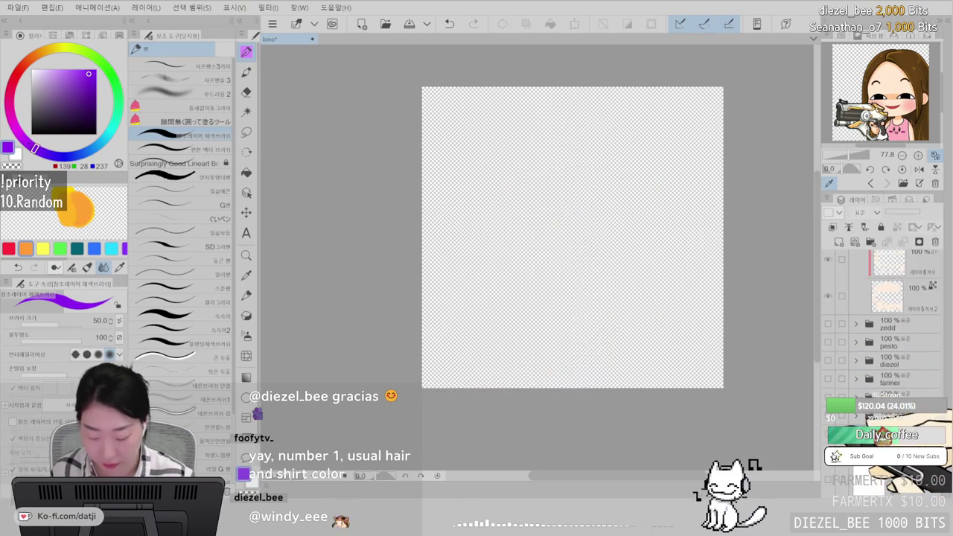
pyautogui.hotkey('ctrl', 'z')
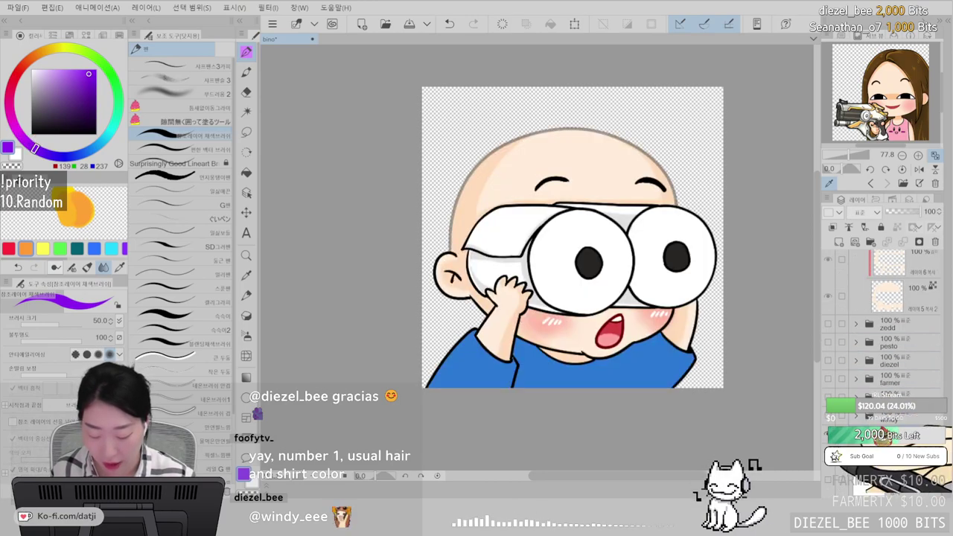
pyautogui.scroll(-2, 877, 343)
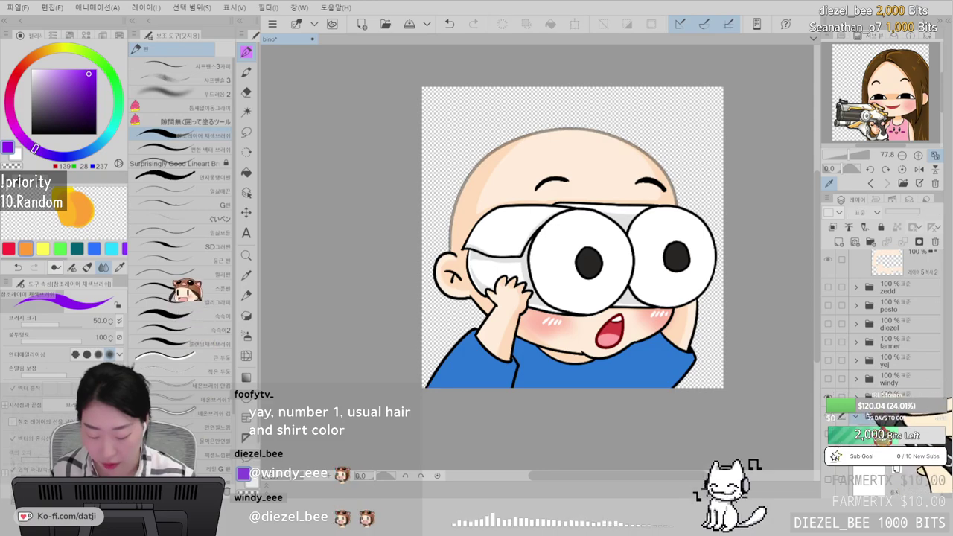
pyautogui.hotkey('ctrl', 'y')
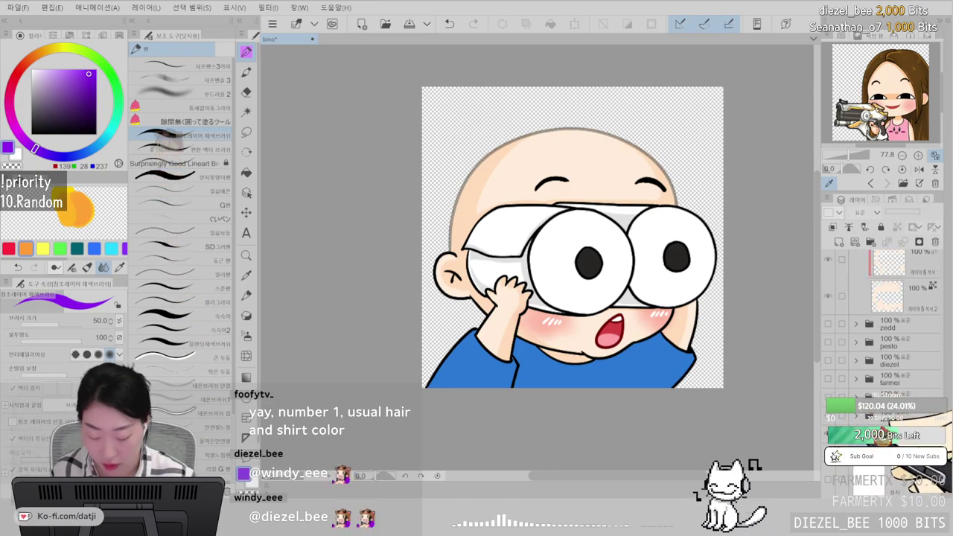
pyautogui.scroll(10, 883, 350)
pyautogui.click(908, 292)
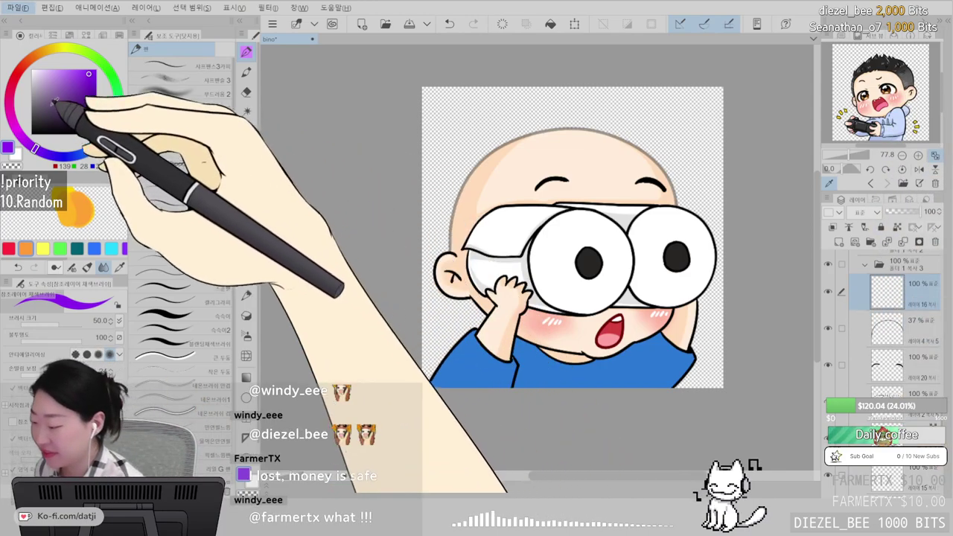
# - Draw a black spiky front hairline across the forehead's right half with the Surprisingly Good Lineart Brush at size 8
pyautogui.click(32, 134)
pyautogui.click(215, 163)
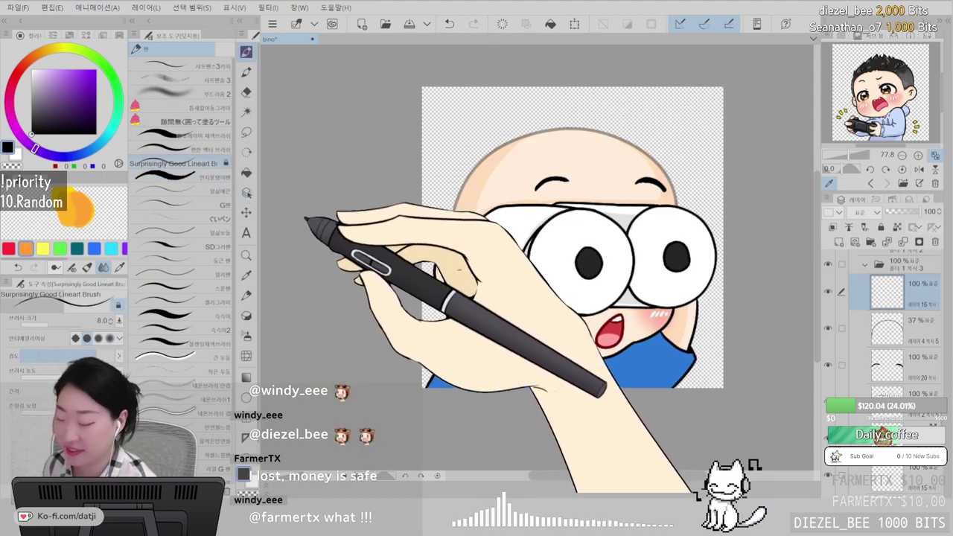
pyautogui.moveTo(564, 248); pyautogui.dragTo(667, 270)
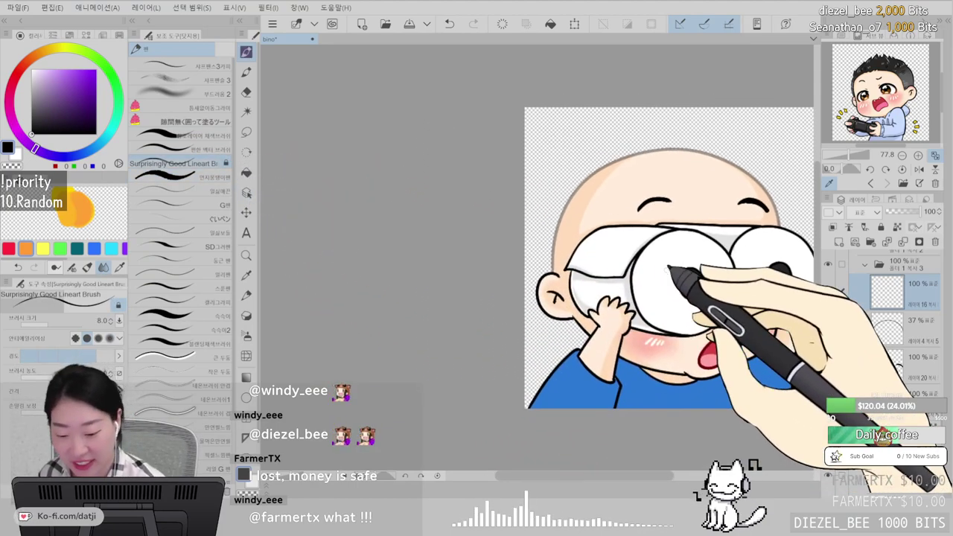
pyautogui.scroll(3, 669, 267)
pyautogui.press('-')
pyautogui.moveTo(598, 112)
pyautogui.mouseDown()
pyautogui.moveTo(615, 120)
pyautogui.moveTo(619, 110)
pyautogui.moveTo(622, 120)
pyautogui.moveTo(643, 101)
pyautogui.moveTo(641, 114)
pyautogui.moveTo(656, 102)
pyautogui.moveTo(654, 112)
pyautogui.mouseUp()
pyautogui.hotkey('ctrl', 'z')
pyautogui.hotkey('ctrl', 'z')
pyautogui.hotkey('ctrl', 'z')
pyautogui.hotkey('ctrl', 'z')
pyautogui.moveTo(655, 109)
pyautogui.mouseDown()
pyautogui.moveTo(722, 123)
pyautogui.moveTo(710, 124)
pyautogui.moveTo(742, 170)
pyautogui.mouseUp()
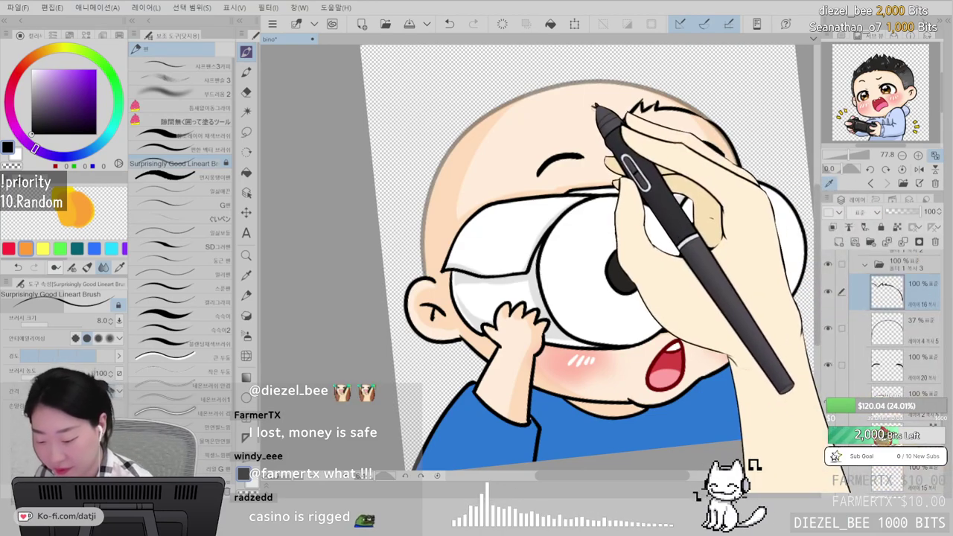
# - Extend the front hairline over the left eyebrow down to the goggles and add small marks beside the ear
pyautogui.moveTo(594, 106); pyautogui.dragTo(601, 117)
pyautogui.moveTo(600, 118)
pyautogui.mouseDown()
pyautogui.moveTo(529, 115)
pyautogui.moveTo(557, 112)
pyautogui.moveTo(505, 129)
pyautogui.moveTo(474, 193)
pyautogui.mouseUp()
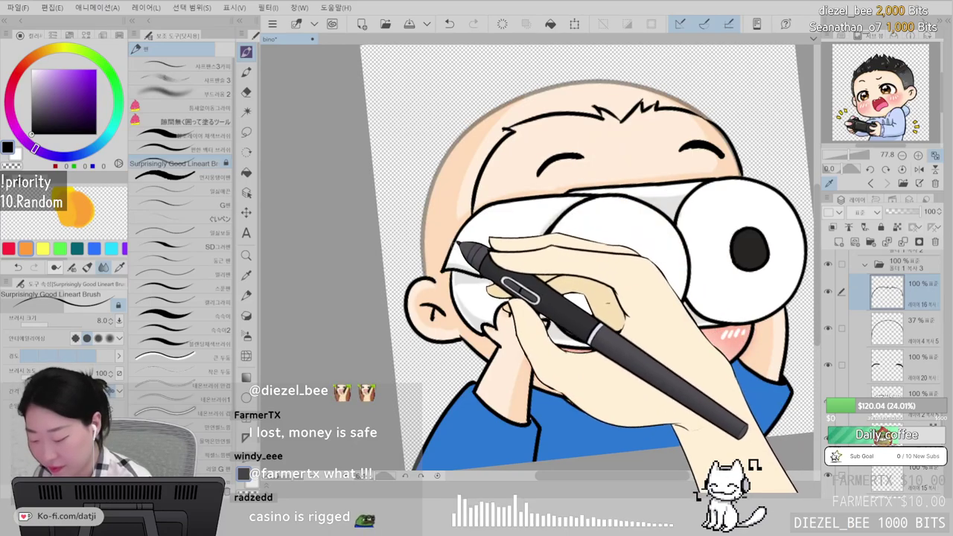
pyautogui.moveTo(434, 278); pyautogui.dragTo(449, 290)
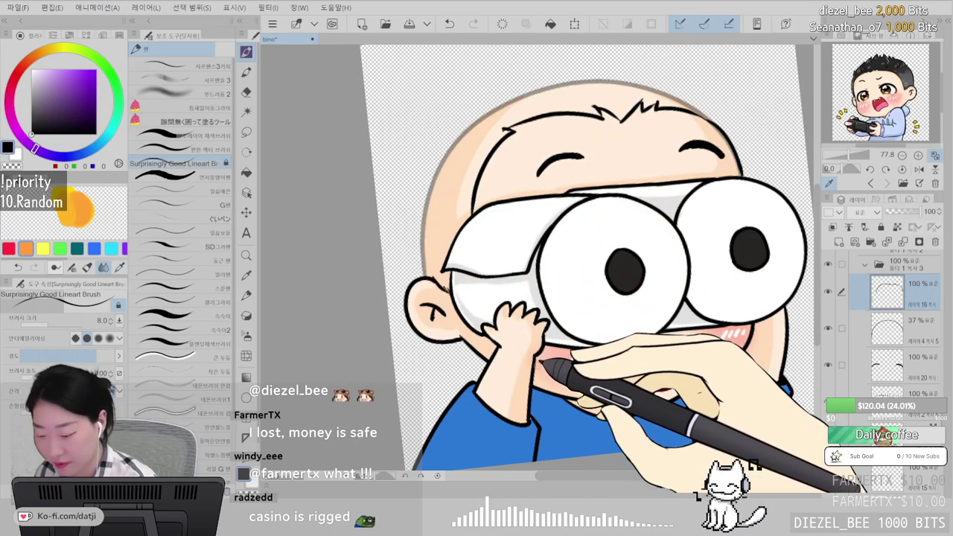
# - Draw the outer outline of the short hair from above the left ear up over the crown with small spikes
pyautogui.moveTo(445, 186)
pyautogui.mouseDown()
pyautogui.moveTo(432, 261)
pyautogui.moveTo(438, 296)
pyautogui.mouseUp()
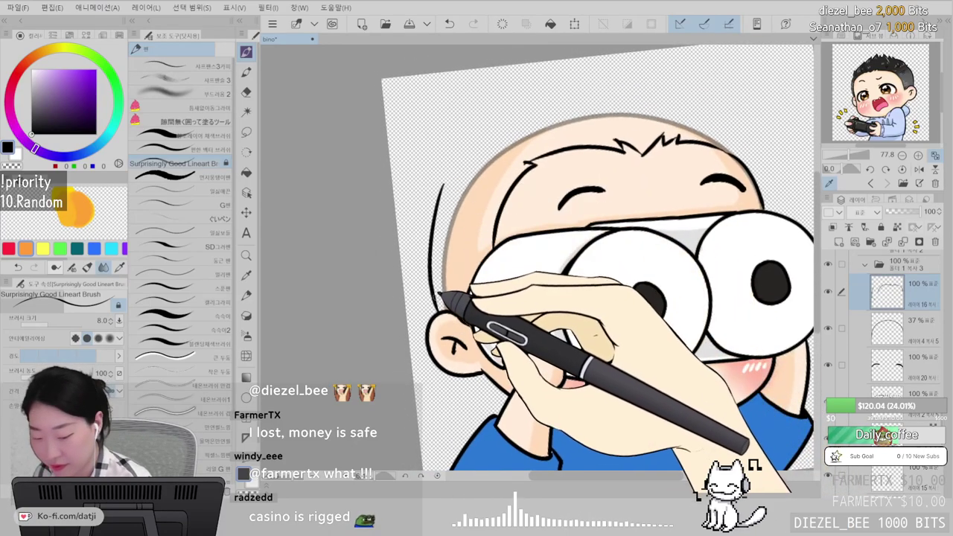
pyautogui.hotkey('ctrl', 'z')
pyautogui.moveTo(438, 200)
pyautogui.mouseDown()
pyautogui.moveTo(435, 272)
pyautogui.moveTo(440, 309)
pyautogui.mouseUp()
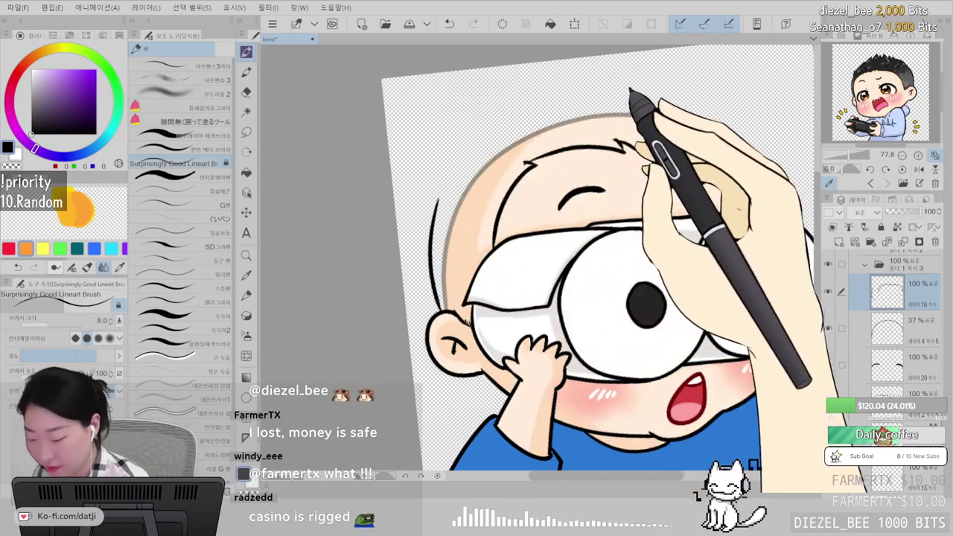
pyautogui.moveTo(429, 195)
pyautogui.mouseDown()
pyautogui.moveTo(440, 193)
pyautogui.moveTo(447, 151)
pyautogui.moveTo(473, 120)
pyautogui.moveTo(441, 161)
pyautogui.moveTo(463, 134)
pyautogui.mouseUp()
pyautogui.hotkey('ctrl', 'z')
pyautogui.hotkey('ctrl', 'z')
pyautogui.moveTo(438, 191)
pyautogui.mouseDown()
pyautogui.moveTo(510, 89)
pyautogui.moveTo(511, 101)
pyautogui.moveTo(547, 72)
pyautogui.moveTo(588, 60)
pyautogui.mouseUp()
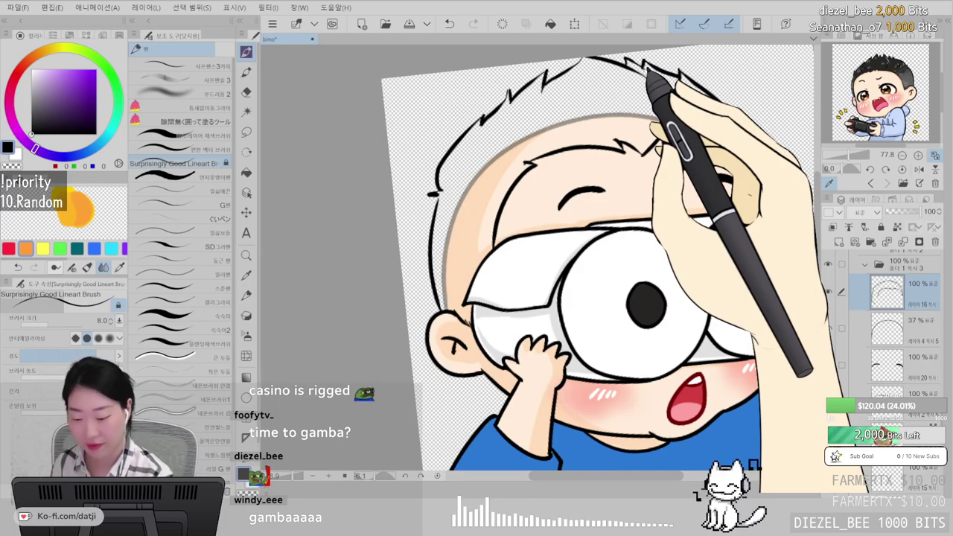
# - Add short strand lines inside the hair on the crown and left side, and hide the 37% opacity head outline layer
pyautogui.moveTo(652, 108); pyautogui.dragTo(647, 118)
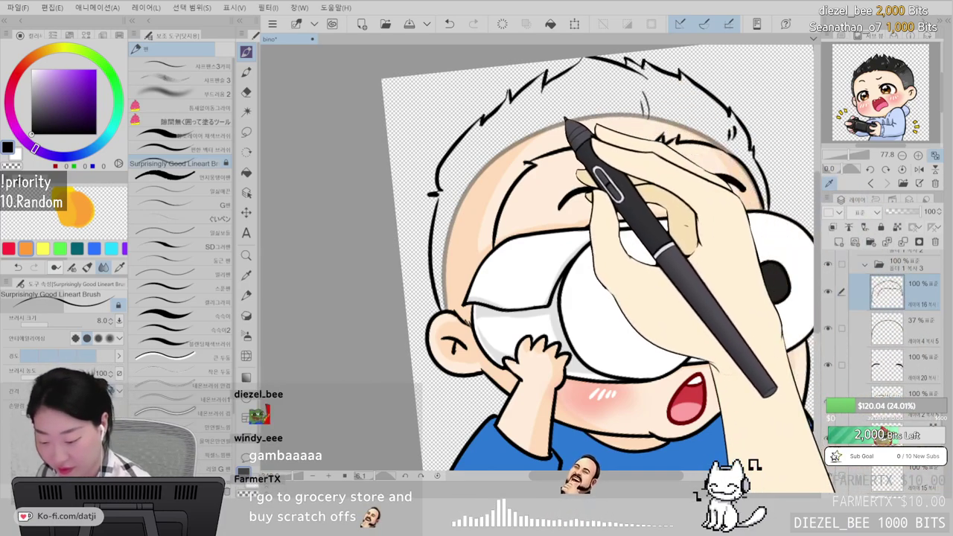
pyautogui.moveTo(467, 149); pyautogui.dragTo(474, 164)
pyautogui.moveTo(473, 149)
pyautogui.mouseDown()
pyautogui.moveTo(483, 164)
pyautogui.moveTo(473, 179)
pyautogui.mouseUp()
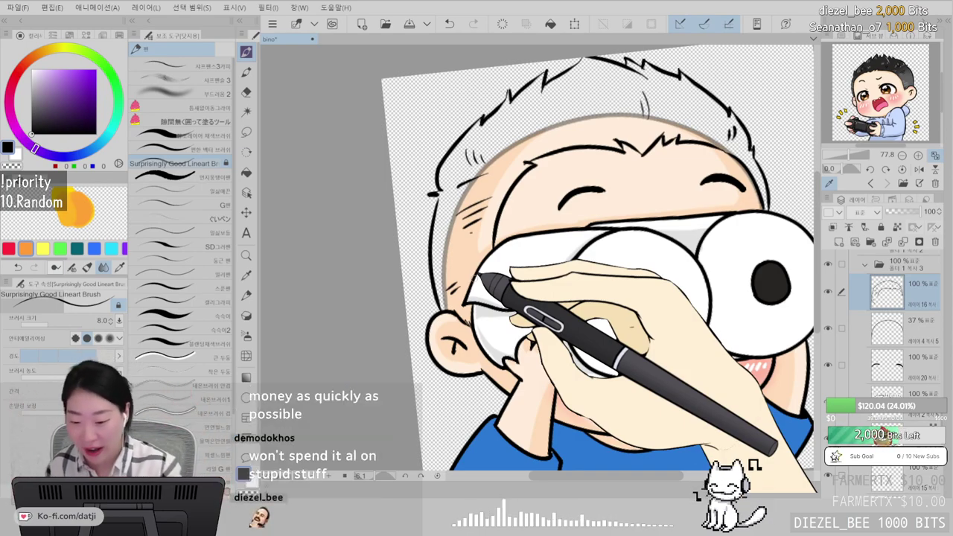
pyautogui.click(828, 329)
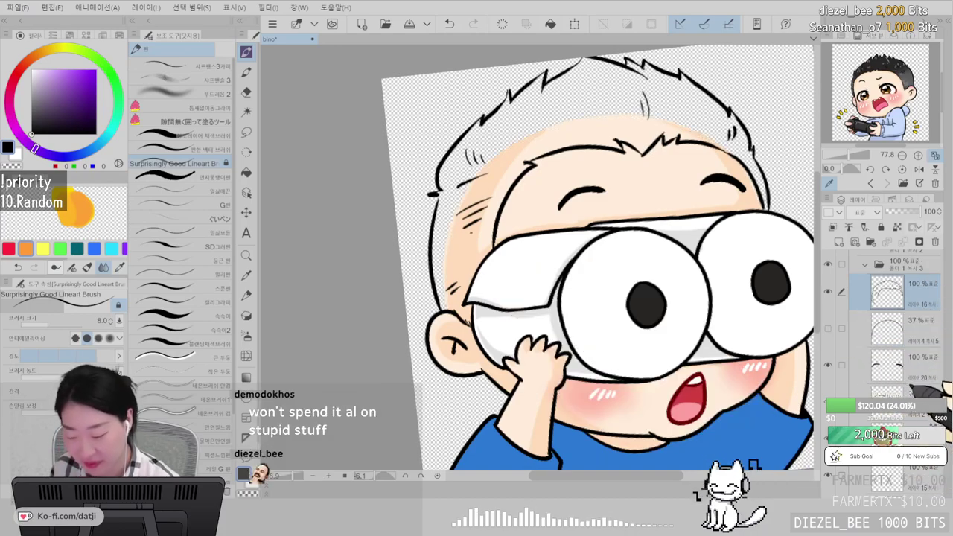
# - Add a new layer beneath the line art and fill all the hair areas on the crown and sides with near-black (41, 39, 38)
pyautogui.press('e')
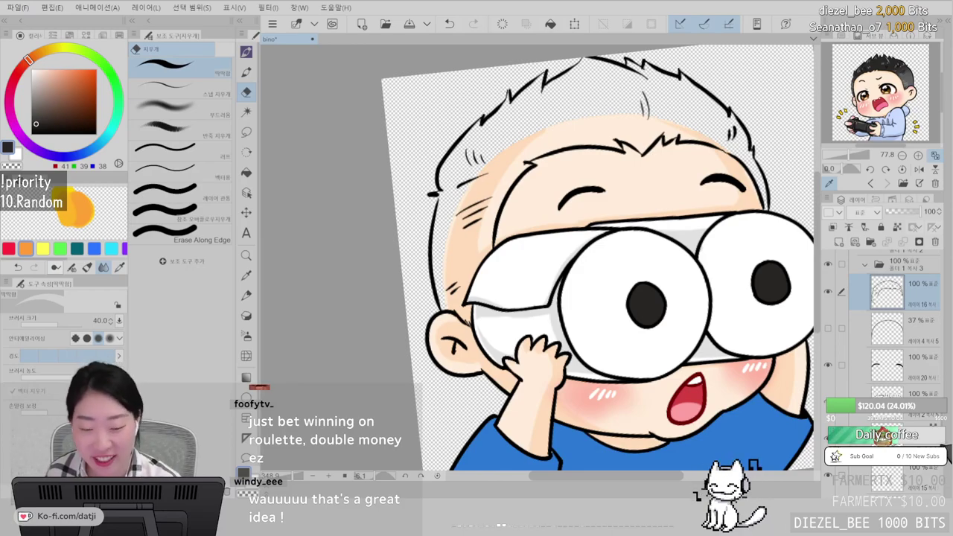
pyautogui.scroll(-5, 887, 335)
pyautogui.click(905, 345)
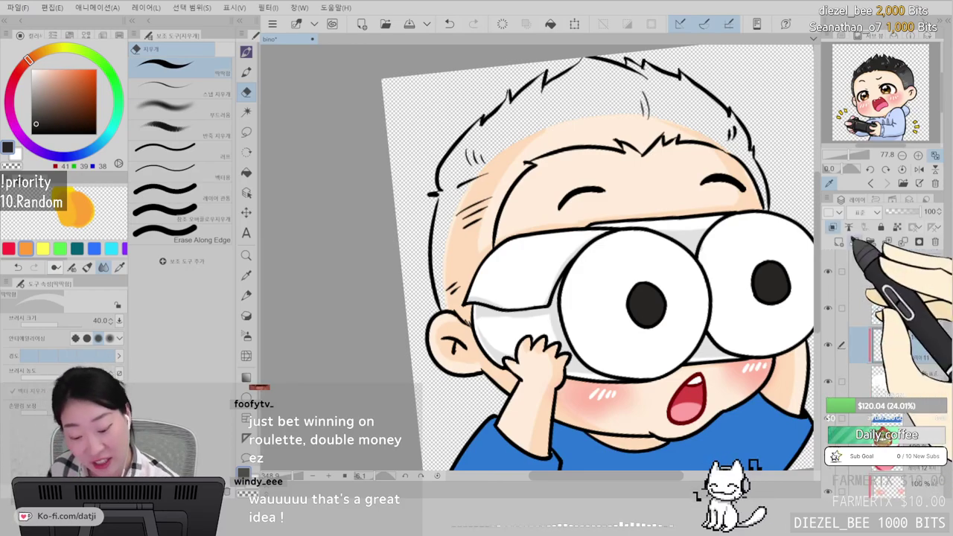
pyautogui.click(840, 242)
pyautogui.click(245, 51)
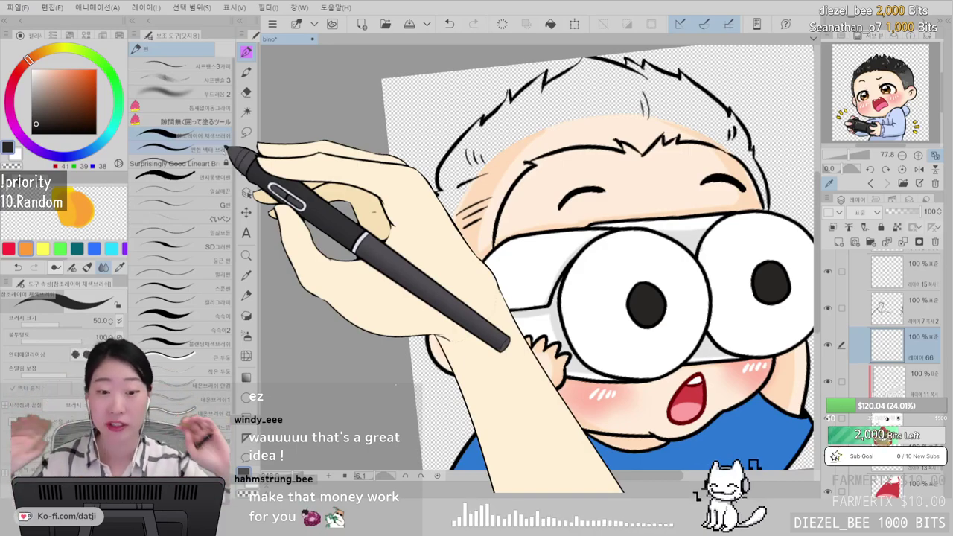
pyautogui.click(246, 173)
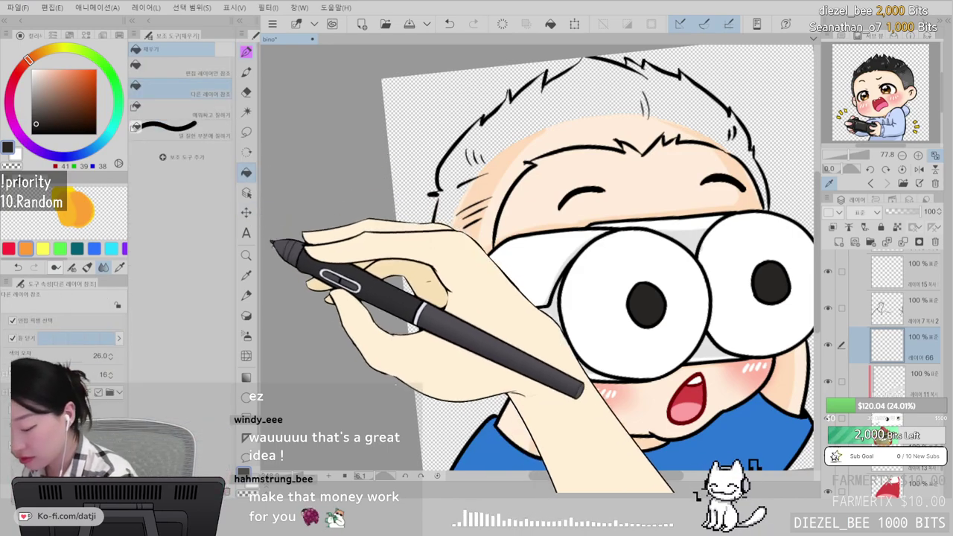
pyautogui.click(615, 123)
pyautogui.click(617, 88)
pyautogui.click(487, 179)
pyautogui.click(454, 175)
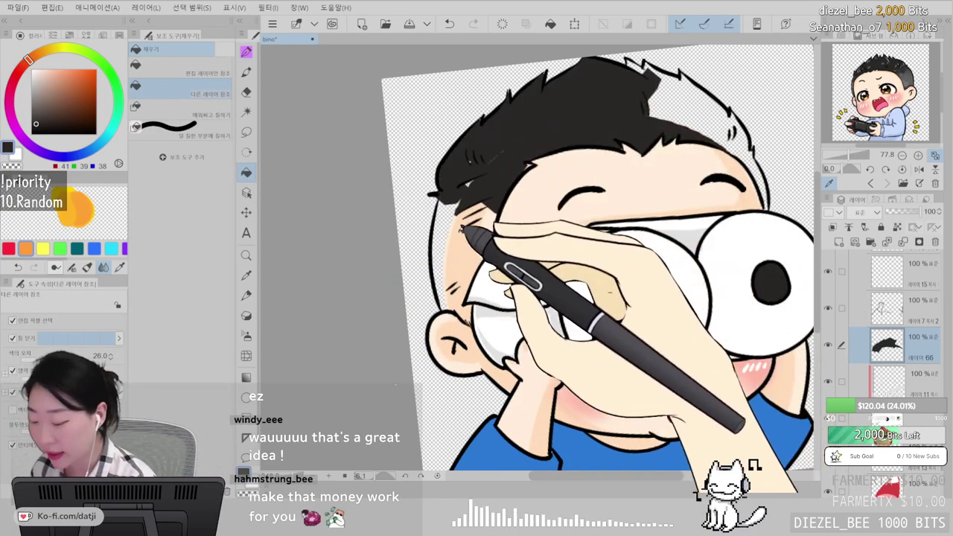
pyautogui.click(465, 227)
pyautogui.click(682, 93)
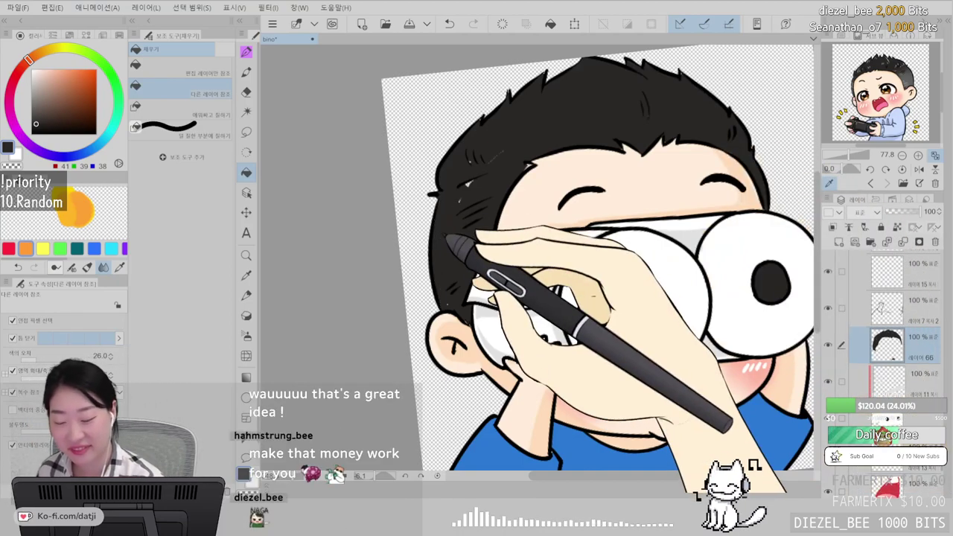
# - Touch up the small unfilled gaps in the dark hair with the reference-layer colouring brush at size 50
pyautogui.hotkey('ctrl', '0')
pyautogui.hotkey('ctrl', '+')
pyautogui.click(247, 51)
pyautogui.click(221, 135)
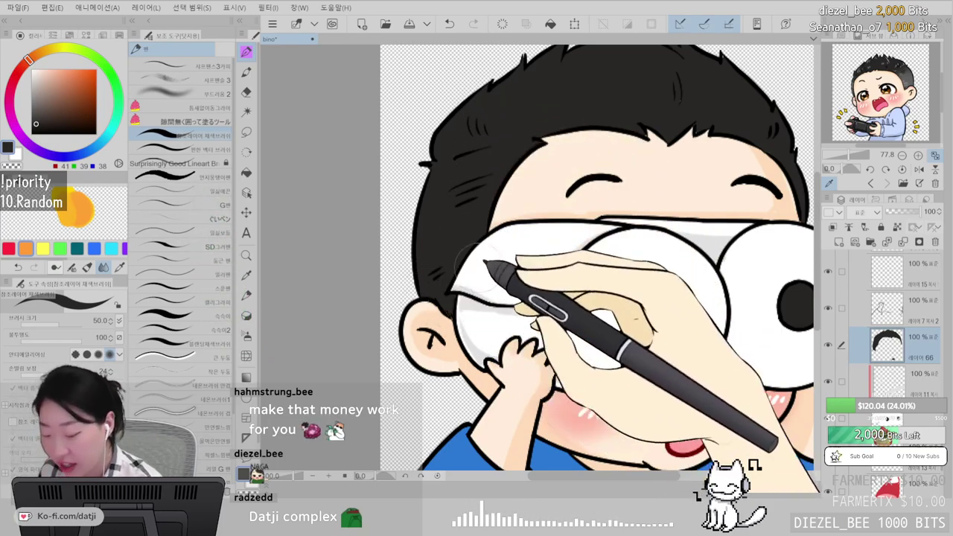
pyautogui.moveTo(677, 193); pyautogui.dragTo(641, 248)
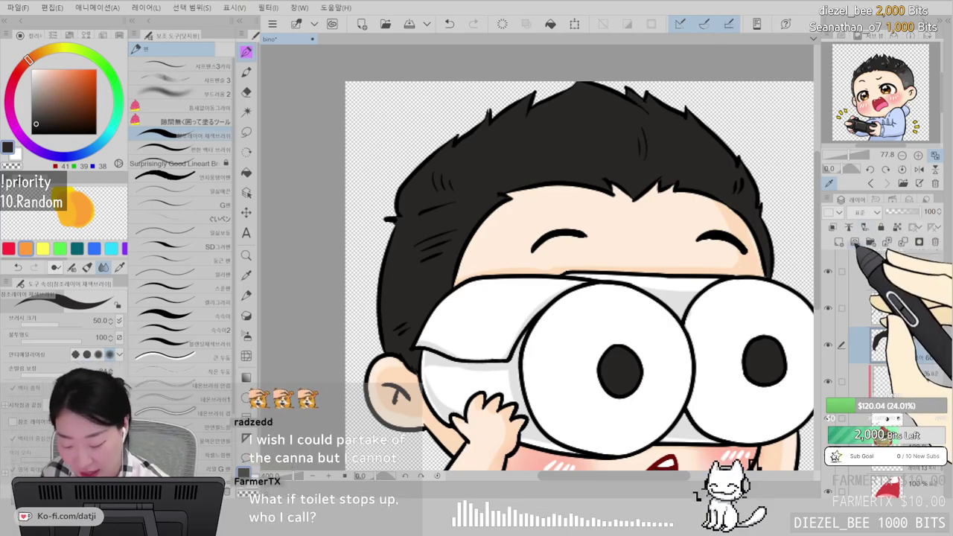
# - Add a layer clipped to the hair fill and softly shade the side hair in the reference's gray (97, 96, 96) with a size 50 soft brush
pyautogui.press('e')
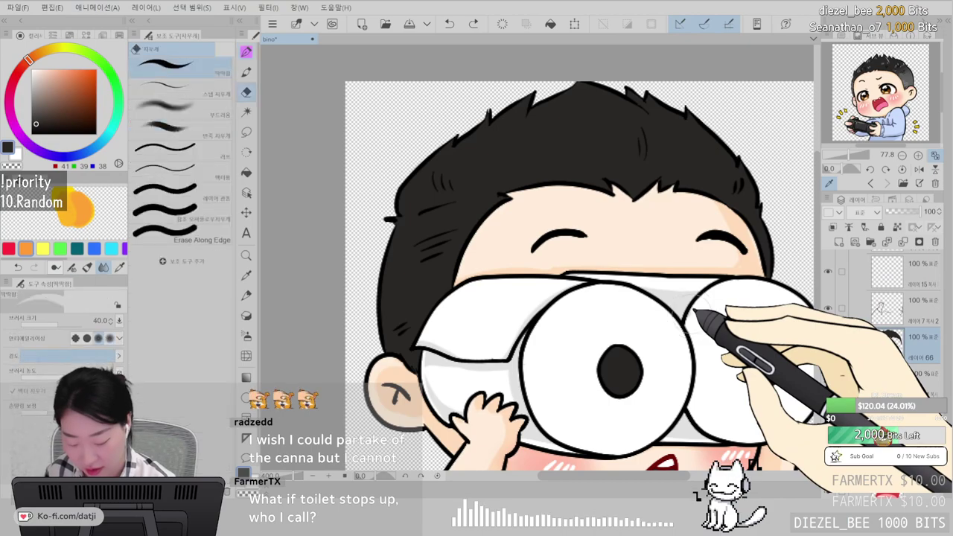
pyautogui.moveTo(709, 408); pyautogui.dragTo(733, 272)
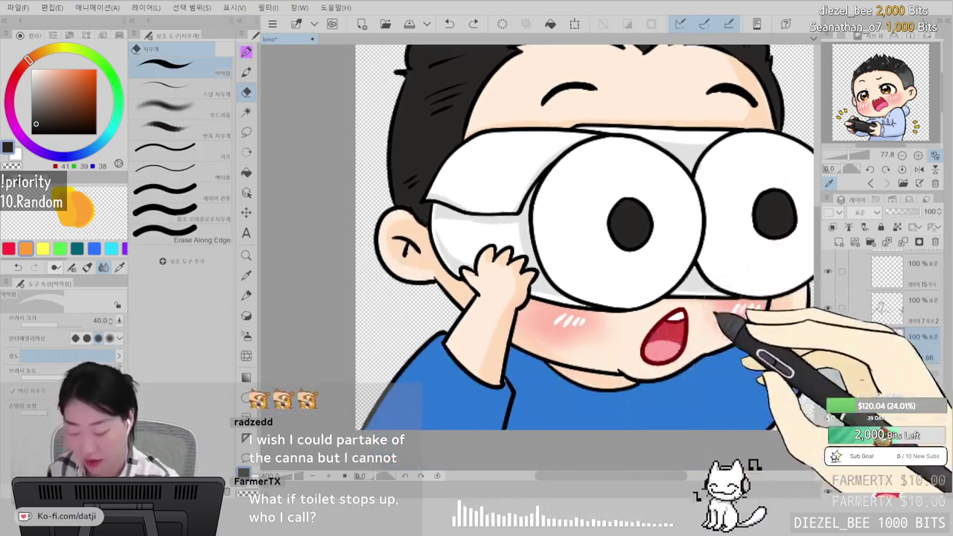
pyautogui.moveTo(736, 200); pyautogui.dragTo(726, 347)
pyautogui.click(879, 66)
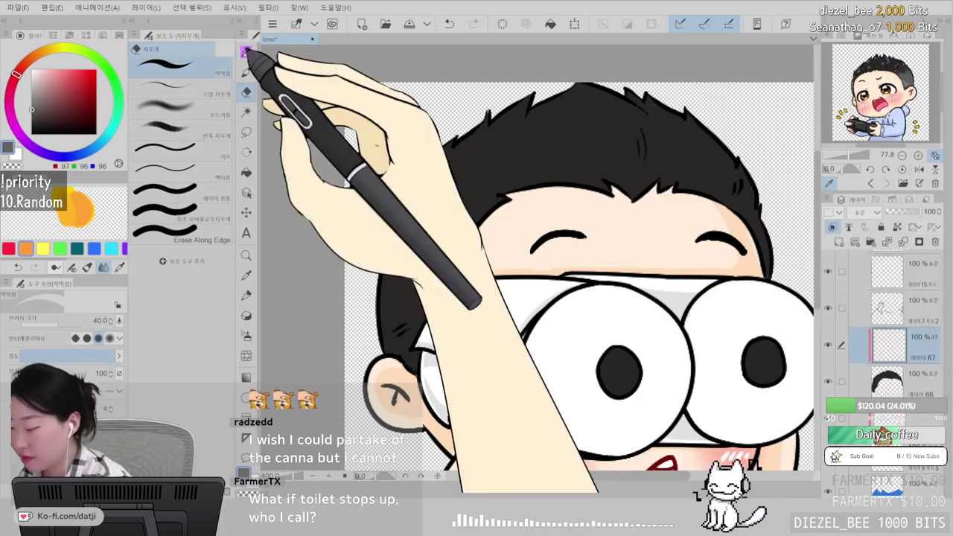
pyautogui.click(245, 51)
pyautogui.click(214, 94)
pyautogui.moveTo(660, 332); pyautogui.dragTo(672, 269)
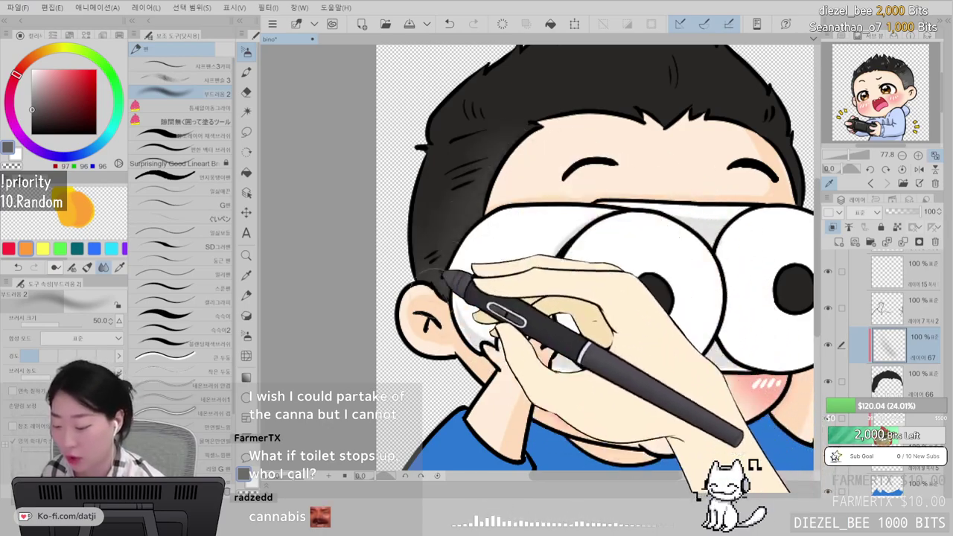
pyautogui.moveTo(793, 176)
pyautogui.mouseDown()
pyautogui.moveTo(807, 166)
pyautogui.moveTo(797, 155)
pyautogui.mouseUp()
pyautogui.moveTo(451, 162); pyautogui.dragTo(521, 142)
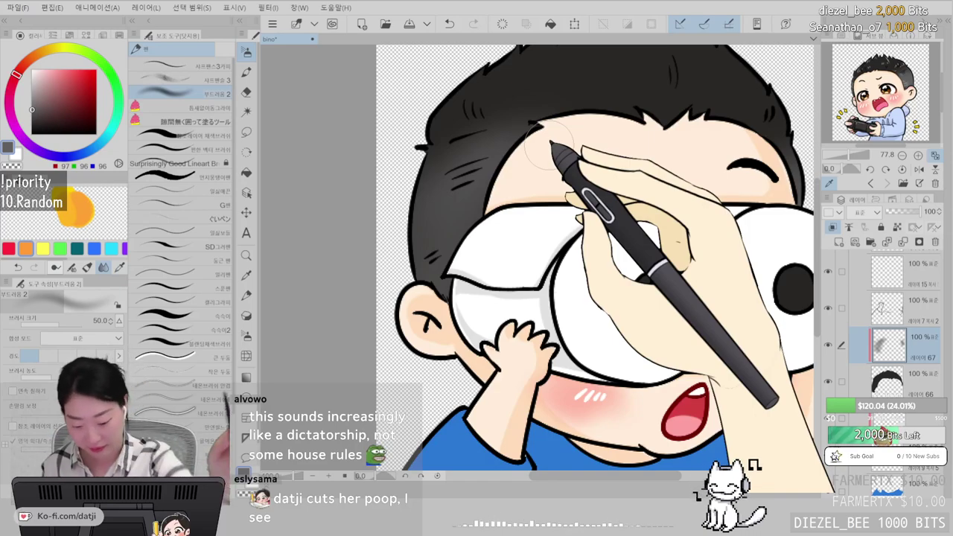
# - Add another clipped layer and draw light gray (168, 168, 168) highlight strands on the crown's right half with the Surprisingly Good Lineart Brush at size 8
pyautogui.click(201, 161)
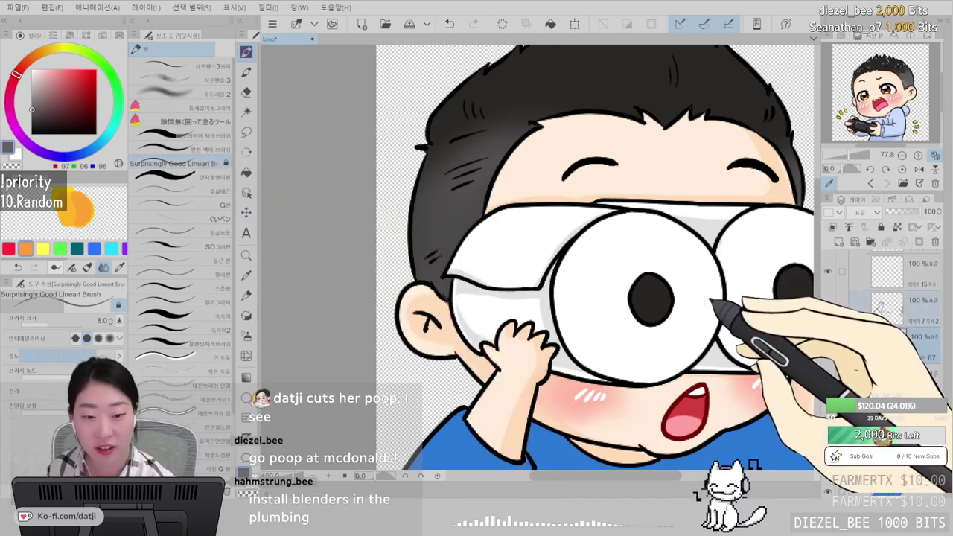
pyautogui.moveTo(765, 261)
pyautogui.mouseDown()
pyautogui.moveTo(736, 311)
pyautogui.moveTo(747, 324)
pyautogui.mouseUp()
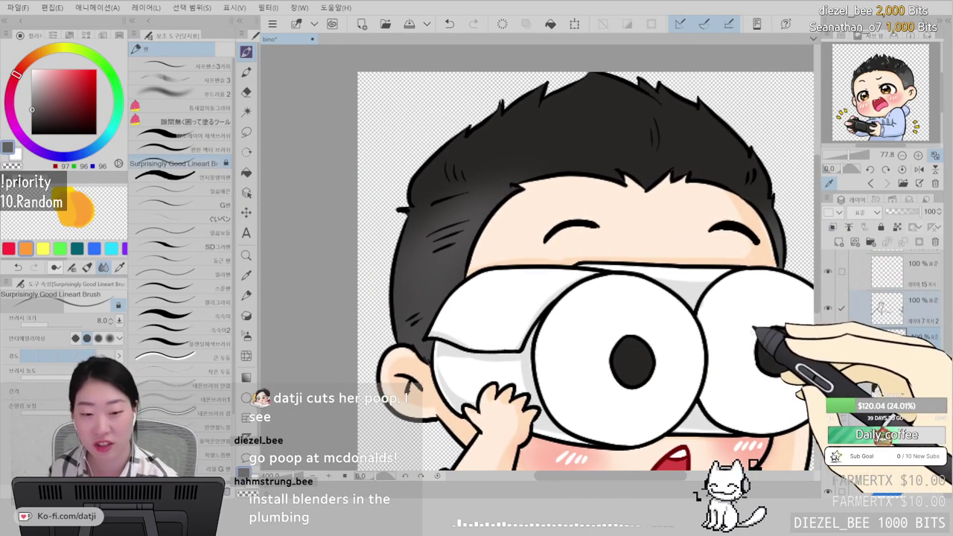
pyautogui.click(839, 242)
pyautogui.click(832, 227)
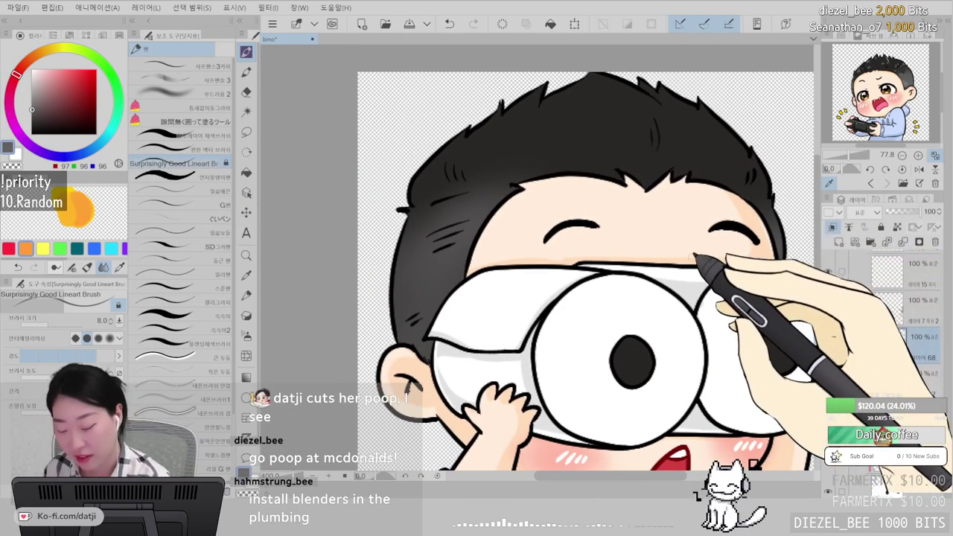
pyautogui.click(31, 92)
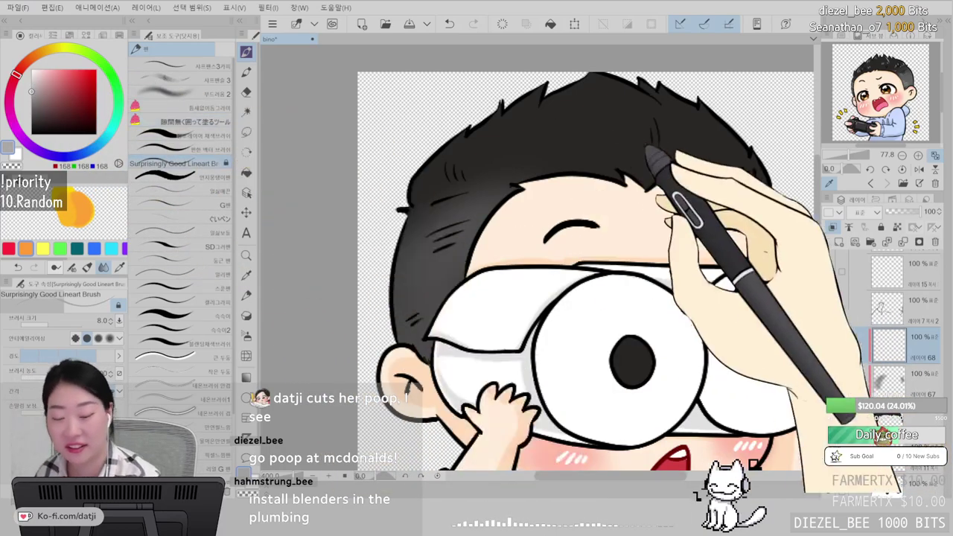
pyautogui.moveTo(658, 109)
pyautogui.mouseDown()
pyautogui.moveTo(670, 135)
pyautogui.moveTo(655, 135)
pyautogui.mouseUp()
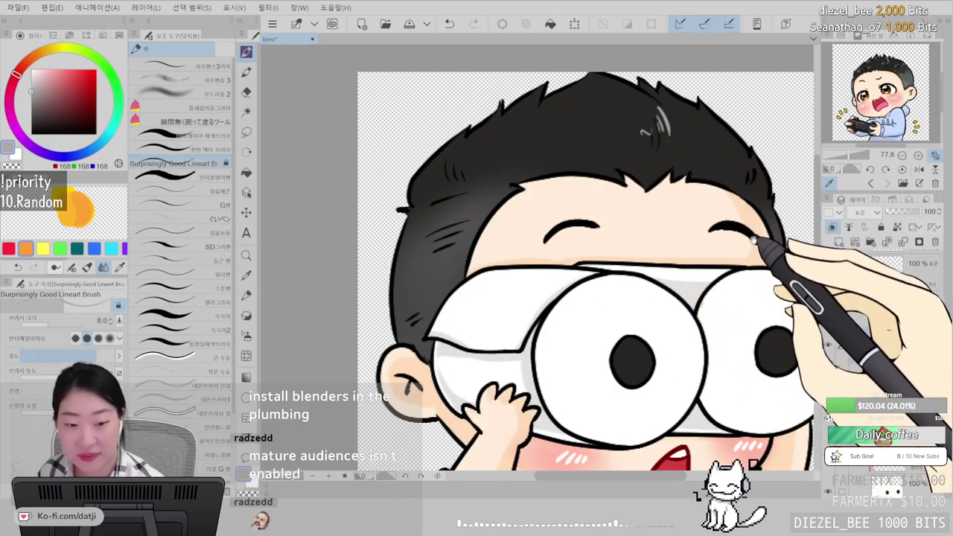
# - Draw more light gray highlight strands near the right temple, across the middle and left of the crown, and above the hairline
pyautogui.moveTo(776, 236); pyautogui.dragTo(698, 235)
pyautogui.moveTo(650, 130)
pyautogui.mouseDown()
pyautogui.moveTo(657, 156)
pyautogui.moveTo(647, 137)
pyautogui.moveTo(650, 154)
pyautogui.moveTo(679, 186)
pyautogui.moveTo(646, 133)
pyautogui.moveTo(646, 146)
pyautogui.moveTo(683, 185)
pyautogui.mouseUp()
pyautogui.moveTo(523, 109); pyautogui.dragTo(522, 125)
pyautogui.moveTo(516, 114); pyautogui.dragTo(514, 126)
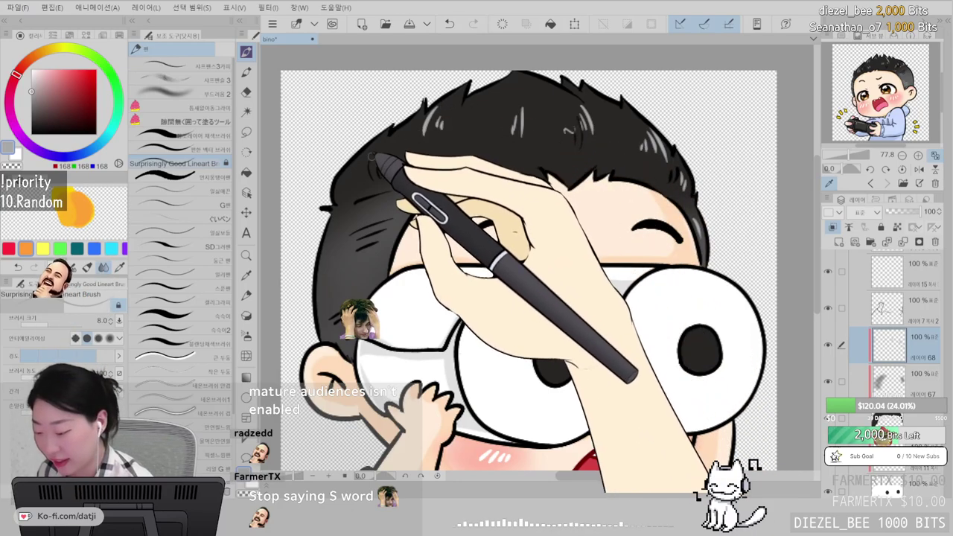
pyautogui.moveTo(403, 145); pyautogui.dragTo(410, 181)
pyautogui.moveTo(413, 166); pyautogui.dragTo(420, 180)
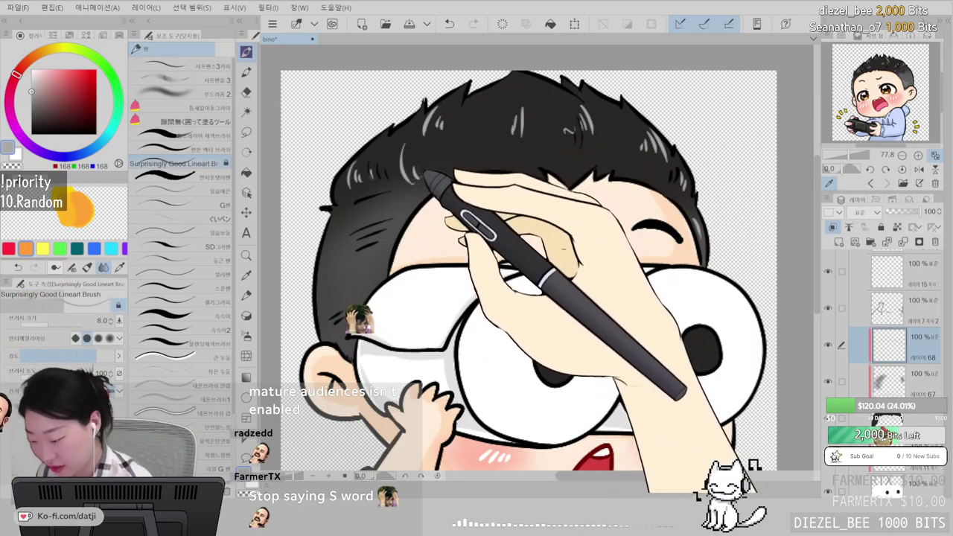
pyautogui.moveTo(476, 146); pyautogui.dragTo(495, 159)
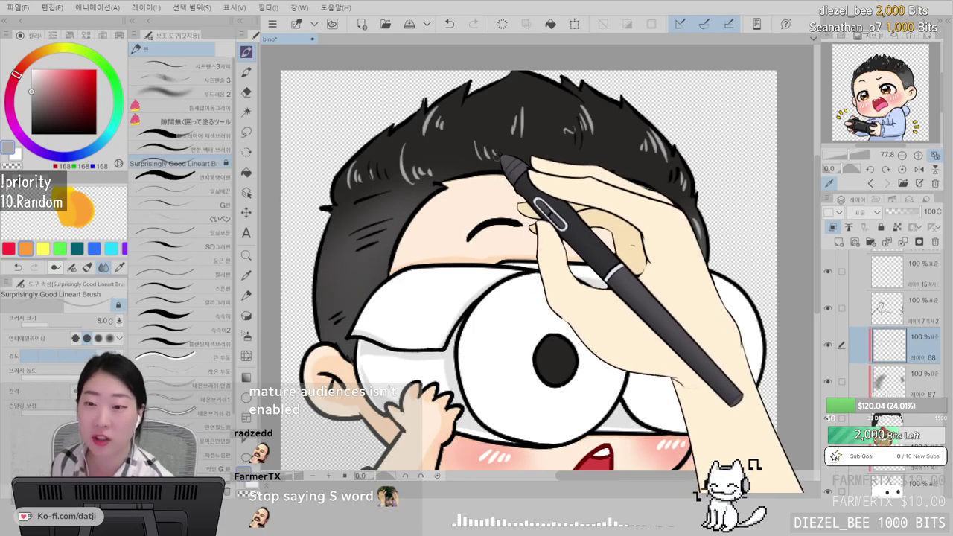
# - Draw light gray highlight strands along the short side hair above the left ear, undoing and redrawing the unsatisfactory ones
pyautogui.moveTo(538, 275); pyautogui.dragTo(611, 235)
pyautogui.moveTo(420, 183)
pyautogui.mouseDown()
pyautogui.moveTo(464, 169)
pyautogui.moveTo(460, 181)
pyautogui.mouseUp()
pyautogui.hotkey('ctrl', 'z')
pyautogui.hotkey('ctrl', 'z')
pyautogui.moveTo(429, 196)
pyautogui.mouseDown()
pyautogui.moveTo(456, 189)
pyautogui.moveTo(452, 198)
pyautogui.mouseUp()
pyautogui.moveTo(431, 211); pyautogui.dragTo(446, 207)
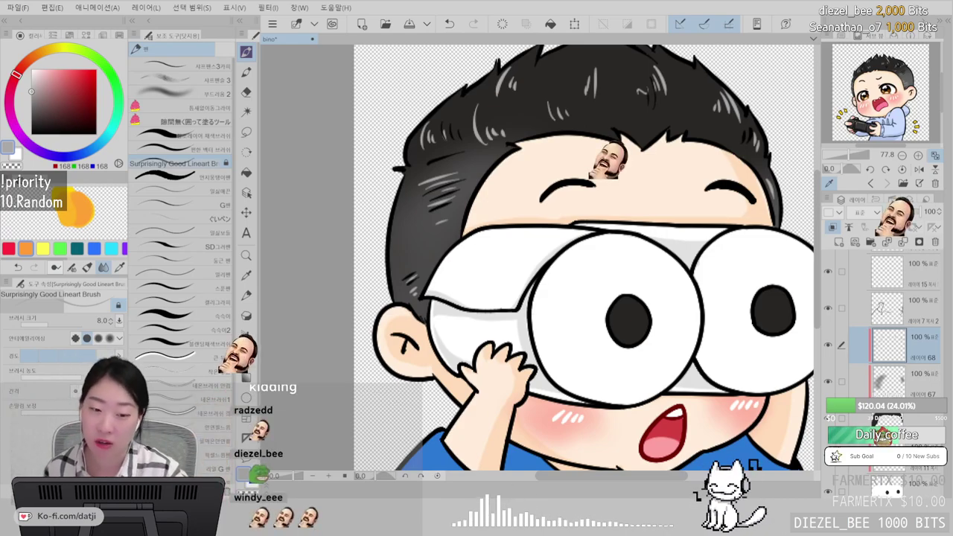
# - Recolor the blue shirt with the reference hoodie's light blue (201, 220, 255) on the shirt layer, with its transparent pixels locked
pyautogui.scroll(-3, 545, 149)
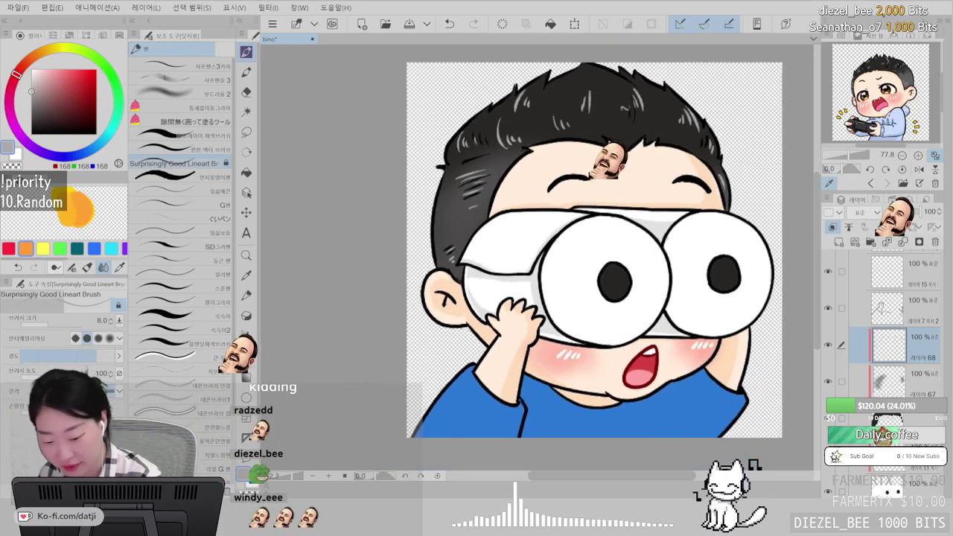
pyautogui.click(891, 110)
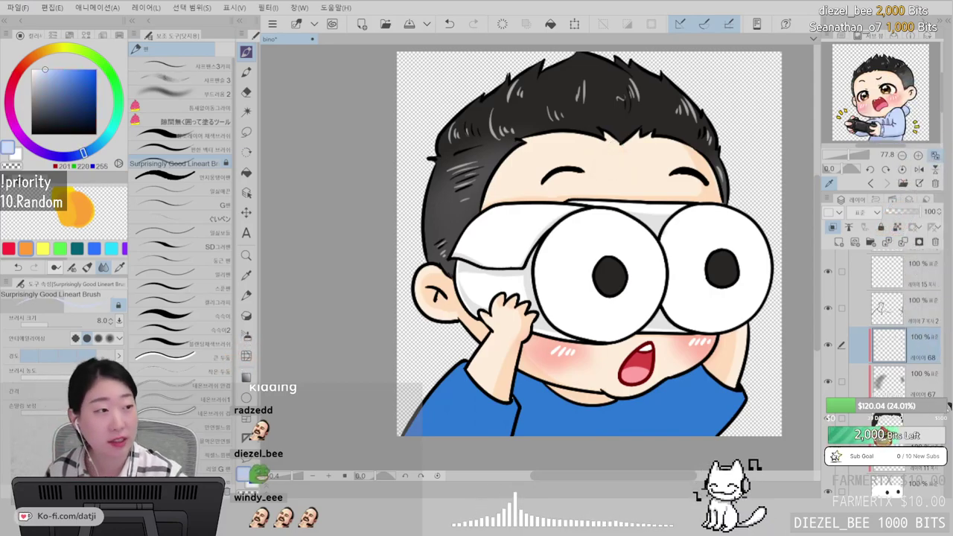
pyautogui.moveTo(931, 426); pyautogui.dragTo(932, 357)
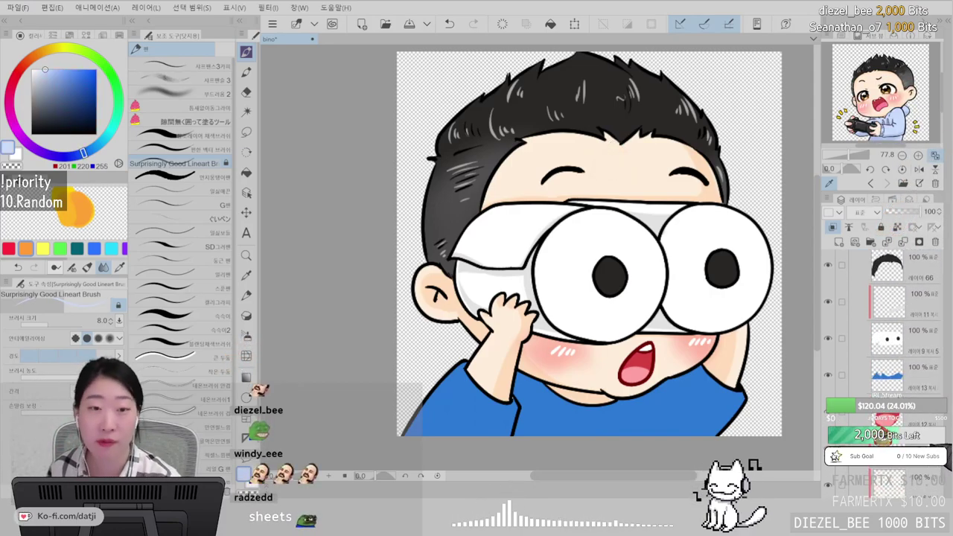
pyautogui.click(916, 370)
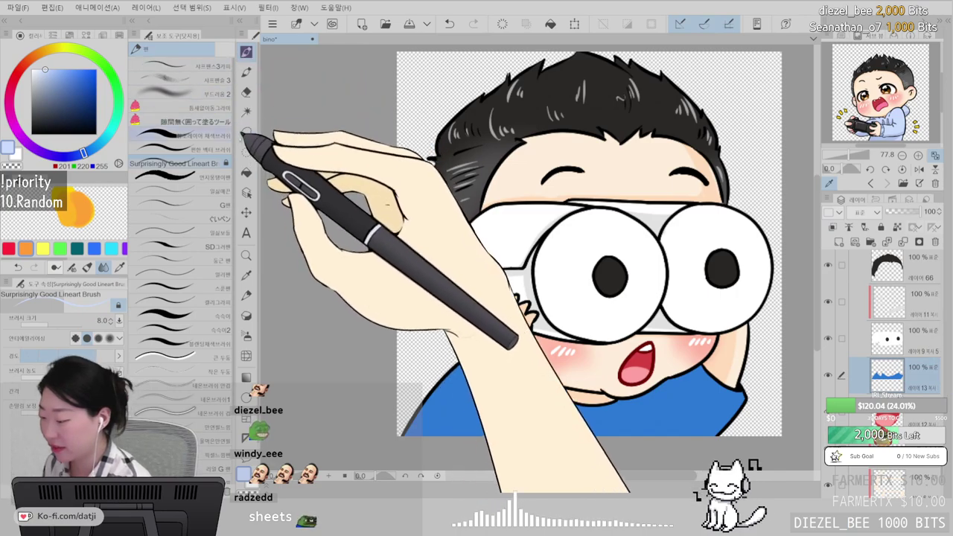
pyautogui.click(222, 135)
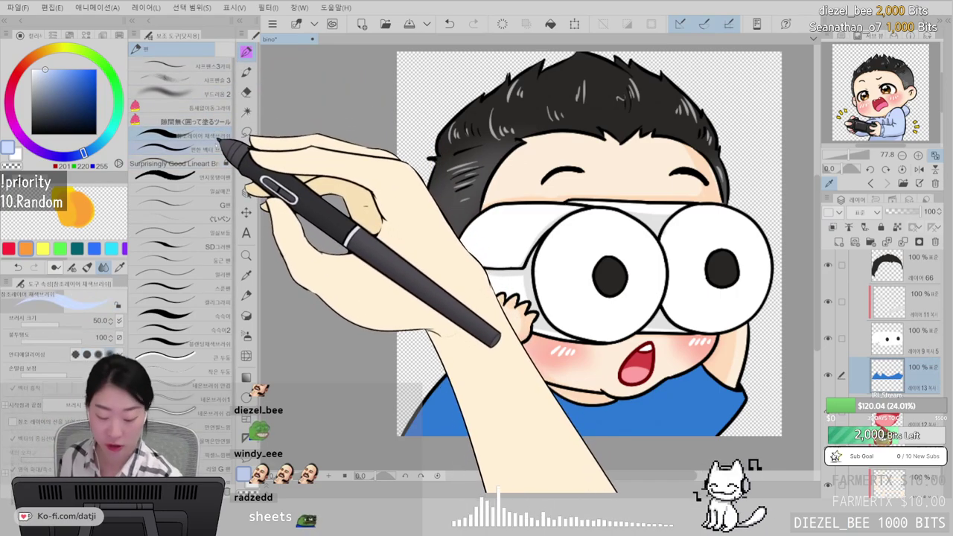
pyautogui.moveTo(453, 448)
pyautogui.mouseDown()
pyautogui.moveTo(453, 356)
pyautogui.moveTo(437, 426)
pyautogui.moveTo(475, 461)
pyautogui.moveTo(464, 335)
pyautogui.moveTo(474, 323)
pyautogui.moveTo(463, 349)
pyautogui.moveTo(481, 450)
pyautogui.moveTo(508, 454)
pyautogui.moveTo(570, 405)
pyautogui.moveTo(611, 348)
pyautogui.moveTo(652, 339)
pyautogui.moveTo(669, 357)
pyautogui.moveTo(652, 463)
pyautogui.moveTo(745, 417)
pyautogui.mouseUp()
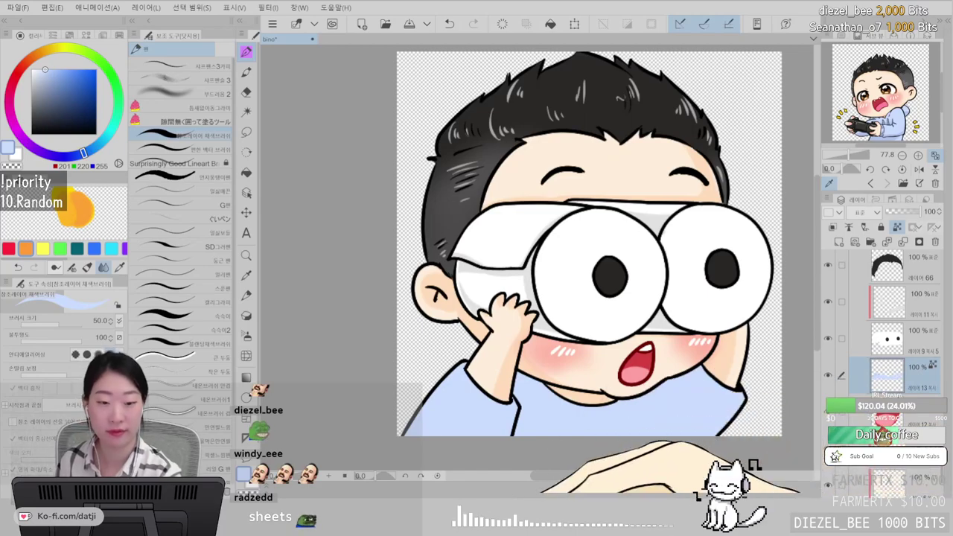
# - Check the finished emote's hair, goggles and shirt both at small size and close up
pyautogui.scroll(2, 722, 246)
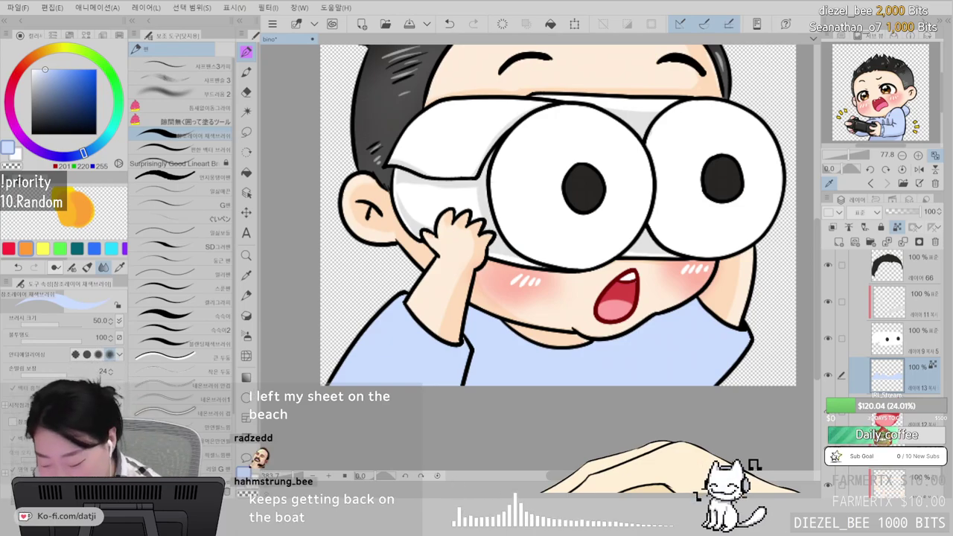
pyautogui.moveTo(623, 200); pyautogui.dragTo(669, 285)
pyautogui.scroll(-10, 671, 287)
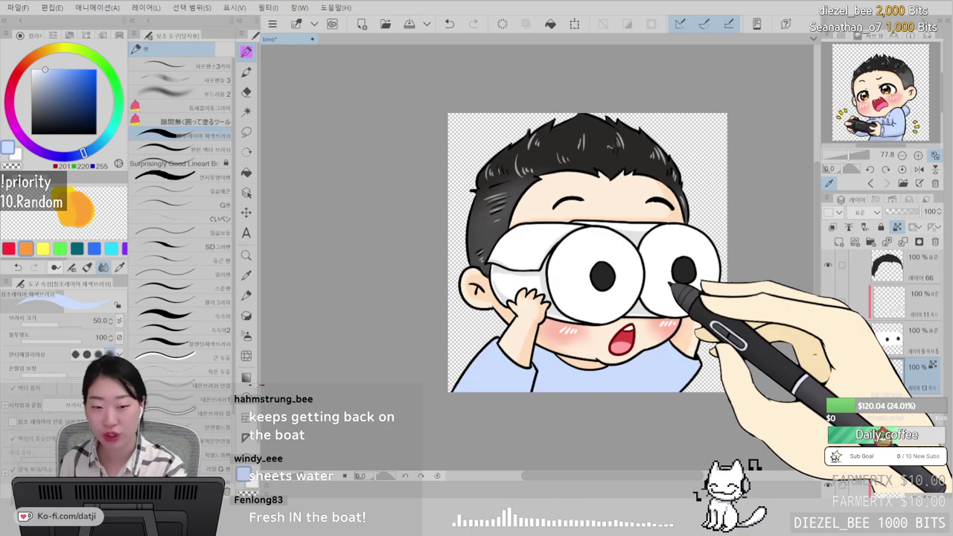
pyautogui.scroll(5, 671, 286)
pyautogui.scroll(-5, 670, 287)
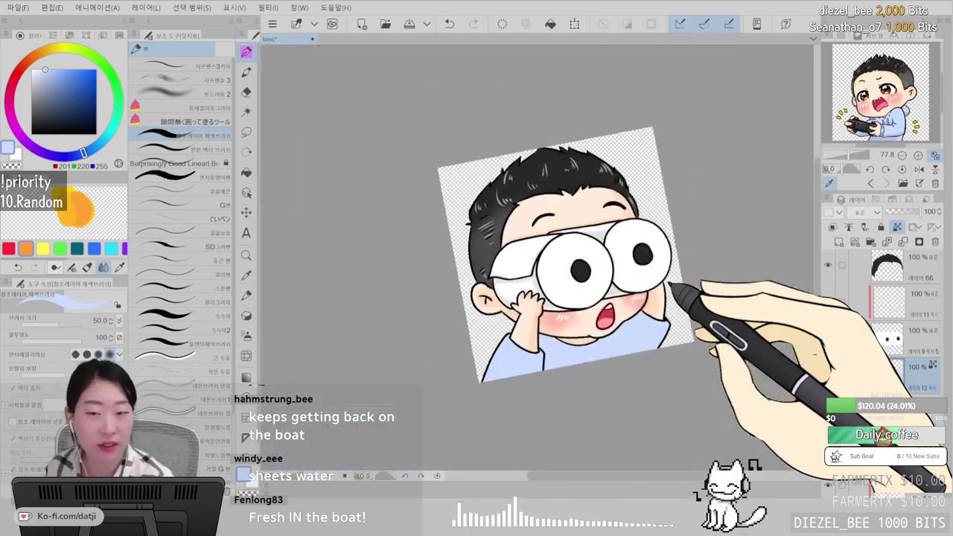
pyautogui.scroll(8, 670, 286)
pyautogui.scroll(-5, 671, 287)
pyautogui.scroll(5, 671, 286)
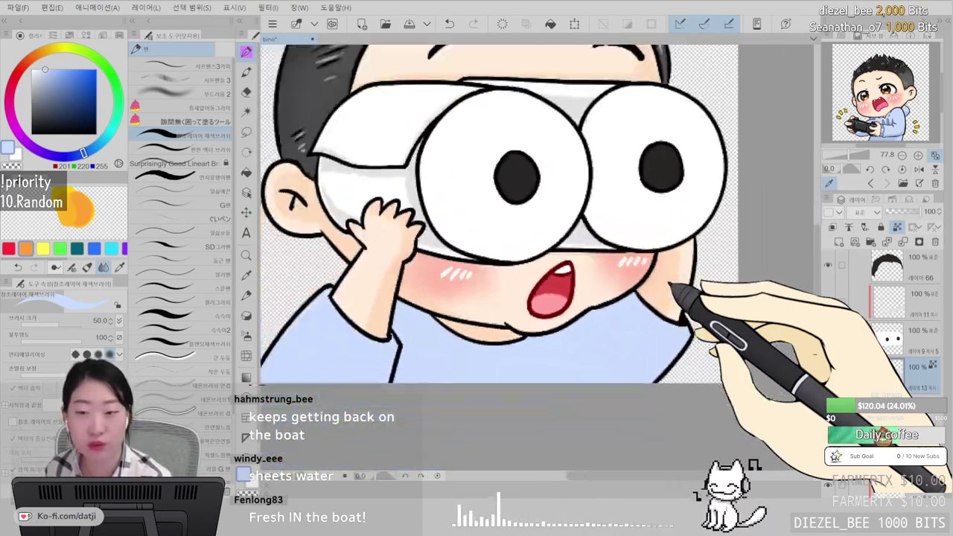
pyautogui.scroll(-6, 670, 287)
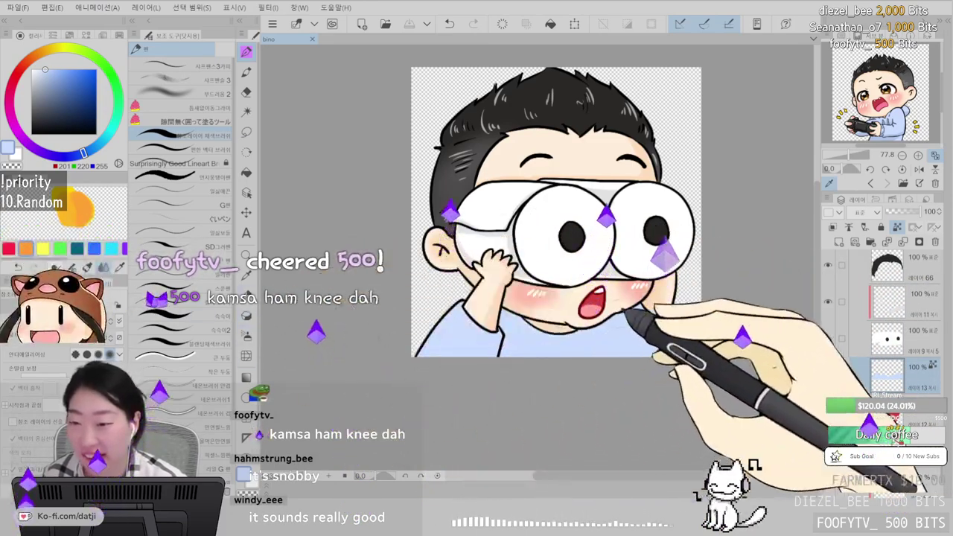
pyautogui.scroll(5, 744, 354)
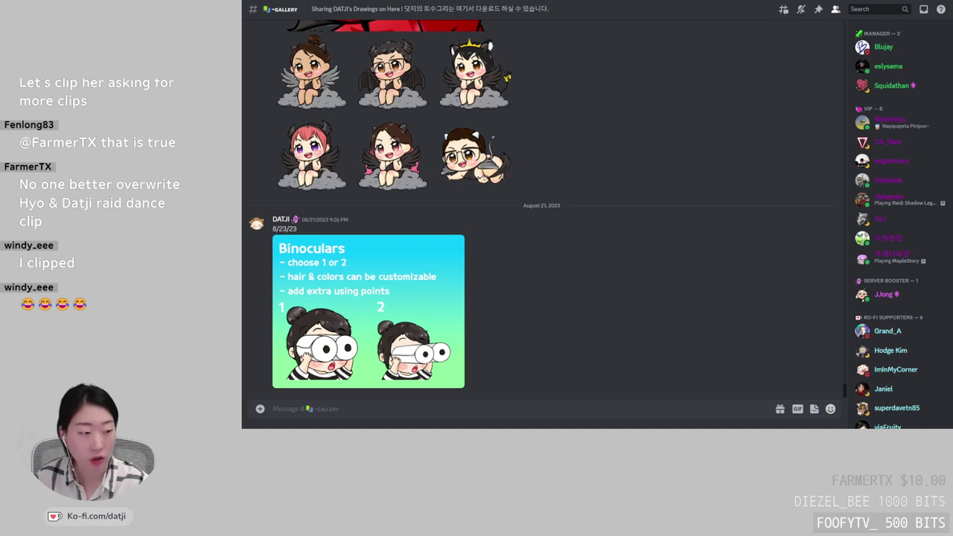
# - Switch to Discord and start a file upload in the gallery channel
pyautogui.click(260, 408)
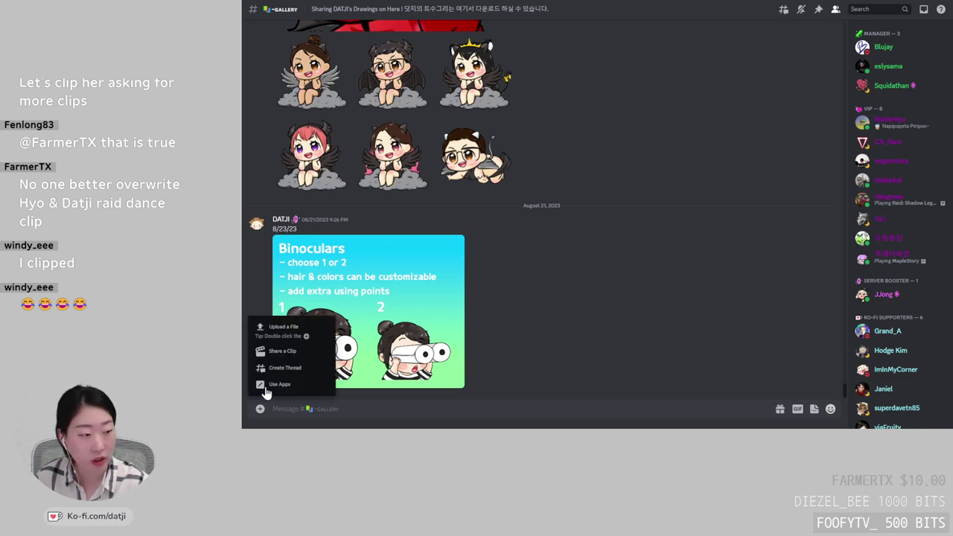
pyautogui.click(289, 332)
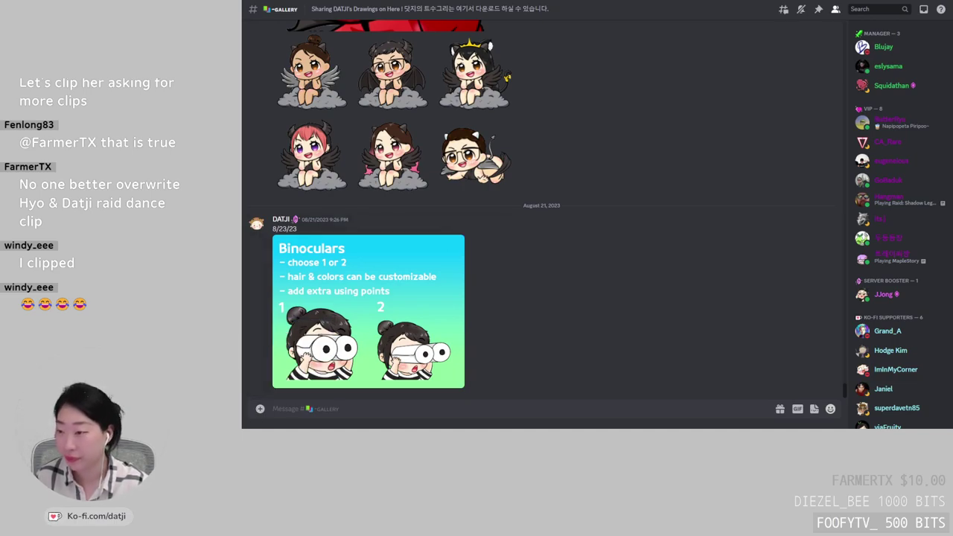